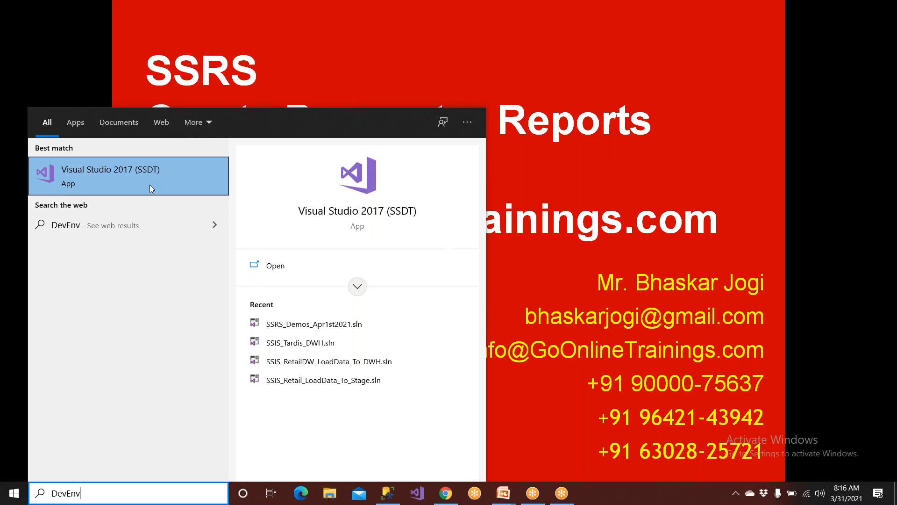
# - Launch Visual Studio 2017 (SSDT) and bring up the dialog for opening an existing project or solution
pyautogui.click(150, 185)
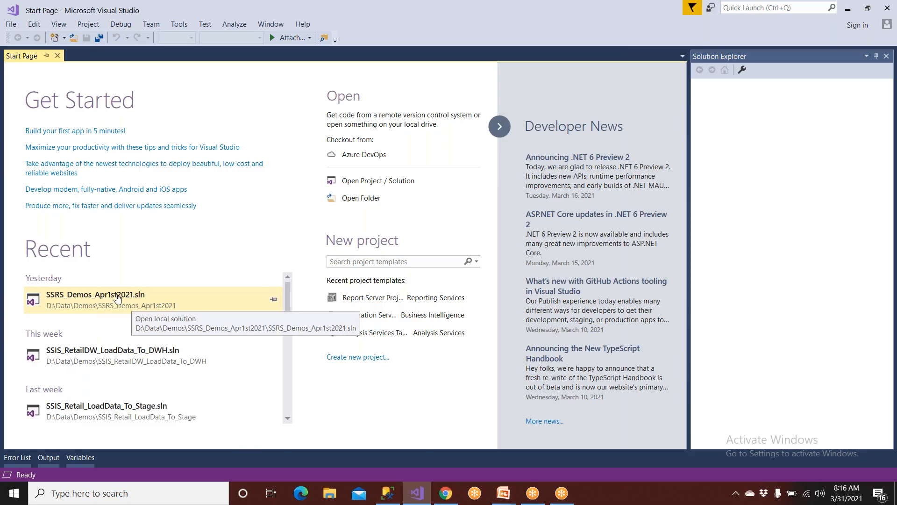
pyautogui.click(12, 24)
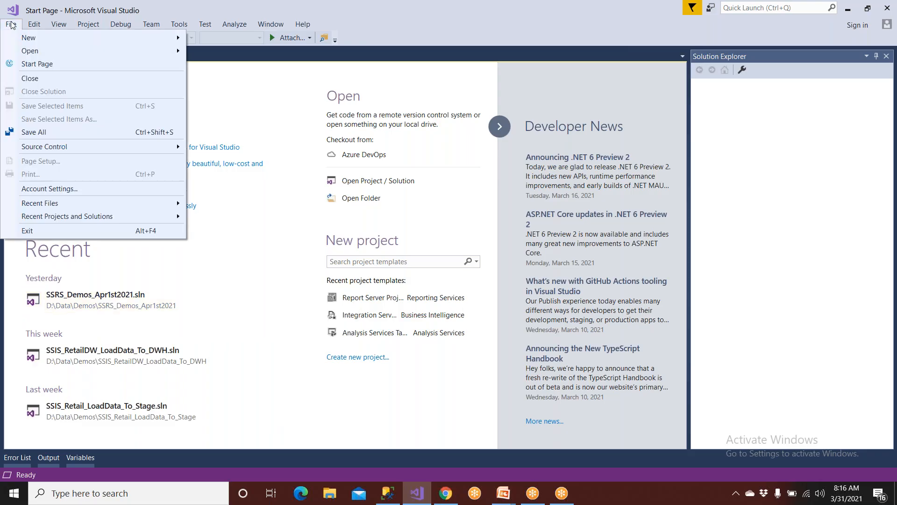
pyautogui.moveTo(29, 58)
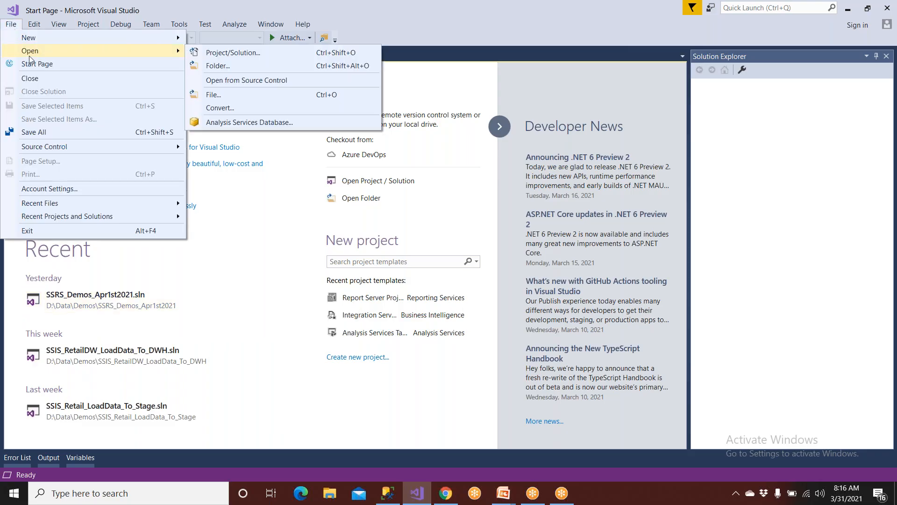
pyautogui.click(243, 59)
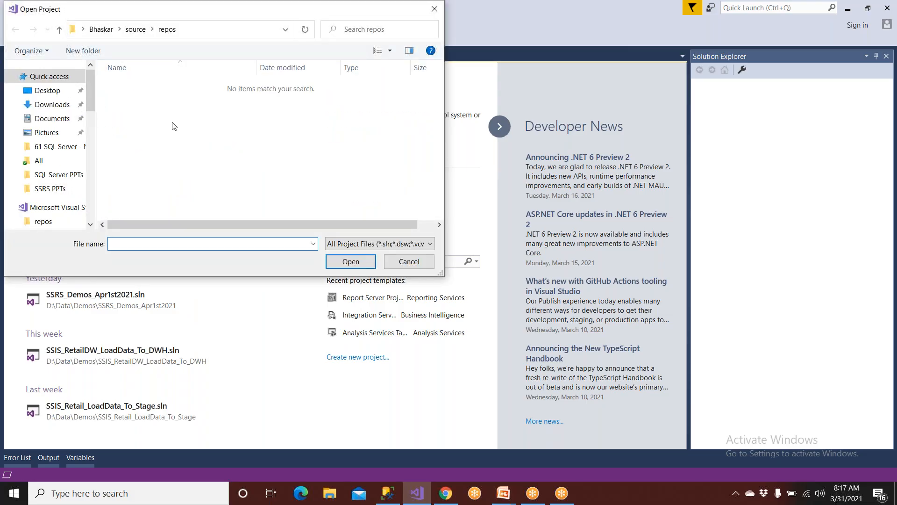
# - Browse to the SSRSProject folder on the Windows 10 (C:) drive to look for a solution
pyautogui.click(91, 216)
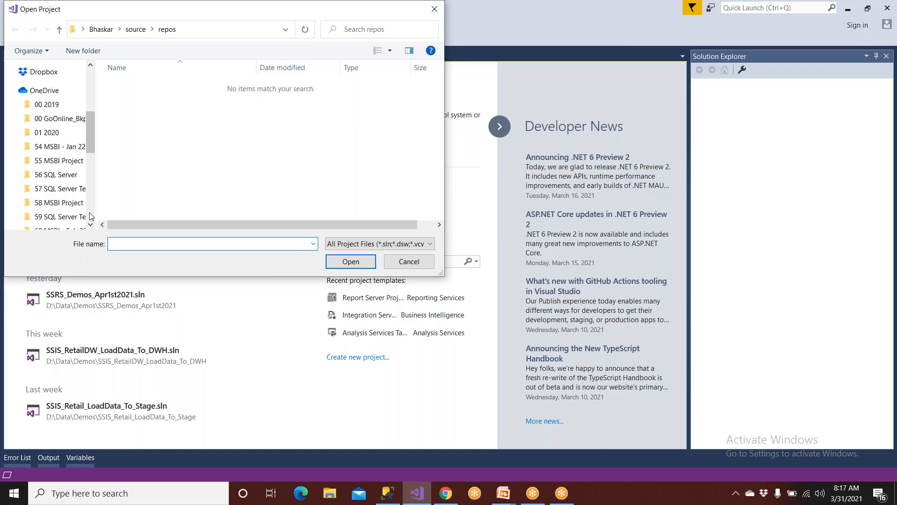
pyautogui.click(91, 217)
pyautogui.scroll(-2, 51, 167)
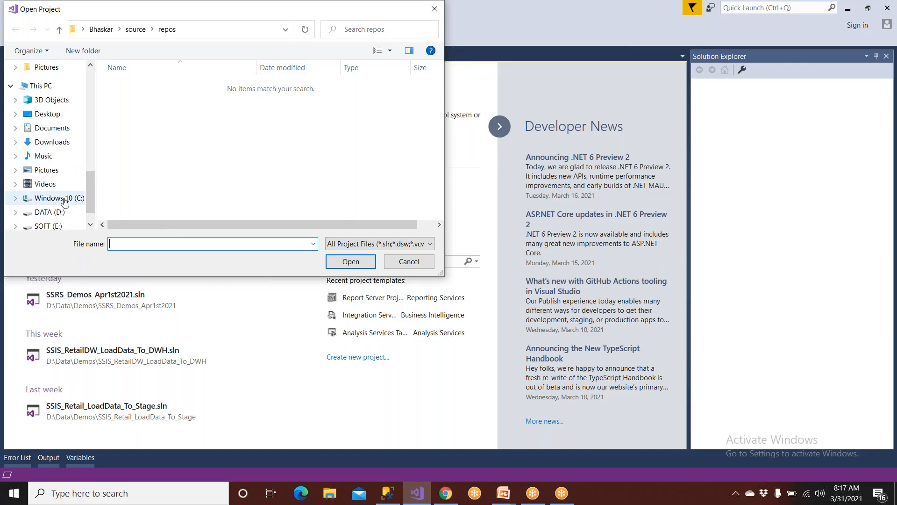
pyautogui.click(65, 200)
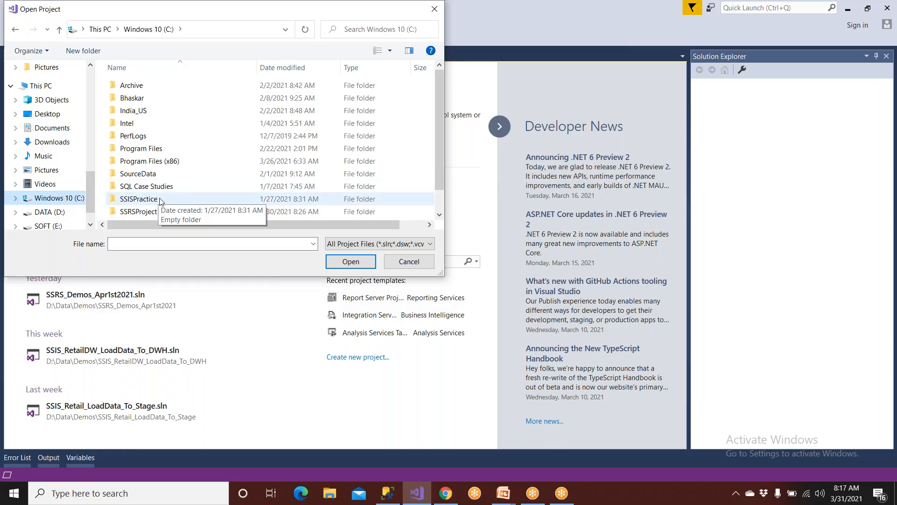
pyautogui.doubleClick(160, 212)
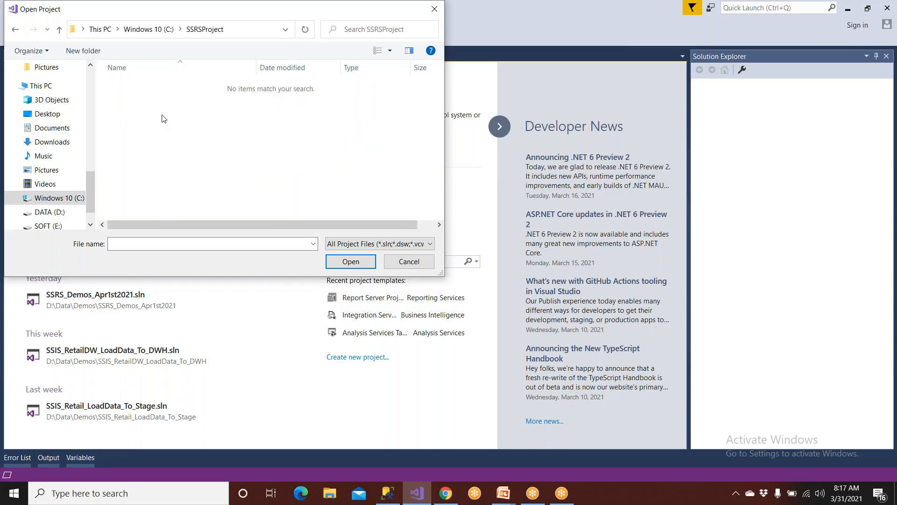
# - Try to open SSRS_Demos_Apr1st2021.sln from the Data\Demos\SSRS_Demos_Apr1st2021 folder on the D: drive
pyautogui.click(58, 213)
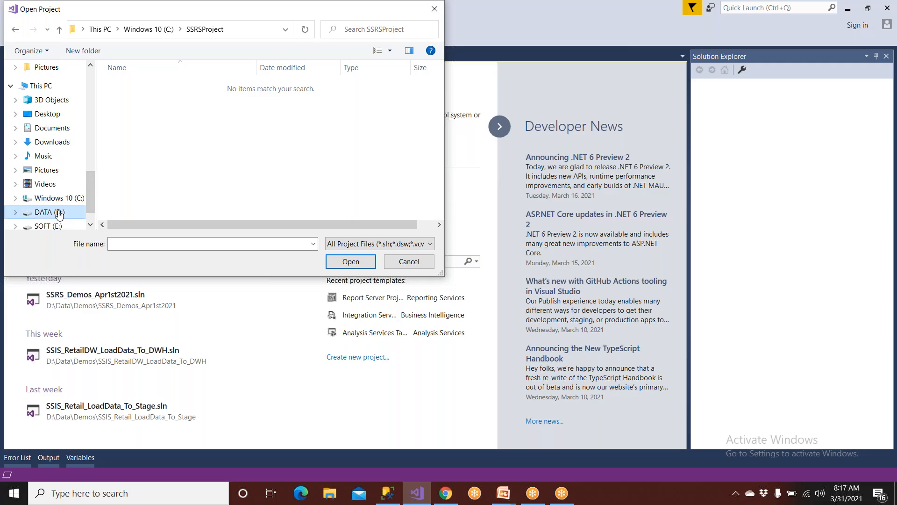
pyautogui.doubleClick(127, 174)
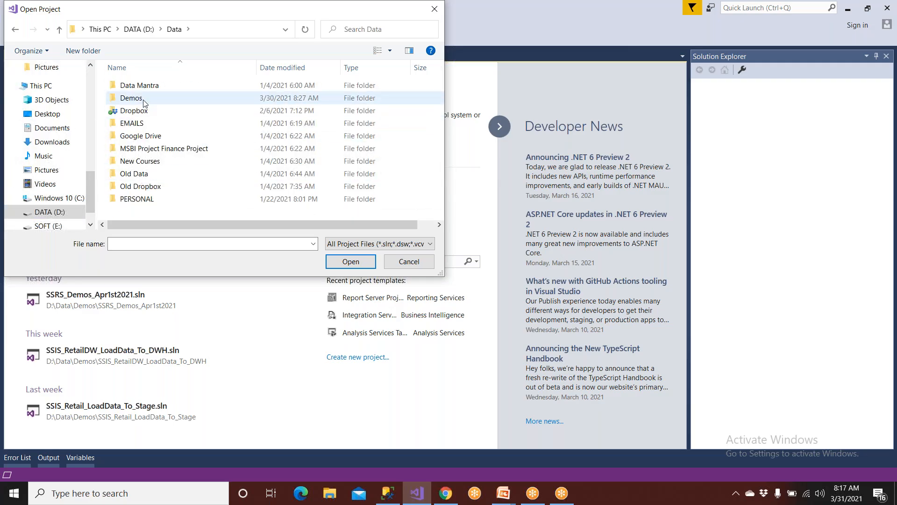
pyautogui.doubleClick(131, 98)
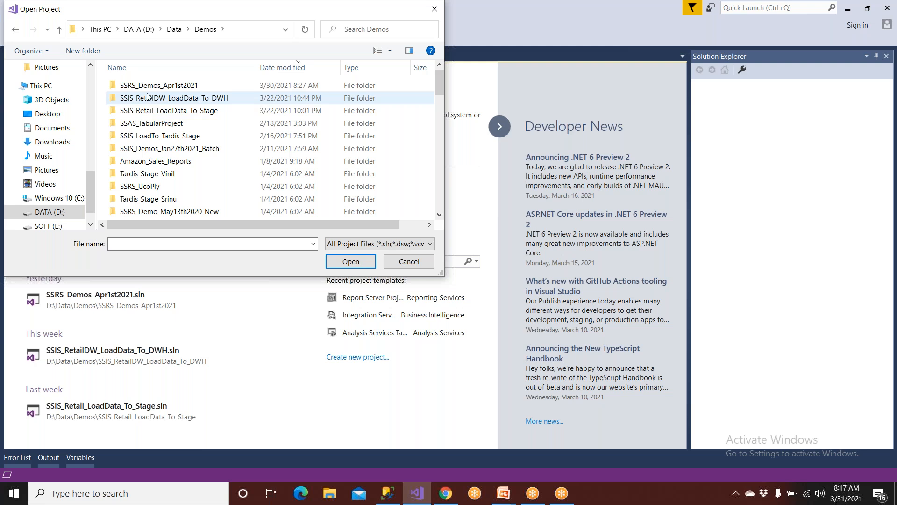
pyautogui.click(162, 89)
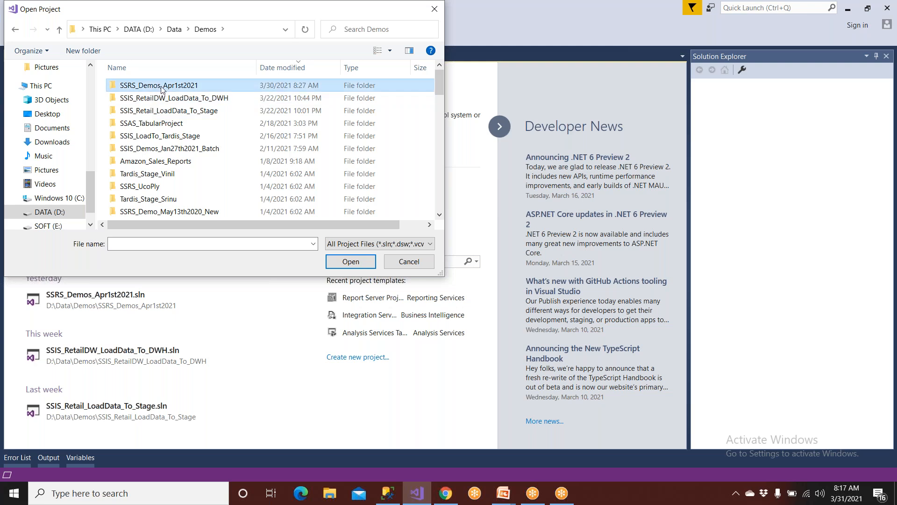
pyautogui.doubleClick(162, 89)
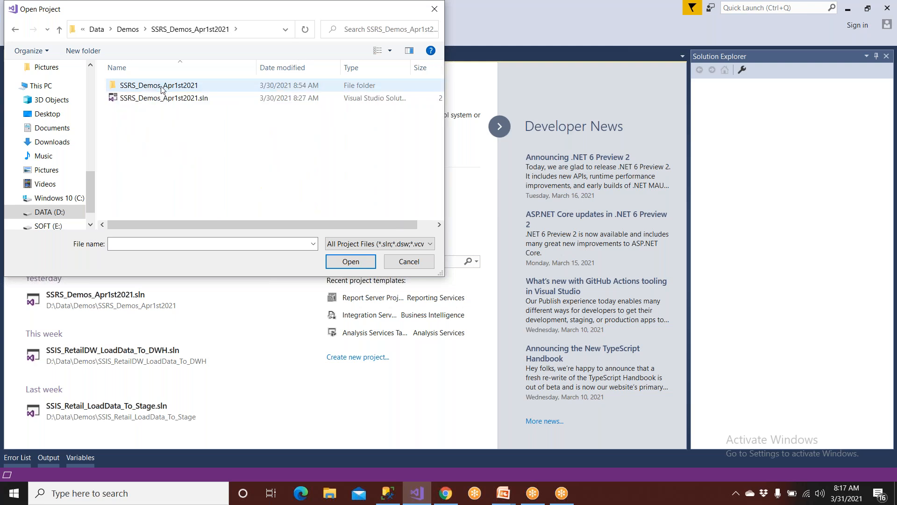
pyautogui.click(208, 101)
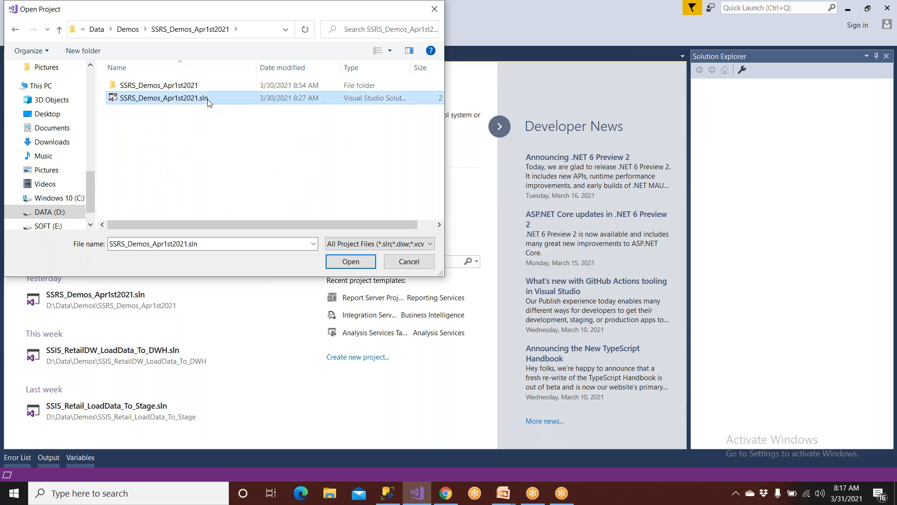
pyautogui.click(363, 263)
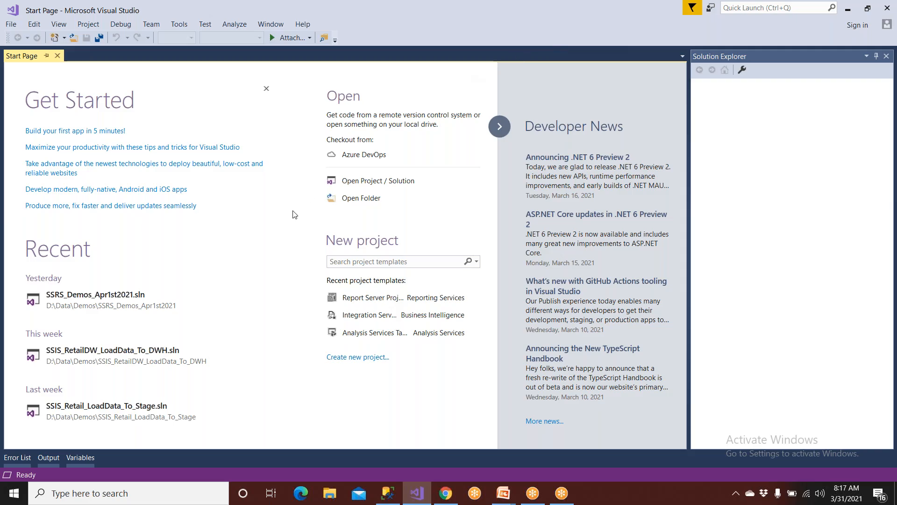
# - Open the SSRS_Demos_Apr1st2021.sln solution from the list of recent solutions on the Start Page
pyautogui.scroll(-5, 100, 388)
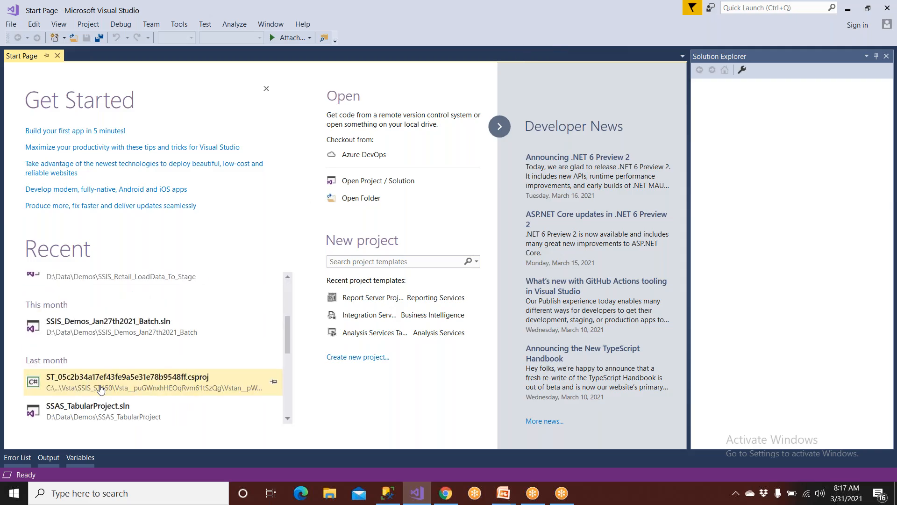
pyautogui.scroll(5, 99, 388)
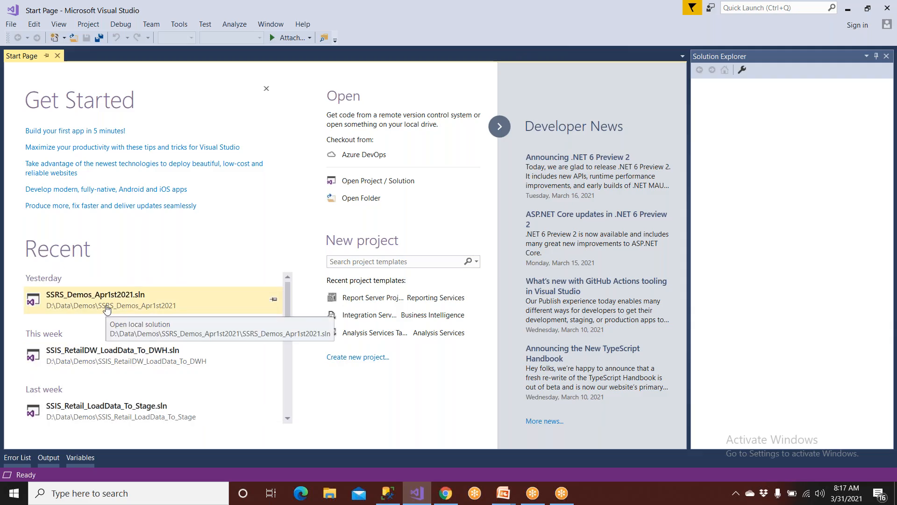
pyautogui.click(107, 309)
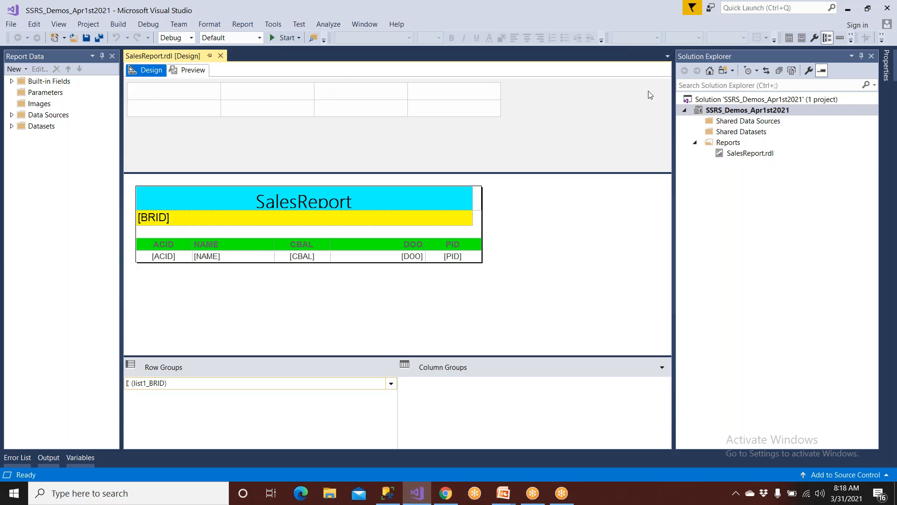
# - Start the Report Wizard for a new report in the project's Reports folder, and cancel it at the welcome page
pyautogui.click(730, 144)
pyautogui.rightClick(731, 144)
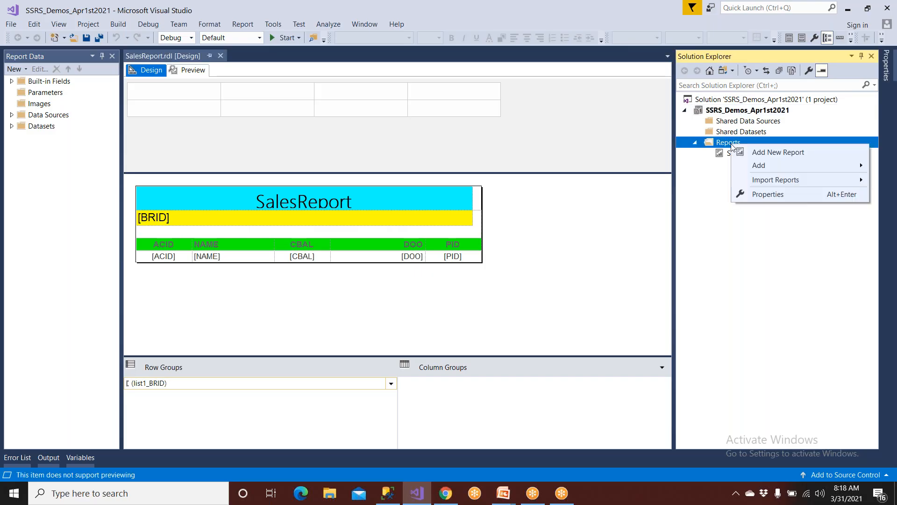
pyautogui.click(806, 153)
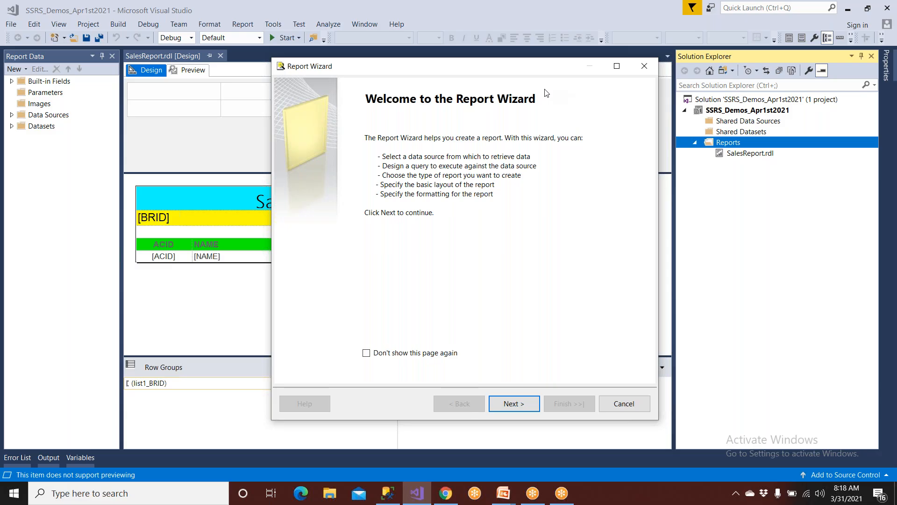
pyautogui.click(628, 405)
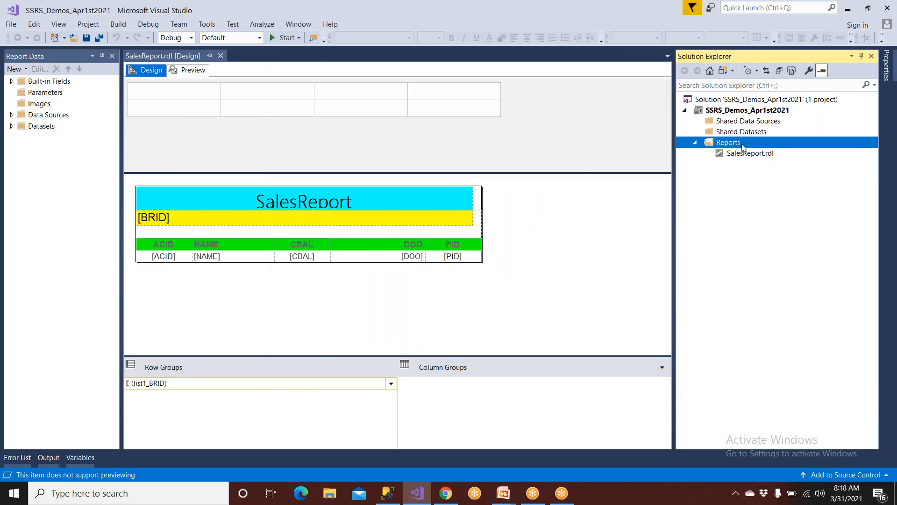
# - Begin adding a new item to the Reports folder, select the empty Report template, and cancel without adding it
pyautogui.rightClick(738, 145)
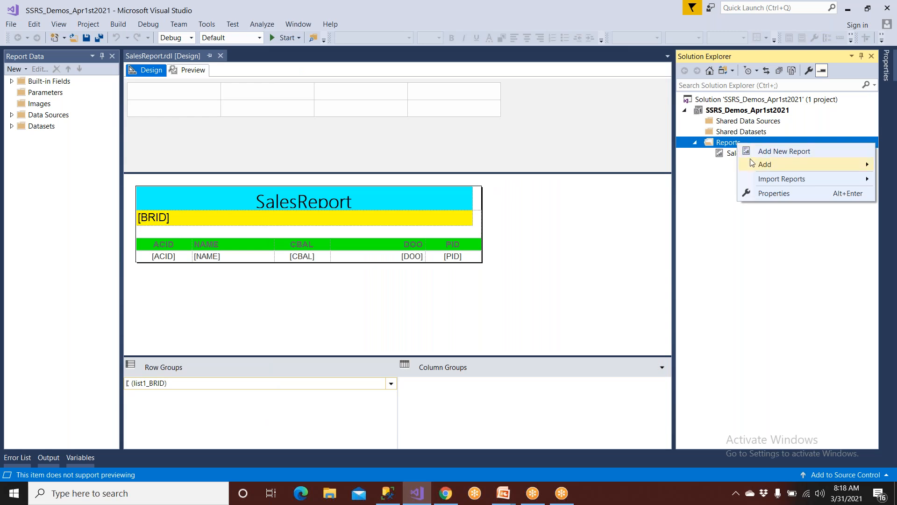
pyautogui.moveTo(753, 164)
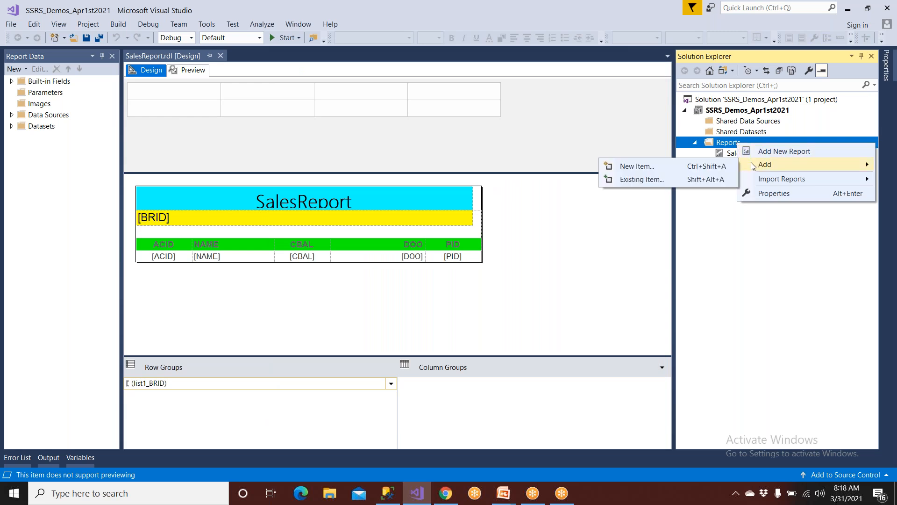
pyautogui.click(677, 167)
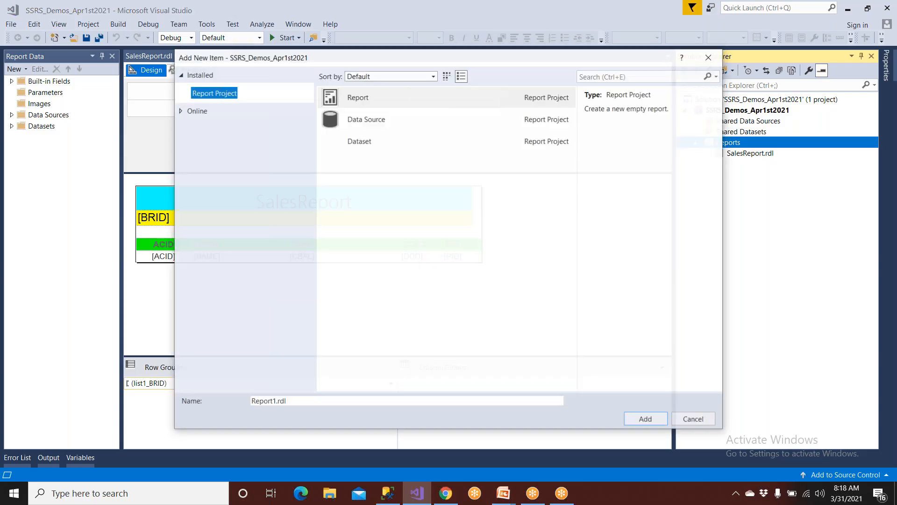
pyautogui.click(358, 99)
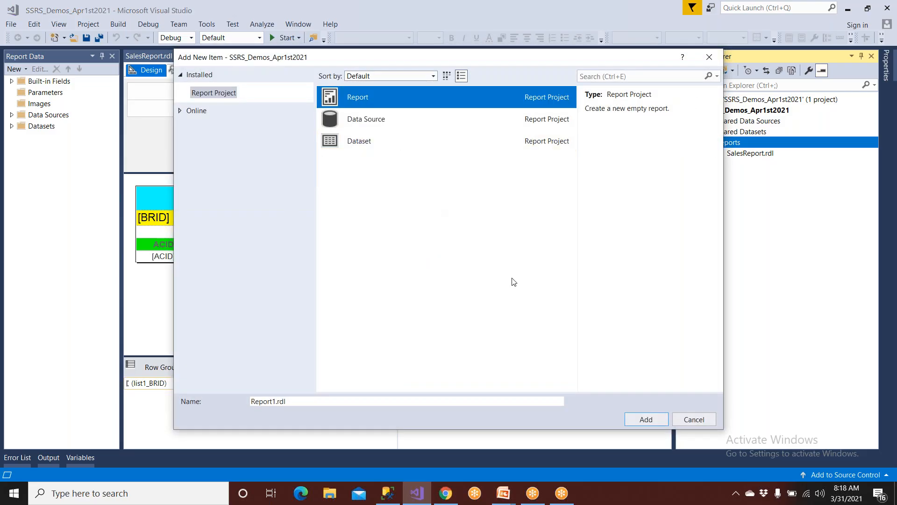
pyautogui.click(696, 417)
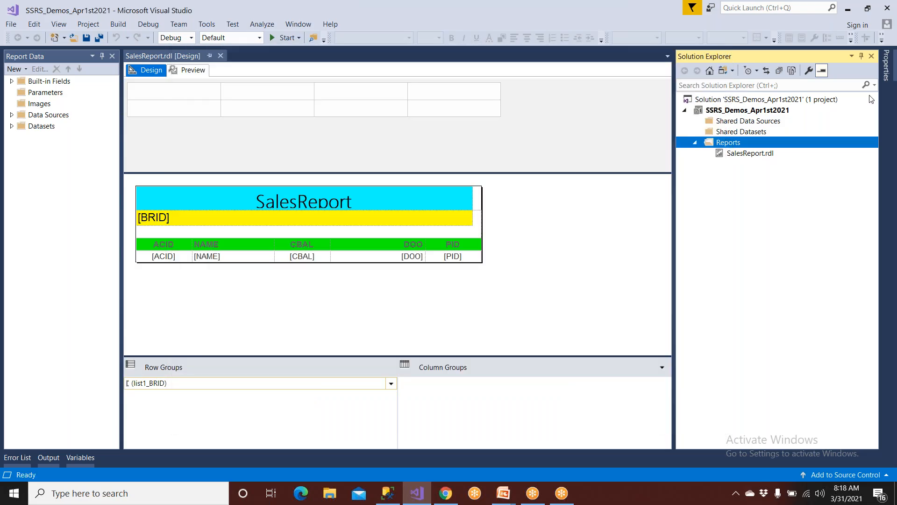
# - Close the Solution Explorer and Properties windows, and display Solution Explorer again
pyautogui.click(871, 56)
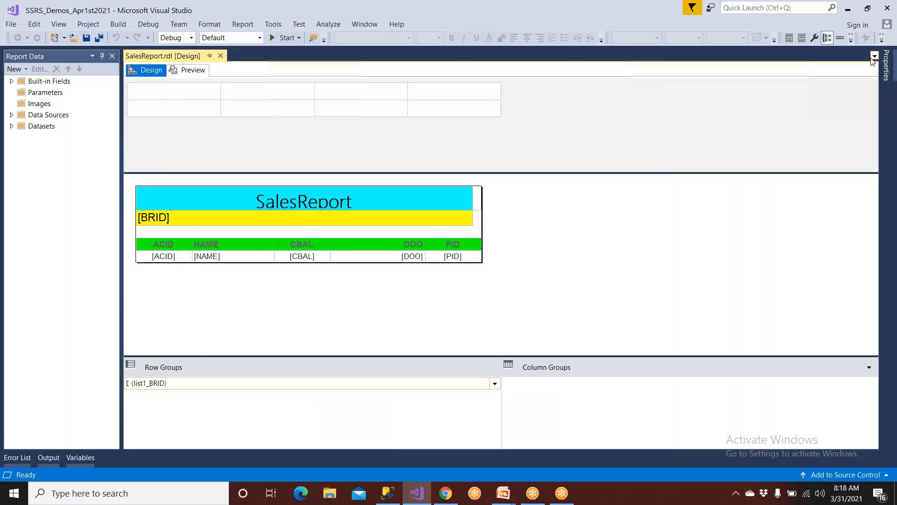
pyautogui.click(874, 57)
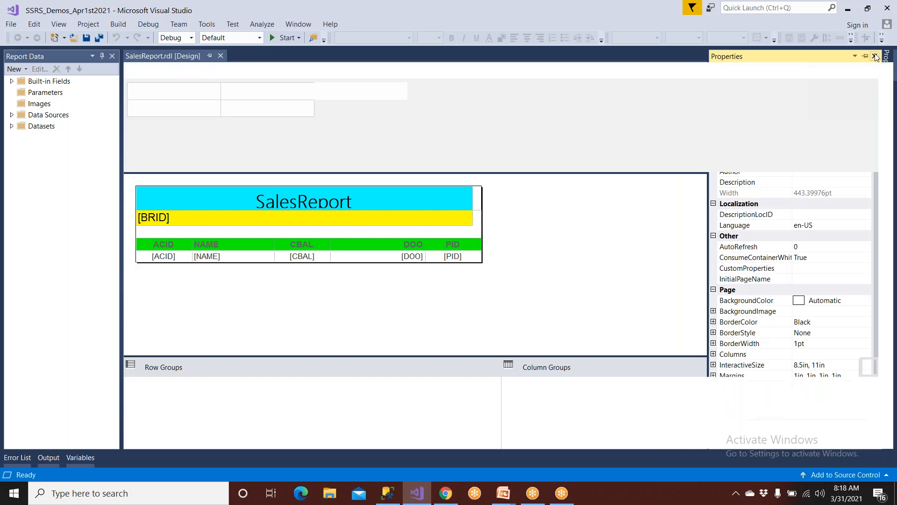
pyautogui.click(55, 28)
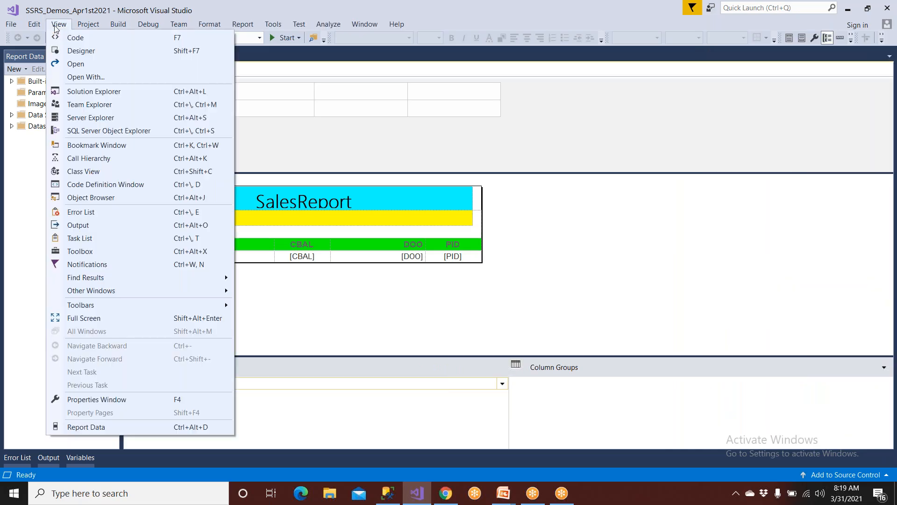
pyautogui.click(88, 93)
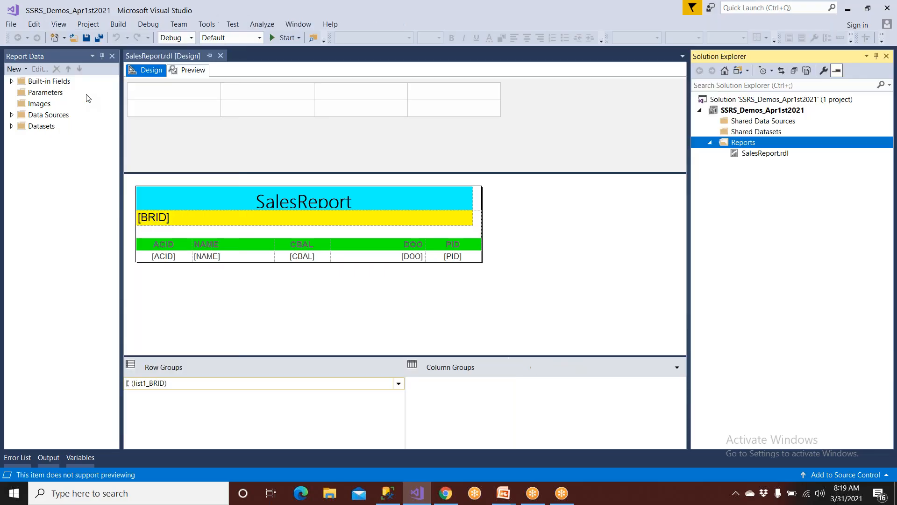
# - Close Solution Explorer once more and restore it beside the report designer
pyautogui.click(886, 57)
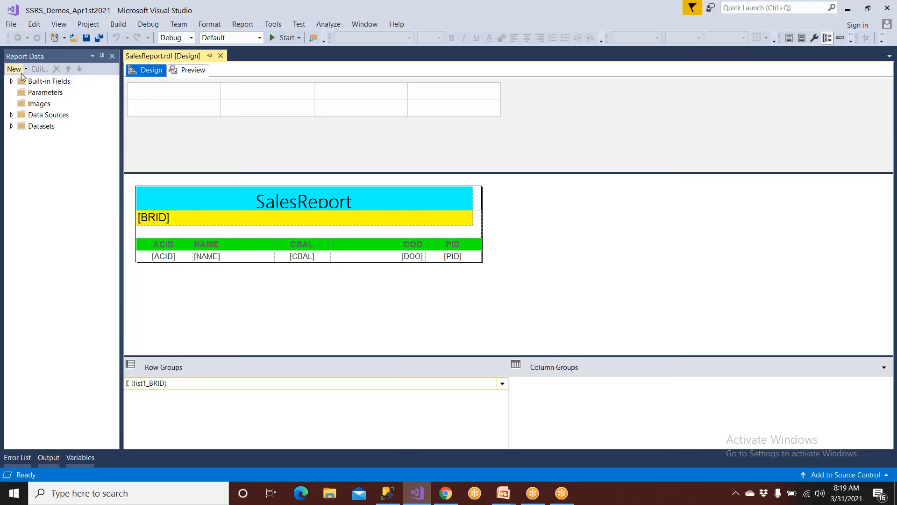
pyautogui.click(58, 24)
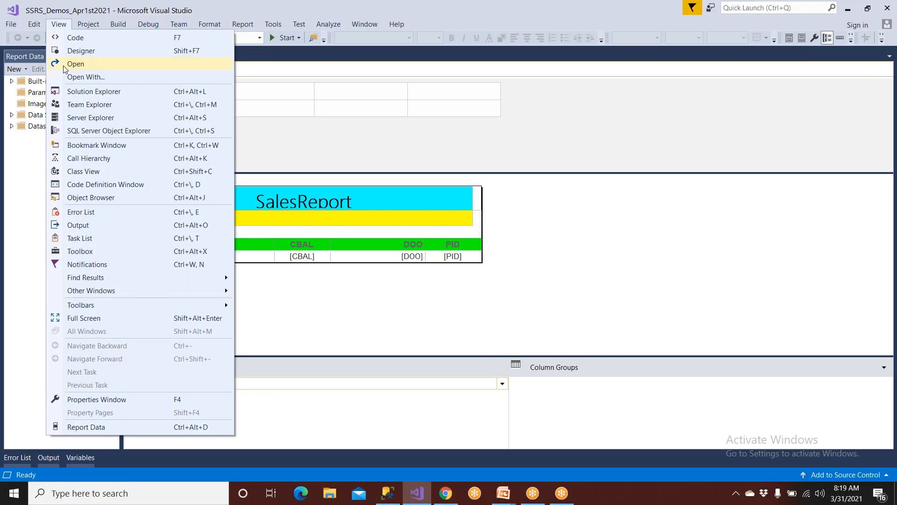
pyautogui.click(71, 94)
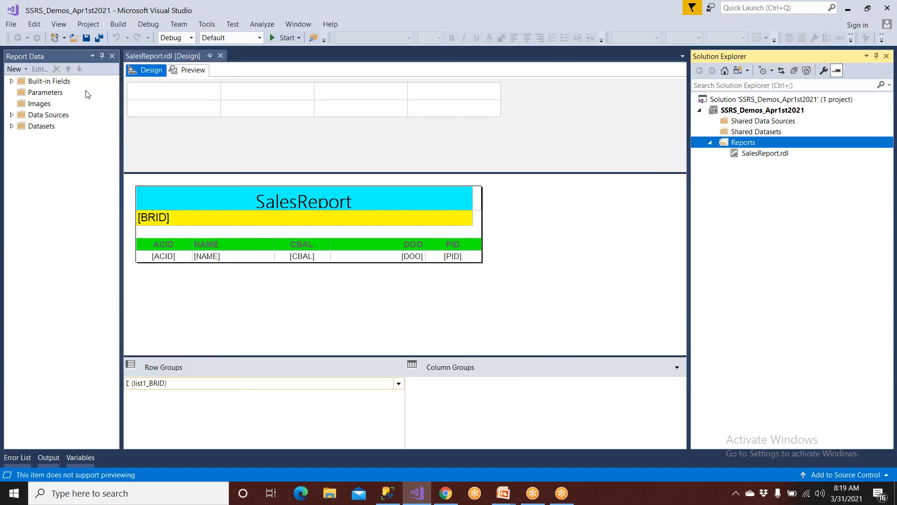
# - Select SalesReport.rdl in the Reports folder and switch to the PowerPoint slide show about creating parameter reports
pyautogui.click(712, 144)
pyautogui.click(709, 145)
pyautogui.click(765, 158)
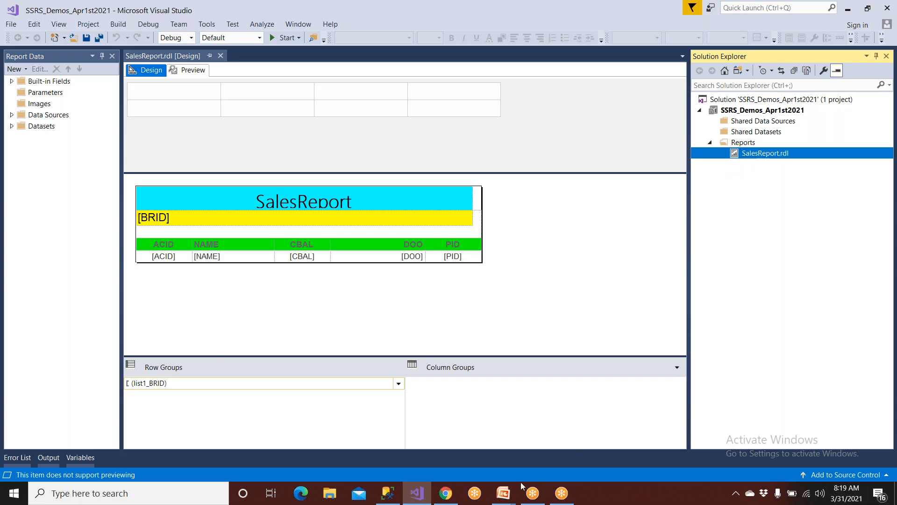
pyautogui.click(503, 493)
pyautogui.click(542, 443)
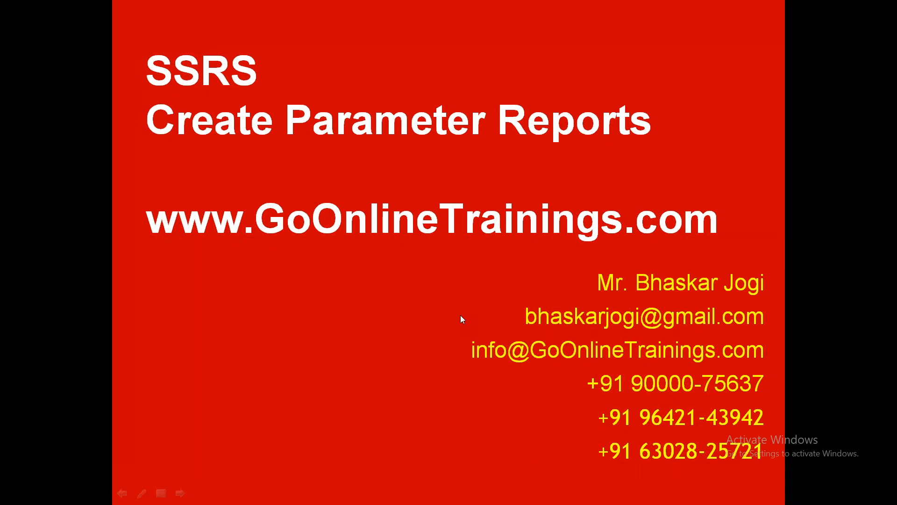
# - Advance through the slides on report creation steps and Demo 2 parameter learning points, and return to the Visual Studio report designer
pyautogui.click(461, 315)
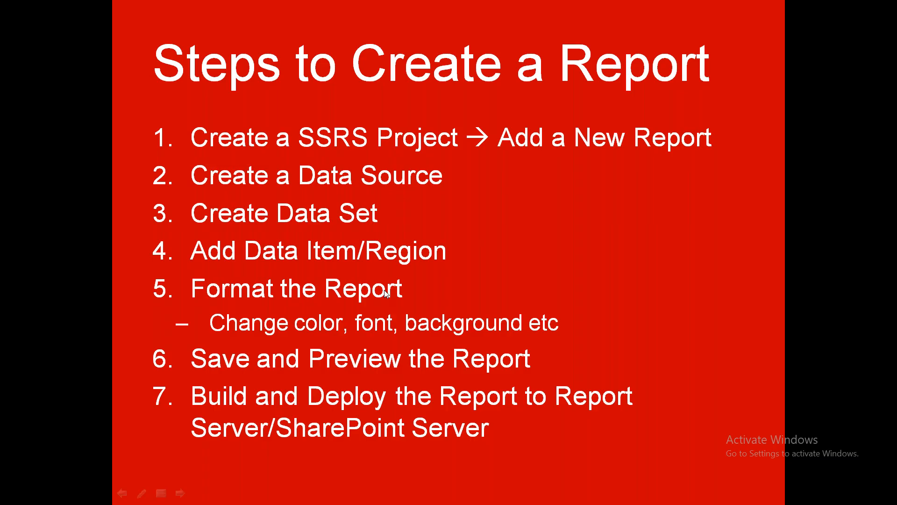
pyautogui.press('Right')
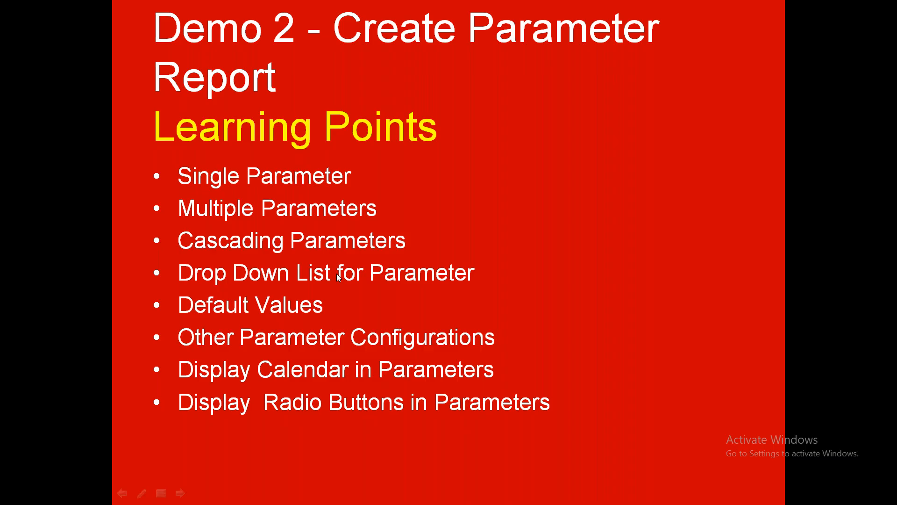
pyautogui.hotkey('alt', 'Tab')
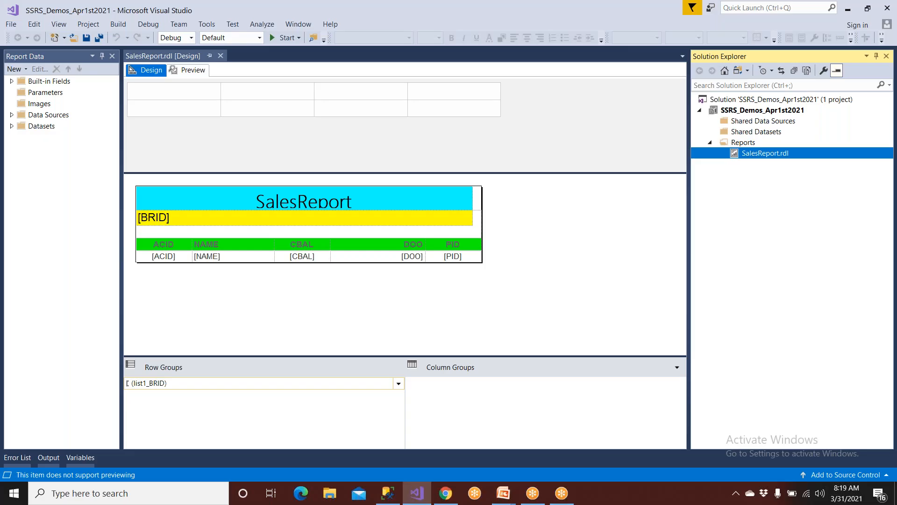
# - Switch to SQL Server Management Studio and run a use IBANK and go batch in the empty query
pyautogui.click(388, 494)
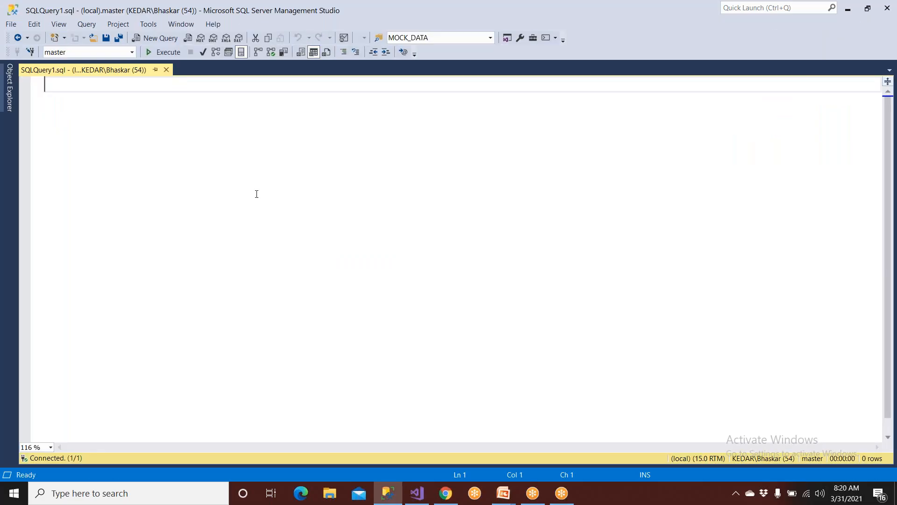
pyautogui.write('use Iabk')
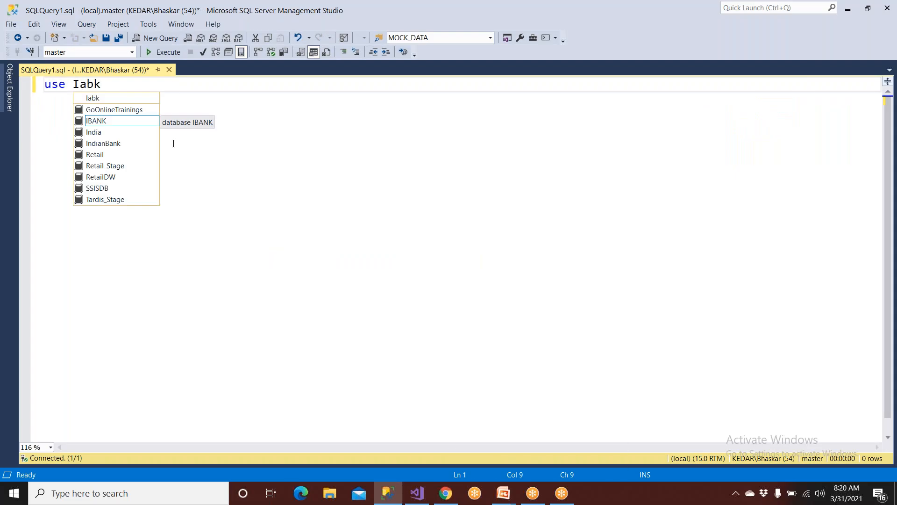
pyautogui.press('Return')
pyautogui.press('Return')
pyautogui.write('go')
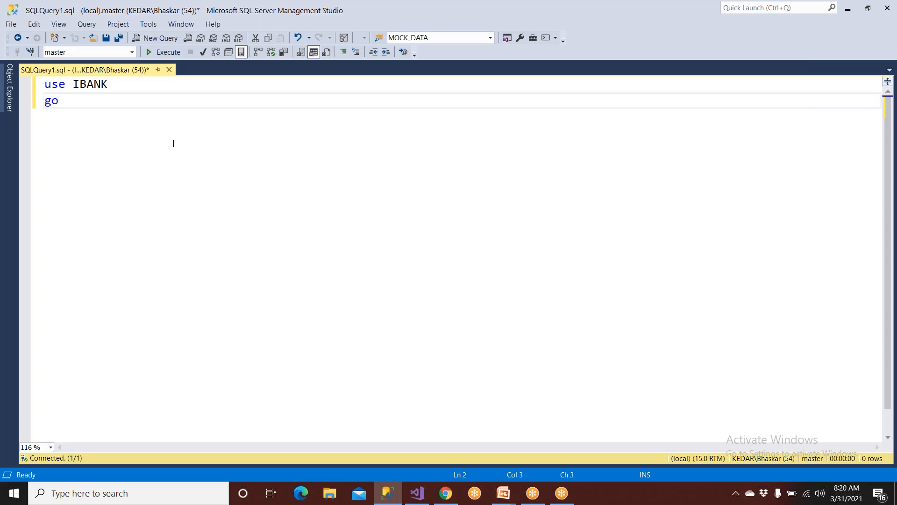
pyautogui.press('F5')
pyautogui.press('Return')
pyautogui.press('Return')
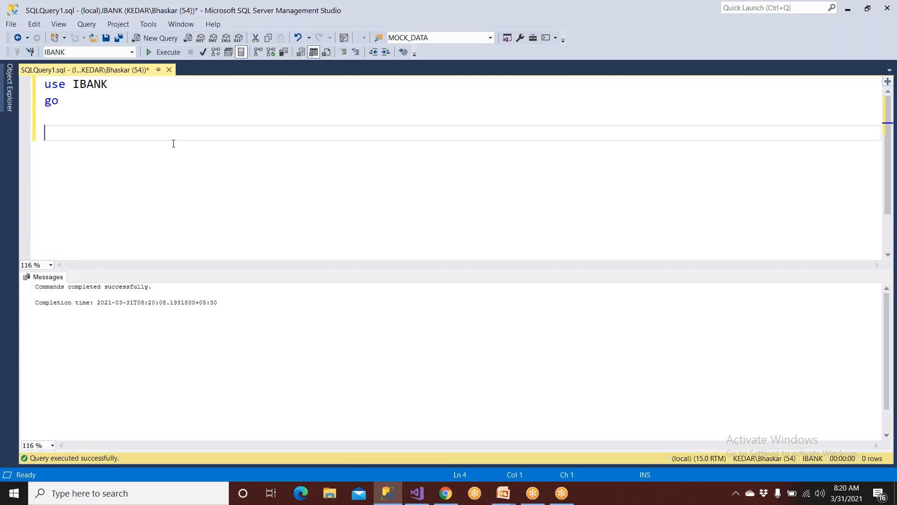
# - Collapse the India database, expand the IBANK database down to its tables, and keep Object Explorer docked open
pyautogui.click(5, 89)
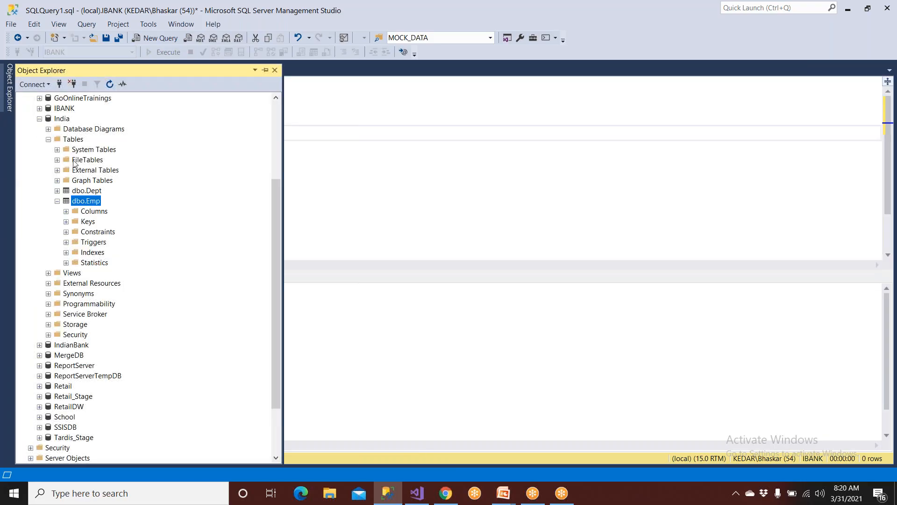
pyautogui.click(40, 118)
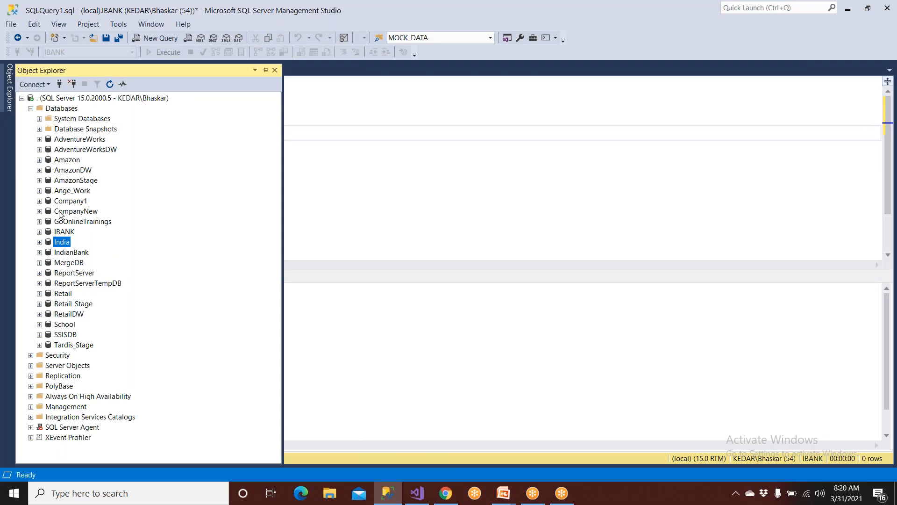
pyautogui.doubleClick(64, 231)
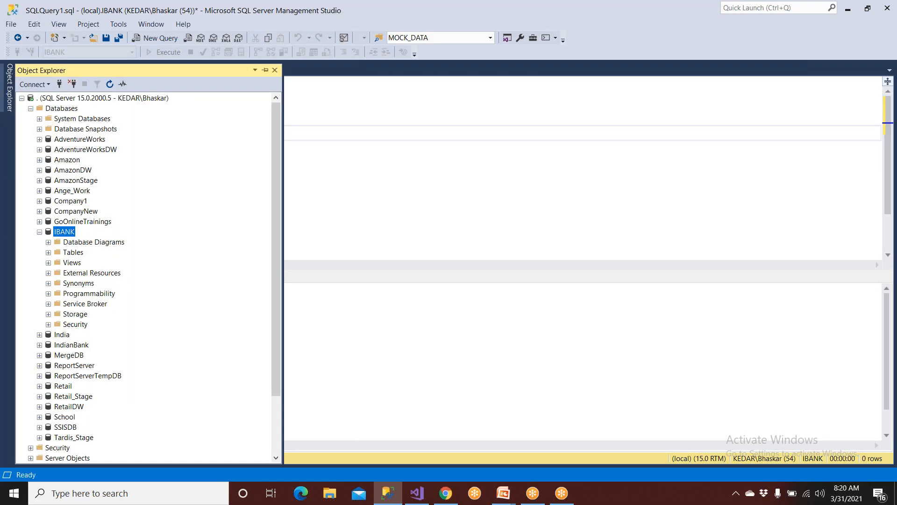
pyautogui.click(48, 252)
pyautogui.click(265, 70)
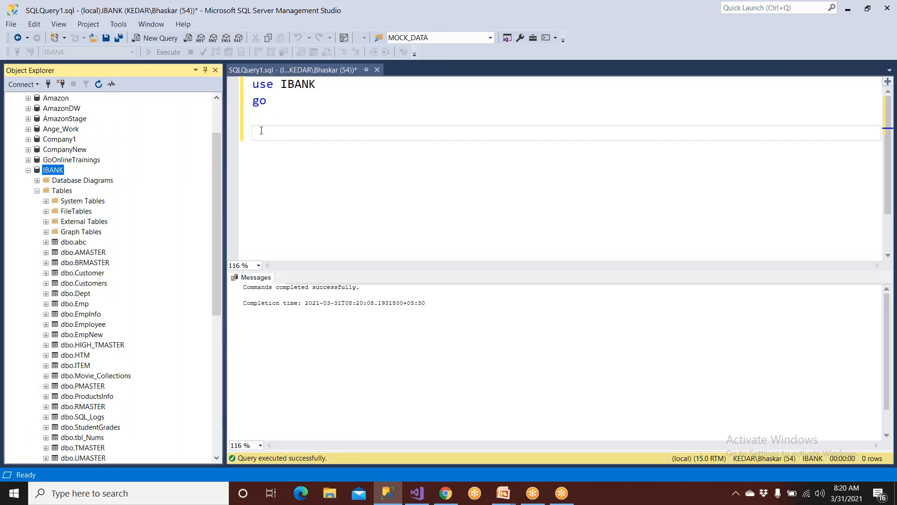
# - Write select * from [dbo].[AMASTER] below the go line, inserting the table name from Object Explorer, and execute the script
pyautogui.moveTo(95, 257); pyautogui.dragTo(301, 135)
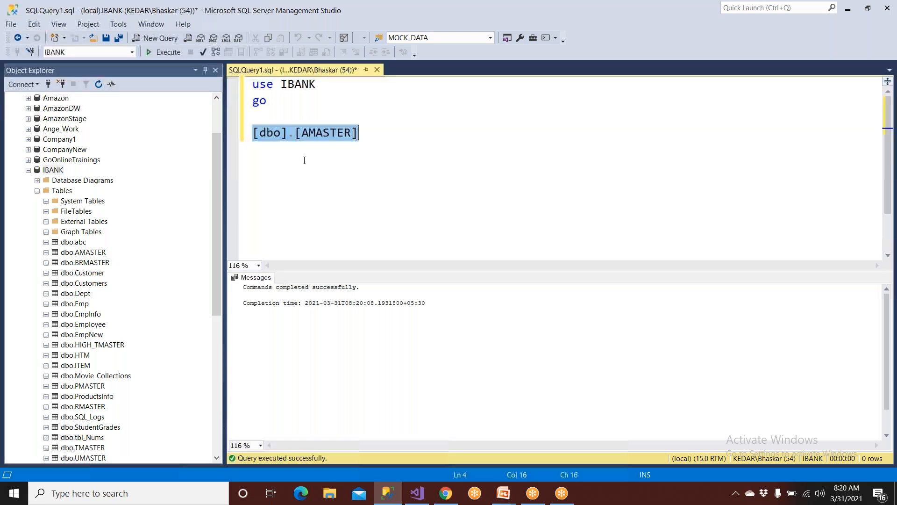
pyautogui.click(281, 120)
pyautogui.press('Return')
pyautogui.write('selec')
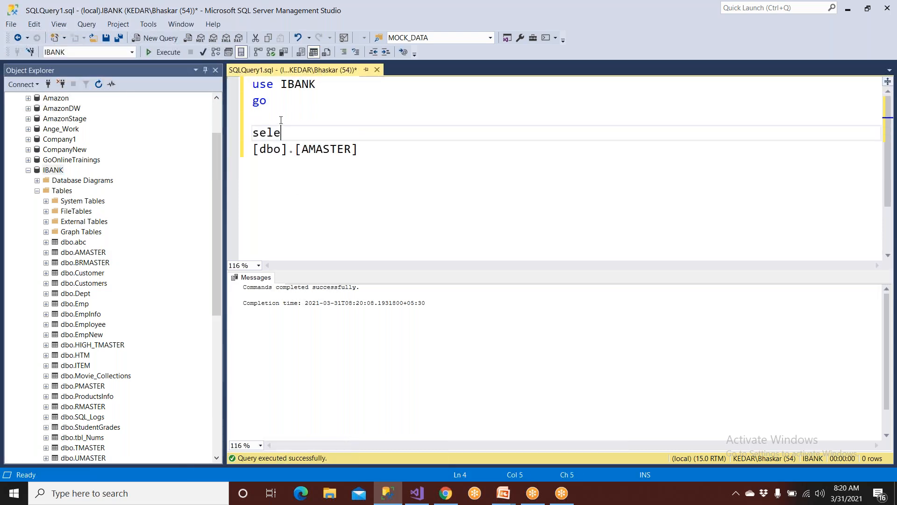
pyautogui.press('BackSpace')
pyautogui.press('BackSpace')
pyautogui.write('ect * from')
pyautogui.press('Delete')
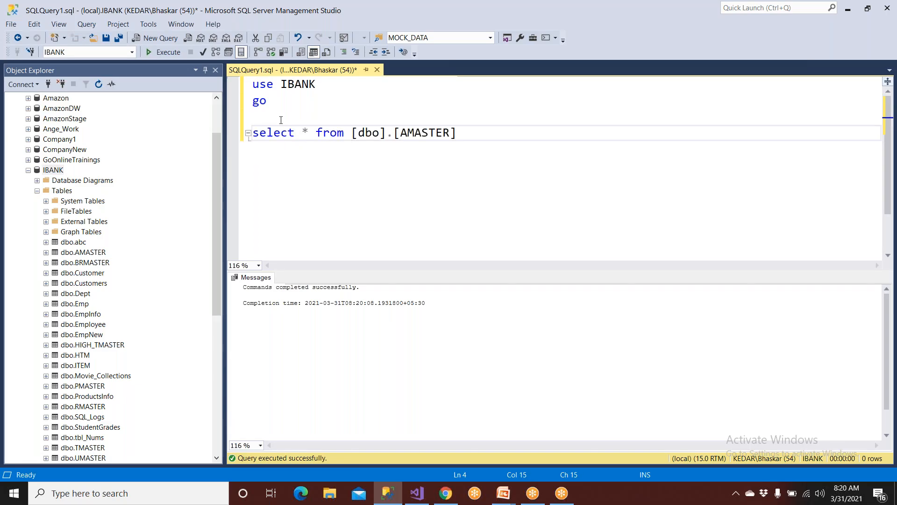
pyautogui.click(169, 54)
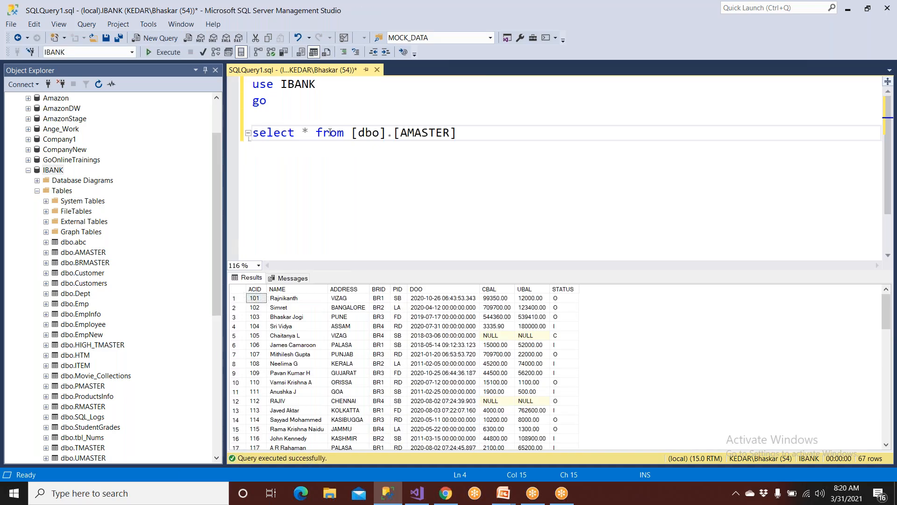
# - Remove the dbo schema and the brackets so the query reads select * from AMASTER, and execute it again
pyautogui.moveTo(401, 133); pyautogui.dragTo(351, 133)
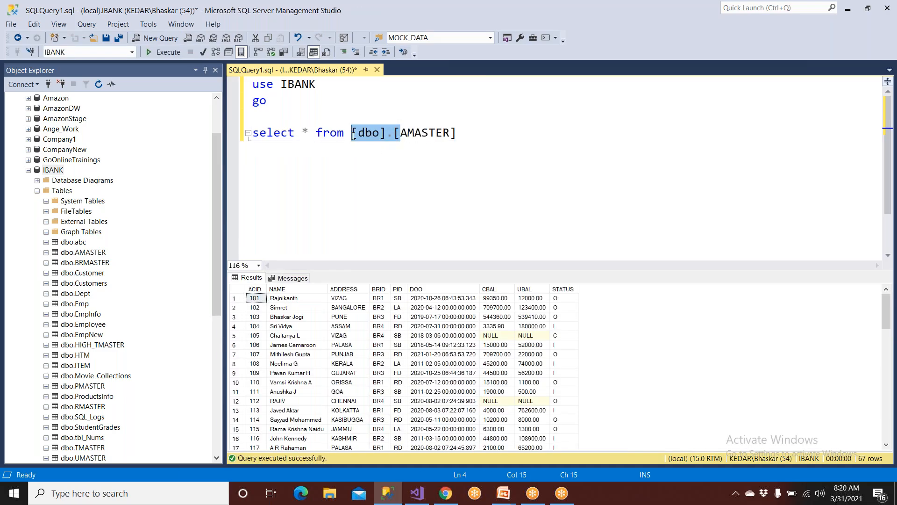
pyautogui.press('Delete')
pyautogui.press('End')
pyautogui.press('BackSpace')
pyautogui.click(172, 55)
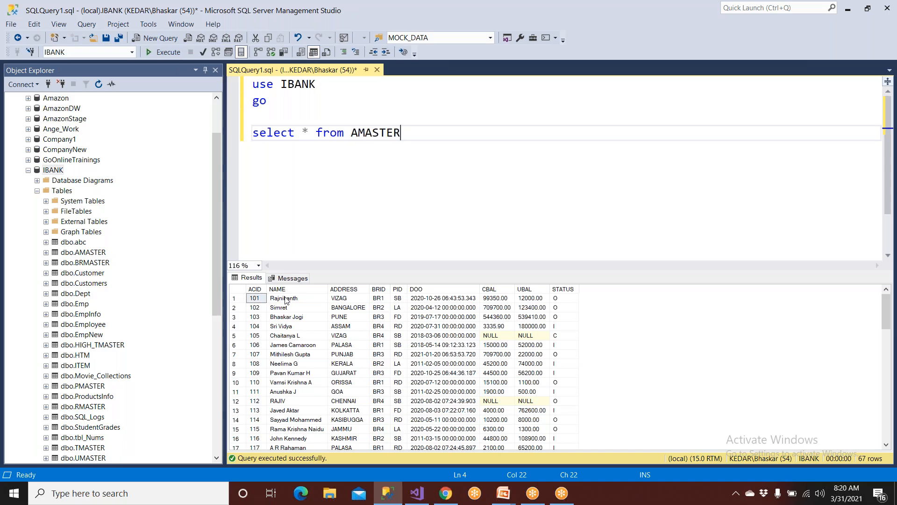
# - Examine the AMASTER rows in the result grid, checking which branch IDs occur in the BRID column
pyautogui.click(240, 293)
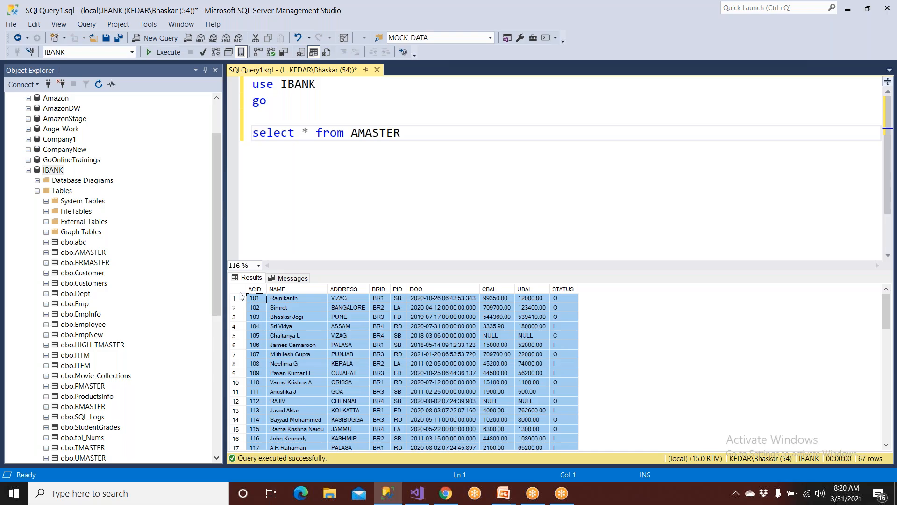
pyautogui.click(380, 300)
pyautogui.click(381, 307)
pyautogui.click(379, 319)
pyautogui.click(381, 336)
pyautogui.click(382, 363)
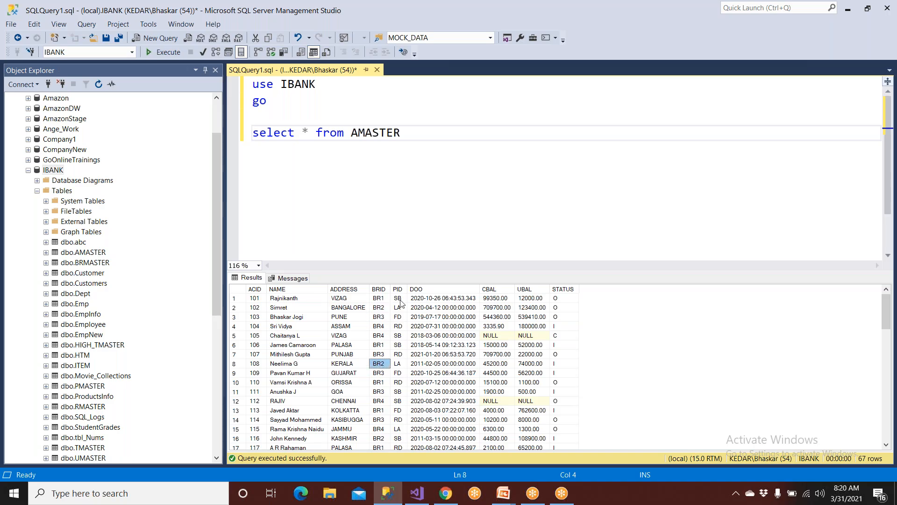
pyautogui.click(379, 381)
pyautogui.click(380, 409)
pyautogui.scroll(-4, 379, 409)
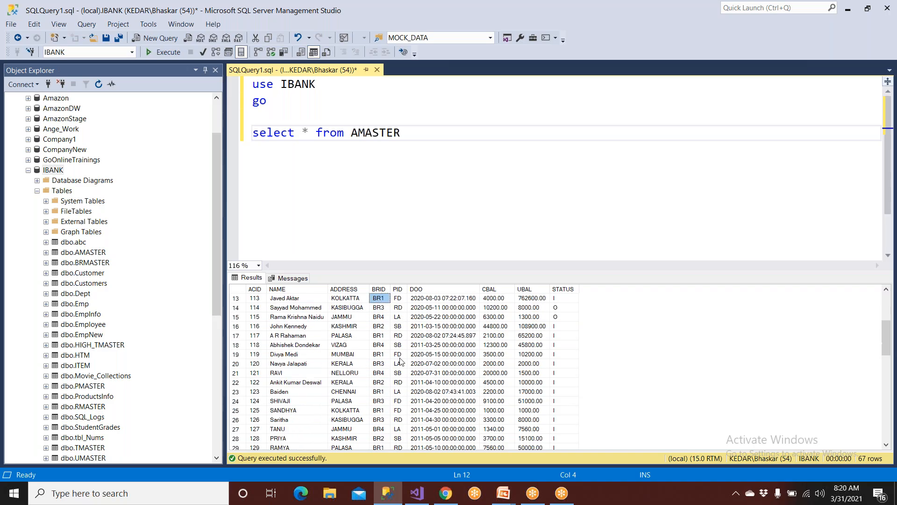
# - Add where BRID = 'BR1' to the AMASTER query, execute it and check the returned rows down to the last one
pyautogui.click(416, 128)
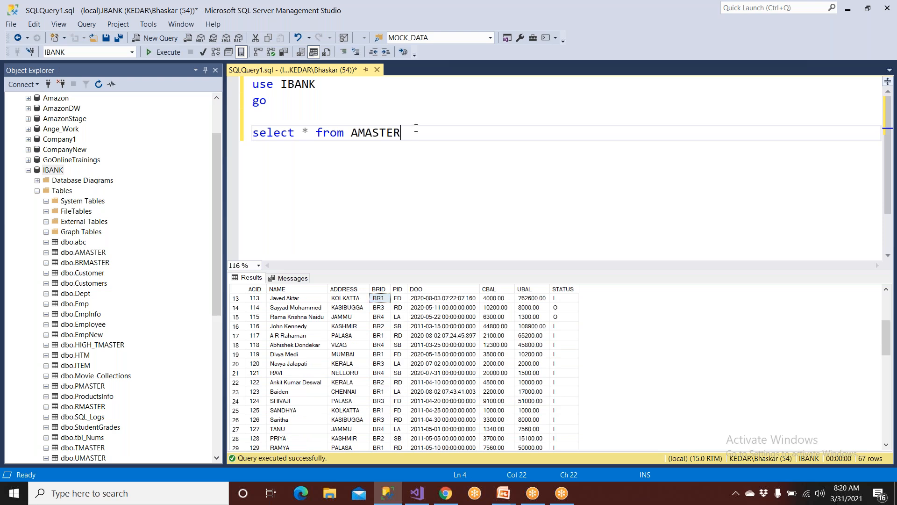
pyautogui.write('where BRID = ')
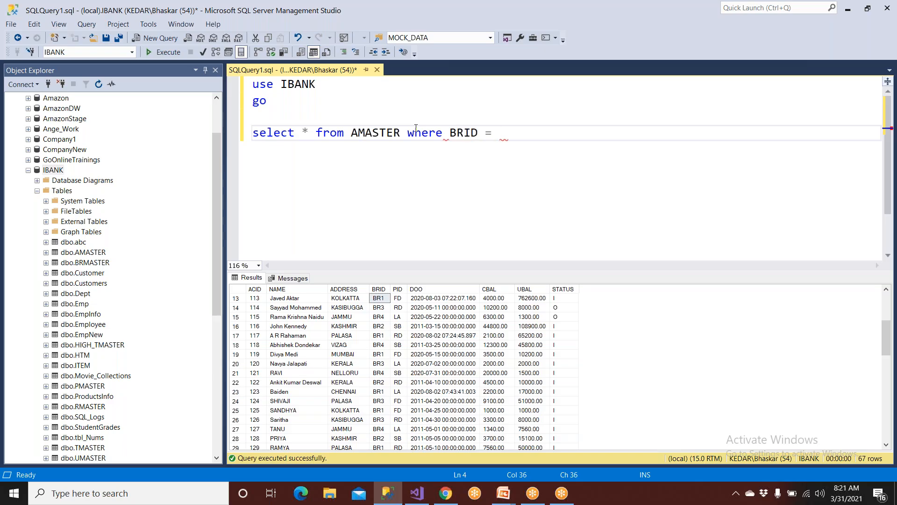
pyautogui.write("''")
pyautogui.press('Left')
pyautogui.write('BR1')
pyautogui.doubleClick(416, 131)
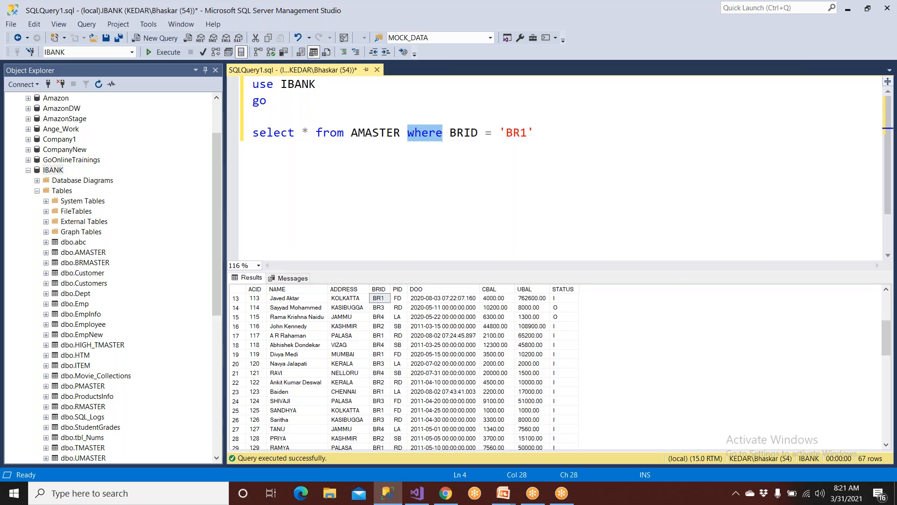
pyautogui.click(416, 131)
pyautogui.click(378, 316)
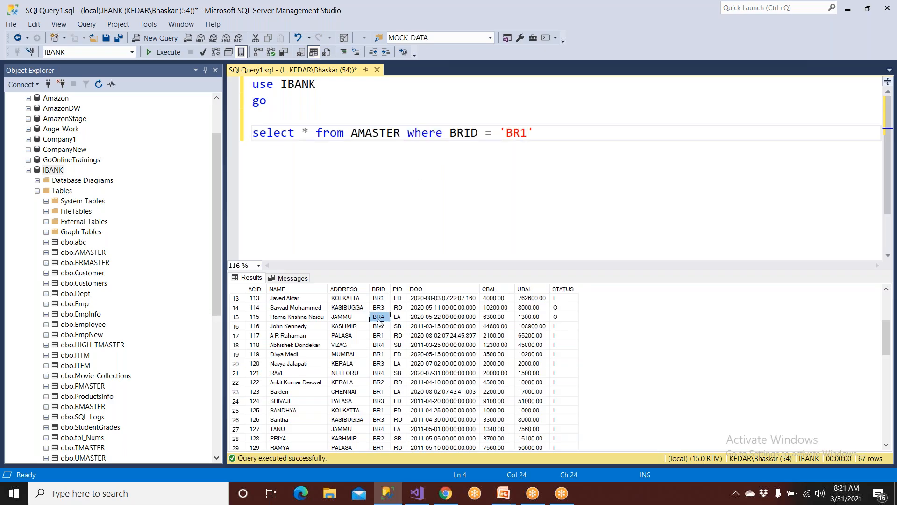
pyautogui.click(174, 53)
pyautogui.click(337, 345)
pyautogui.click(336, 307)
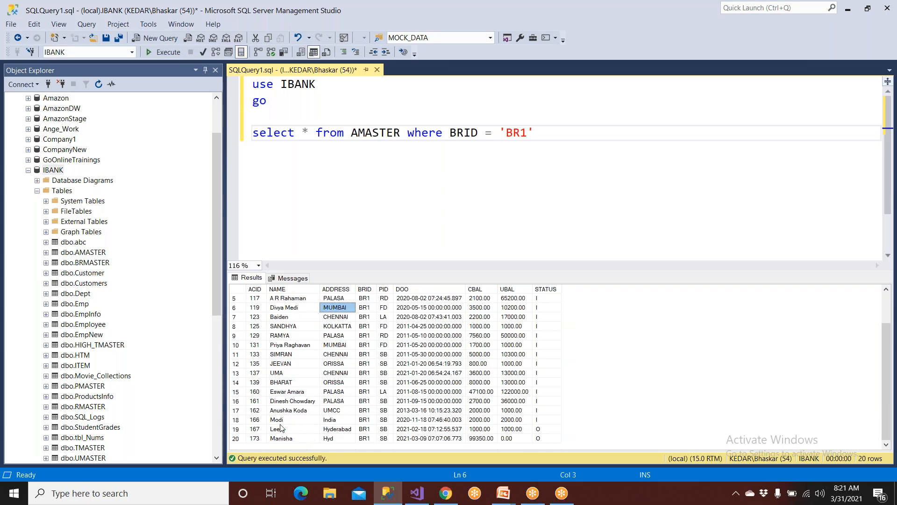
pyautogui.click(236, 438)
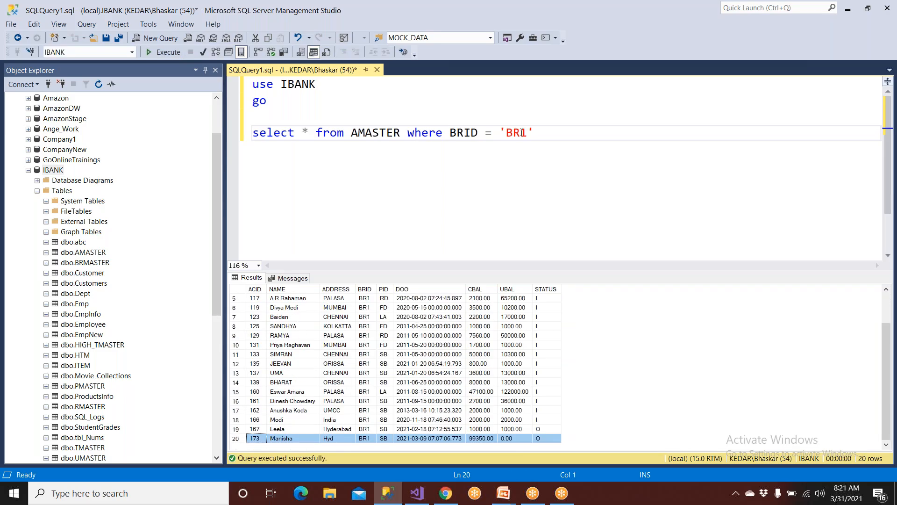
# - Execute the query with the BRID filter value set to 'BR5', and again with it set to 'BR3'
pyautogui.moveTo(522, 132); pyautogui.dragTo(527, 134)
pyautogui.write('5')
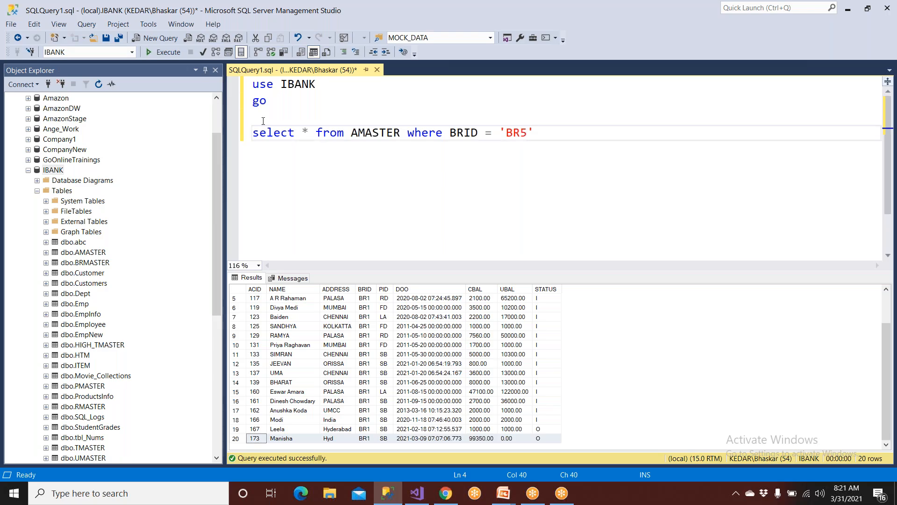
pyautogui.click(161, 54)
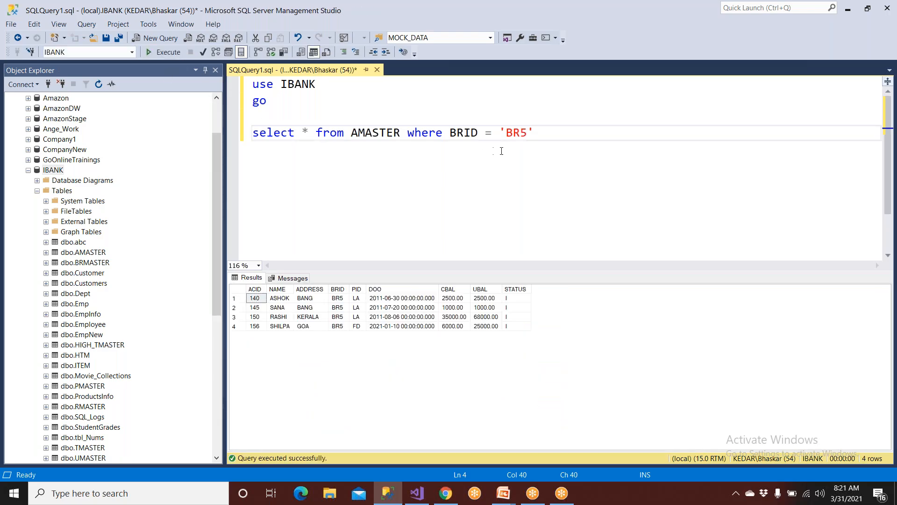
pyautogui.moveTo(521, 133); pyautogui.dragTo(527, 133)
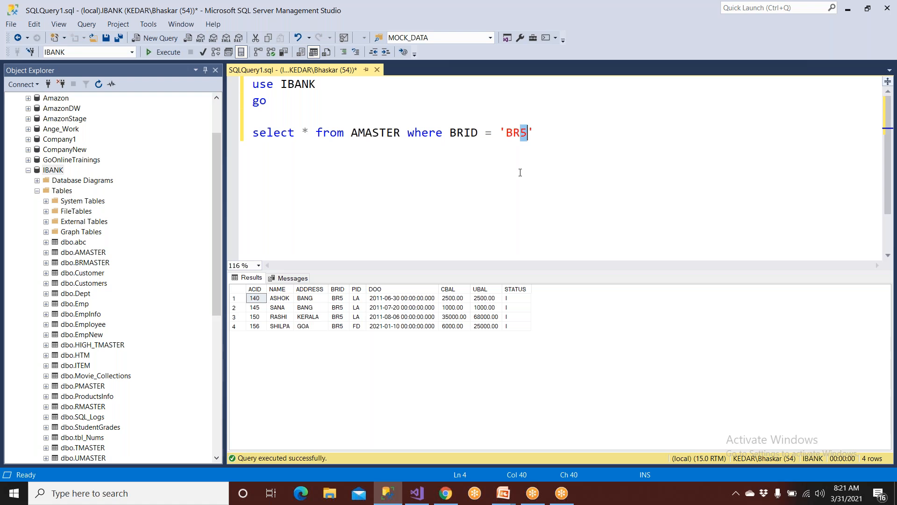
pyautogui.press('BackSpace')
pyautogui.write('3')
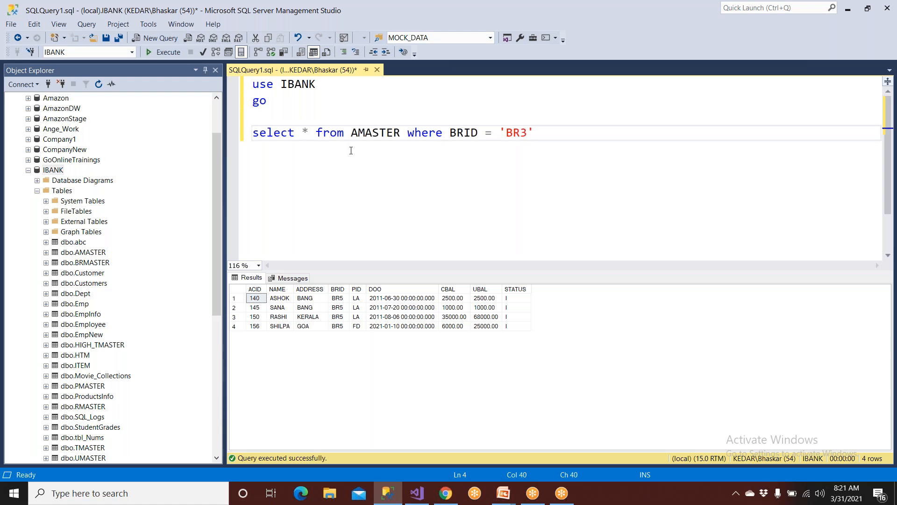
pyautogui.click(166, 53)
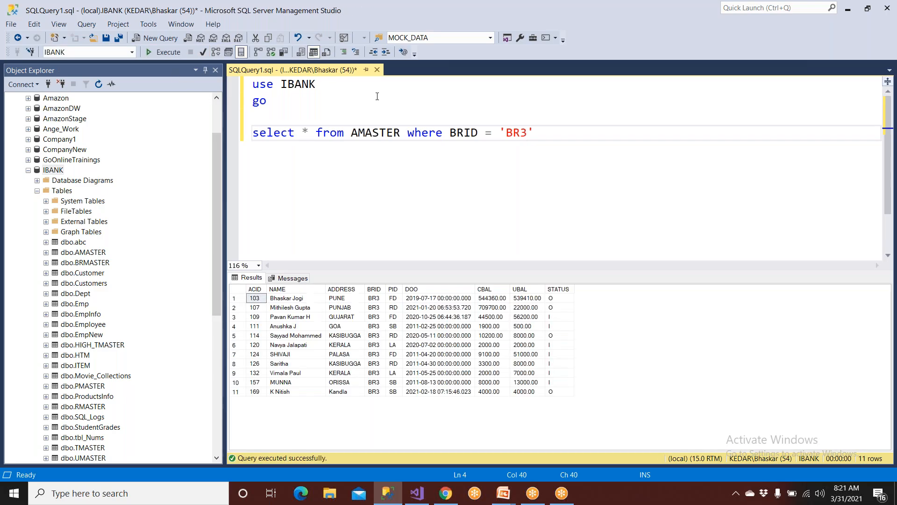
pyautogui.moveTo(443, 132); pyautogui.dragTo(563, 131)
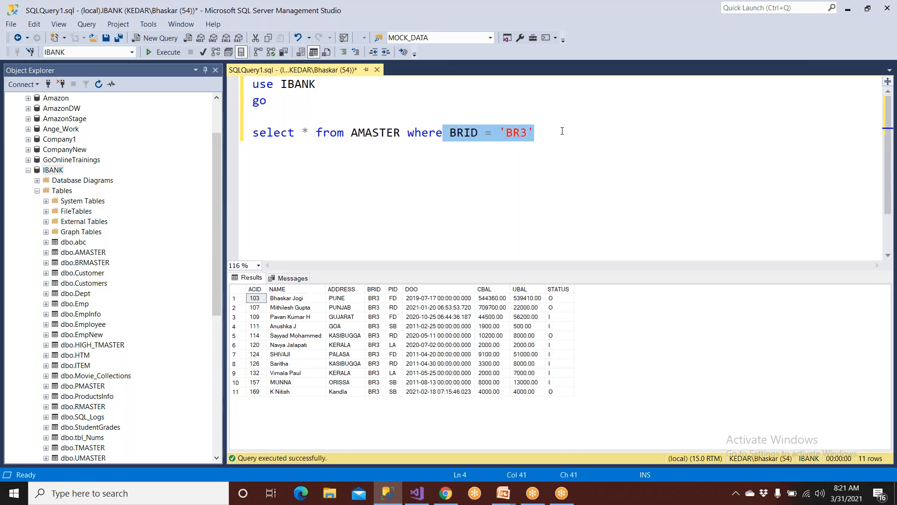
pyautogui.click(548, 133)
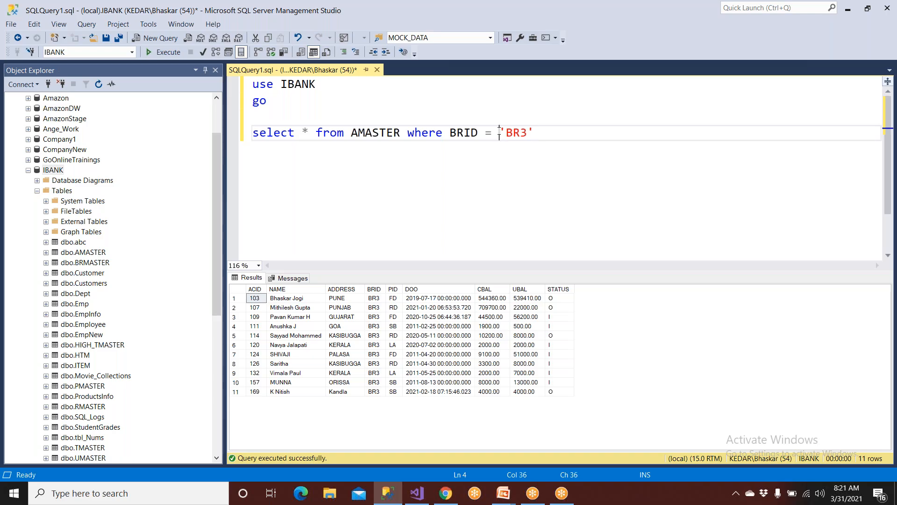
pyautogui.moveTo(498, 132); pyautogui.dragTo(544, 129)
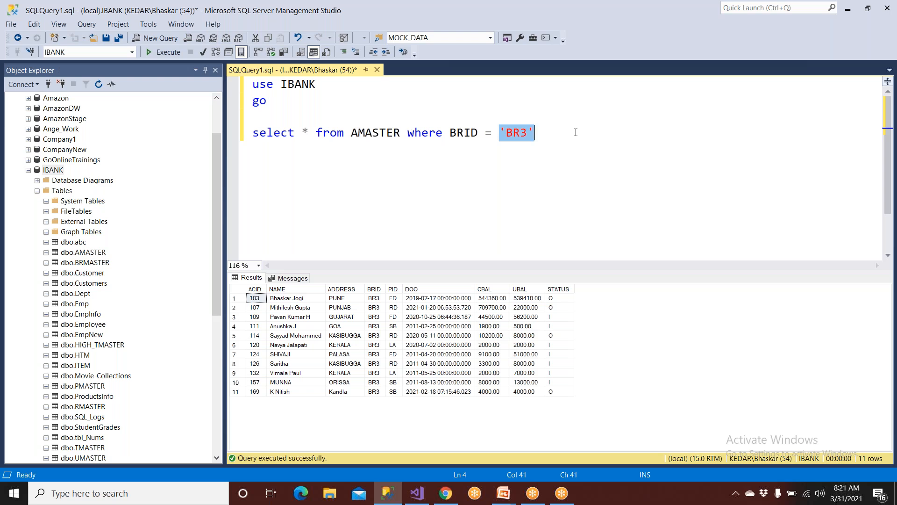
pyautogui.write('@')
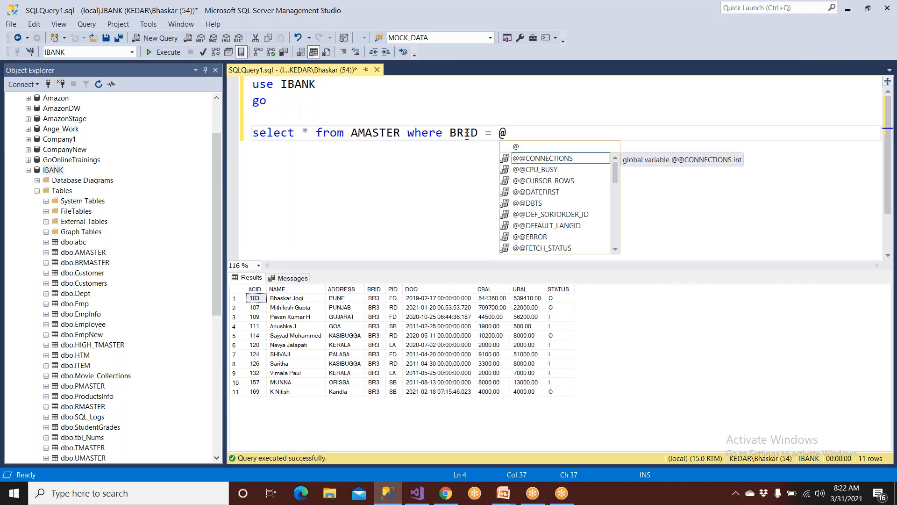
pyautogui.doubleClick(464, 133)
pyautogui.hotkey('ctrl', 'c')
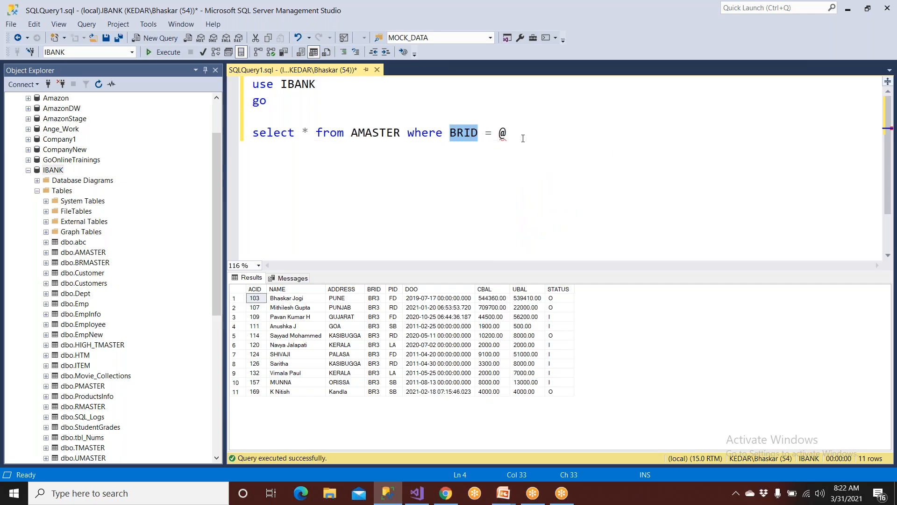
pyautogui.click(528, 140)
pyautogui.hotkey('ctrl', 'v')
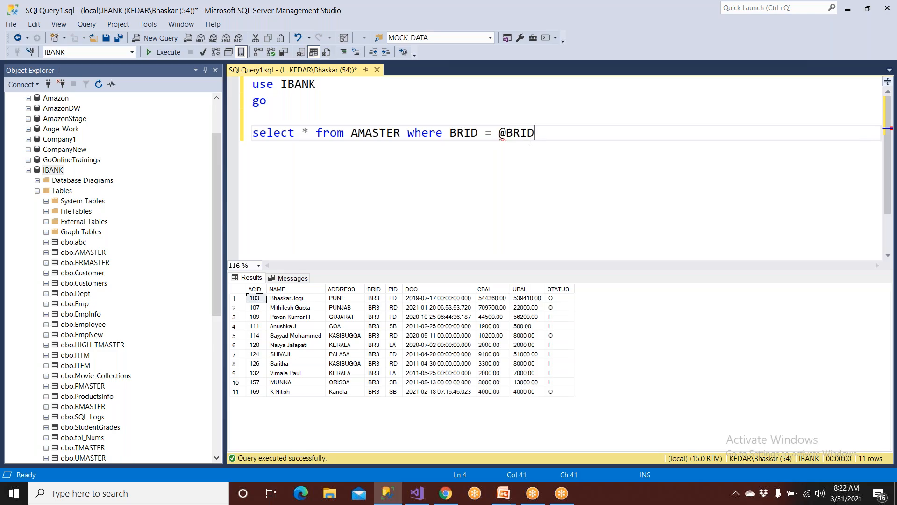
pyautogui.click(500, 134)
pyautogui.moveTo(499, 134); pyautogui.dragTo(535, 133)
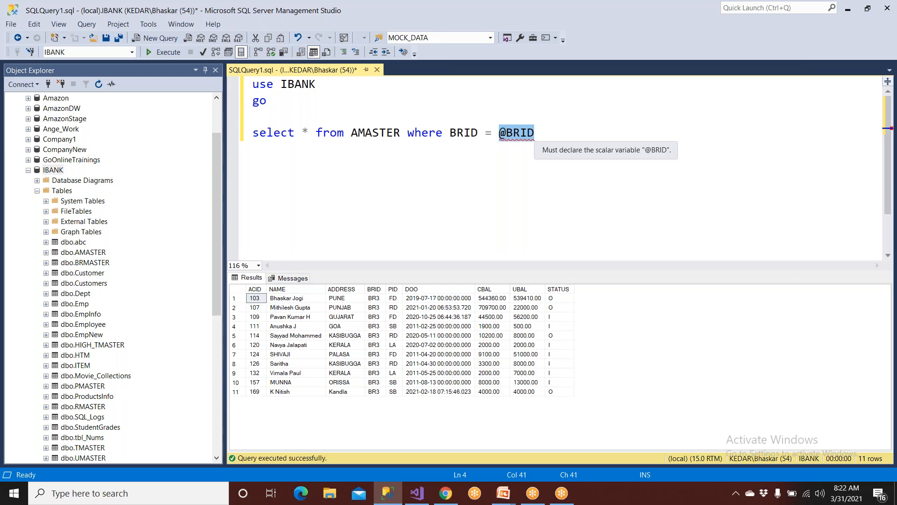
pyautogui.click(513, 133)
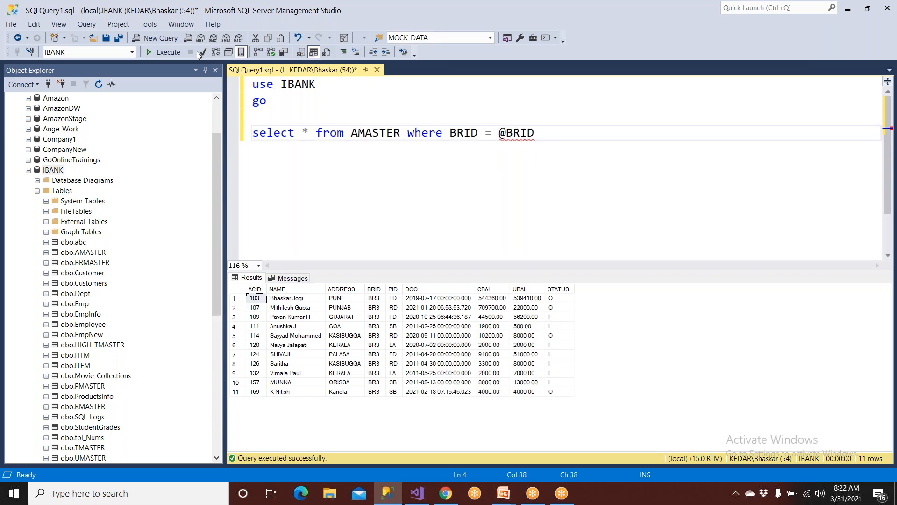
pyautogui.click(164, 52)
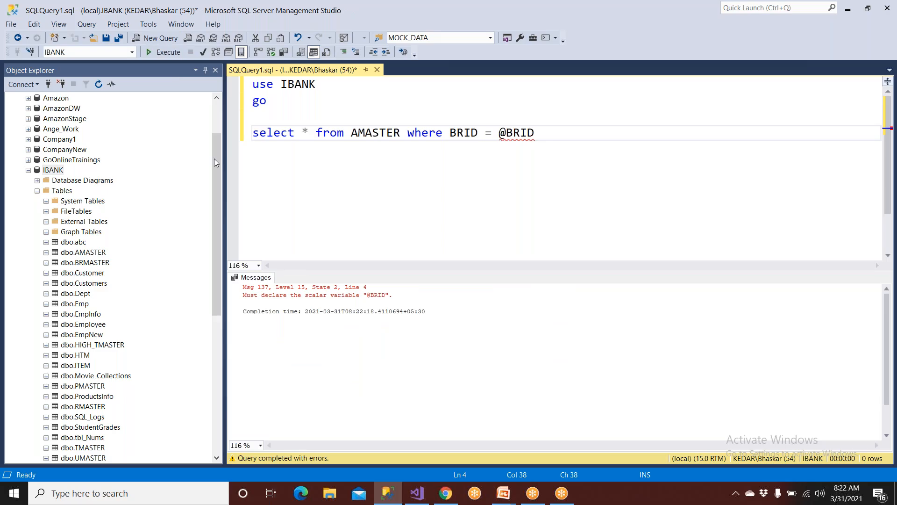
pyautogui.scroll(6, 252, 323)
pyautogui.moveTo(370, 305); pyautogui.dragTo(534, 302)
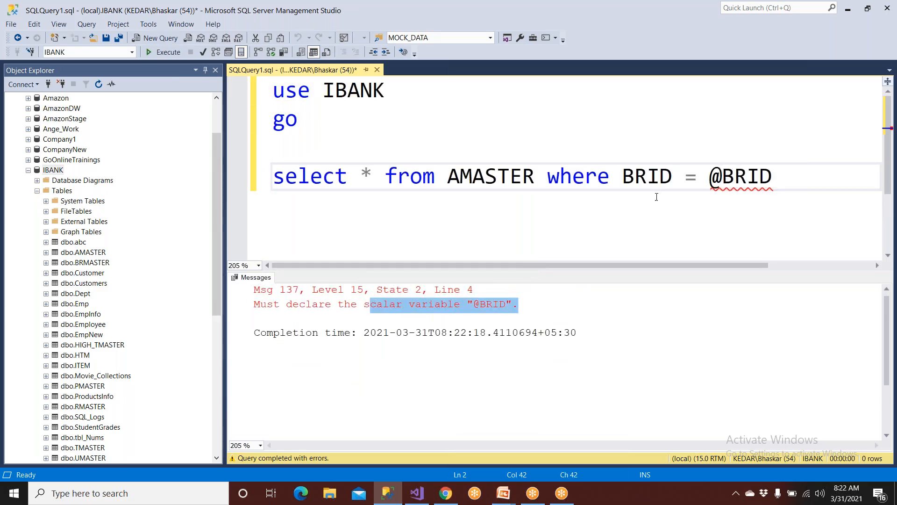
pyautogui.moveTo(710, 177); pyautogui.dragTo(773, 177)
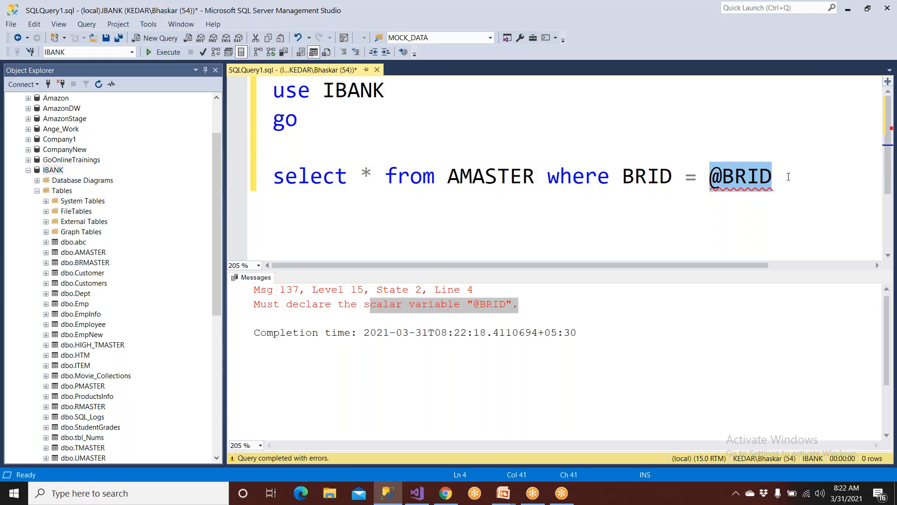
pyautogui.write('@x')
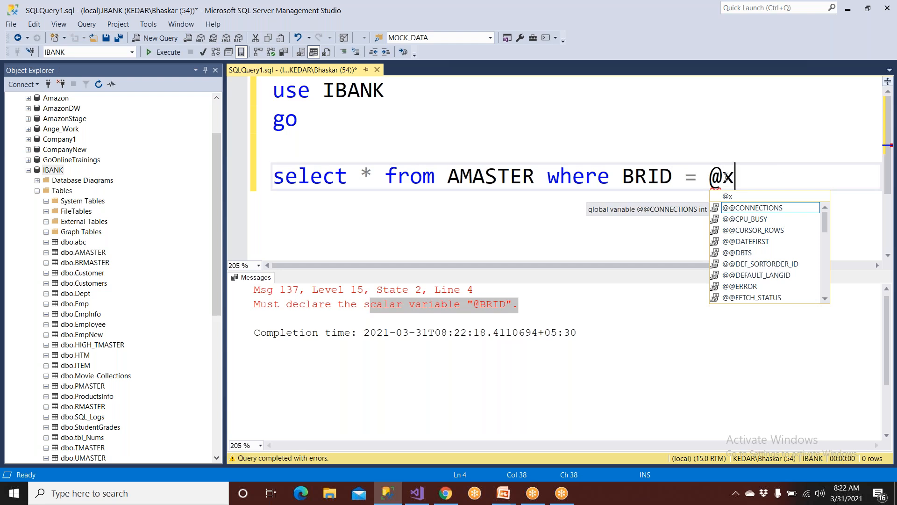
pyautogui.press('Escape')
pyautogui.doubleClick(659, 181)
pyautogui.hotkey('ctrl', 'c')
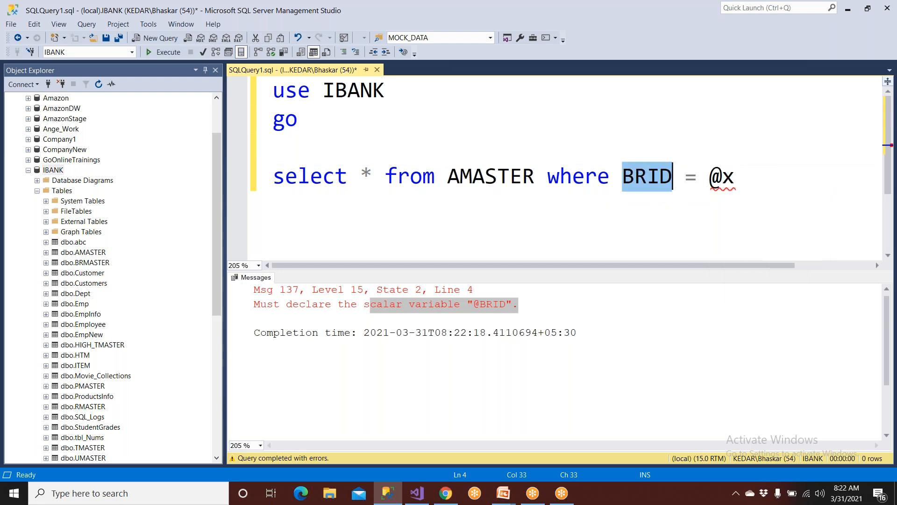
pyautogui.doubleClick(727, 178)
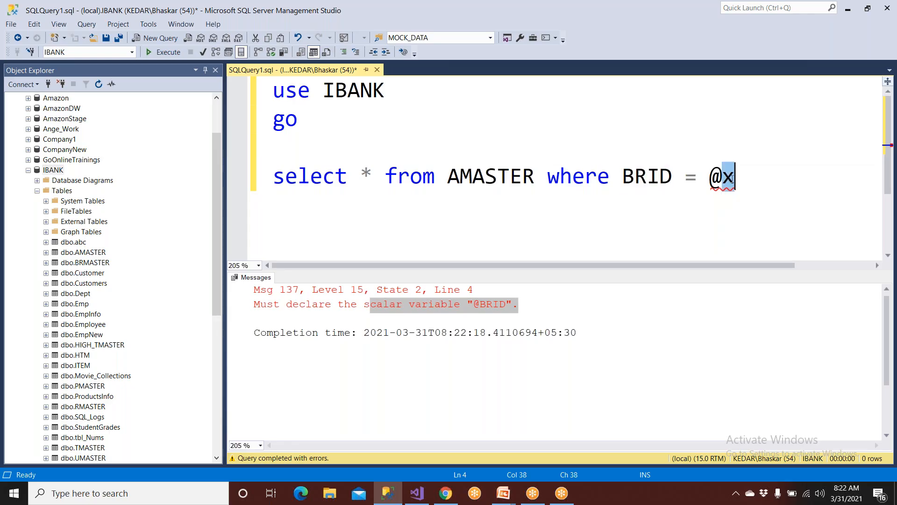
pyautogui.hotkey('ctrl', 'v')
pyautogui.moveTo(784, 176); pyautogui.dragTo(270, 177)
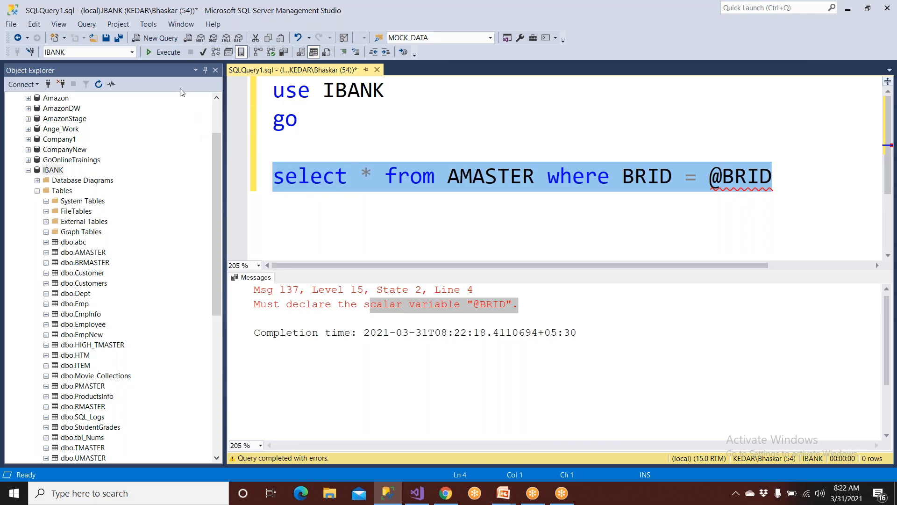
pyautogui.press('F5')
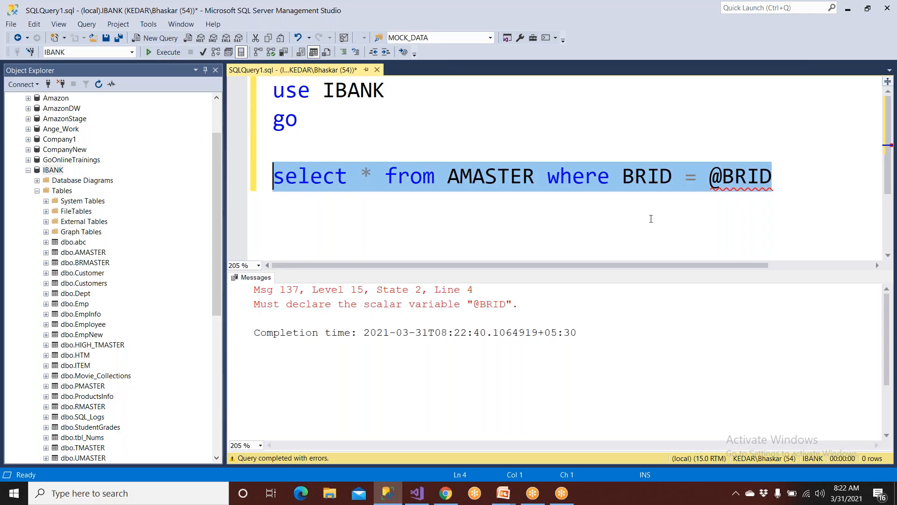
pyautogui.click(651, 219)
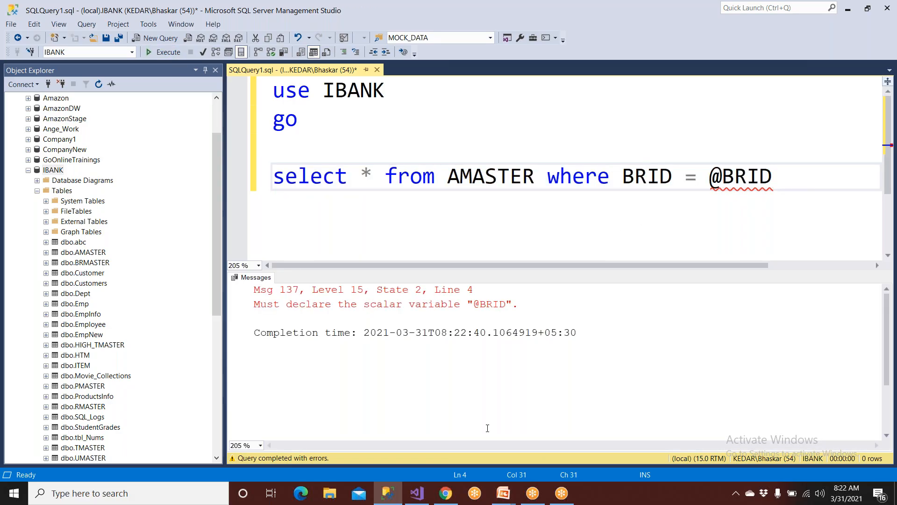
# - Switch to Visual Studio with the SSRS_Demos_Apr1st2021 project
pyautogui.moveTo(444, 499)
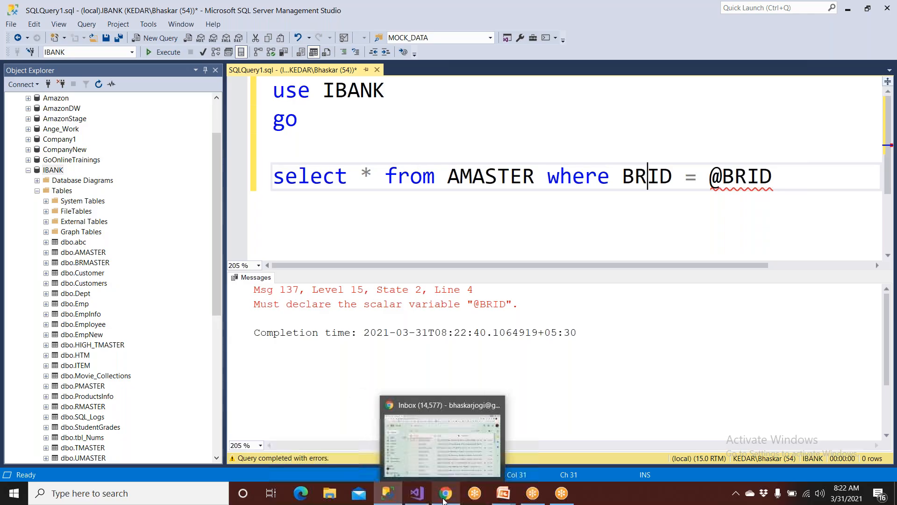
pyautogui.click(494, 410)
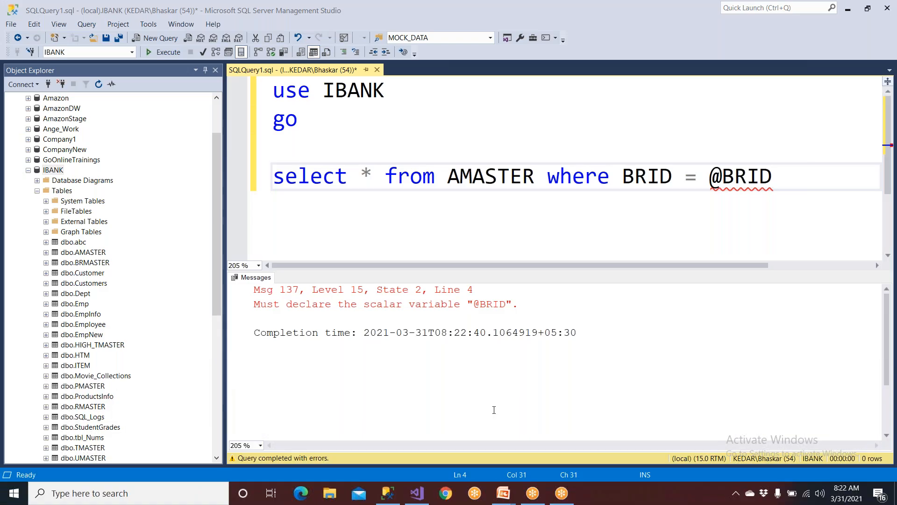
pyautogui.click(423, 500)
# - Add a new empty report named Customers to the project's Reports folder and select it there
pyautogui.click(744, 145)
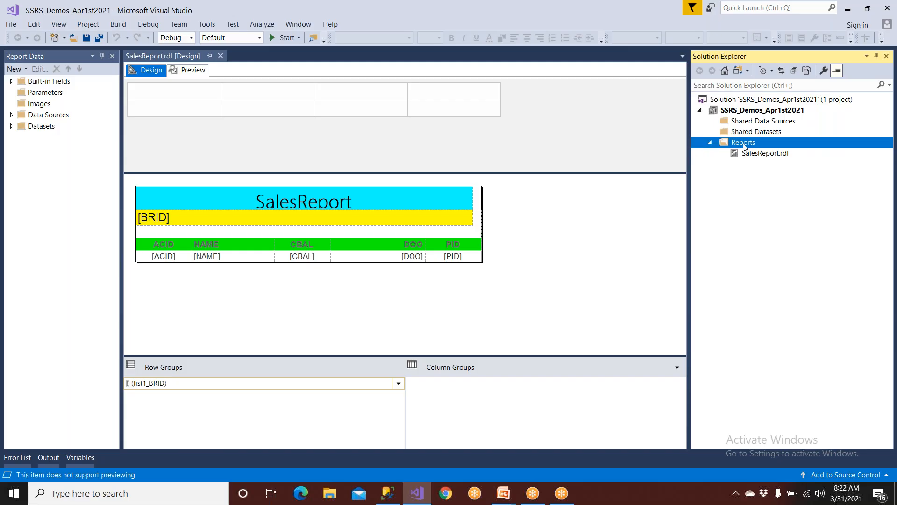
pyautogui.rightClick(743, 145)
pyautogui.moveTo(758, 164)
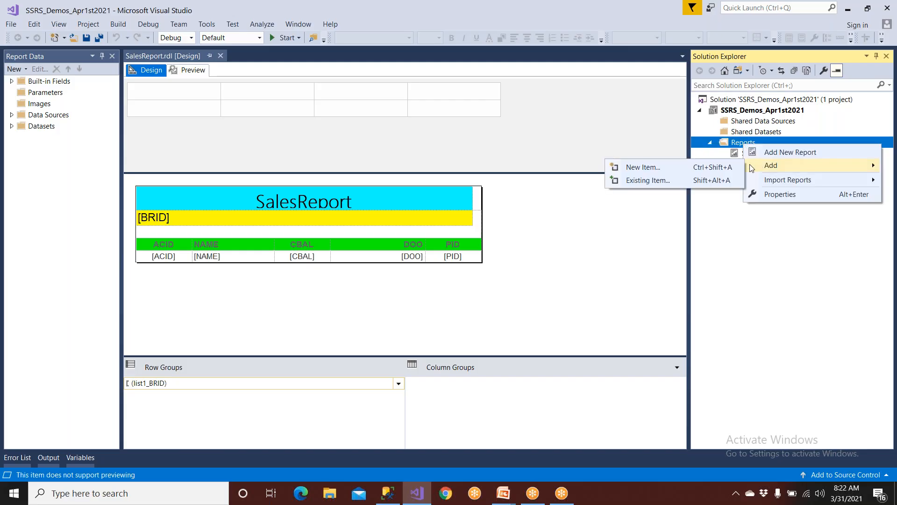
pyautogui.click(693, 167)
pyautogui.click(381, 107)
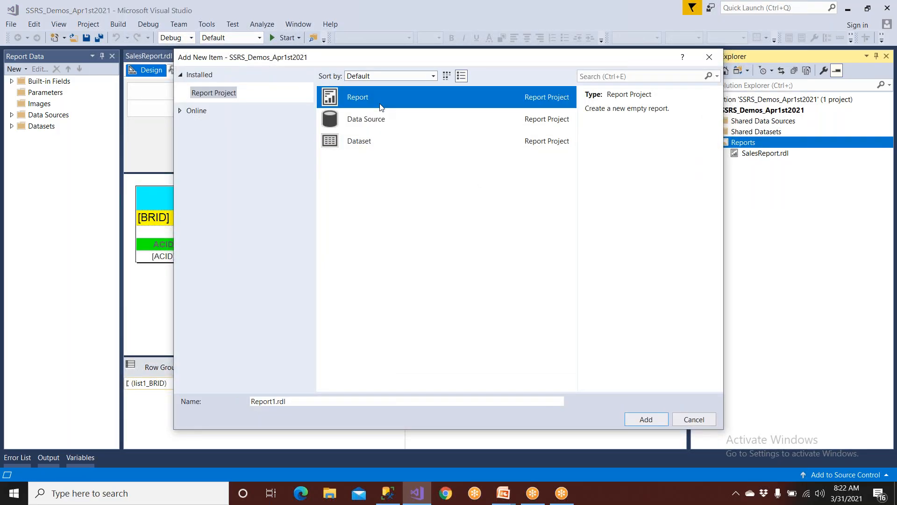
pyautogui.moveTo(289, 402); pyautogui.dragTo(216, 400)
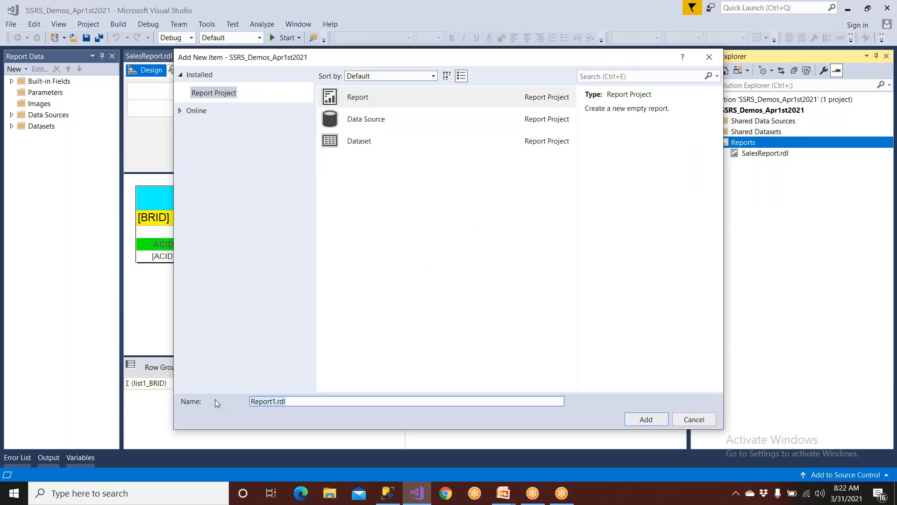
pyautogui.write('Customers')
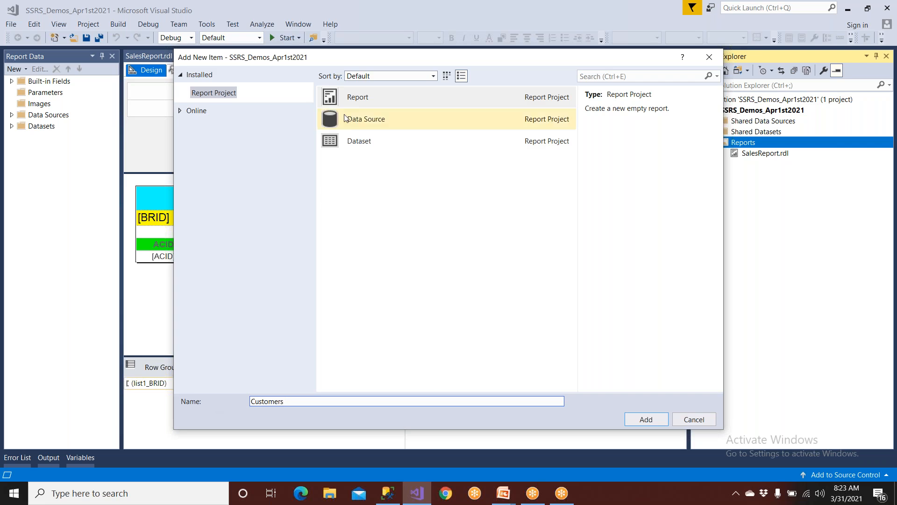
pyautogui.click(353, 98)
pyautogui.click(285, 402)
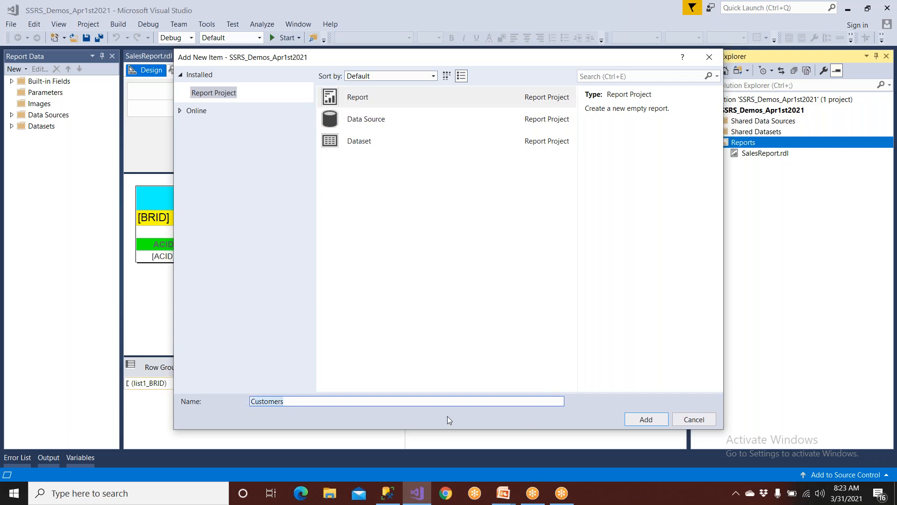
pyautogui.click(644, 418)
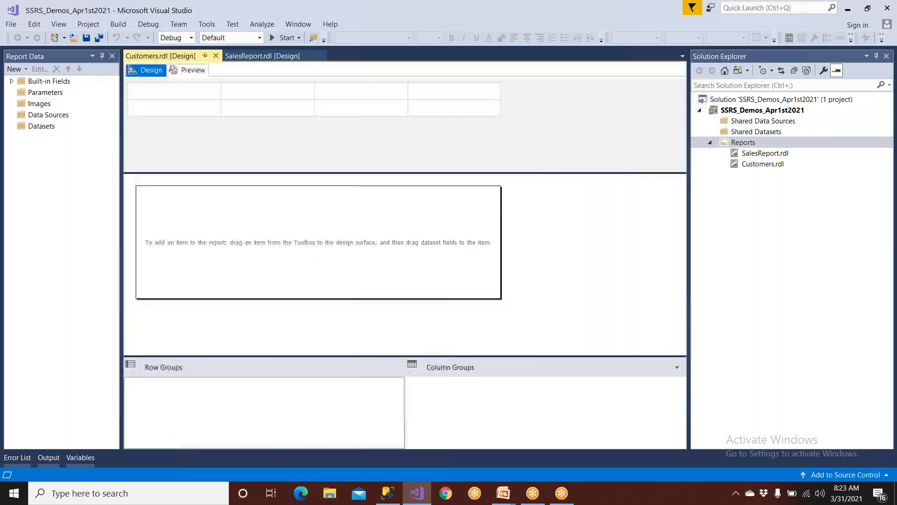
pyautogui.click(755, 165)
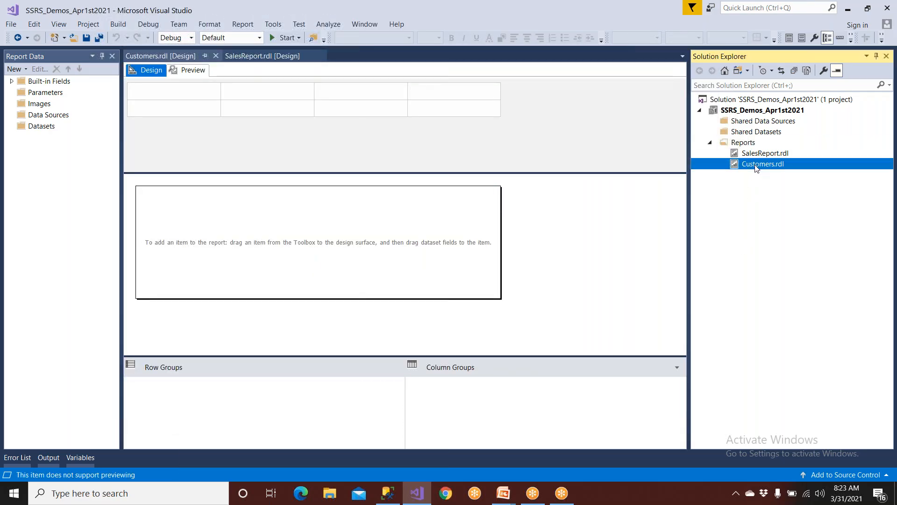
# - Switch to the PowerPoint slide show, review the Steps to Create a Report slide, and return to Visual Studio
pyautogui.moveTo(503, 493)
pyautogui.click(560, 444)
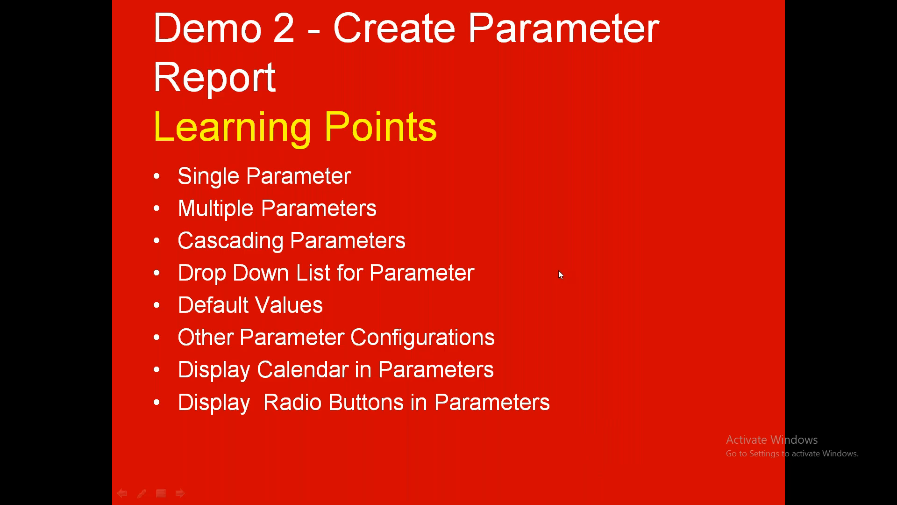
pyautogui.click(559, 270)
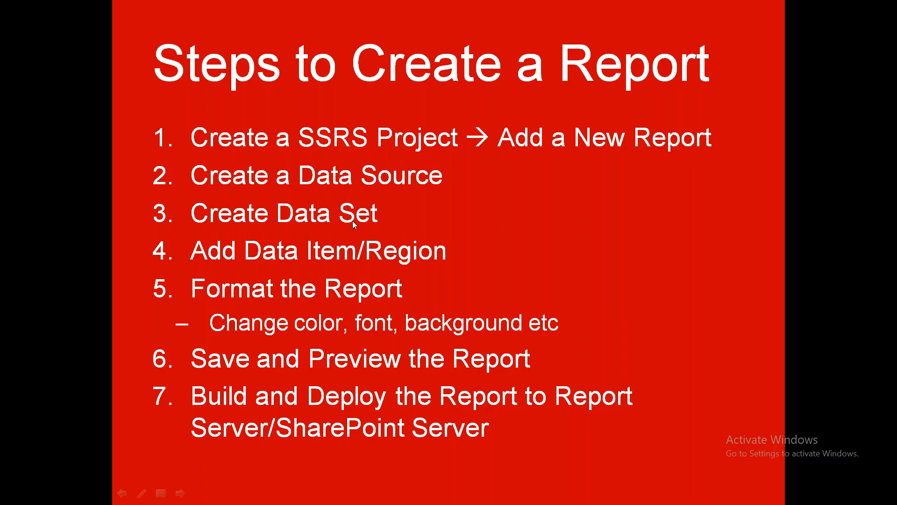
pyautogui.hotkey('alt', 'Tab')
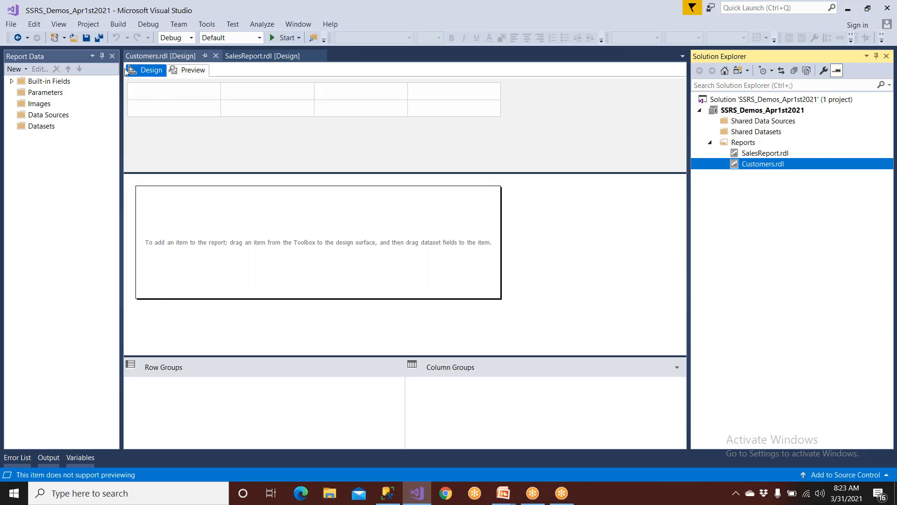
# - Close the Report Data pane, display it again and select its Datasets folder
pyautogui.click(112, 56)
pyautogui.click(62, 27)
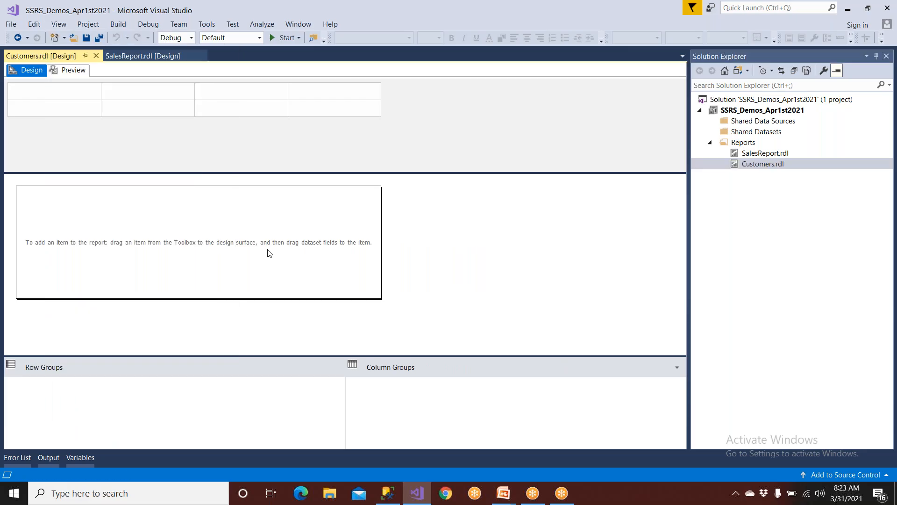
pyautogui.click(269, 252)
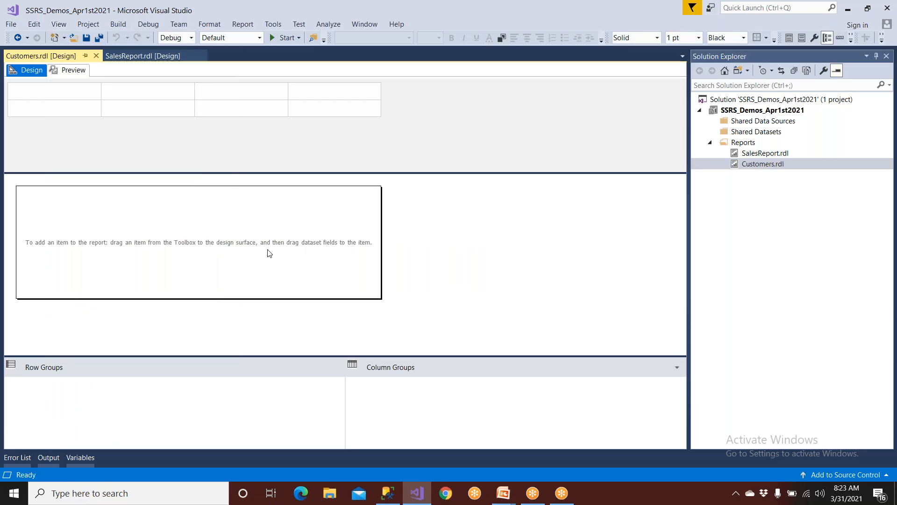
pyautogui.click(61, 27)
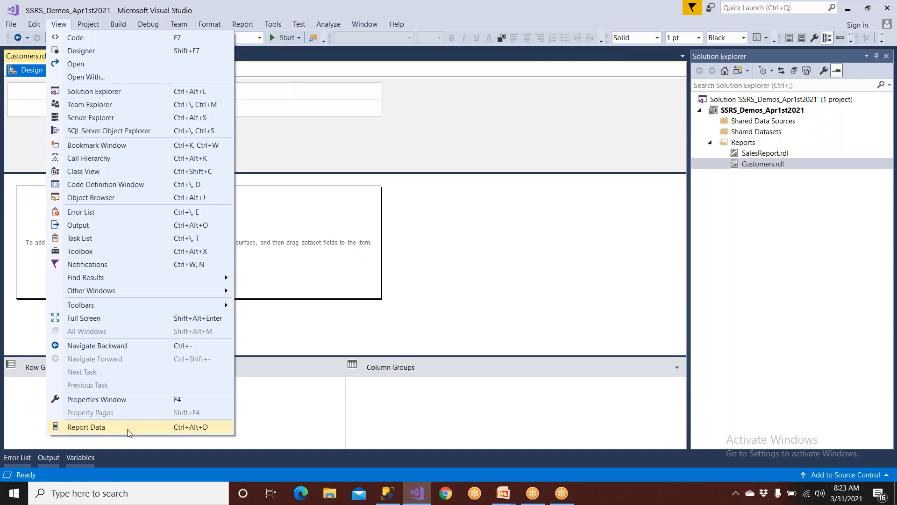
pyautogui.click(114, 427)
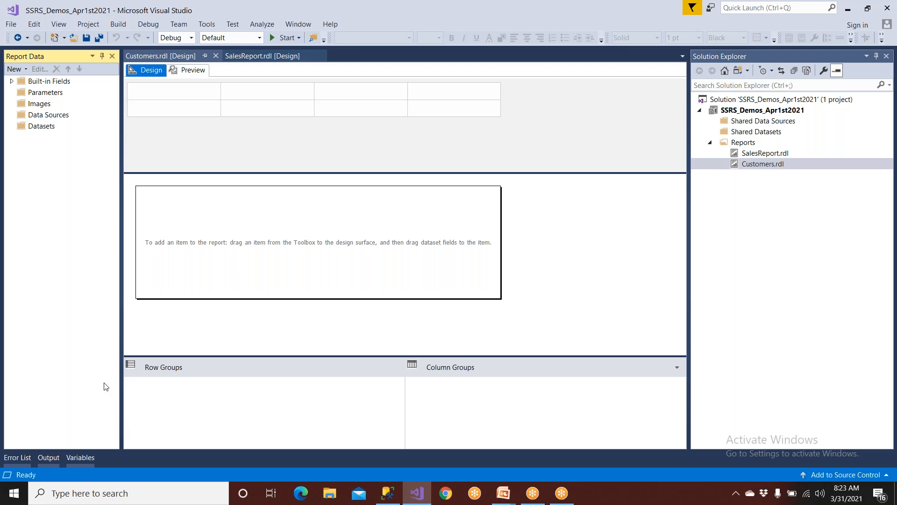
pyautogui.click(68, 118)
pyautogui.click(51, 129)
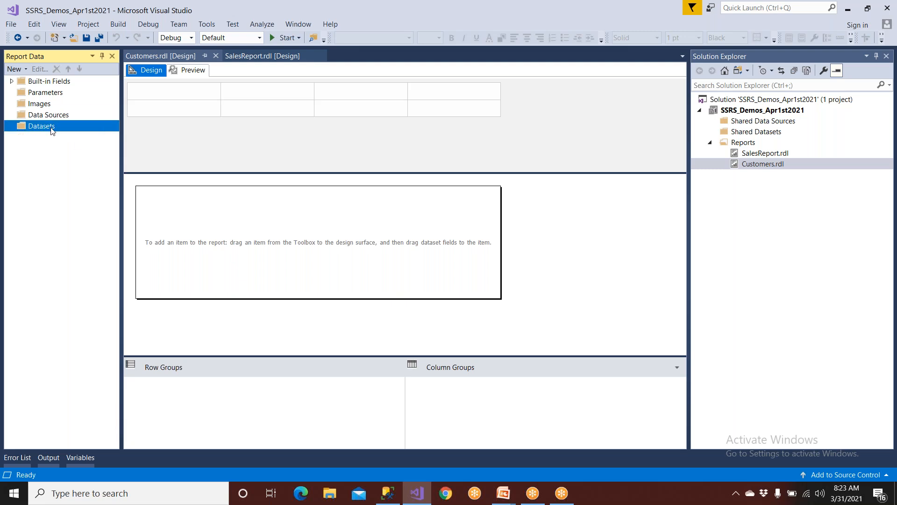
# - Close the Report Data pane and display it again with the Data Sources folder selected
pyautogui.rightClick(56, 116)
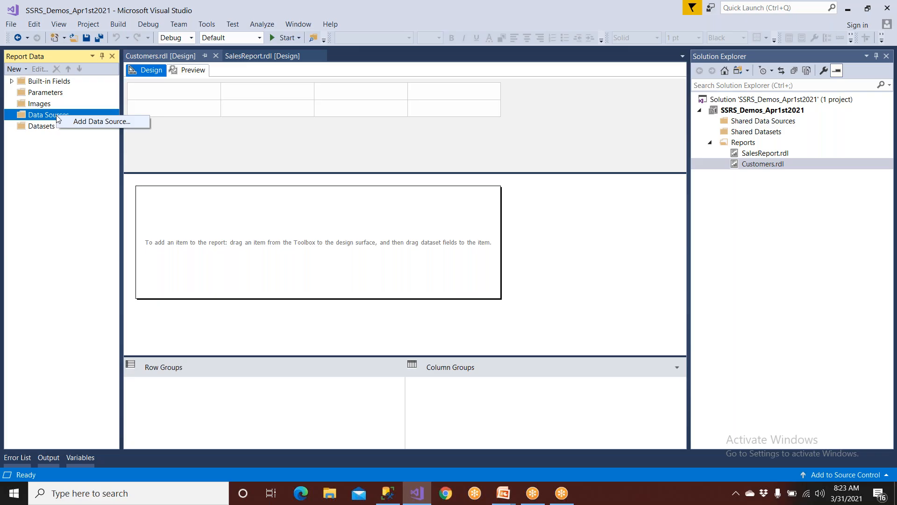
pyautogui.click(112, 56)
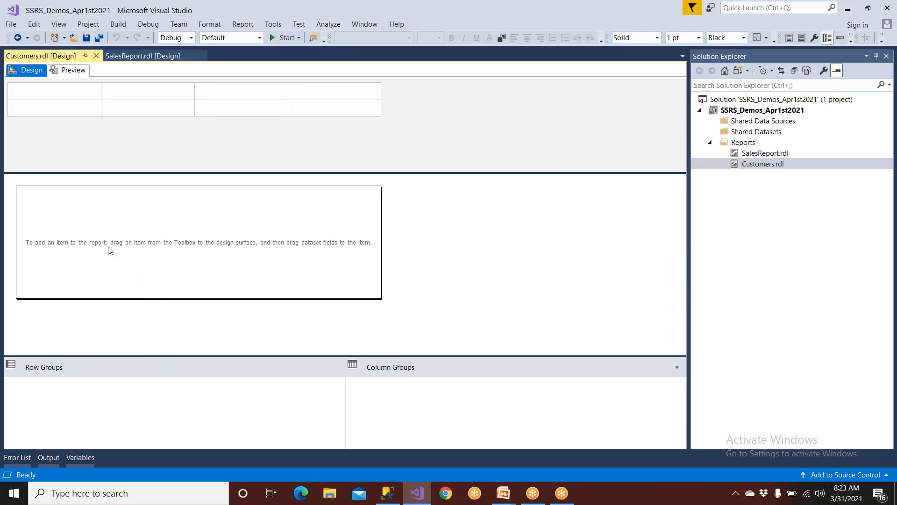
pyautogui.click(59, 26)
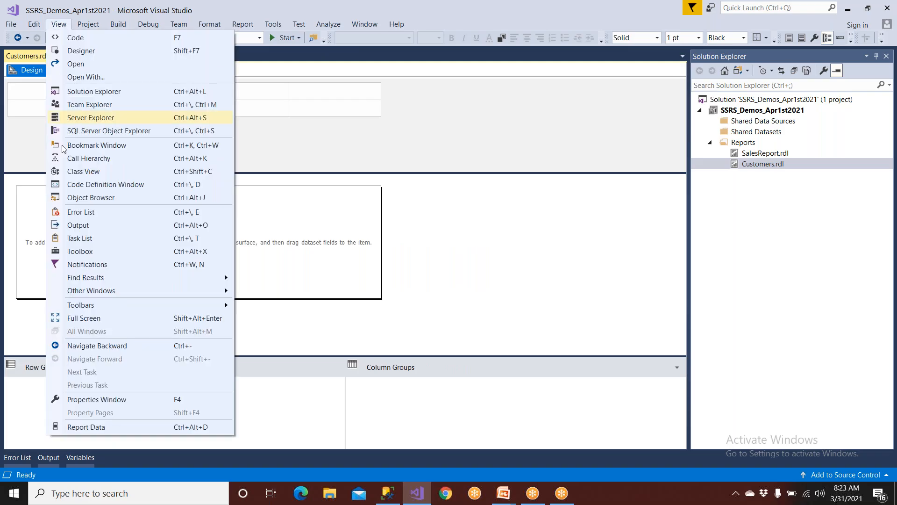
pyautogui.click(109, 427)
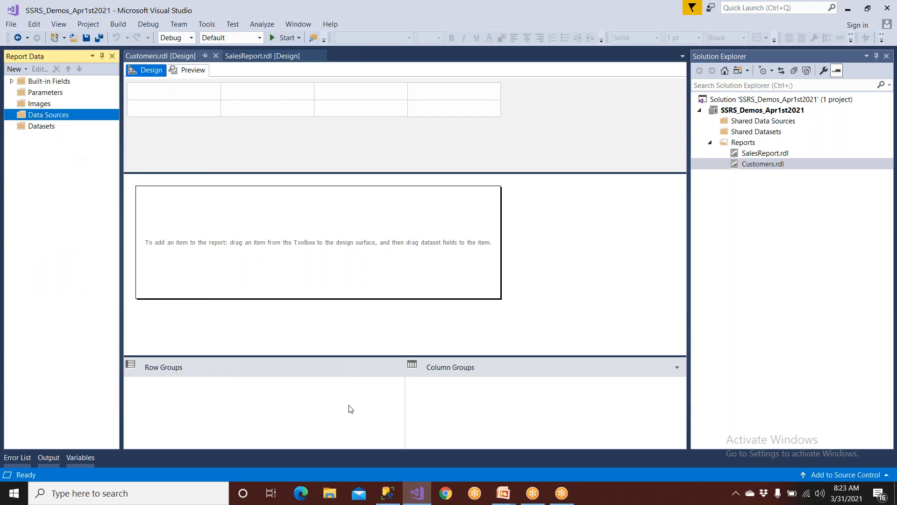
# - Switch to the PowerPoint slide show to review the Create a Data Source step, and return to Visual Studio
pyautogui.moveTo(503, 493)
pyautogui.click(543, 449)
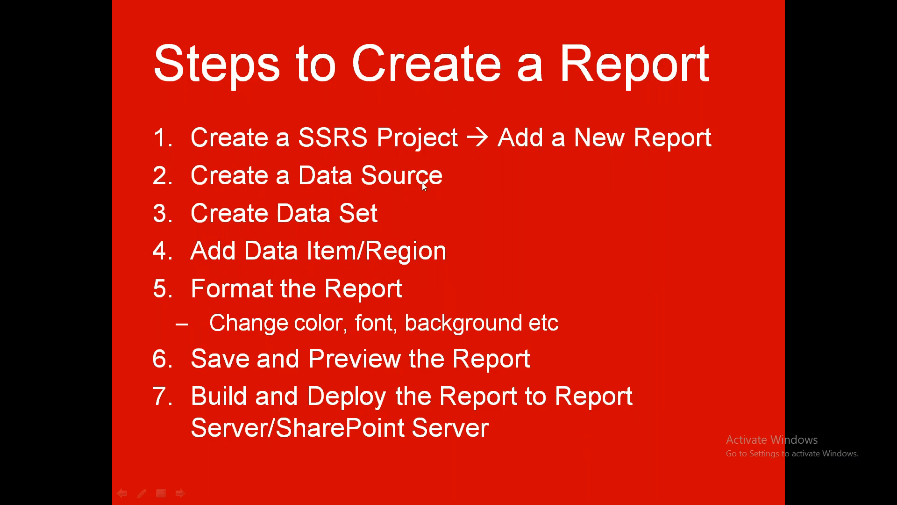
pyautogui.hotkey('alt', 'Tab')
# - Add a data source named iBankSource to the report with an embedded connection of type Microsoft SQL Server
pyautogui.rightClick(67, 117)
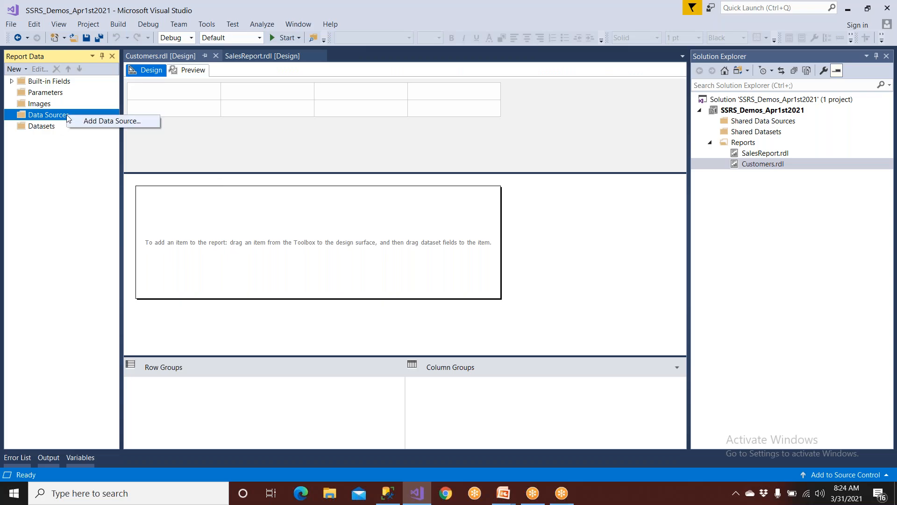
pyautogui.click(76, 125)
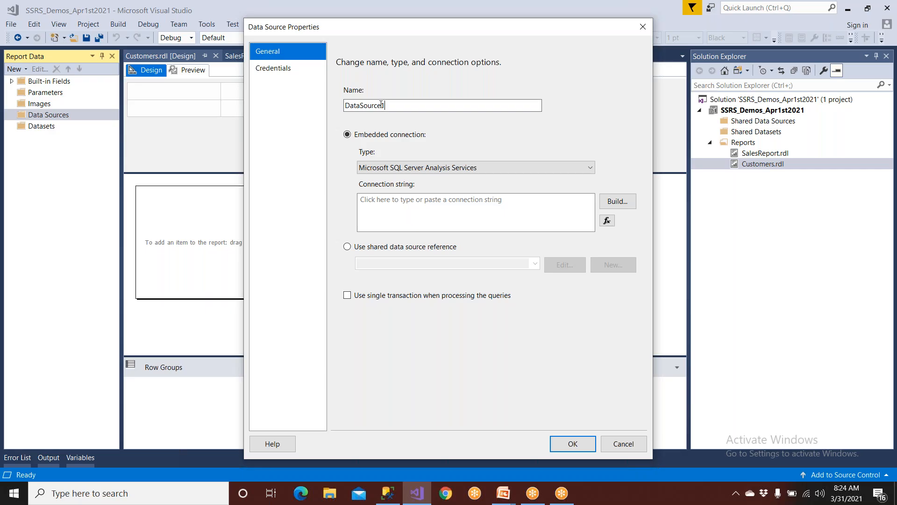
pyautogui.doubleClick(383, 104)
pyautogui.write('iBan')
pyautogui.click(416, 168)
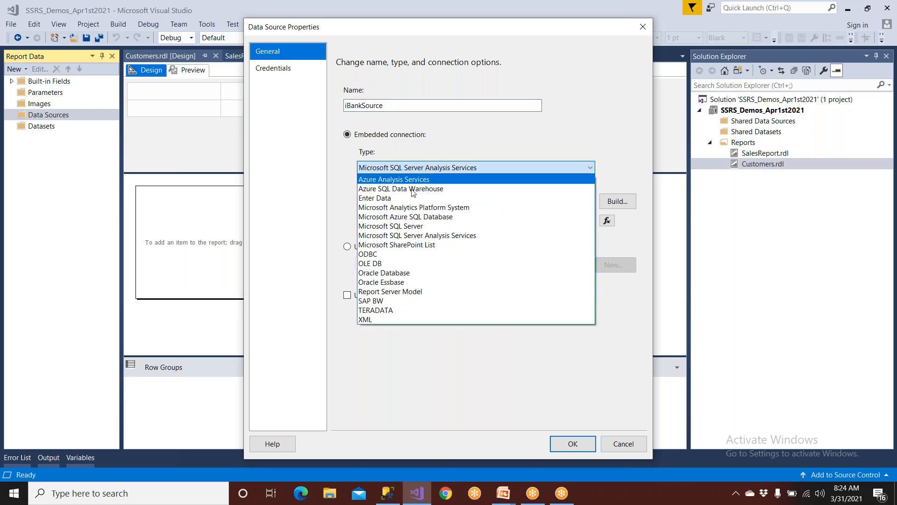
pyautogui.click(396, 226)
pyautogui.click(397, 168)
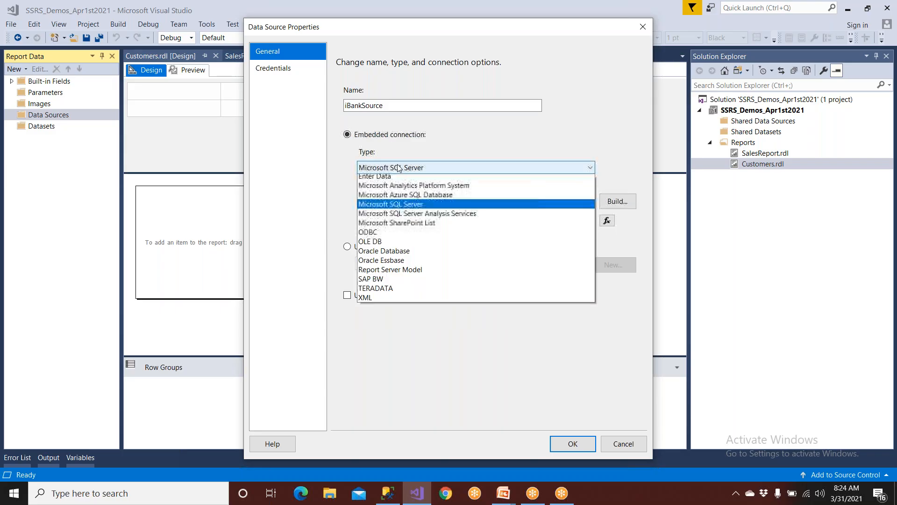
pyautogui.click(402, 228)
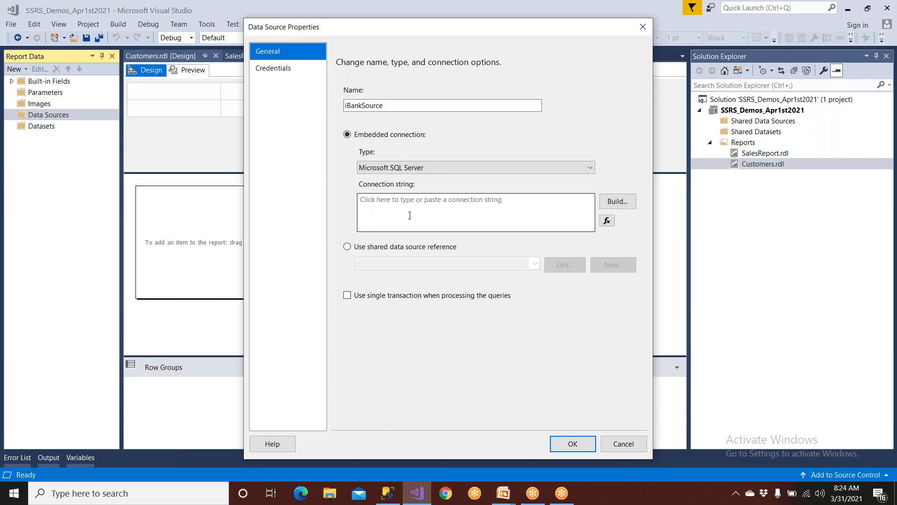
pyautogui.click(412, 168)
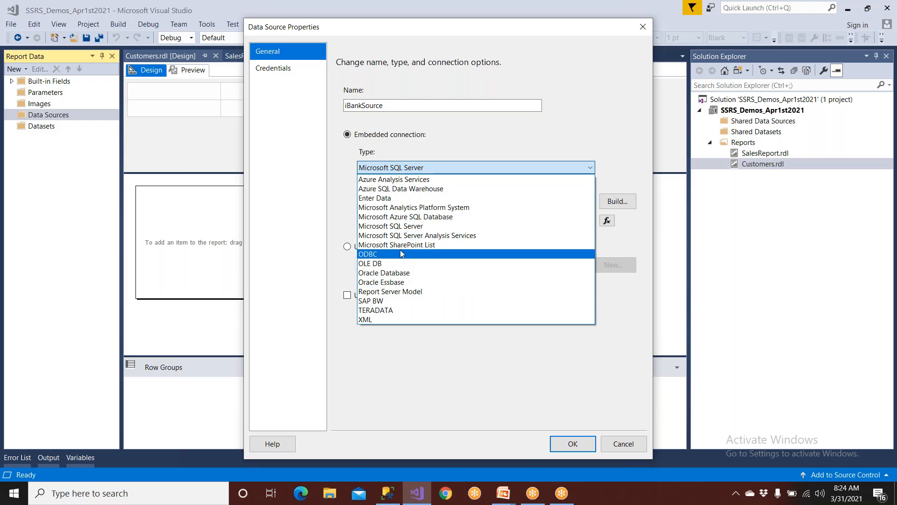
pyautogui.click(402, 227)
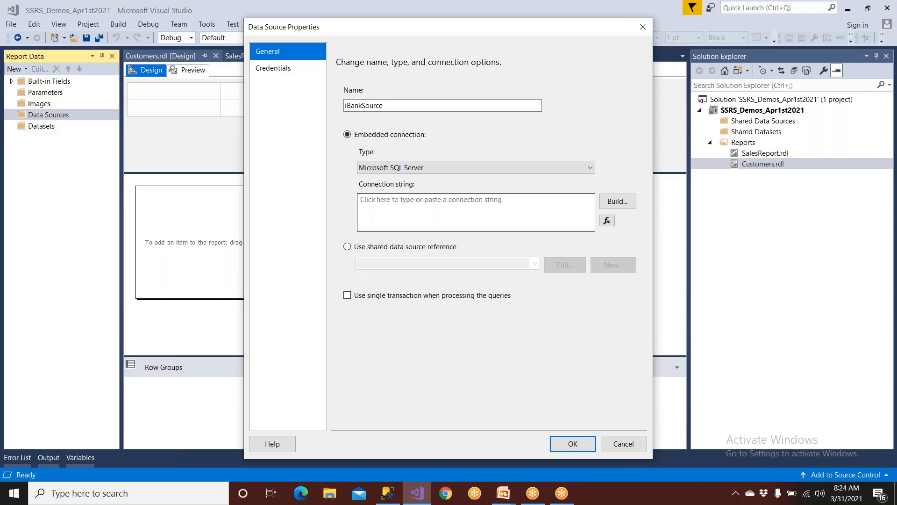
# - Build the connection to server "." with the IBANK database, test it, and confirm the connection and the data source
pyautogui.click(616, 210)
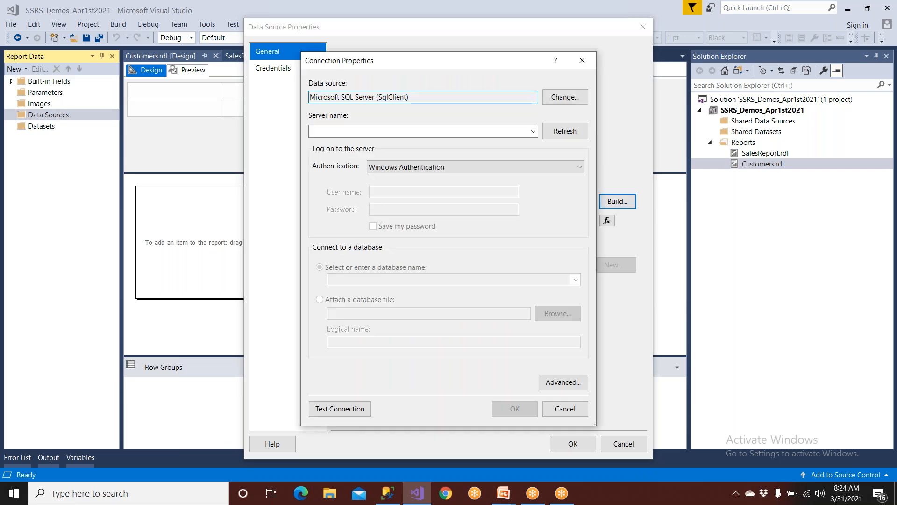
pyautogui.click(315, 130)
pyautogui.write('.')
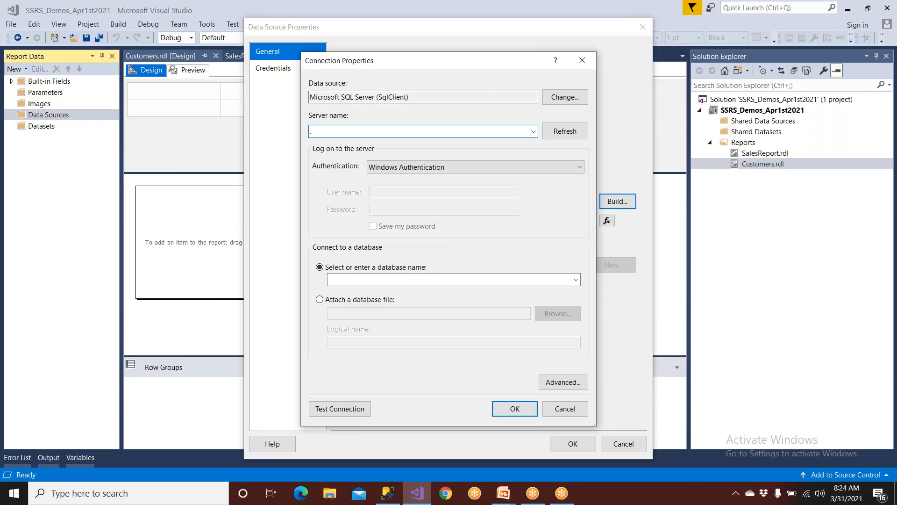
pyautogui.click(576, 279)
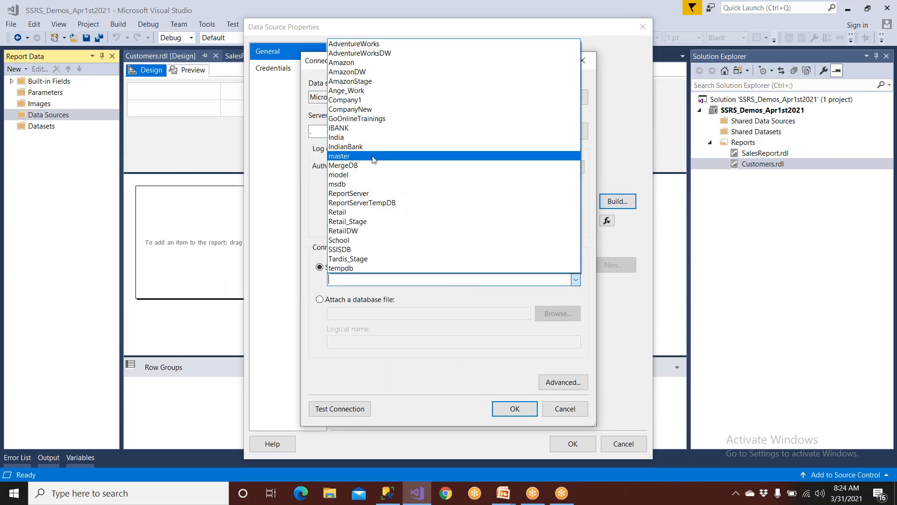
pyautogui.click(346, 128)
pyautogui.click(352, 410)
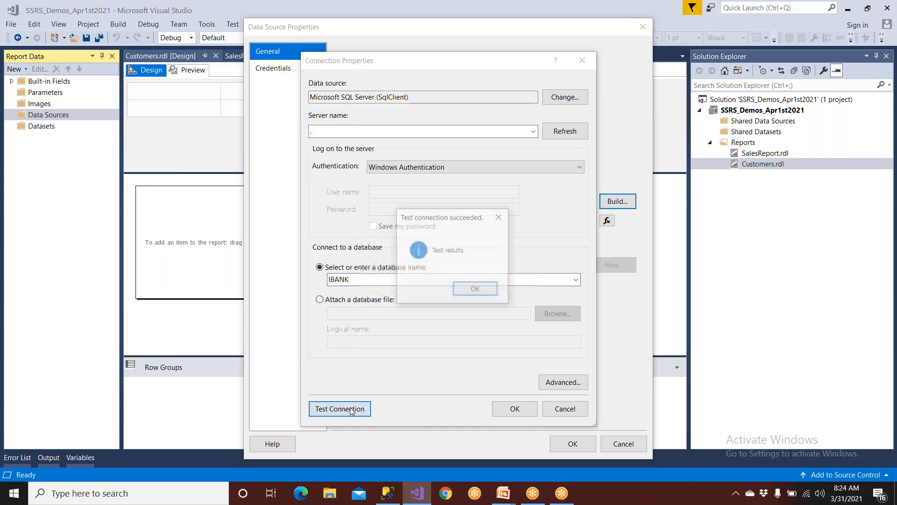
pyautogui.click(484, 291)
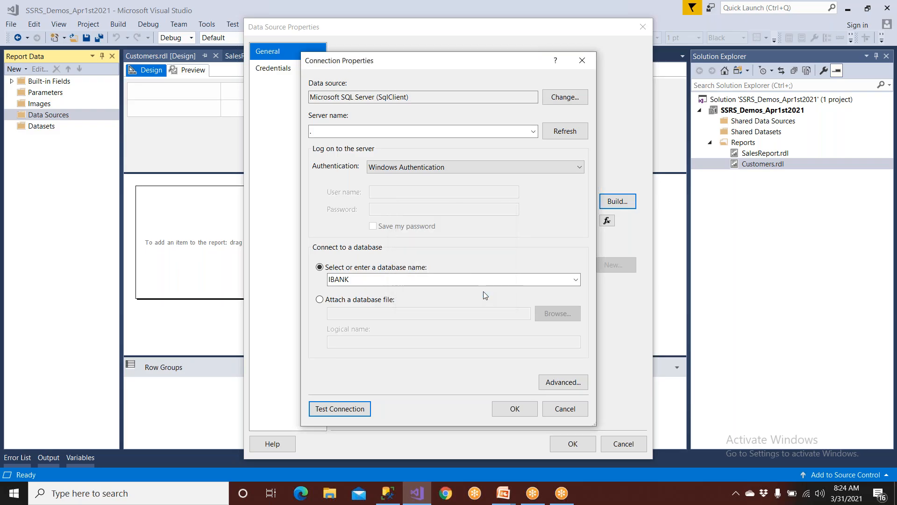
pyautogui.click(509, 409)
pyautogui.click(571, 443)
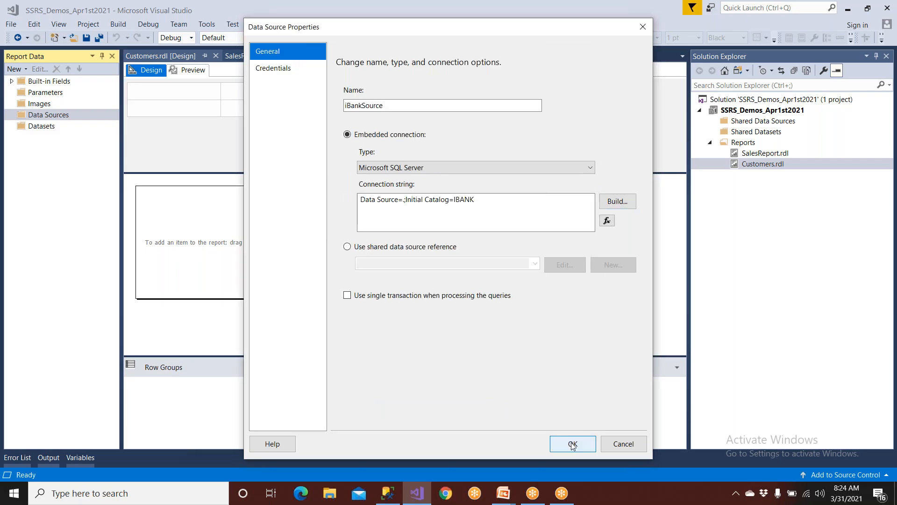
# - Switch to the PowerPoint slide show to review the Create Data Set step, and return to Visual Studio
pyautogui.moveTo(504, 493)
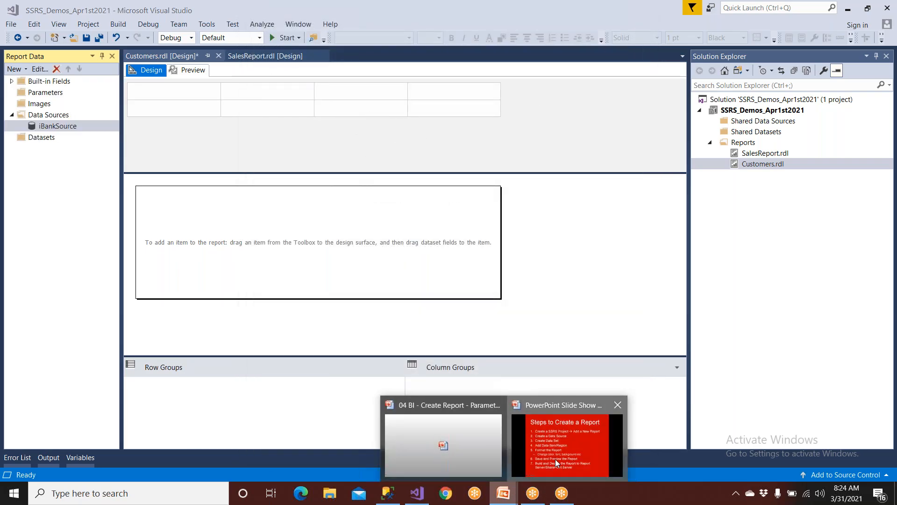
pyautogui.click(567, 436)
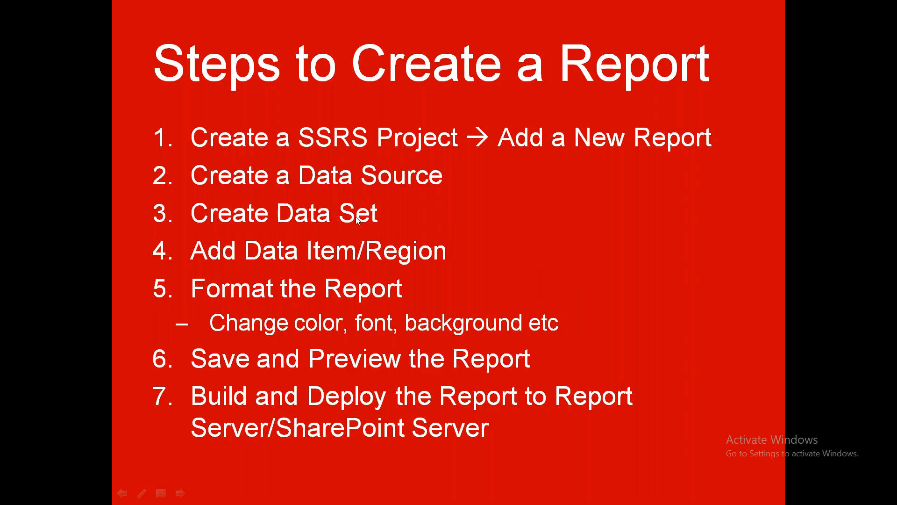
pyautogui.hotkey('alt', 'Tab')
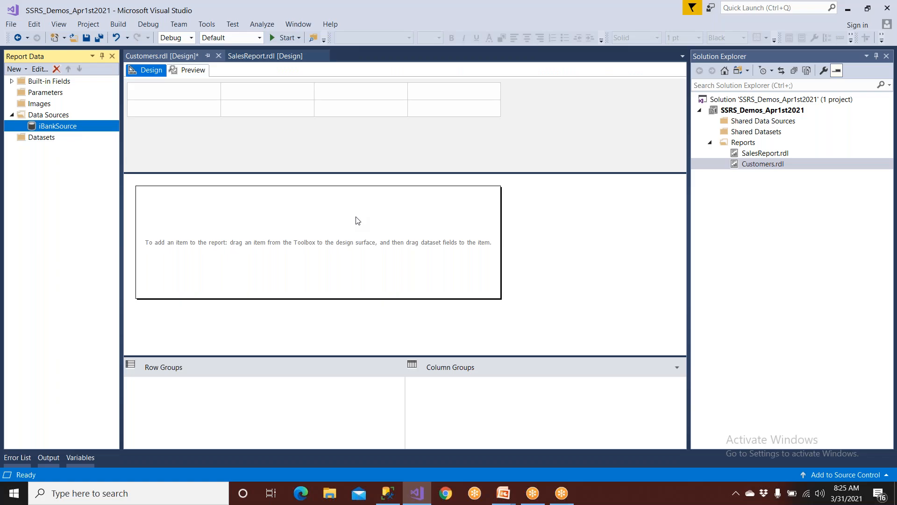
# - Switch to SQL Server Management Studio and split the AMASTER query so the from and where clauses start on their own lines
pyautogui.click(389, 496)
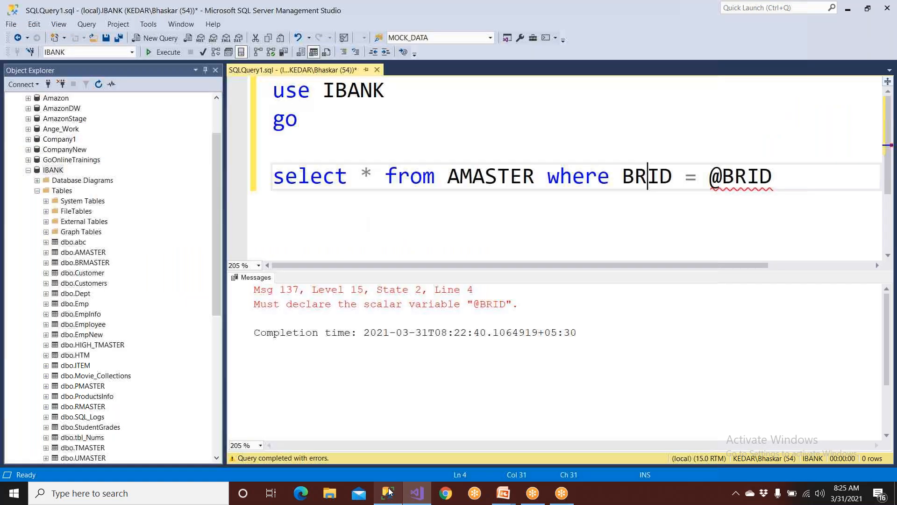
pyautogui.click(389, 176)
pyautogui.press('Return')
pyautogui.doubleClick(363, 174)
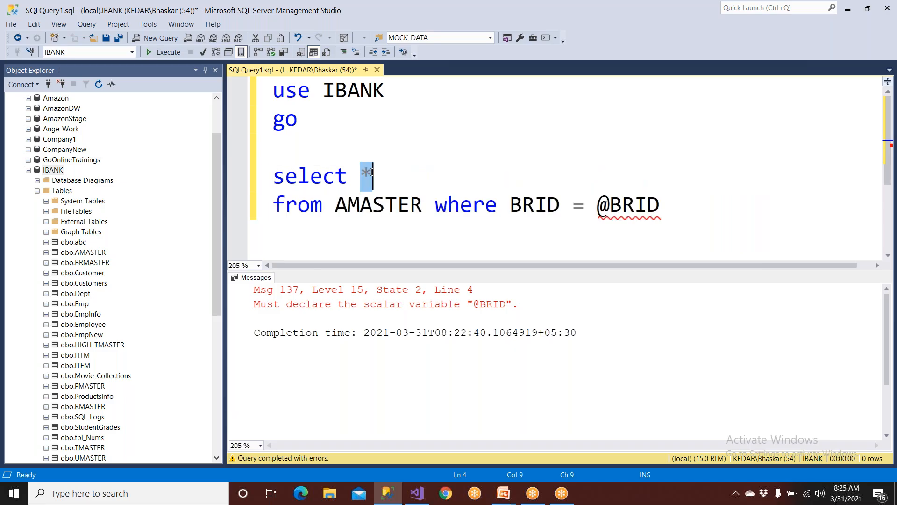
pyautogui.click(437, 204)
pyautogui.press('Return')
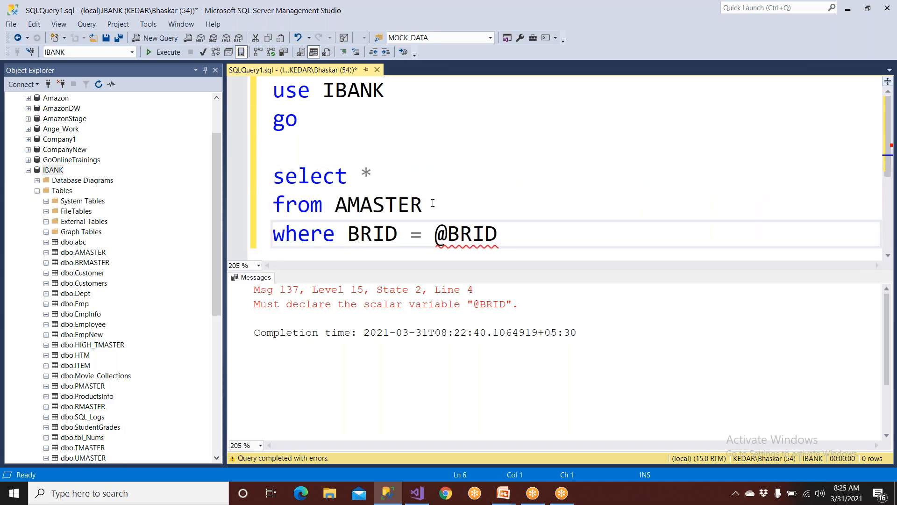
# - Execute only the select and from lines of the AMASTER query, without the where clause
pyautogui.hotkey('shift', 'Up')
pyautogui.hotkey('shift', 'Up')
pyautogui.press('F5')
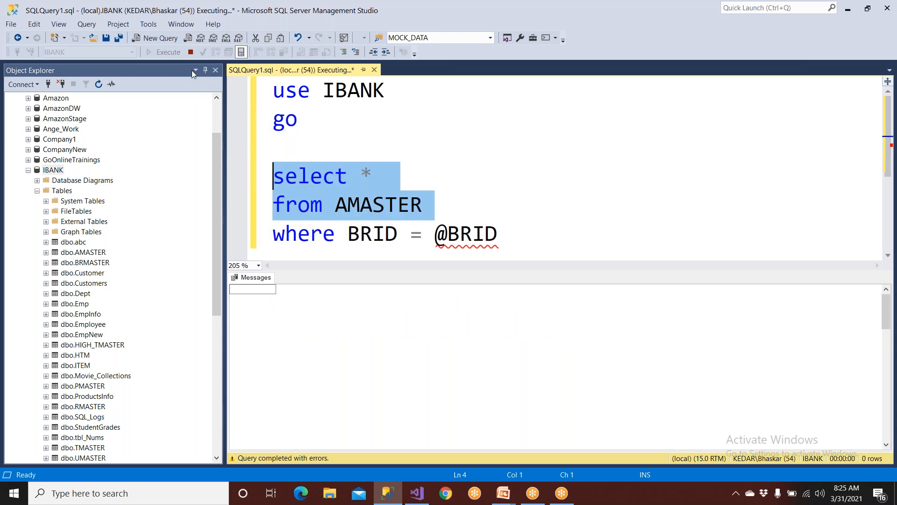
pyautogui.click(351, 202)
# - Replace the asterisk in the select list with acid, name, cbal, PID, BRID and execute the select and from lines
pyautogui.doubleClick(363, 174)
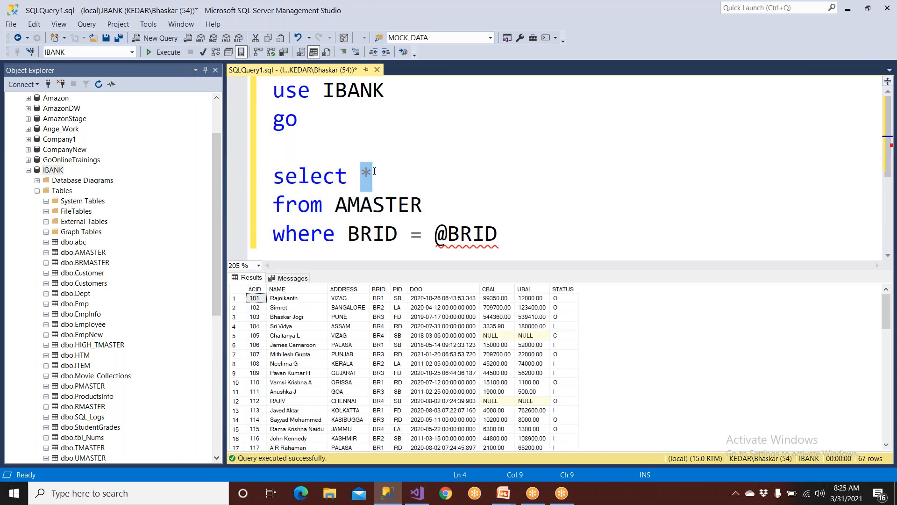
pyautogui.write('acid, name')
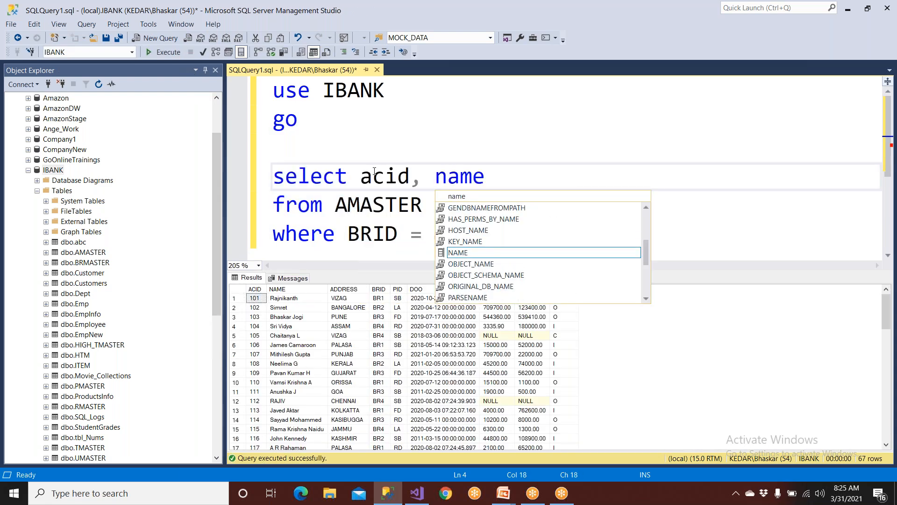
pyautogui.write(', cbal')
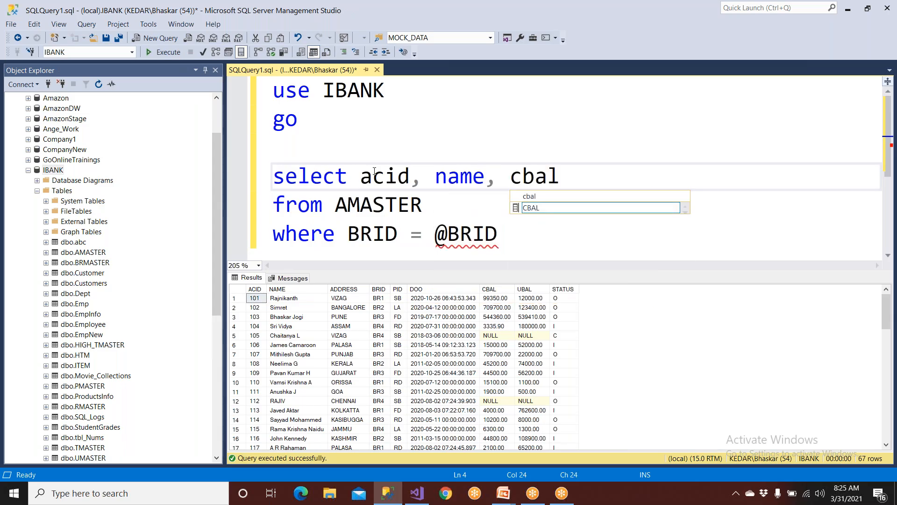
pyautogui.write(', PI')
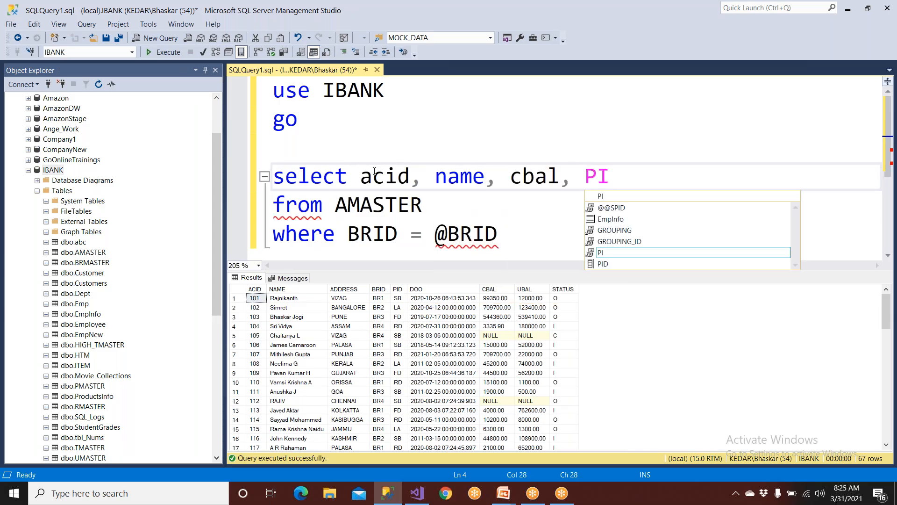
pyautogui.write('D, BRID')
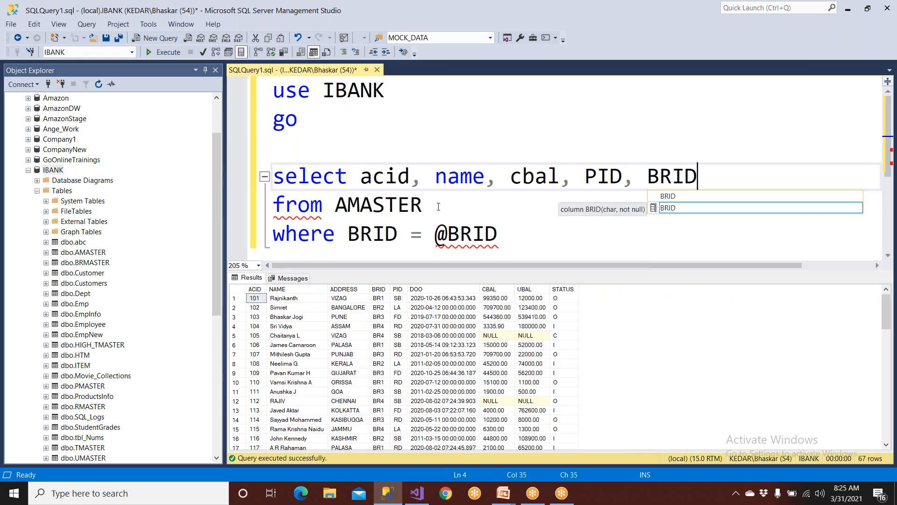
pyautogui.moveTo(435, 206); pyautogui.dragTo(273, 176)
pyautogui.click(168, 52)
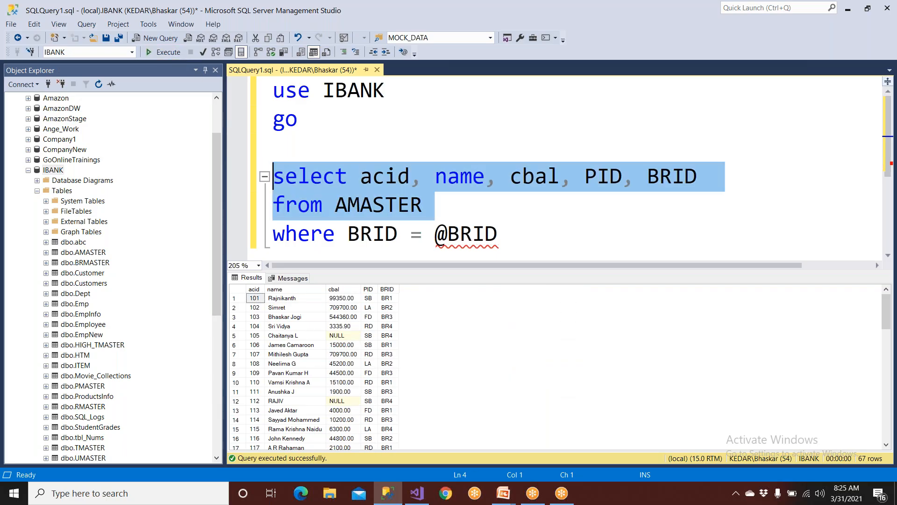
pyautogui.moveTo(499, 233); pyautogui.dragTo(272, 180)
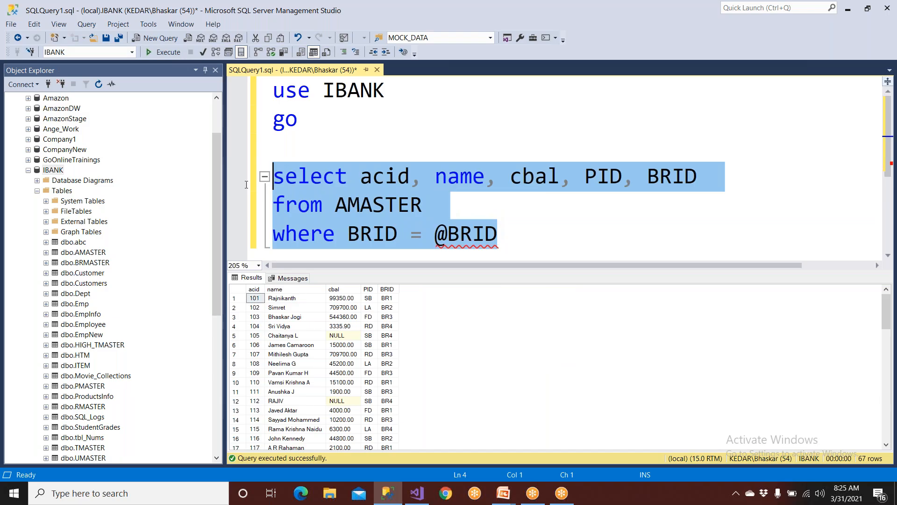
pyautogui.rightClick(301, 193)
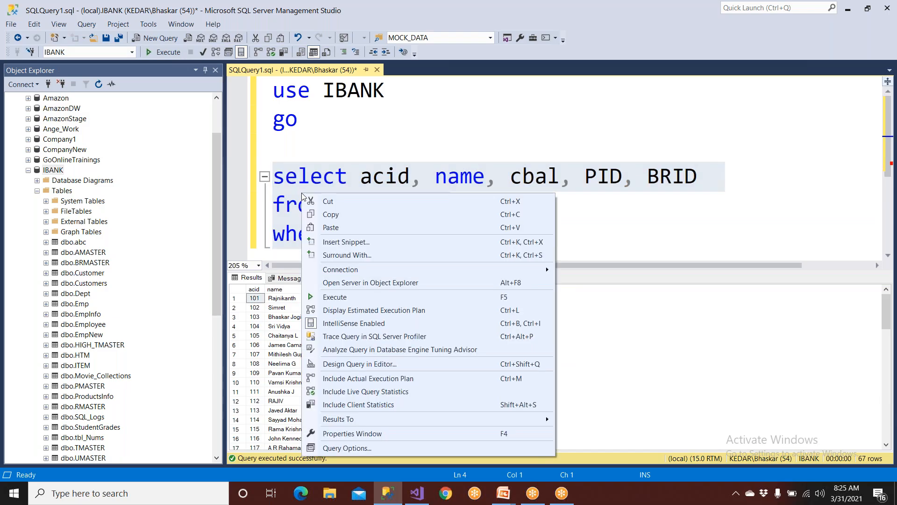
pyautogui.click(325, 215)
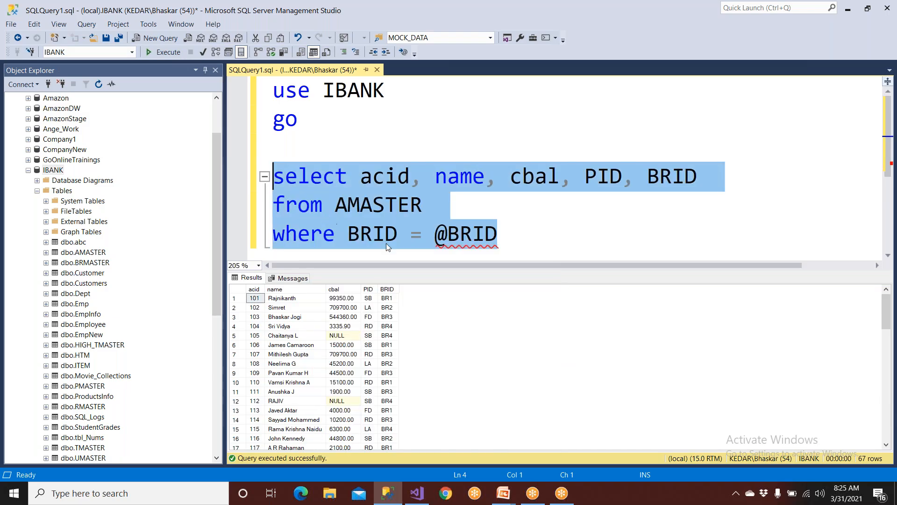
pyautogui.click(414, 495)
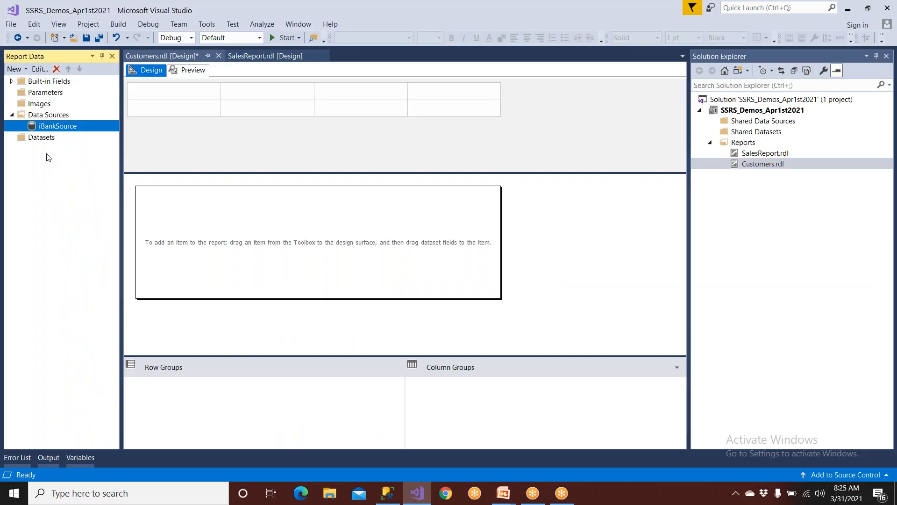
# - Add a dataset named MainSET embedded in the report, with iBankSource as its data source
pyautogui.click(48, 139)
pyautogui.rightClick(48, 140)
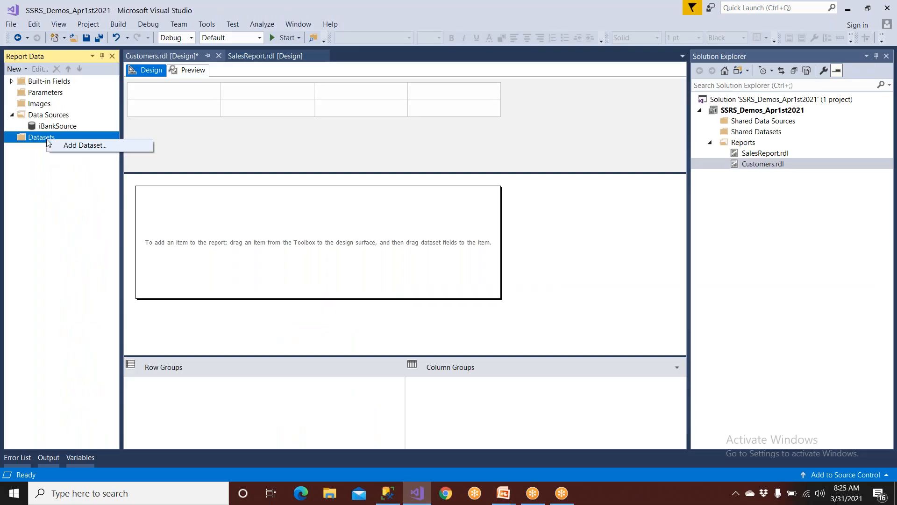
pyautogui.click(66, 147)
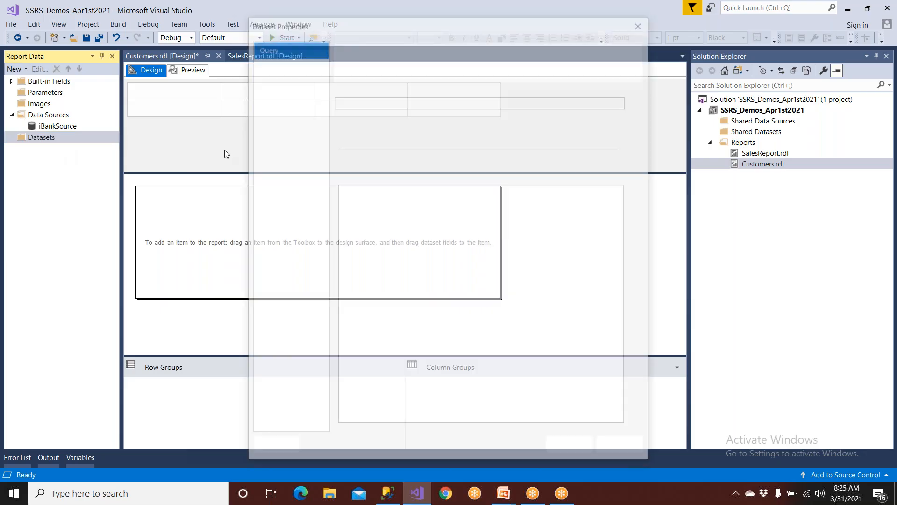
pyautogui.write('MainSET')
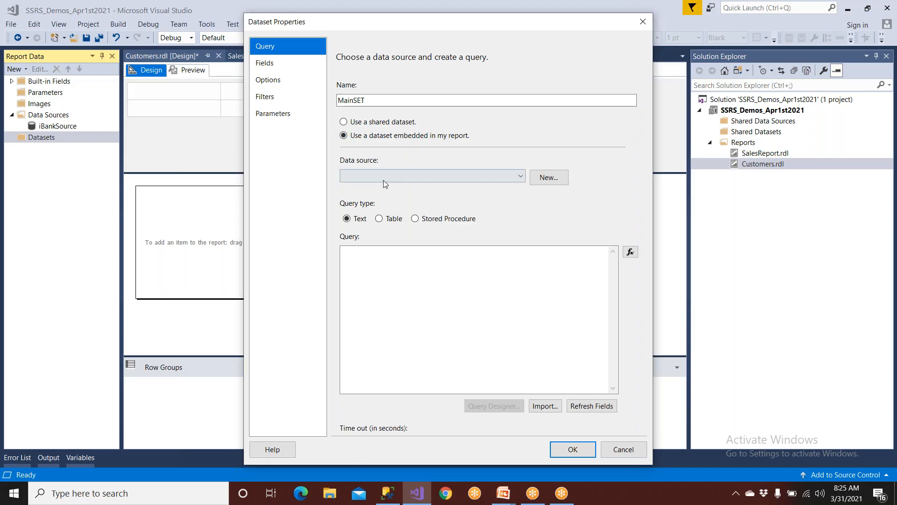
pyautogui.click(383, 180)
pyautogui.click(382, 187)
pyautogui.click(383, 269)
pyautogui.rightClick(382, 273)
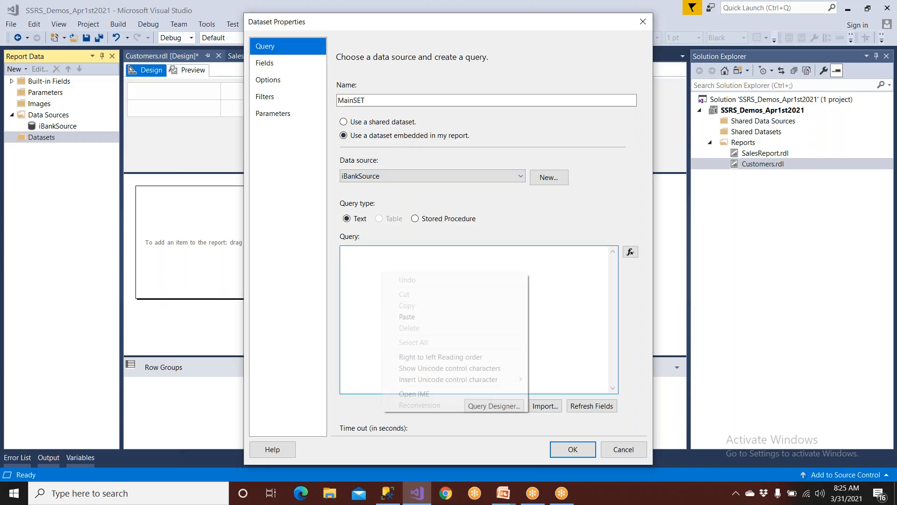
pyautogui.click(406, 317)
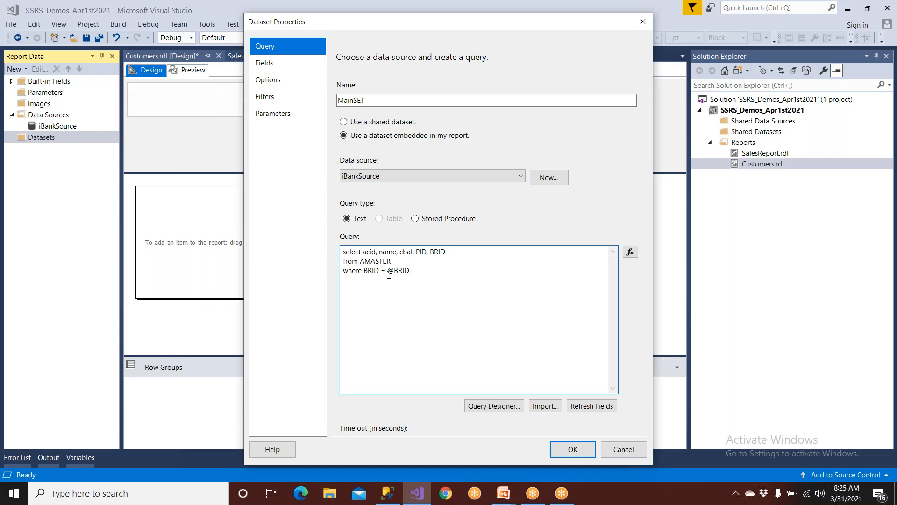
pyautogui.moveTo(388, 271); pyautogui.dragTo(428, 272)
pyautogui.click(563, 452)
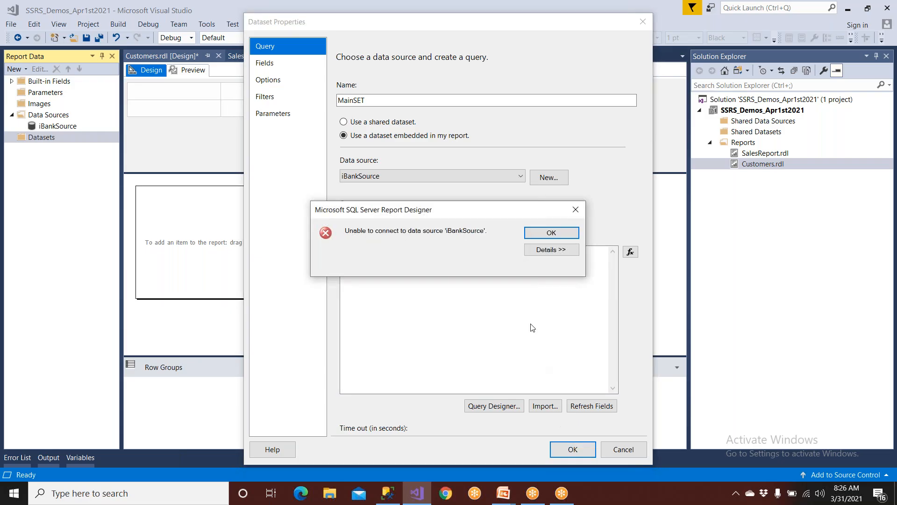
pyautogui.click(551, 234)
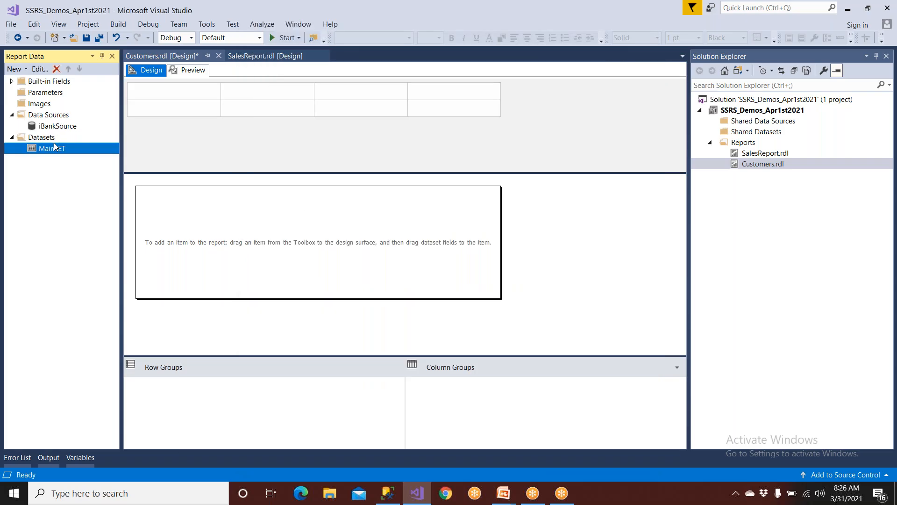
# - Change the iBankSource connection to Windows Authentication and save the data source
pyautogui.doubleClick(58, 127)
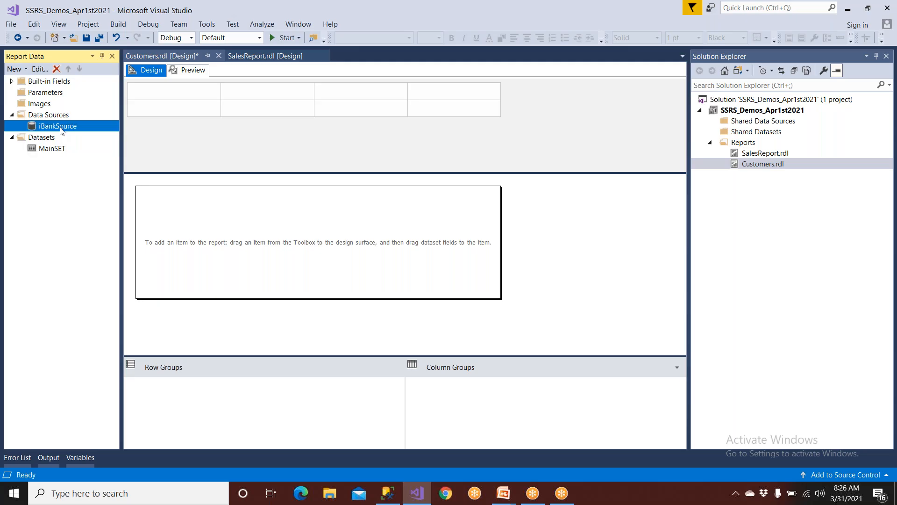
pyautogui.click(617, 200)
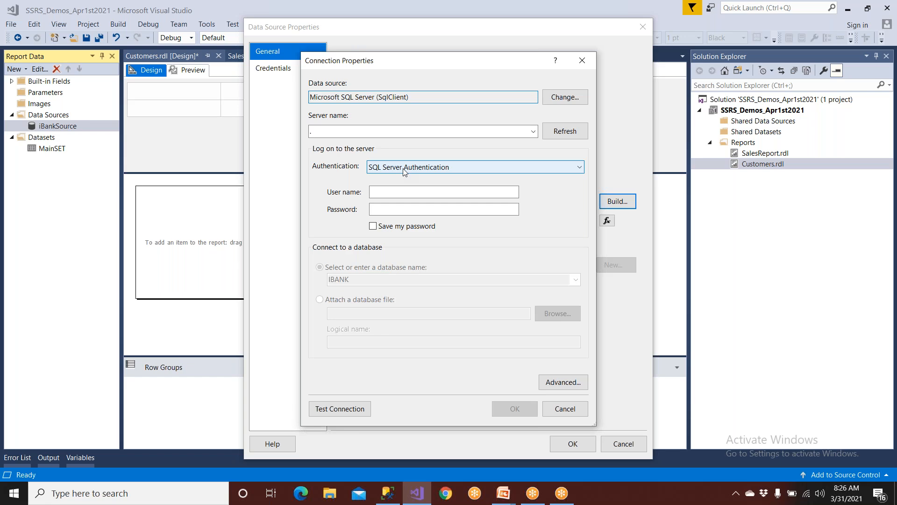
pyautogui.click(405, 171)
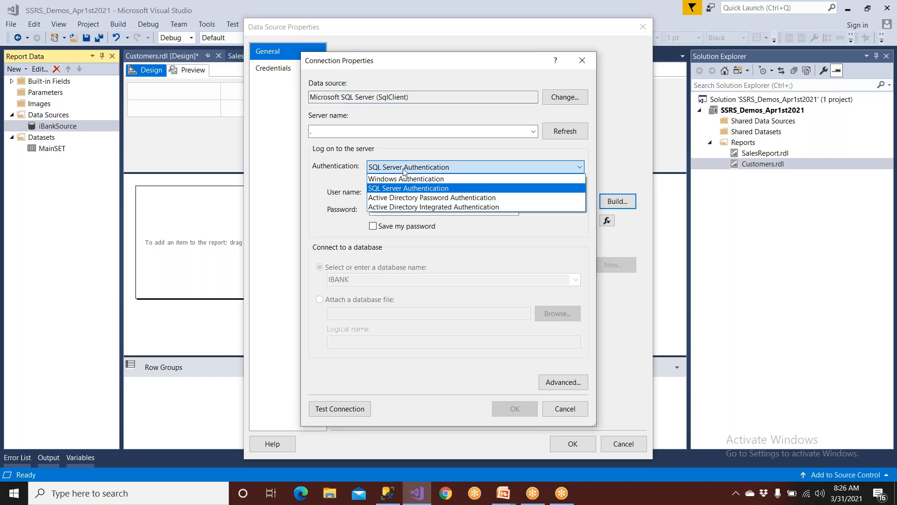
pyautogui.click(403, 179)
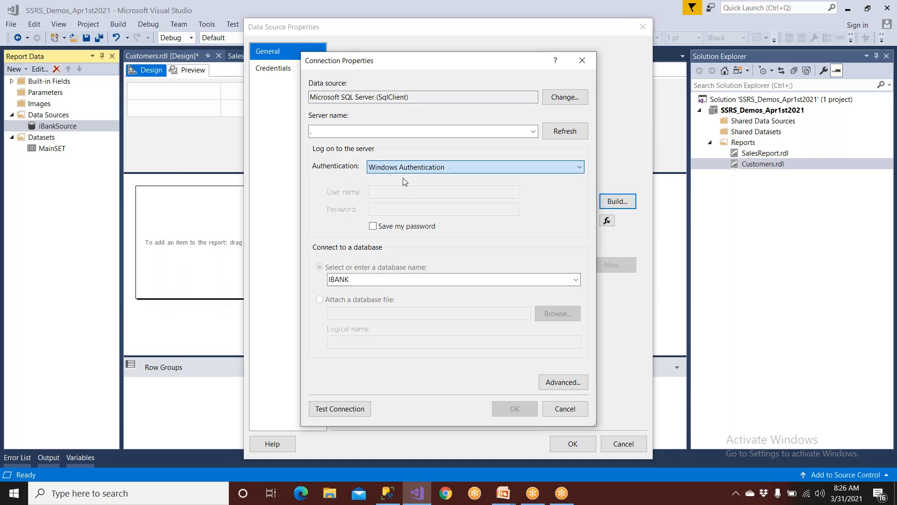
pyautogui.click(514, 408)
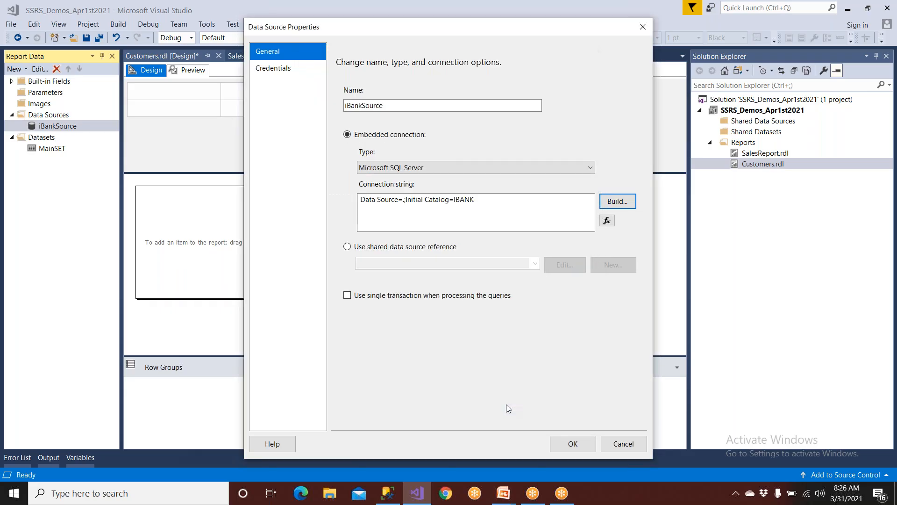
pyautogui.click(572, 443)
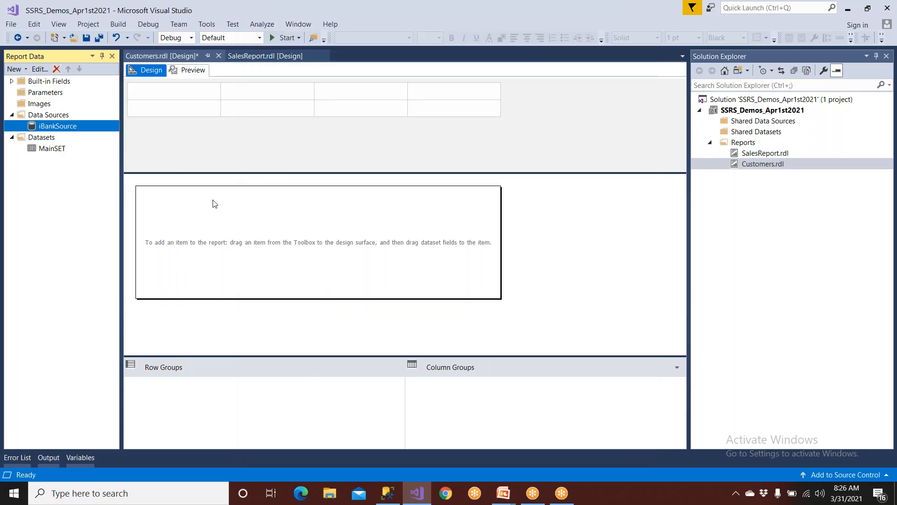
# - Reopen the iBankSource connection, switch to SQL Server Authentication and back to Windows Authentication, and save it
pyautogui.doubleClick(75, 128)
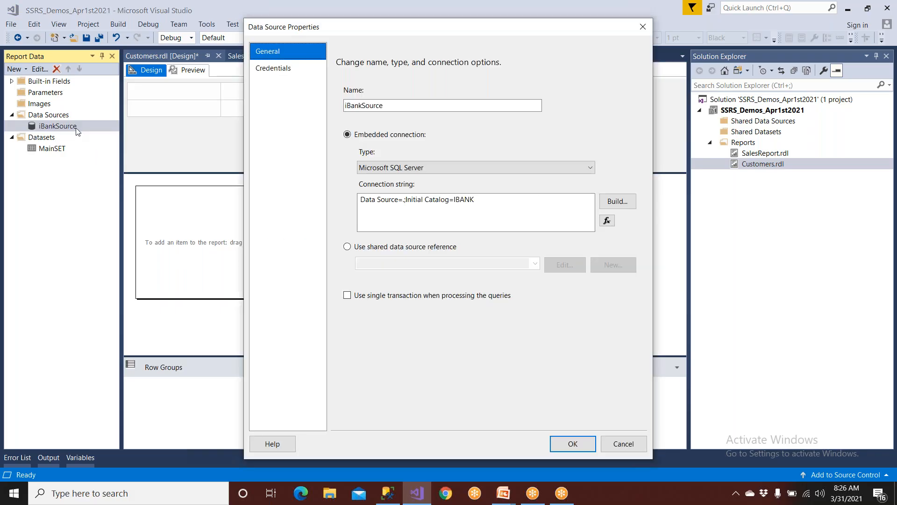
pyautogui.click(609, 201)
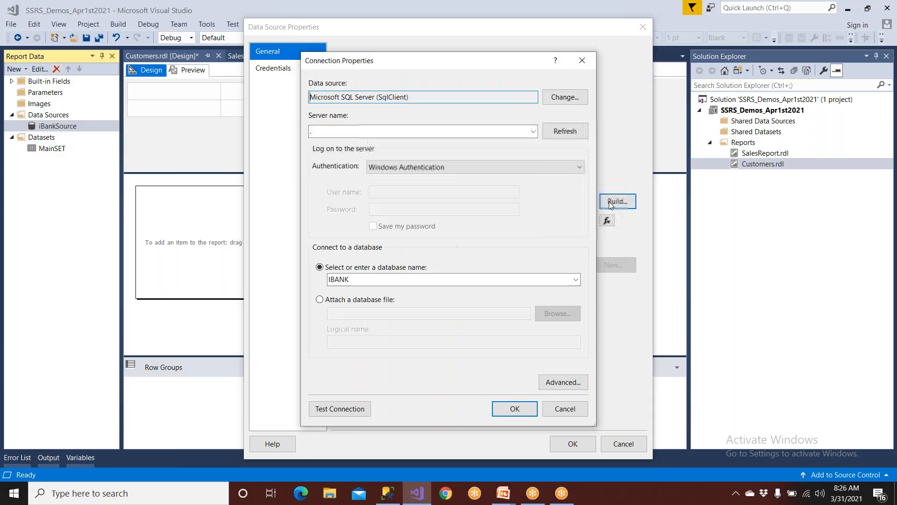
pyautogui.click(415, 166)
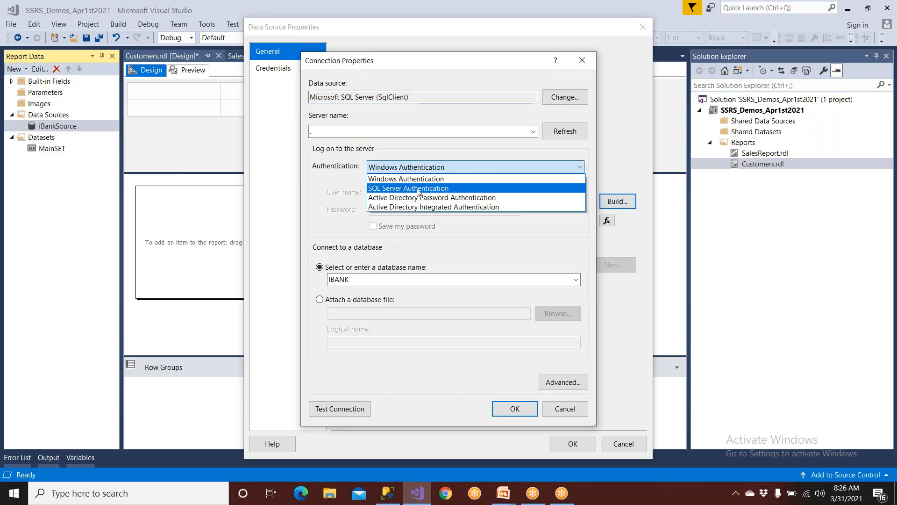
pyautogui.click(417, 185)
pyautogui.click(426, 172)
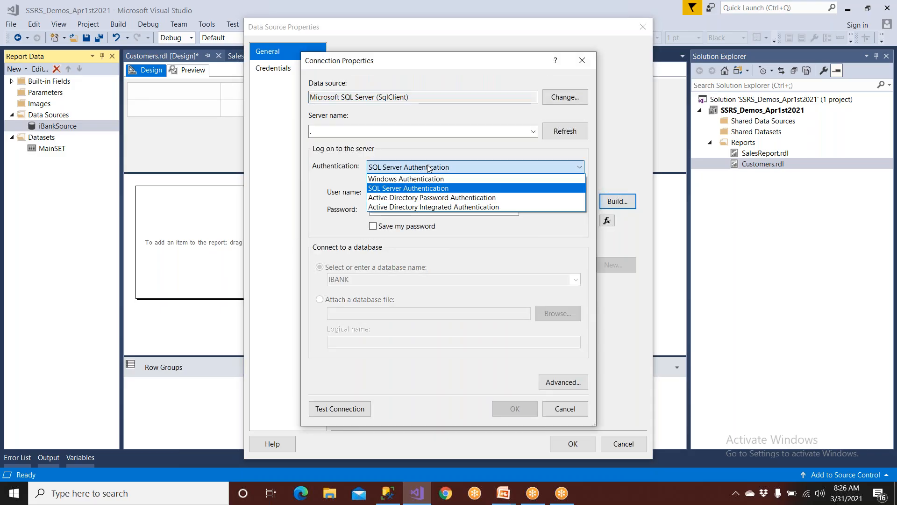
pyautogui.click(428, 179)
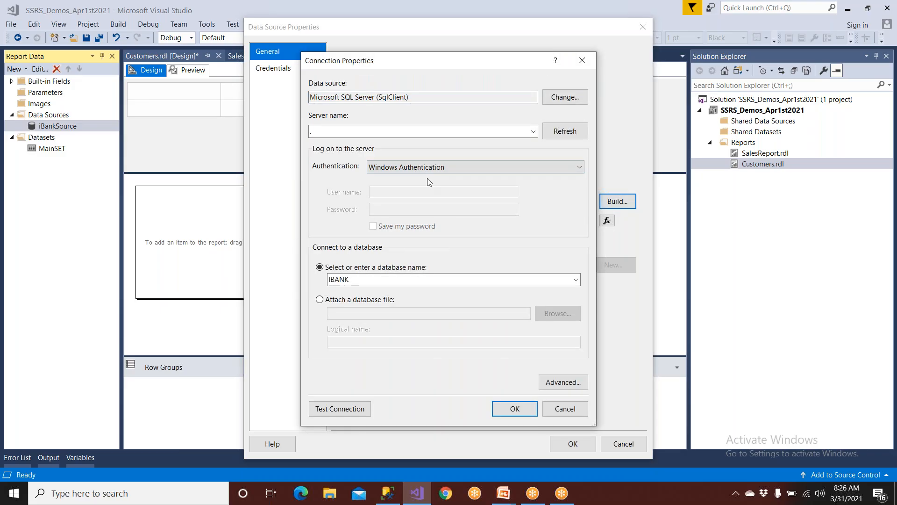
pyautogui.click(498, 408)
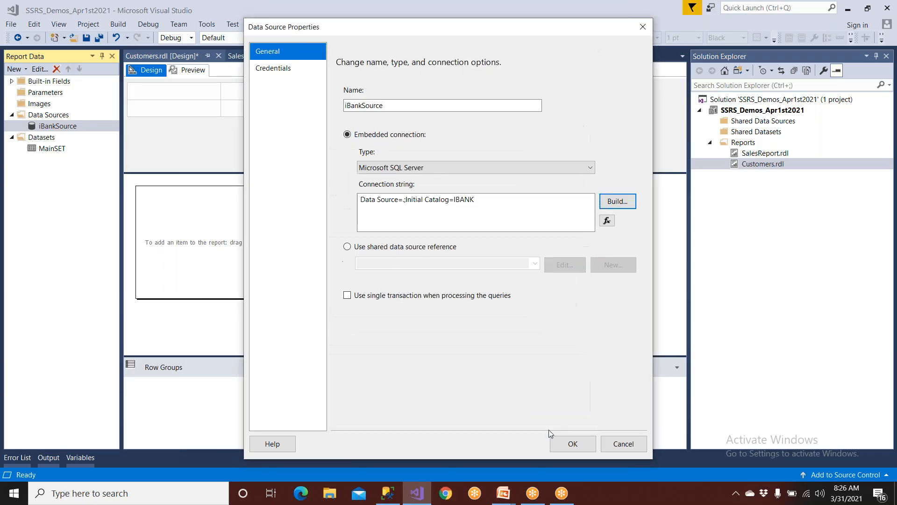
pyautogui.click(572, 444)
# - Check the MainSET dataset's query settings and delete the dataset from the report
pyautogui.doubleClick(58, 149)
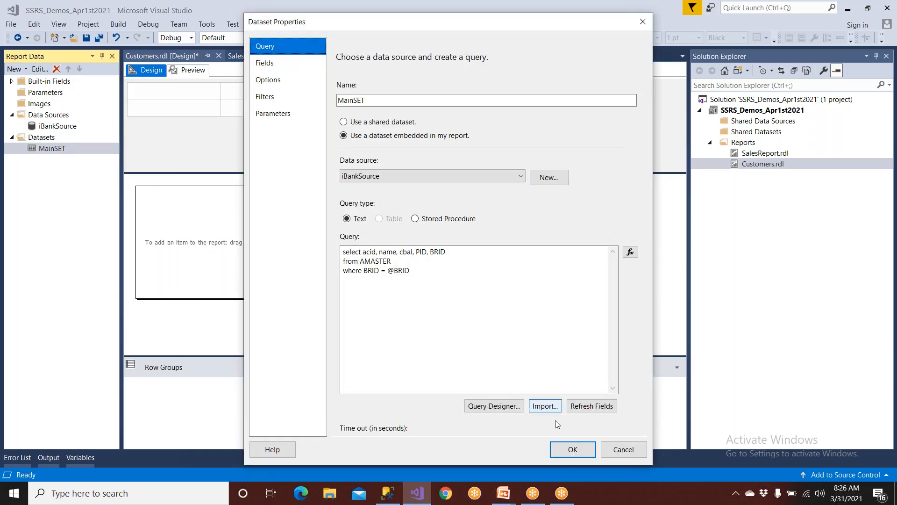
pyautogui.click(573, 450)
pyautogui.rightClick(57, 149)
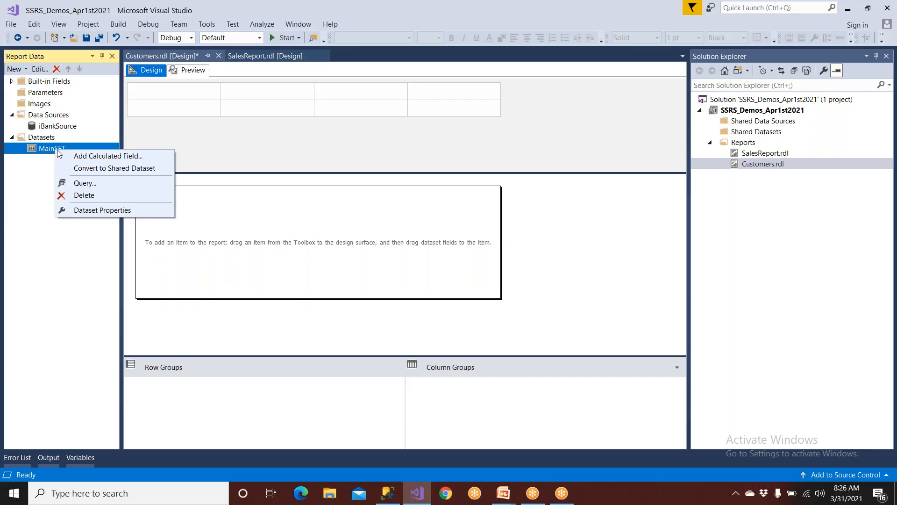
pyautogui.click(84, 196)
pyautogui.click(430, 284)
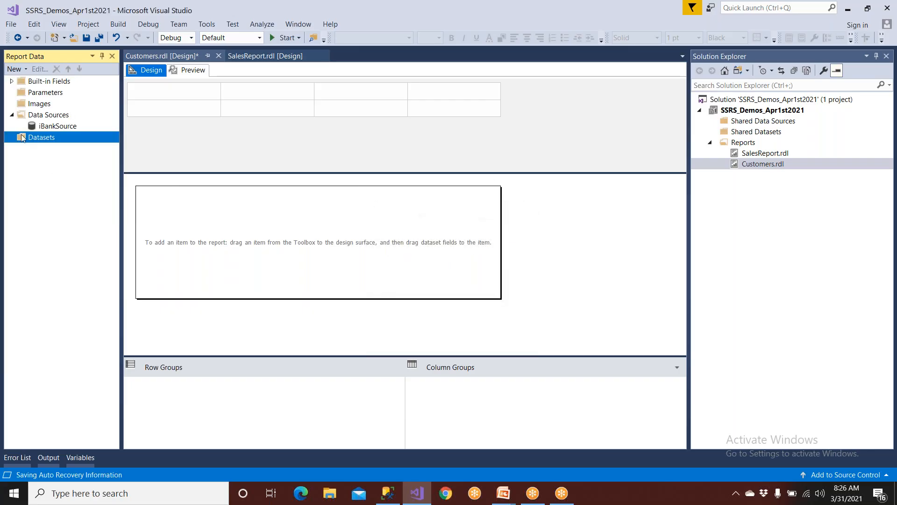
# - Create a new embedded dataset named MainSET that uses the iBankSource data source
pyautogui.rightClick(39, 138)
pyautogui.click(76, 144)
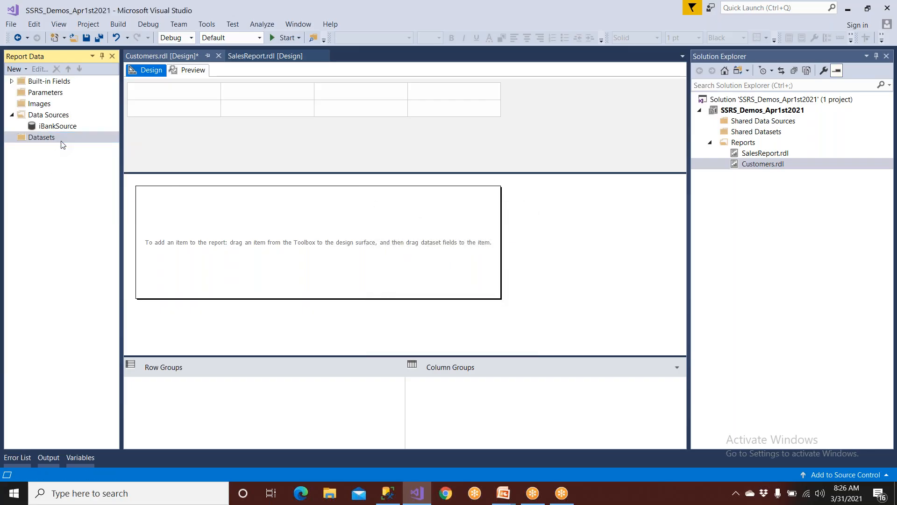
pyautogui.write('MAin')
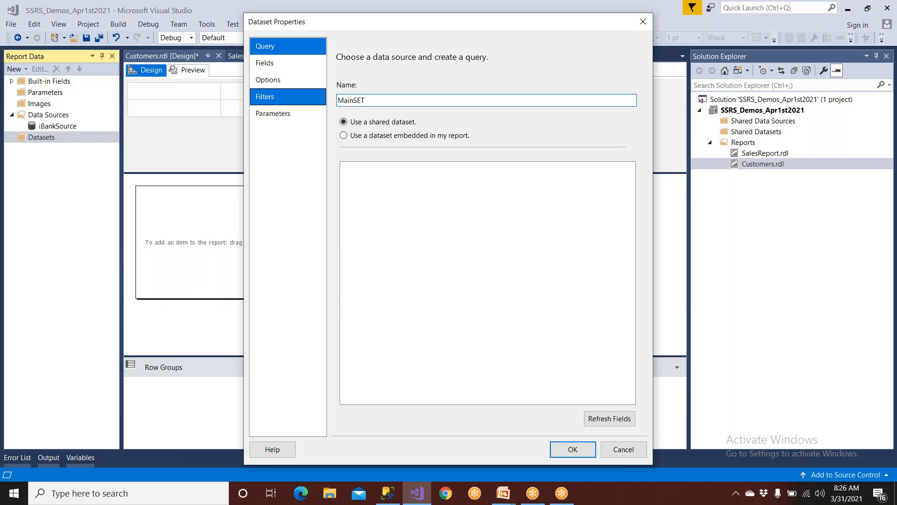
pyautogui.click(395, 136)
pyautogui.click(390, 178)
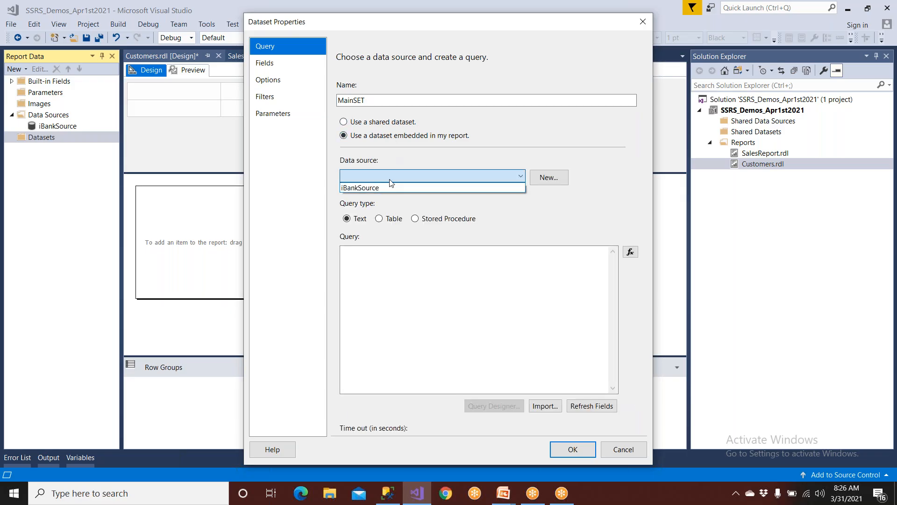
pyautogui.click(390, 187)
pyautogui.click(377, 267)
pyautogui.rightClick(377, 270)
pyautogui.click(391, 313)
pyautogui.click(554, 448)
# - Review the fields acid, name, cbal, PID and BRID in the MainSET dataset
pyautogui.click(56, 159)
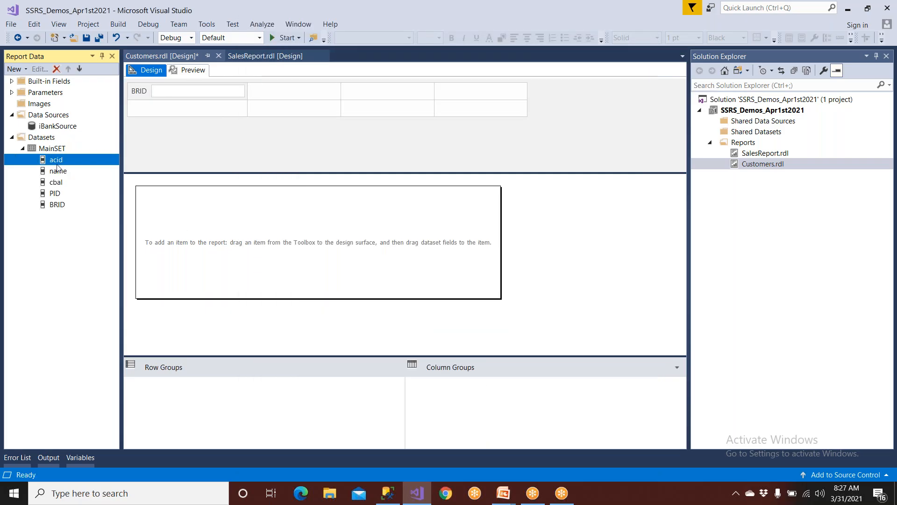
pyautogui.click(57, 171)
pyautogui.click(57, 182)
pyautogui.click(55, 194)
pyautogui.click(58, 205)
pyautogui.click(60, 193)
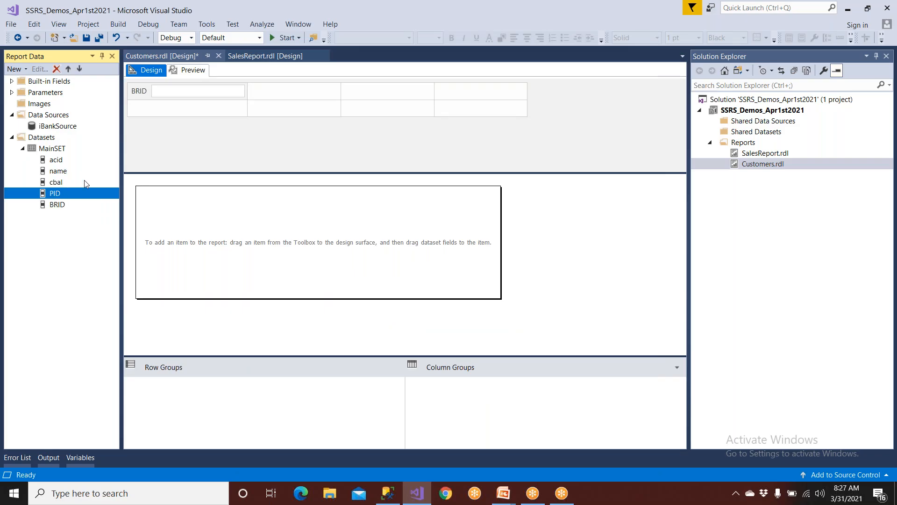
# - Show the Steps to Create a Report slide in PowerPoint and return to Visual Studio
pyautogui.click(504, 493)
pyautogui.click(549, 443)
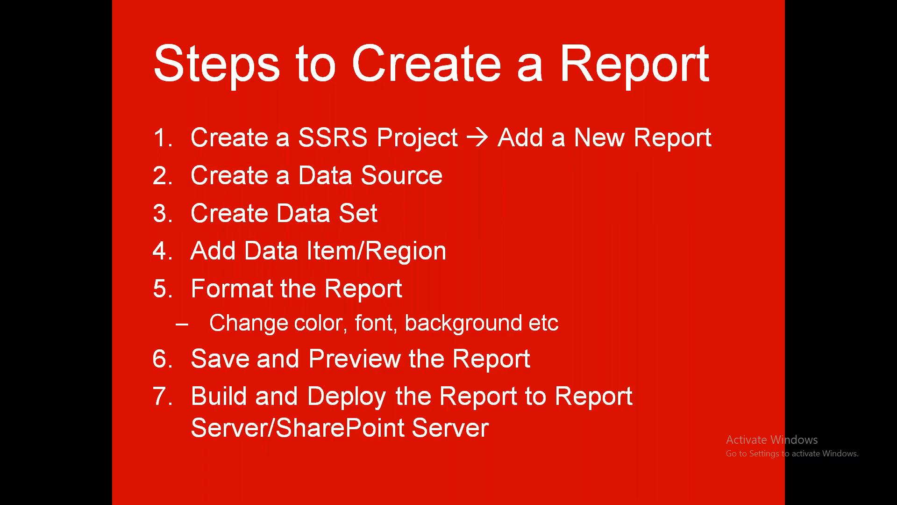
pyautogui.hotkey('alt', 'Tab')
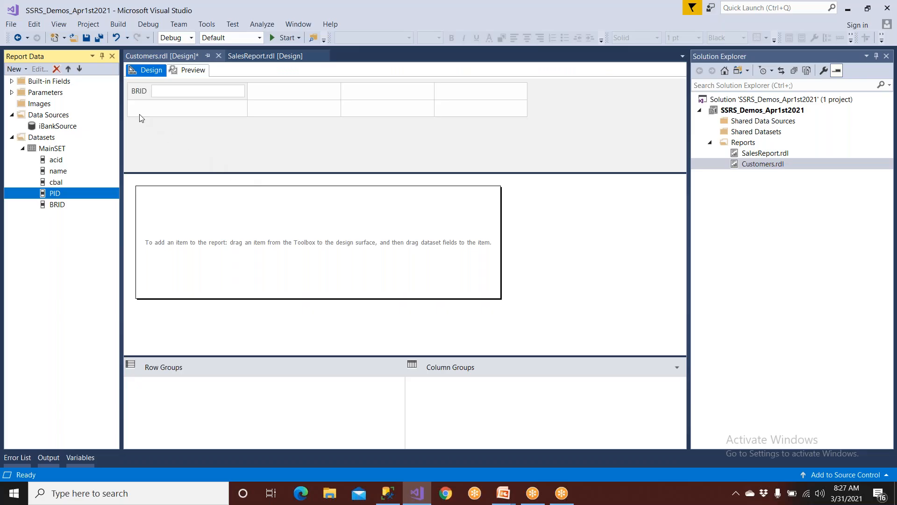
# - Show the report item Toolbox, add a table to the report body and move it closer to the upper-left corner
pyautogui.click(59, 24)
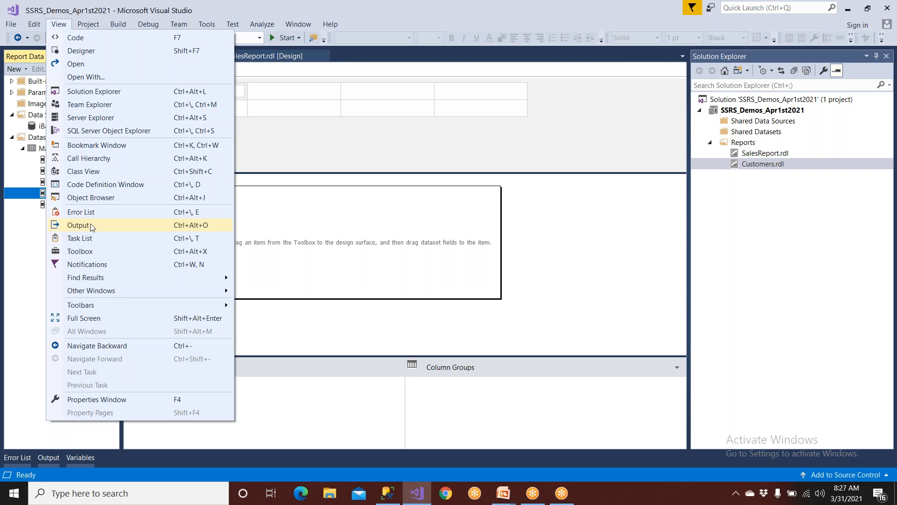
pyautogui.click(91, 254)
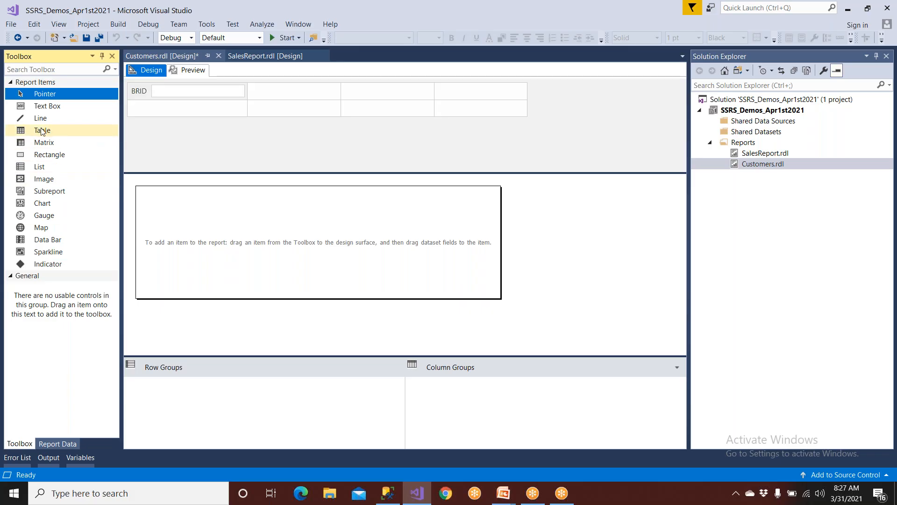
pyautogui.moveTo(42, 130); pyautogui.dragTo(200, 233)
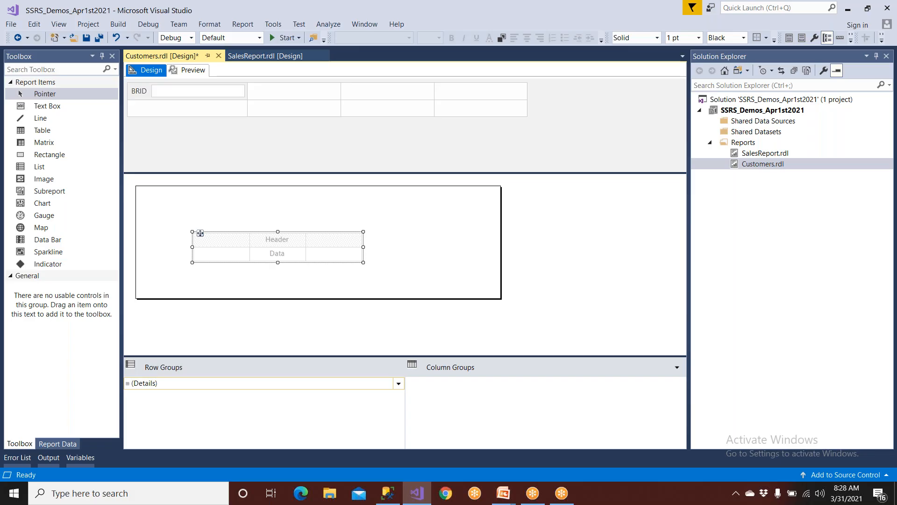
pyautogui.moveTo(200, 232); pyautogui.dragTo(176, 203)
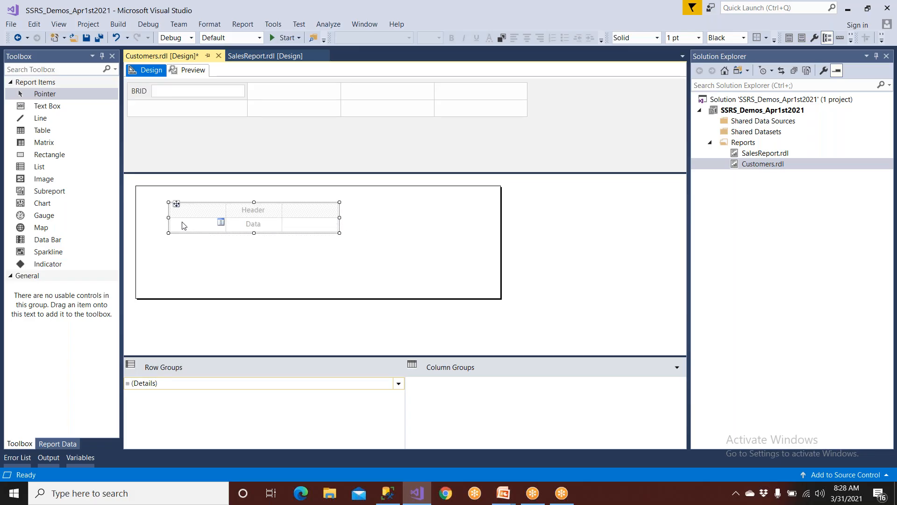
# - Bind the table's three data cells to the acid, name and cbal fields in that order
pyautogui.click(221, 223)
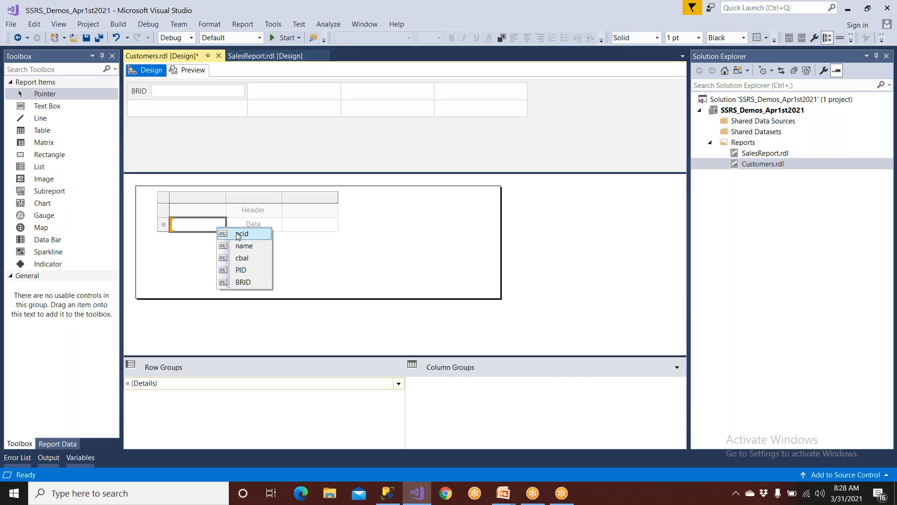
pyautogui.click(239, 233)
pyautogui.click(277, 223)
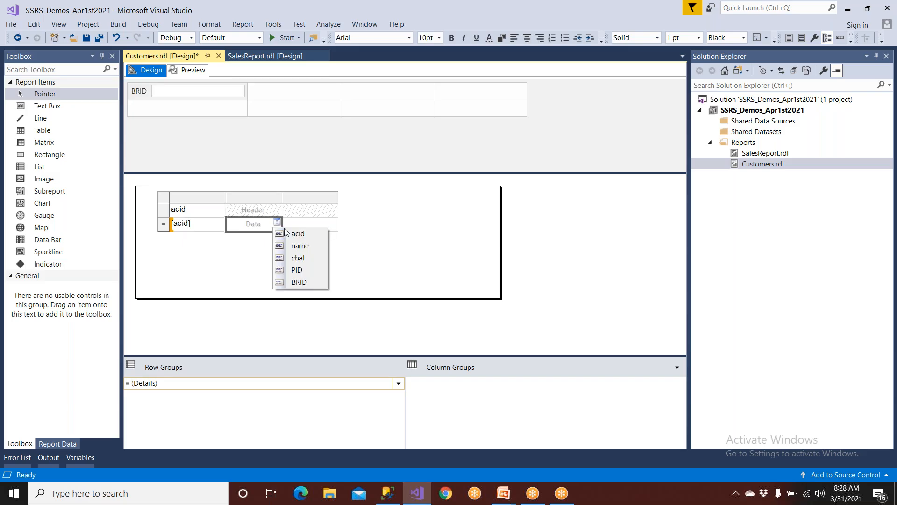
pyautogui.click(292, 244)
pyautogui.moveTo(334, 228)
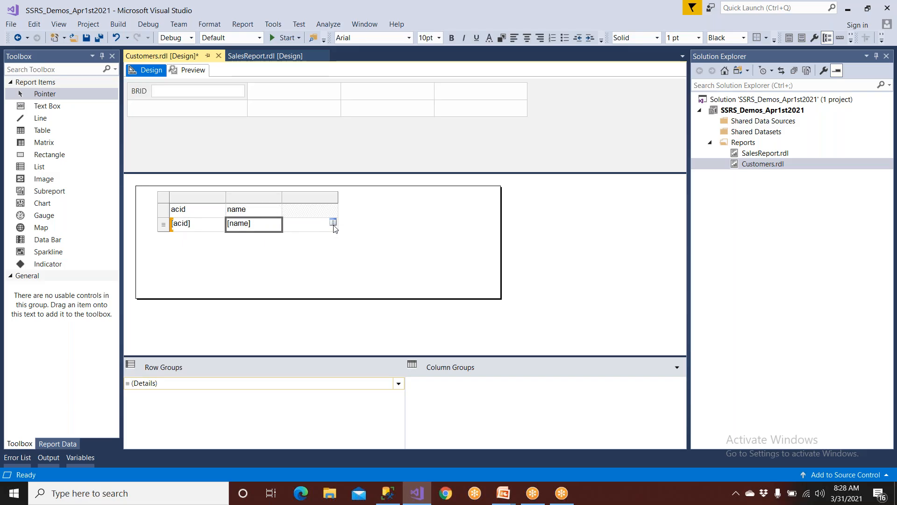
pyautogui.click(332, 223)
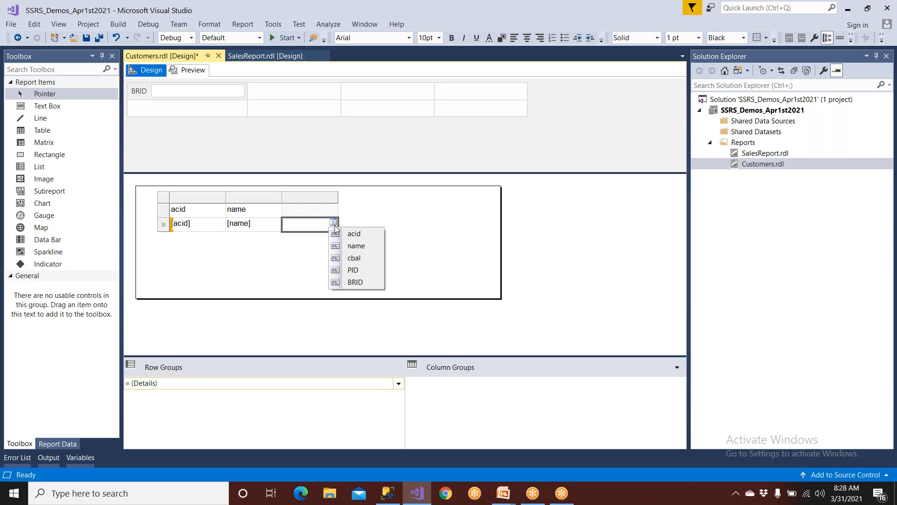
pyautogui.click(352, 258)
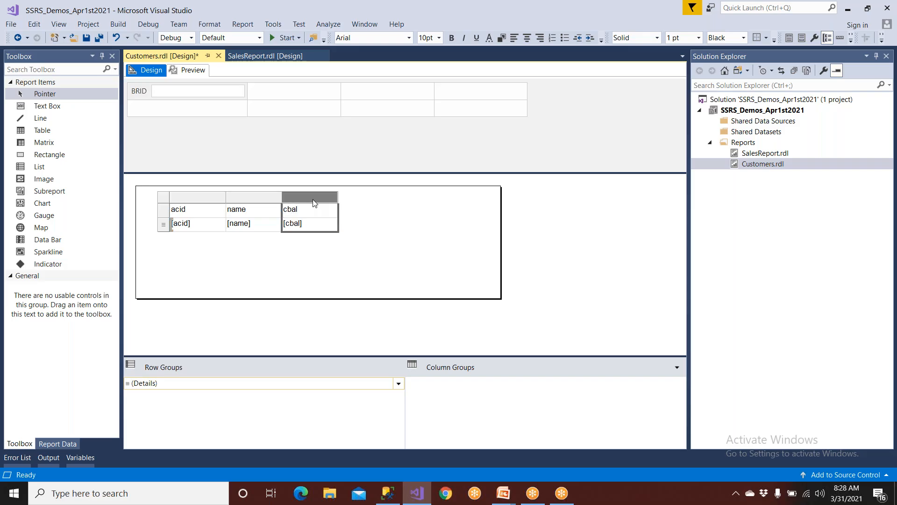
# - Insert a column to the right of cbal and bind its data cell to the PID field
pyautogui.rightClick(313, 200)
pyautogui.moveTo(369, 206)
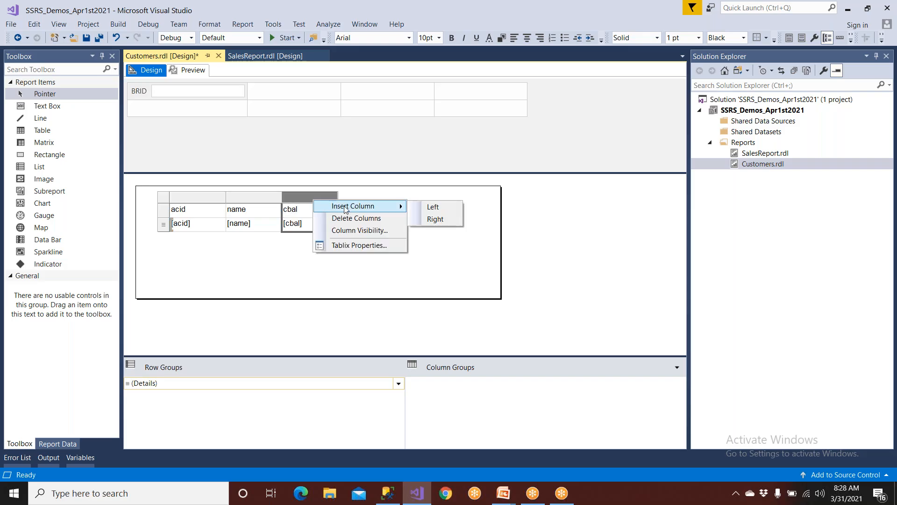
pyautogui.click(436, 219)
pyautogui.click(390, 223)
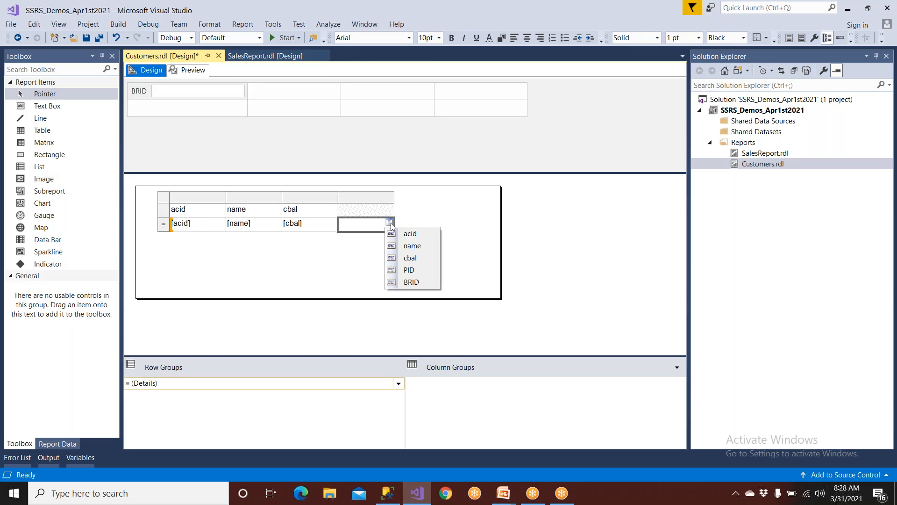
pyautogui.click(409, 270)
# - Insert a column to the right of PID and bind its data cell to the BRID field
pyautogui.rightClick(380, 199)
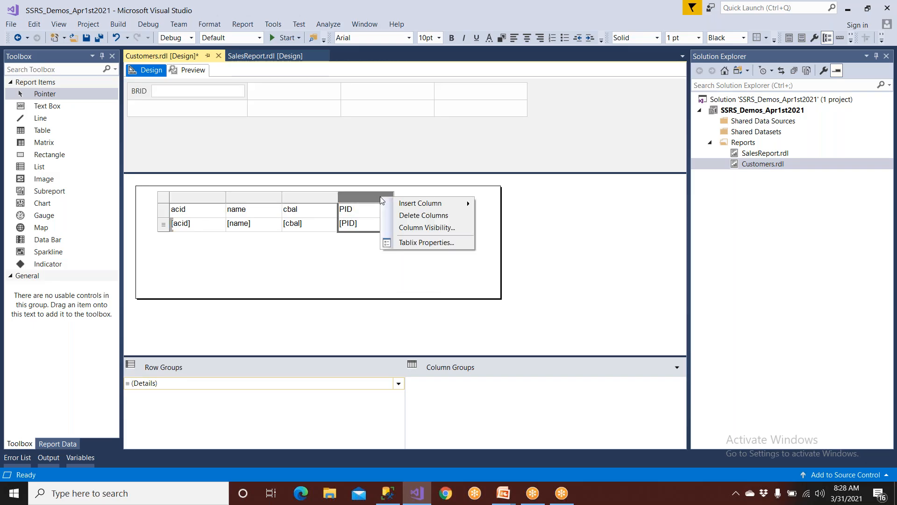
pyautogui.moveTo(466, 200)
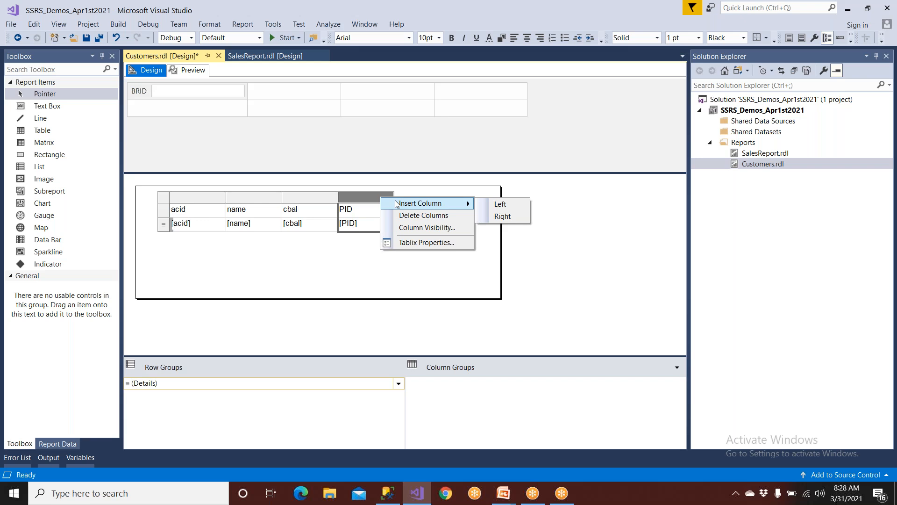
pyautogui.click(503, 216)
pyautogui.click(444, 225)
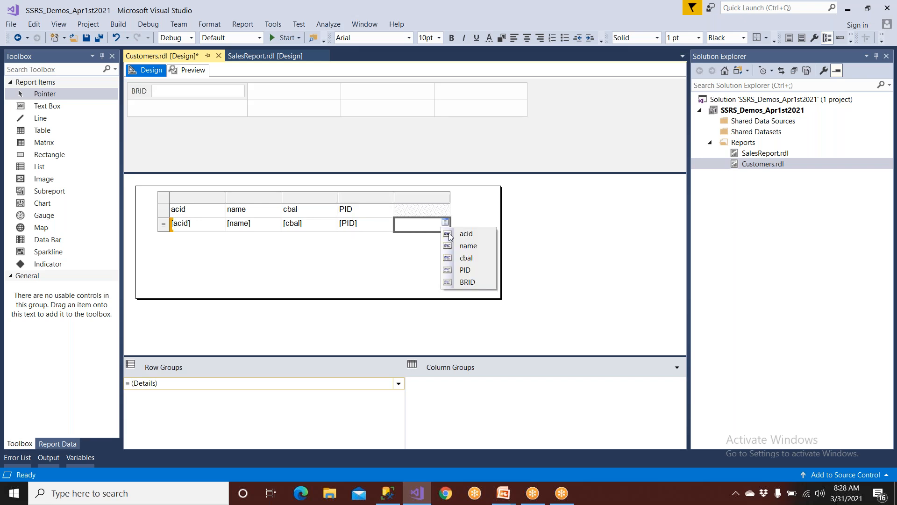
pyautogui.click(467, 281)
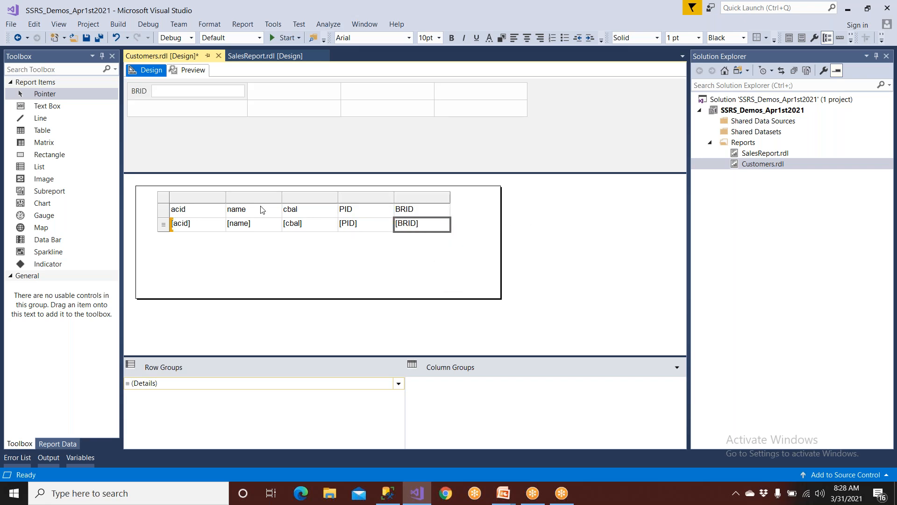
# - Move the table slightly down and to the left within the report body
pyautogui.click(164, 205)
pyautogui.moveTo(176, 204); pyautogui.dragTo(169, 219)
pyautogui.click(187, 253)
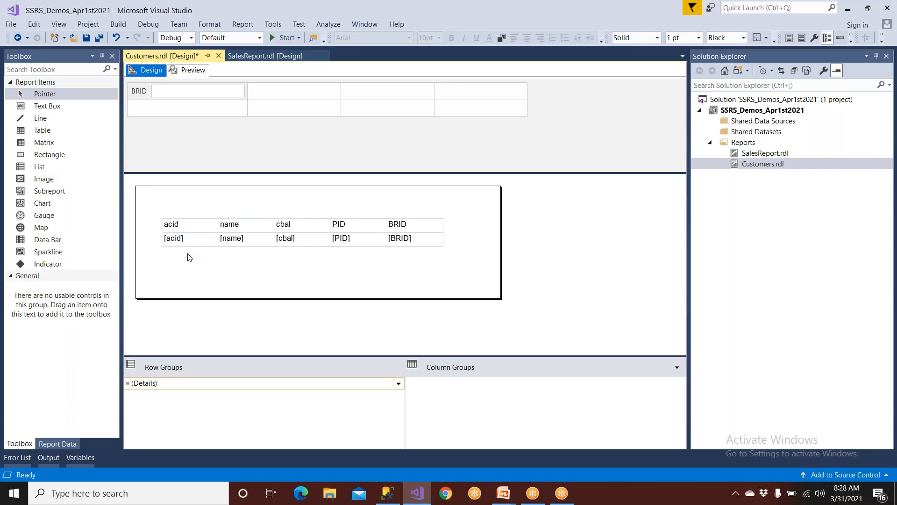
# - Center the text of the acid, PID and BRID columns and right-align the cbal column
pyautogui.click(190, 230)
pyautogui.click(191, 213)
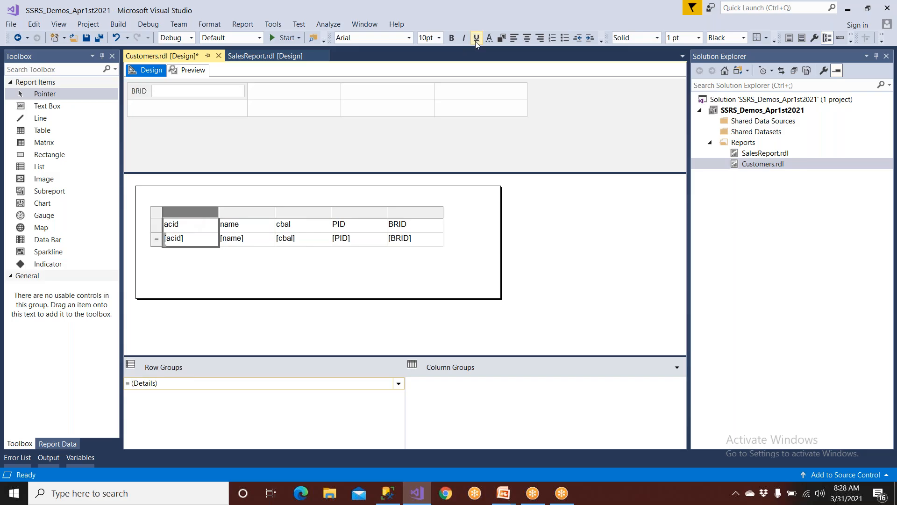
pyautogui.click(526, 37)
pyautogui.click(321, 201)
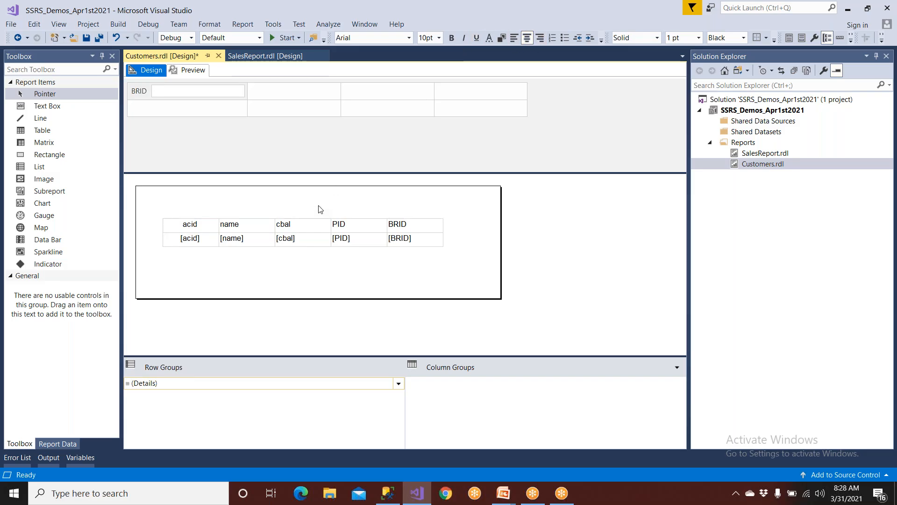
pyautogui.click(314, 220)
pyautogui.click(311, 213)
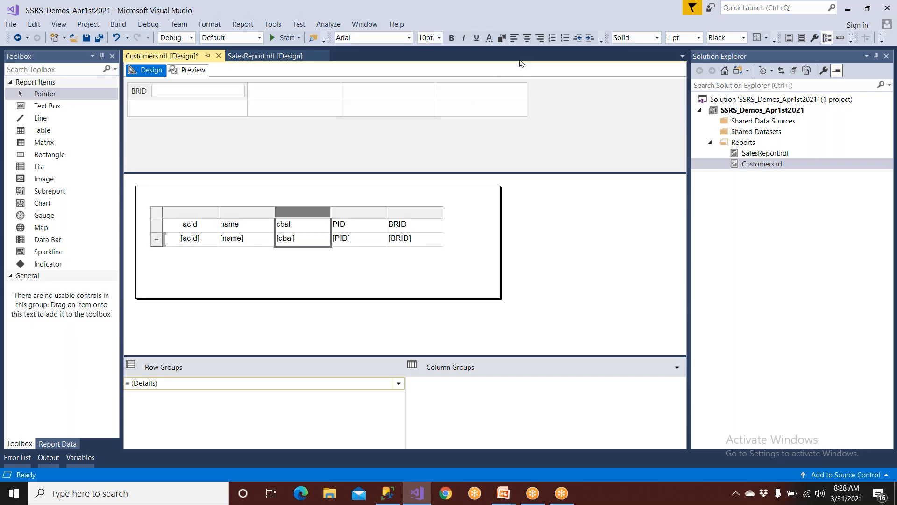
pyautogui.click(539, 38)
pyautogui.click(358, 212)
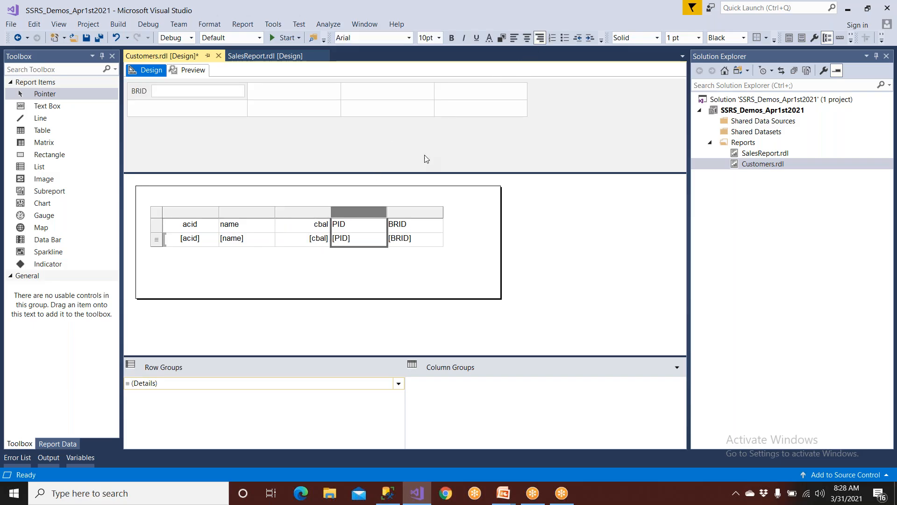
pyautogui.click(526, 41)
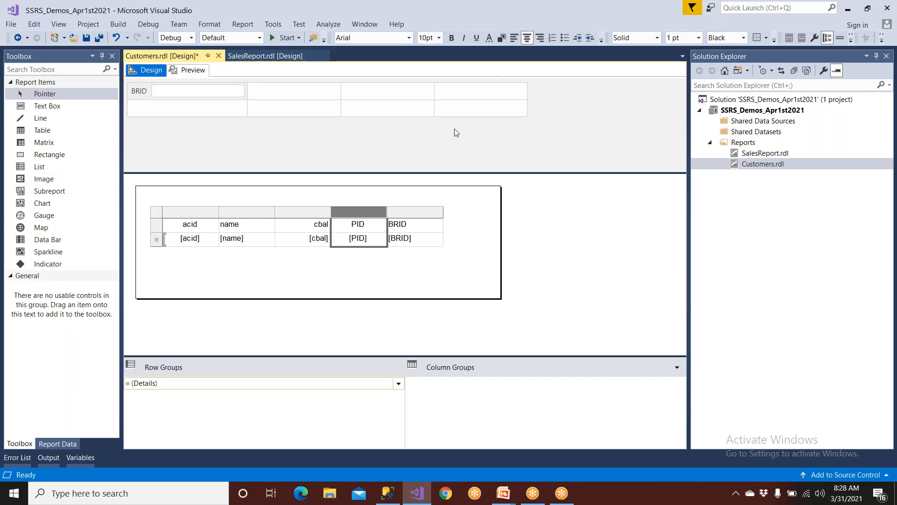
pyautogui.click(415, 212)
pyautogui.click(528, 38)
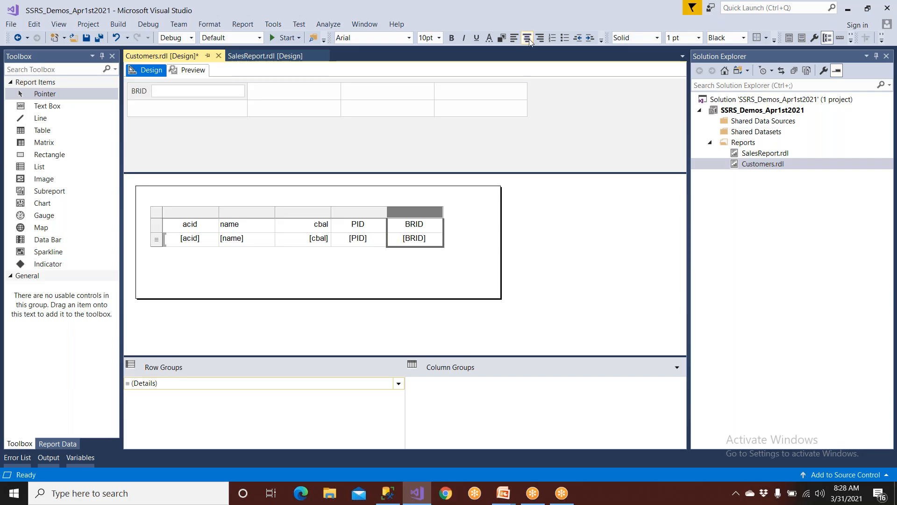
# - Move the table to the report body's left edge and widen it to nearly the full body width
pyautogui.click(286, 267)
pyautogui.click(176, 226)
pyautogui.click(157, 213)
pyautogui.moveTo(170, 219); pyautogui.dragTo(142, 214)
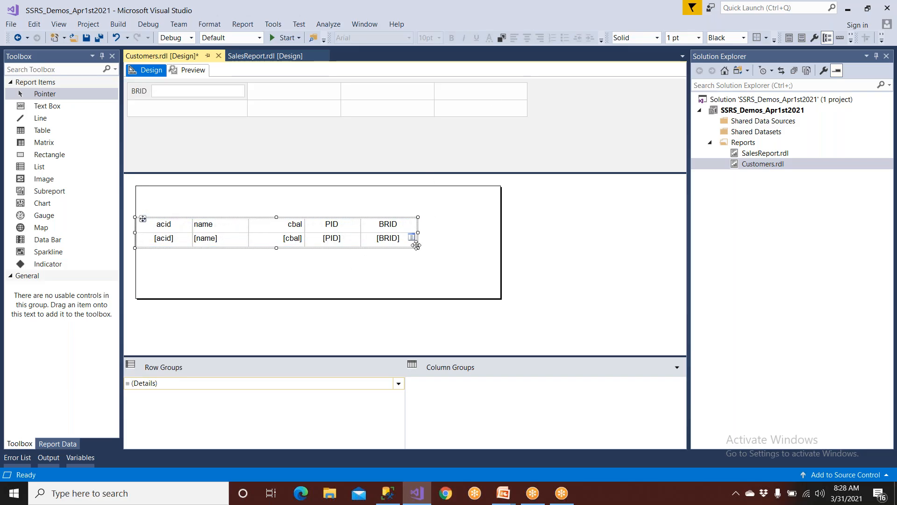
pyautogui.moveTo(417, 247); pyautogui.dragTo(493, 249)
# - Raise the table in the report body and reduce the body's height to end just below the data row
pyautogui.moveTo(449, 298); pyautogui.dragTo(449, 253)
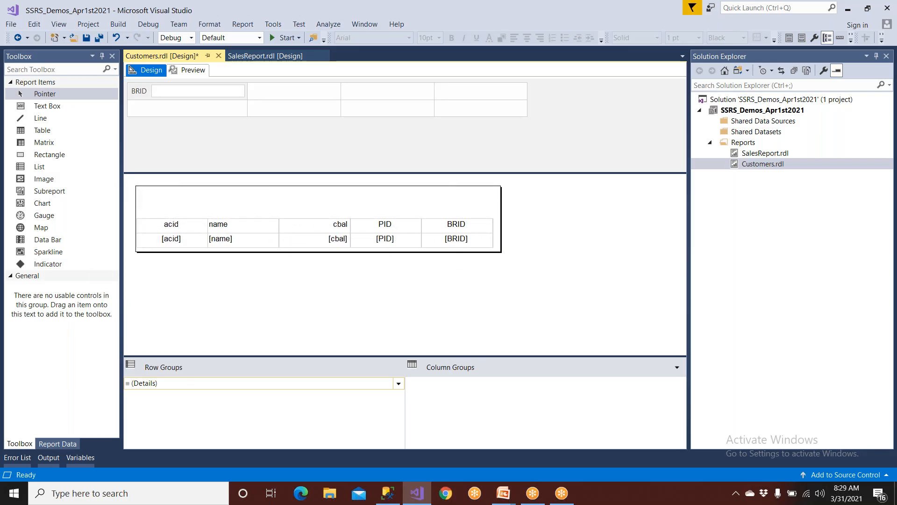
pyautogui.click(169, 225)
pyautogui.moveTo(133, 216); pyautogui.dragTo(133, 205)
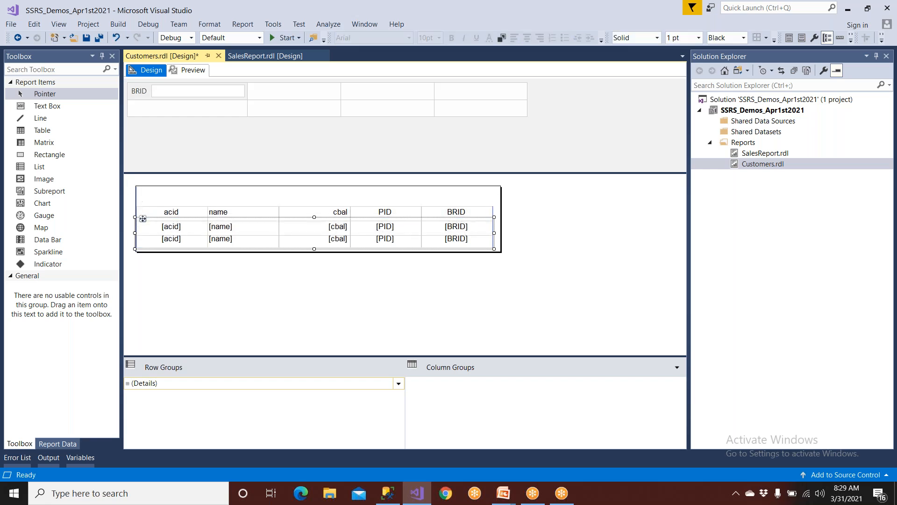
pyautogui.moveTo(170, 252); pyautogui.dragTo(170, 242)
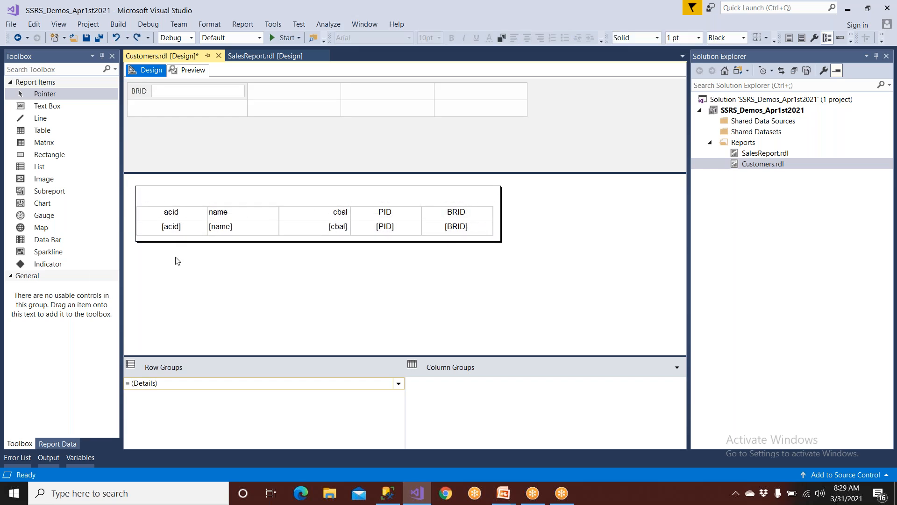
# - Give the table's header row a yellow background and bold text
pyautogui.click(155, 218)
pyautogui.click(131, 215)
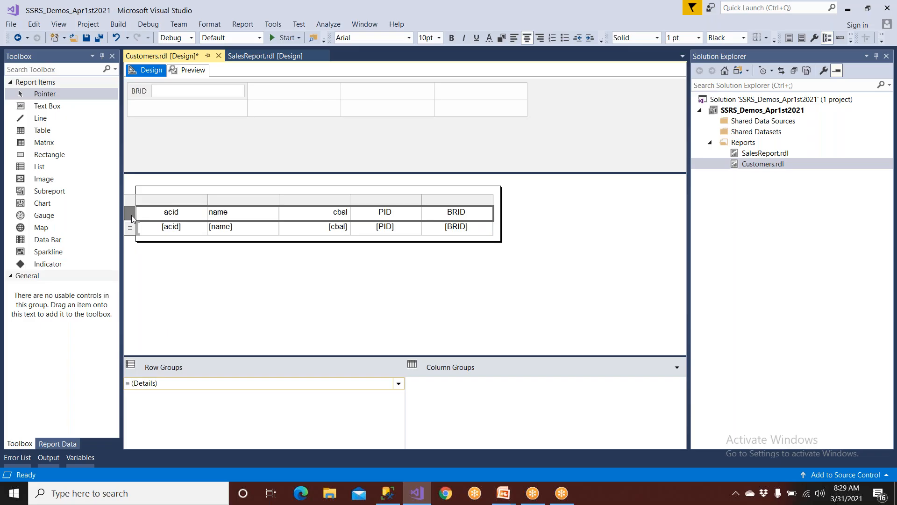
pyautogui.click(500, 40)
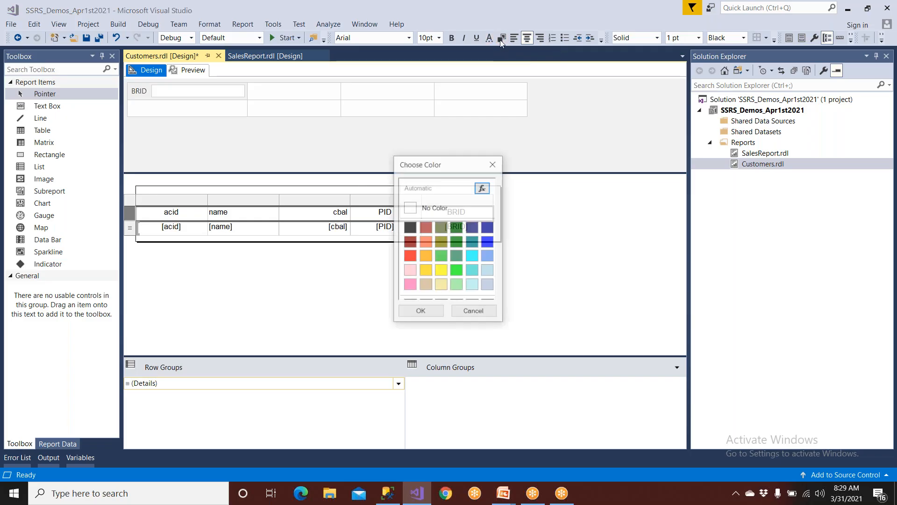
pyautogui.click(441, 270)
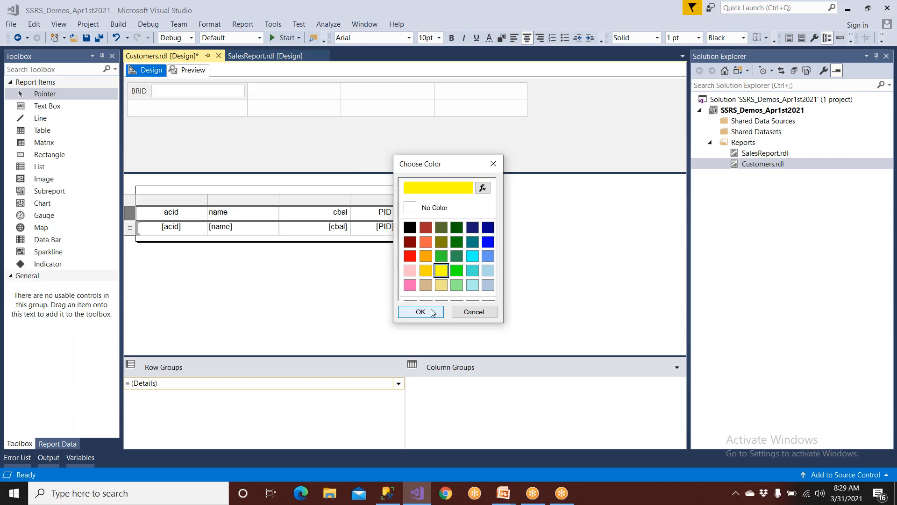
pyautogui.click(420, 311)
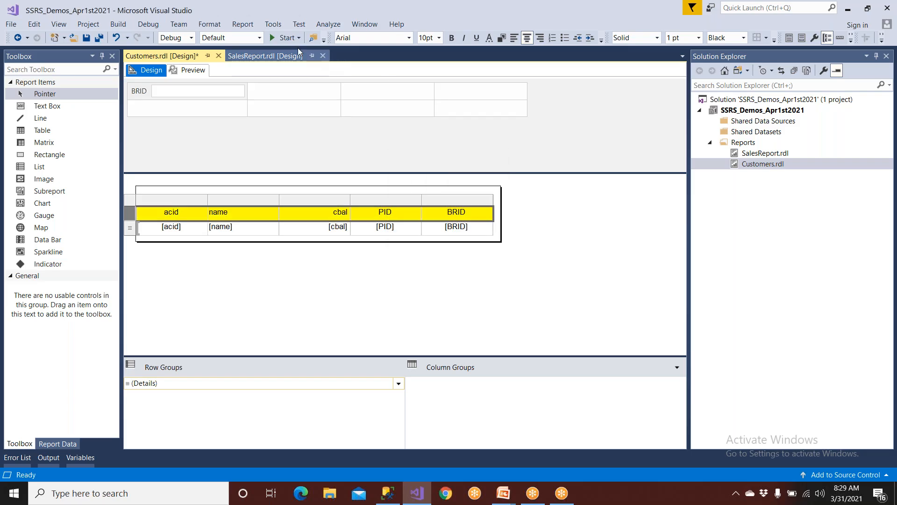
pyautogui.click(451, 38)
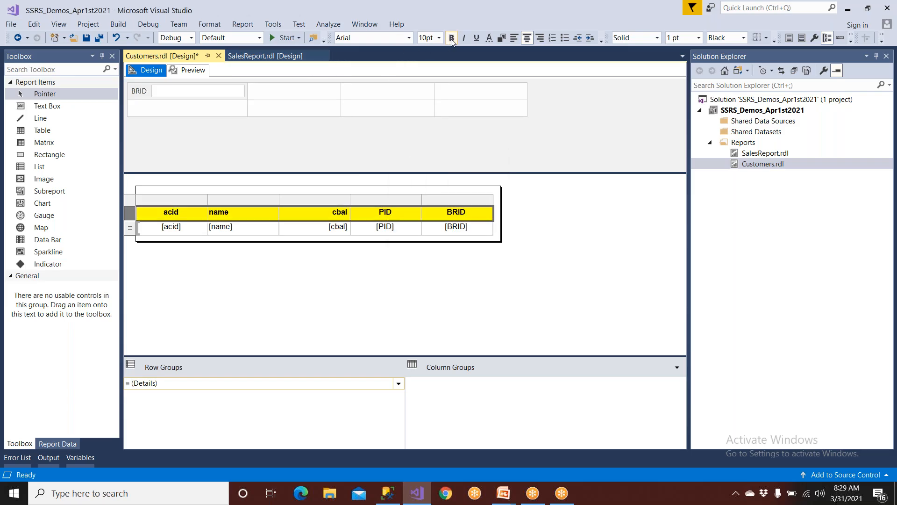
pyautogui.click(237, 267)
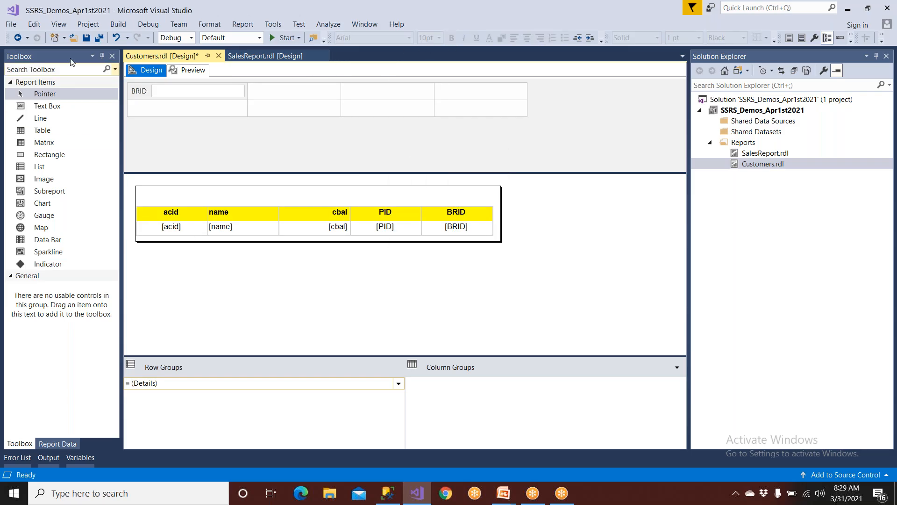
# - Save the Customers report and open its preview
pyautogui.click(87, 38)
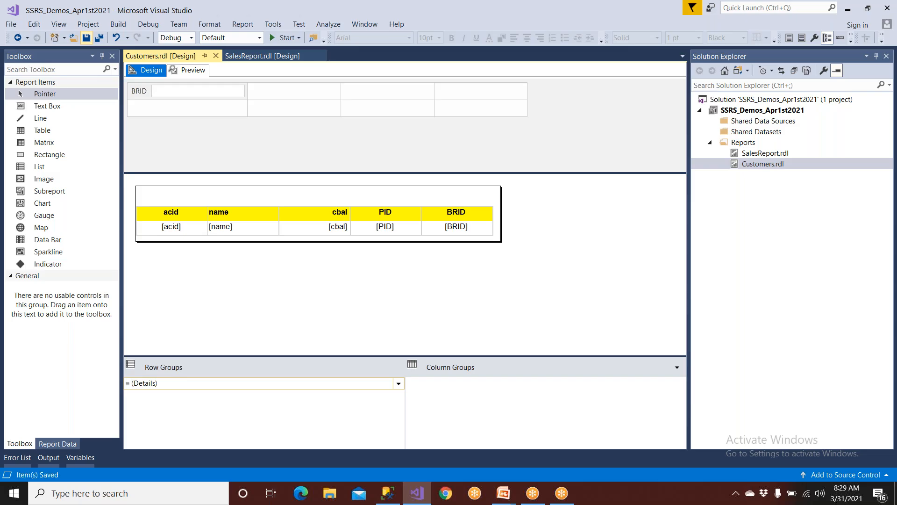
pyautogui.click(200, 73)
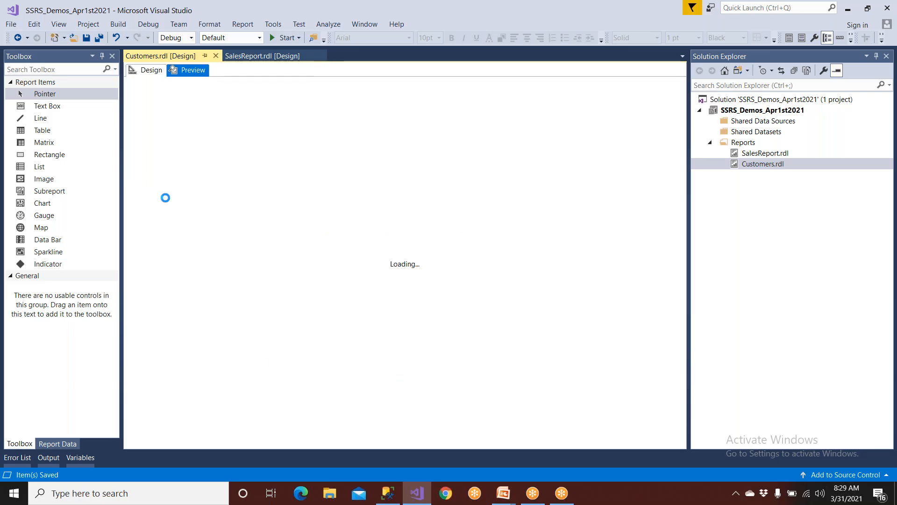
# - Show the Steps to Create a Report slide in PowerPoint and return to the report preview in Visual Studio
pyautogui.moveTo(498, 494)
pyautogui.click(531, 457)
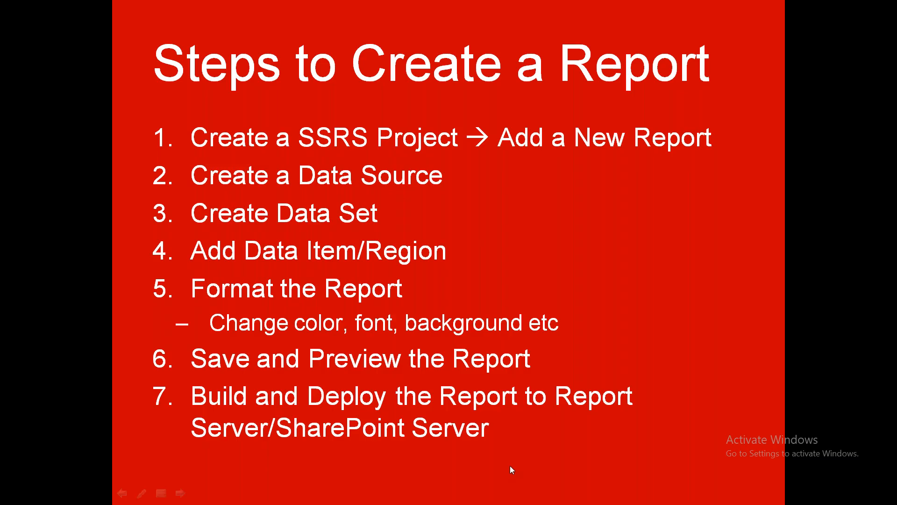
pyautogui.hotkey('alt', 'Tab')
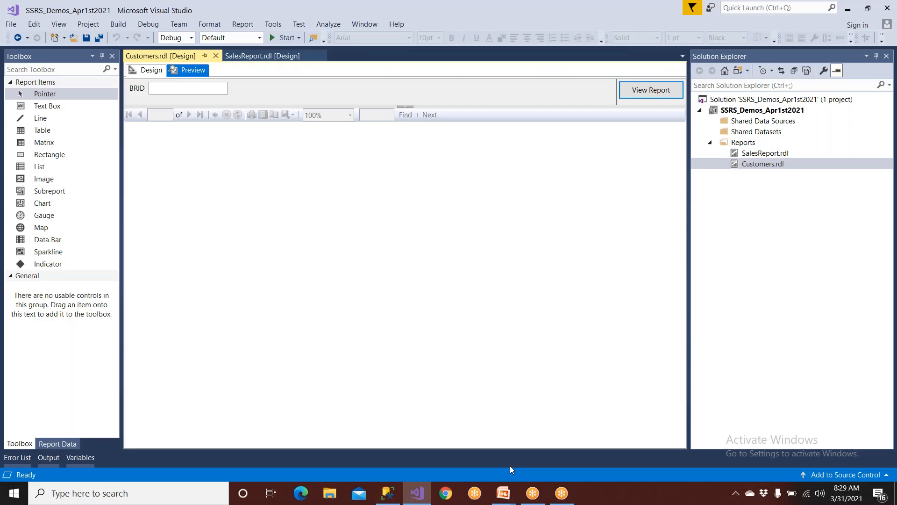
# - Run the previewed report with the BRID parameter set to BR3
pyautogui.click(156, 89)
pyautogui.write('BR3')
pyautogui.click(646, 92)
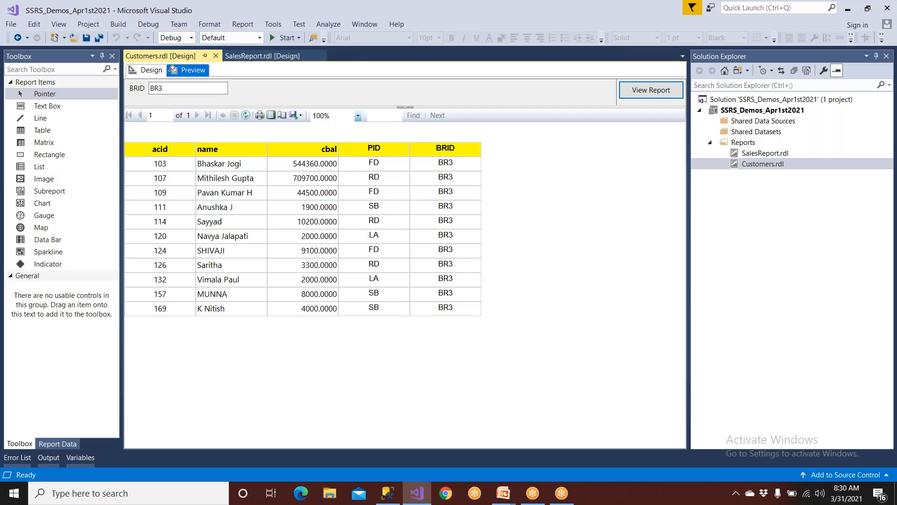
# - Change the BRID parameter to BR5 and run the report again
pyautogui.moveTo(159, 88); pyautogui.dragTo(169, 87)
pyautogui.write('5')
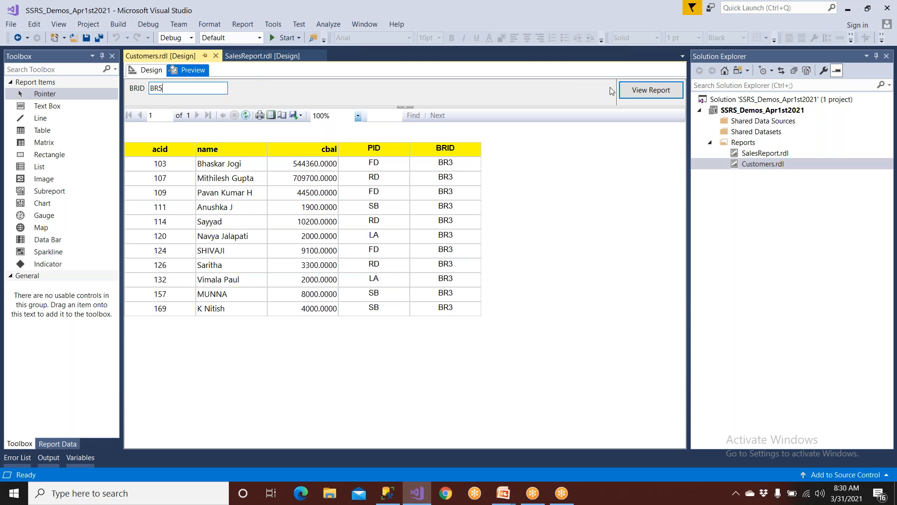
pyautogui.click(633, 90)
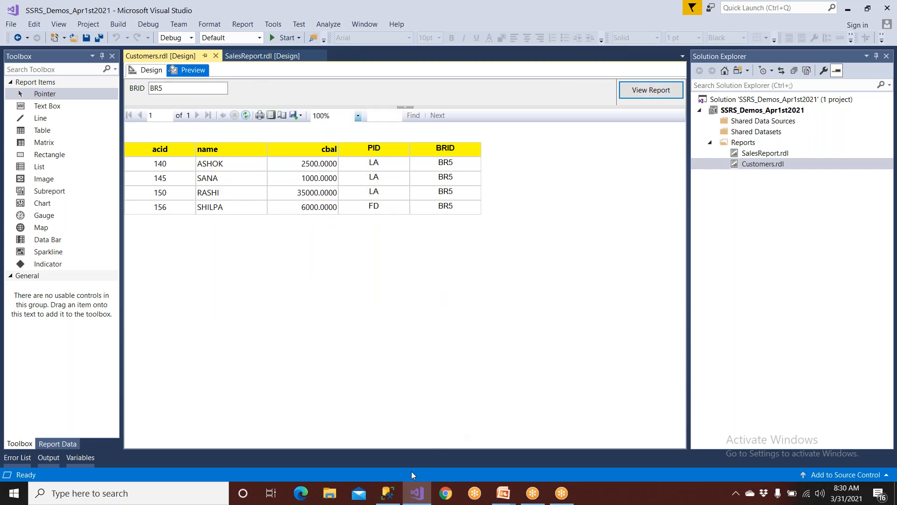
pyautogui.click(388, 493)
pyautogui.click(438, 234)
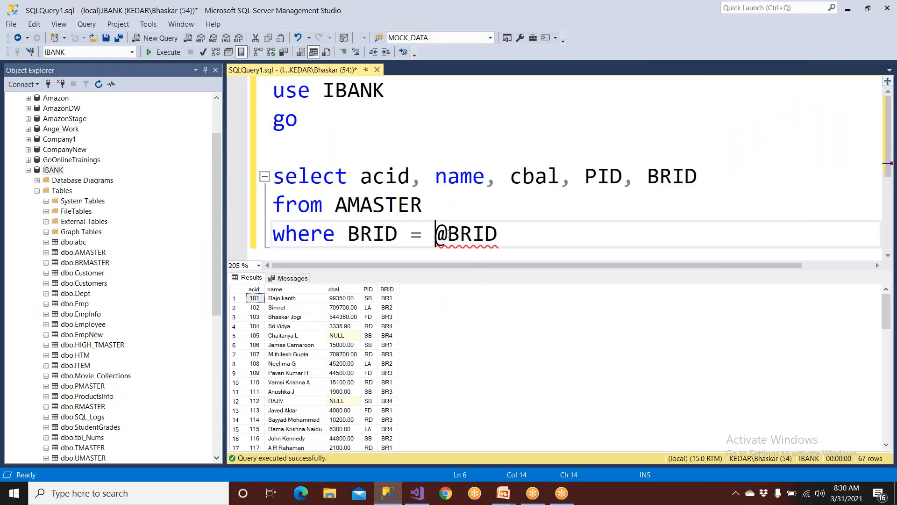
pyautogui.doubleClick(448, 234)
pyautogui.click(417, 493)
pyautogui.doubleClick(158, 88)
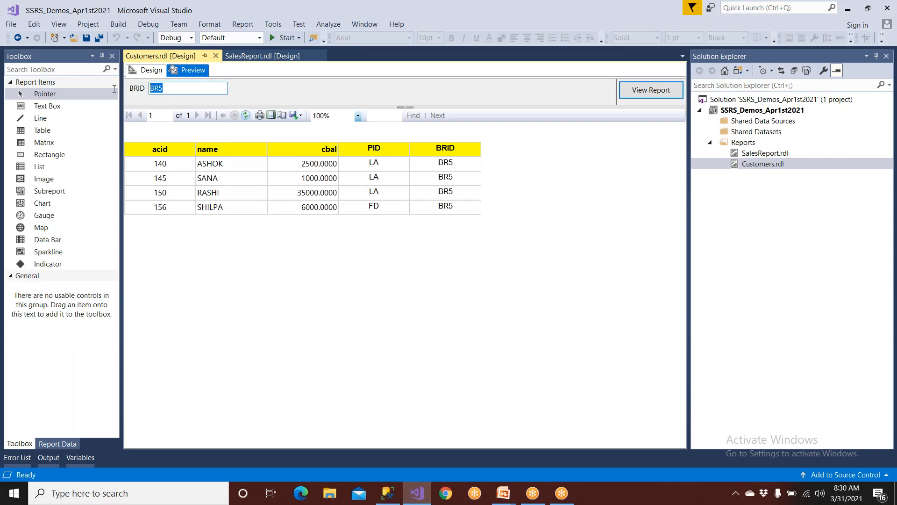
pyautogui.click(639, 93)
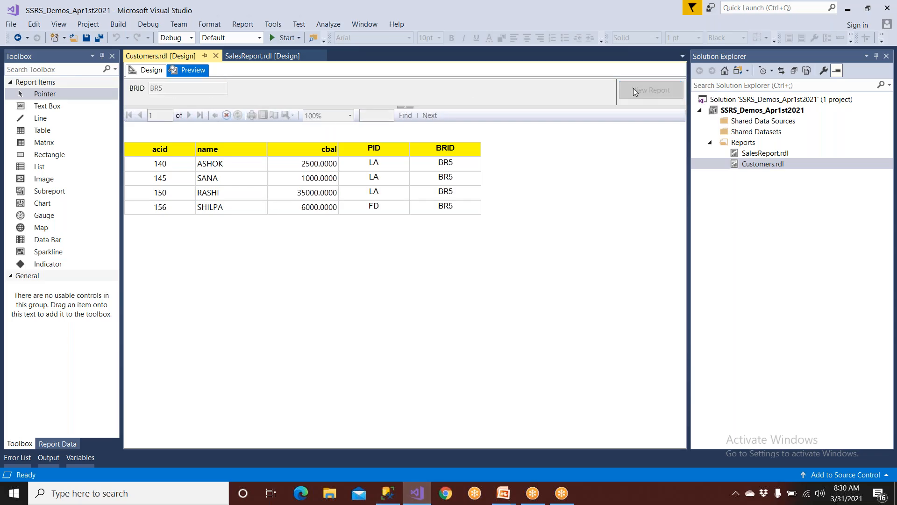
# - Run the Customers report preview with the BRID parameter set to BR1 and look through the rows
pyautogui.click(173, 87)
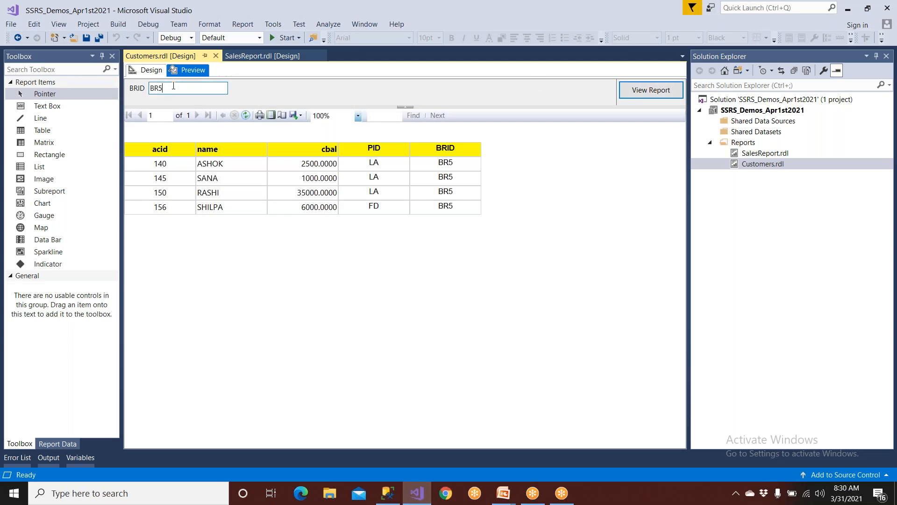
pyautogui.click(626, 93)
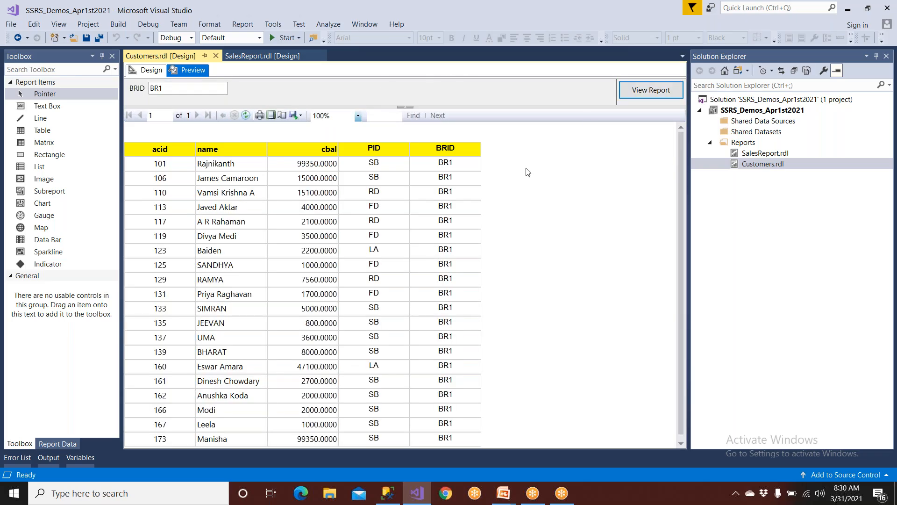
pyautogui.scroll(-1, 442, 294)
pyautogui.scroll(1, 440, 296)
pyautogui.click(388, 493)
pyautogui.click(448, 234)
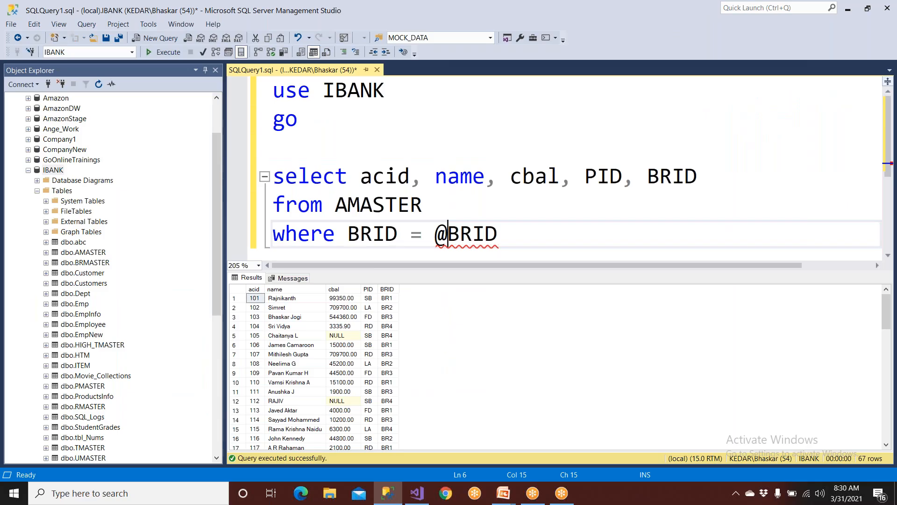
pyautogui.hotkey('alt', 'Tab')
pyautogui.click(170, 89)
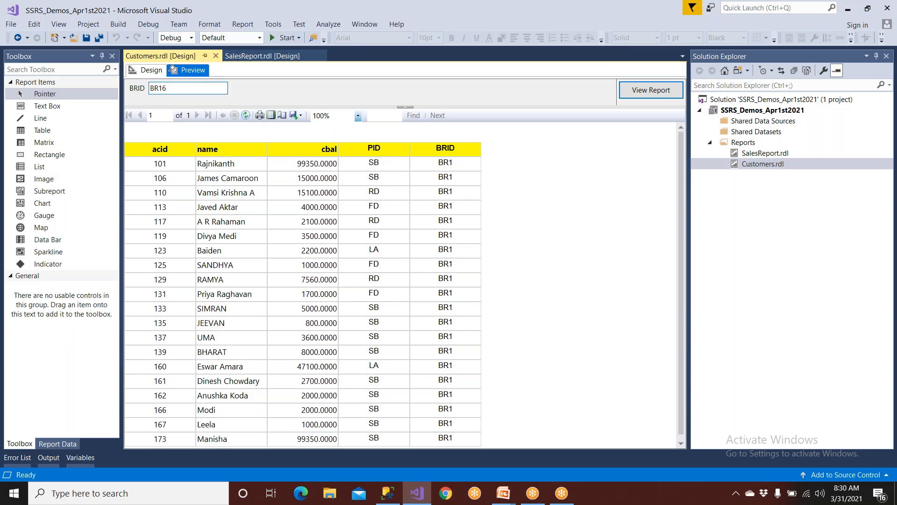
pyautogui.click(639, 93)
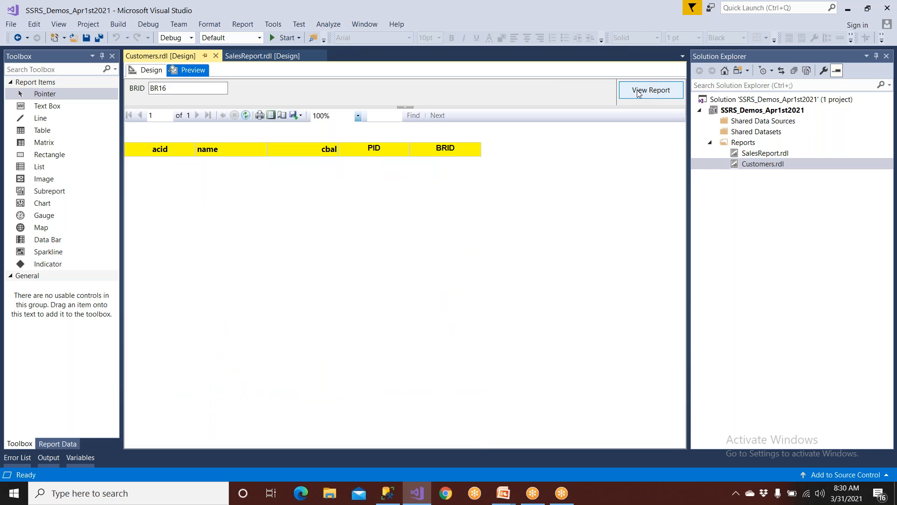
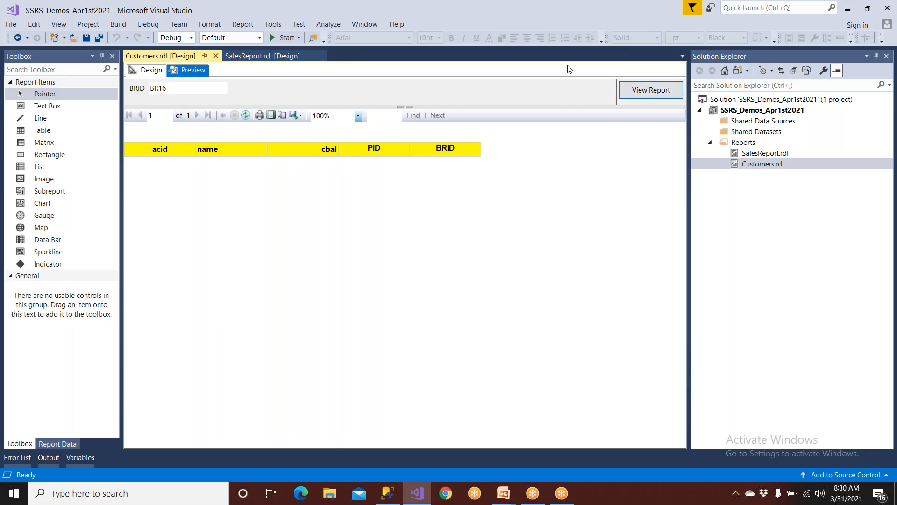
# - Replace the BRID parameter value with BR4 and run the report preview again
pyautogui.moveTo(199, 96); pyautogui.dragTo(111, 84)
pyautogui.write('BR')
pyautogui.click(674, 94)
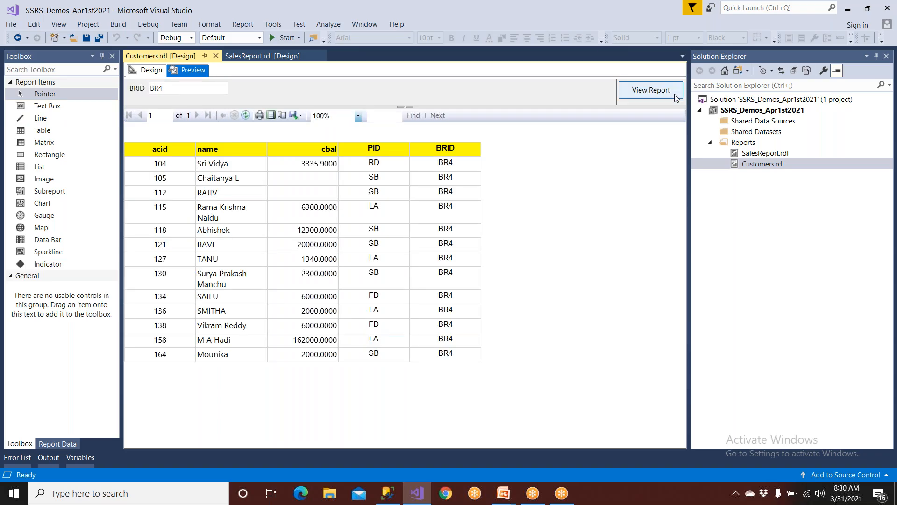
pyautogui.doubleClick(164, 89)
pyautogui.press('BackSpace')
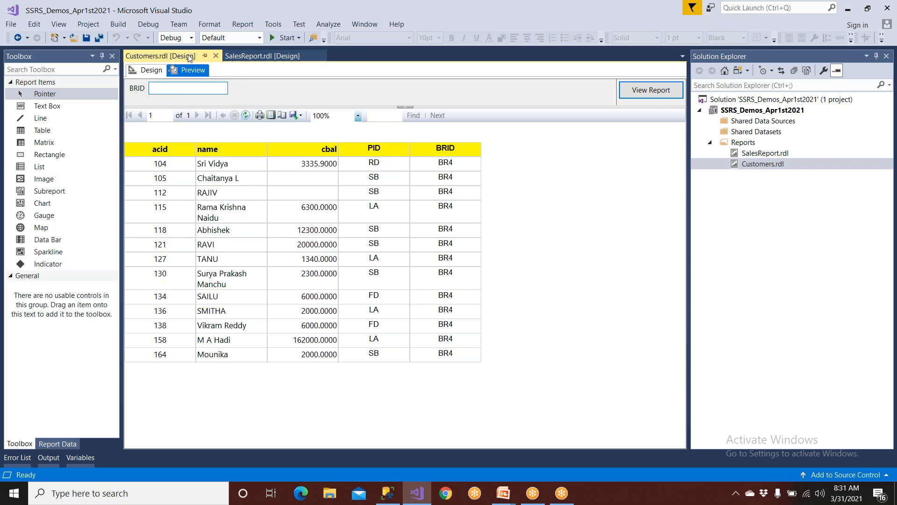
pyautogui.click(395, 494)
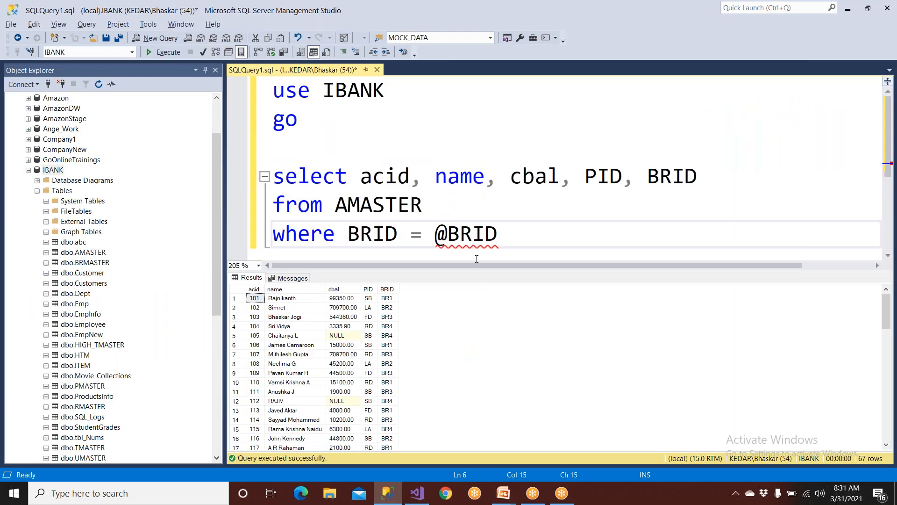
pyautogui.moveTo(440, 239); pyautogui.dragTo(485, 236)
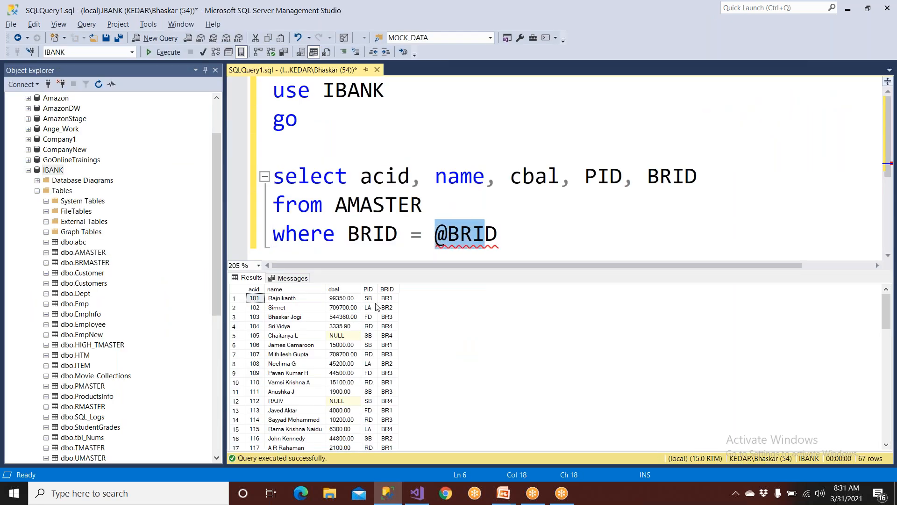
pyautogui.click(393, 307)
pyautogui.click(517, 228)
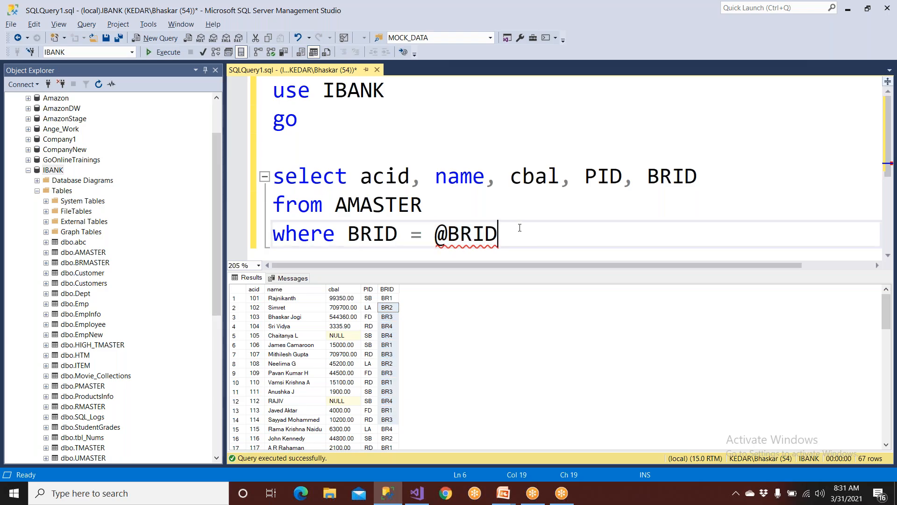
# - Add the query SELECT BRID FROM AMASTER on a new line below the existing parameterized query
pyautogui.scroll(-1, 521, 228)
pyautogui.press('Return')
pyautogui.press('Return')
pyautogui.write('SELECT BRID FROM AM')
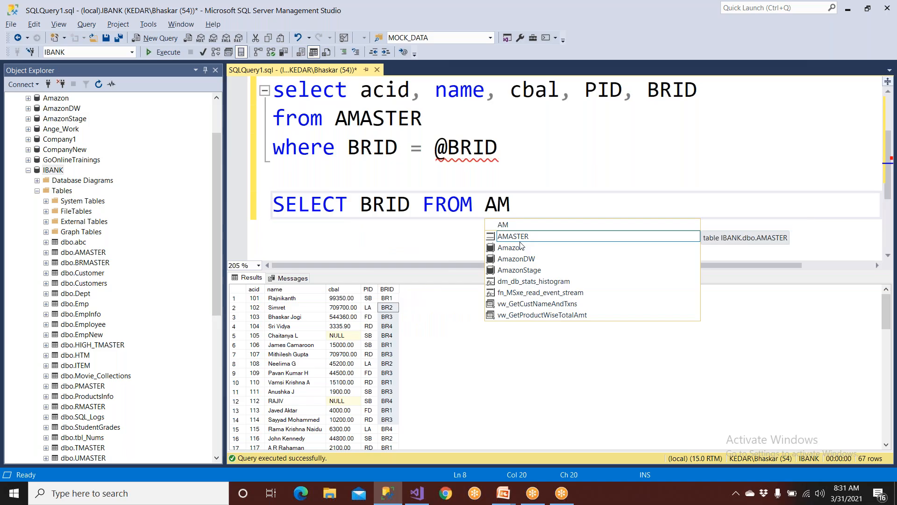
pyautogui.doubleClick(522, 247)
pyautogui.doubleClick(536, 204)
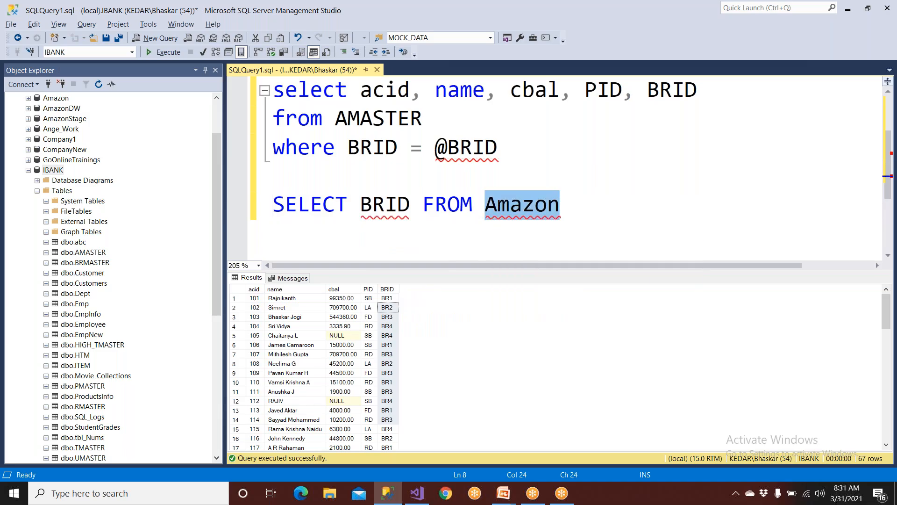
pyautogui.write('AM')
pyautogui.doubleClick(525, 237)
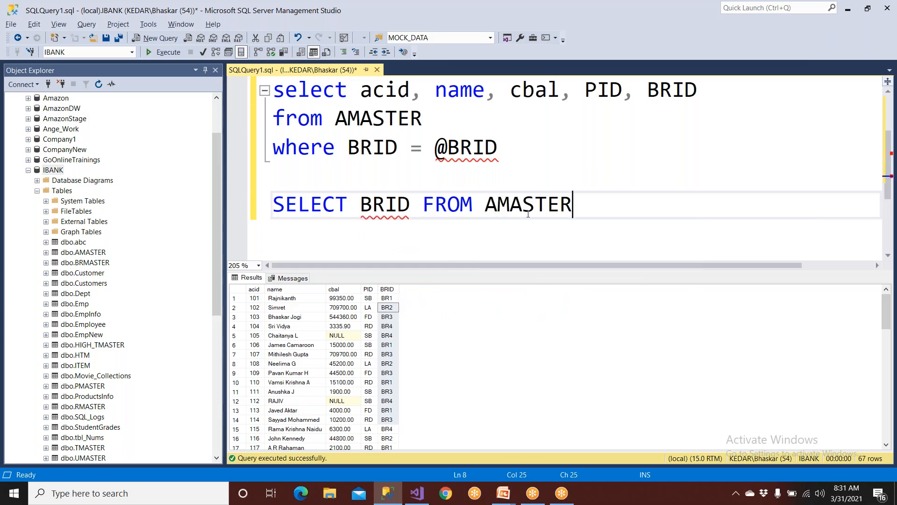
# - Execute only the SELECT BRID FROM AMASTER statement and examine its results for repeated branch IDs
pyautogui.moveTo(583, 203); pyautogui.dragTo(248, 198)
pyautogui.press('F5')
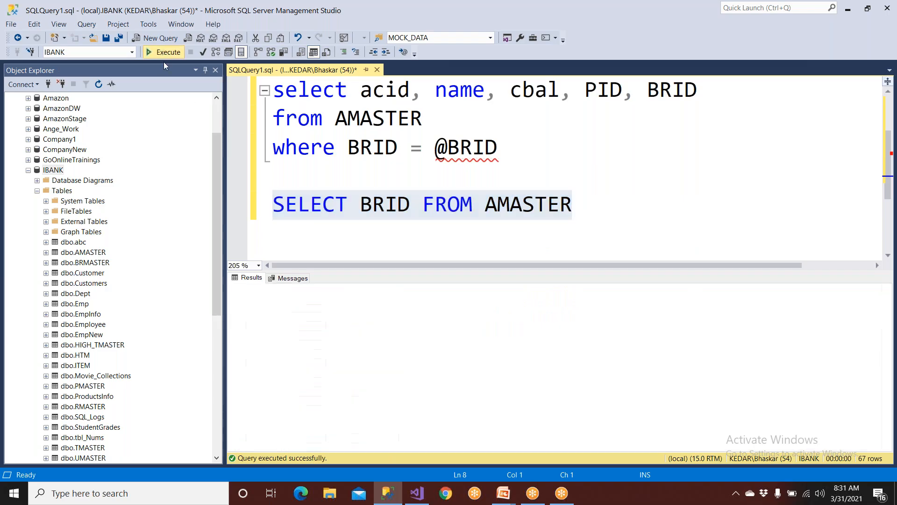
pyautogui.click(255, 326)
pyautogui.scroll(-7, 255, 327)
pyautogui.scroll(-10, 255, 327)
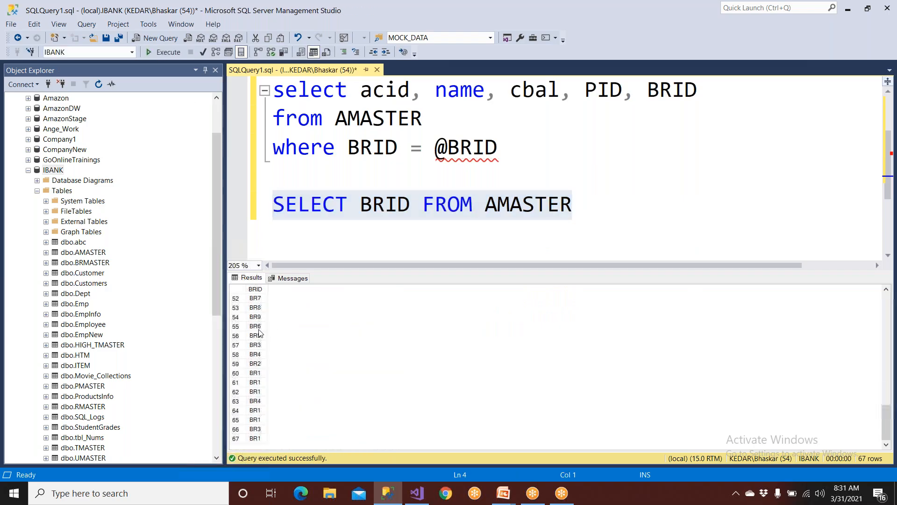
pyautogui.moveTo(259, 373); pyautogui.dragTo(262, 315)
pyautogui.scroll(17, 257, 314)
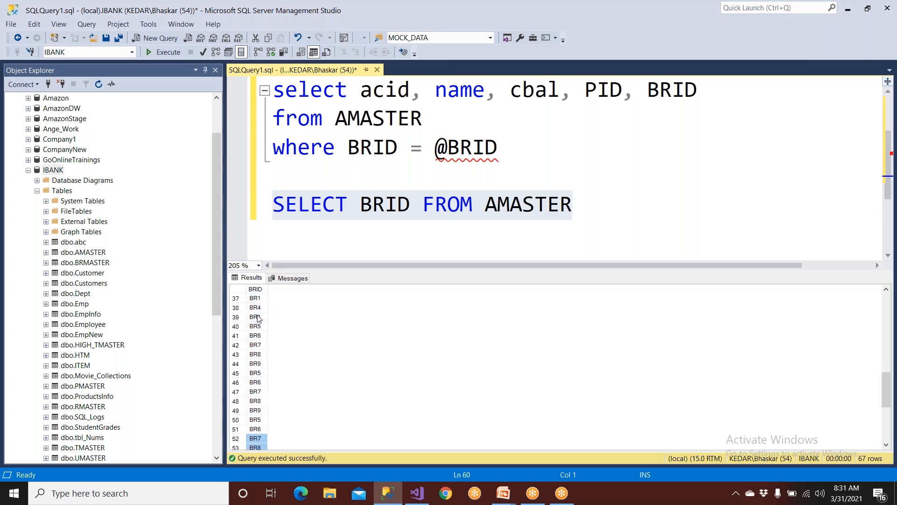
pyautogui.moveTo(262, 306); pyautogui.dragTo(279, 303)
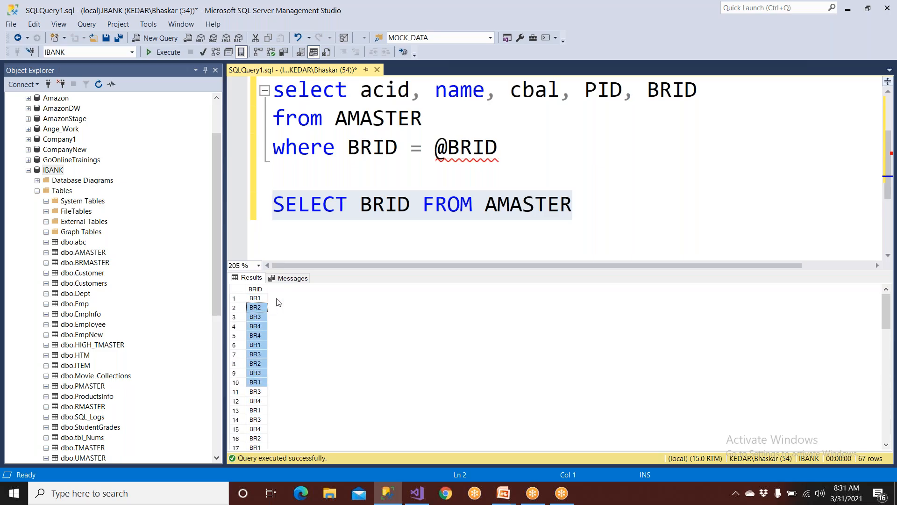
# - Add DISTINCT before BRID in the branch query, execute only that statement and check the returned branch IDs
pyautogui.click(352, 215)
pyautogui.write('DISTINCT')
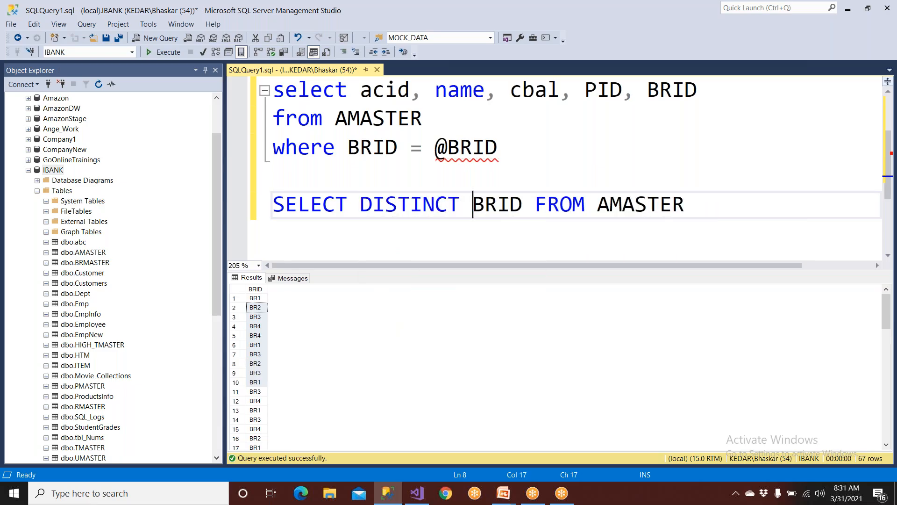
pyautogui.doubleClick(386, 204)
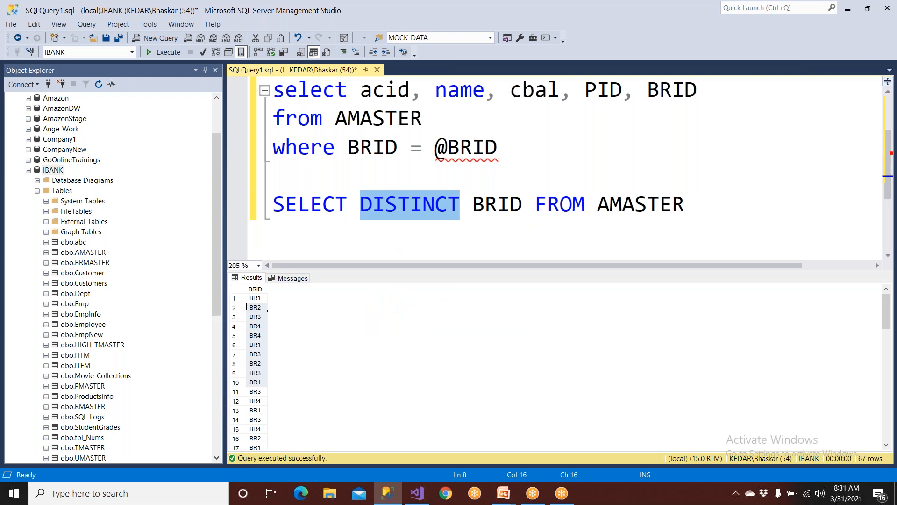
pyautogui.moveTo(687, 206); pyautogui.dragTo(272, 204)
pyautogui.click(167, 52)
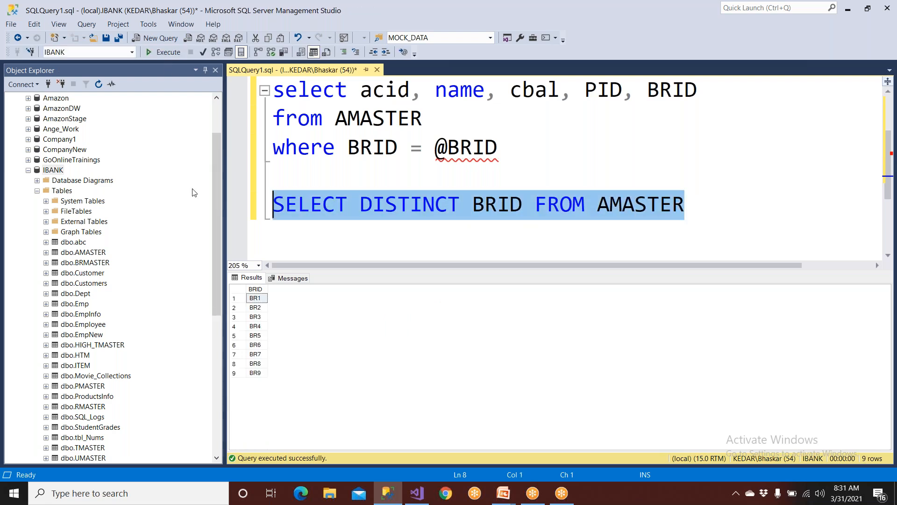
pyautogui.click(256, 298)
pyautogui.click(260, 317)
pyautogui.click(260, 326)
# - Insert the comment line --AllBranches directly above the SELECT DISTINCT query
pyautogui.click(298, 184)
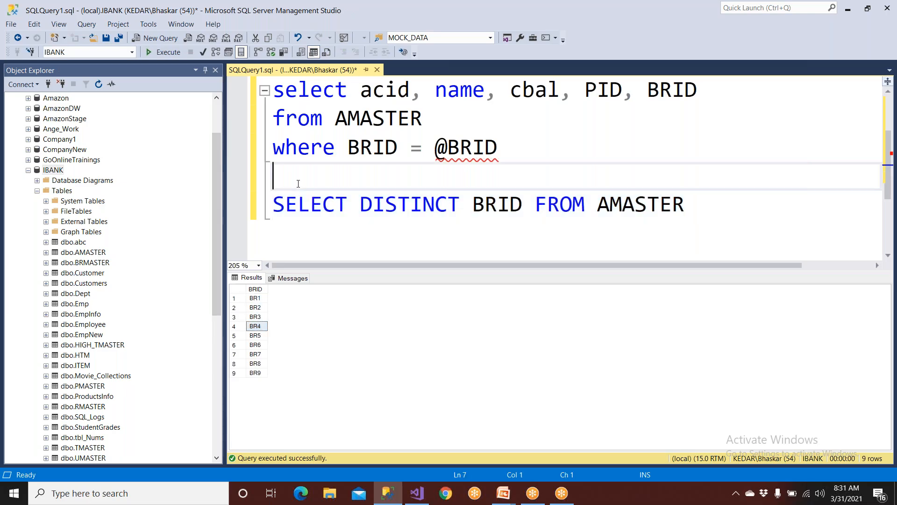
pyautogui.press('Return')
pyautogui.write('--Al')
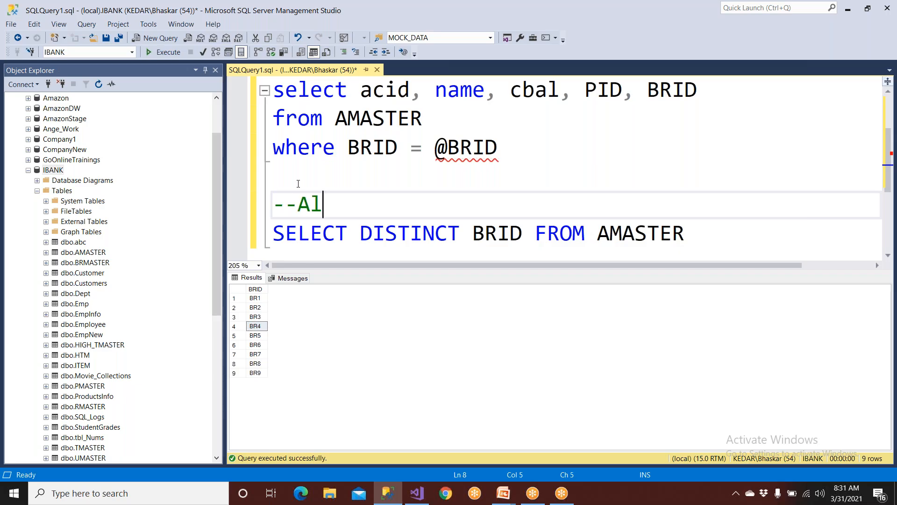
pyautogui.write('l')
pyautogui.write('Bar')
pyautogui.press('BackSpace')
pyautogui.press('BackSpace')
pyautogui.write('ranches')
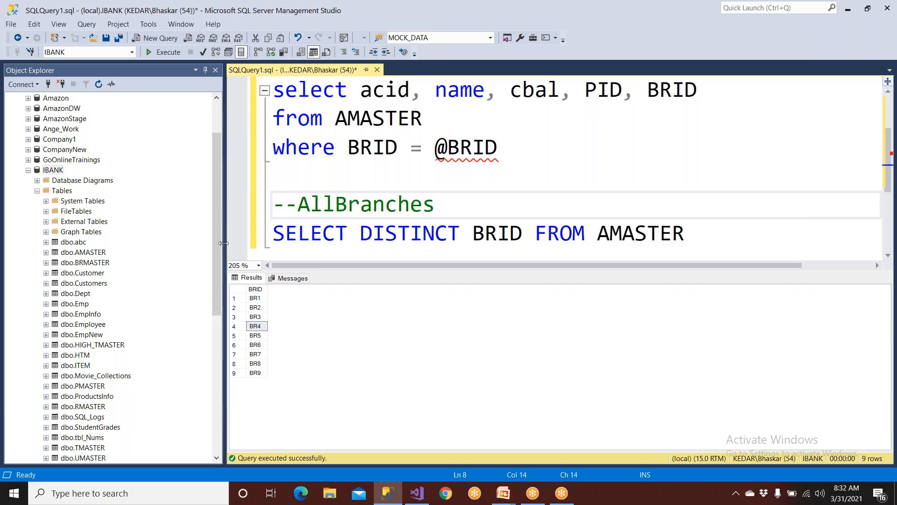
# - Insert the comment line --DataSET above --AllBranches and select the SELECT DISTINCT BRID FROM AMASTER statement
pyautogui.moveTo(274, 234); pyautogui.dragTo(685, 236)
pyautogui.click(307, 184)
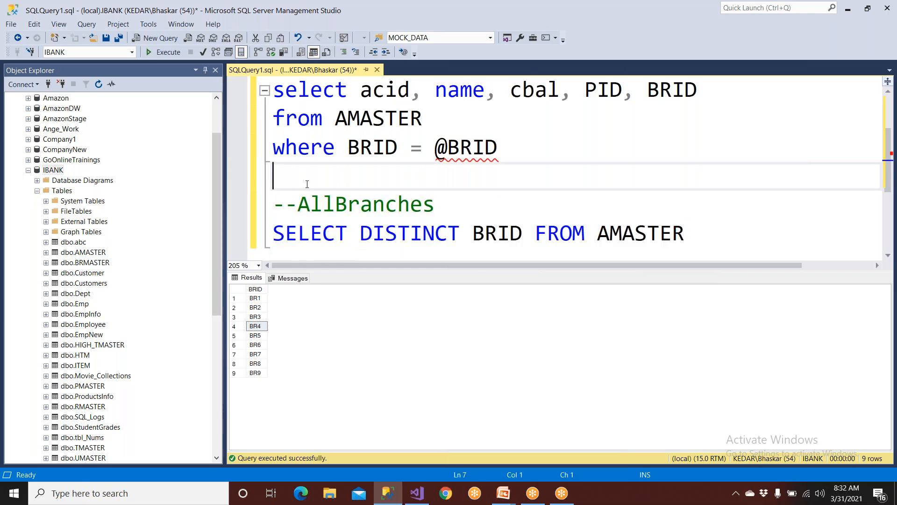
pyautogui.press('Return')
pyautogui.write('--Data')
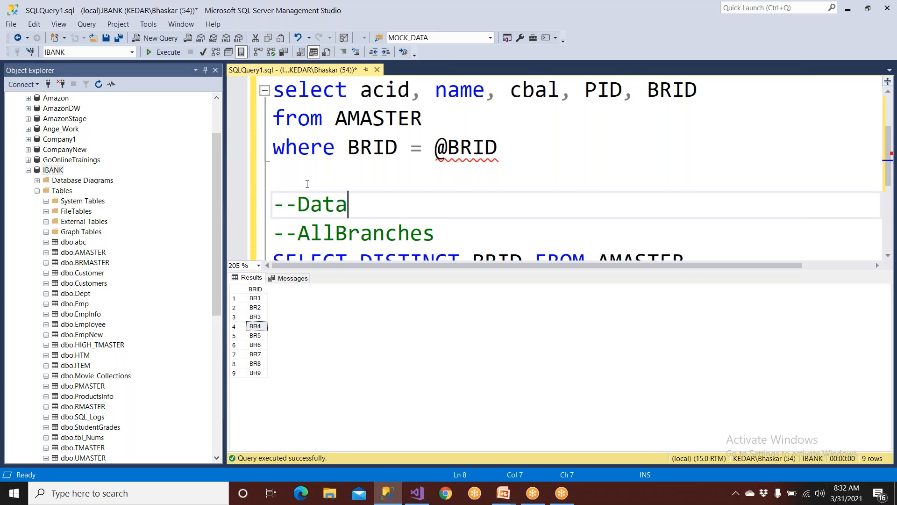
pyautogui.write('SET')
pyautogui.scroll(-3, 307, 185)
pyautogui.moveTo(273, 176); pyautogui.dragTo(681, 177)
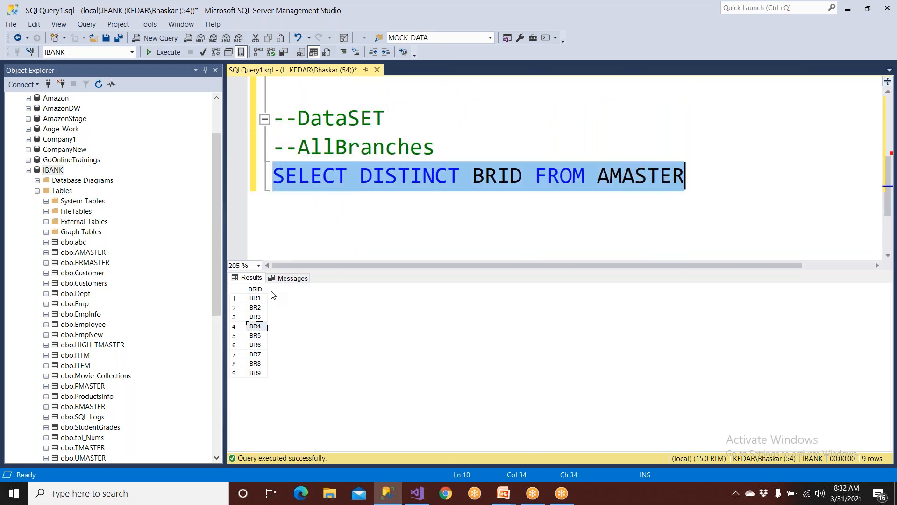
# - Switch to Visual Studio, return the Customers report to design view, and show its report data with the MainSET fields collapsed
pyautogui.click(417, 493)
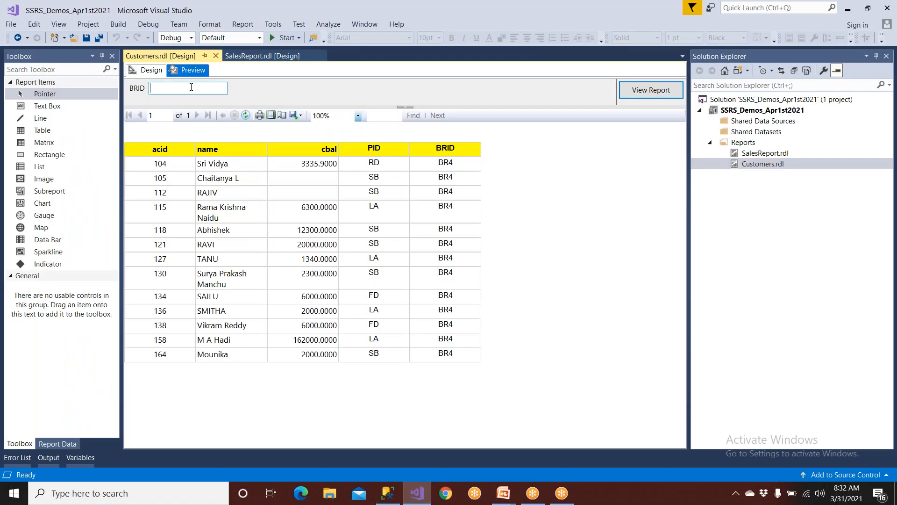
pyautogui.click(156, 72)
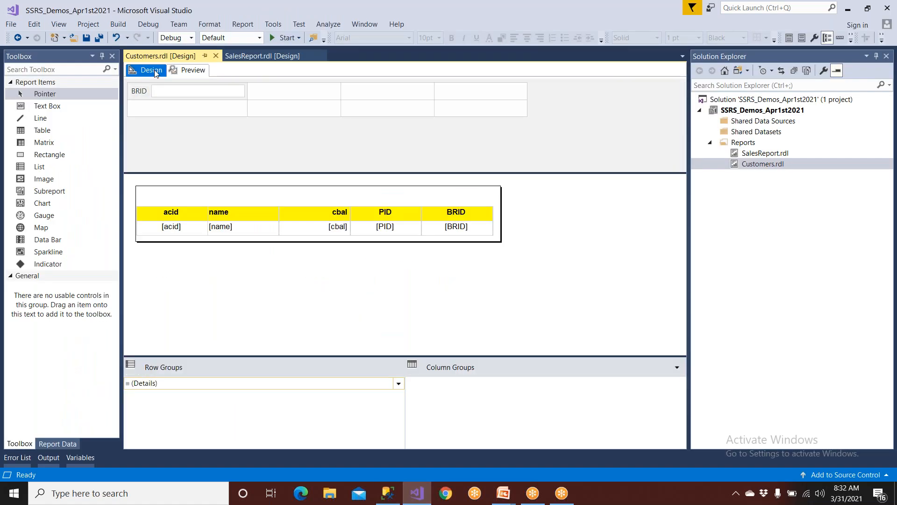
pyautogui.click(112, 57)
pyautogui.click(22, 148)
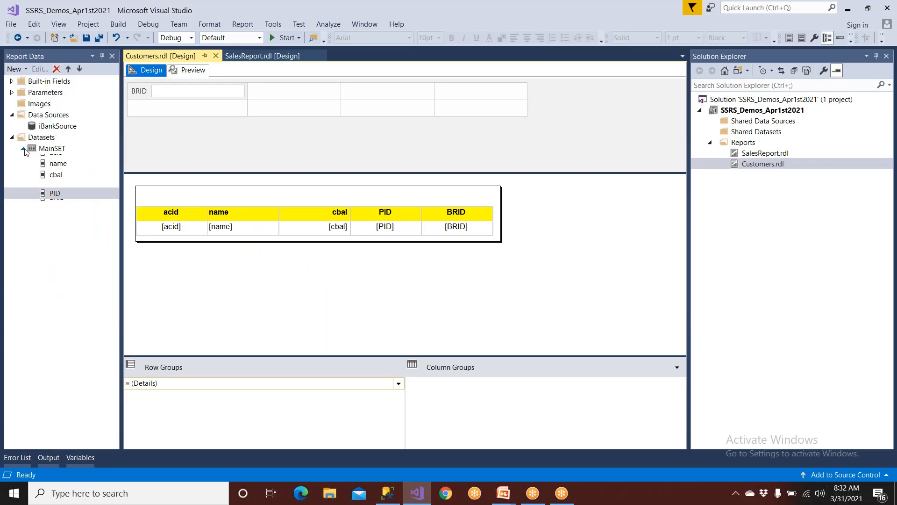
# - Add a dataset named AllBranches, embedded in the report, that uses the iBankSource data source
pyautogui.click(53, 127)
pyautogui.click(52, 149)
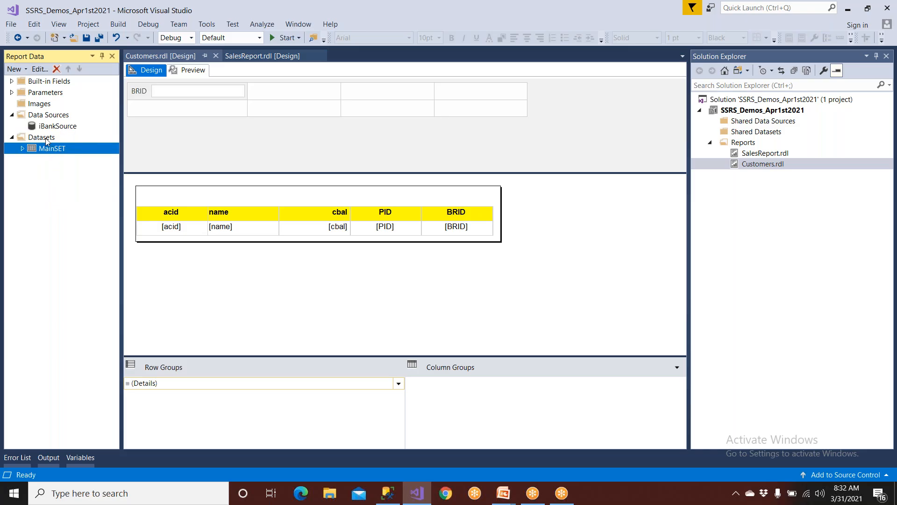
pyautogui.rightClick(46, 142)
pyautogui.click(47, 143)
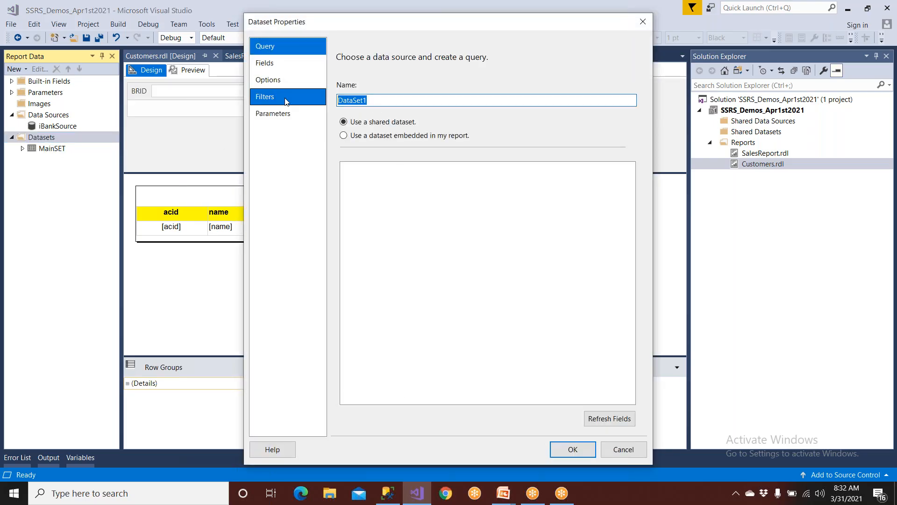
pyautogui.write('AllBranches')
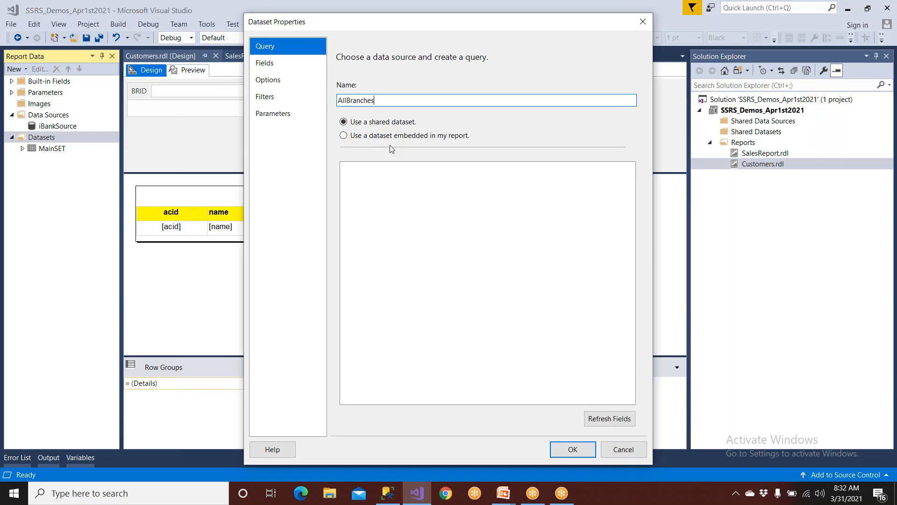
pyautogui.click(344, 135)
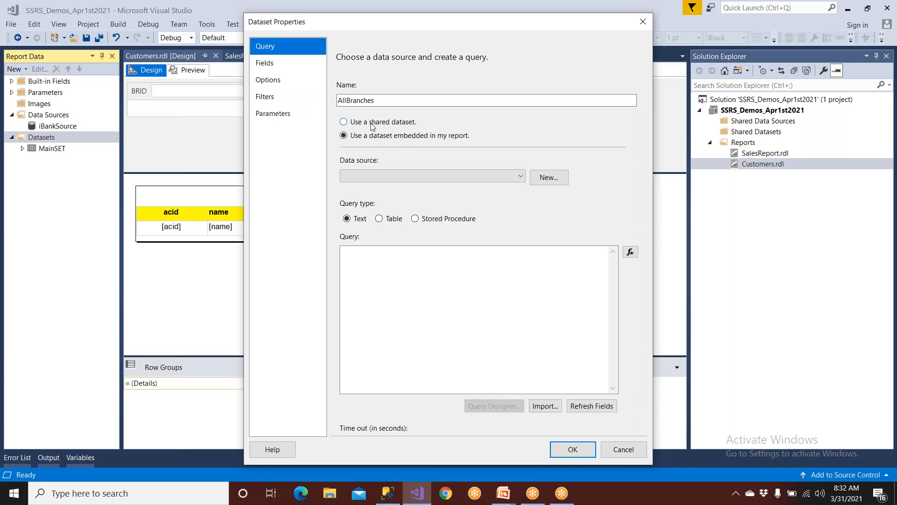
pyautogui.click(381, 176)
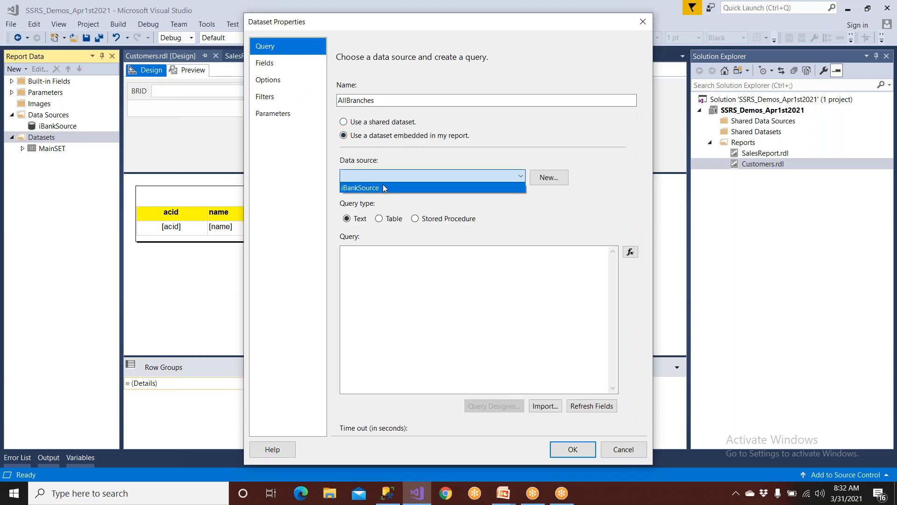
pyautogui.click(382, 187)
# - Copy SELECT DISTINCT BRID FROM AMASTER from SQL Server Management Studio into the AllBranches query in Visual Studio and save the dataset
pyautogui.click(379, 264)
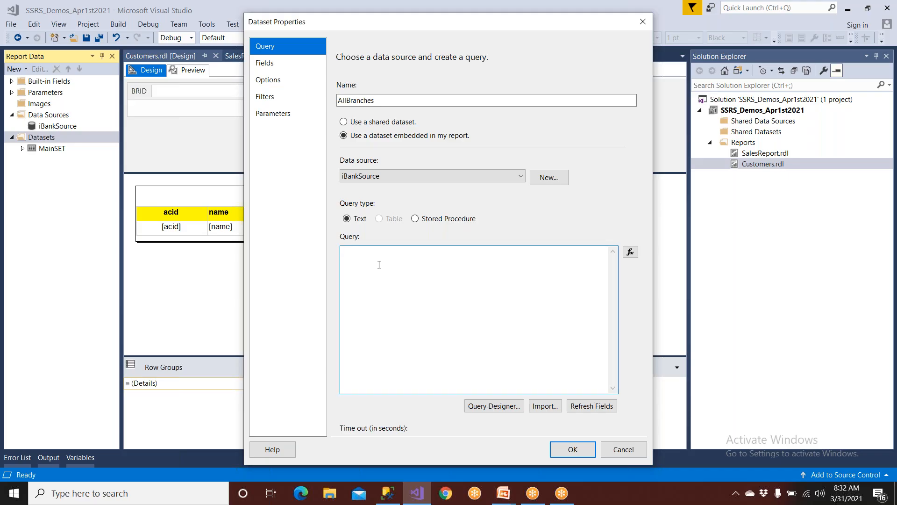
pyautogui.rightClick(379, 264)
pyautogui.click(387, 493)
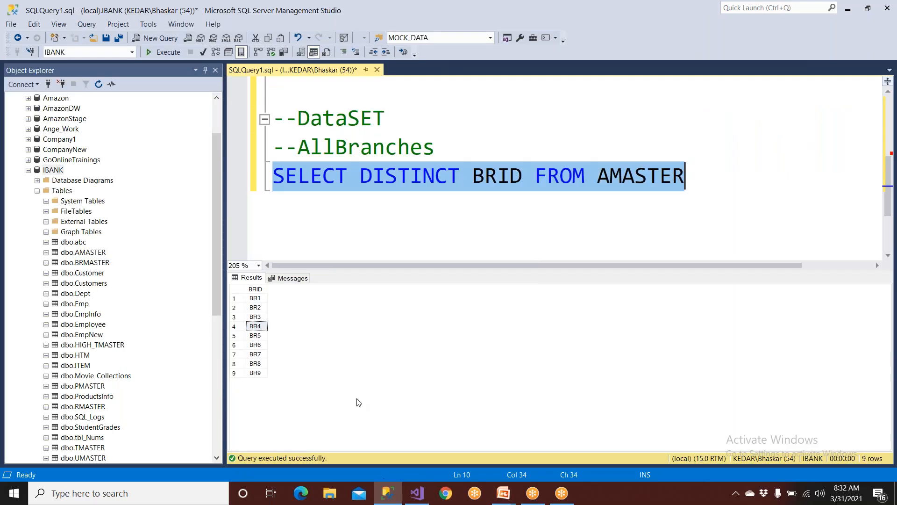
pyautogui.rightClick(352, 176)
pyautogui.click(360, 189)
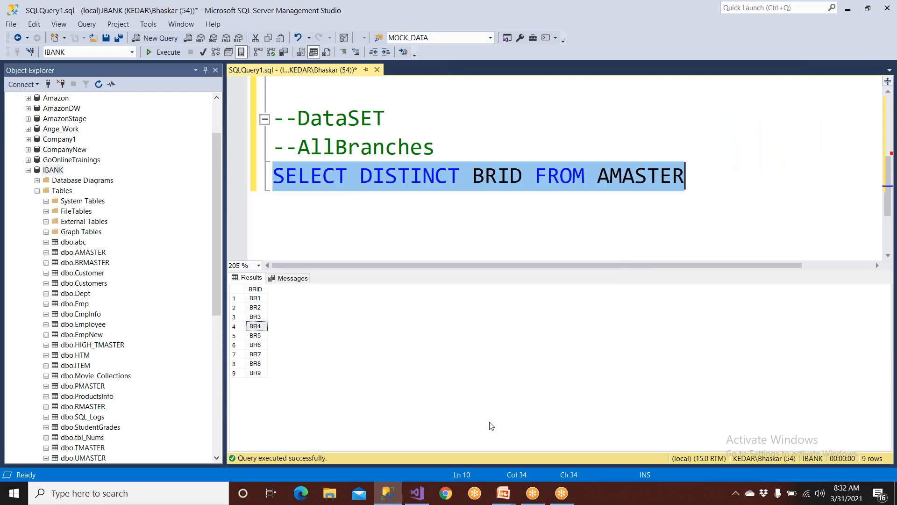
pyautogui.click(417, 493)
pyautogui.rightClick(356, 260)
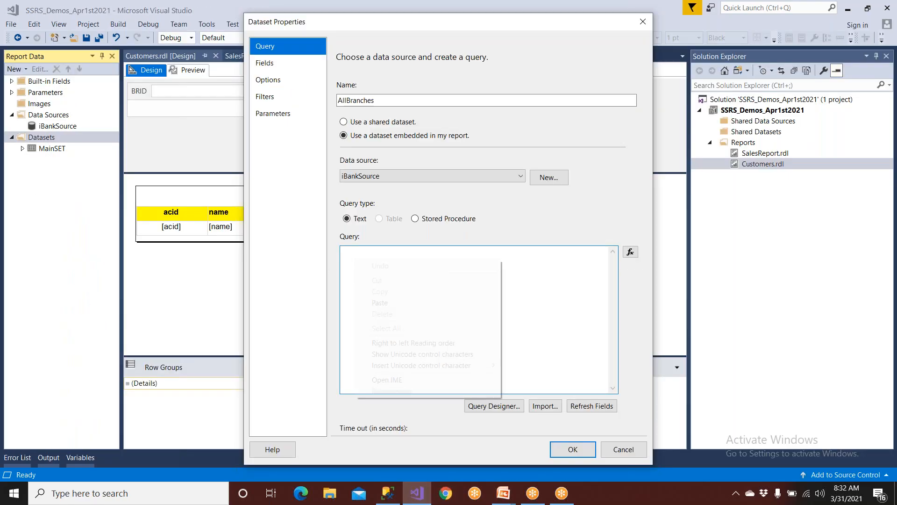
pyautogui.click(379, 303)
pyautogui.click(569, 448)
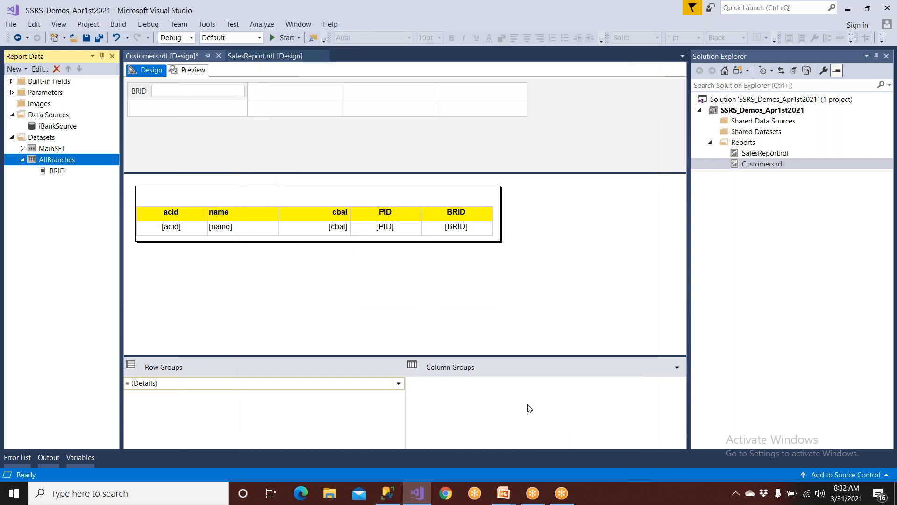
# - Switch to SQL Server Management Studio, check the BRID column returned by the branch query, and return to Visual Studio
pyautogui.click(388, 493)
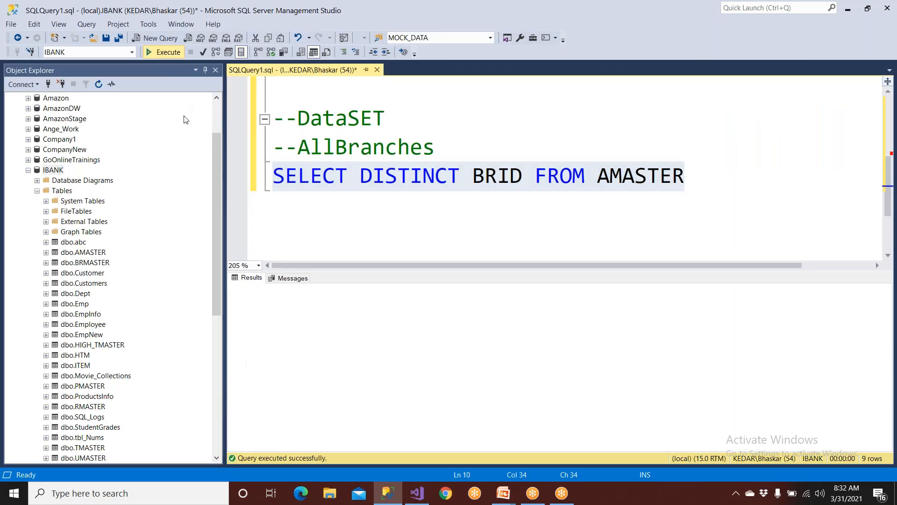
pyautogui.click(256, 289)
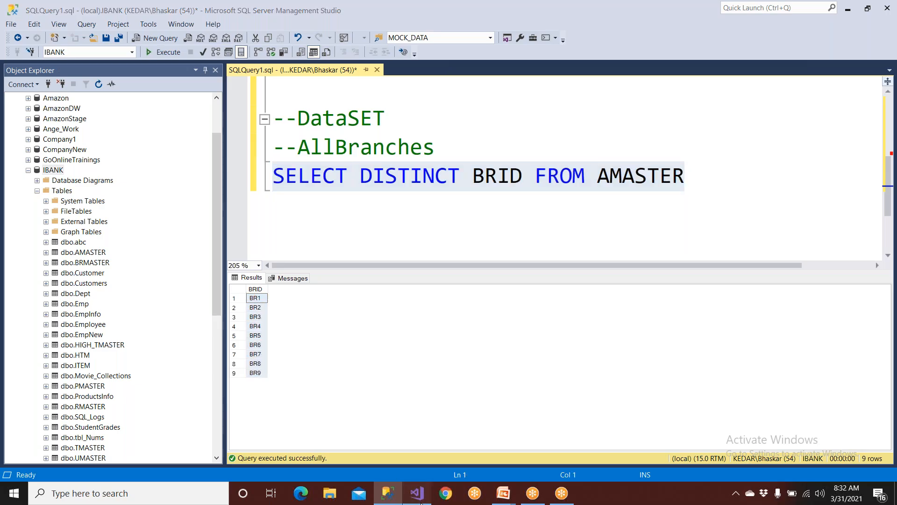
pyautogui.click(417, 493)
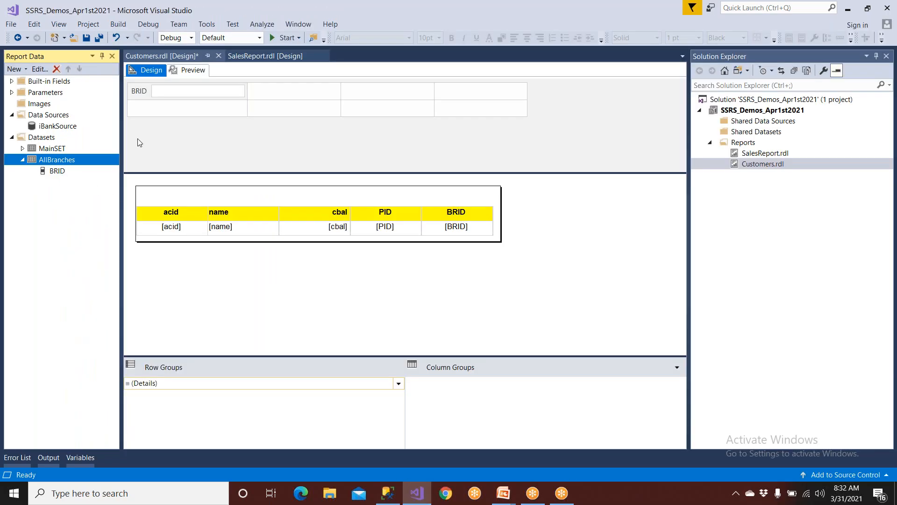
pyautogui.click(591, 10)
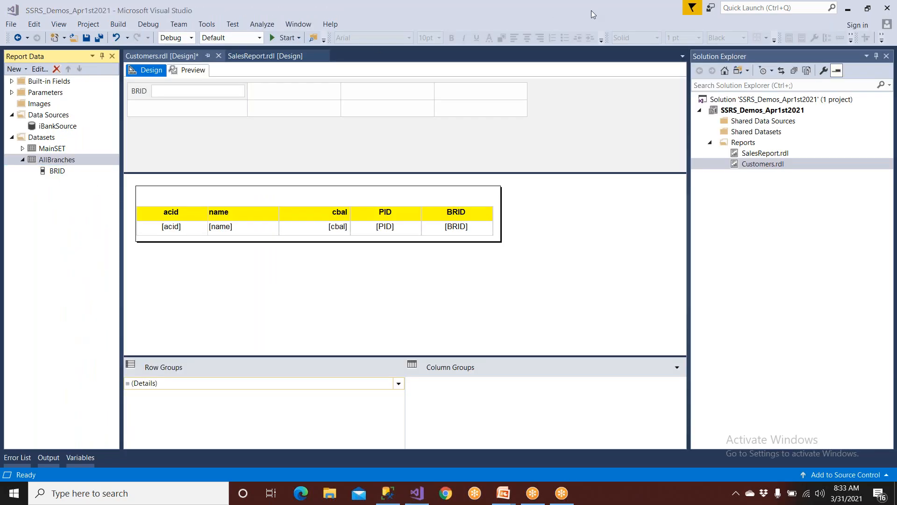
pyautogui.moveTo(68, 167)
pyautogui.mouseDown()
pyautogui.moveTo(29, 168)
pyautogui.moveTo(79, 168)
pyautogui.moveTo(77, 177)
pyautogui.moveTo(169, 84)
pyautogui.moveTo(174, 104)
pyautogui.mouseUp()
pyautogui.moveTo(182, 159)
pyautogui.mouseDown()
pyautogui.moveTo(182, 90)
pyautogui.moveTo(208, 152)
pyautogui.moveTo(182, 163)
pyautogui.mouseUp()
pyautogui.moveTo(182, 102)
pyautogui.mouseDown()
pyautogui.moveTo(202, 102)
pyautogui.moveTo(189, 119)
pyautogui.moveTo(198, 118)
pyautogui.mouseUp()
pyautogui.moveTo(180, 135)
pyautogui.mouseDown()
pyautogui.moveTo(200, 135)
pyautogui.moveTo(194, 146)
pyautogui.mouseUp()
pyautogui.moveTo(102, 158); pyautogui.dragTo(140, 159)
pyautogui.moveTo(48, 188)
pyautogui.mouseDown()
pyautogui.moveTo(50, 222)
pyautogui.moveTo(36, 248)
pyautogui.mouseUp()
pyautogui.moveTo(51, 237)
pyautogui.mouseDown()
pyautogui.moveTo(68, 241)
pyautogui.moveTo(74, 208)
pyautogui.moveTo(100, 227)
pyautogui.mouseUp()
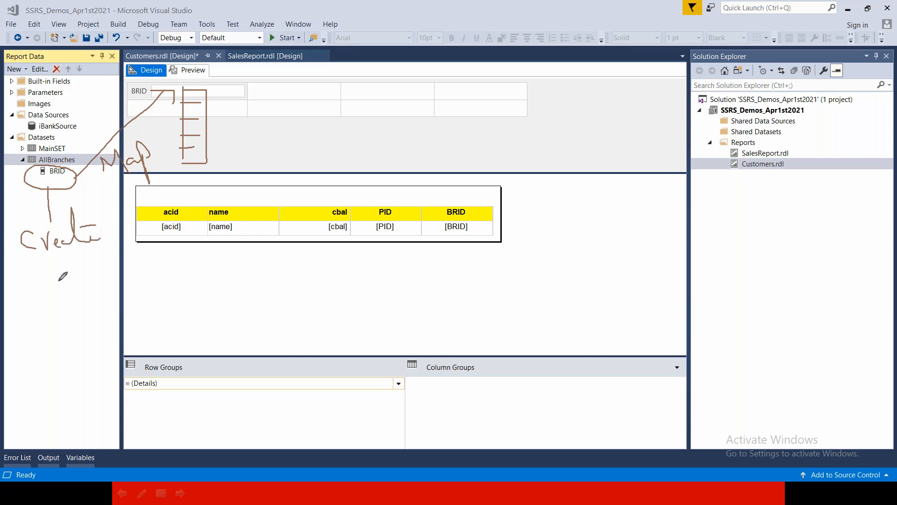
pyautogui.moveTo(49, 265)
pyautogui.mouseDown()
pyautogui.moveTo(50, 317)
pyautogui.moveTo(70, 317)
pyautogui.moveTo(70, 288)
pyautogui.mouseUp()
pyautogui.moveTo(51, 304)
pyautogui.mouseDown()
pyautogui.moveTo(72, 303)
pyautogui.moveTo(60, 319)
pyautogui.mouseUp()
pyautogui.moveTo(53, 269); pyautogui.dragTo(79, 266)
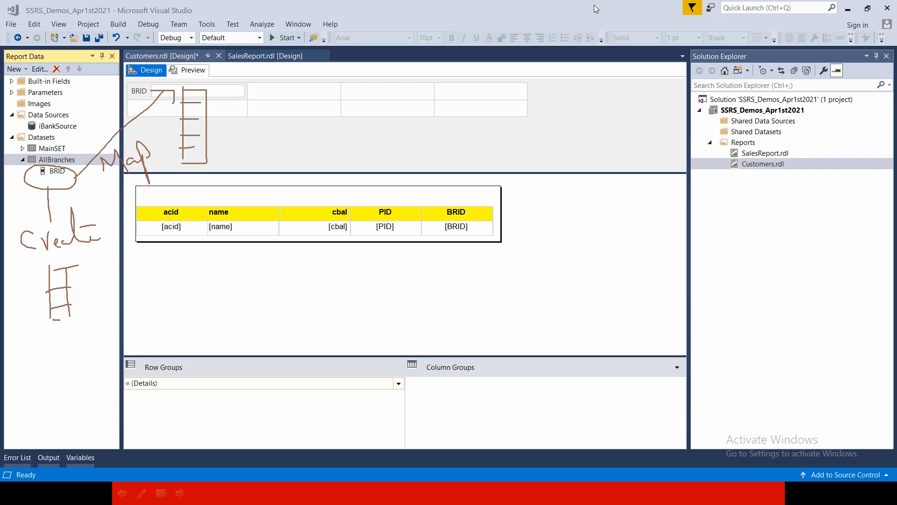
pyautogui.press('Escape')
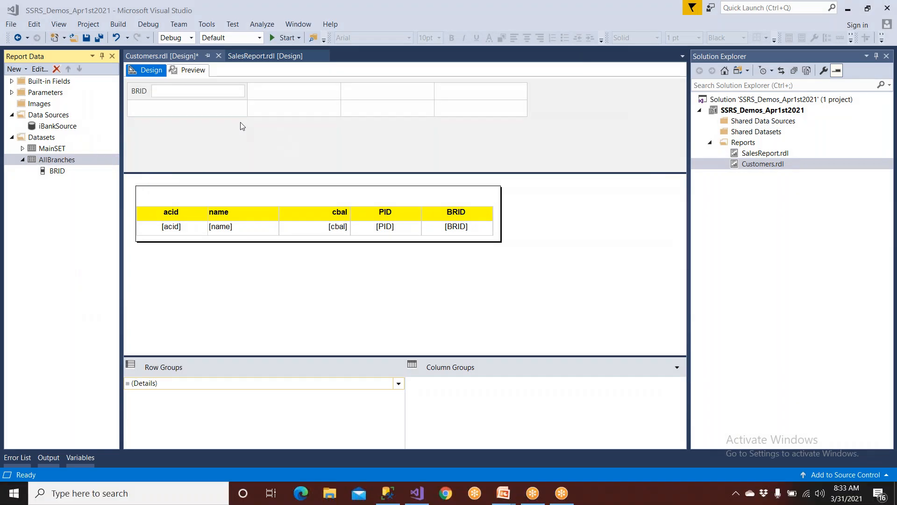
# - Expand the report parameters and view the BRID parameter's properties without changing them
pyautogui.click(181, 92)
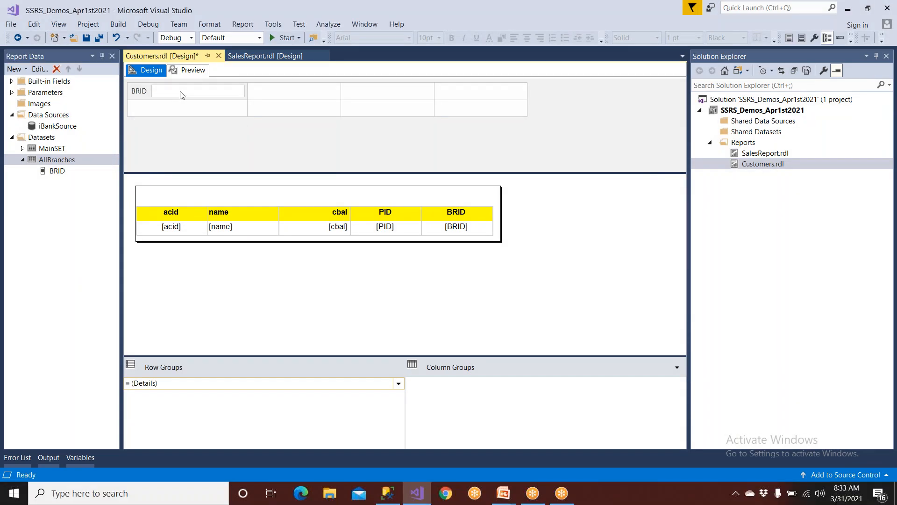
pyautogui.doubleClick(39, 95)
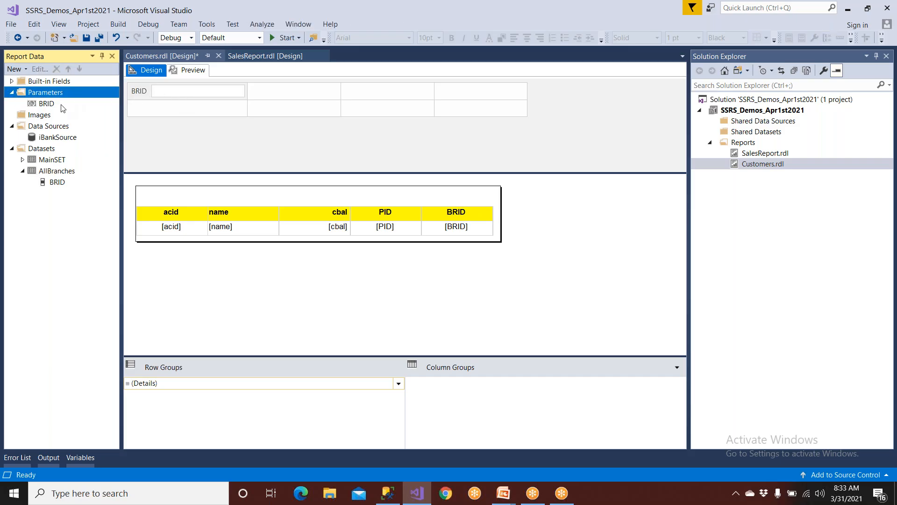
pyautogui.doubleClick(47, 103)
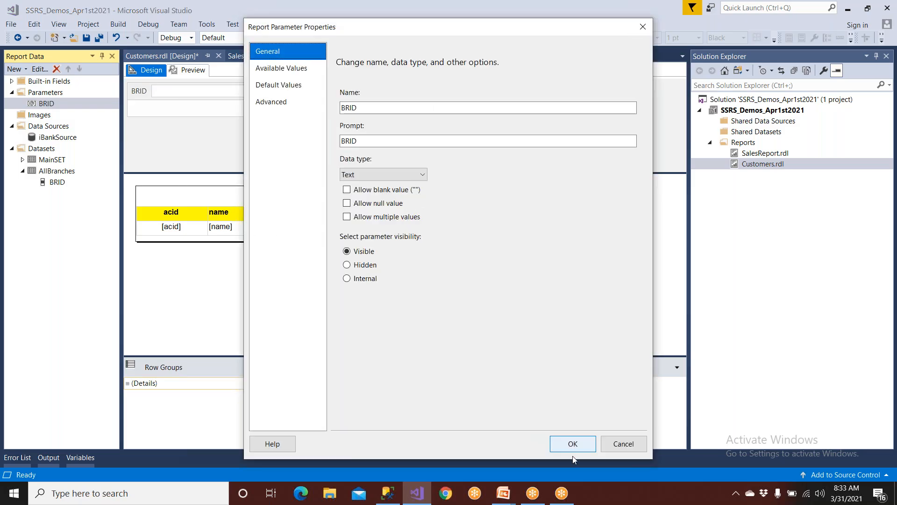
pyautogui.click(612, 445)
pyautogui.click(587, 8)
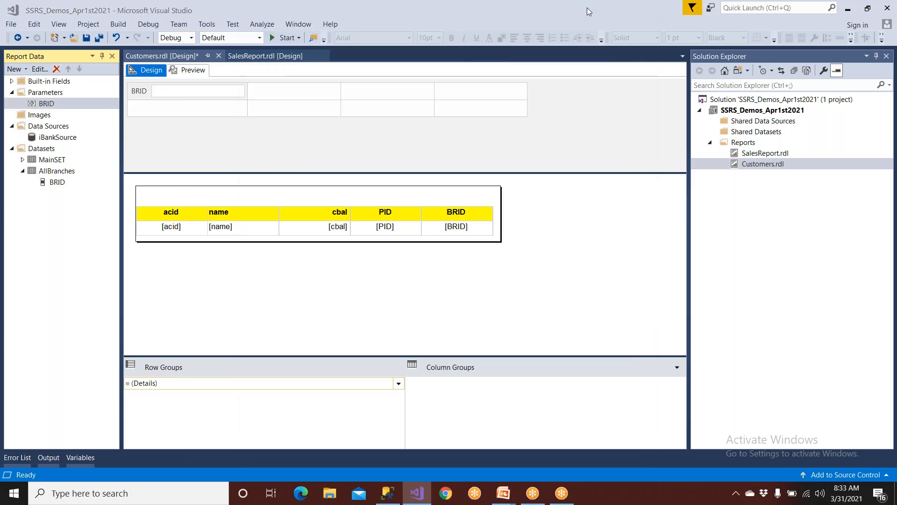
pyautogui.click(560, 30)
pyautogui.moveTo(85, 176)
pyautogui.mouseDown()
pyautogui.moveTo(69, 175)
pyautogui.moveTo(76, 197)
pyautogui.moveTo(82, 183)
pyautogui.moveTo(97, 188)
pyautogui.moveTo(86, 115)
pyautogui.moveTo(59, 102)
pyautogui.moveTo(55, 116)
pyautogui.moveTo(71, 85)
pyautogui.moveTo(157, 95)
pyautogui.mouseUp()
pyautogui.moveTo(70, 117)
pyautogui.mouseDown()
pyautogui.moveTo(78, 127)
pyautogui.moveTo(96, 114)
pyautogui.mouseUp()
pyautogui.moveTo(187, 86)
pyautogui.mouseDown()
pyautogui.moveTo(188, 123)
pyautogui.moveTo(201, 126)
pyautogui.mouseUp()
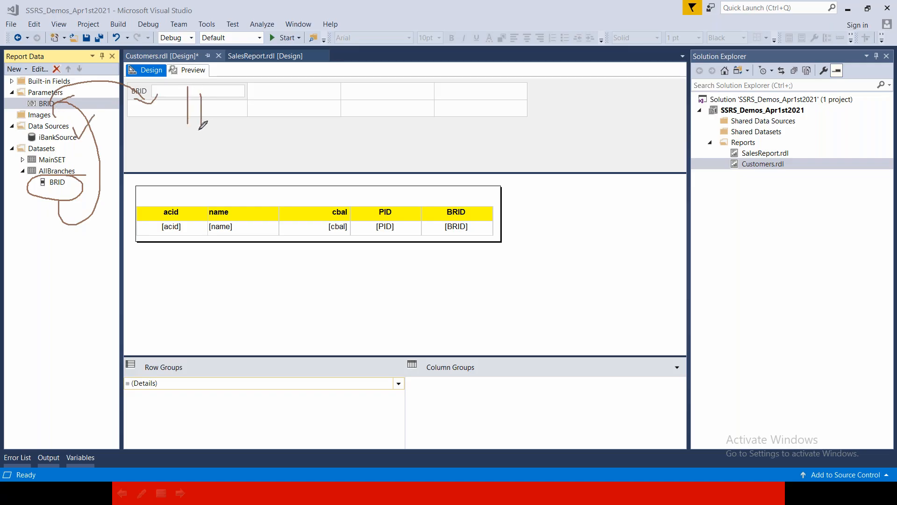
pyautogui.moveTo(52, 103)
pyautogui.mouseDown()
pyautogui.moveTo(79, 111)
pyautogui.moveTo(34, 93)
pyautogui.moveTo(79, 96)
pyautogui.moveTo(64, 117)
pyautogui.moveTo(28, 99)
pyautogui.moveTo(54, 111)
pyautogui.mouseUp()
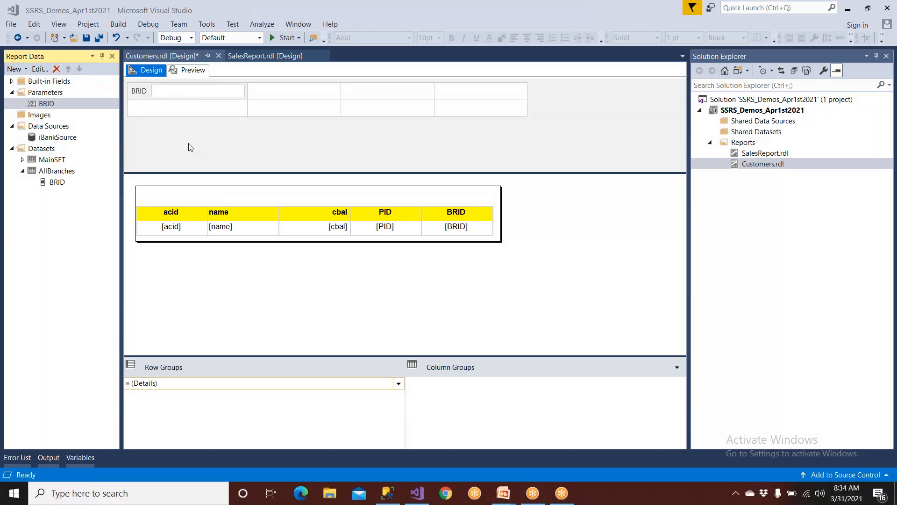
pyautogui.click(14, 92)
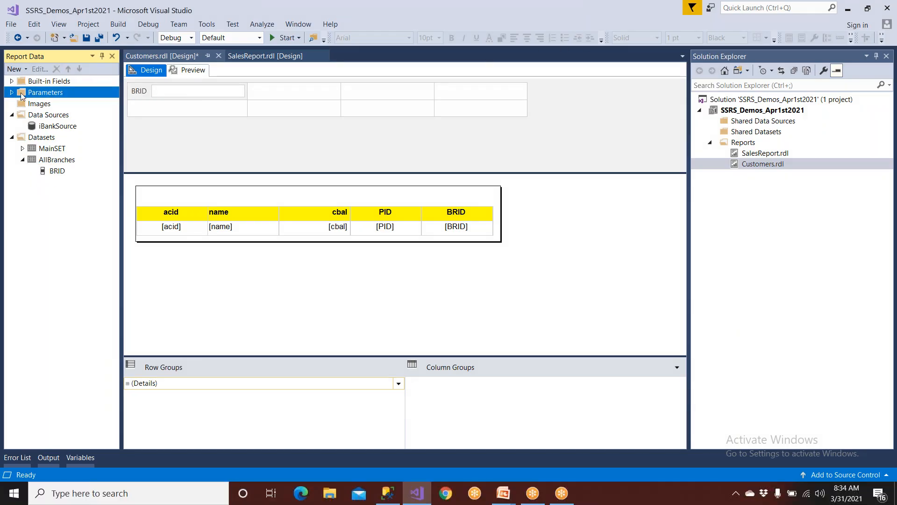
pyautogui.click(388, 493)
pyautogui.click(461, 177)
pyautogui.scroll(3, 525, 187)
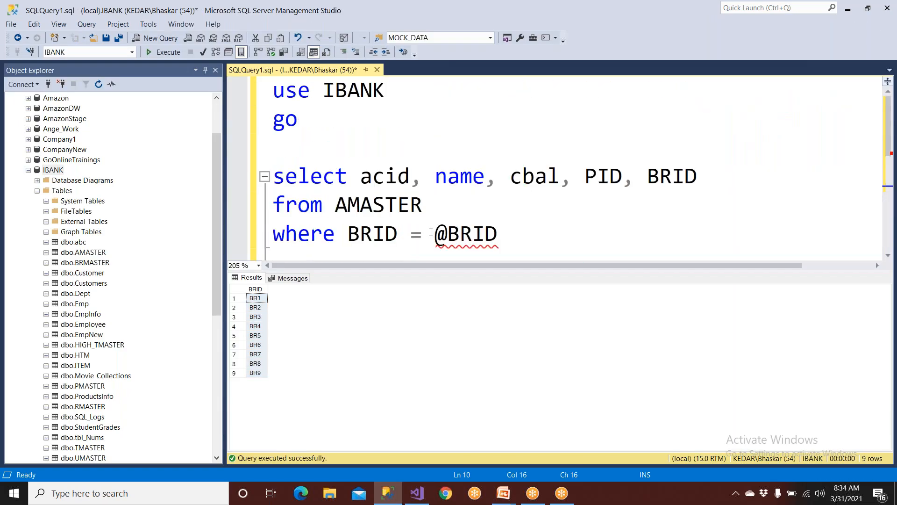
pyautogui.moveTo(431, 232); pyautogui.dragTo(553, 234)
pyautogui.press('alt')
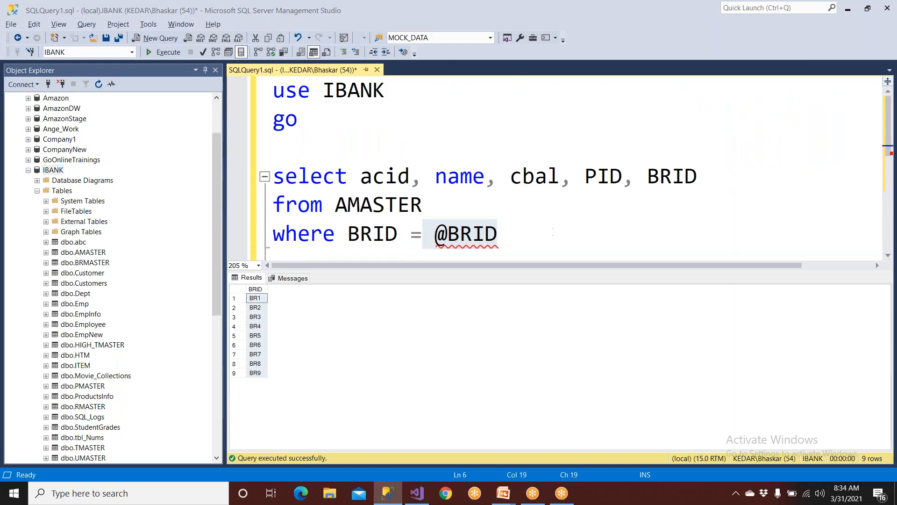
pyautogui.hotkey('alt', 'Tab')
# - Set the BRID parameter's prompt to "Please enter required BranchID" and check it in the Customers report preview
pyautogui.doubleClick(47, 92)
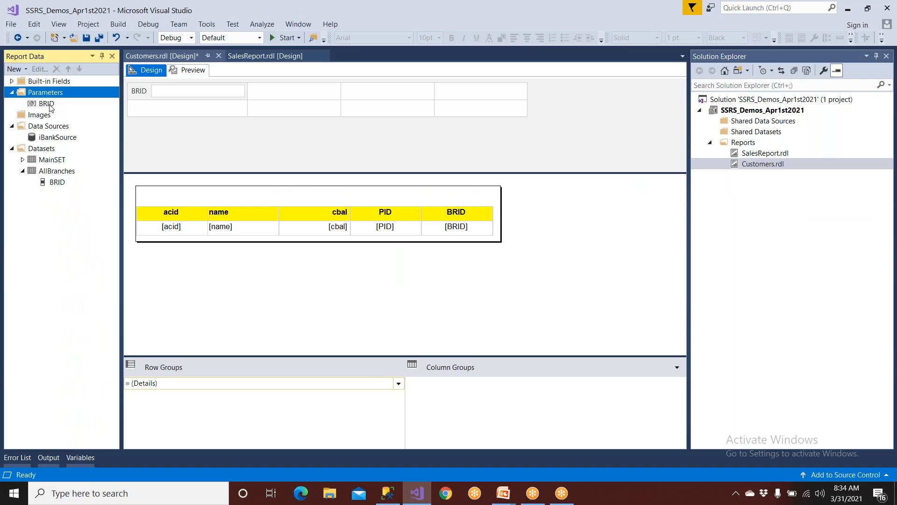
pyautogui.click(47, 104)
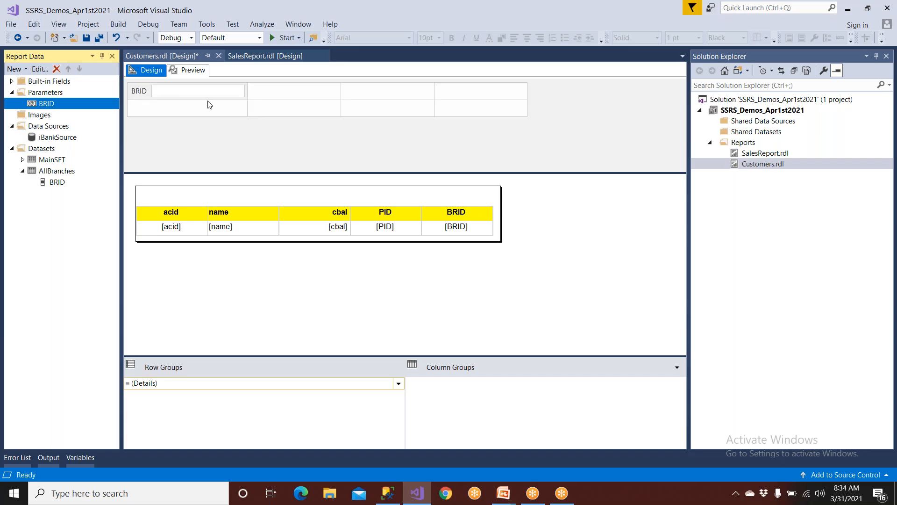
pyautogui.doubleClick(65, 107)
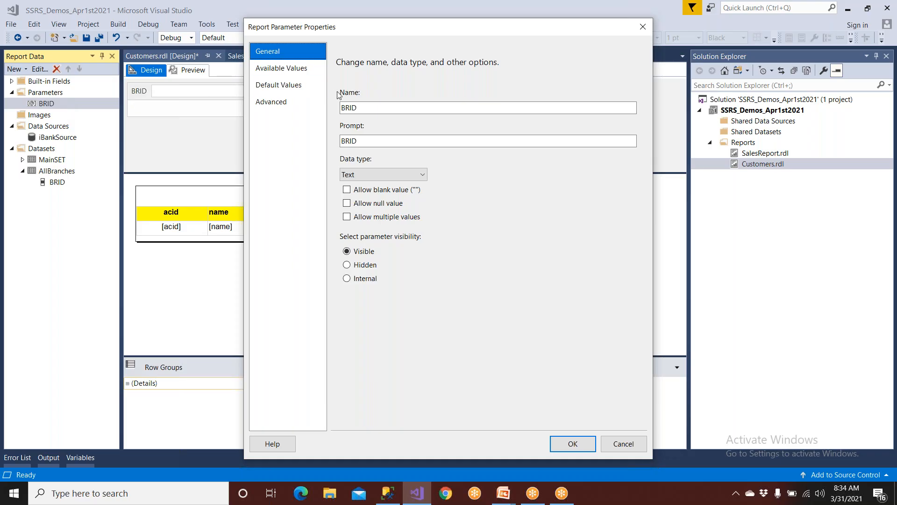
pyautogui.doubleClick(367, 107)
pyautogui.doubleClick(372, 141)
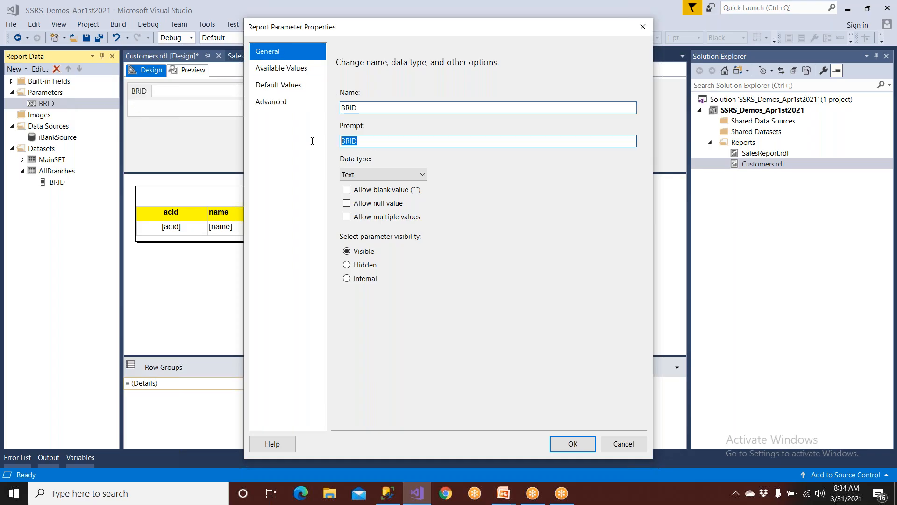
pyautogui.write('Please enter required Branch')
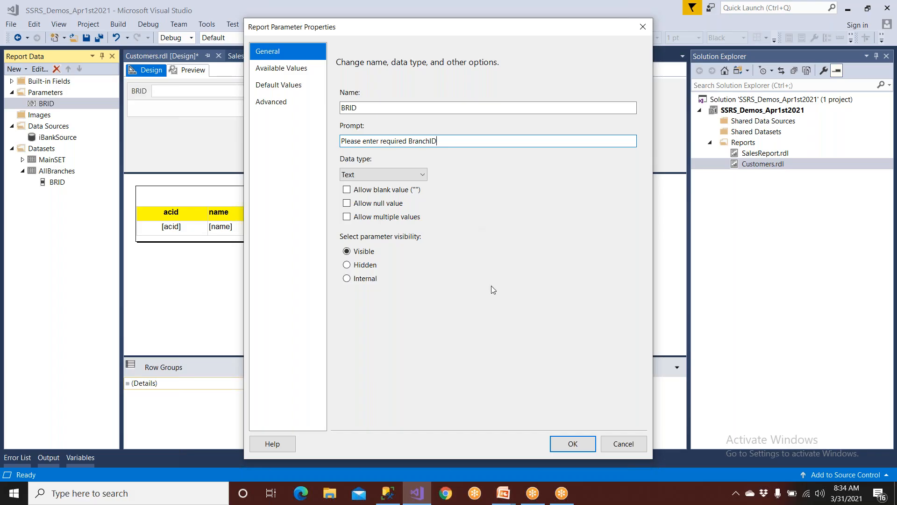
pyautogui.click(566, 442)
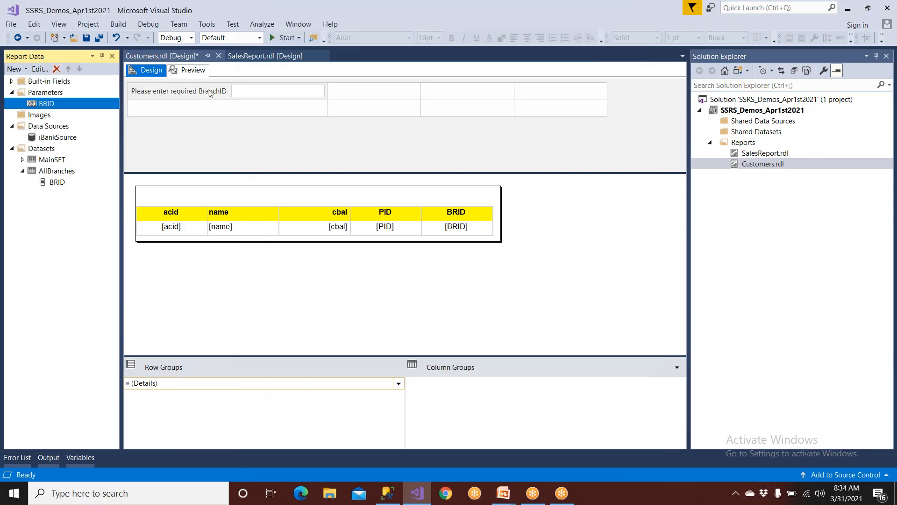
pyautogui.click(199, 72)
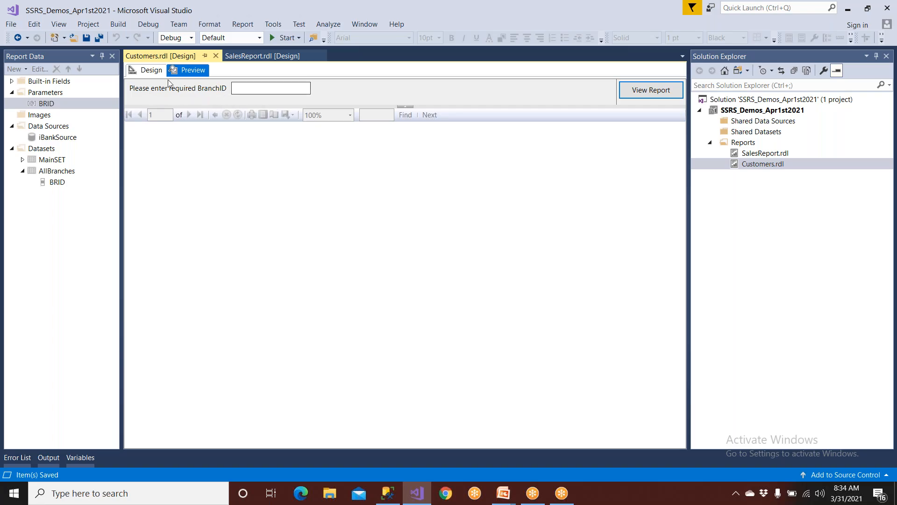
pyautogui.click(151, 72)
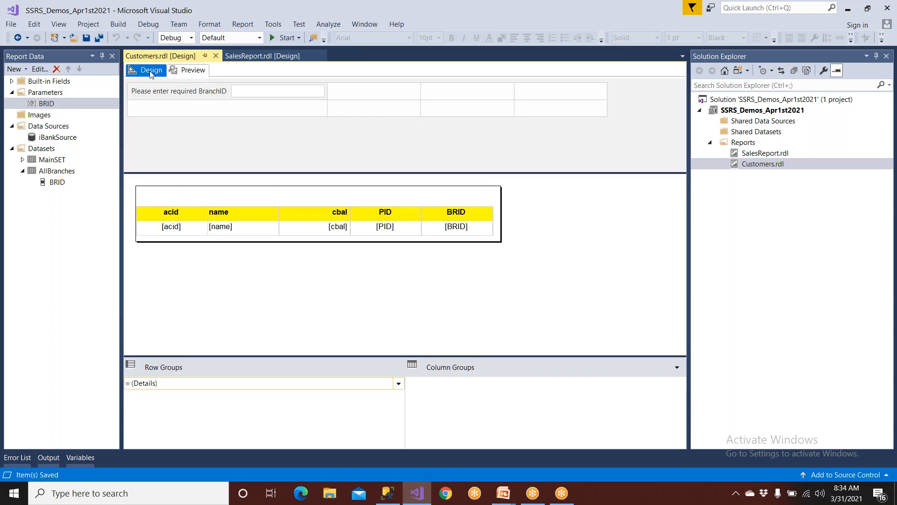
# - Set the BRID parameter to get its available values from a query, using the AllBranches dataset
pyautogui.doubleClick(61, 106)
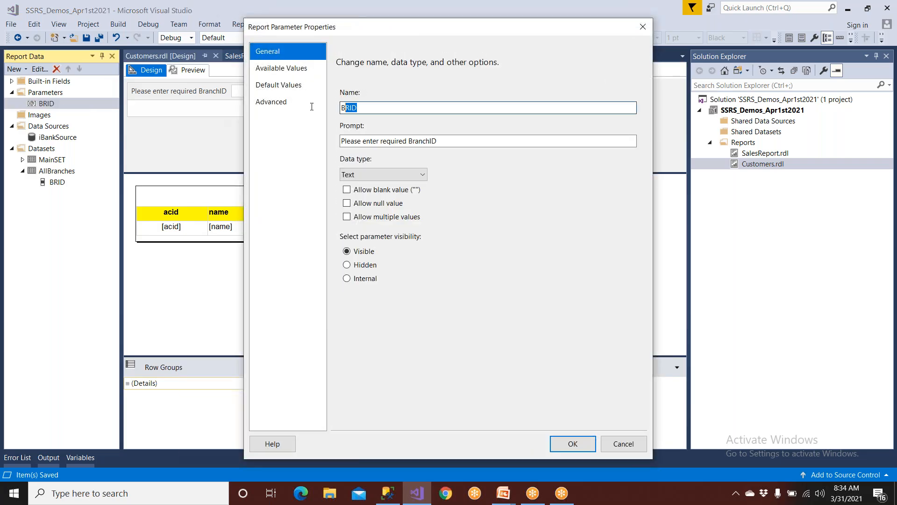
pyautogui.moveTo(460, 140); pyautogui.dragTo(311, 143)
pyautogui.click(285, 69)
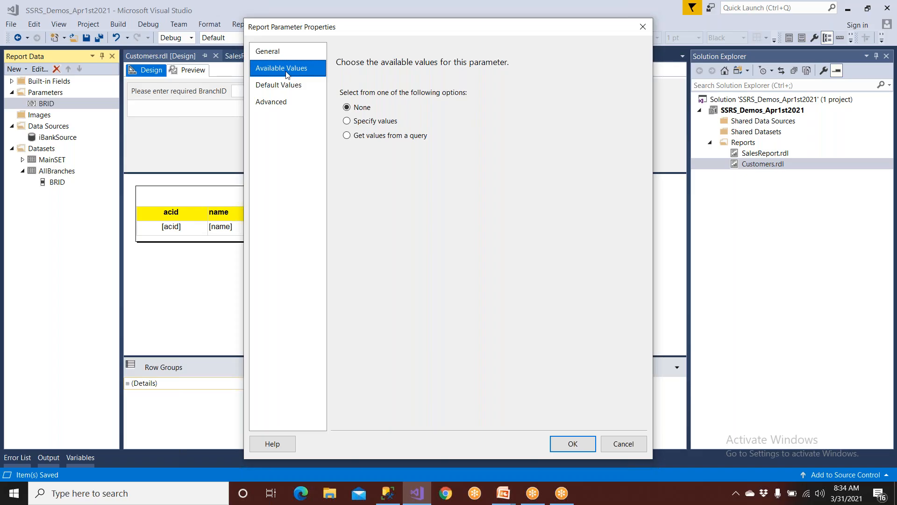
pyautogui.click(372, 138)
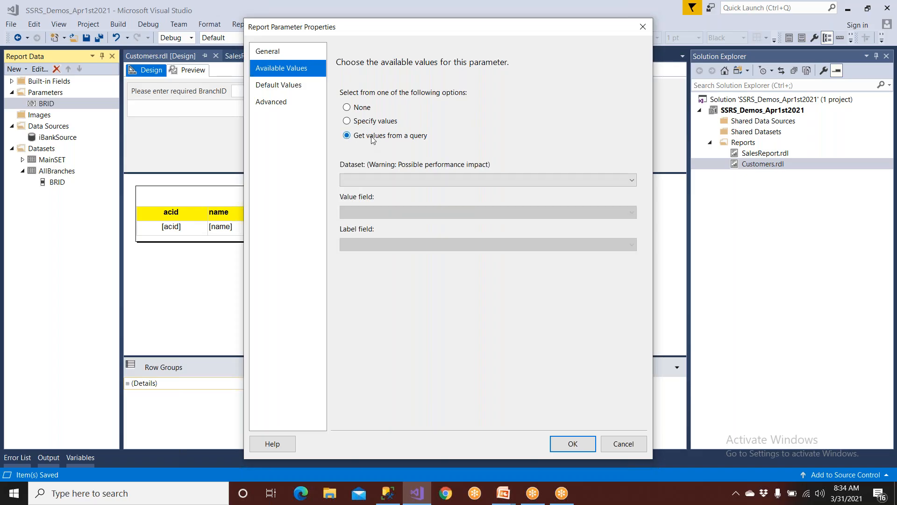
pyautogui.click(378, 181)
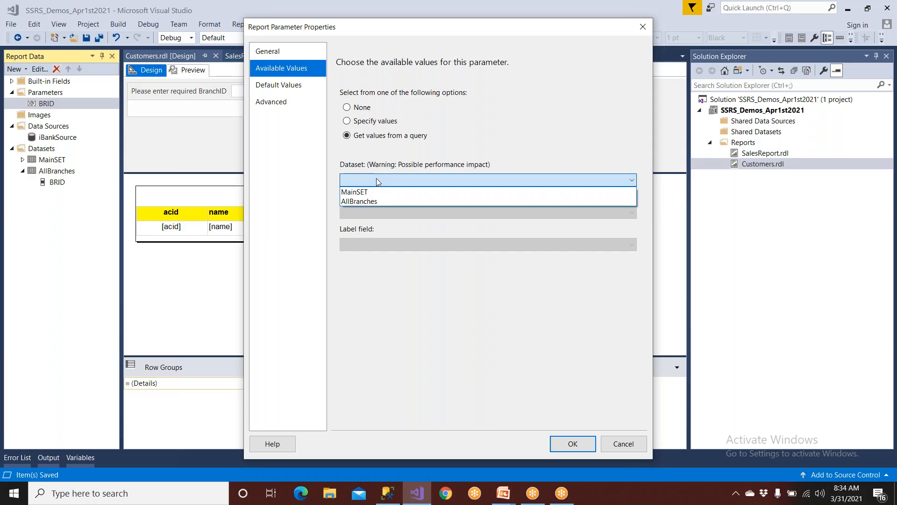
pyautogui.click(376, 199)
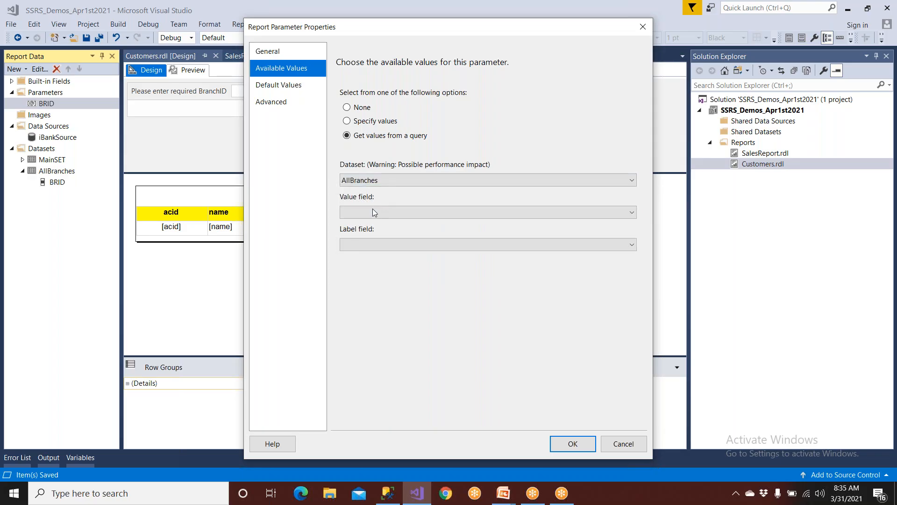
# - Use BRID as both the value field and the label field for the parameter's available values, and save the report
pyautogui.click(373, 213)
pyautogui.click(372, 223)
pyautogui.click(377, 245)
pyautogui.click(377, 257)
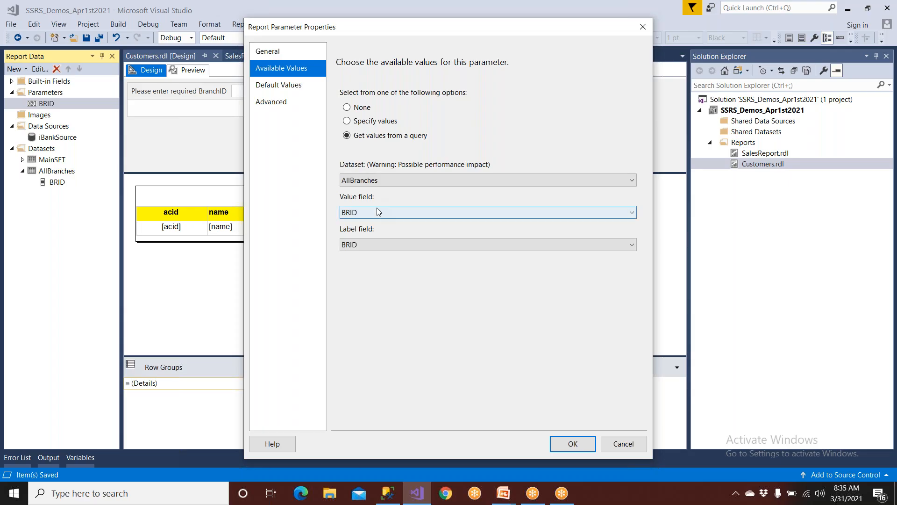
pyautogui.click(377, 208)
pyautogui.click(377, 208)
pyautogui.click(374, 242)
pyautogui.click(374, 243)
pyautogui.click(572, 444)
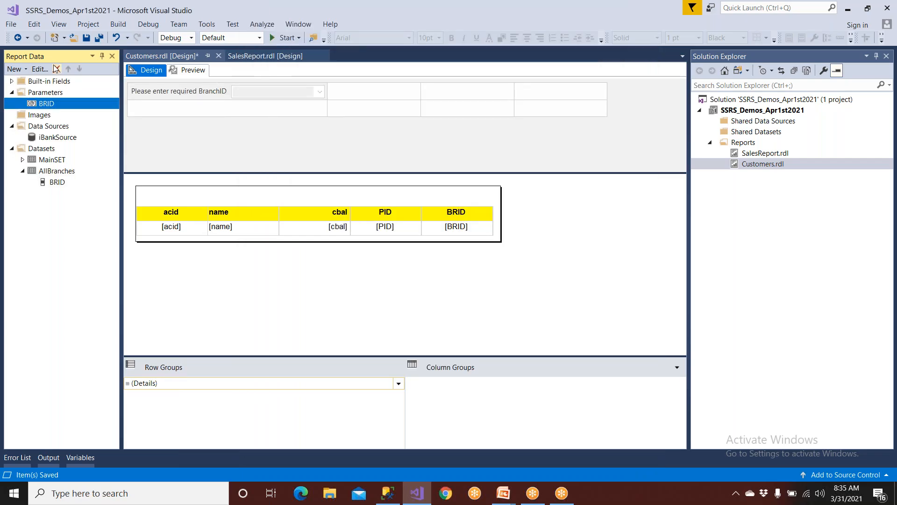
pyautogui.click(86, 39)
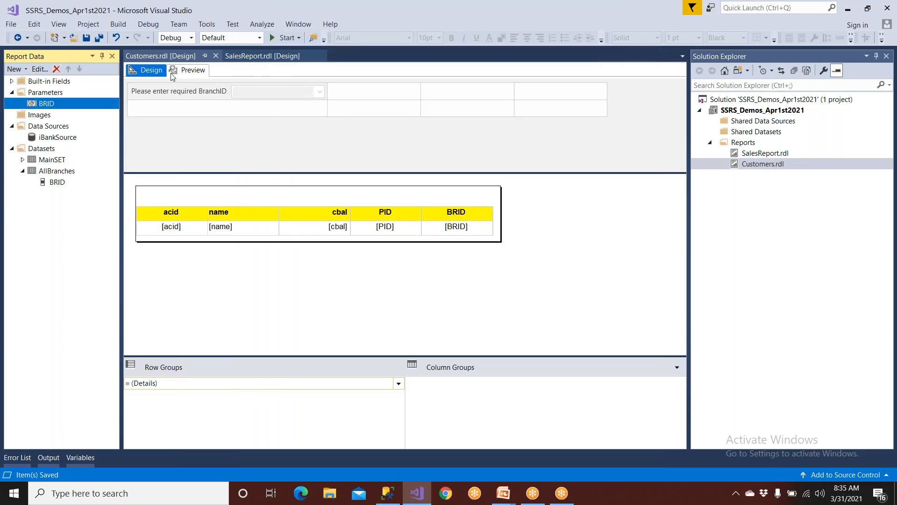
# - Preview the branch list, compare it with the AllBranches query in SQL Server Management Studio, and return to Visual Studio
pyautogui.click(192, 73)
pyautogui.click(246, 89)
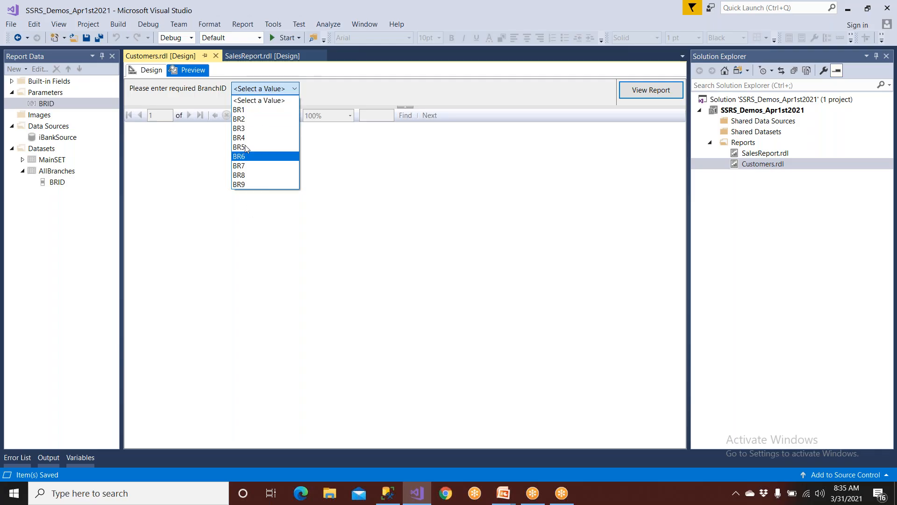
pyautogui.click(388, 495)
pyautogui.click(373, 204)
pyautogui.scroll(-1, 377, 222)
pyautogui.scroll(-1, 379, 221)
pyautogui.moveTo(685, 175); pyautogui.dragTo(273, 176)
pyautogui.click(176, 55)
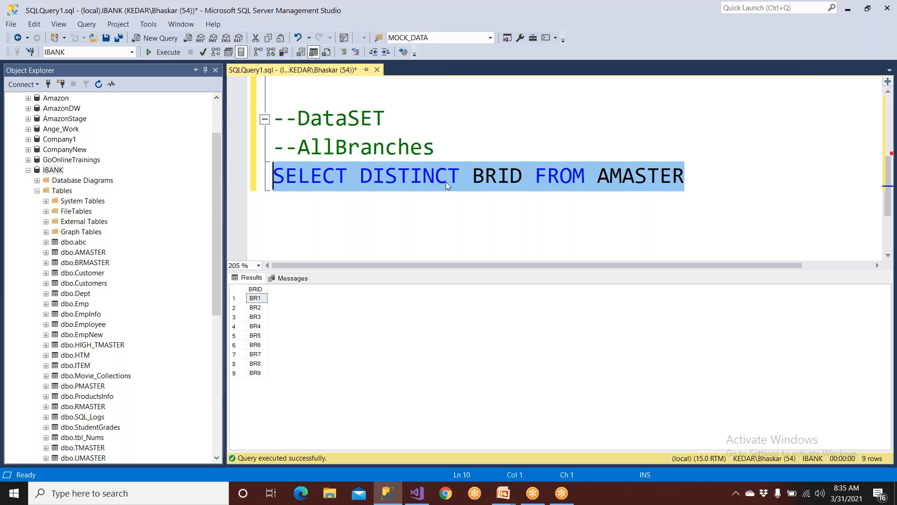
pyautogui.click(417, 493)
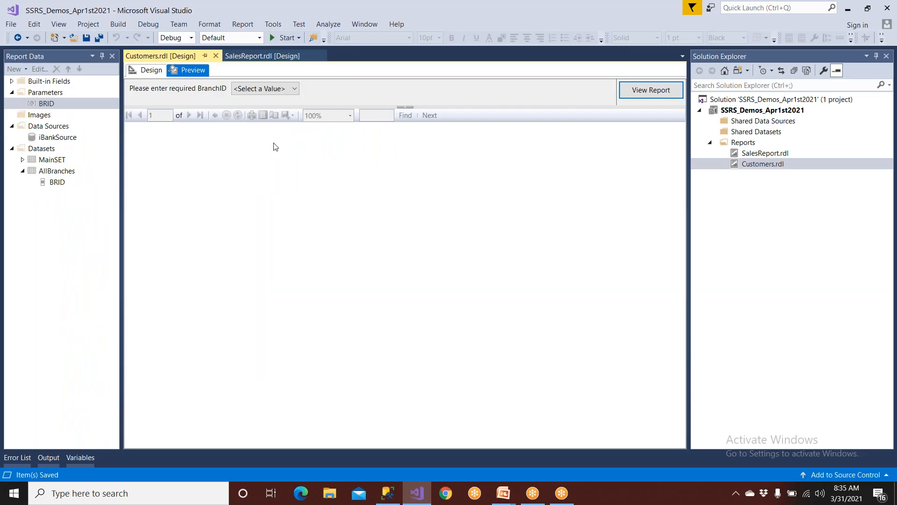
# - Run the Customers report preview for branch BR4 and for branch BR9
pyautogui.click(275, 90)
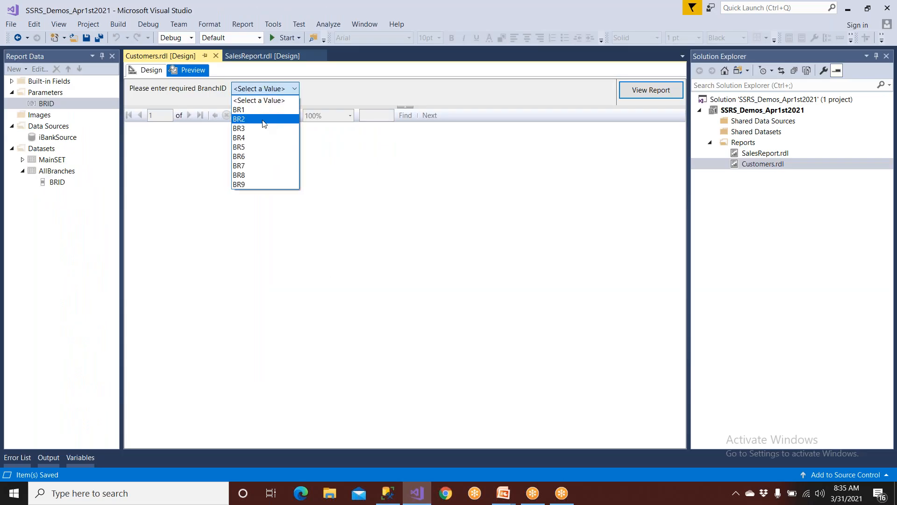
pyautogui.click(261, 138)
pyautogui.click(643, 91)
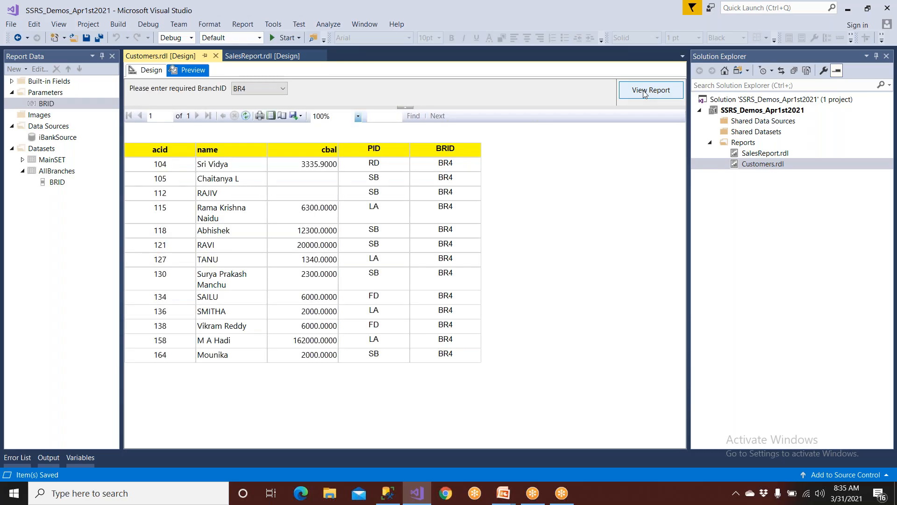
pyautogui.click(239, 89)
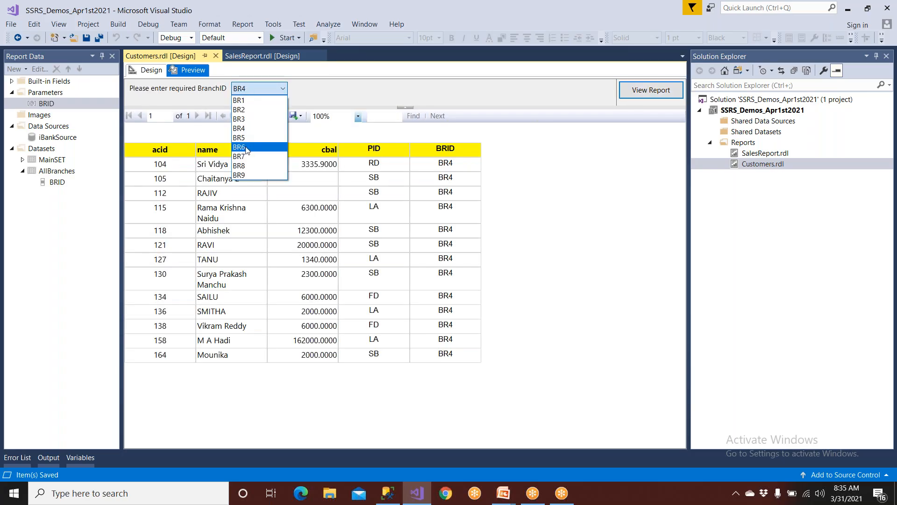
pyautogui.click(248, 175)
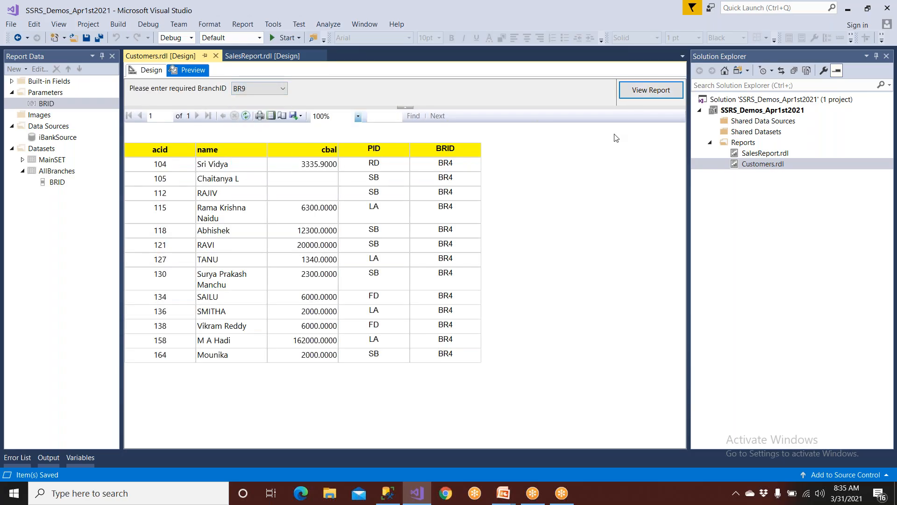
pyautogui.click(640, 90)
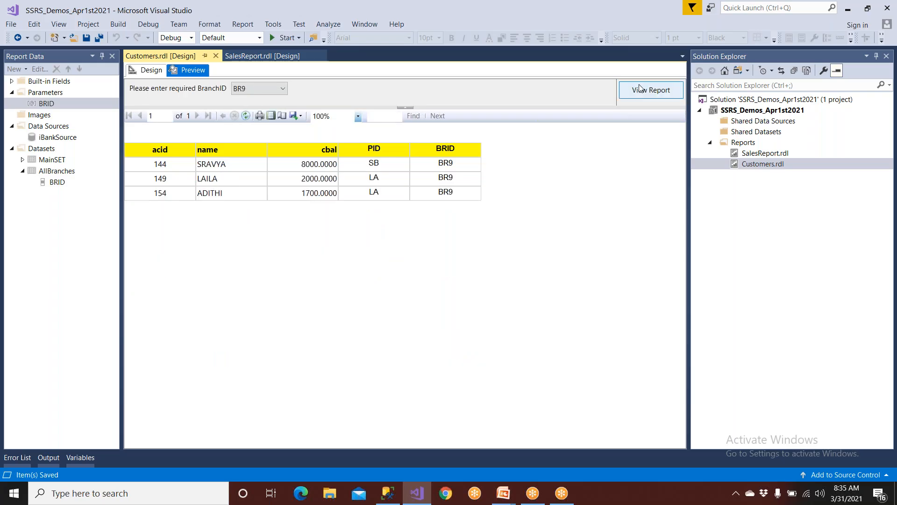
# - Run the Customers report for branch BR6 and export it to the Desktop as a PDF named Customers
pyautogui.click(253, 88)
pyautogui.click(255, 147)
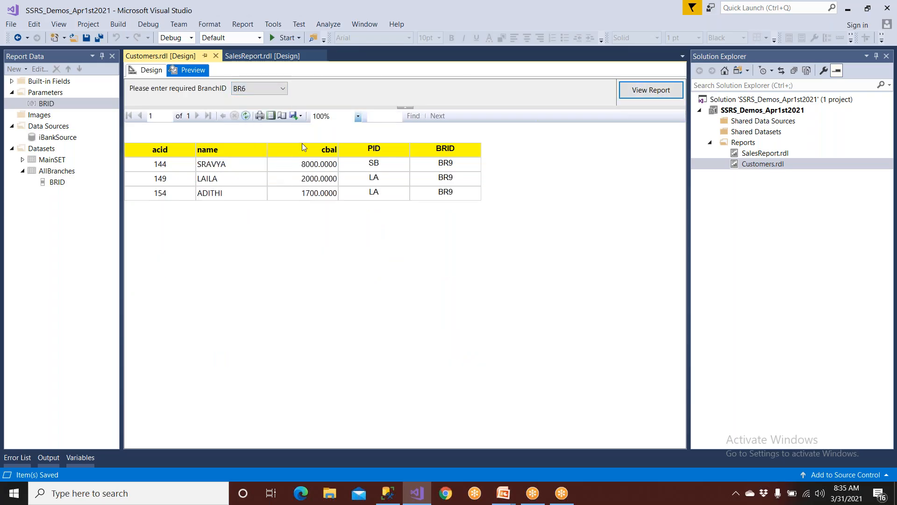
pyautogui.click(646, 93)
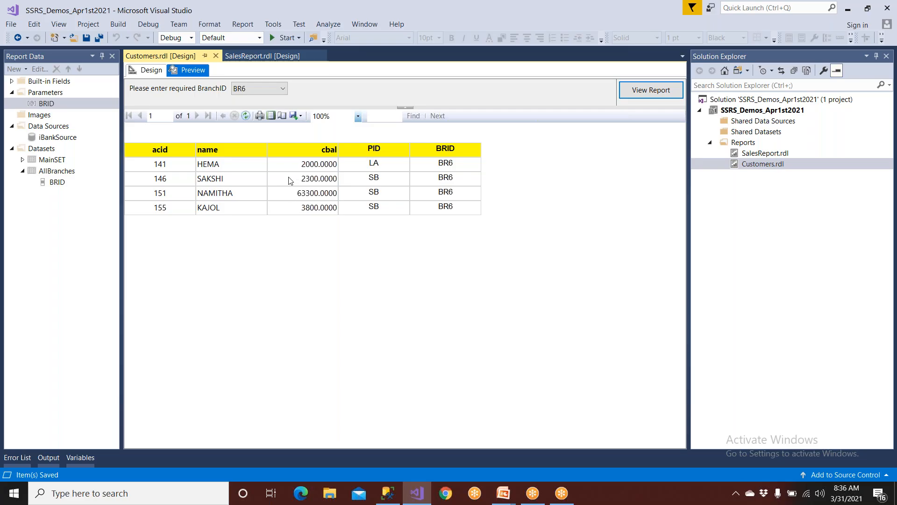
pyautogui.click(301, 116)
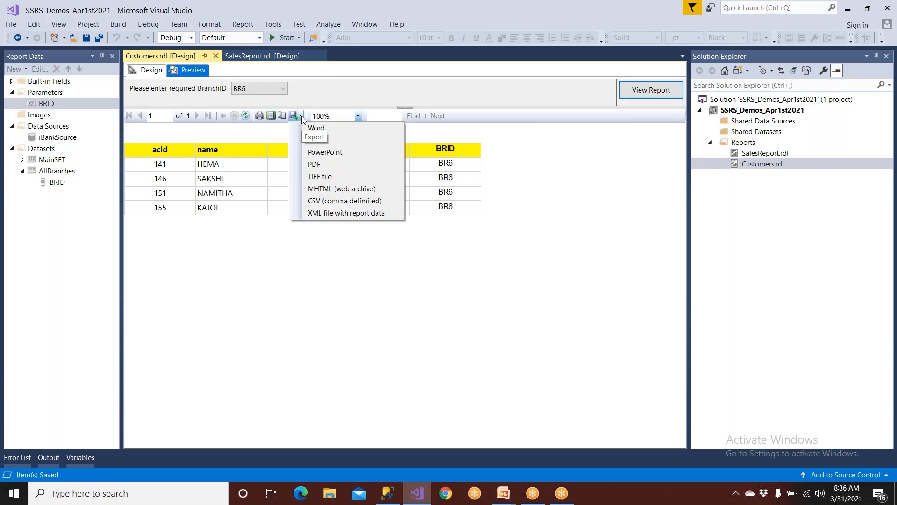
pyautogui.click(323, 165)
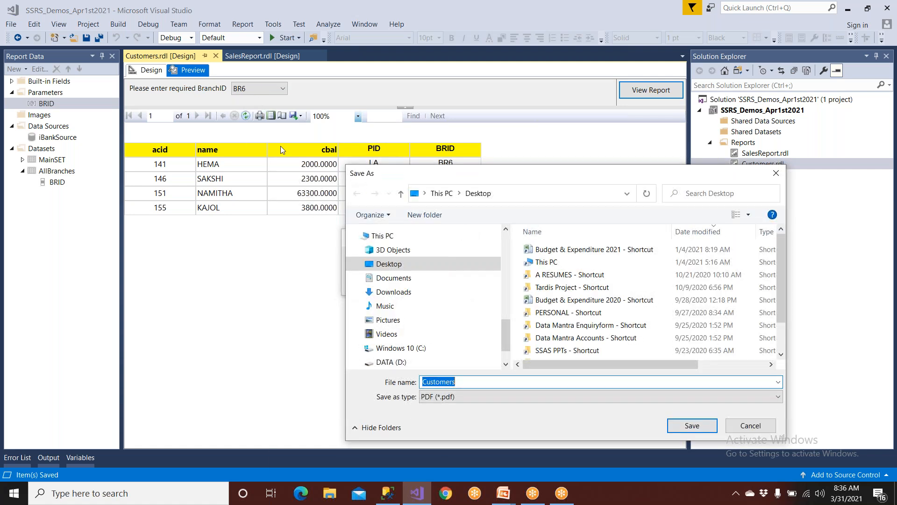
pyautogui.click(692, 425)
# - Leave the slide show for the Windows desktop and open the exported Customers PDF in Adobe Reader
pyautogui.click(895, 493)
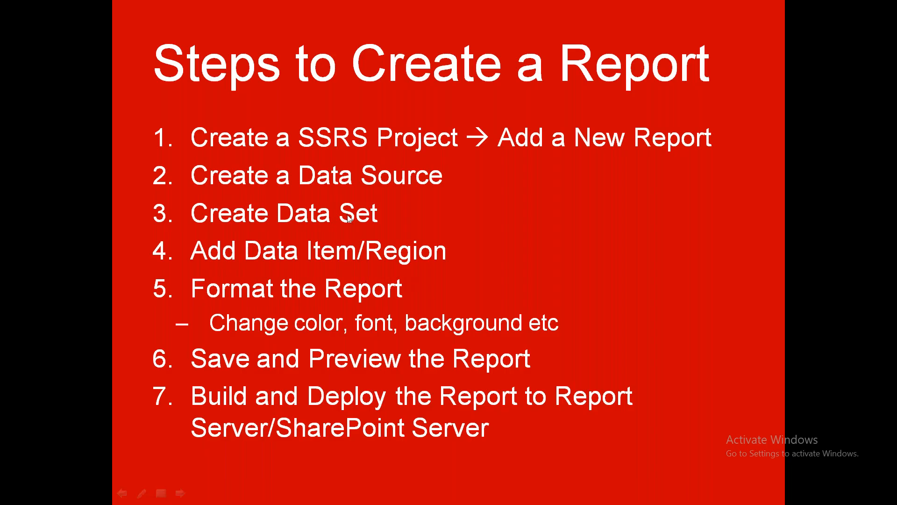
pyautogui.press('Right')
pyautogui.click(363, 200)
pyautogui.click(364, 200)
pyautogui.click(363, 199)
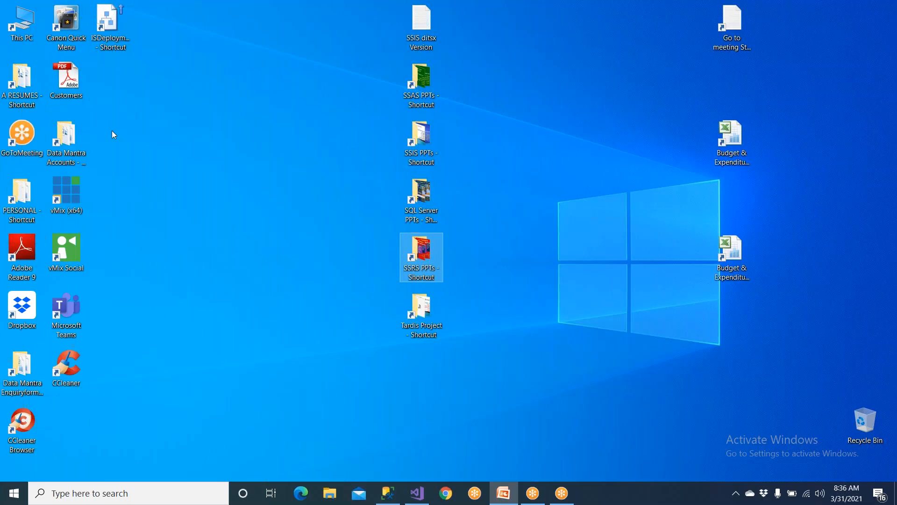
pyautogui.click(71, 92)
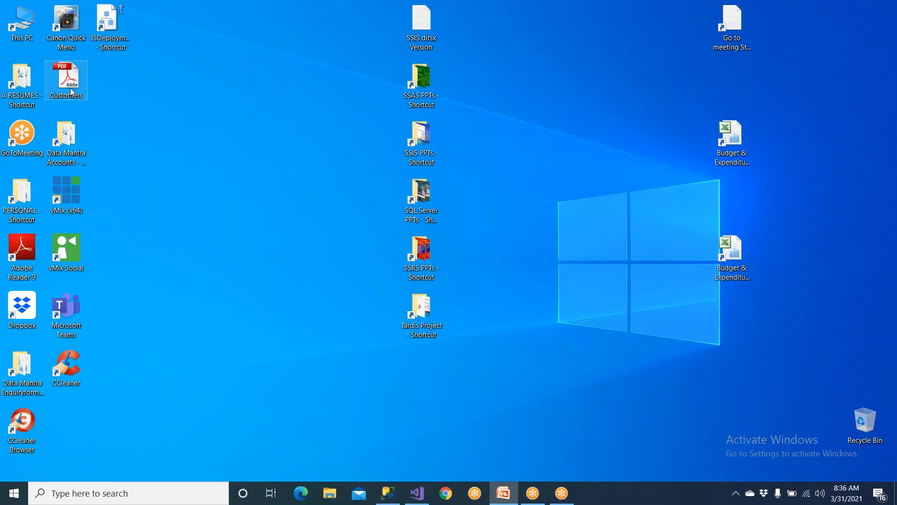
pyautogui.doubleClick(71, 88)
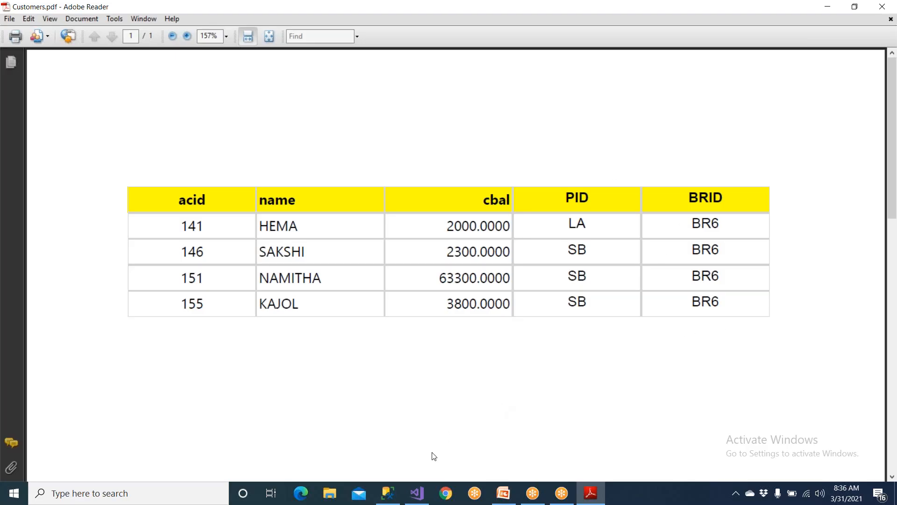
# - Switch back to Visual Studio and run the Customers report preview for branch BR7
pyautogui.click(416, 496)
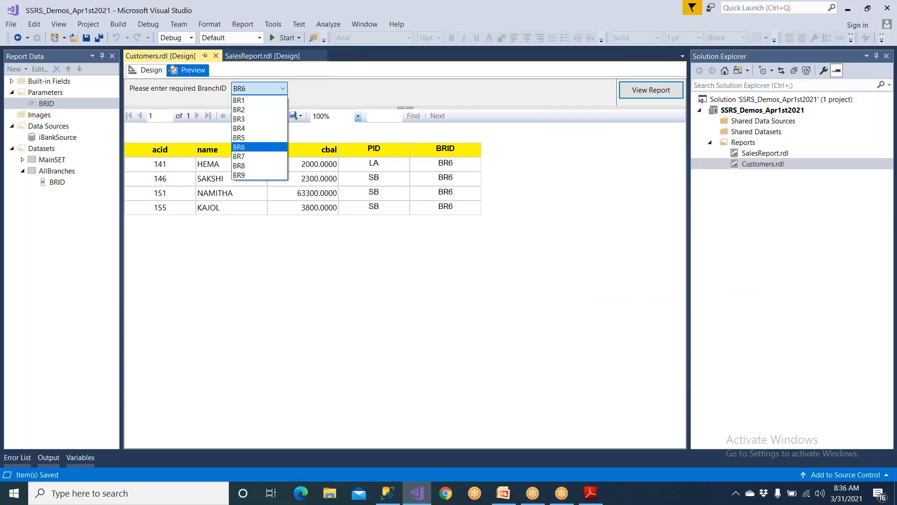
pyautogui.click(247, 156)
pyautogui.click(640, 89)
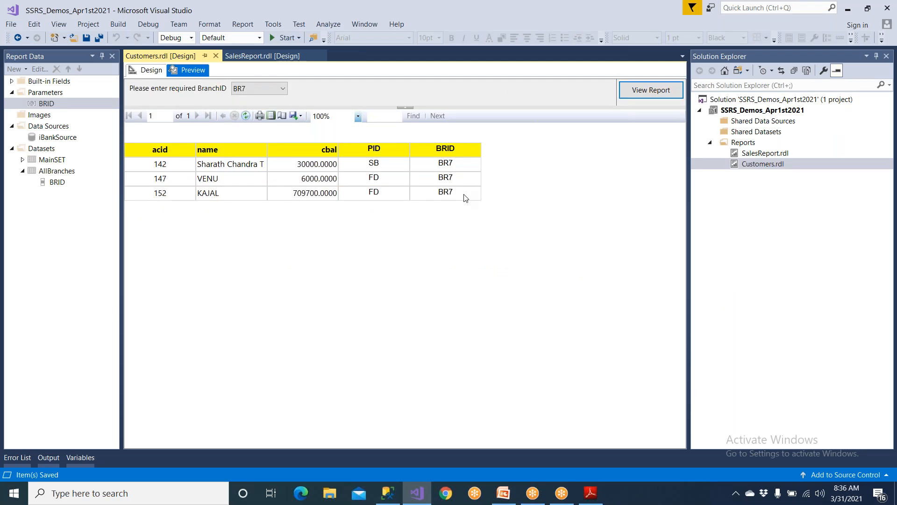
# - Review and close the exported Customers PDF, and run the report preview for branch BR8
pyautogui.click(591, 493)
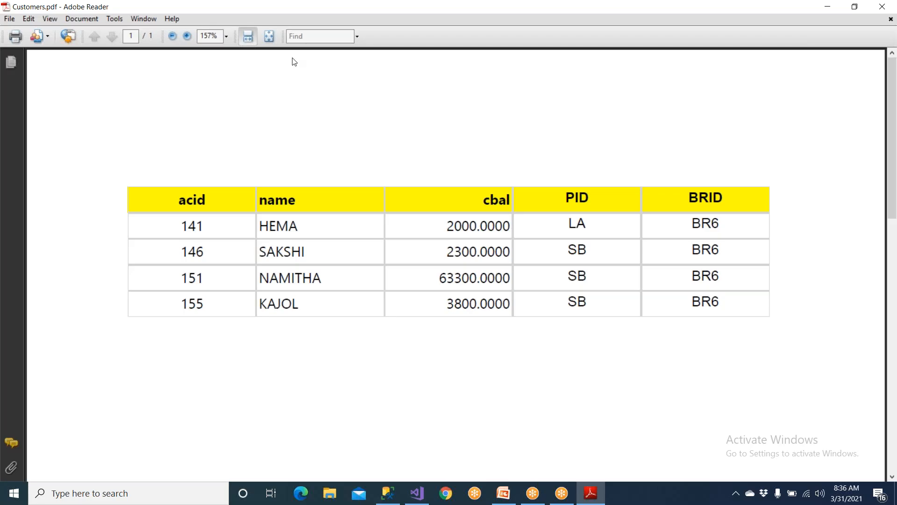
pyautogui.click(882, 7)
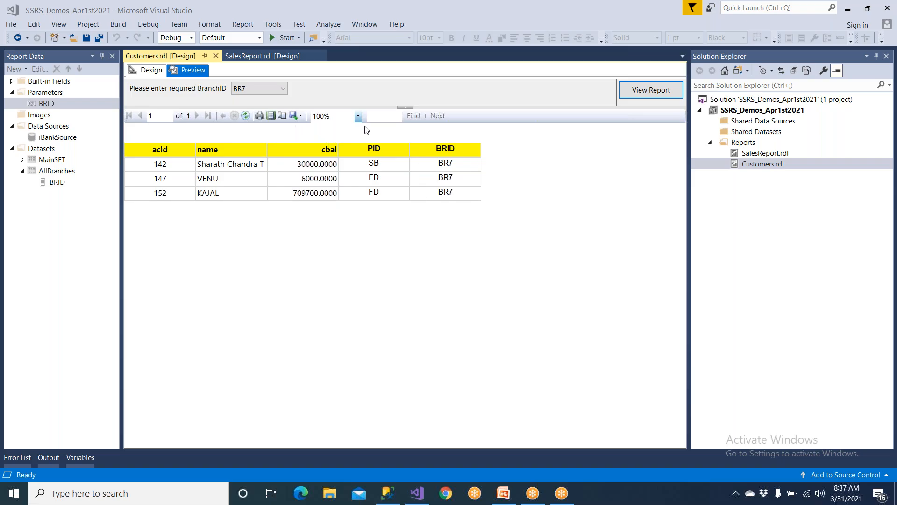
pyautogui.click(257, 88)
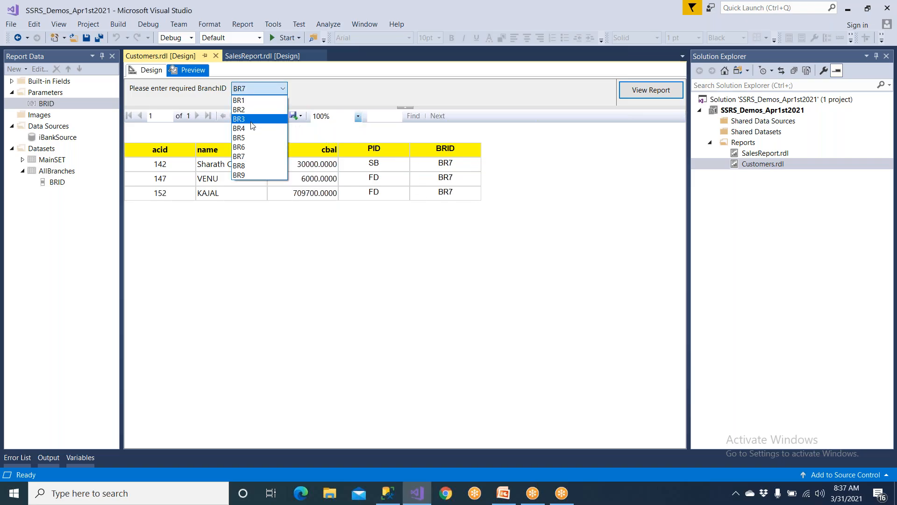
pyautogui.click(252, 165)
pyautogui.click(652, 92)
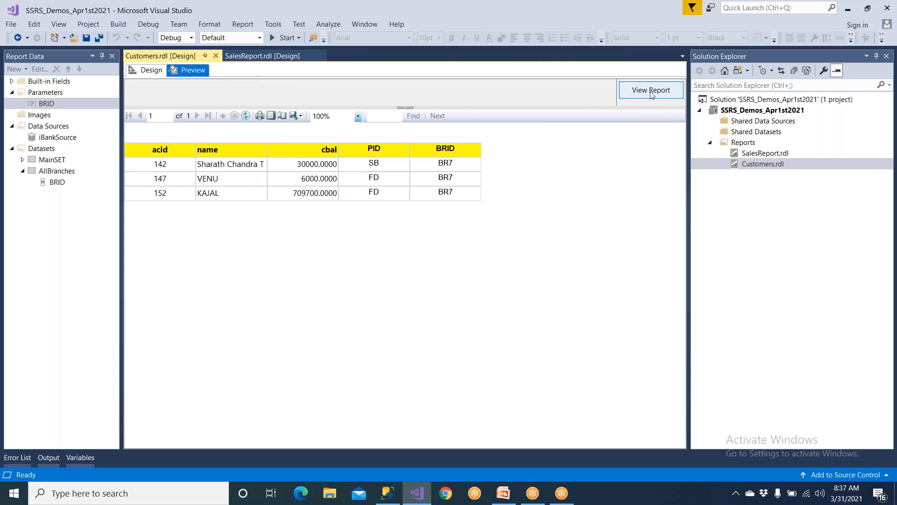
pyautogui.click(388, 497)
pyautogui.click(400, 231)
pyautogui.scroll(3, 403, 234)
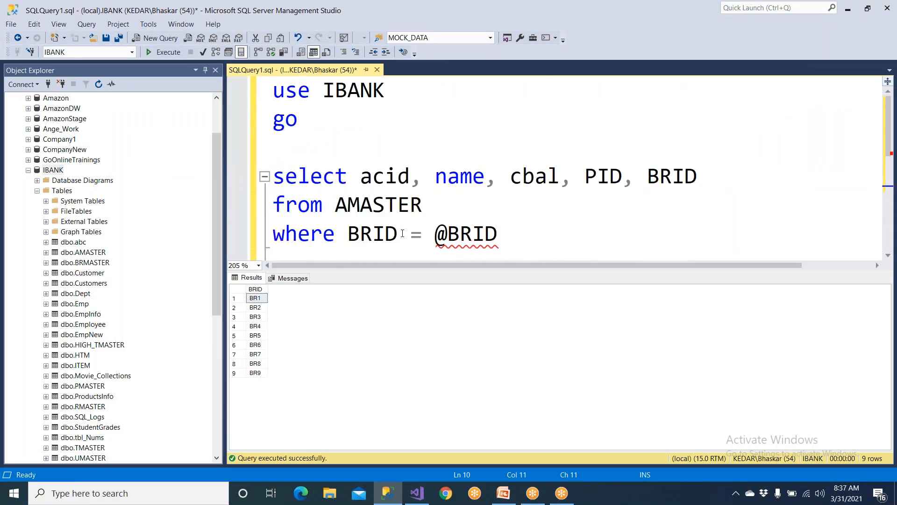
pyautogui.hotkey('ctrl', 'r')
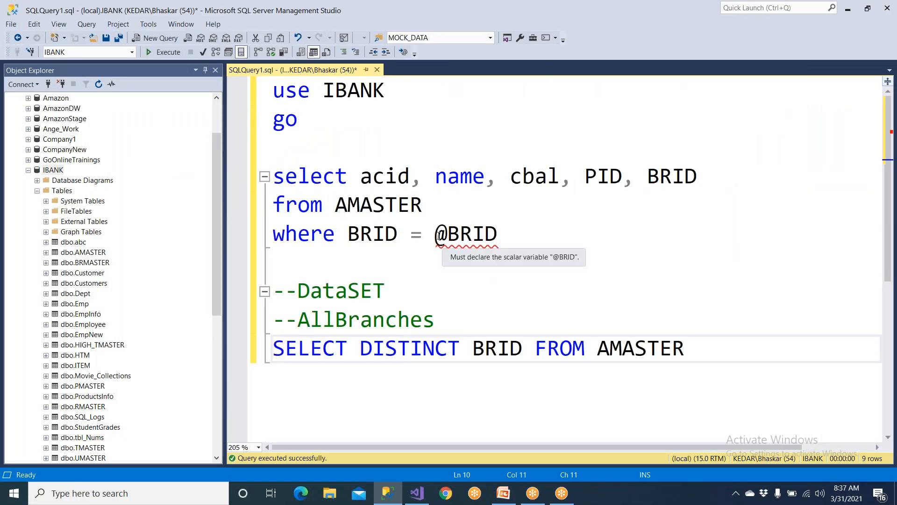
pyautogui.doubleClick(446, 234)
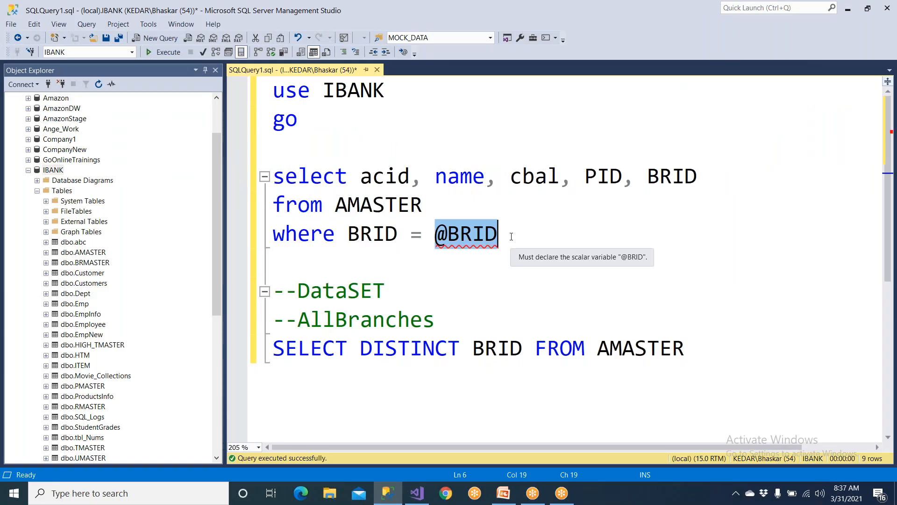
pyautogui.hotkey('alt', 'Tab')
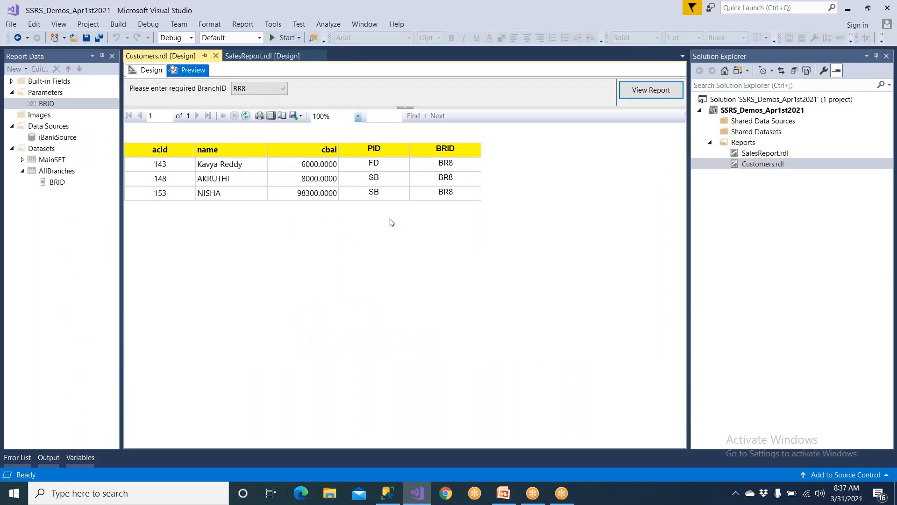
# - Return the Customers report to design view and allow multiple values for the BRID parameter
pyautogui.click(260, 90)
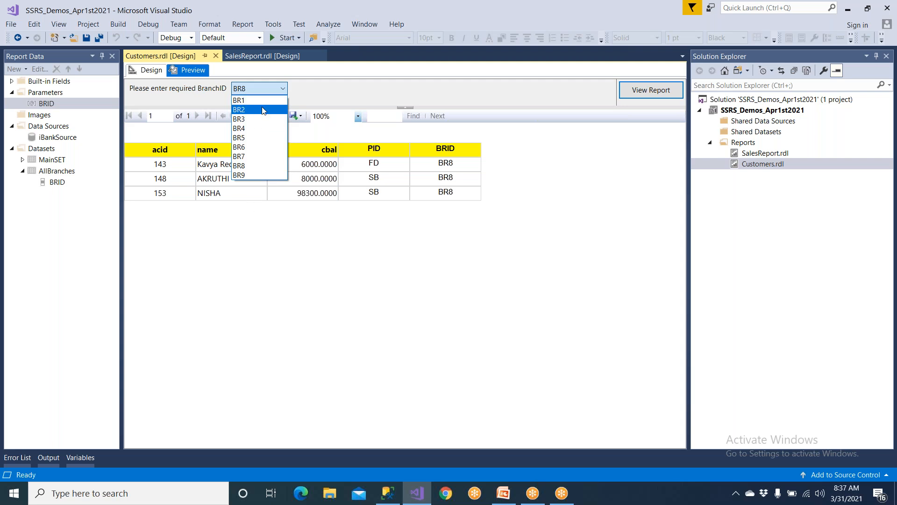
pyautogui.click(152, 74)
pyautogui.click(151, 75)
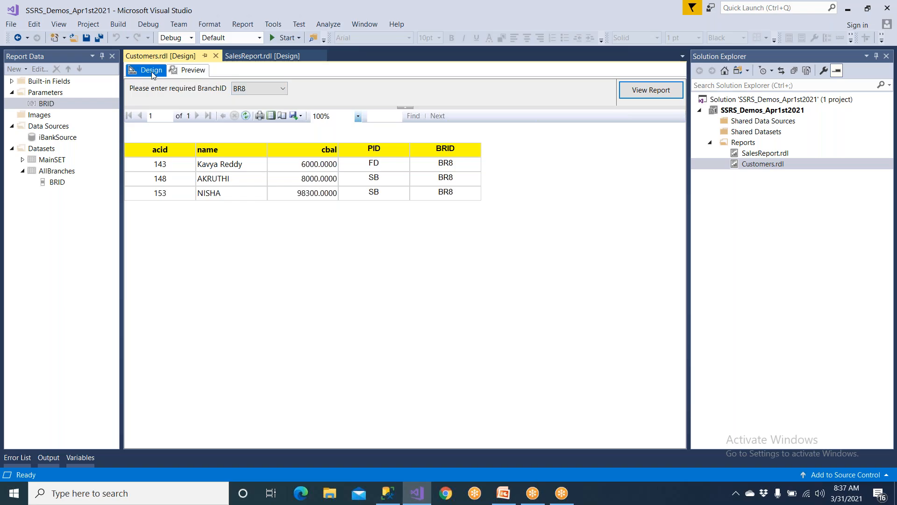
pyautogui.doubleClick(47, 104)
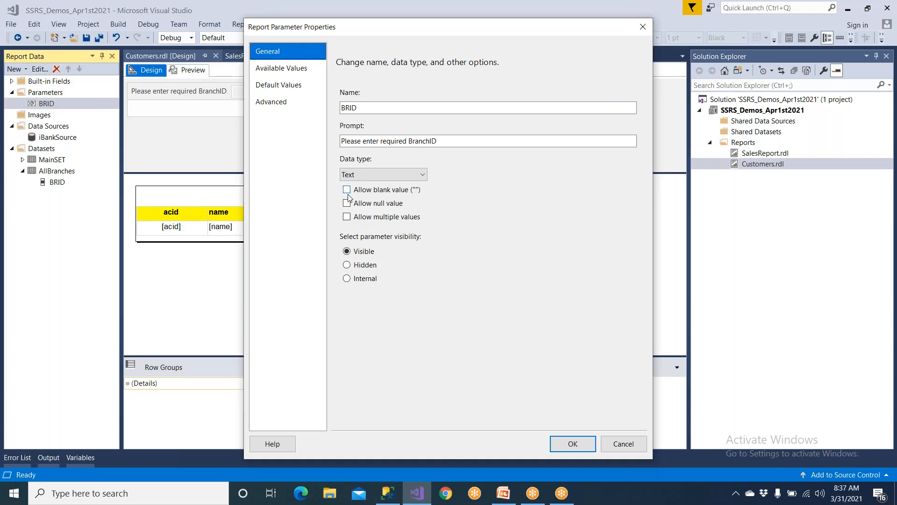
pyautogui.click(346, 216)
pyautogui.click(586, 444)
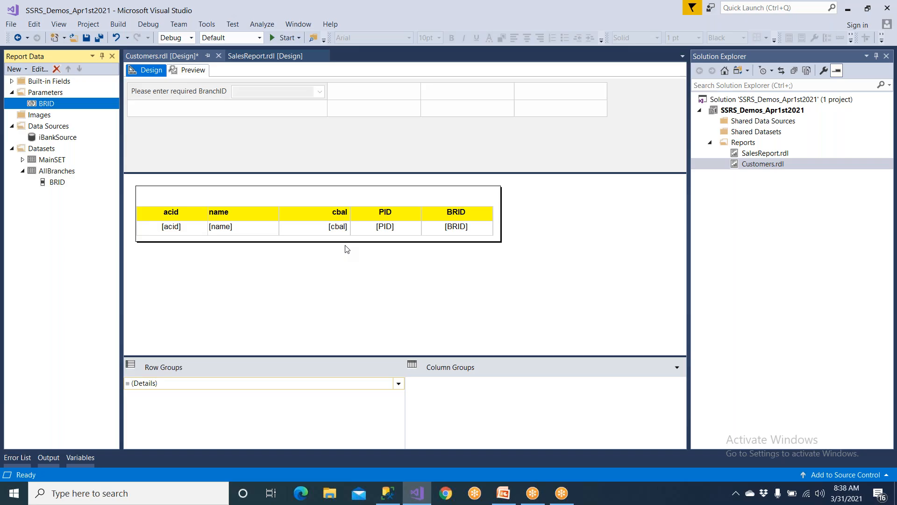
# - Preview the Customers report and select branches BR1, BR2 and BR4 for the BRID parameter
pyautogui.click(197, 70)
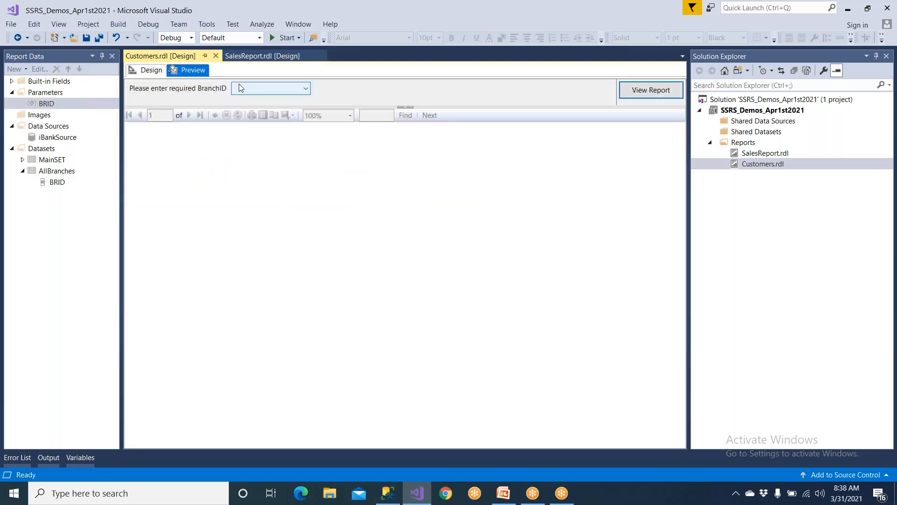
pyautogui.click(251, 88)
pyautogui.click(239, 112)
pyautogui.click(240, 121)
pyautogui.click(243, 142)
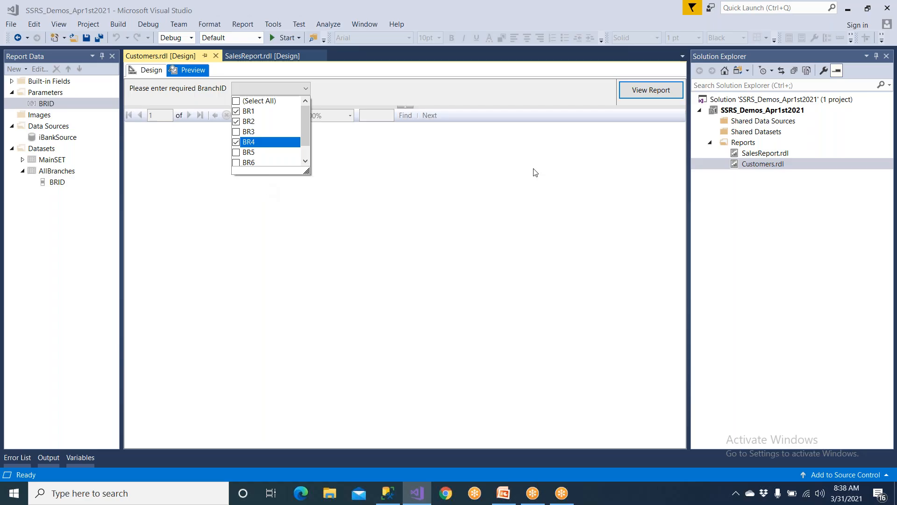
# - Run the Customers report preview for branches BR1, BR2 and BR4
pyautogui.click(645, 89)
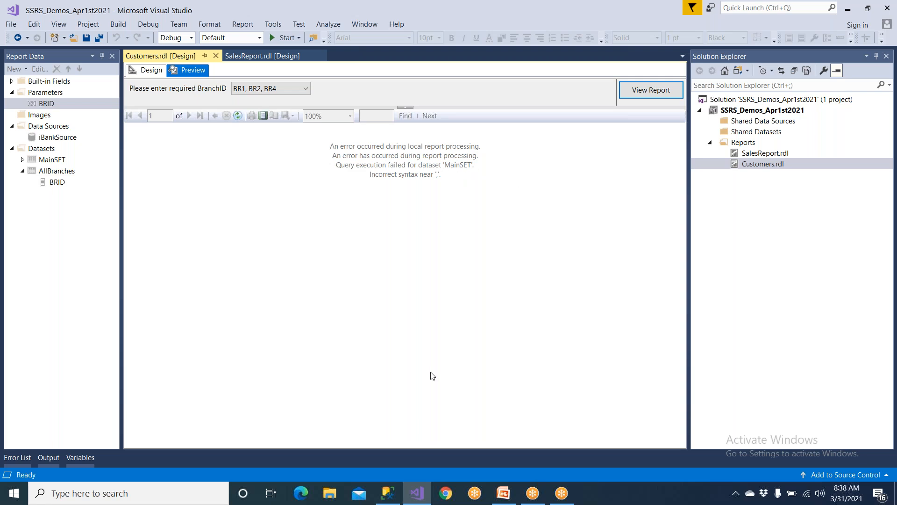
pyautogui.click(388, 493)
pyautogui.click(478, 254)
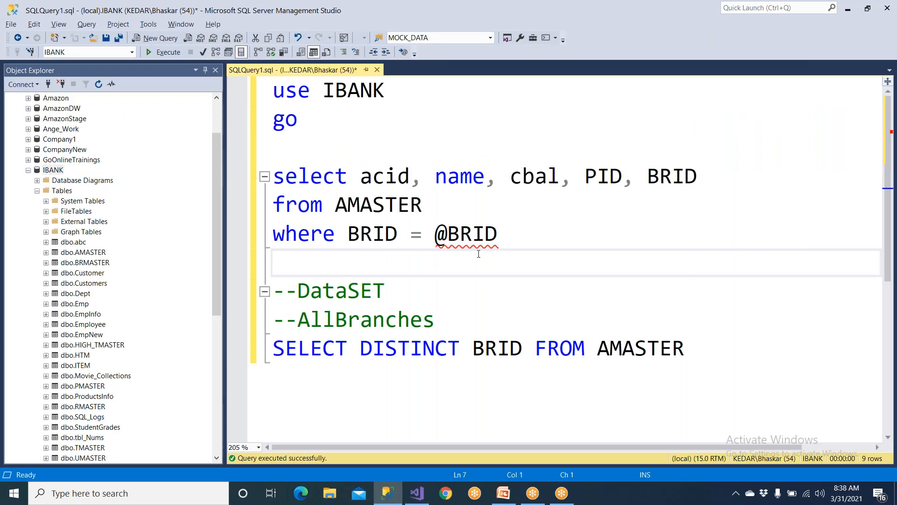
pyautogui.moveTo(434, 235); pyautogui.dragTo(500, 235)
pyautogui.moveTo(411, 235); pyautogui.dragTo(419, 240)
pyautogui.write('in ')
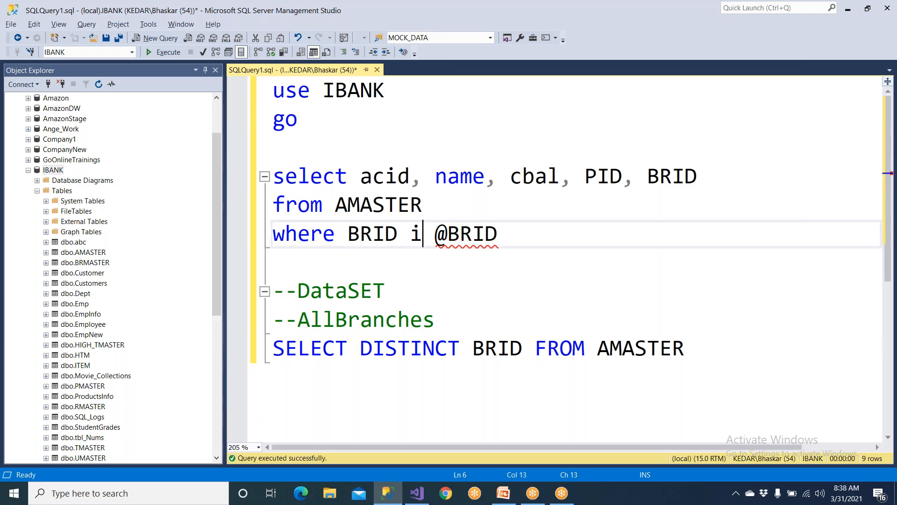
pyautogui.write('(')
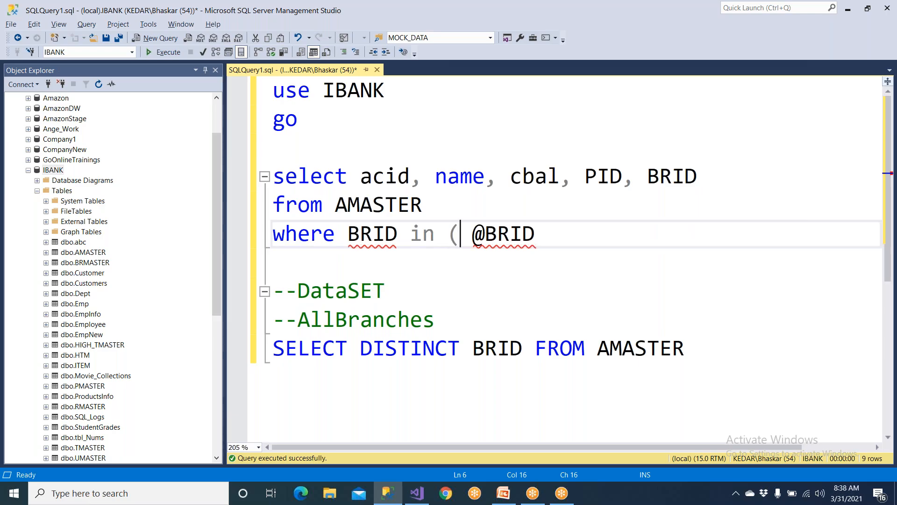
pyautogui.press('Delete')
pyautogui.press('Right')
pyautogui.press('Right')
pyautogui.press('Right')
pyautogui.press('Right')
pyautogui.press('Right')
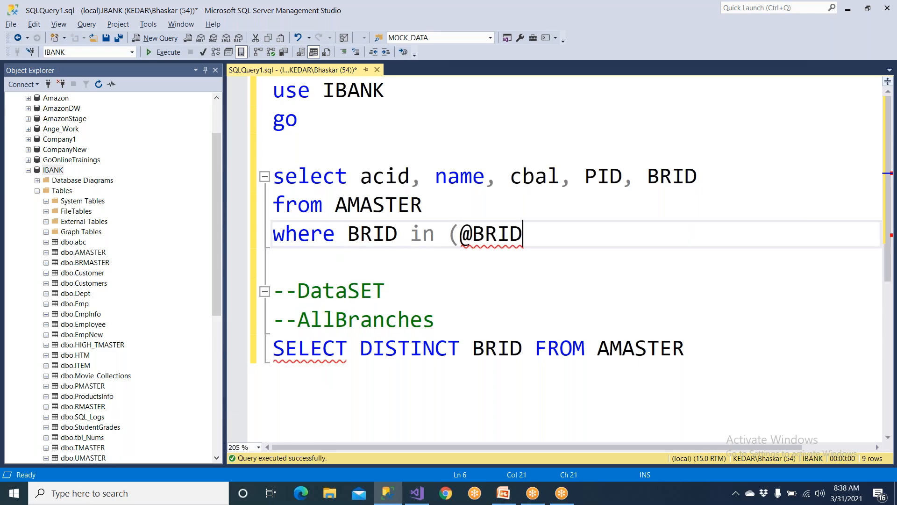
pyautogui.write(')')
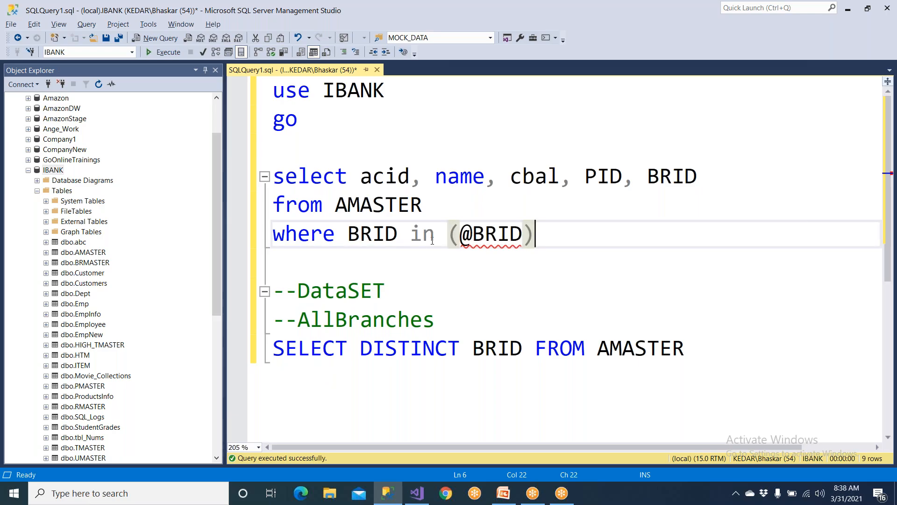
# - Copy the three-line AMASTER select statement, including its where clause
pyautogui.moveTo(461, 236); pyautogui.dragTo(518, 235)
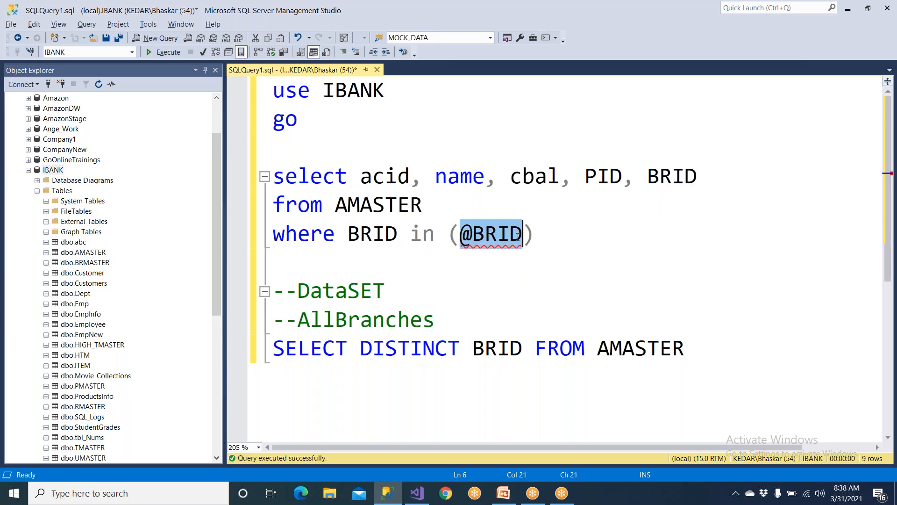
pyautogui.moveTo(412, 237); pyautogui.dragTo(424, 236)
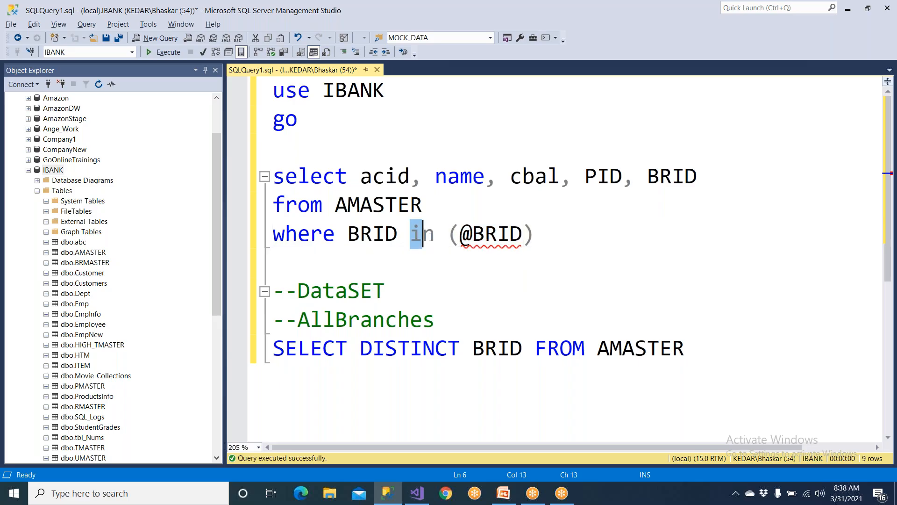
pyautogui.moveTo(538, 239); pyautogui.dragTo(271, 178)
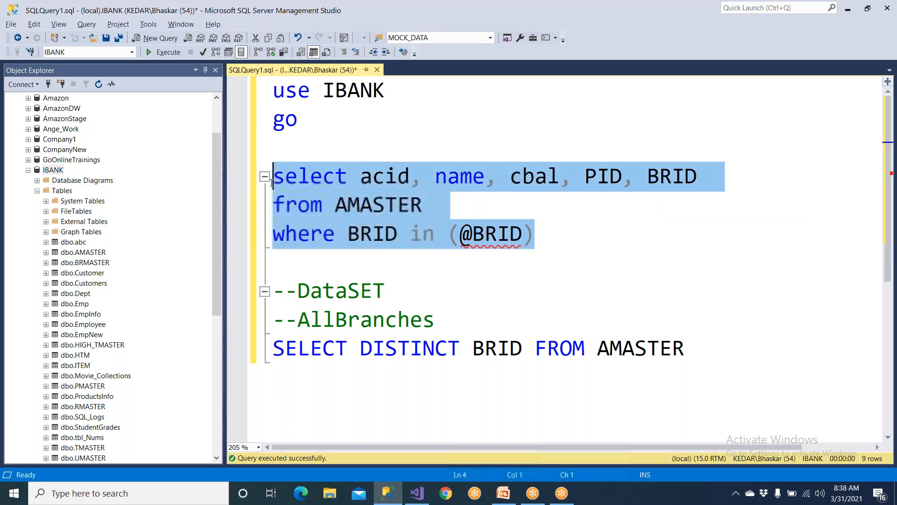
pyautogui.rightClick(310, 196)
pyautogui.click(334, 219)
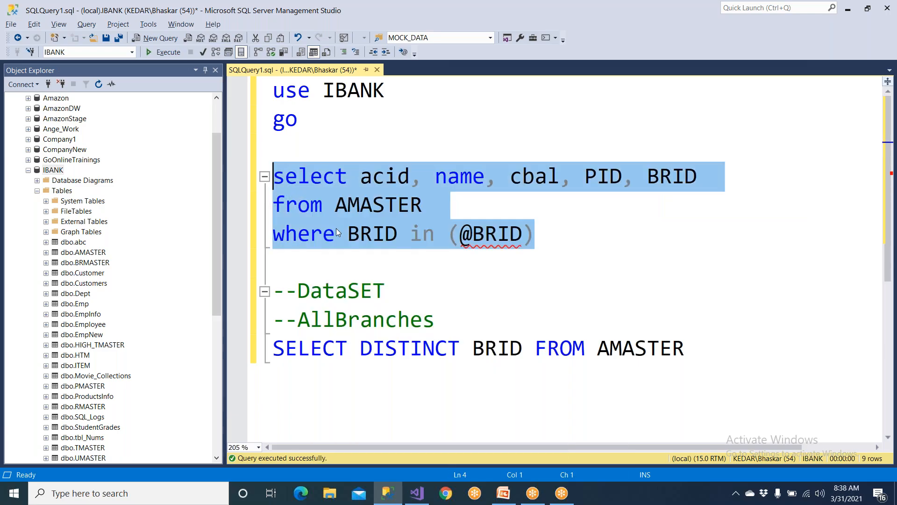
pyautogui.click(416, 493)
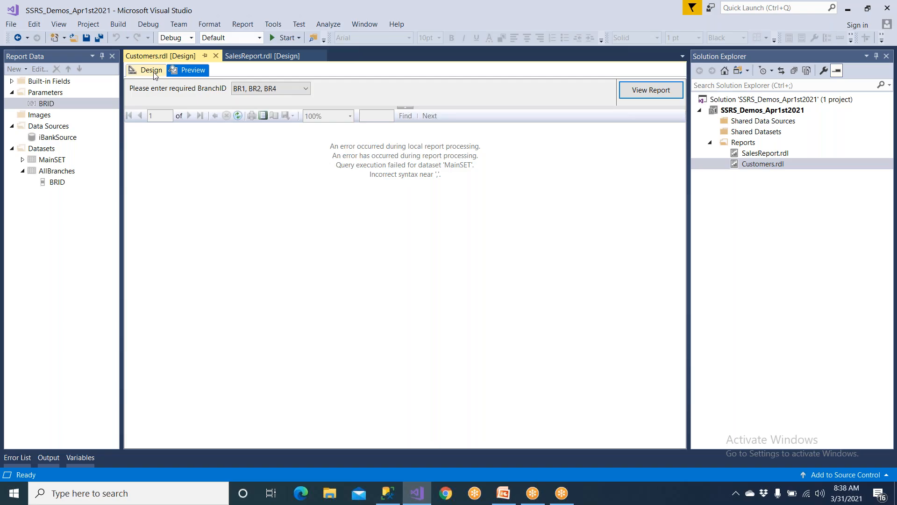
pyautogui.click(55, 160)
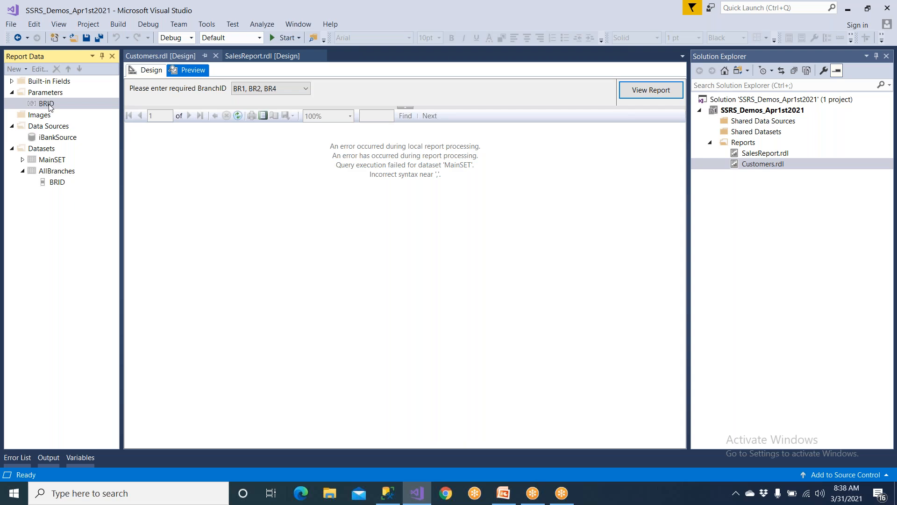
pyautogui.click(150, 71)
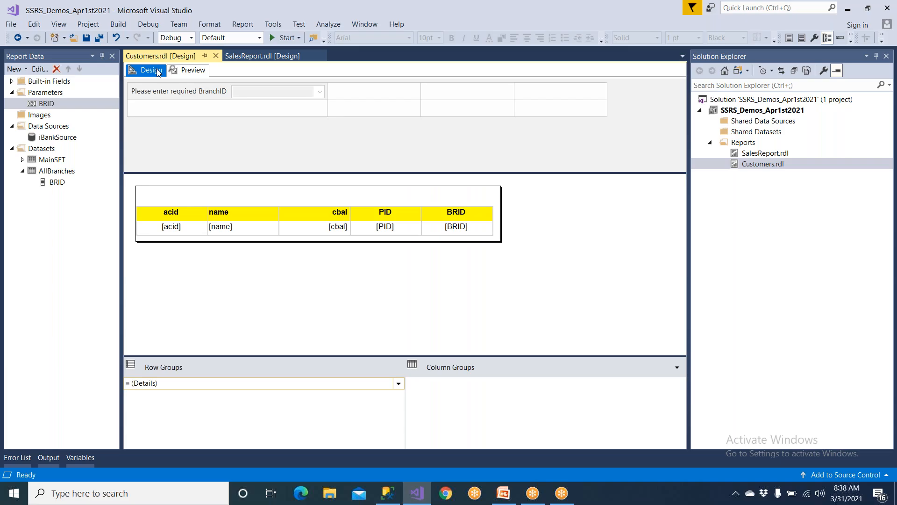
pyautogui.doubleClick(52, 160)
pyautogui.hotkey('ctrl', 'a')
pyautogui.press('Delete')
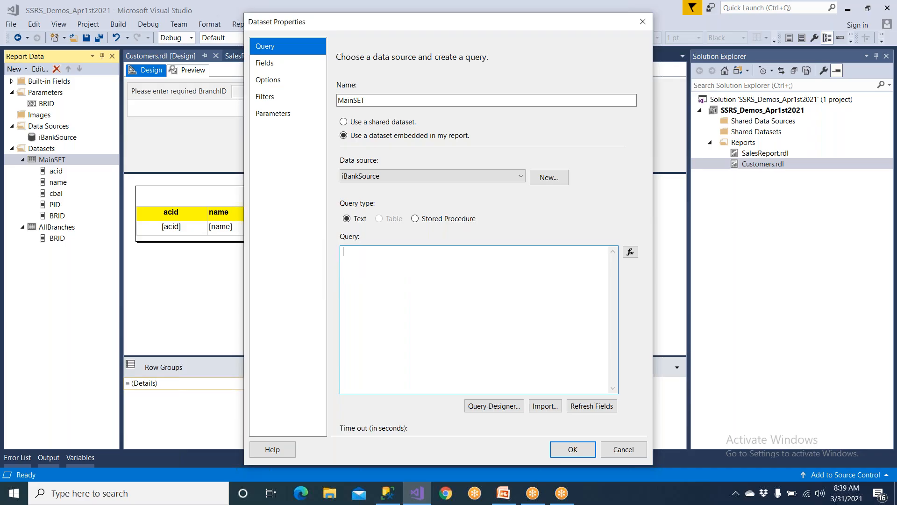
pyautogui.hotkey('ctrl', 'v')
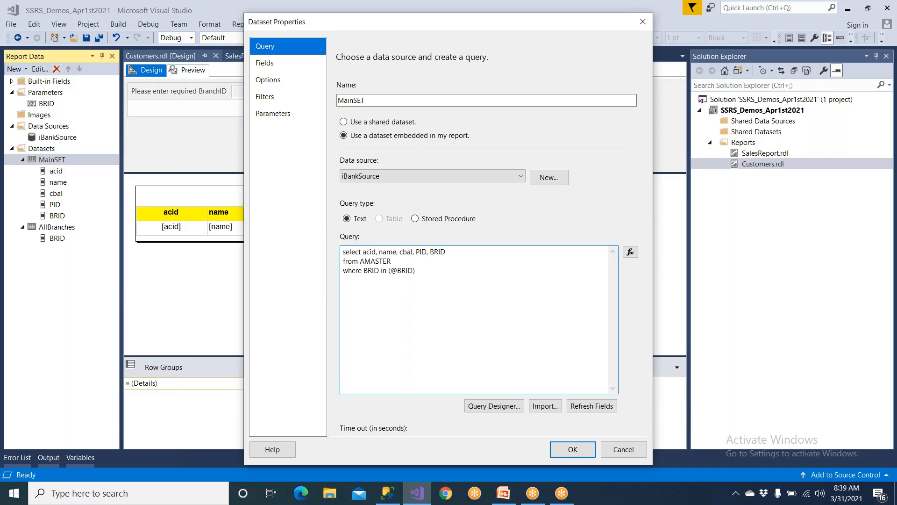
pyautogui.click(573, 449)
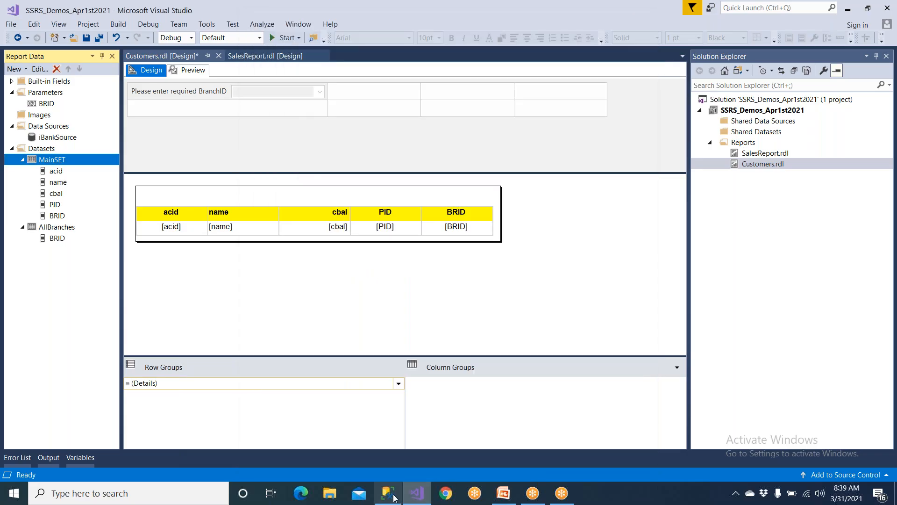
pyautogui.click(391, 495)
pyautogui.click(385, 291)
pyautogui.doubleClick(423, 233)
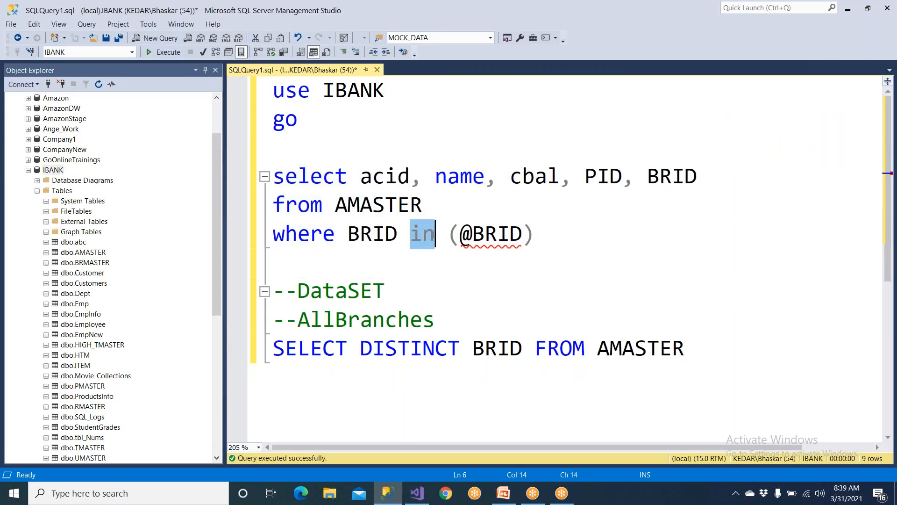
pyautogui.click(451, 232)
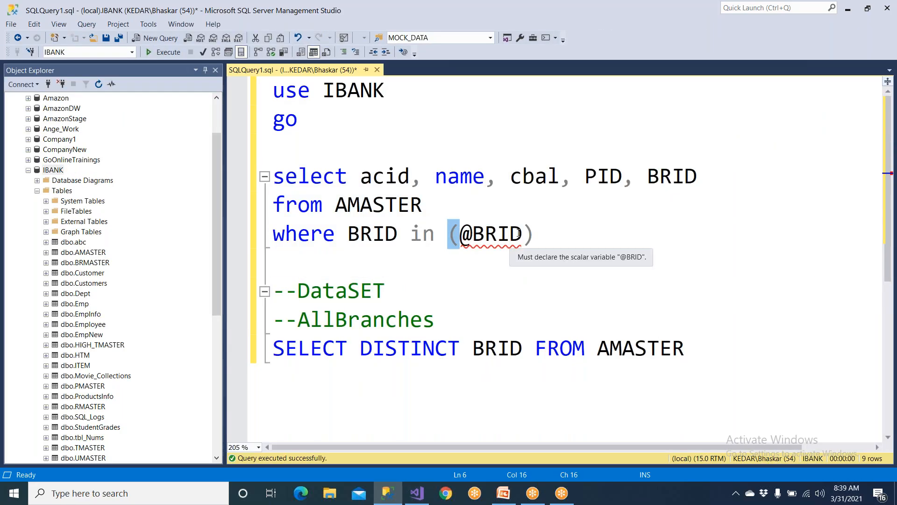
pyautogui.click(545, 234)
pyautogui.hotkey('alt', 'Tab')
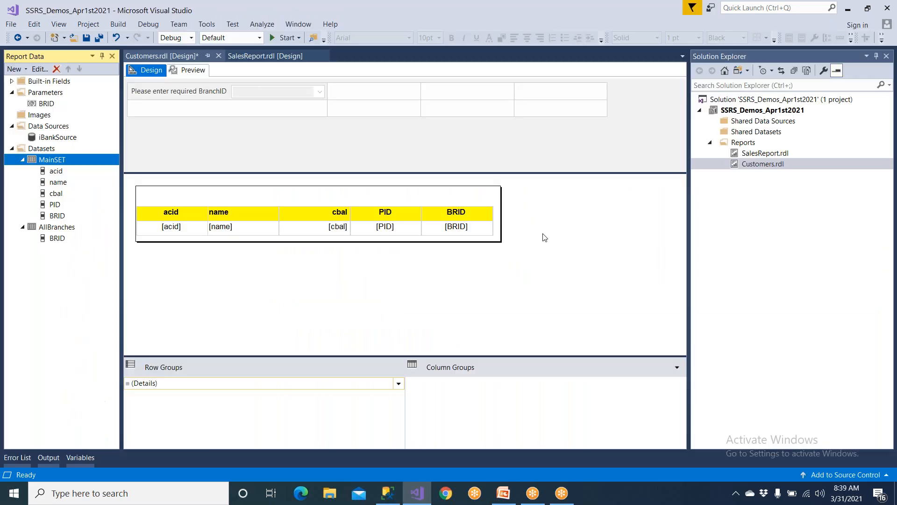
# - Preview the Customers report for branches BR1, BR2 and BR3 and check the BRID values in the rows
pyautogui.click(191, 70)
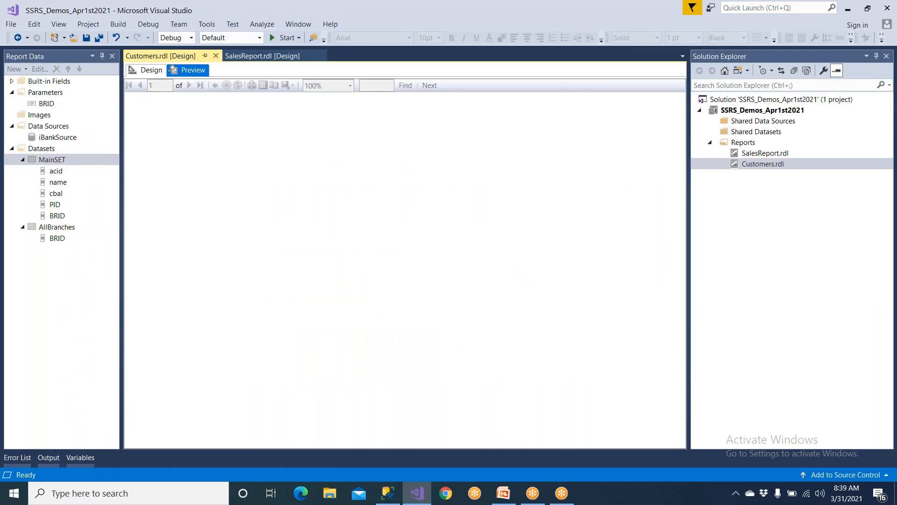
pyautogui.click(256, 89)
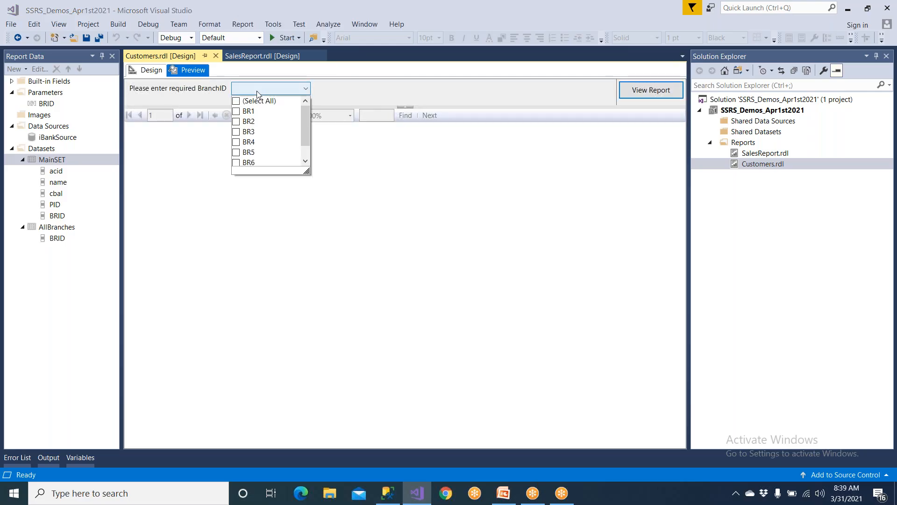
pyautogui.click(250, 112)
pyautogui.click(251, 122)
pyautogui.click(250, 132)
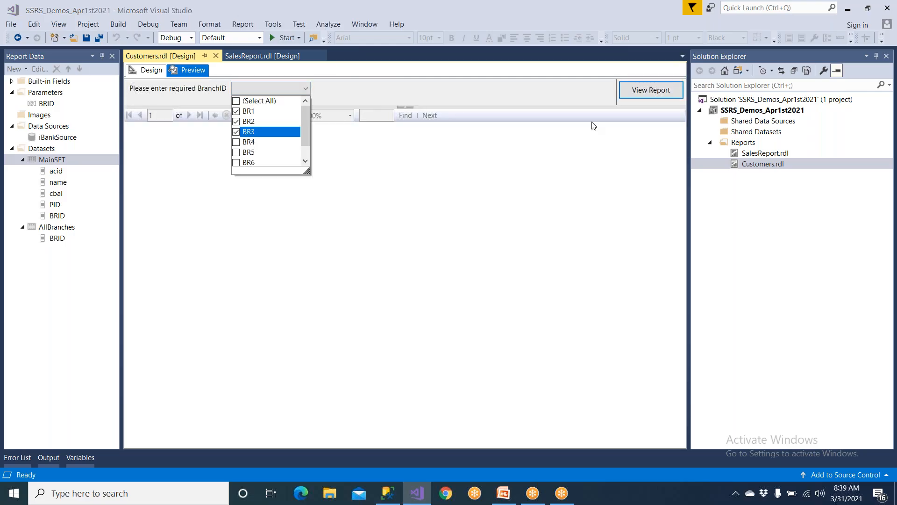
pyautogui.click(648, 90)
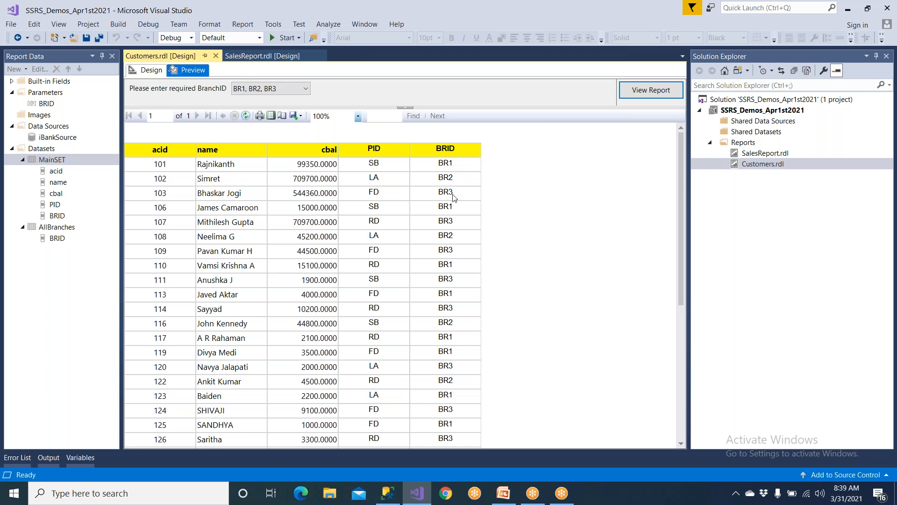
pyautogui.scroll(-5, 452, 278)
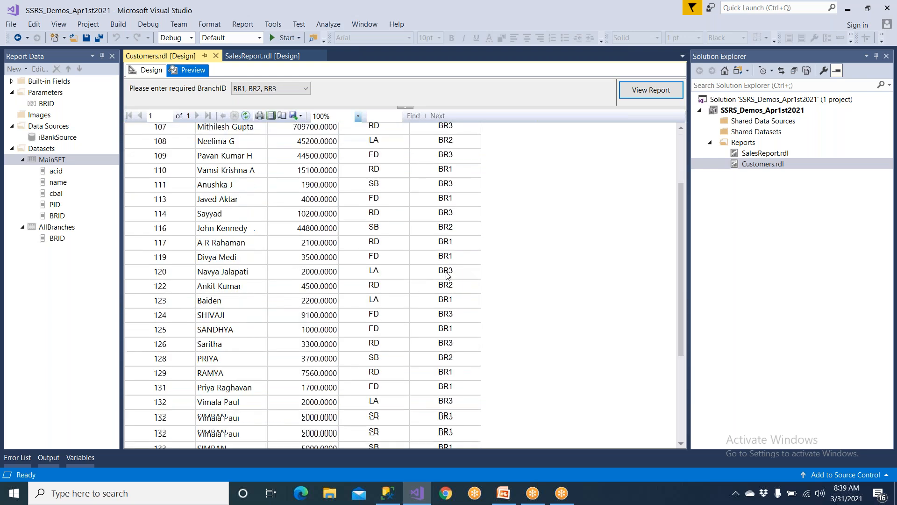
pyautogui.scroll(5, 428, 269)
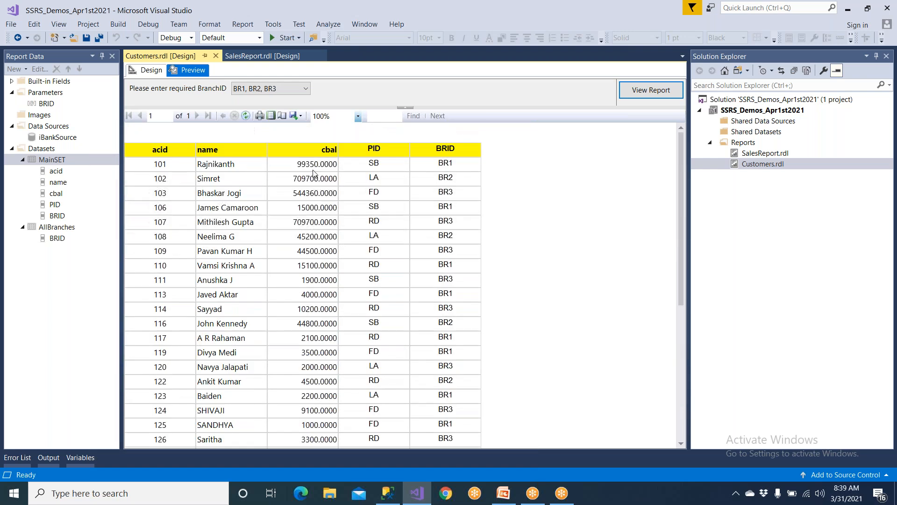
# - Select all branches for the BranchID parameter and rerun the report
pyautogui.click(283, 90)
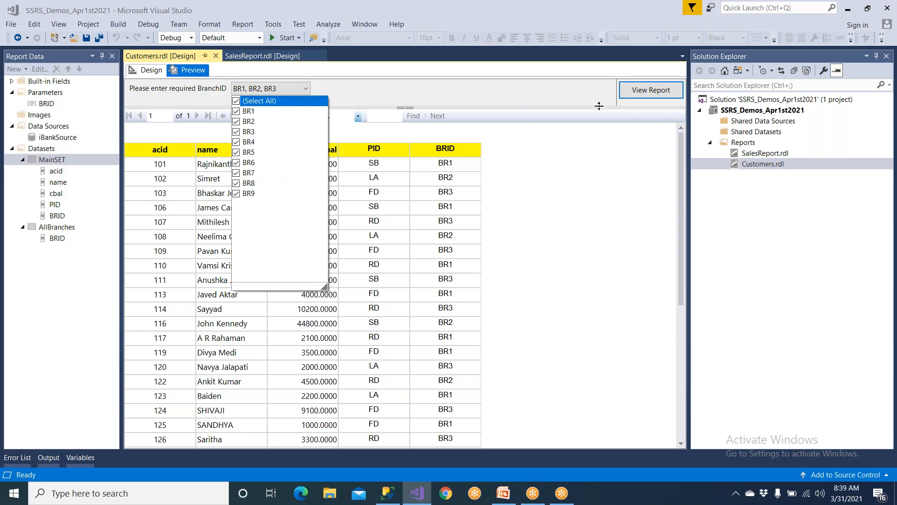
pyautogui.click(643, 92)
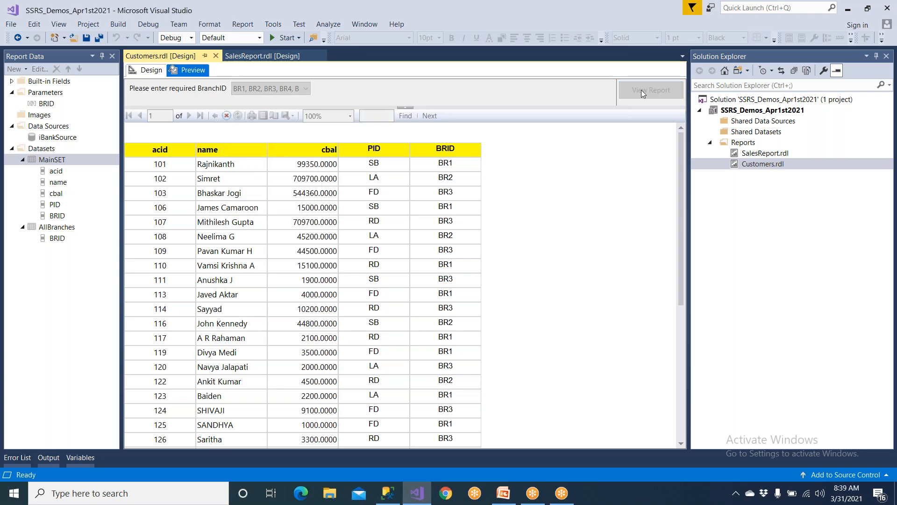
pyautogui.click(643, 92)
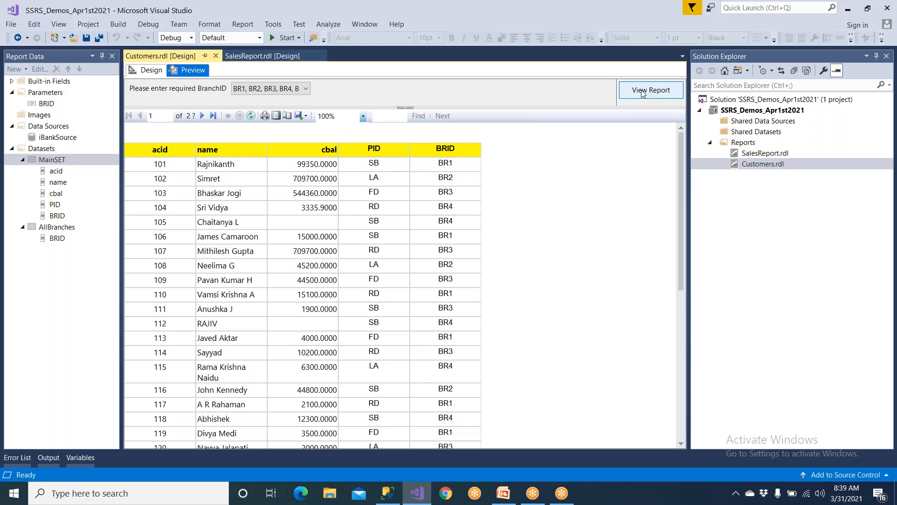
# - Limit the BranchID selection to BR5 and BR6 only and rerun the report
pyautogui.click(278, 89)
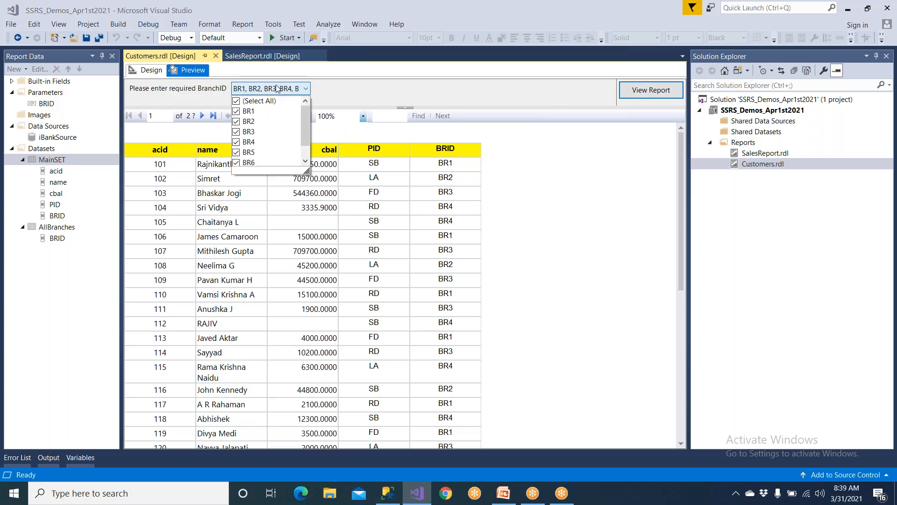
pyautogui.click(244, 102)
pyautogui.click(239, 153)
pyautogui.click(240, 162)
pyautogui.scroll(-1, 243, 166)
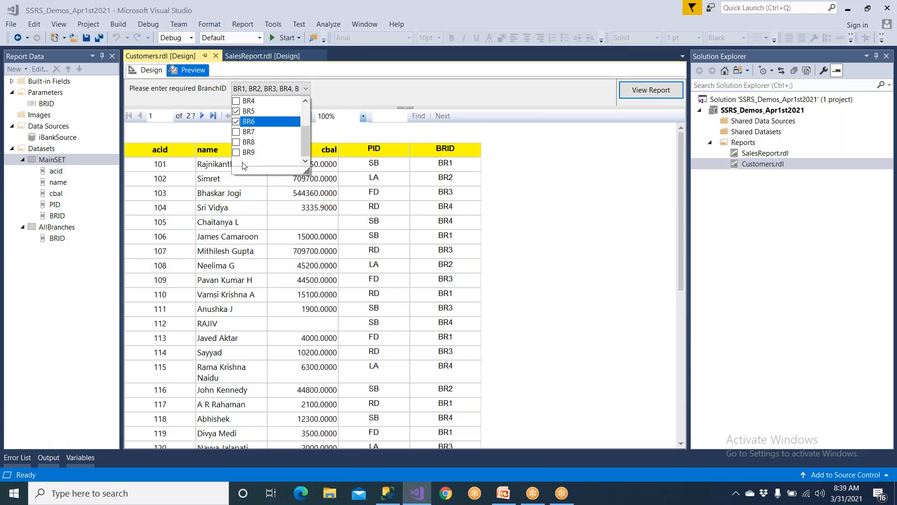
pyautogui.click(641, 94)
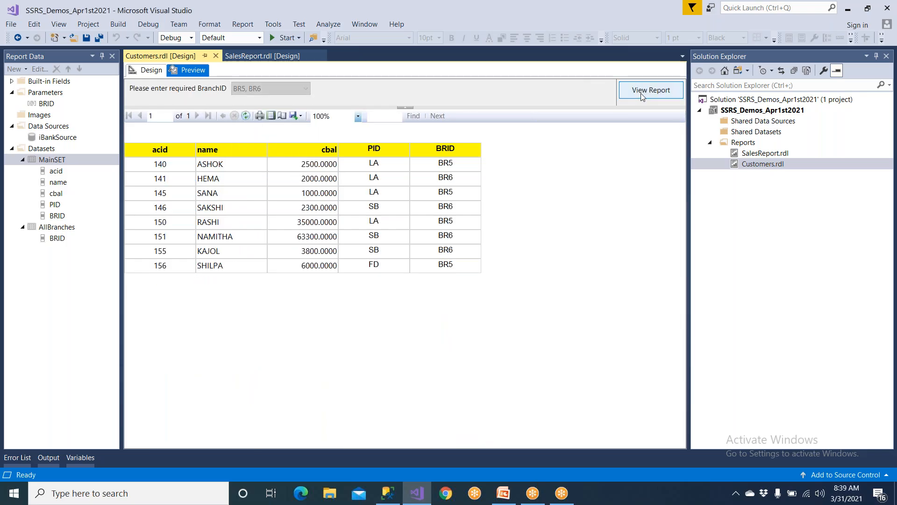
# - Reload the report preview from the design view and enlarge the BranchID list to show every branch
pyautogui.click(153, 70)
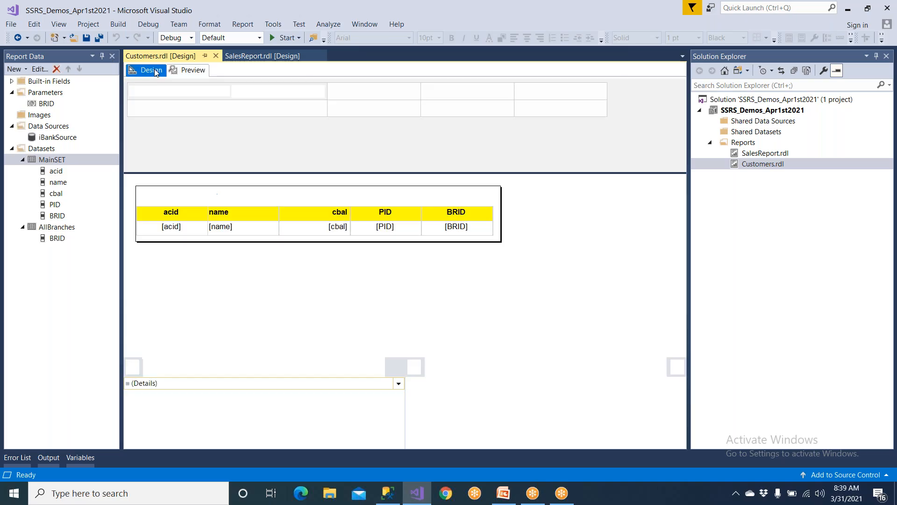
pyautogui.click(188, 71)
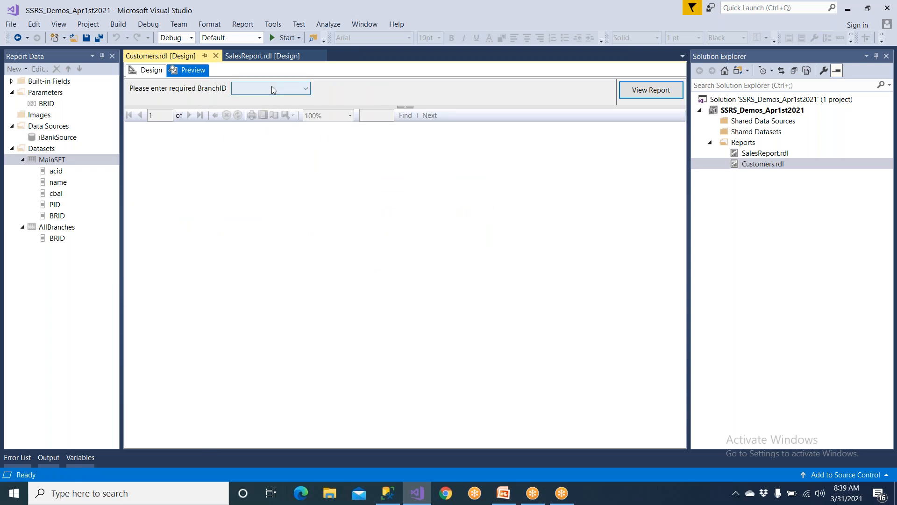
pyautogui.click(272, 90)
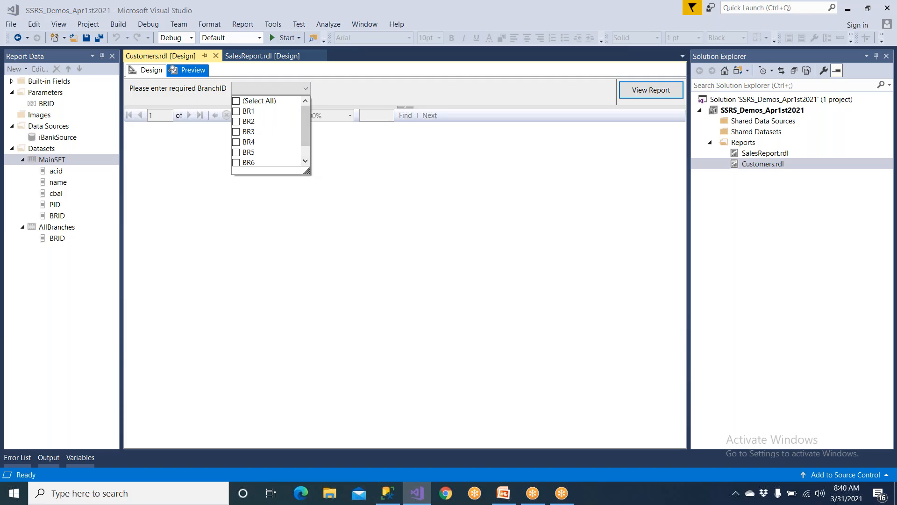
pyautogui.moveTo(307, 171); pyautogui.dragTo(307, 229)
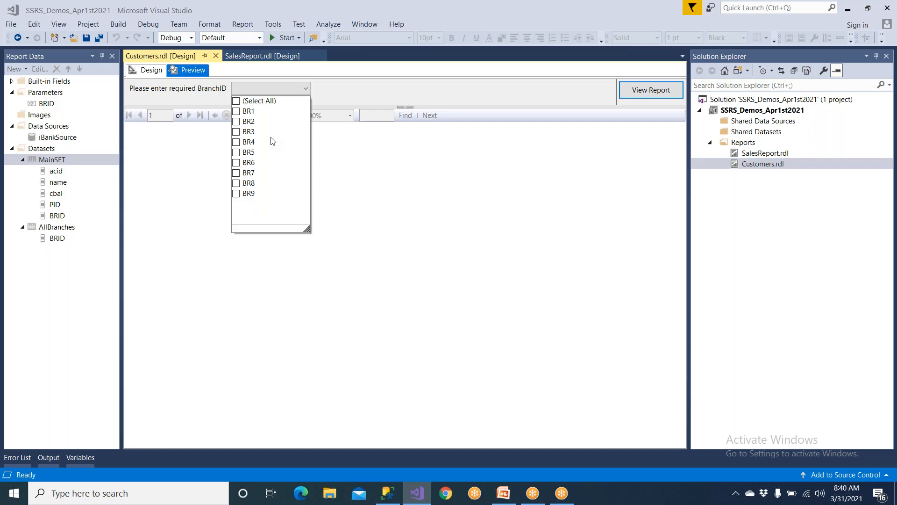
# - Reload the Customers report preview from the design view and run the report for branch BR3 only
pyautogui.click(152, 70)
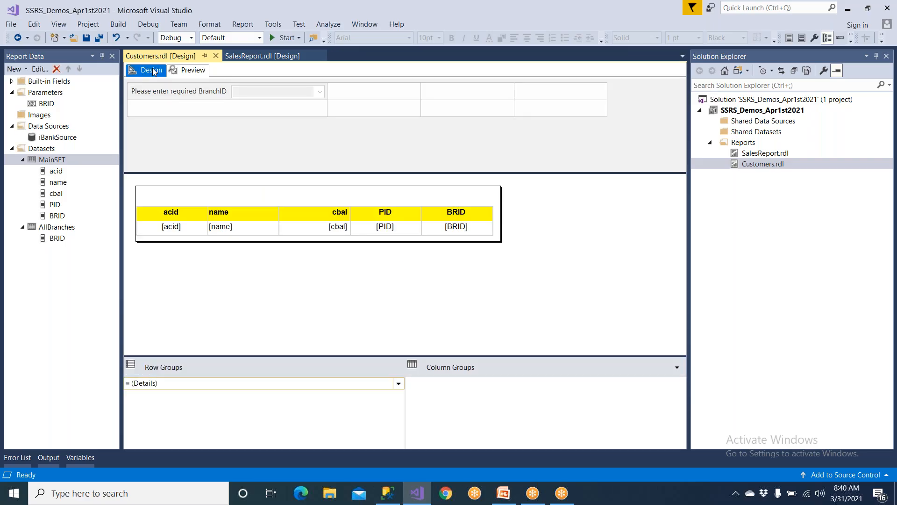
pyautogui.click(185, 70)
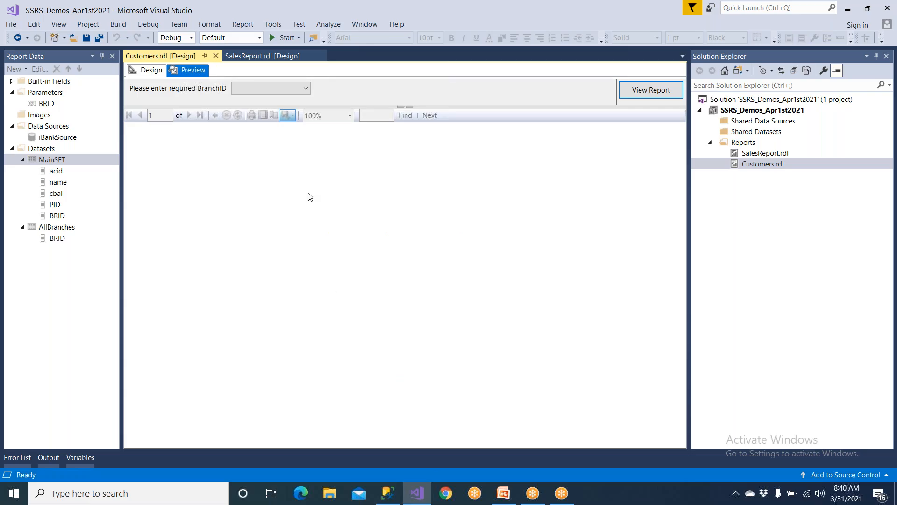
pyautogui.click(280, 92)
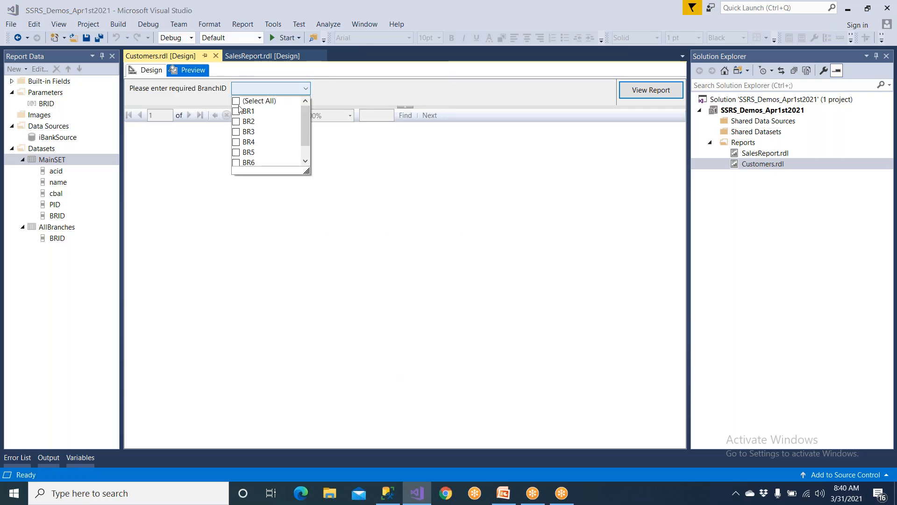
pyautogui.click(238, 133)
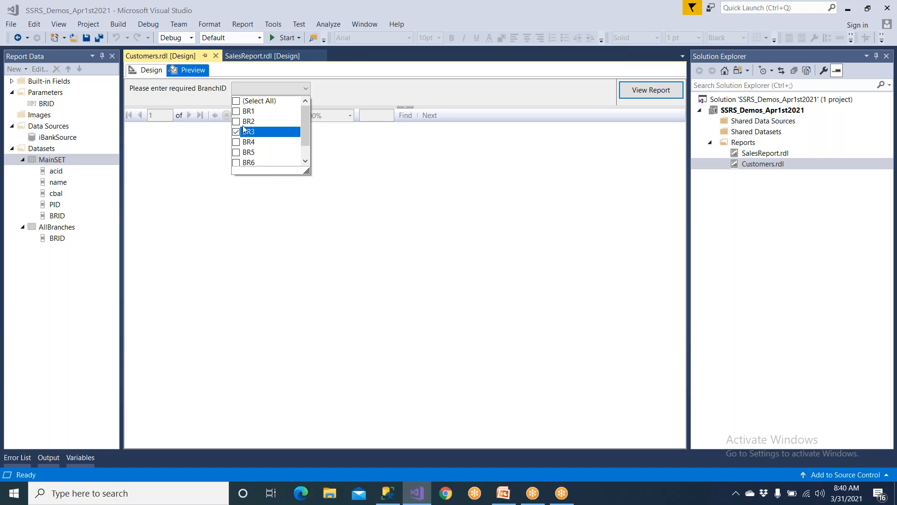
pyautogui.click(634, 92)
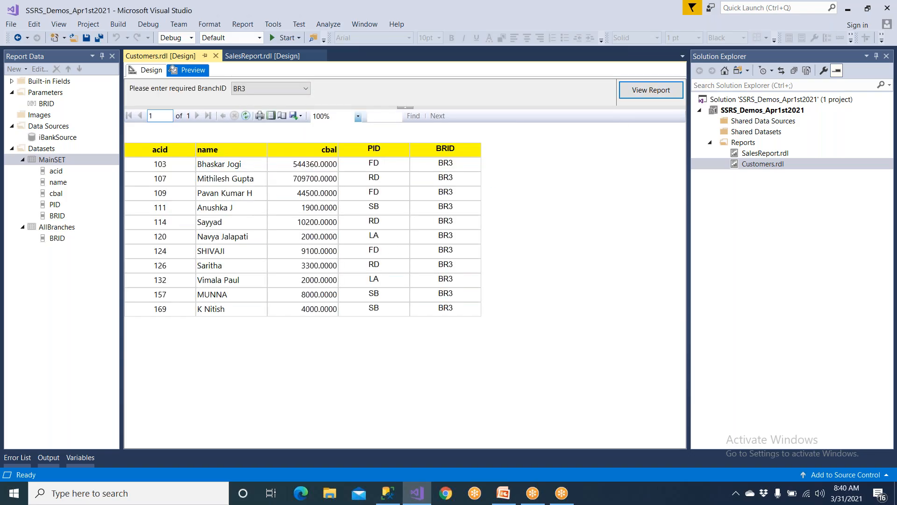
# - Specify BR2 and BR5 as default values of the BRID parameter and save the Customers report
pyautogui.click(147, 71)
pyautogui.doubleClick(47, 104)
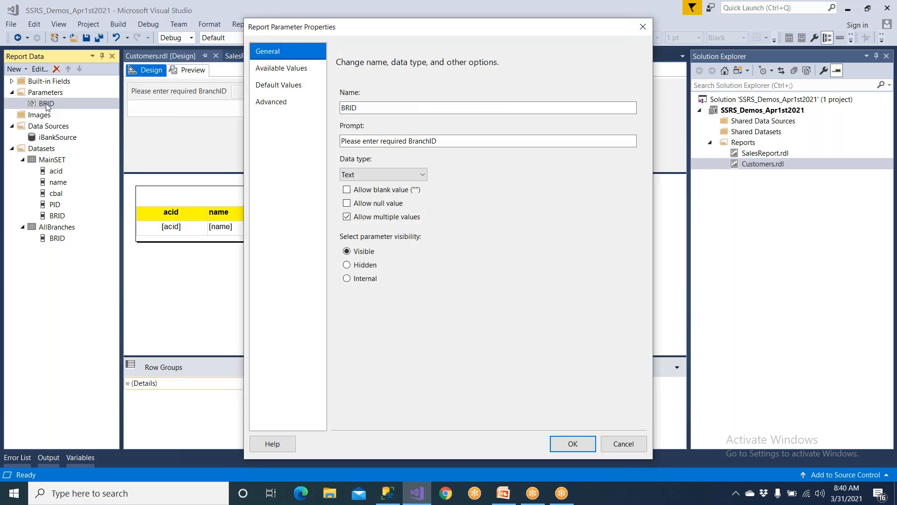
pyautogui.click(276, 86)
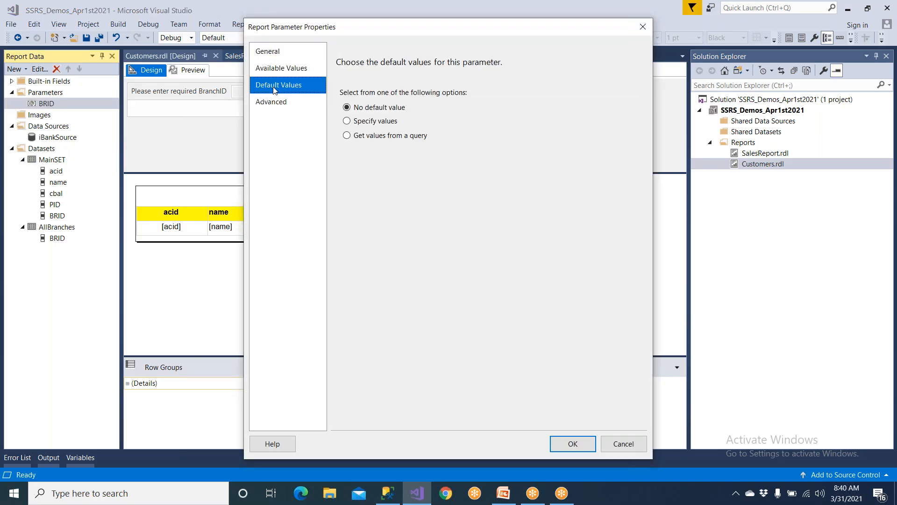
pyautogui.click(387, 123)
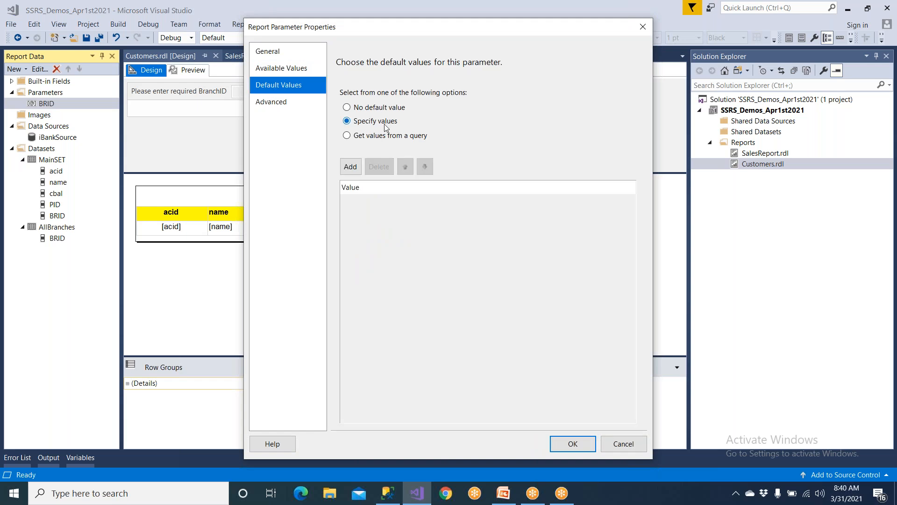
pyautogui.click(351, 169)
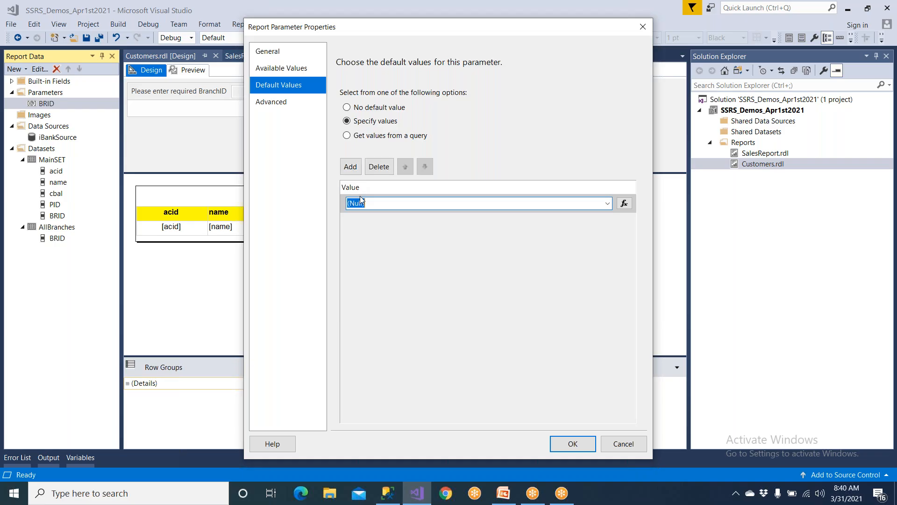
pyautogui.write('BR2')
pyautogui.click(352, 168)
pyautogui.write('BR')
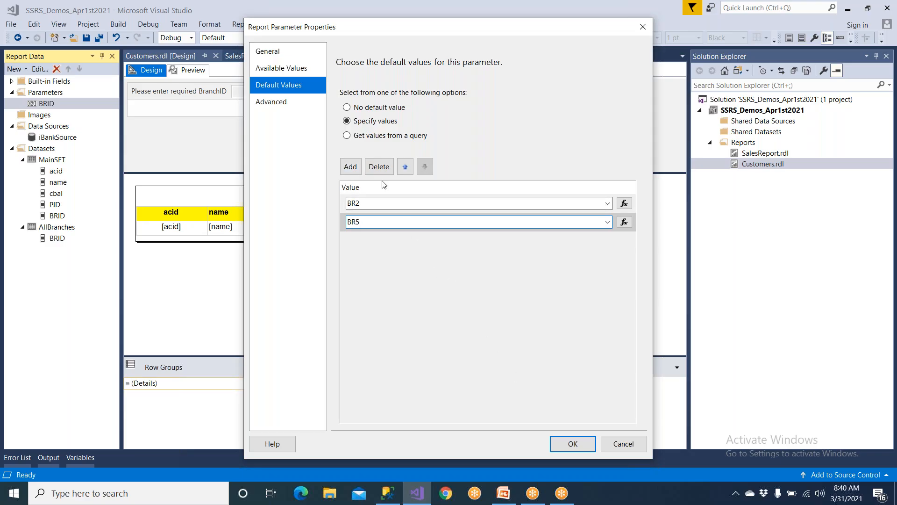
pyautogui.click(568, 447)
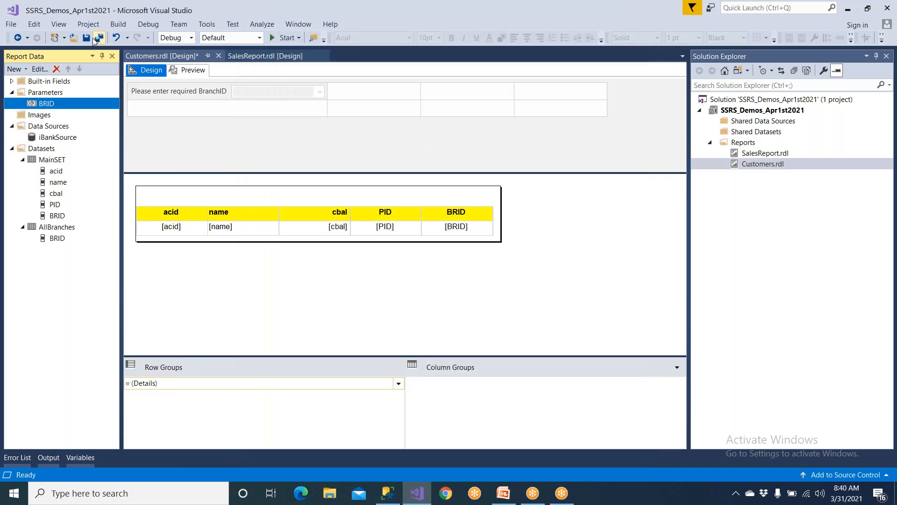
pyautogui.click(86, 37)
# - Preview the Customers report with its default parameter values and check which branches are preselected in the BranchID list
pyautogui.click(191, 70)
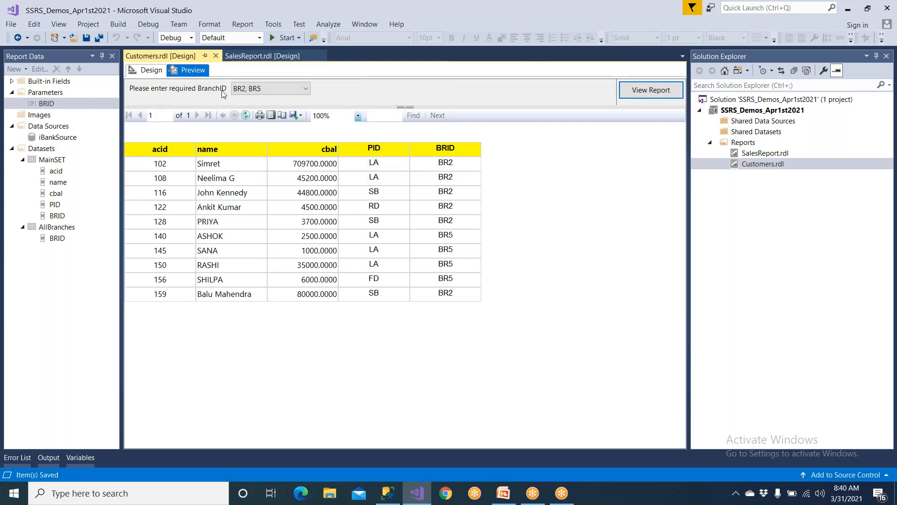
pyautogui.click(266, 91)
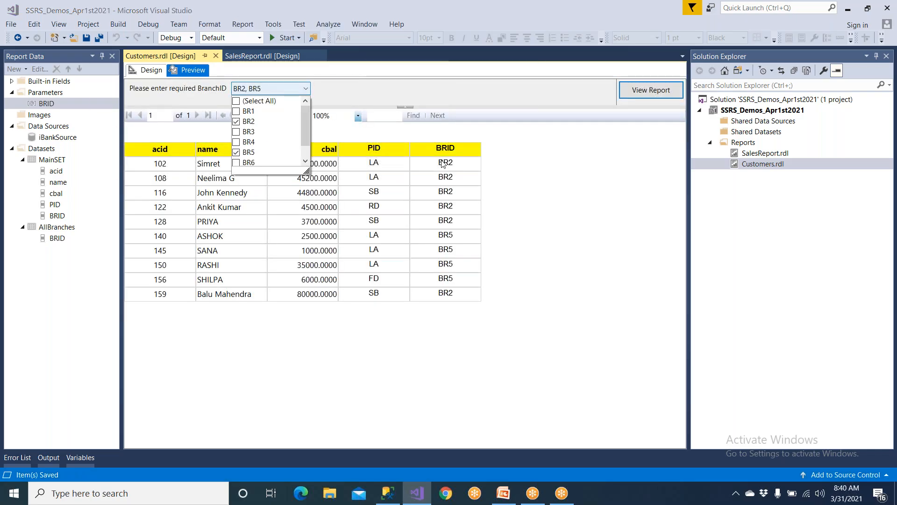
pyautogui.click(515, 194)
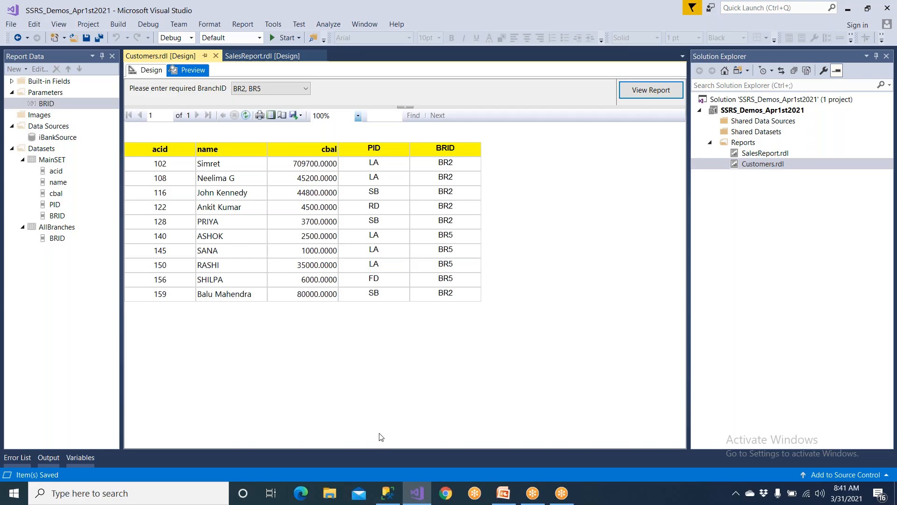
pyautogui.click(388, 493)
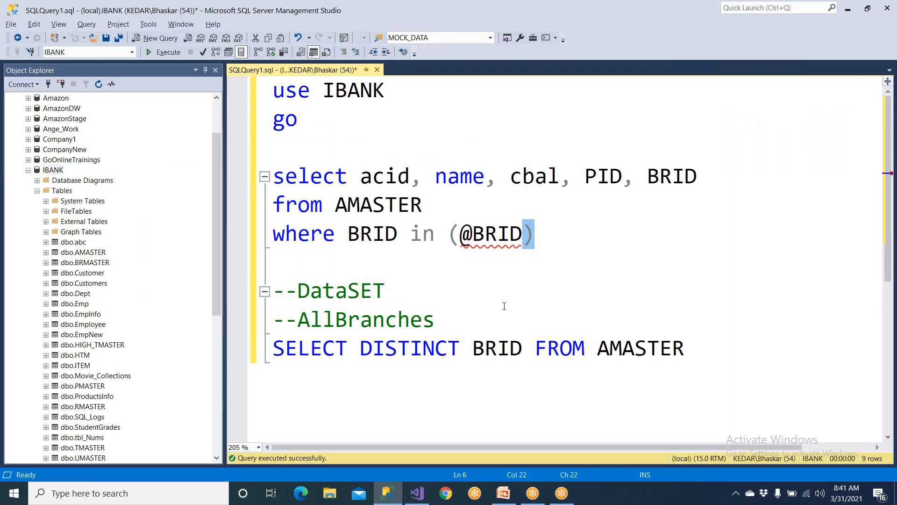
pyautogui.moveTo(535, 234); pyautogui.dragTo(229, 170)
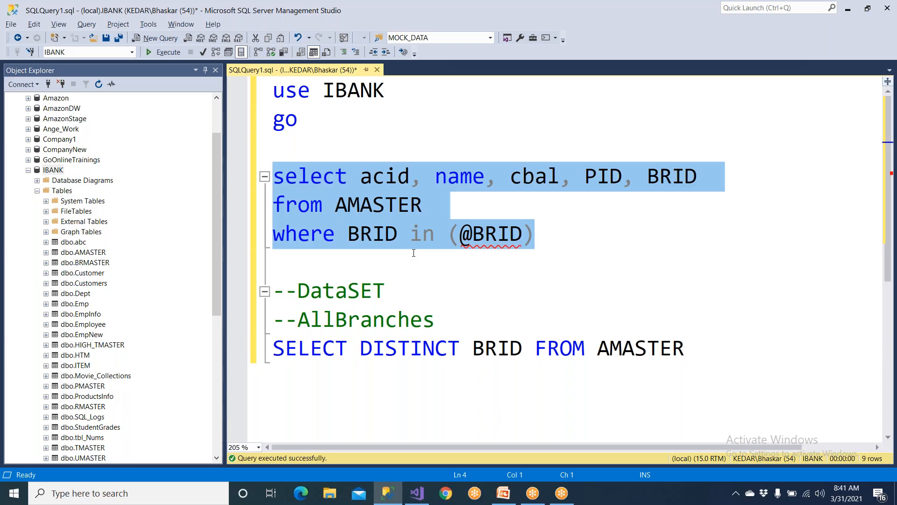
pyautogui.moveTo(535, 235); pyautogui.dragTo(273, 177)
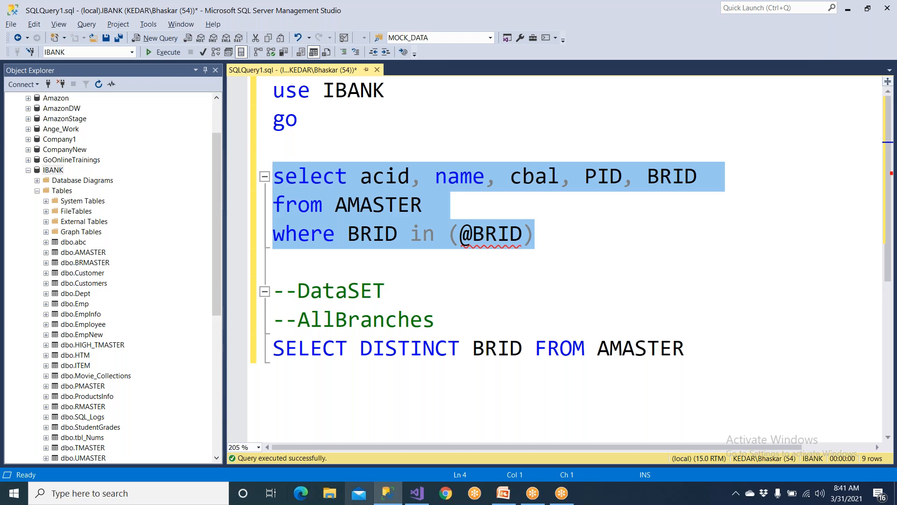
pyautogui.moveTo(390, 496)
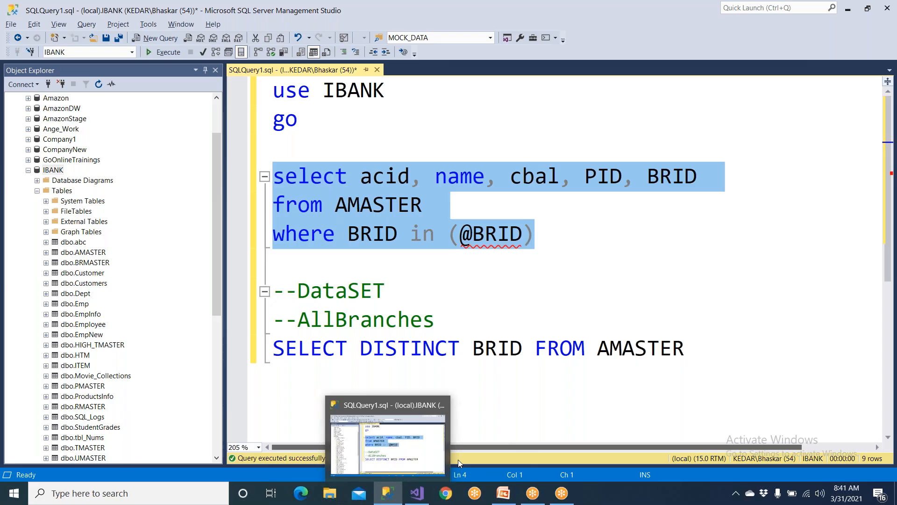
# - Return to Visual Studio, reload the Customers report preview and open the BranchID list to review its choices
pyautogui.click(416, 493)
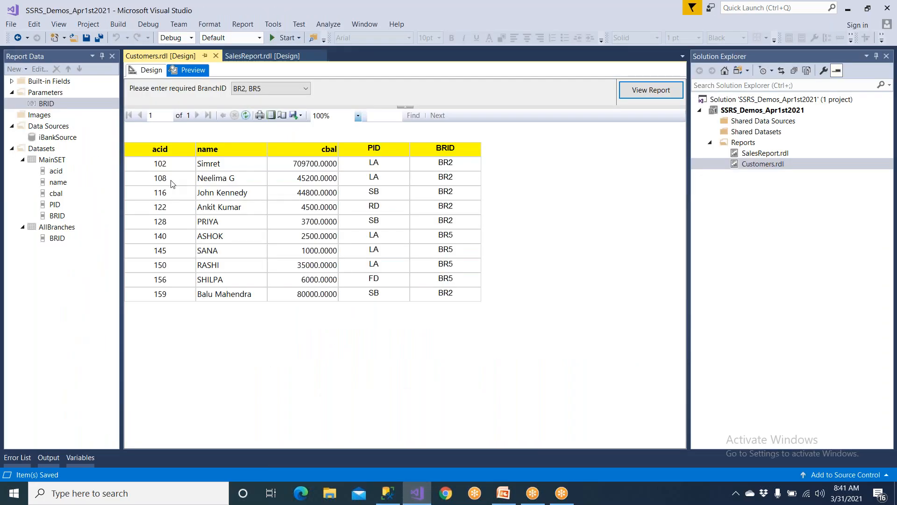
pyautogui.click(149, 71)
pyautogui.click(187, 70)
pyautogui.click(301, 89)
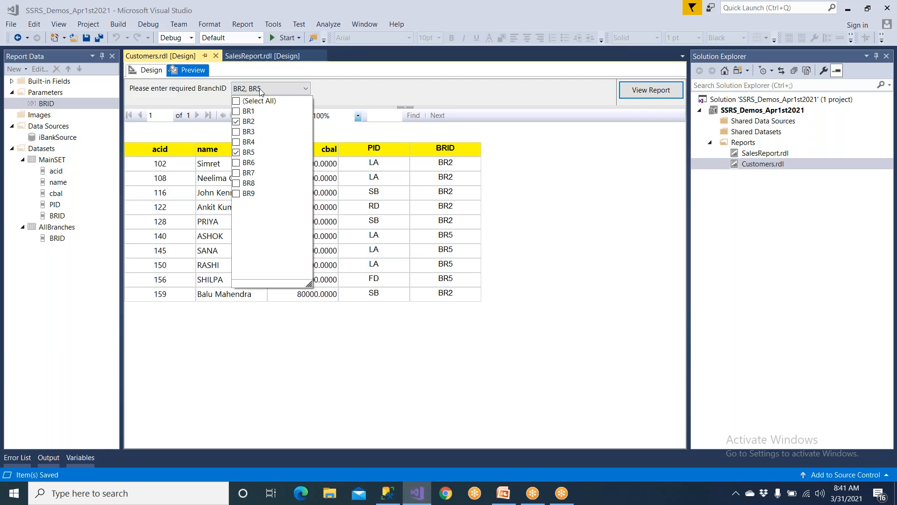
# - Switch to PowerPoint and present the learning points slide of "Demo 2 - Create Parameter Report" full screen
pyautogui.click(504, 493)
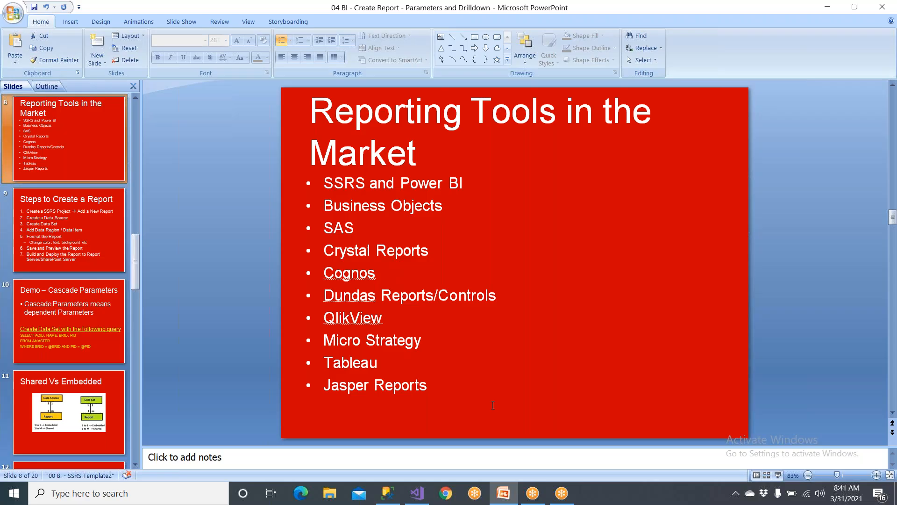
pyautogui.hotkey('shift', 'F5')
pyautogui.press('Right')
pyautogui.press('Right')
pyautogui.press('Right')
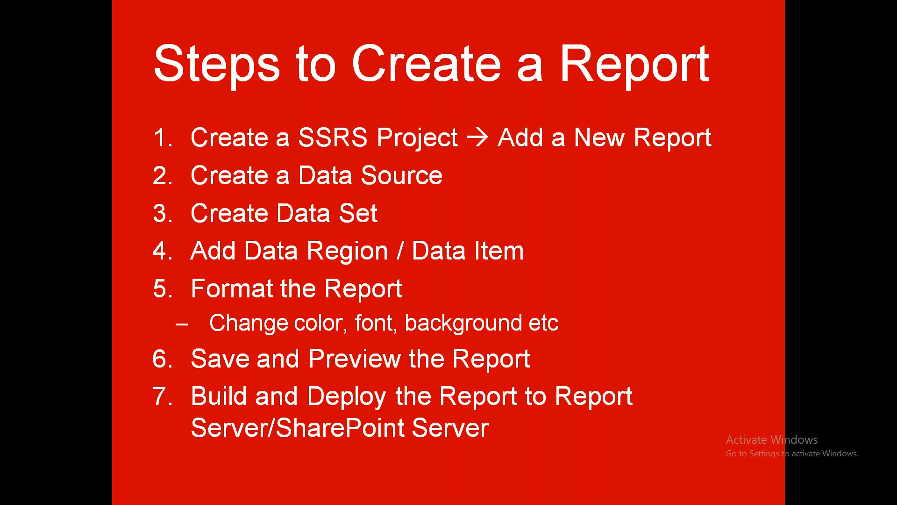
pyautogui.press('Left')
pyautogui.press('Left')
pyautogui.press('Right')
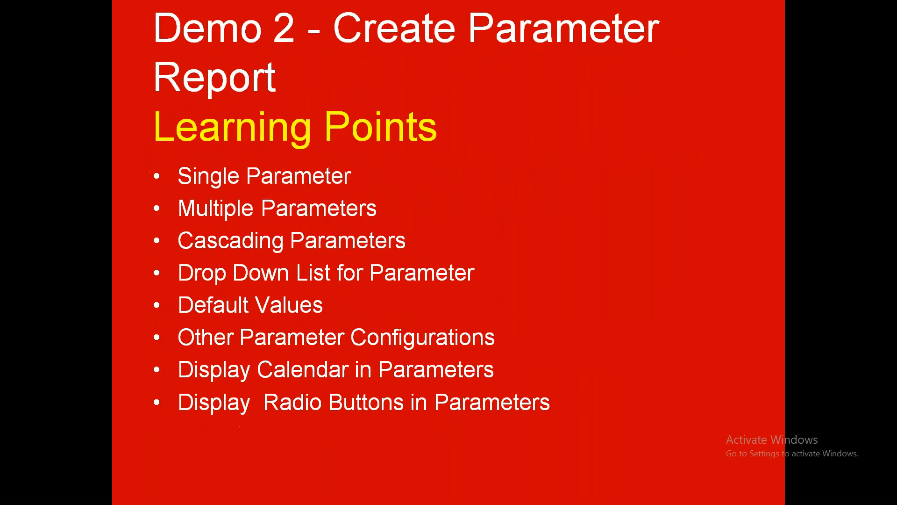
pyautogui.press('Left')
pyautogui.press('Right')
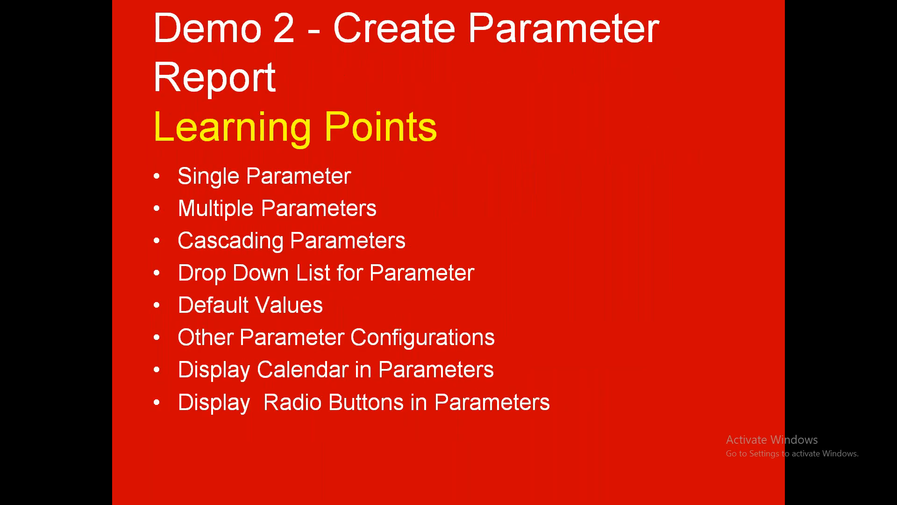
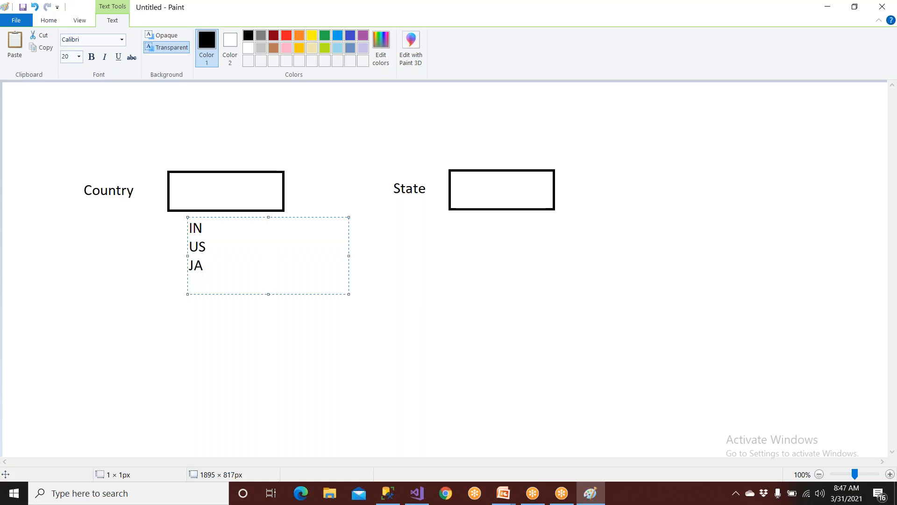
# - Add UK to the country list and draw short lines beside IN and US and in two columns beneath the State box
pyautogui.write('UK')
pyautogui.click(266, 345)
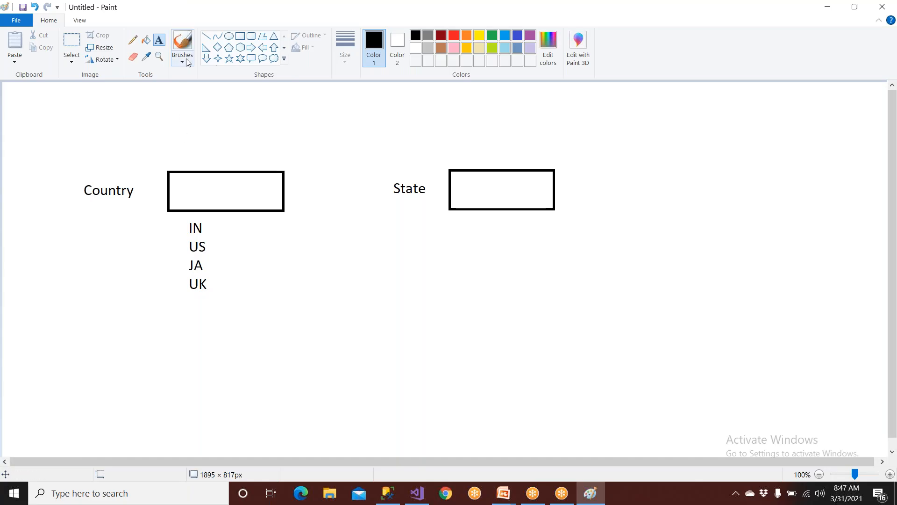
pyautogui.click(206, 36)
pyautogui.moveTo(207, 224); pyautogui.dragTo(218, 229)
pyautogui.moveTo(467, 228)
pyautogui.mouseDown()
pyautogui.moveTo(504, 227)
pyautogui.moveTo(511, 247)
pyautogui.mouseUp()
pyautogui.moveTo(476, 276); pyautogui.dragTo(509, 276)
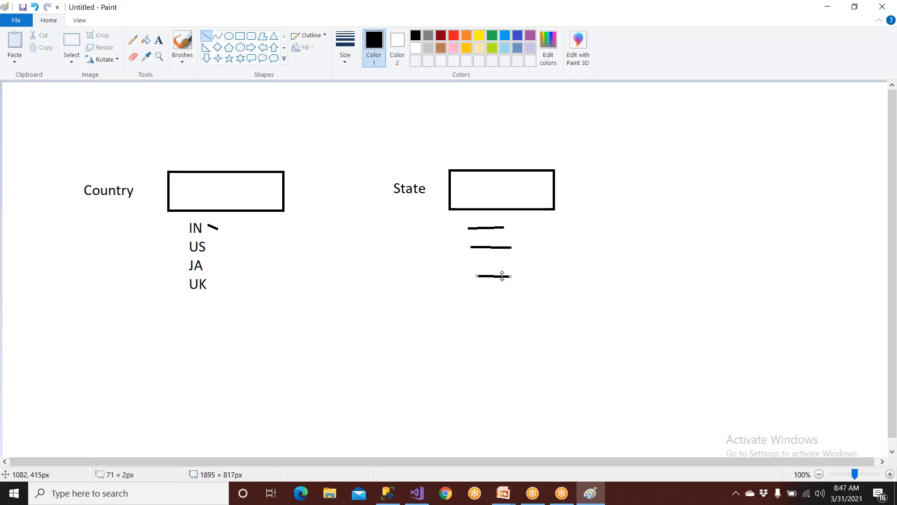
pyautogui.moveTo(209, 245); pyautogui.dragTo(229, 246)
pyautogui.moveTo(537, 228)
pyautogui.mouseDown()
pyautogui.moveTo(571, 228)
pyautogui.moveTo(569, 242)
pyautogui.mouseUp()
pyautogui.moveTo(547, 274); pyautogui.dragTo(571, 275)
# - Draw an angled arrow from the State label to the Country box and underline State
pyautogui.moveTo(408, 178)
pyautogui.mouseDown()
pyautogui.moveTo(352, 120)
pyautogui.moveTo(246, 98)
pyautogui.moveTo(232, 176)
pyautogui.moveTo(210, 164)
pyautogui.moveTo(233, 184)
pyautogui.mouseUp()
pyautogui.moveTo(386, 202); pyautogui.dragTo(439, 200)
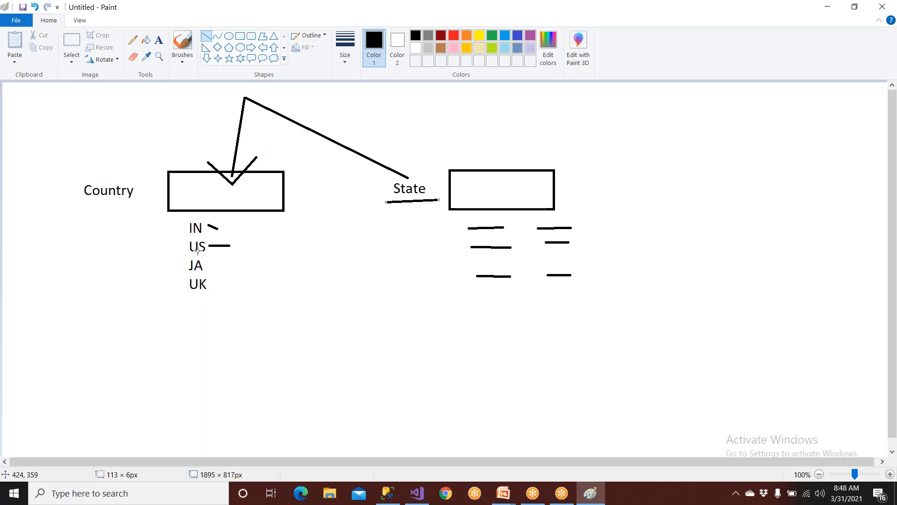
# - Label the arrow between State and the Country box with the text "Dependant Parameter"
pyautogui.click(158, 40)
pyautogui.click(291, 111)
pyautogui.write('Dependant Pa')
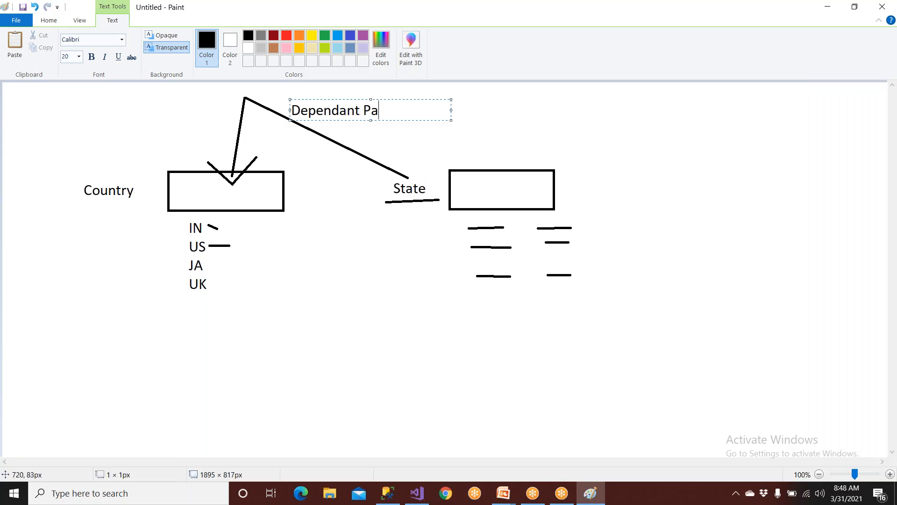
pyautogui.write('ramete')
pyautogui.click(311, 251)
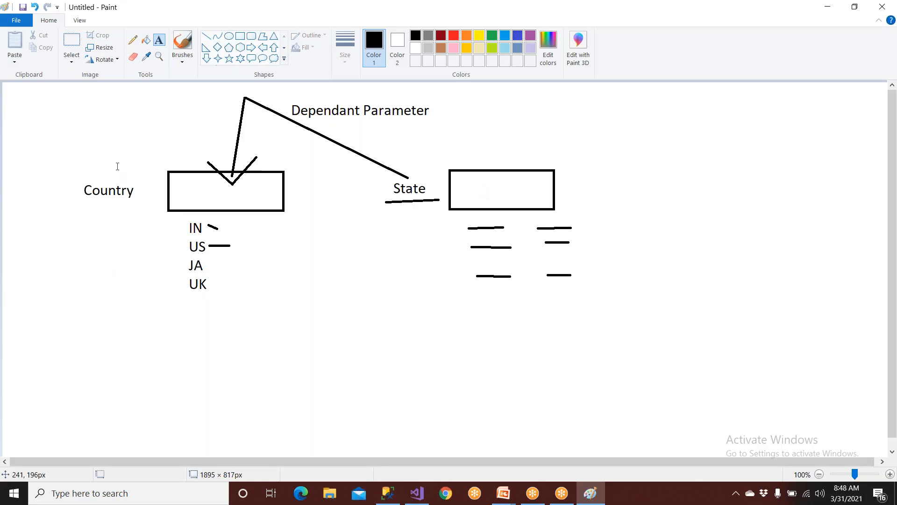
# - Erase the Country label and write "BRID" in its place beside the first box
pyautogui.click(71, 42)
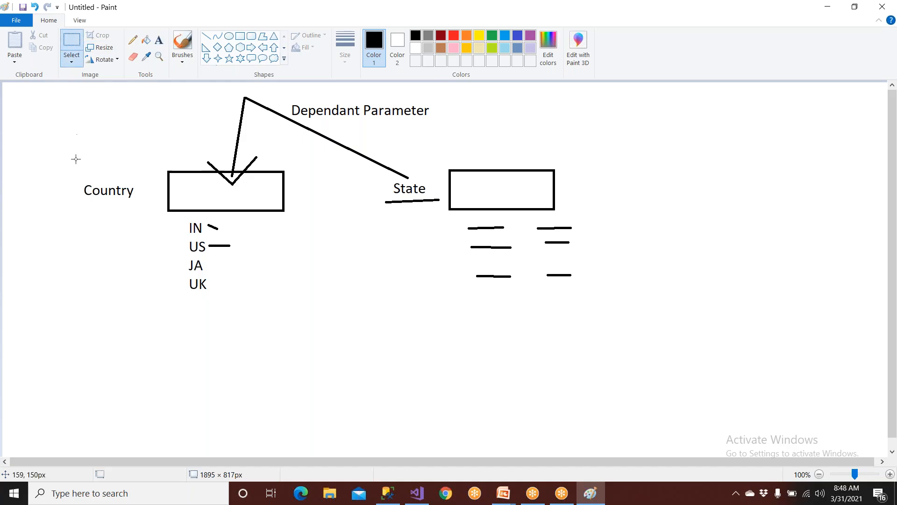
pyautogui.moveTo(72, 176); pyautogui.dragTo(145, 213)
pyautogui.press('Delete')
pyautogui.click(159, 40)
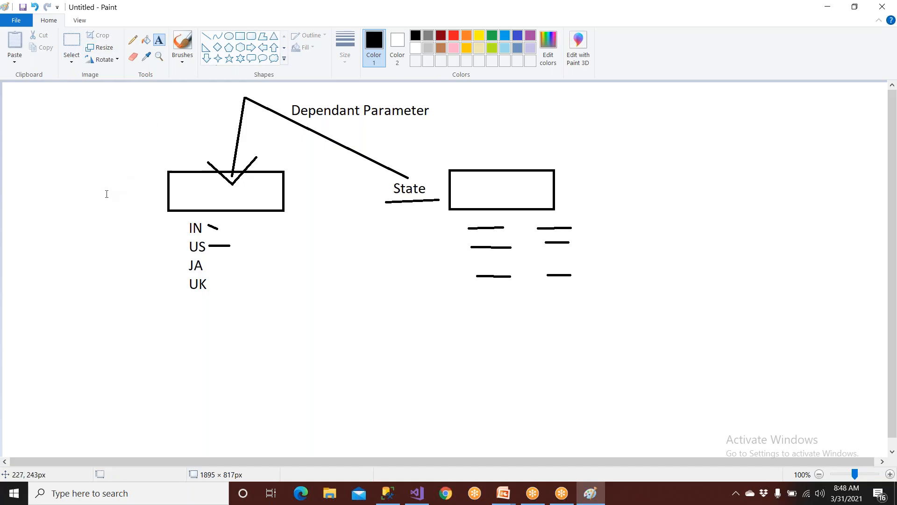
pyautogui.click(110, 196)
pyautogui.write('BRID')
pyautogui.click(382, 284)
# - Erase the State label with its underline and write "PID" in its place beside the second box
pyautogui.click(65, 45)
pyautogui.moveTo(373, 178); pyautogui.dragTo(444, 209)
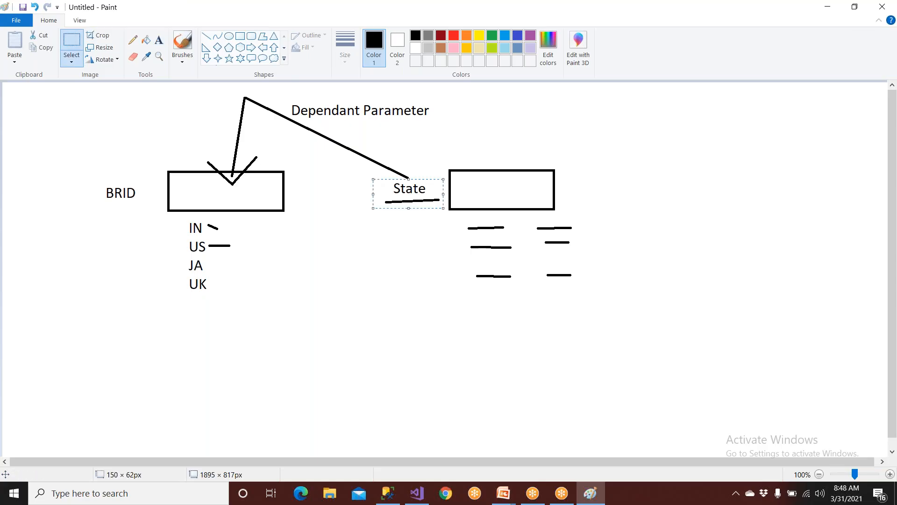
pyautogui.press('Delete')
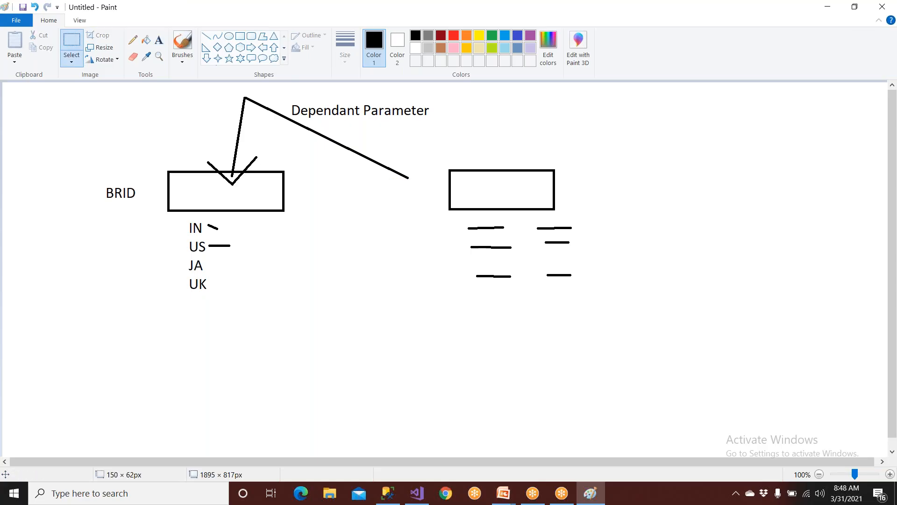
pyautogui.click(159, 40)
pyautogui.click(398, 186)
pyautogui.write('PID')
pyautogui.click(423, 270)
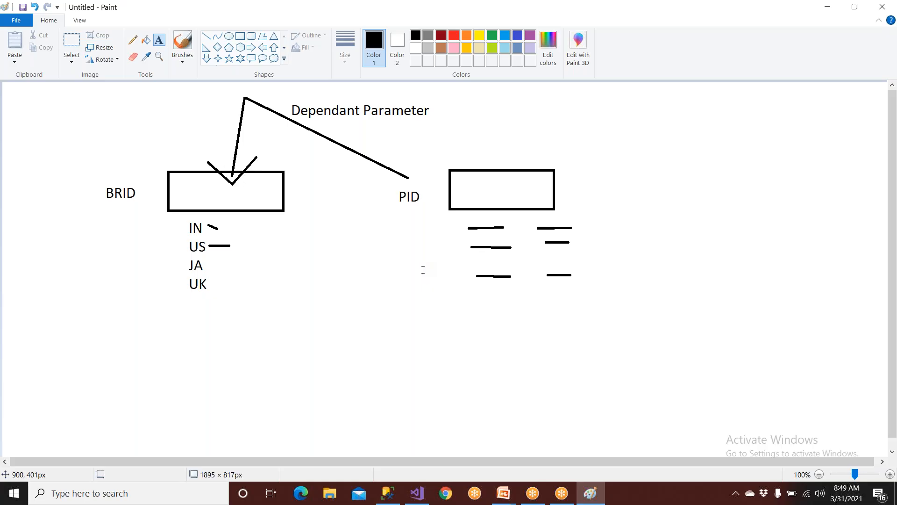
# - Erase the country codes and the marks beside them beneath the BRID box
pyautogui.click(71, 41)
pyautogui.moveTo(178, 218); pyautogui.dragTo(233, 300)
pyautogui.press('Delete')
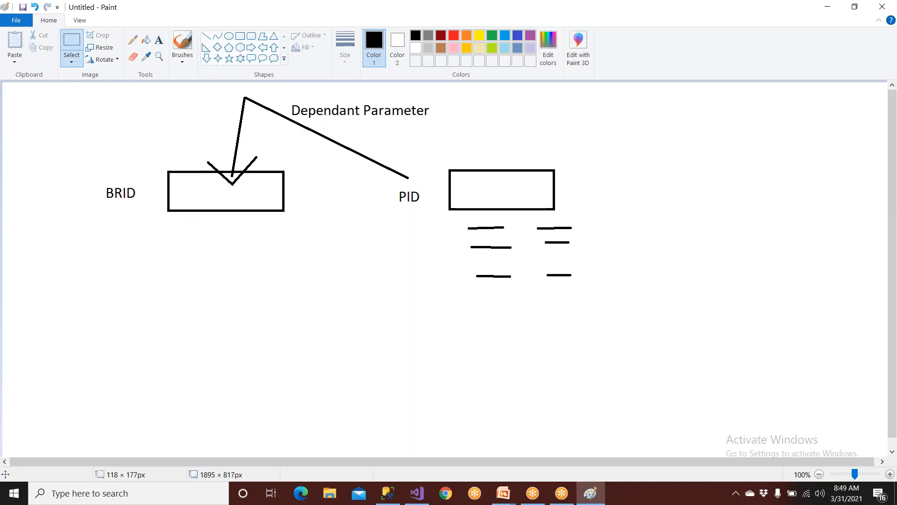
# - Write the list BR1, BR2, BR3, .., BR9 on separate lines beneath the BRID box
pyautogui.click(159, 41)
pyautogui.click(196, 228)
pyautogui.write('BR1')
pyautogui.press('Return')
pyautogui.write('BR2')
pyautogui.press('Return')
pyautogui.write('BR3')
pyautogui.press('Return')
pyautogui.write('BR')
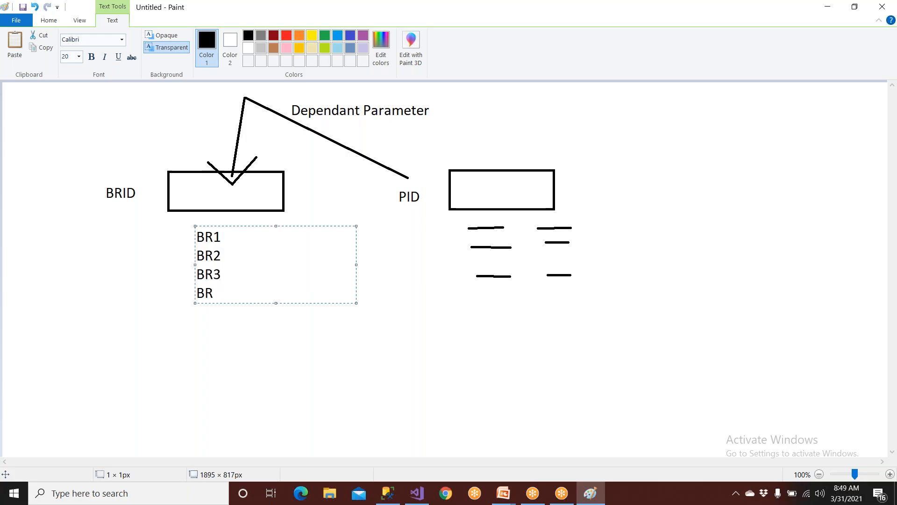
pyautogui.press('Return')
pyautogui.write('9')
pyautogui.click(314, 188)
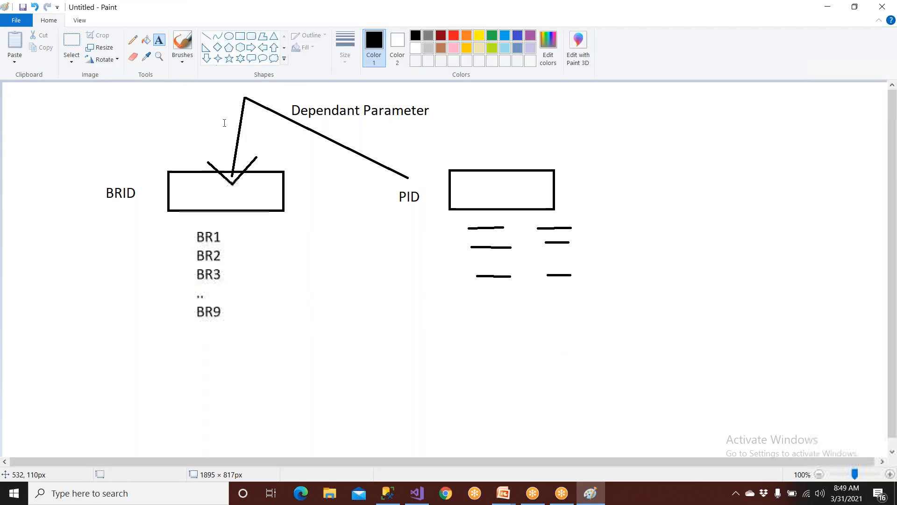
# - Erase the placeholder dashes beneath the PID box
pyautogui.click(76, 39)
pyautogui.moveTo(457, 214)
pyautogui.mouseDown()
pyautogui.moveTo(609, 262)
pyautogui.moveTo(611, 305)
pyautogui.mouseUp()
pyautogui.press('Delete')
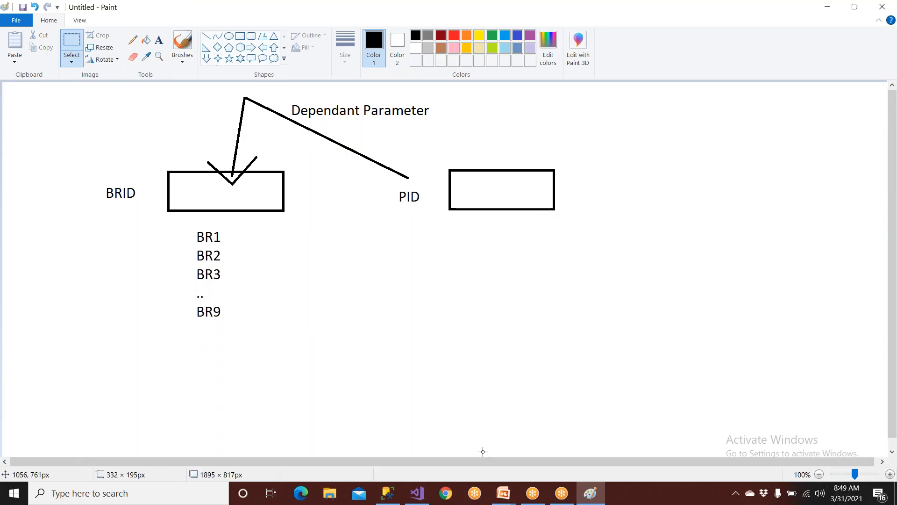
# - Switch to SQL Server Management Studio and duplicate the AllBranches comment and its query below the original, separated by a blank line
pyautogui.click(388, 493)
pyautogui.scroll(-2, 559, 256)
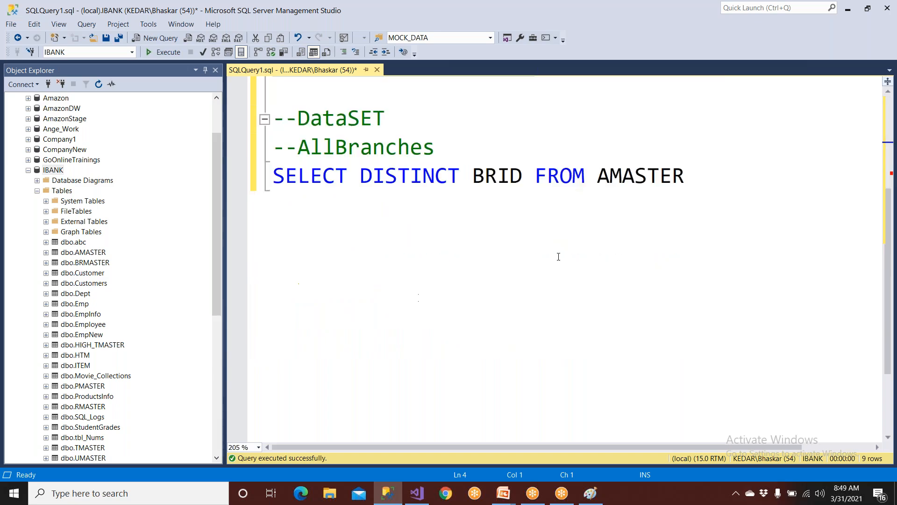
pyautogui.moveTo(692, 185); pyautogui.dragTo(273, 148)
pyautogui.hotkey('ctrl', 'c')
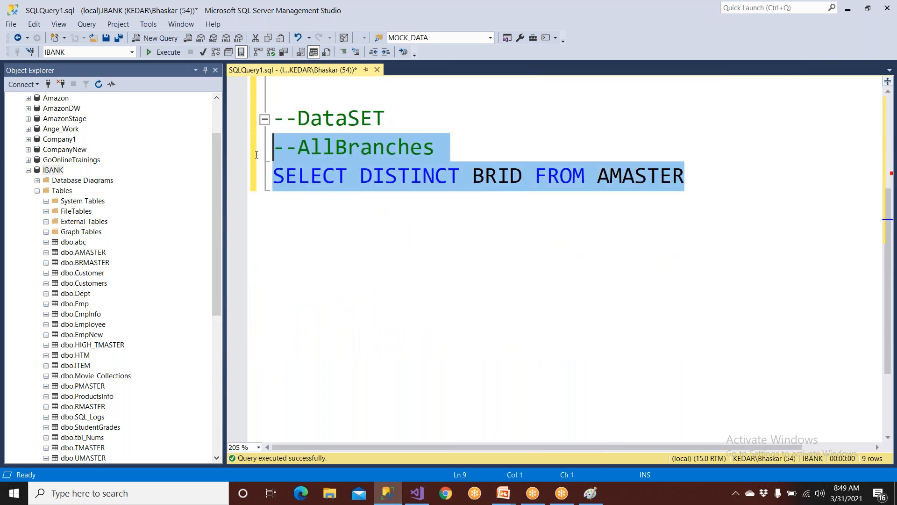
pyautogui.click(716, 178)
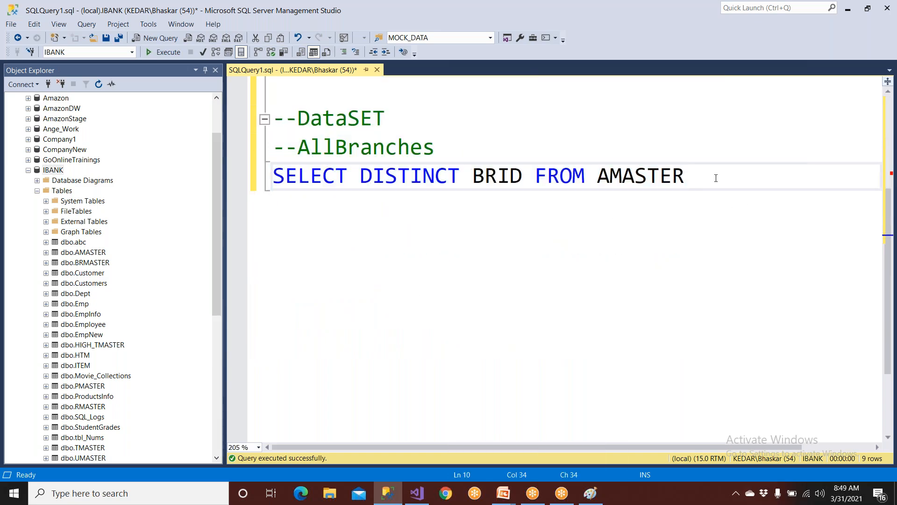
pyautogui.press('Return')
pyautogui.press('Return')
pyautogui.hotkey('ctrl', 'v')
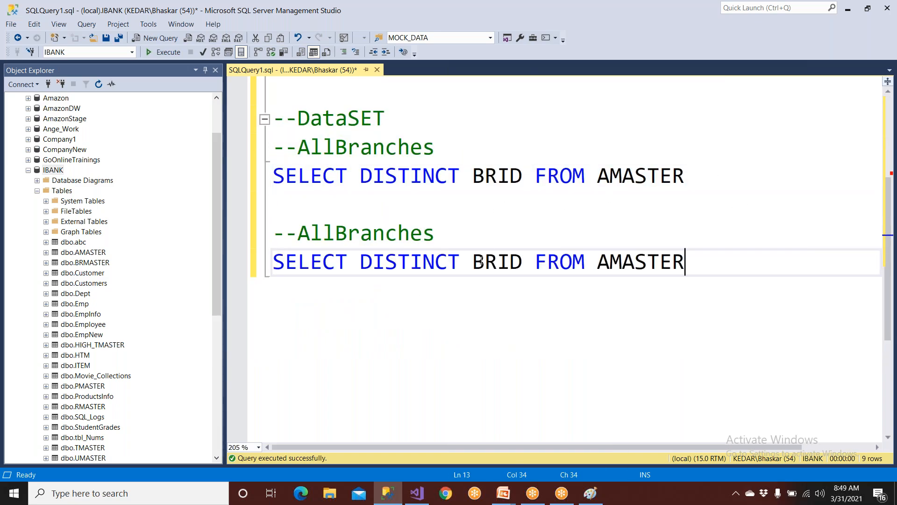
# - Make the duplicated query select distinct PID and change its comment to --AllProds
pyautogui.doubleClick(482, 261)
pyautogui.write('PID')
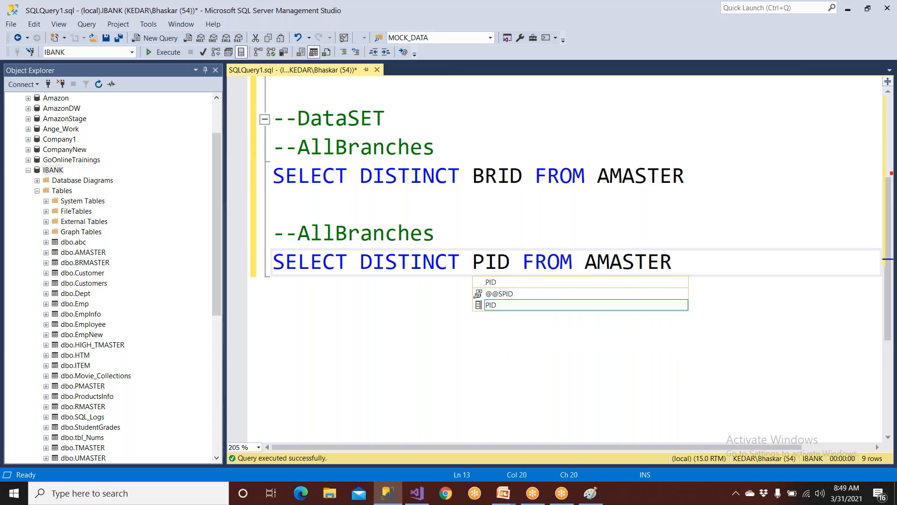
pyautogui.click(454, 200)
pyautogui.click(339, 234)
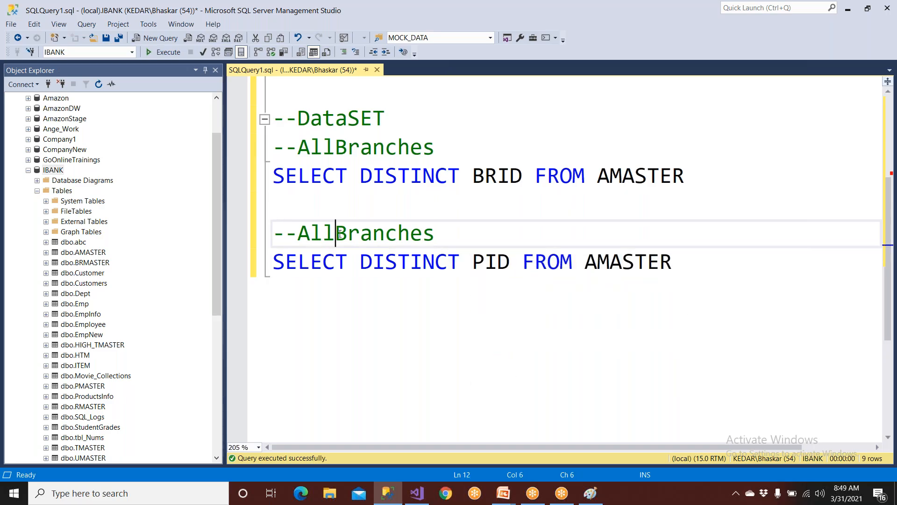
pyautogui.moveTo(340, 234); pyautogui.dragTo(435, 233)
pyautogui.write('Prods')
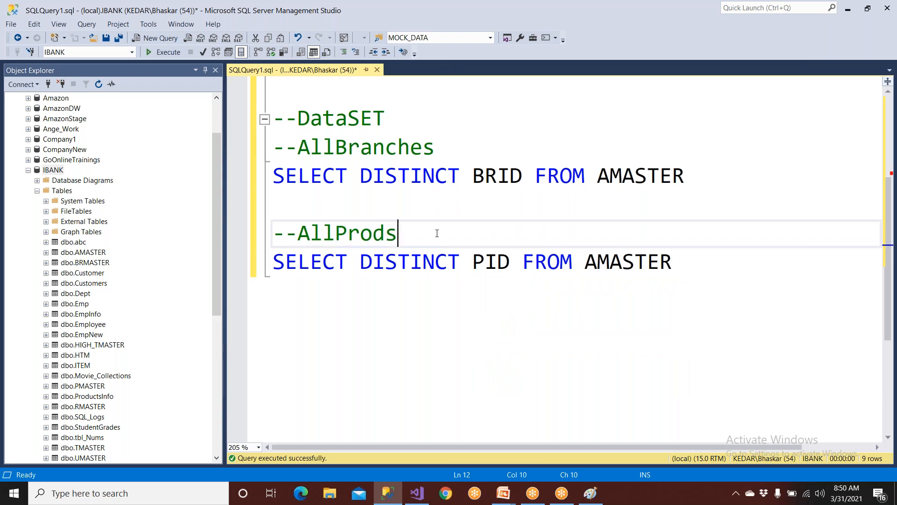
# - Run the AMASTER account query without its where clause and examine the PID values of the first rows
pyautogui.scroll(1, 437, 234)
pyautogui.scroll(3, 437, 234)
pyautogui.moveTo(423, 205); pyautogui.dragTo(273, 176)
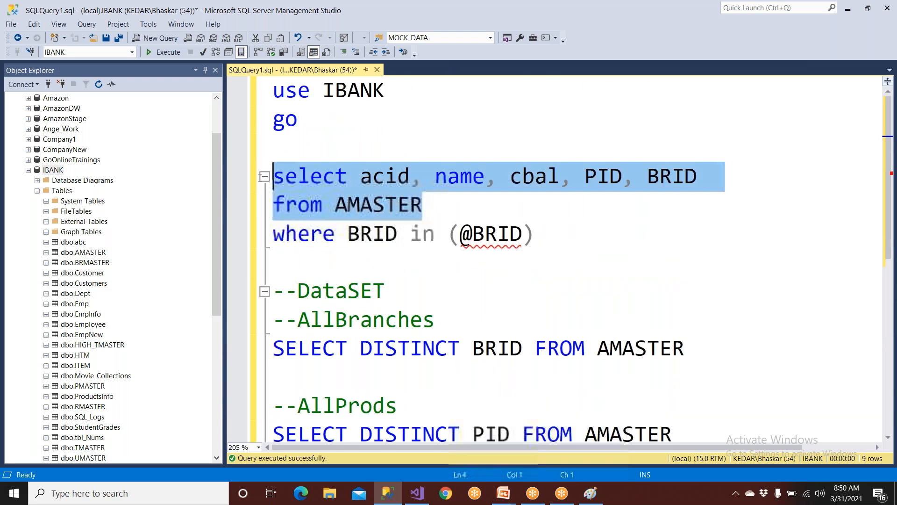
pyautogui.click(177, 52)
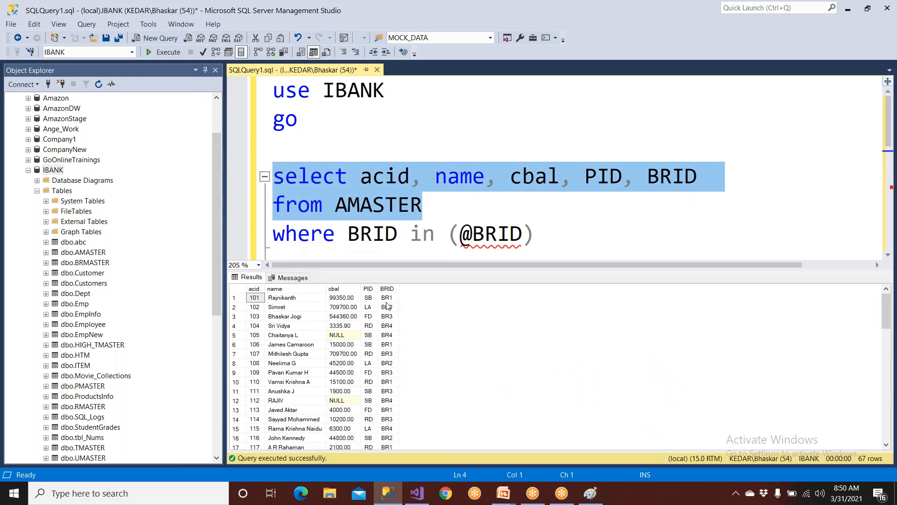
pyautogui.click(369, 300)
pyautogui.click(371, 307)
pyautogui.click(371, 317)
pyautogui.click(372, 326)
pyautogui.click(372, 345)
pyautogui.click(374, 360)
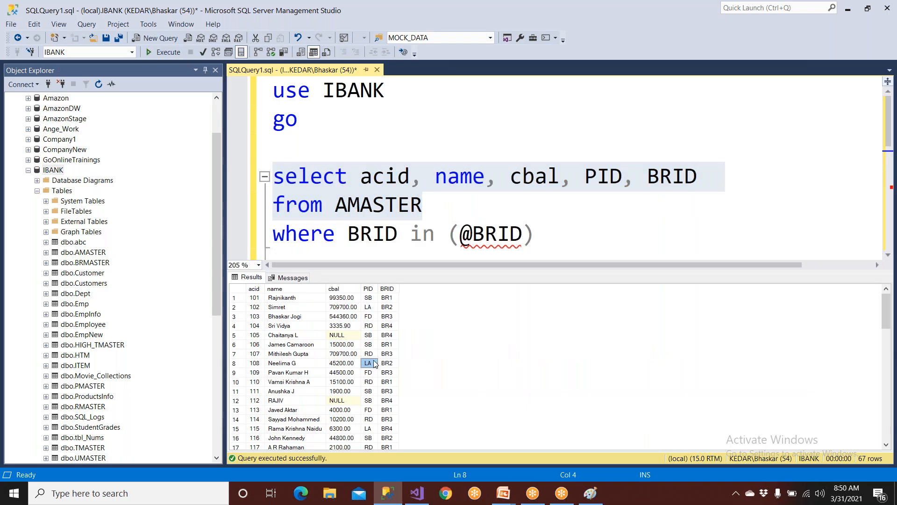
# - Run the AllProds query on its own and go through the distinct PID values it returns
pyautogui.scroll(-3, 379, 346)
pyautogui.click(408, 237)
pyautogui.scroll(-3, 406, 238)
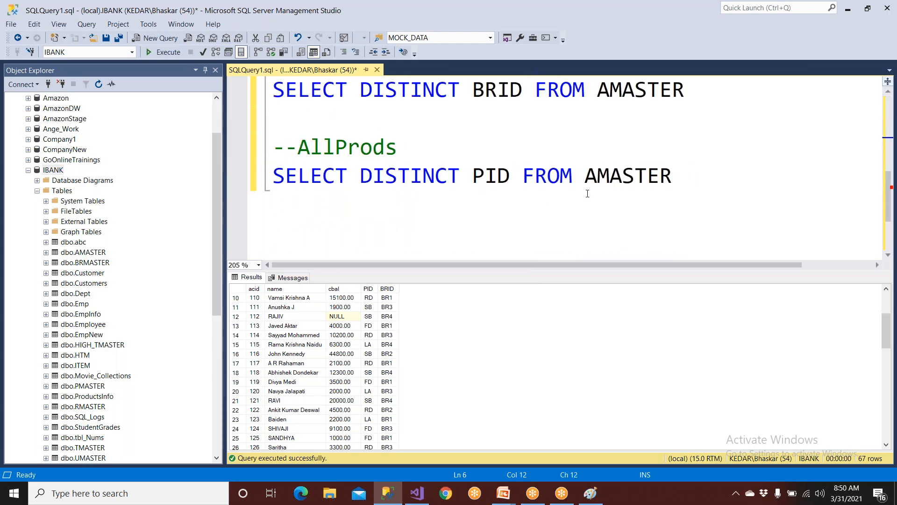
pyautogui.moveTo(672, 177); pyautogui.dragTo(273, 177)
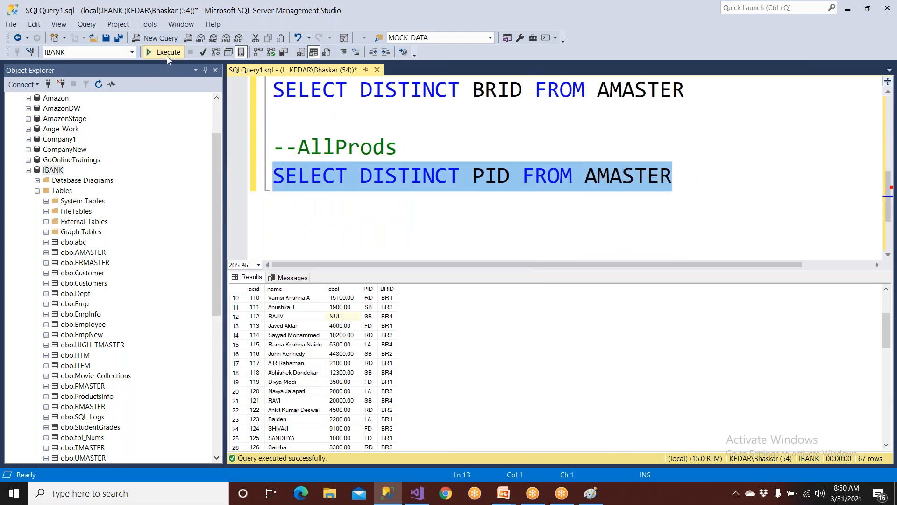
pyautogui.click(165, 53)
pyautogui.click(253, 289)
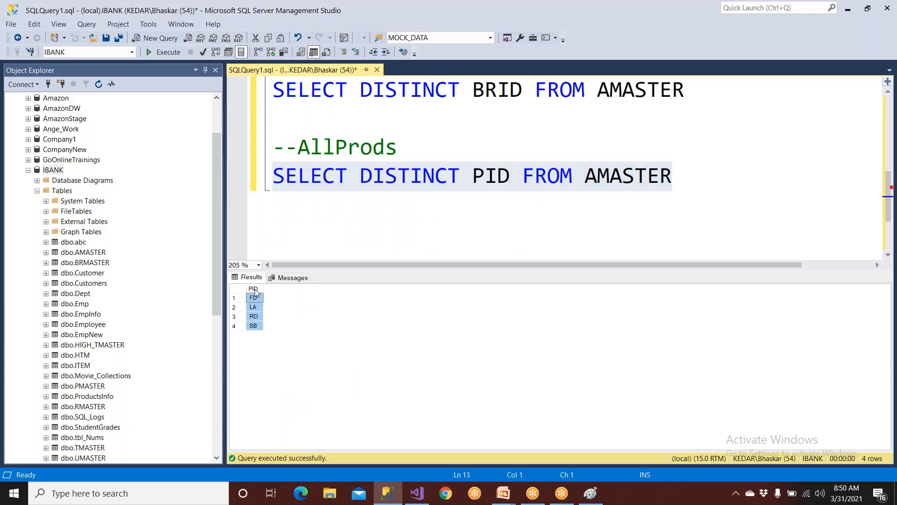
pyautogui.click(257, 298)
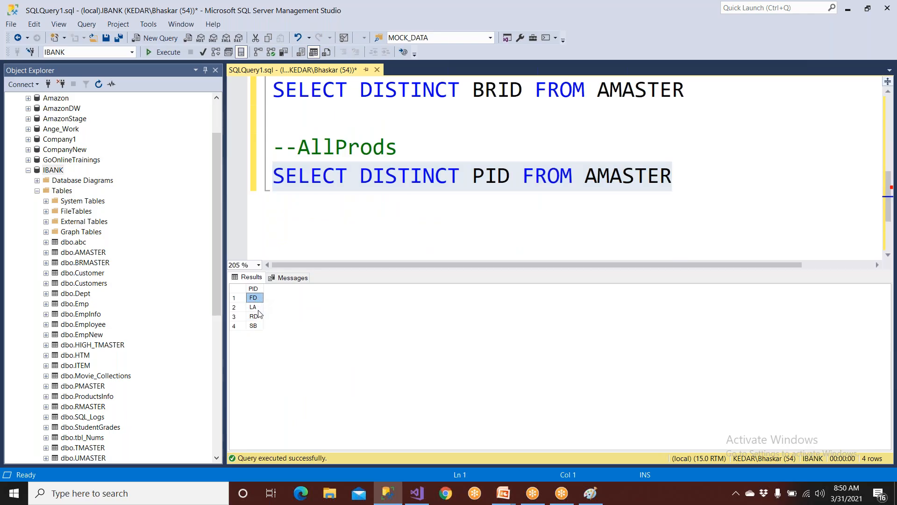
pyautogui.click(257, 307)
pyautogui.click(260, 317)
pyautogui.click(260, 327)
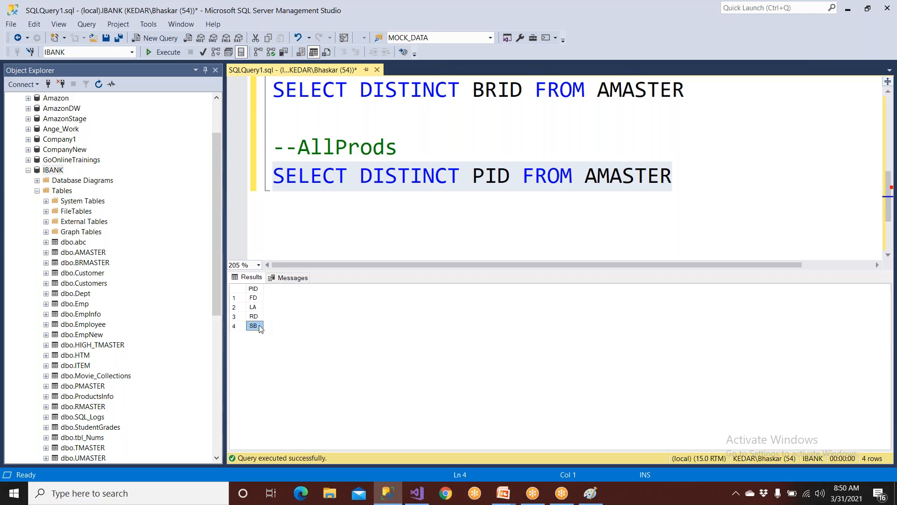
# - Add the condition where BRID = 'BR1' to the AllProds query, auto-hide the Object Explorer, and run the query
pyautogui.click(689, 174)
pyautogui.write("where BRID = ''")
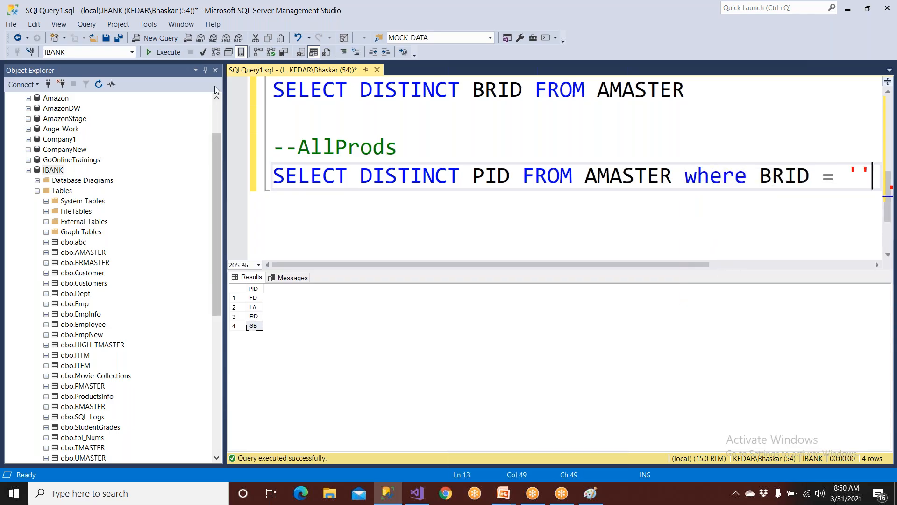
pyautogui.click(205, 70)
pyautogui.click(649, 178)
pyautogui.write('BR1')
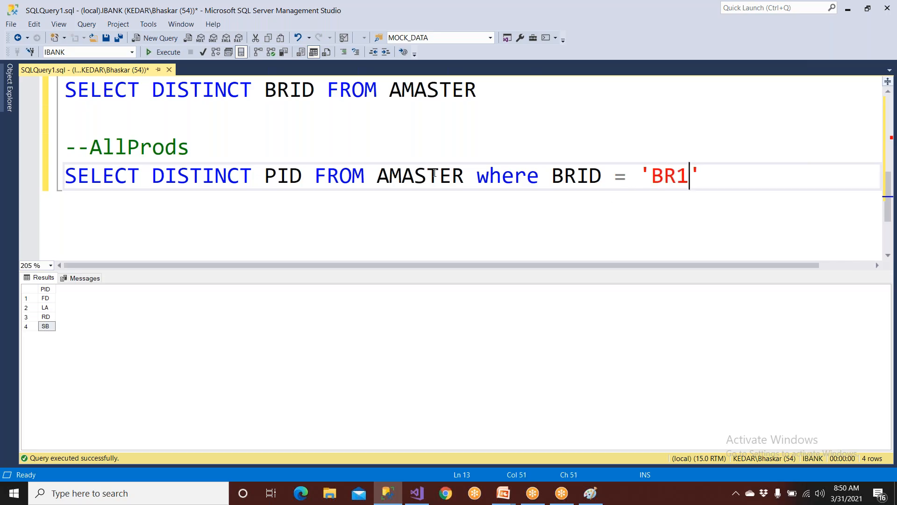
pyautogui.doubleClick(282, 176)
pyautogui.moveTo(701, 177); pyautogui.dragTo(65, 177)
pyautogui.click(159, 53)
# - Set the AllProds query's branch filter to 'BR5' and run it to check the products returned
pyautogui.moveTo(676, 176); pyautogui.dragTo(64, 177)
pyautogui.write('5')
pyautogui.click(160, 52)
pyautogui.click(50, 307)
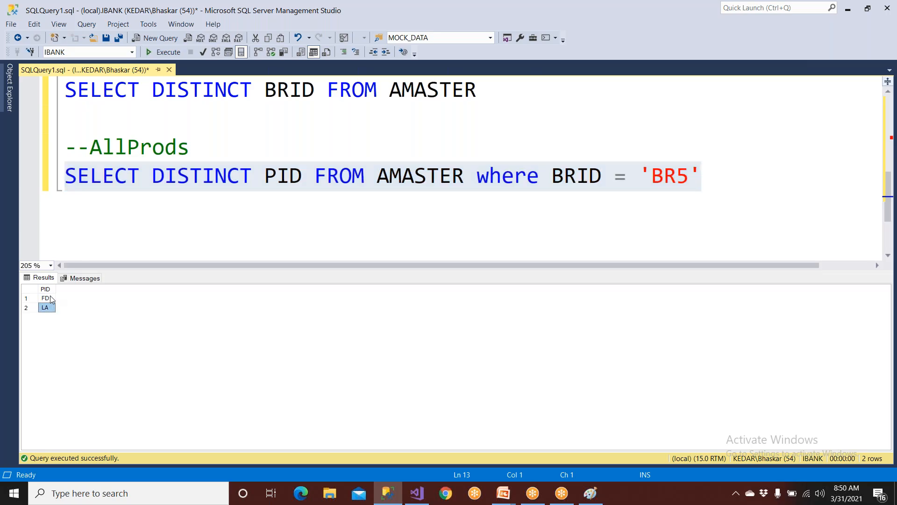
# - Change the AllProds query's branch filter to 'BR7' and run it to inspect its PID values
pyautogui.doubleClick(277, 177)
pyautogui.doubleClick(673, 177)
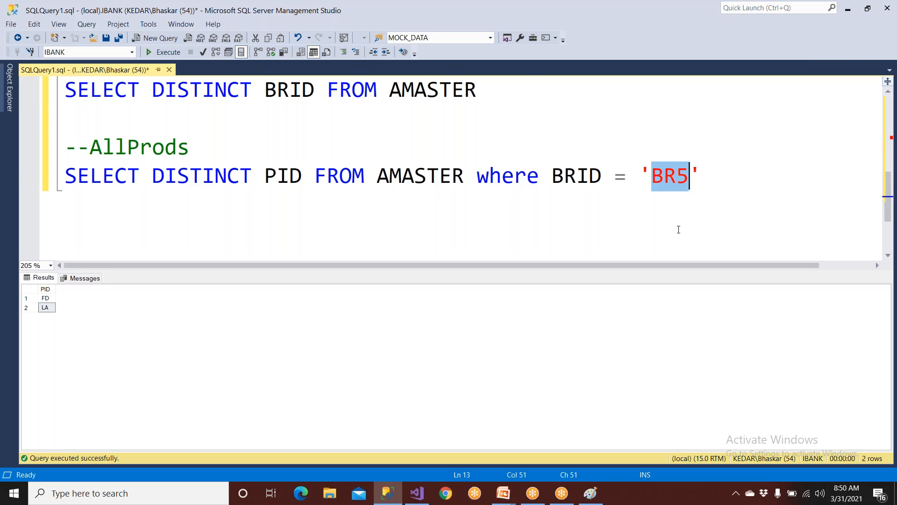
pyautogui.write('BR7')
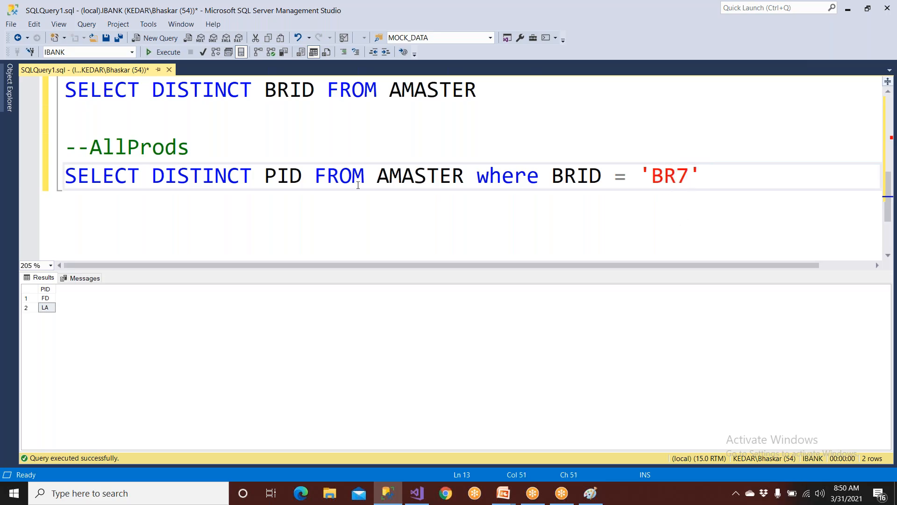
pyautogui.doubleClick(285, 175)
pyautogui.moveTo(701, 176); pyautogui.dragTo(52, 164)
pyautogui.click(155, 54)
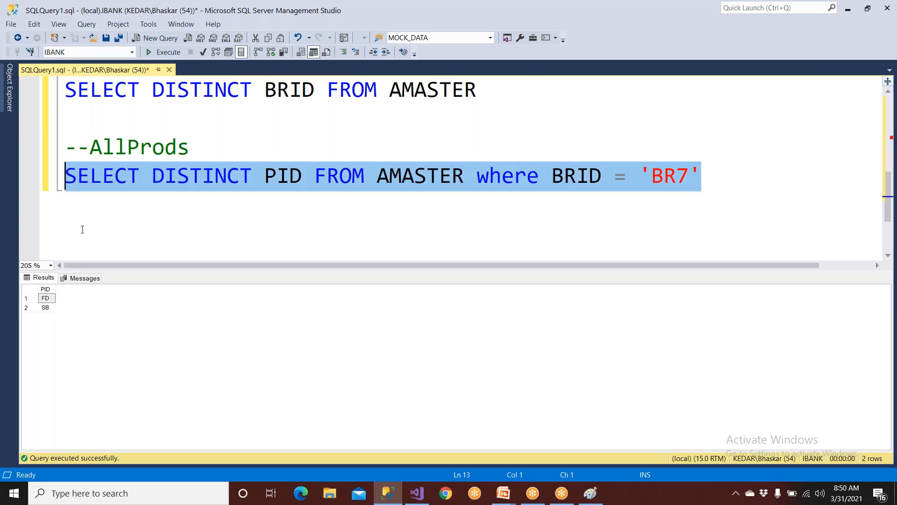
pyautogui.click(53, 308)
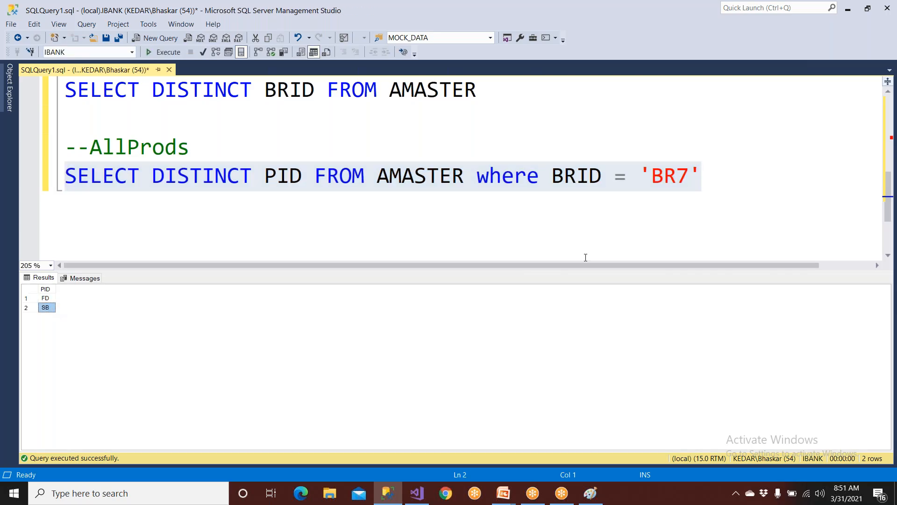
# - Filter the AllProds query on branch 'BR2', run it, and look through the returned PID values
pyautogui.click(604, 174)
pyautogui.moveTo(677, 177); pyautogui.dragTo(27, 172)
pyautogui.write('2')
pyautogui.click(161, 52)
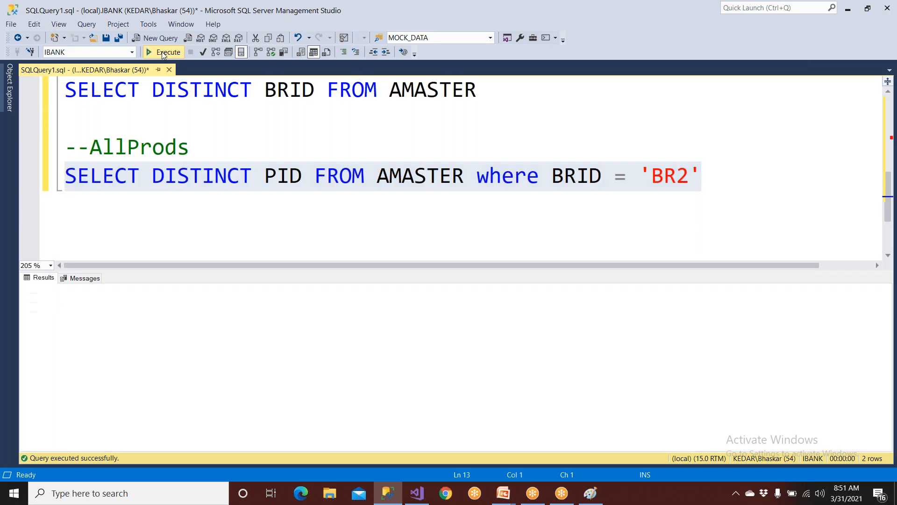
pyautogui.click(46, 297)
pyautogui.click(45, 307)
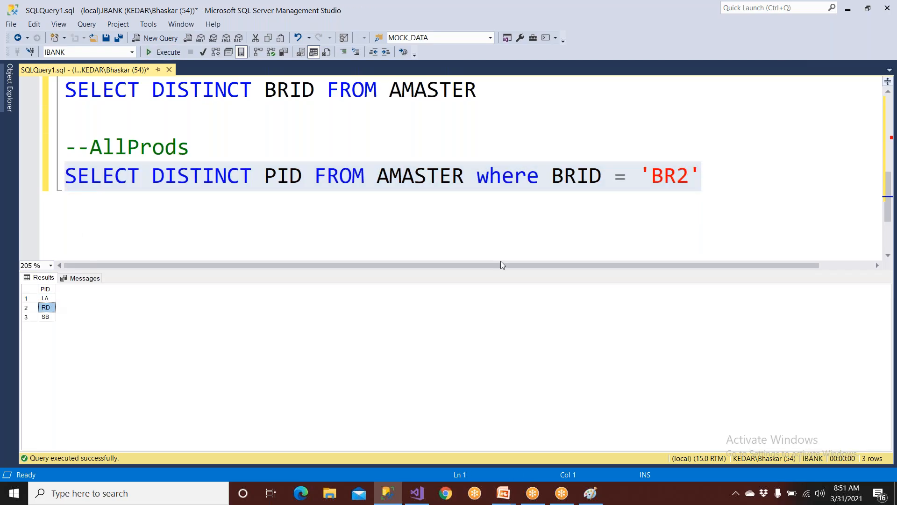
pyautogui.click(541, 227)
pyautogui.moveTo(639, 177); pyautogui.dragTo(715, 174)
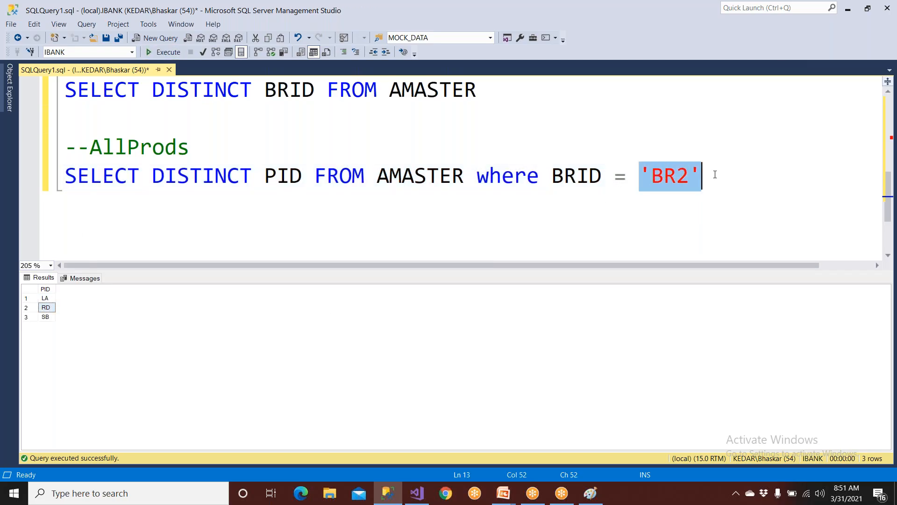
pyautogui.write('@BR')
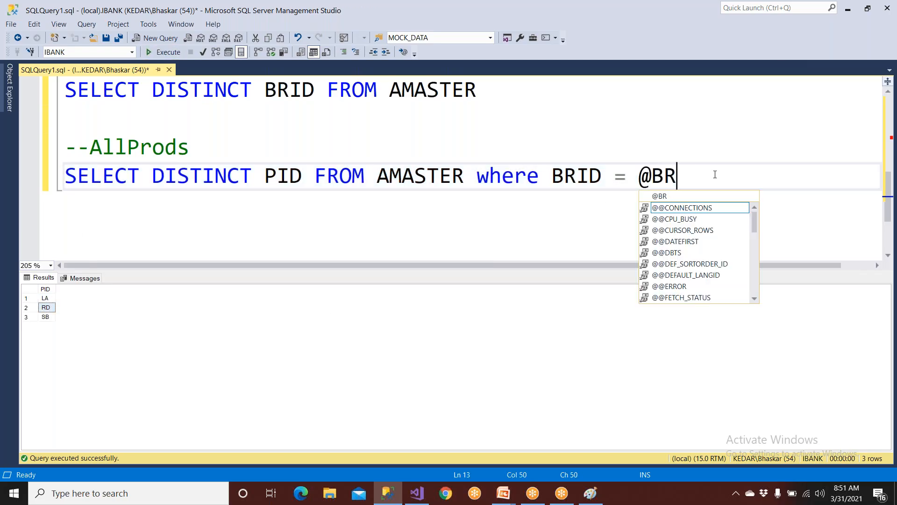
pyautogui.write('ID')
pyautogui.moveTo(640, 177); pyautogui.dragTo(705, 176)
pyautogui.doubleClick(269, 176)
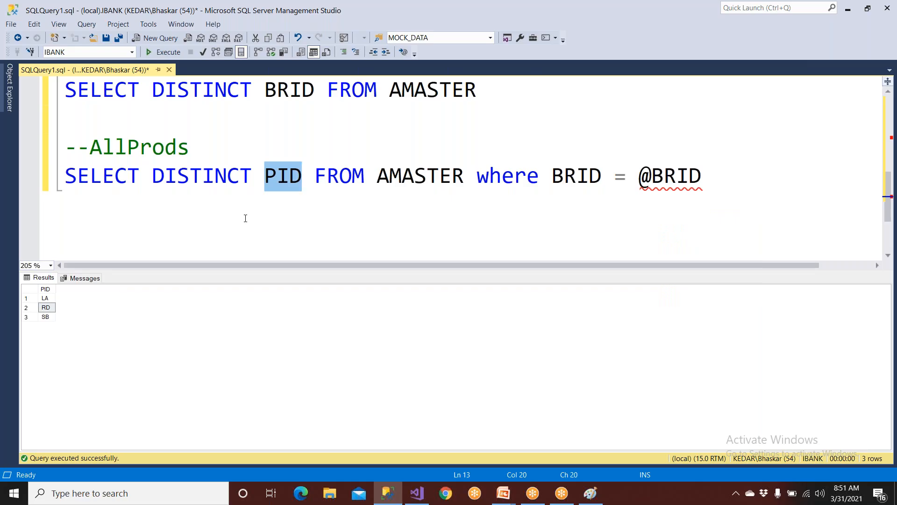
pyautogui.scroll(1, 245, 218)
pyautogui.scroll(1, 246, 219)
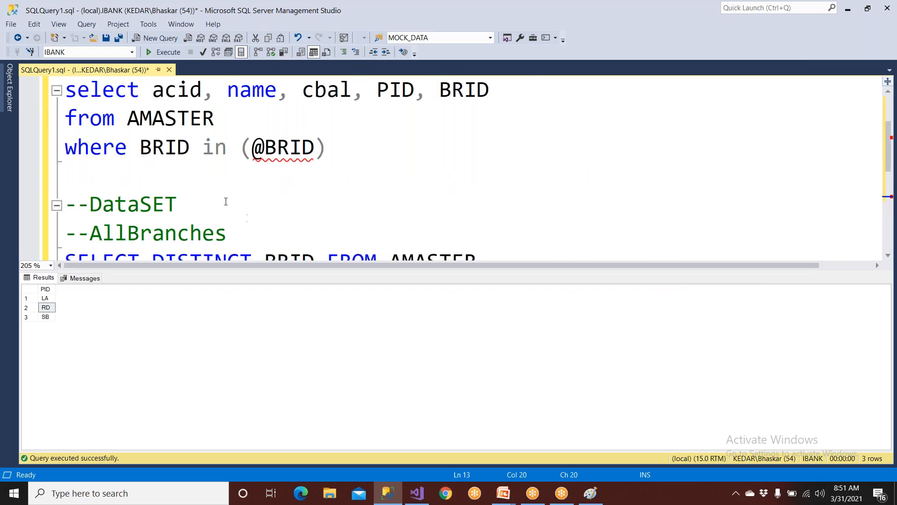
pyautogui.moveTo(201, 147); pyautogui.dragTo(350, 147)
pyautogui.write('= ')
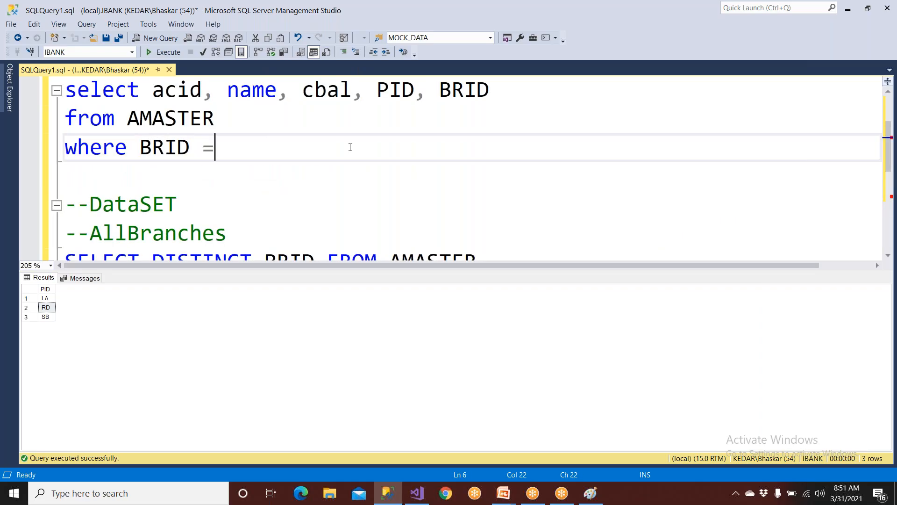
pyautogui.write('@')
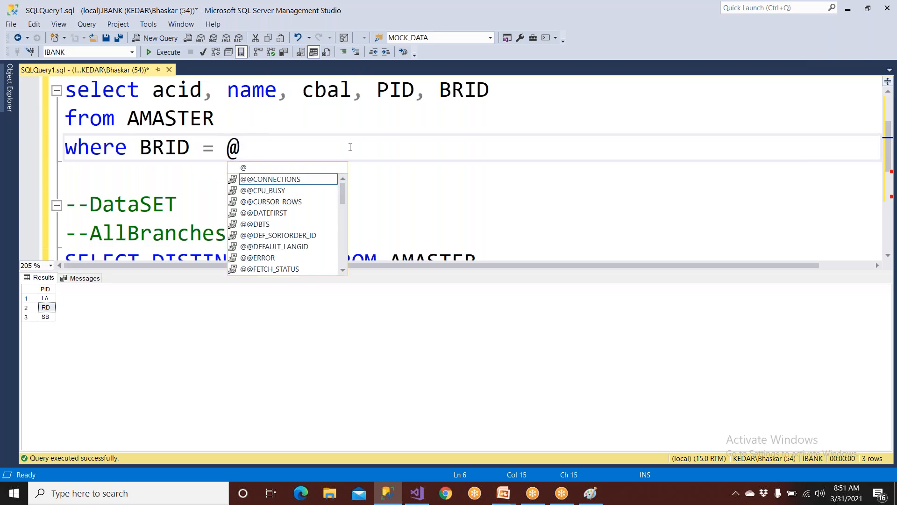
pyautogui.write('BRID and PID = @')
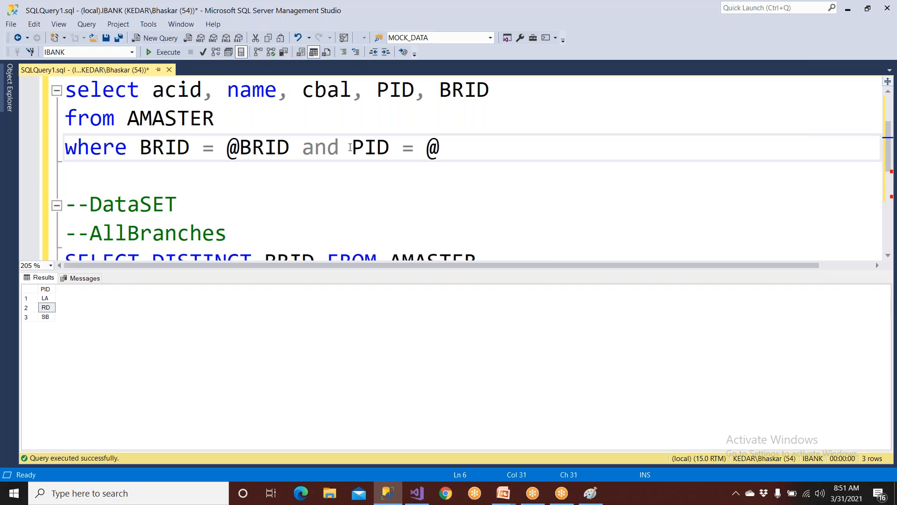
pyautogui.write('PID')
pyautogui.moveTo(224, 151); pyautogui.dragTo(279, 151)
pyautogui.moveTo(479, 147); pyautogui.dragTo(64, 89)
pyautogui.click(209, 159)
pyautogui.moveTo(227, 151); pyautogui.dragTo(290, 150)
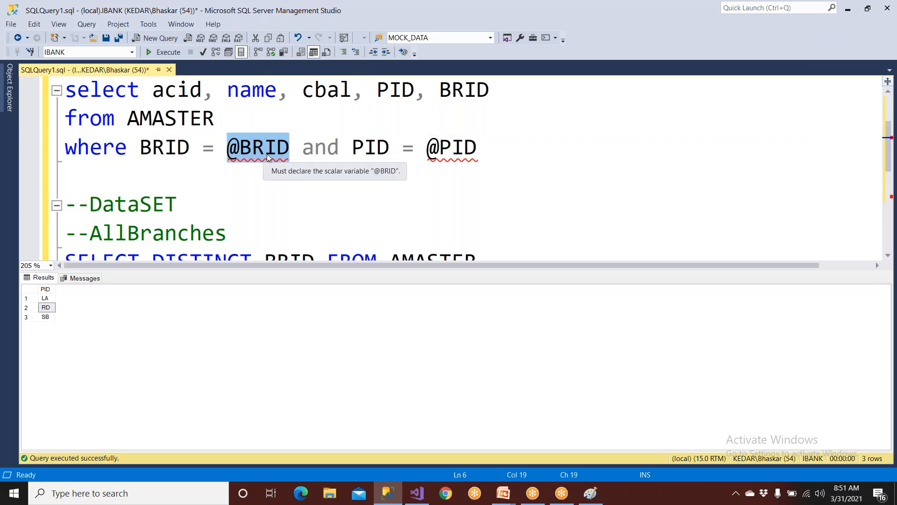
pyautogui.scroll(-2, 353, 181)
pyautogui.doubleClick(639, 181)
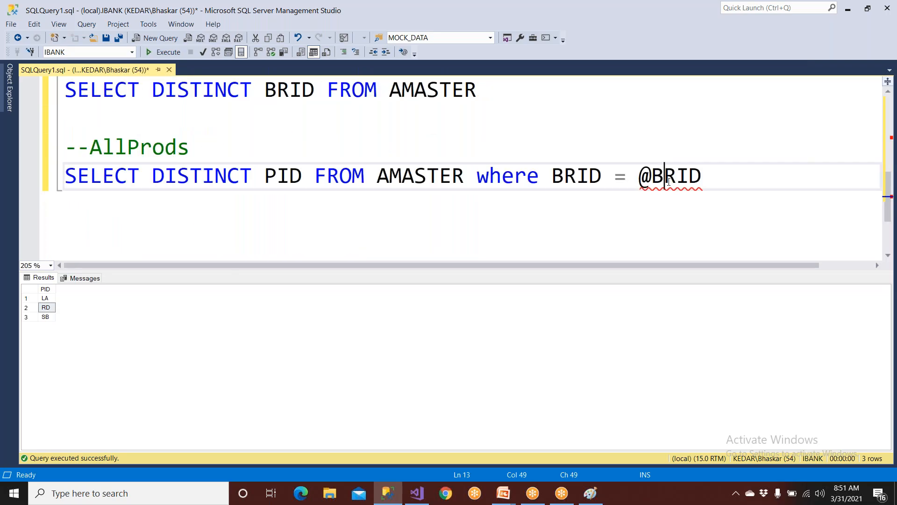
pyautogui.doubleClick(300, 185)
# - Hide the query results pane and add the comment --MainSET above the main select query
pyautogui.hotkey('ctrl', 'r')
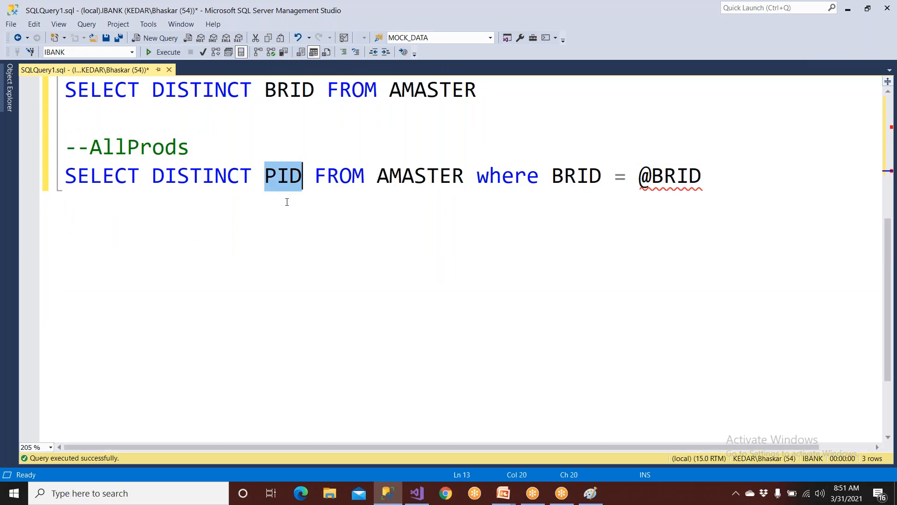
pyautogui.scroll(3, 374, 201)
pyautogui.moveTo(478, 234); pyautogui.dragTo(66, 176)
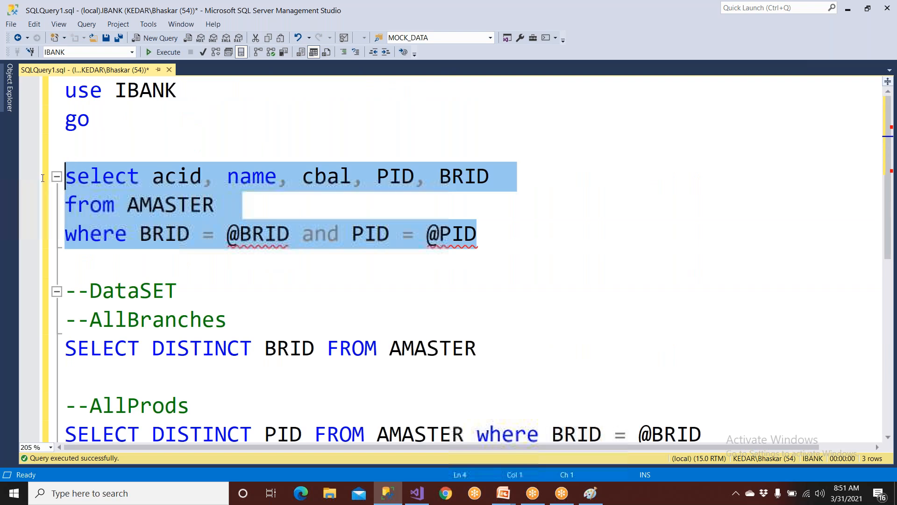
pyautogui.click(88, 159)
pyautogui.press('Return')
pyautogui.write('--MainSET')
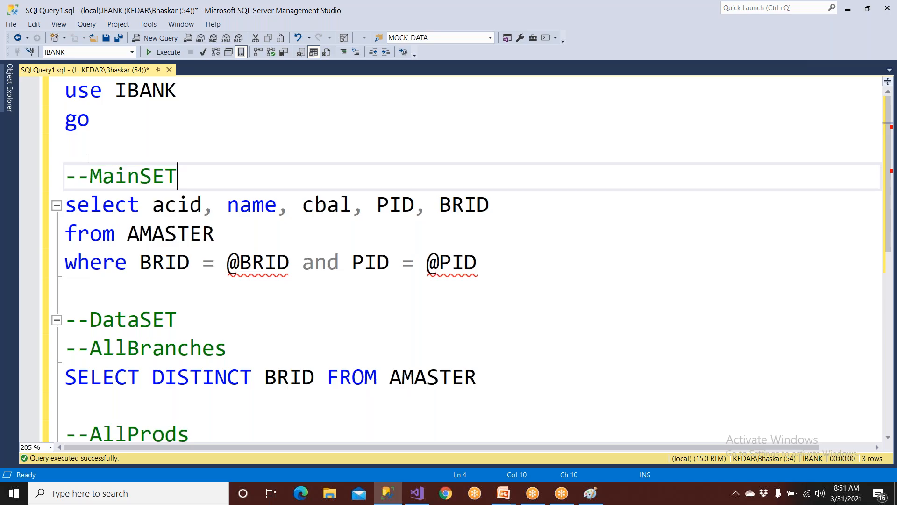
# - Look over the DataSET section with the AllBranches and AllProds queries below the main query
pyautogui.click(175, 315)
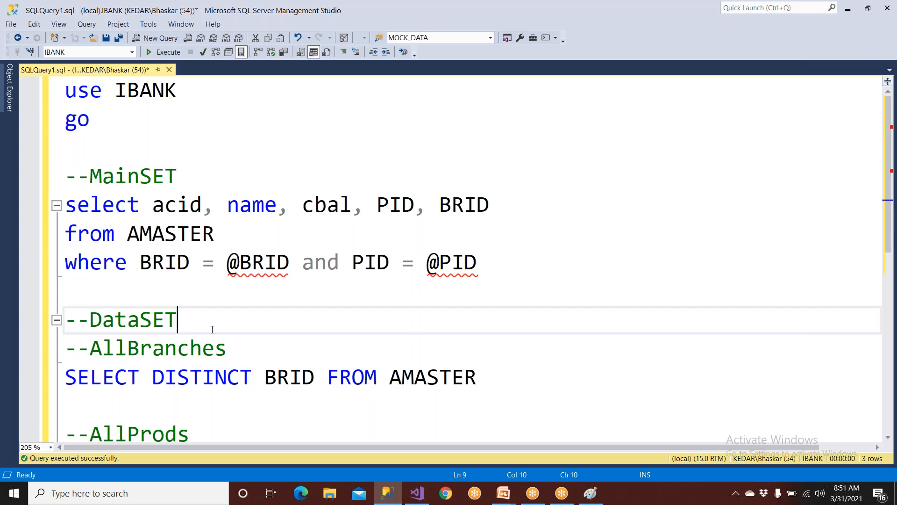
pyautogui.scroll(-1, 196, 327)
pyautogui.click(208, 343)
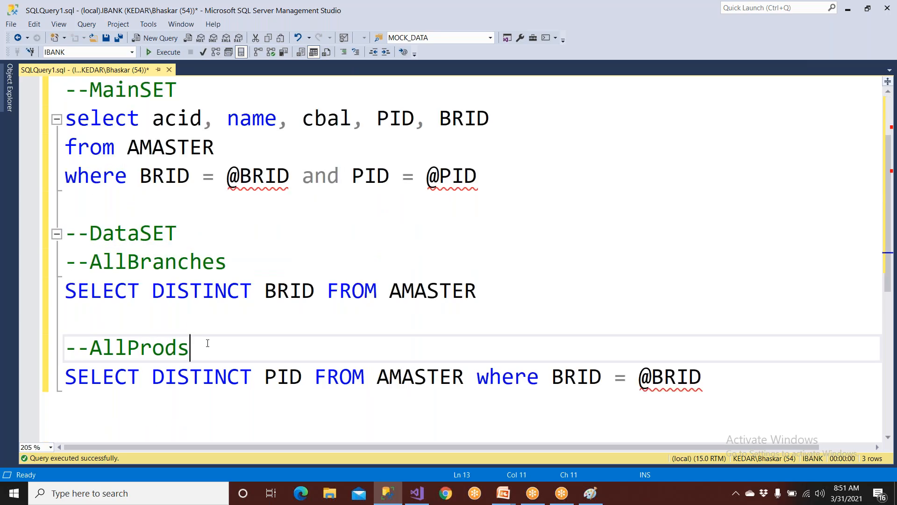
pyautogui.scroll(1, 208, 343)
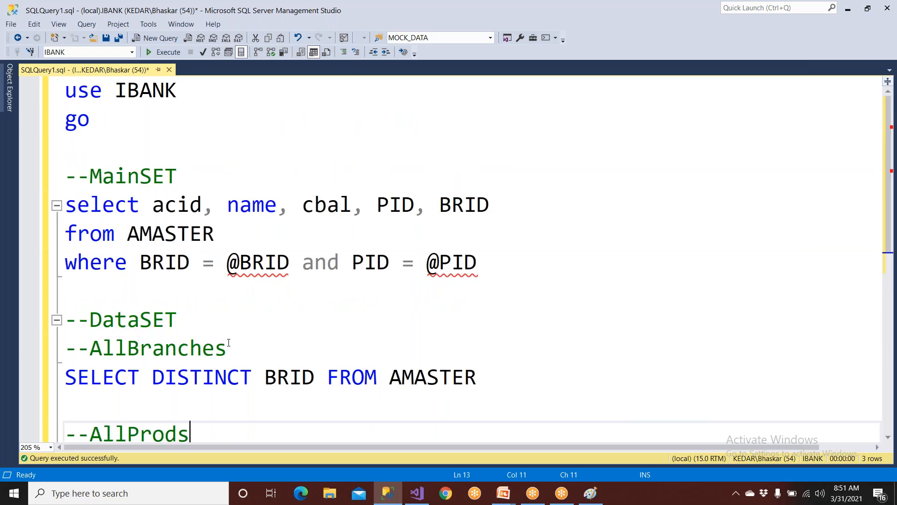
# - Switch to Visual Studio, show the Customers report in design view, and bring up the dependent-parameter diagram in Paint
pyautogui.click(417, 493)
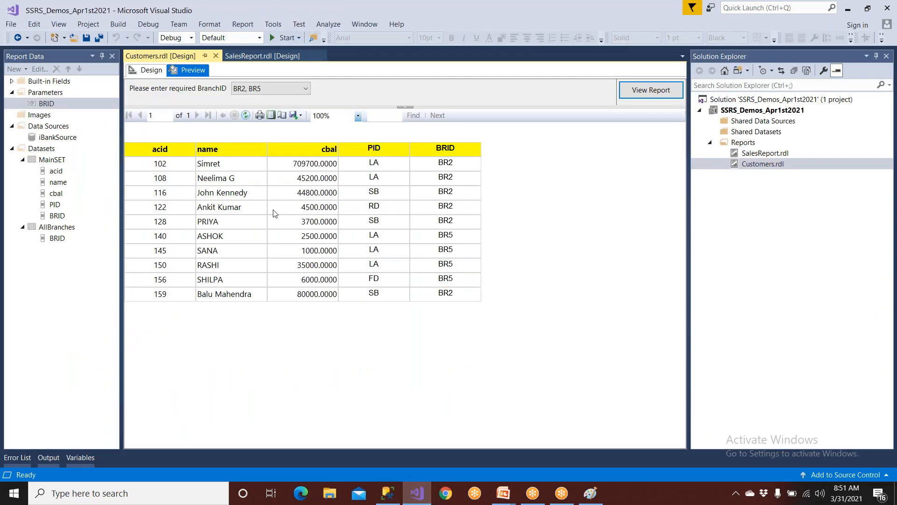
pyautogui.click(151, 70)
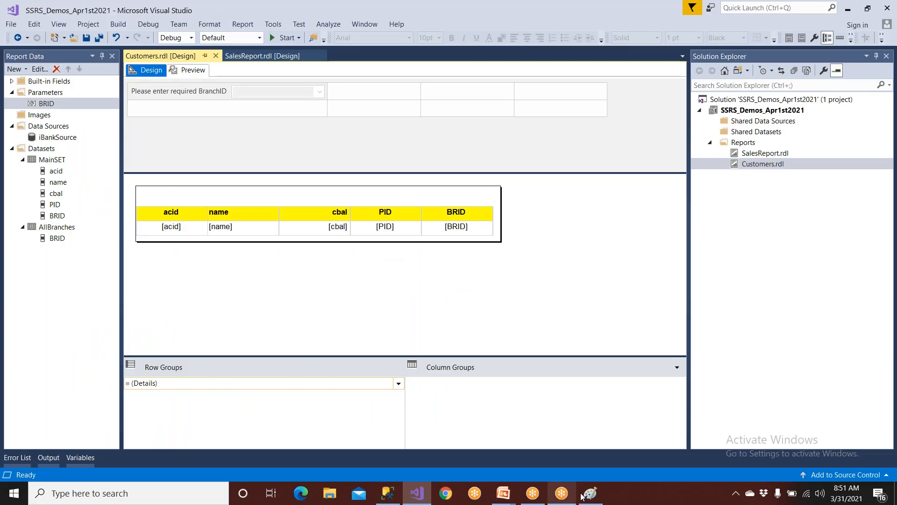
pyautogui.click(591, 493)
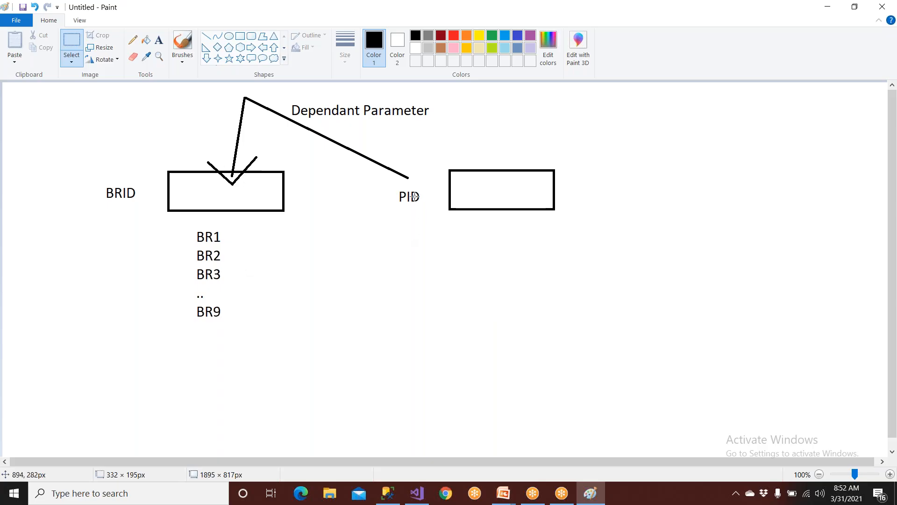
pyautogui.click(388, 493)
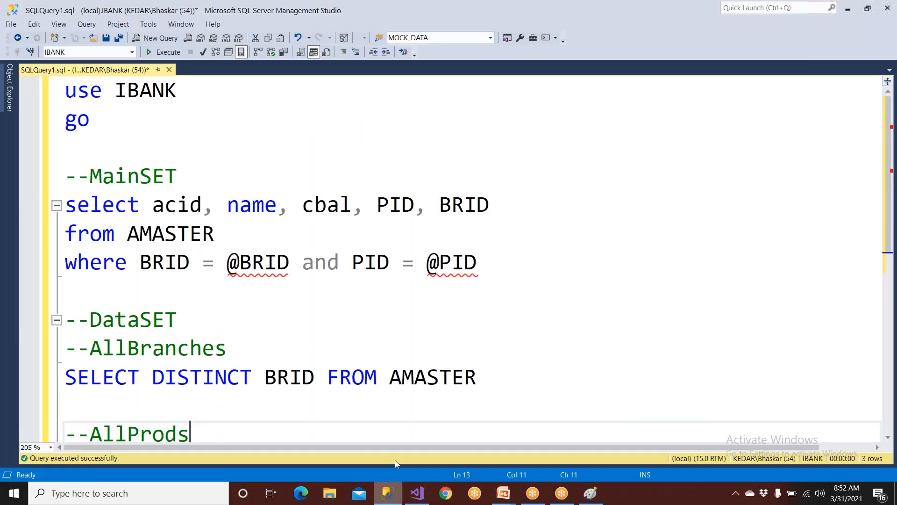
pyautogui.doubleClick(258, 264)
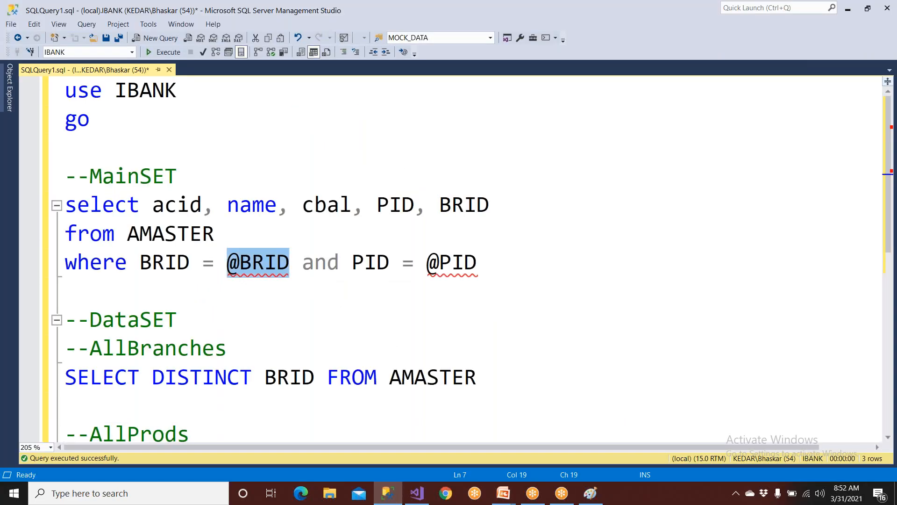
pyautogui.scroll(-2, 467, 271)
pyautogui.doubleClick(667, 294)
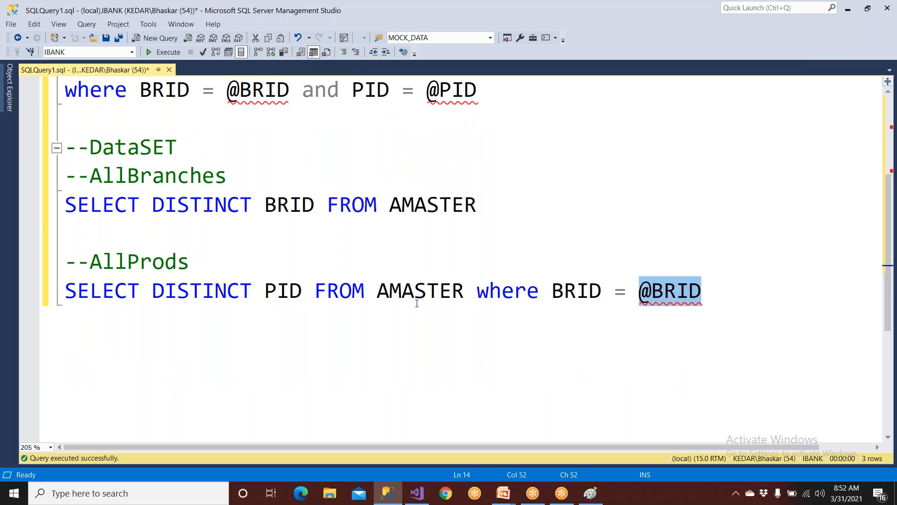
pyautogui.doubleClick(285, 293)
pyautogui.click(259, 317)
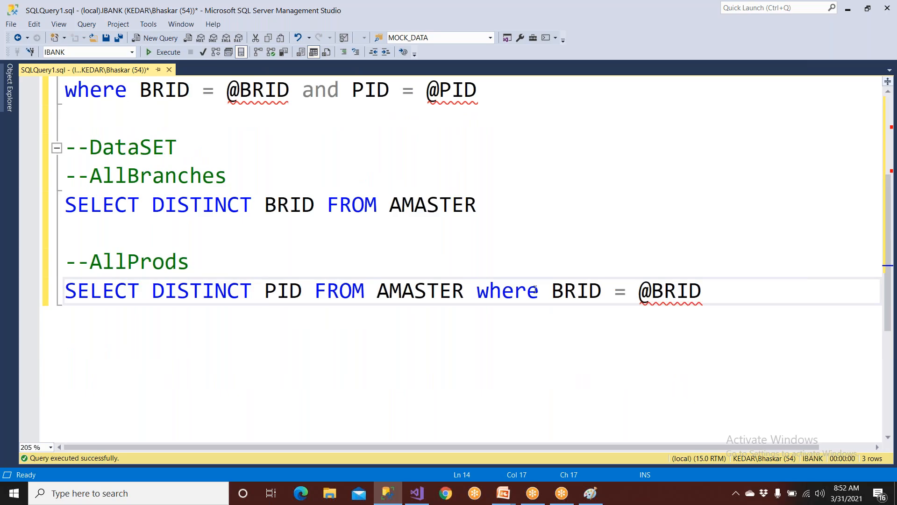
pyautogui.moveTo(473, 294); pyautogui.dragTo(729, 295)
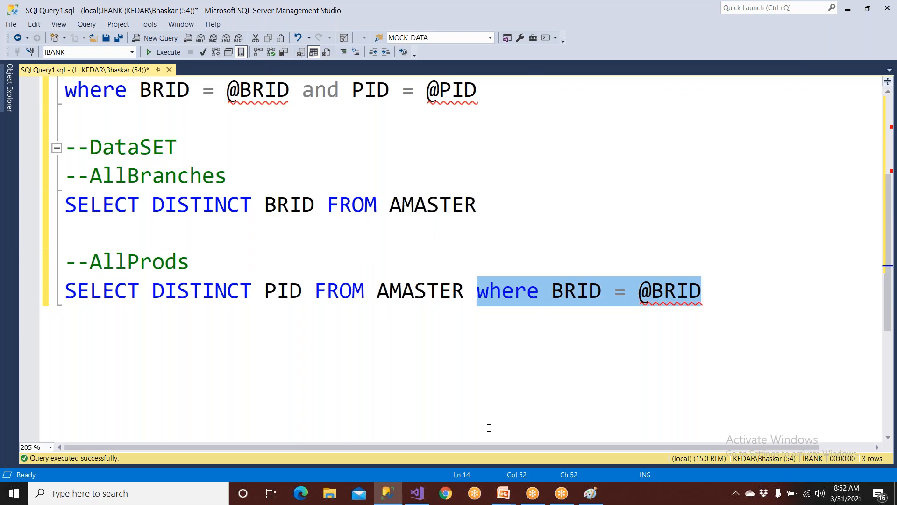
# - Switch to Visual Studio and add a new empty report named CascadeReport to the project's reports
pyautogui.click(417, 493)
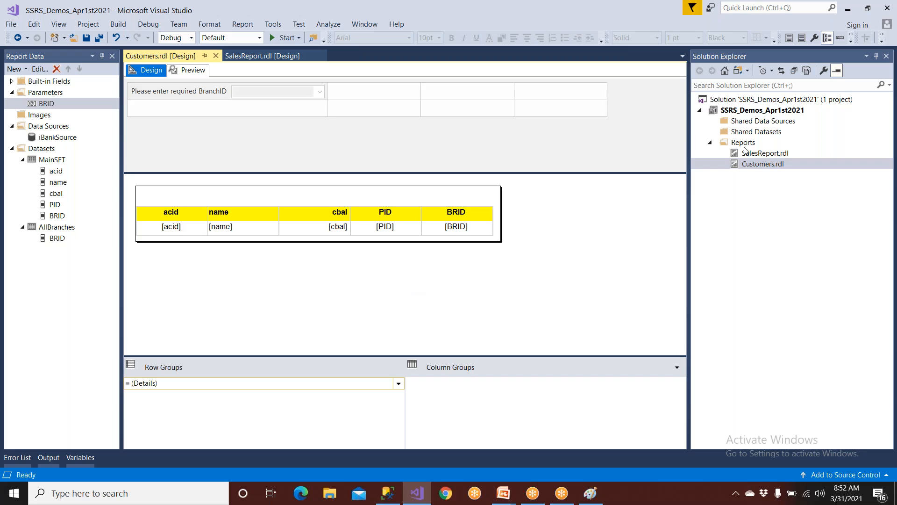
pyautogui.click(746, 146)
pyautogui.rightClick(744, 144)
pyautogui.moveTo(762, 166)
pyautogui.click(701, 168)
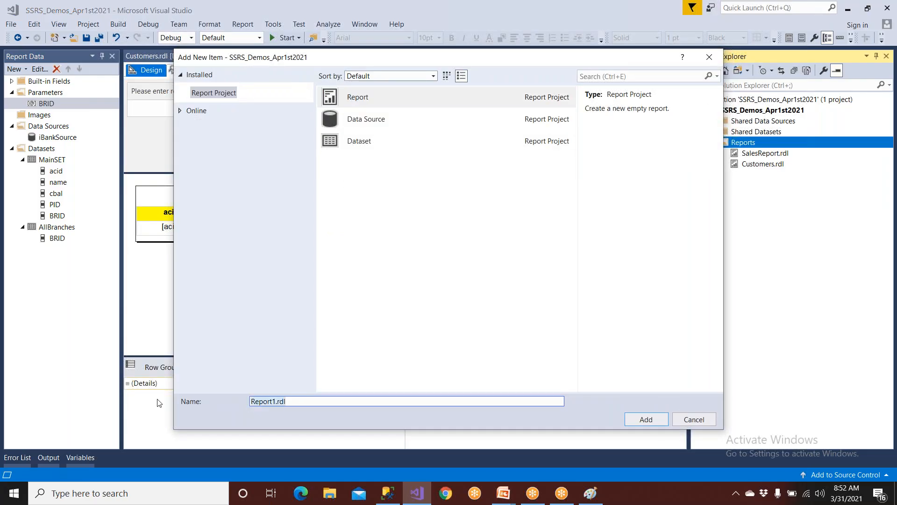
pyautogui.write('CascadeReport')
pyautogui.click(638, 417)
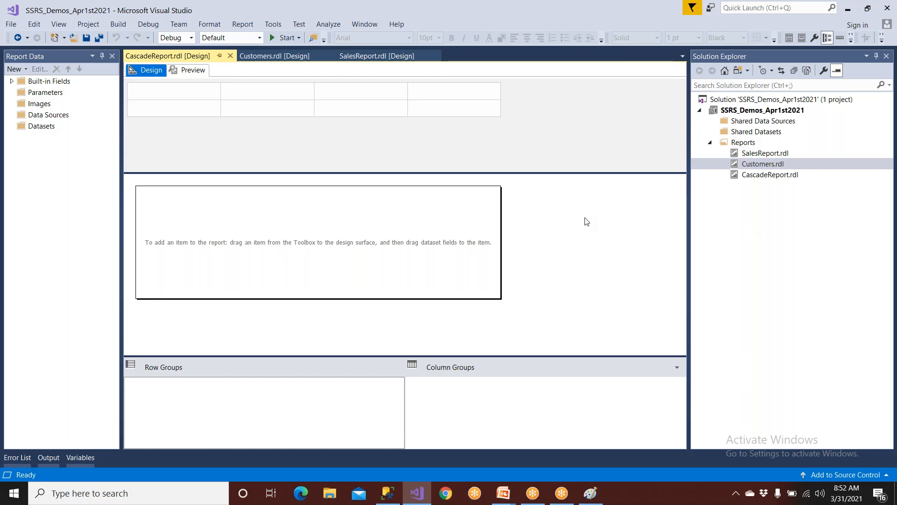
# - Start a new embedded data source for CascadeReport named iBankSrc, with Microsoft SQL Server as its connection type
pyautogui.click(59, 118)
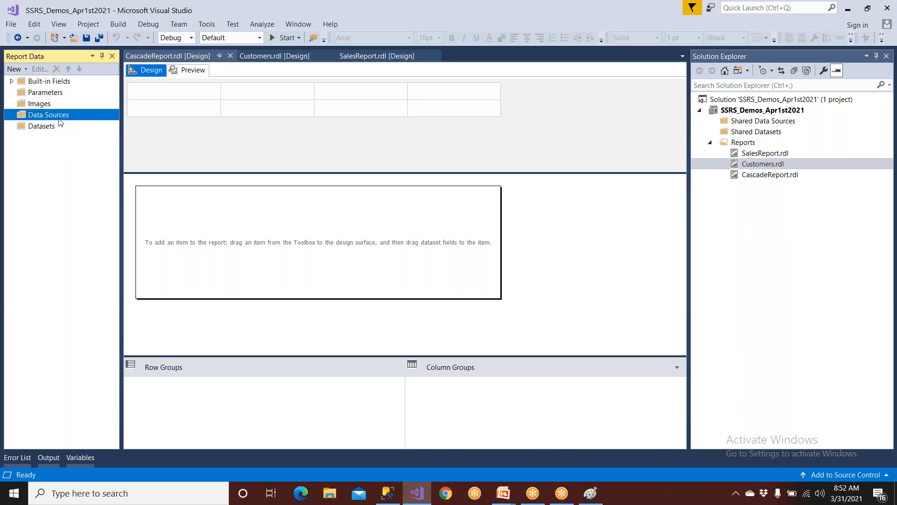
pyautogui.rightClick(59, 122)
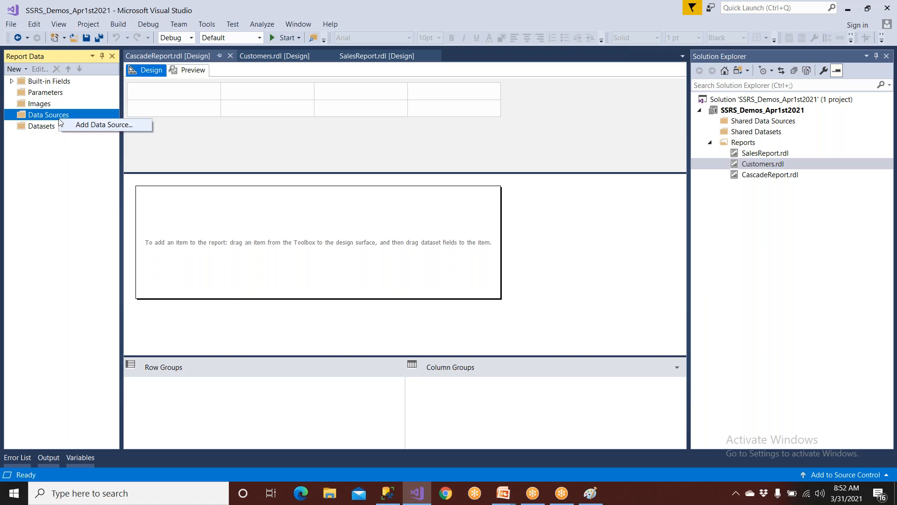
pyautogui.click(78, 124)
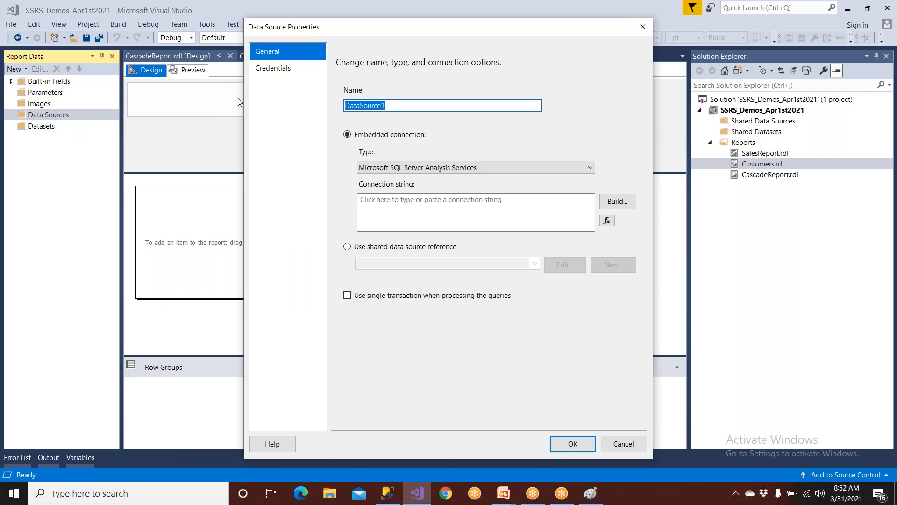
pyautogui.write('iBankSrc')
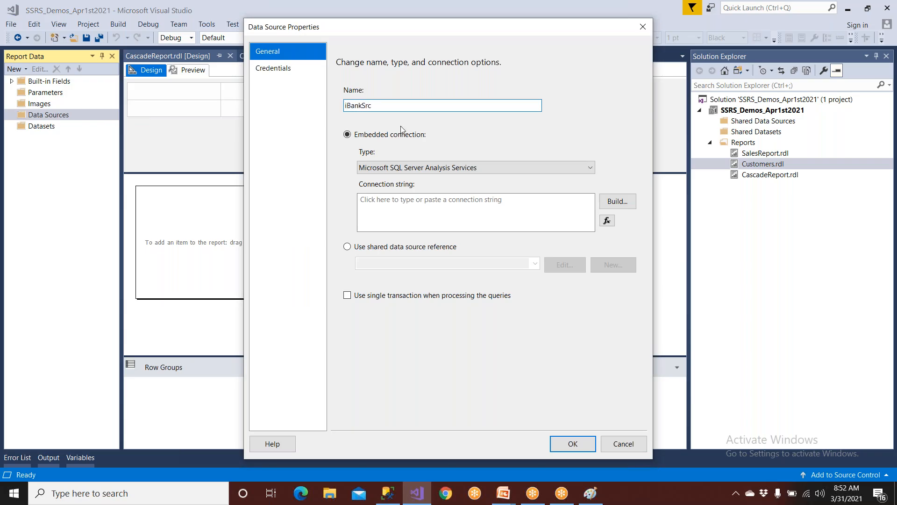
pyautogui.click(536, 169)
pyautogui.click(435, 228)
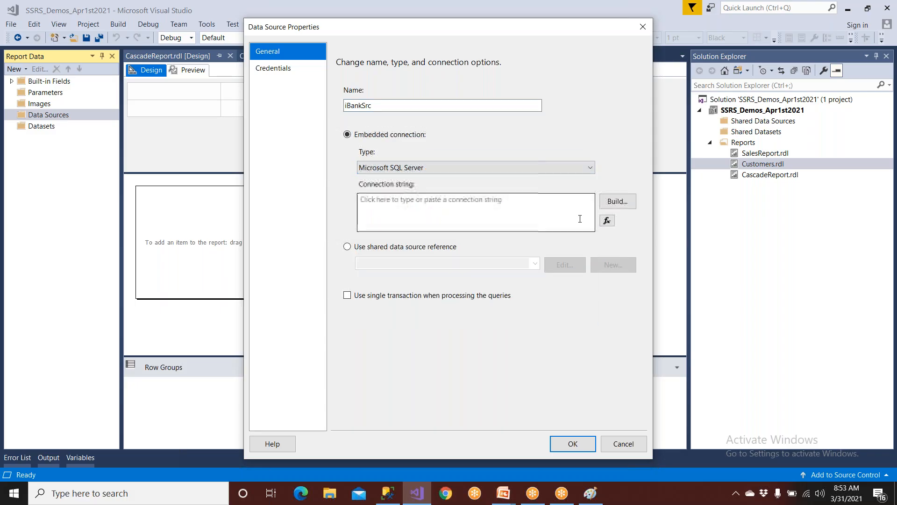
# - Build the iBankSrc connection to server "." and database IBANK, test it, and save the data source
pyautogui.click(612, 201)
pyautogui.click(411, 133)
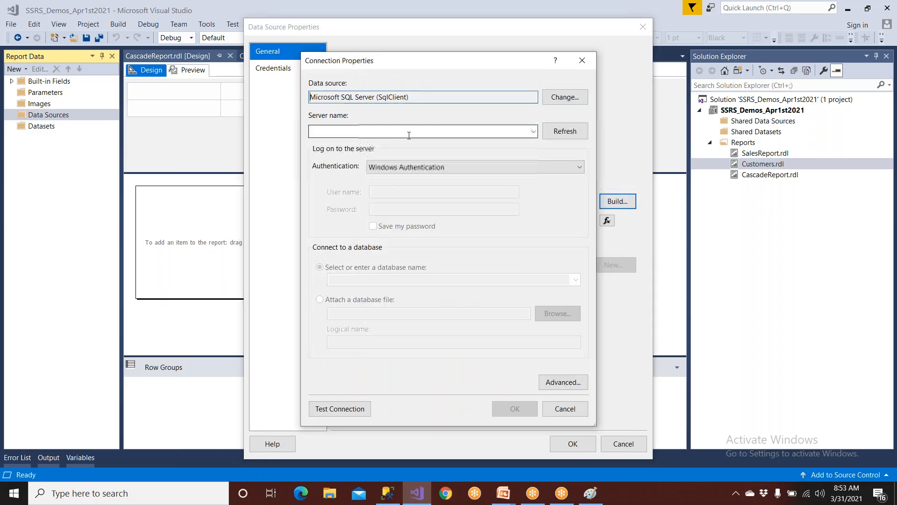
pyautogui.write('.')
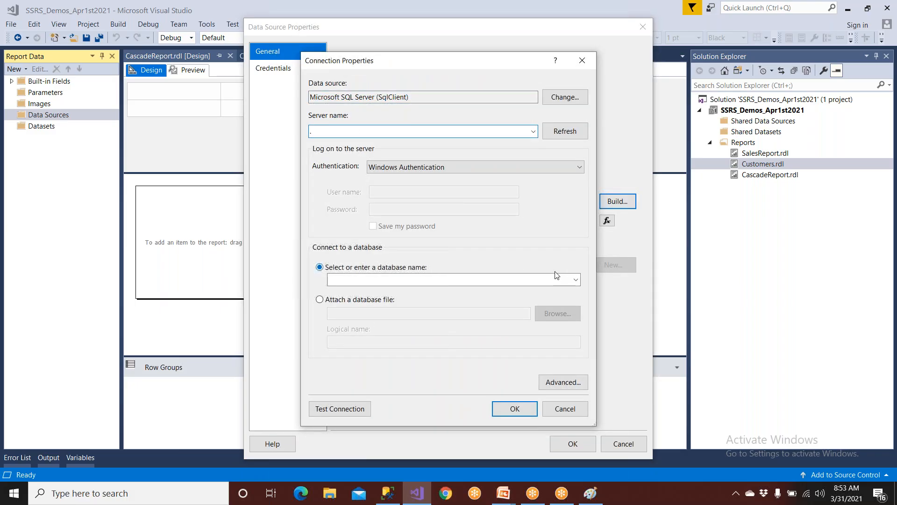
pyautogui.click(575, 280)
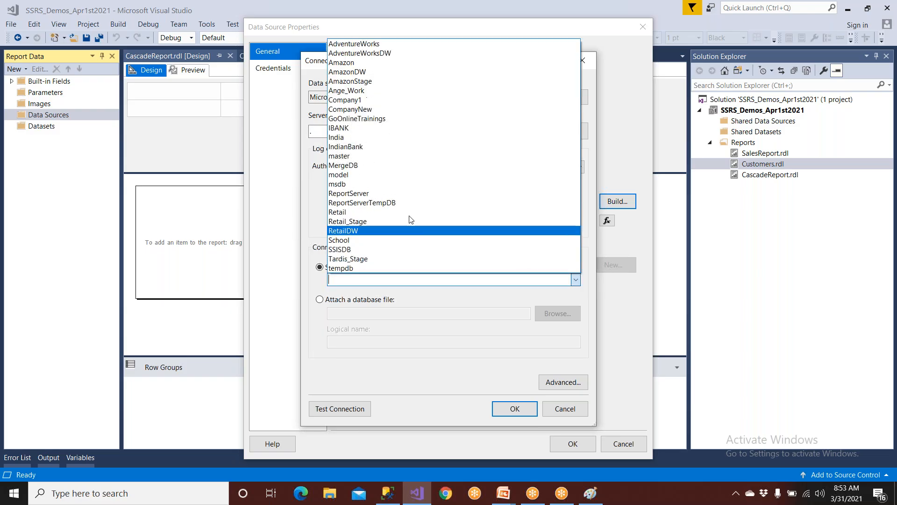
pyautogui.click(381, 136)
pyautogui.click(358, 409)
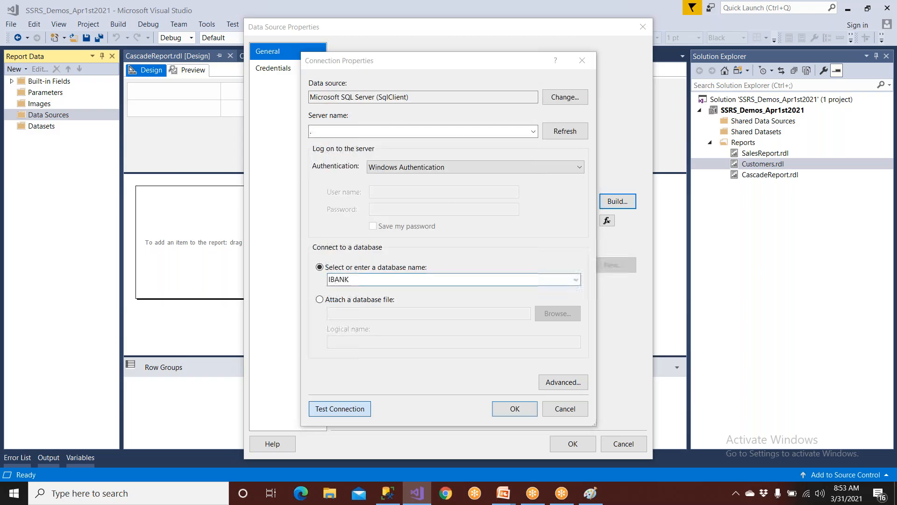
pyautogui.click(466, 293)
pyautogui.click(514, 414)
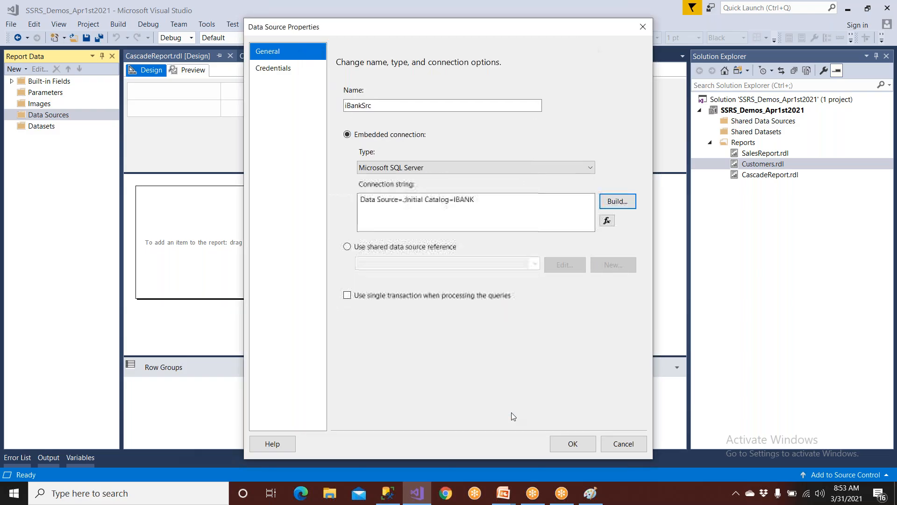
pyautogui.click(569, 443)
# - Start a new embedded dataset named MainSET for CascadeReport, using iBankSrc as its data source
pyautogui.click(44, 138)
pyautogui.rightClick(44, 138)
pyautogui.click(55, 148)
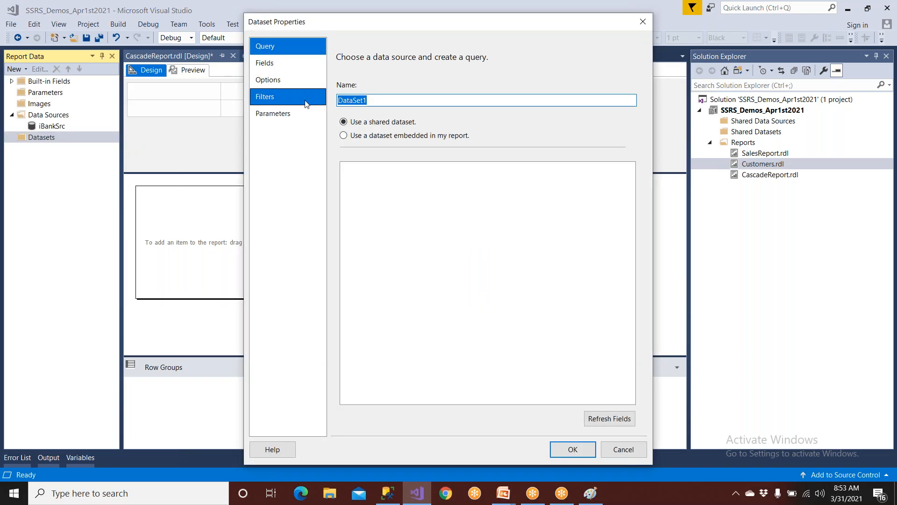
pyautogui.write('MAi')
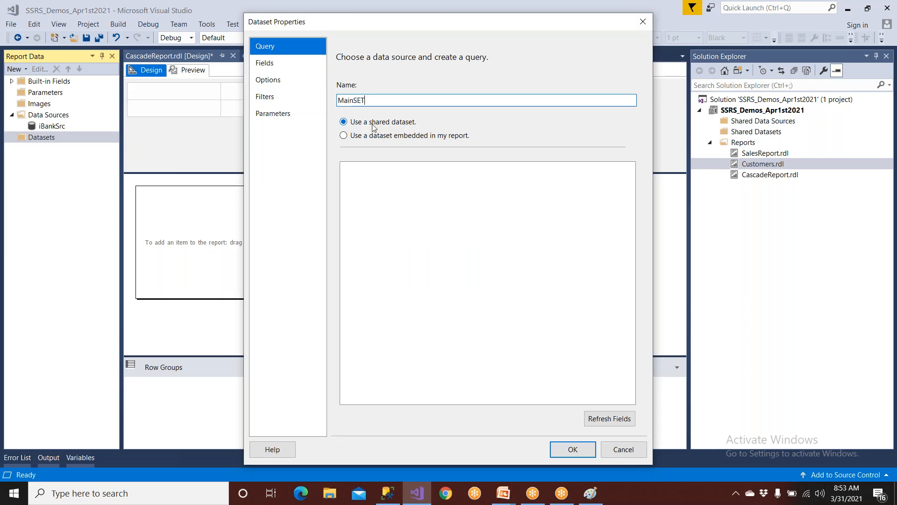
pyautogui.click(398, 137)
pyautogui.click(400, 180)
pyautogui.click(391, 188)
# - Switch to SQL Server Management Studio, copy the complete MainSET select query on AMASTER, and return to Visual Studio
pyautogui.click(384, 495)
pyautogui.click(377, 234)
pyautogui.scroll(2, 474, 244)
pyautogui.moveTo(491, 256); pyautogui.dragTo(66, 204)
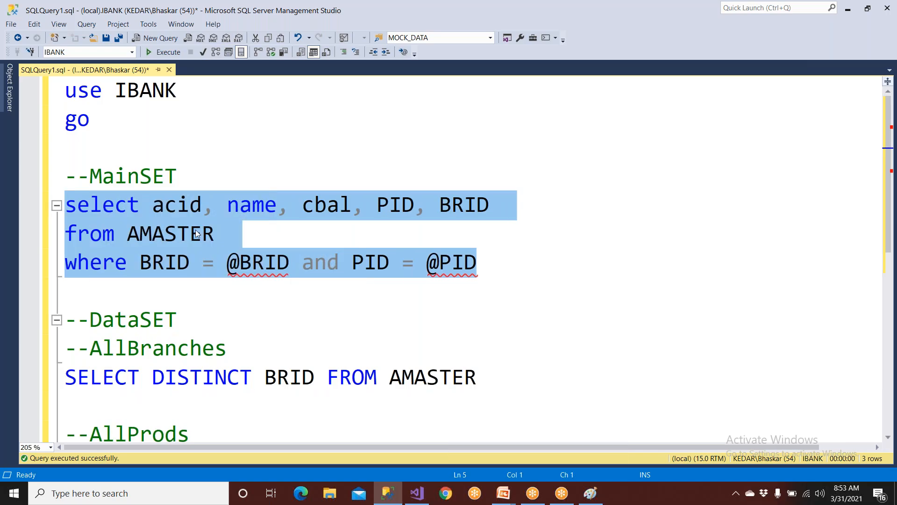
pyautogui.rightClick(195, 229)
pyautogui.click(210, 237)
pyautogui.click(416, 493)
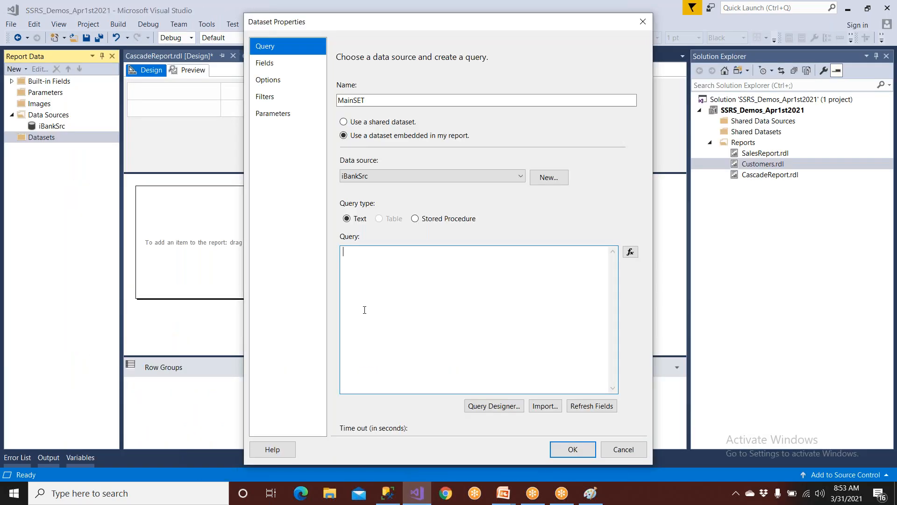
# - Try to save the MainSET dataset with the copied AMASTER query as its text query
pyautogui.hotkey('ctrl', 'v')
pyautogui.click(573, 448)
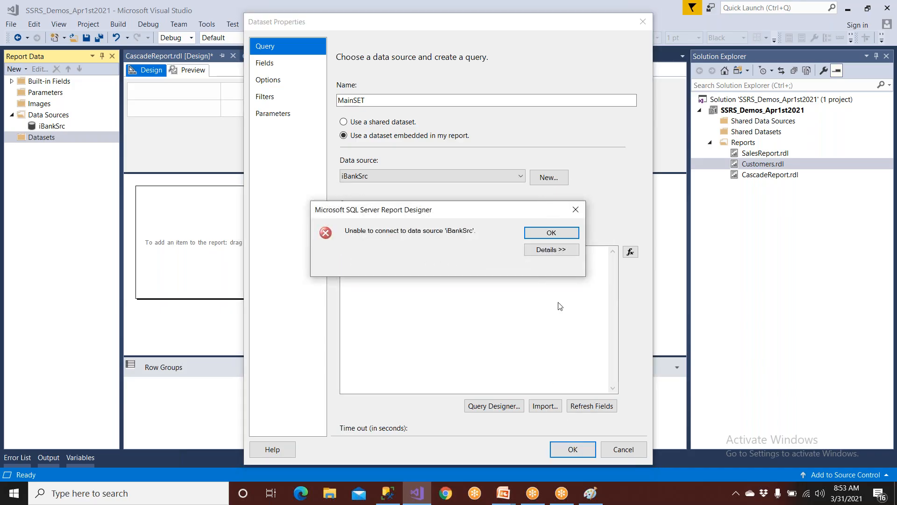
pyautogui.click(577, 211)
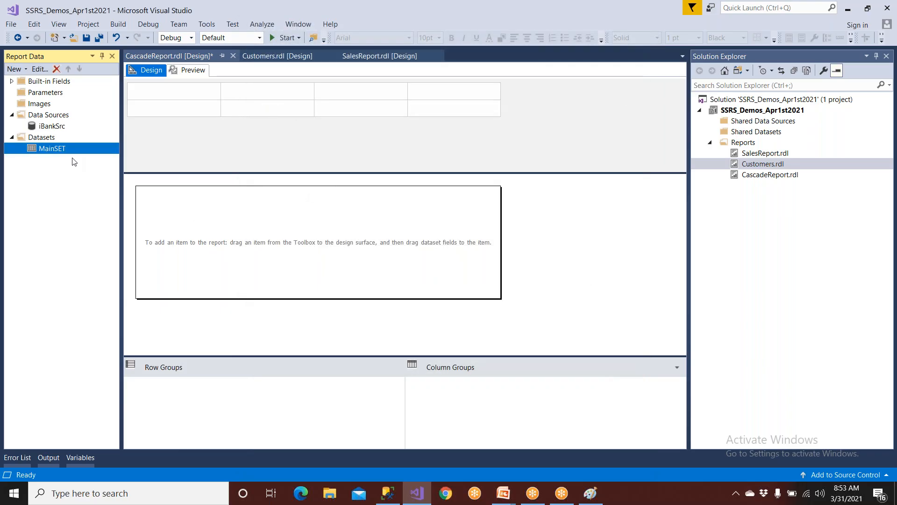
# - Change the iBankSrc connection's authentication to Windows Authentication and save the data source
pyautogui.doubleClick(51, 126)
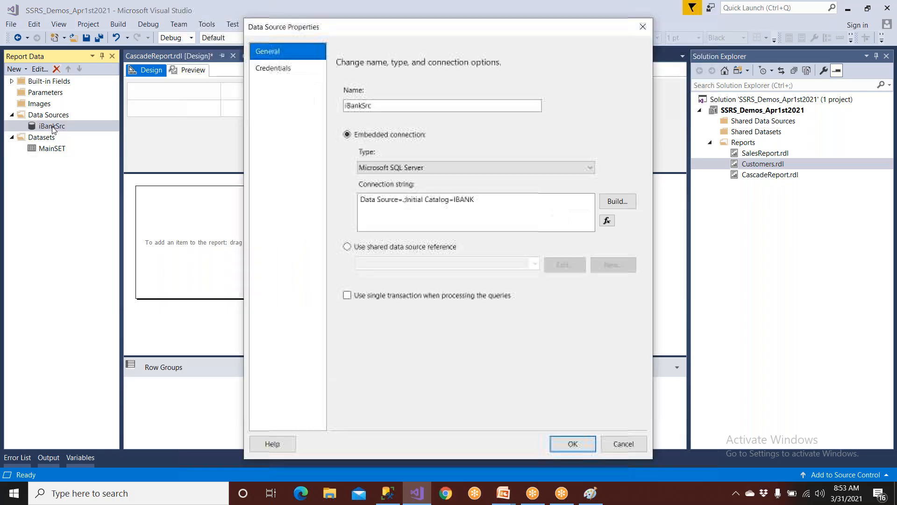
pyautogui.click(617, 201)
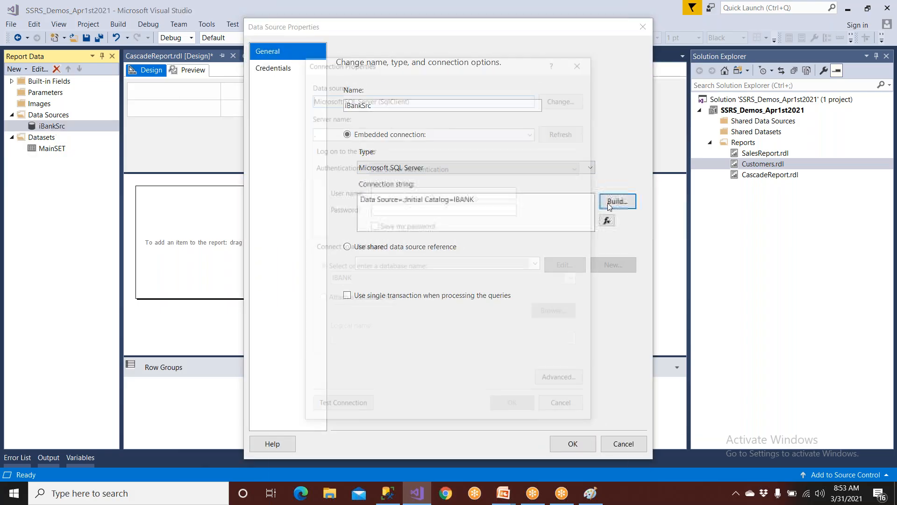
pyautogui.click(414, 169)
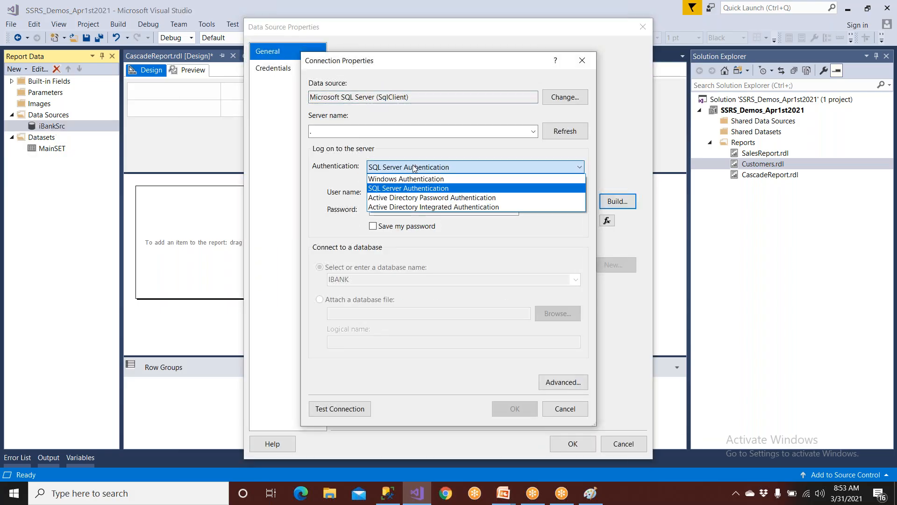
pyautogui.click(411, 179)
pyautogui.click(513, 409)
pyautogui.click(560, 445)
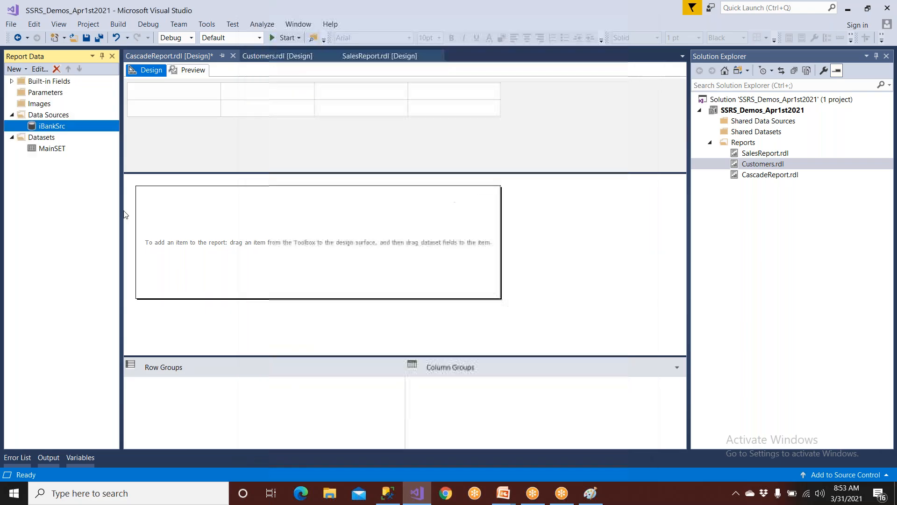
# - Delete the MainSET dataset from CascadeReport's report data
pyautogui.click(47, 149)
pyautogui.rightClick(47, 150)
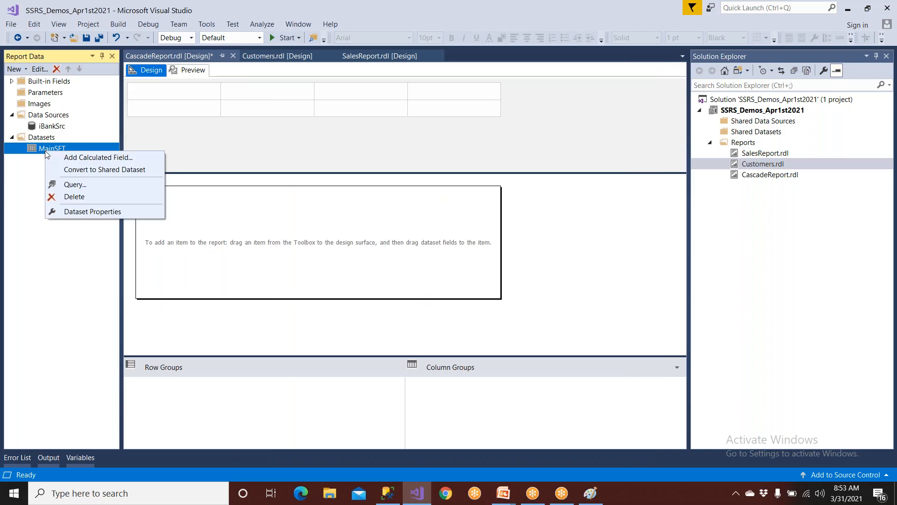
pyautogui.click(70, 196)
pyautogui.click(440, 291)
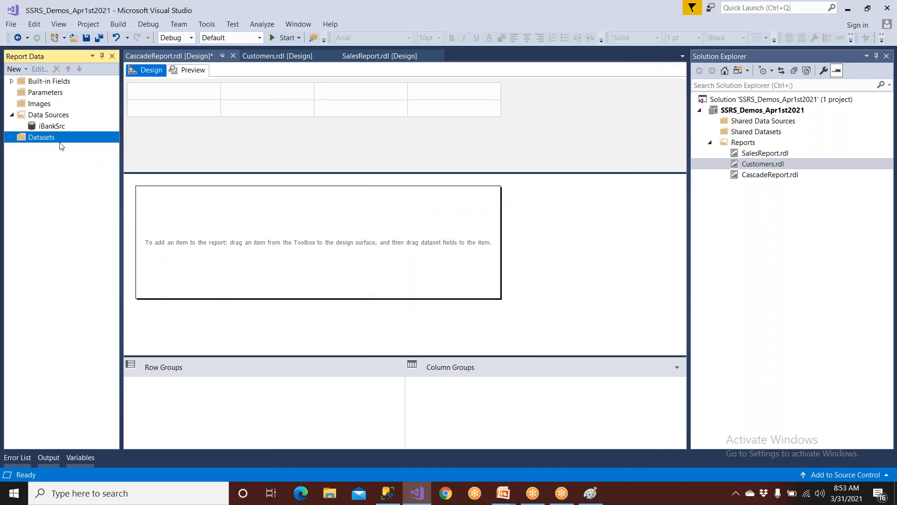
# - Add a new dataset named MainSET, embedded in the report and based on the iBankSrc data source
pyautogui.rightClick(56, 143)
pyautogui.click(70, 146)
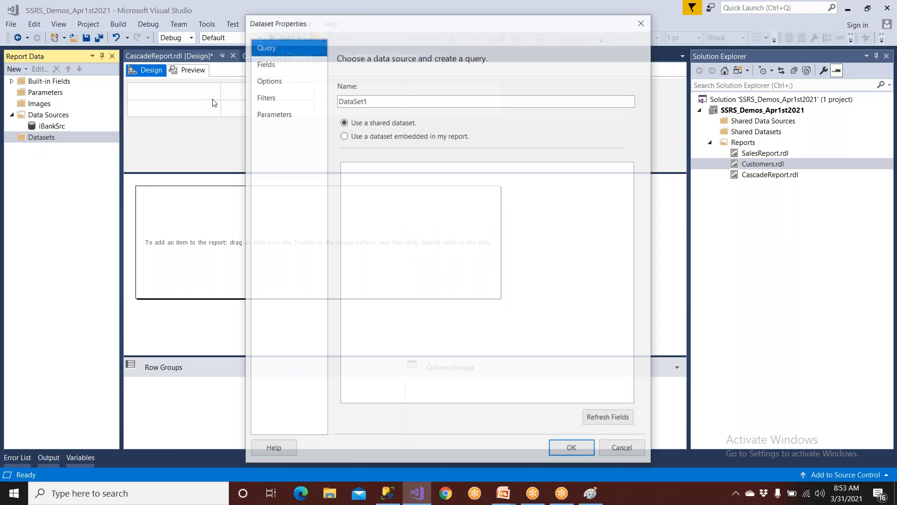
pyautogui.doubleClick(369, 101)
pyautogui.write('MA')
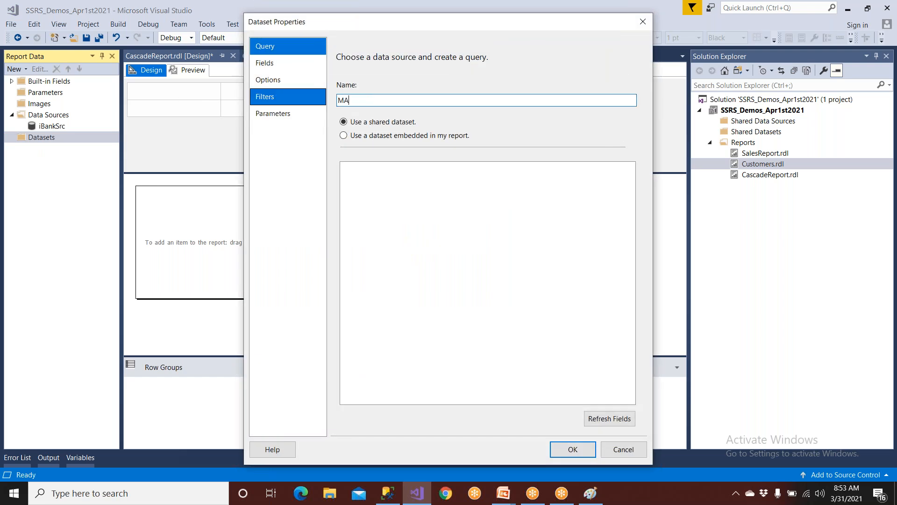
pyautogui.write('inSET')
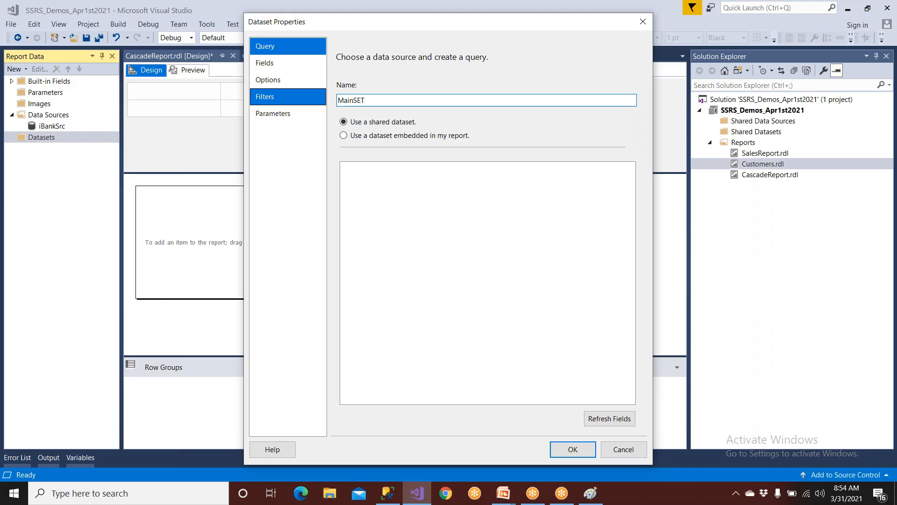
pyautogui.click(392, 135)
pyautogui.click(392, 176)
pyautogui.click(389, 187)
pyautogui.click(386, 288)
pyautogui.write('select acid, name, cbal, PID, BRID from AMASTER where BRID = @BRID and PID = @PID')
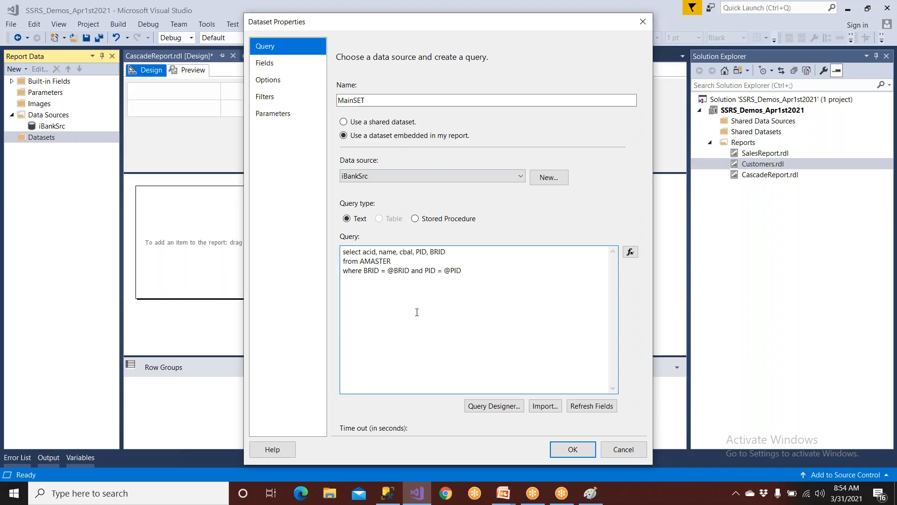
pyautogui.click(552, 449)
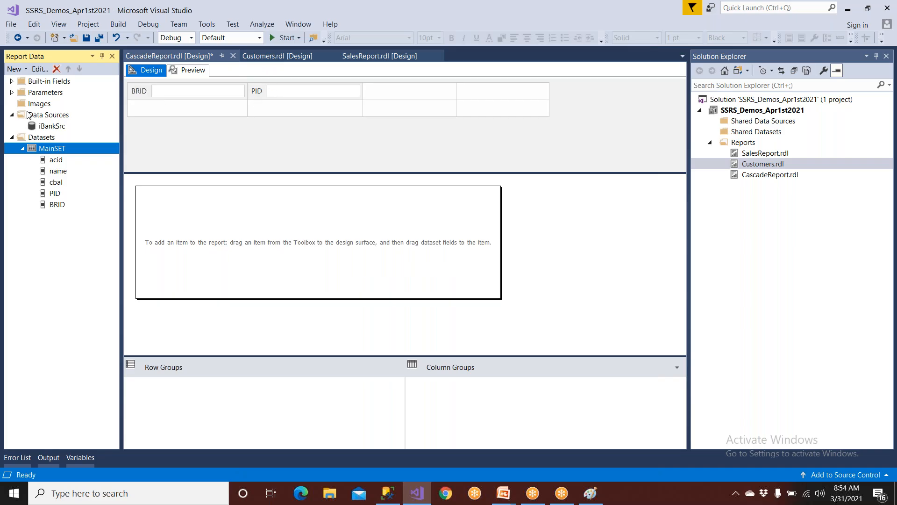
# - Switch to the PowerPoint slide show, review the steps to create a report, and return to Visual Studio
pyautogui.click(503, 493)
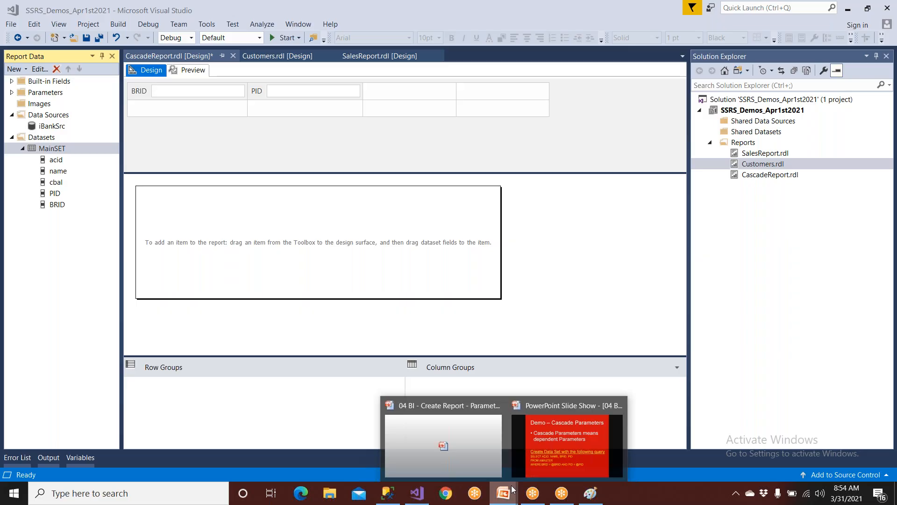
pyautogui.click(532, 452)
pyautogui.scroll(1, 436, 299)
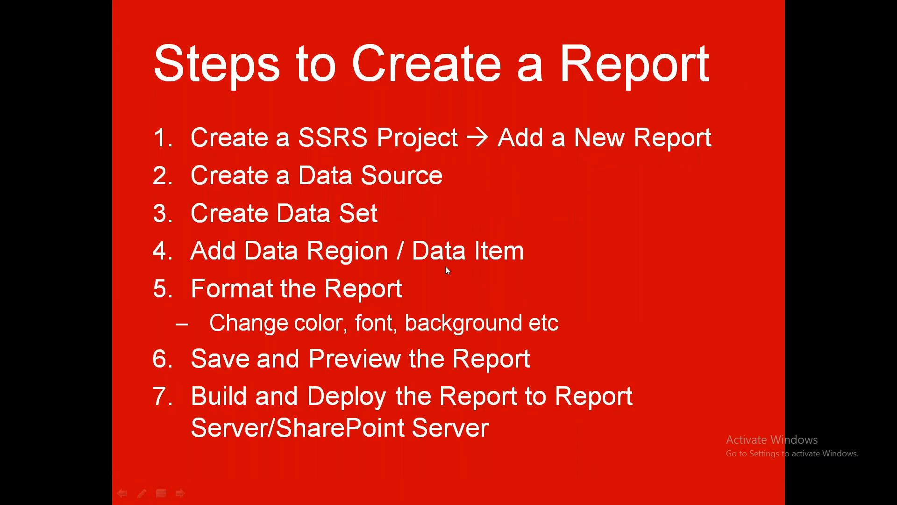
pyautogui.hotkey('alt', 'Tab')
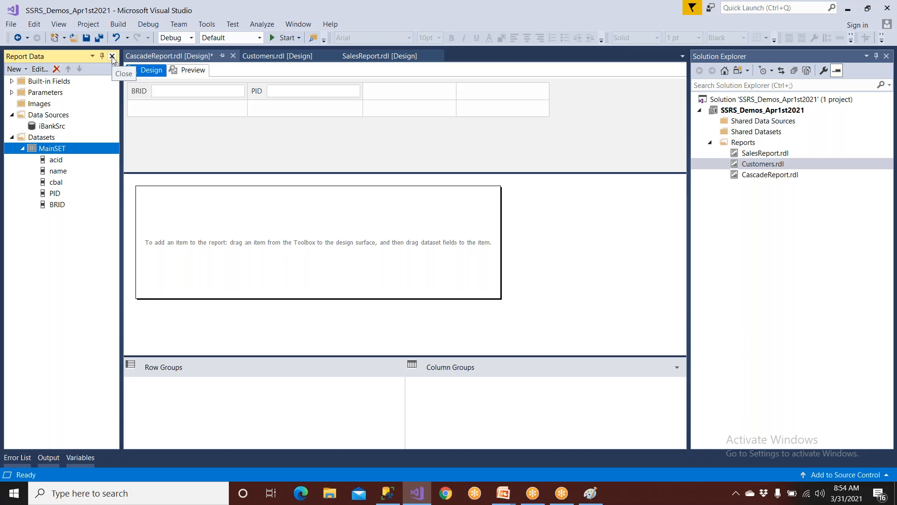
# - Insert a table into the report body and fill its three columns with the acid, name and cbal fields
pyautogui.click(58, 24)
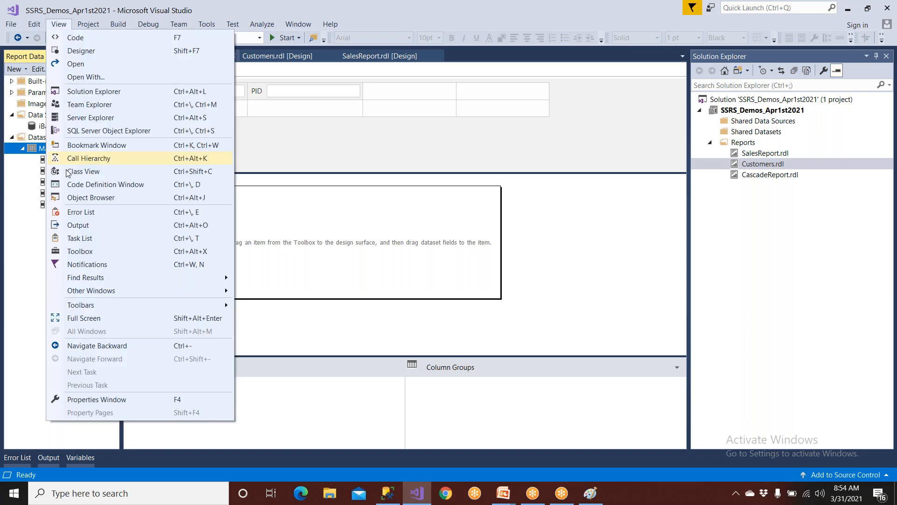
pyautogui.click(79, 250)
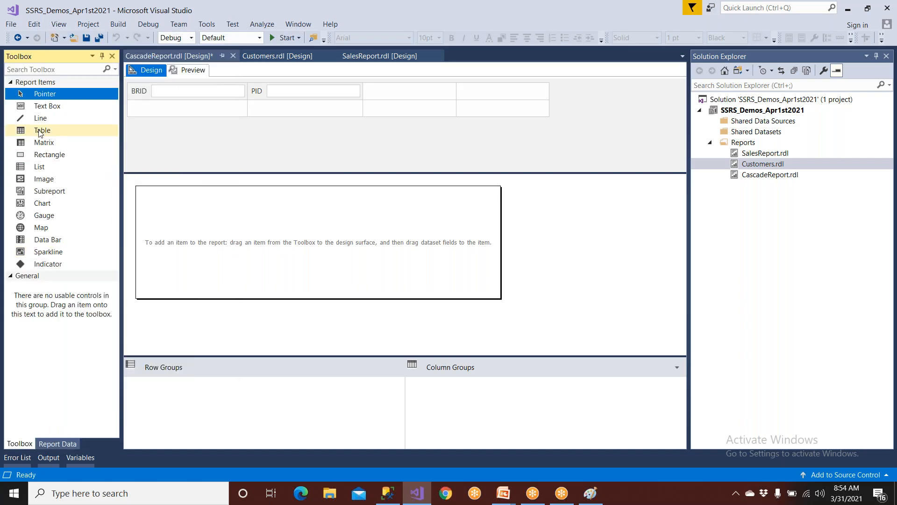
pyautogui.moveTo(42, 130); pyautogui.dragTo(155, 212)
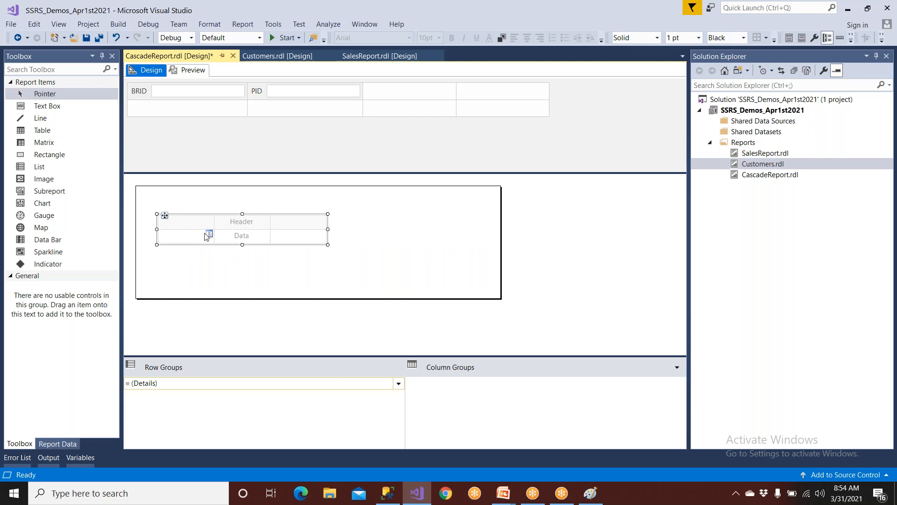
pyautogui.click(209, 236)
pyautogui.click(229, 245)
pyautogui.click(265, 236)
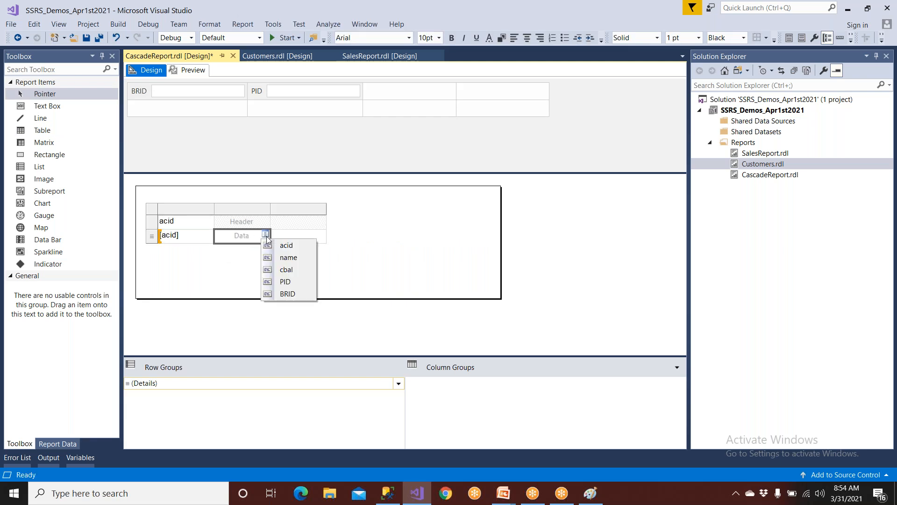
pyautogui.click(286, 257)
pyautogui.click(321, 236)
pyautogui.click(333, 269)
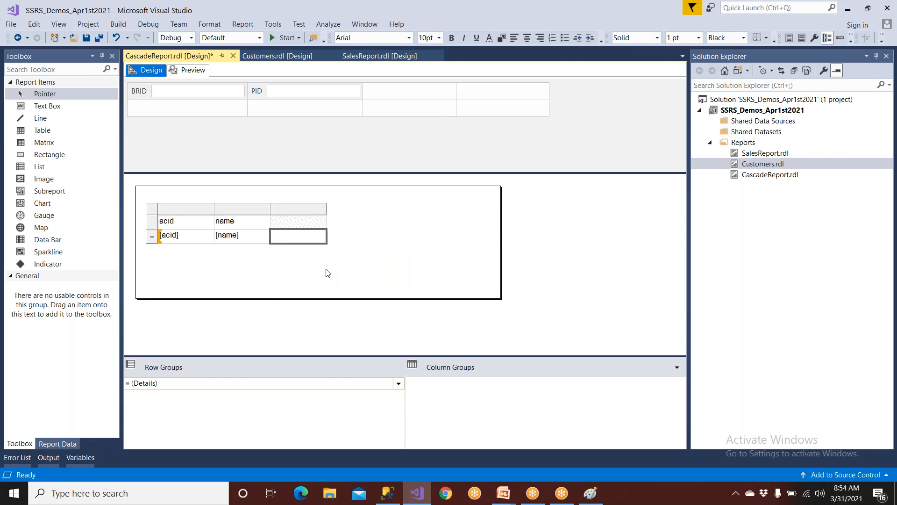
# - Bring back the report data and add the PID and BRID fields as new table columns after cbal
pyautogui.click(313, 208)
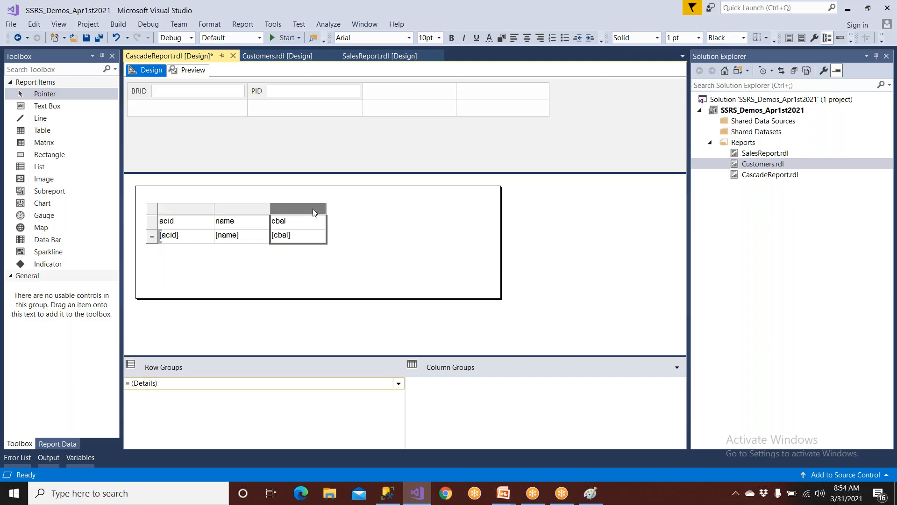
pyautogui.rightClick(313, 208)
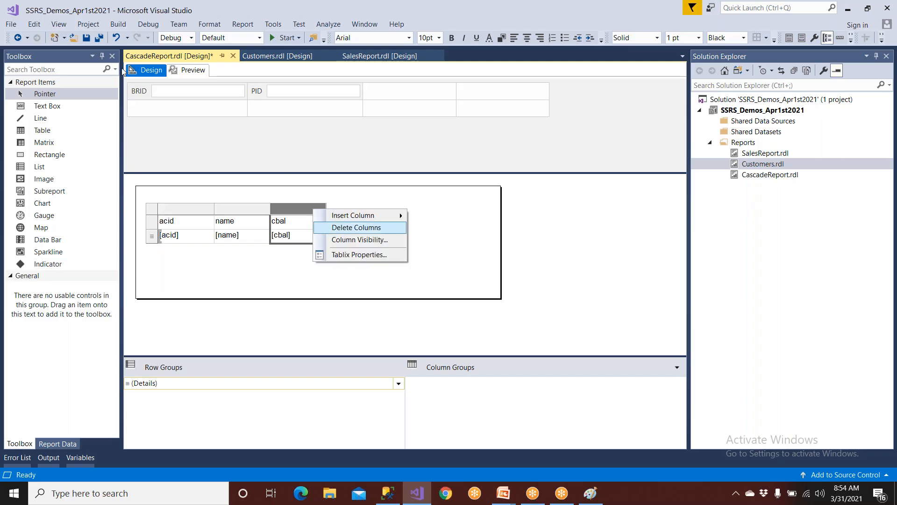
pyautogui.click(102, 56)
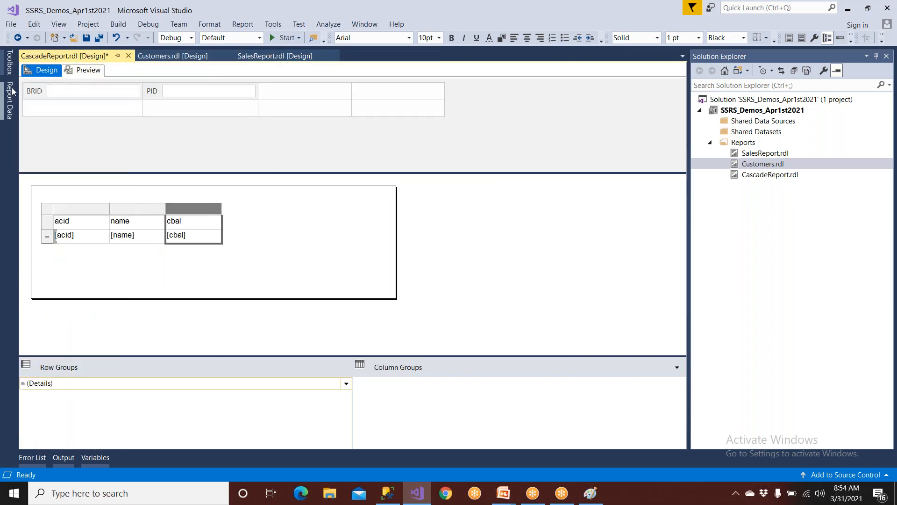
pyautogui.moveTo(10, 93)
pyautogui.click(171, 57)
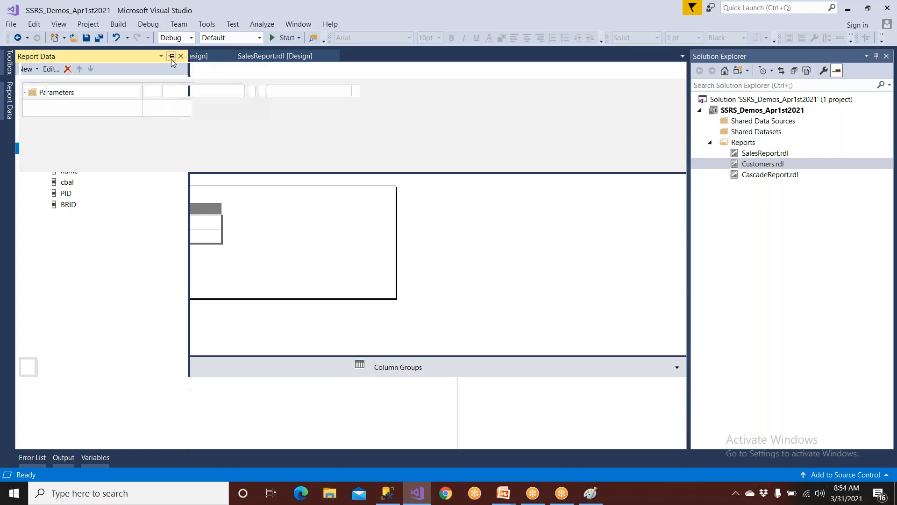
pyautogui.click(182, 262)
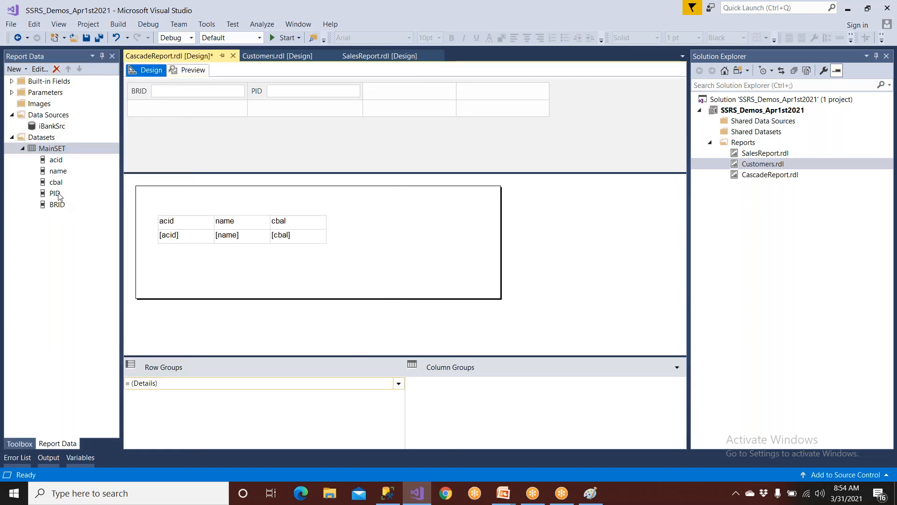
pyautogui.click(56, 194)
pyautogui.moveTo(58, 195); pyautogui.dragTo(303, 239)
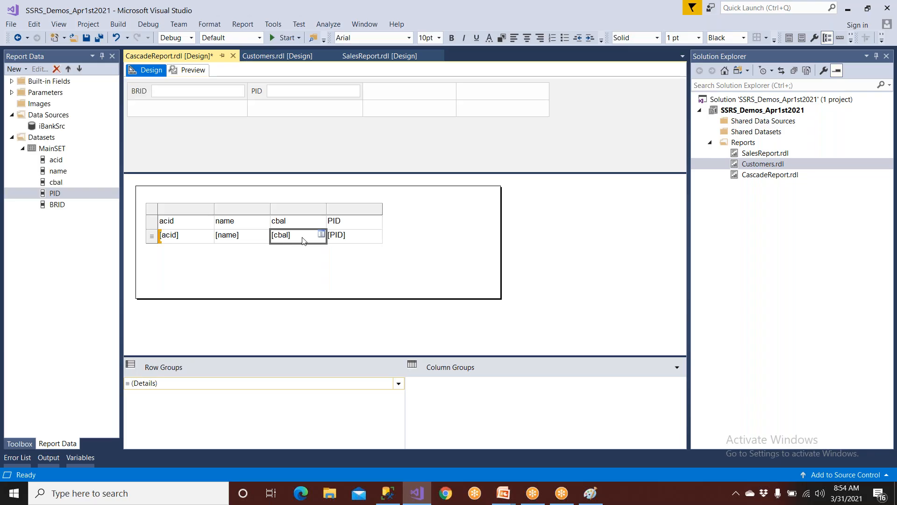
pyautogui.click(67, 209)
pyautogui.moveTo(67, 210); pyautogui.dragTo(363, 243)
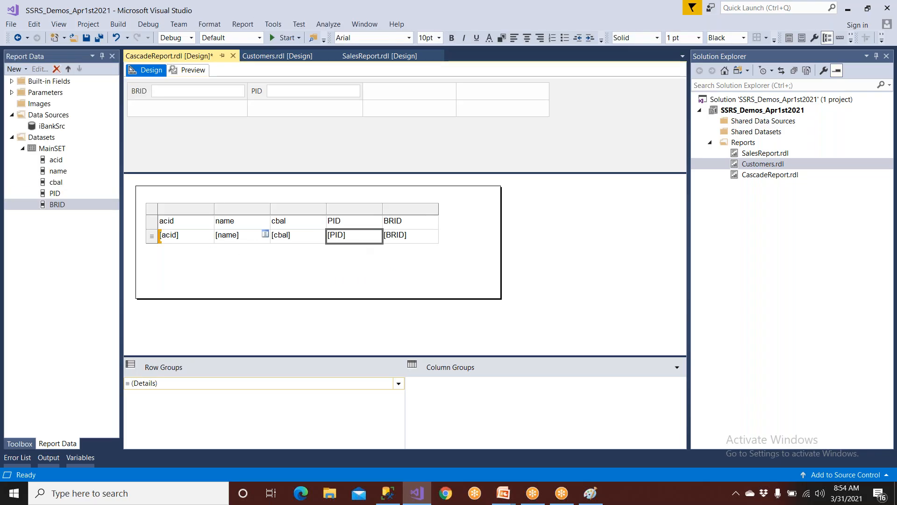
# - Move the table to the left edge of the report body and enlarge it in width and height
pyautogui.click(156, 214)
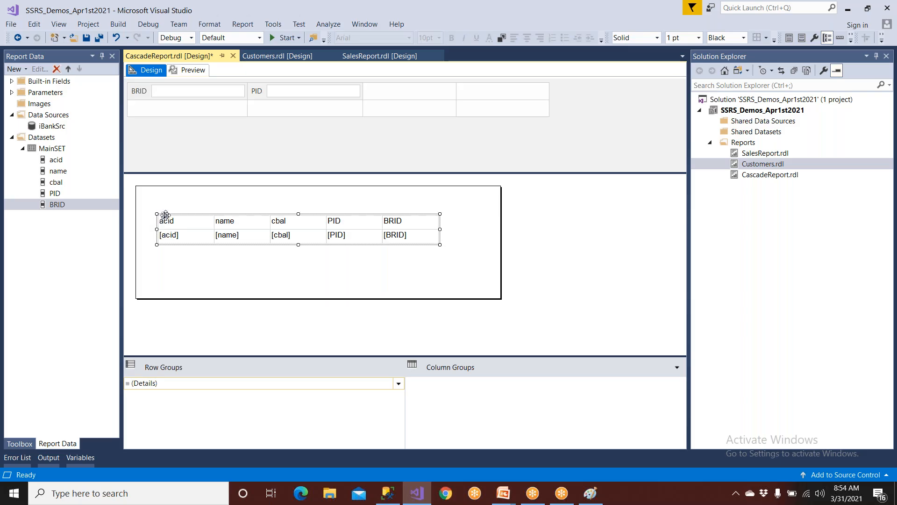
pyautogui.moveTo(164, 214); pyautogui.dragTo(143, 221)
pyautogui.moveTo(420, 252); pyautogui.dragTo(467, 261)
# - Reduce the report body's height to just below the table and widen the name column
pyautogui.moveTo(457, 298); pyautogui.dragTo(456, 265)
pyautogui.click(264, 229)
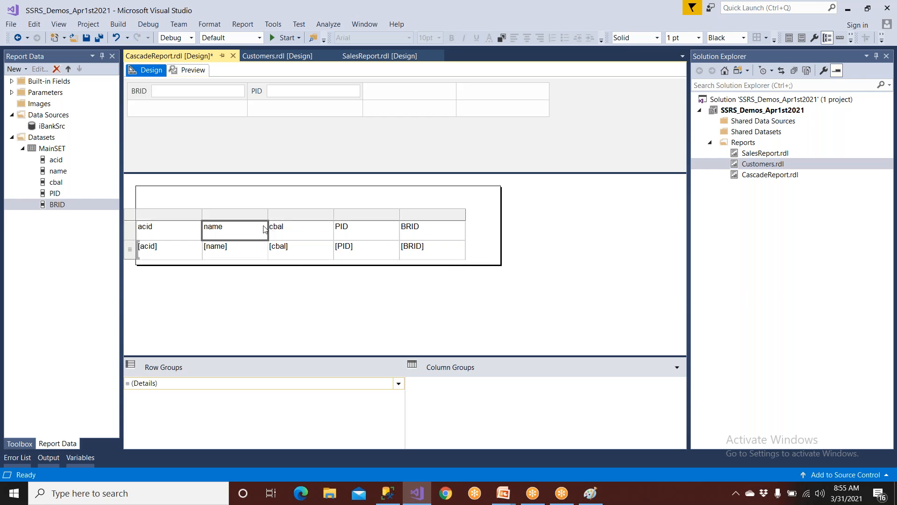
pyautogui.moveTo(268, 217); pyautogui.dragTo(304, 217)
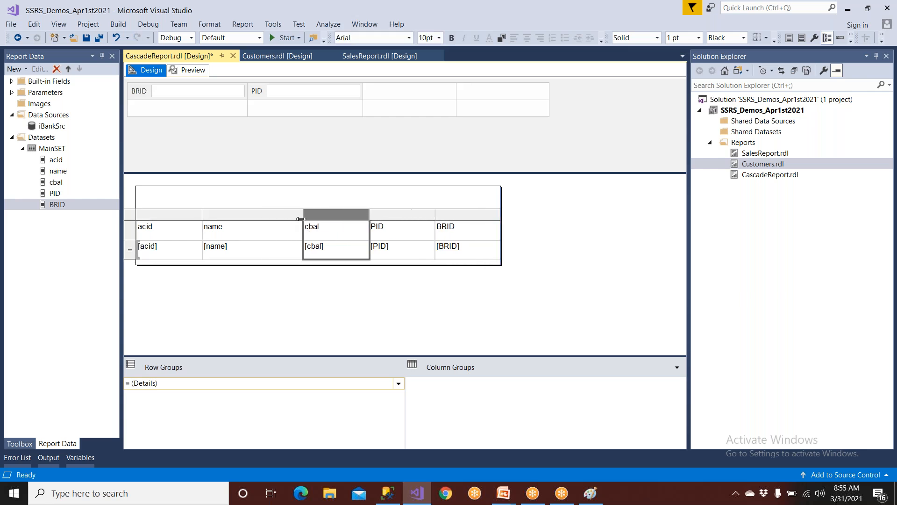
# - Reduce the height of the table's header row and give that row a bright green background fill
pyautogui.click(163, 219)
pyautogui.moveTo(132, 238); pyautogui.dragTo(131, 231)
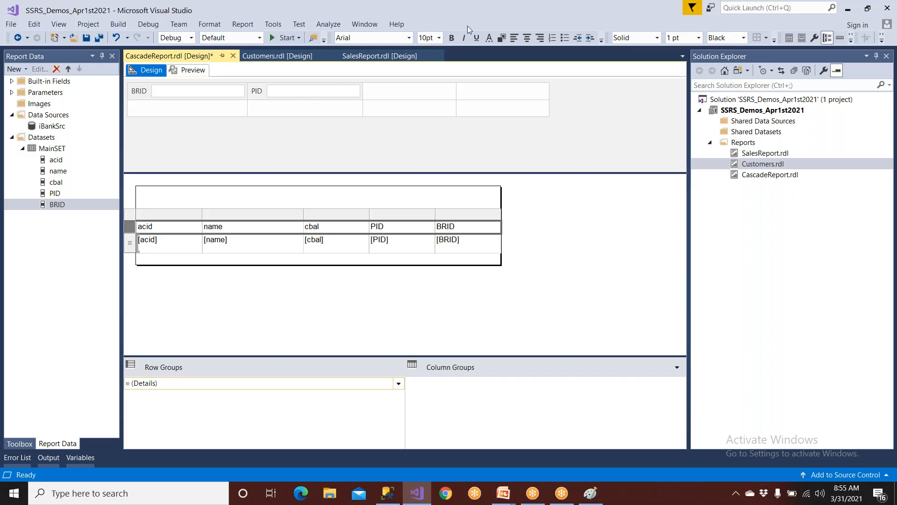
pyautogui.click(500, 40)
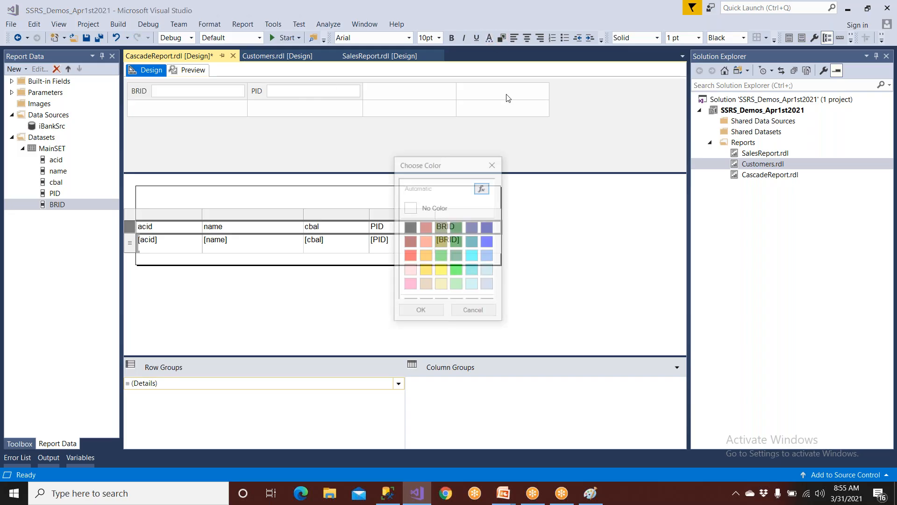
pyautogui.click(456, 270)
pyautogui.click(421, 311)
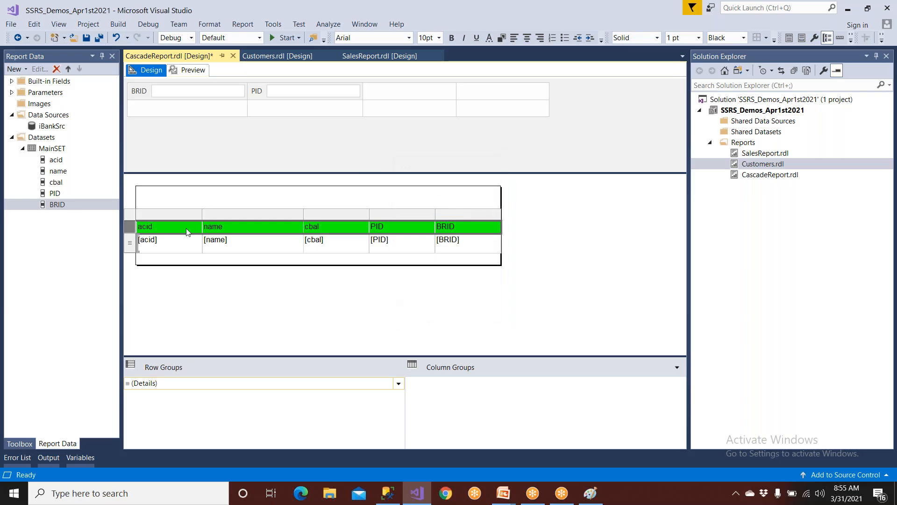
# - Centre the acid, PID and BRID columns, right-align the cbal column, and shorten the report body to just below the table
pyautogui.click(169, 216)
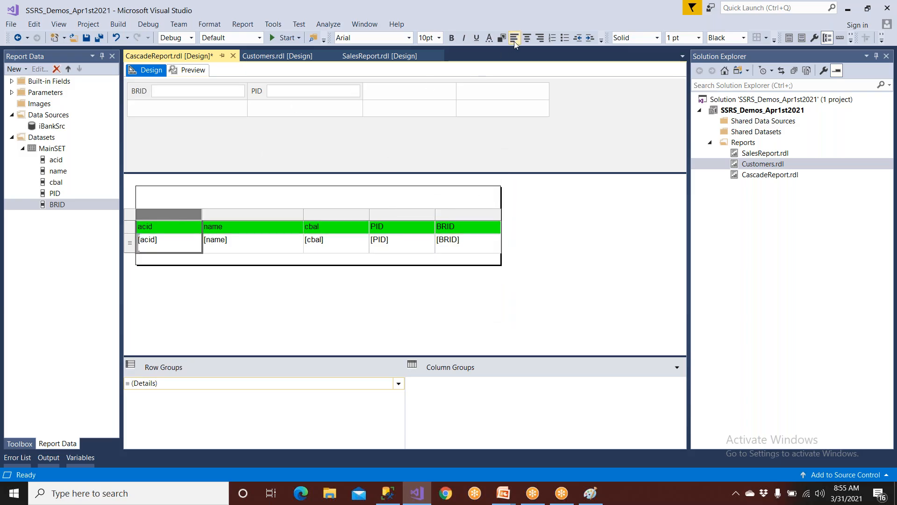
pyautogui.click(526, 38)
pyautogui.click(336, 214)
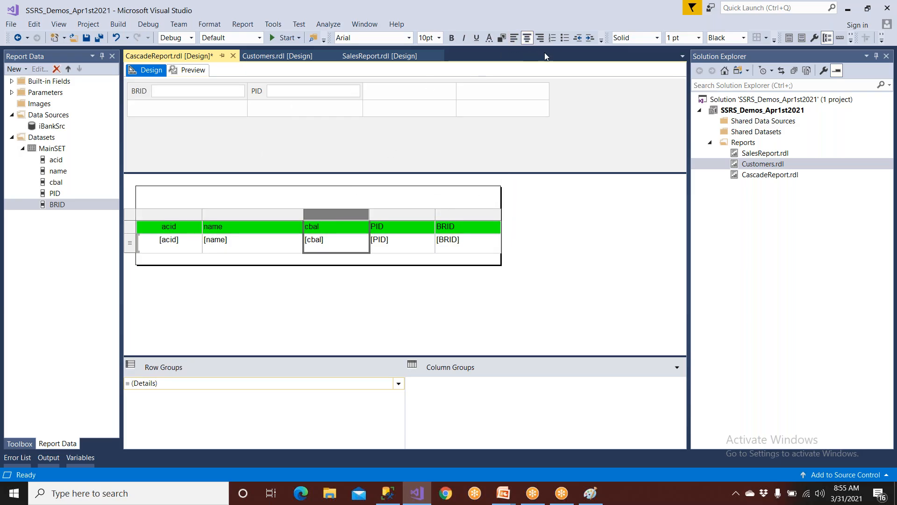
pyautogui.click(540, 38)
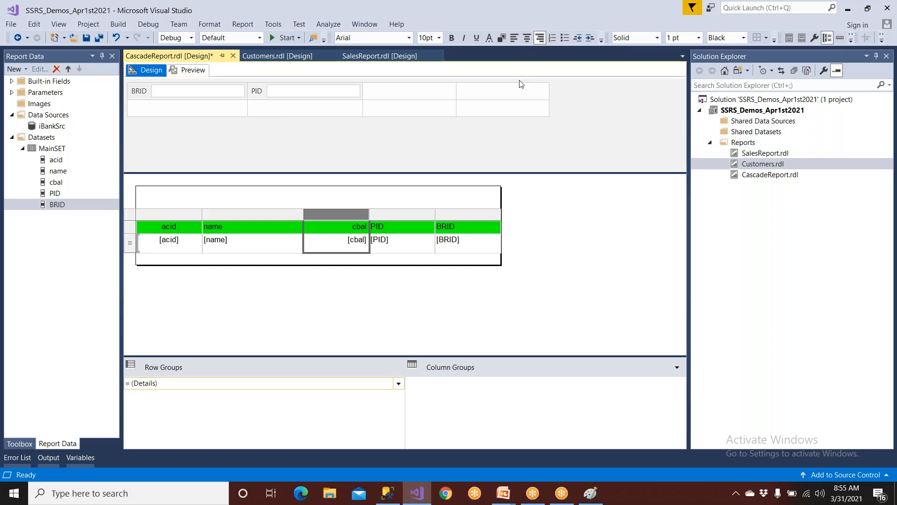
pyautogui.click(401, 214)
pyautogui.click(527, 38)
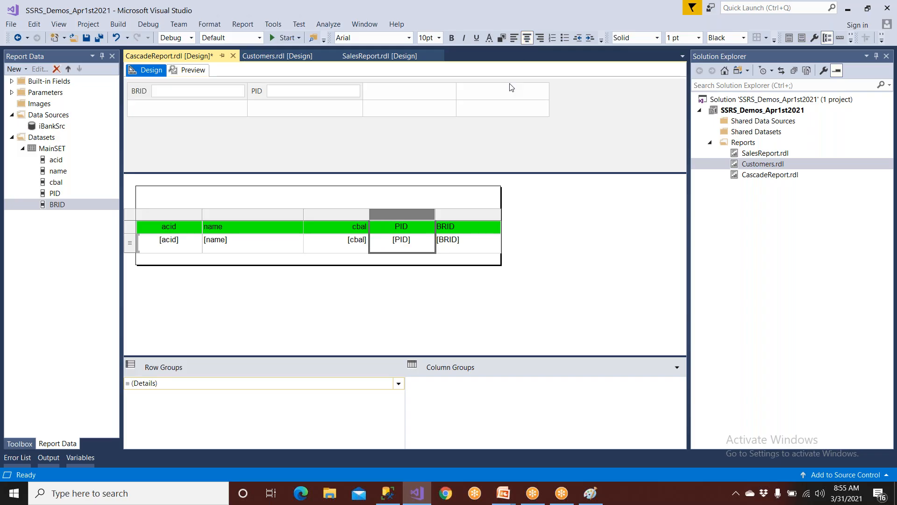
pyautogui.click(465, 215)
pyautogui.click(528, 38)
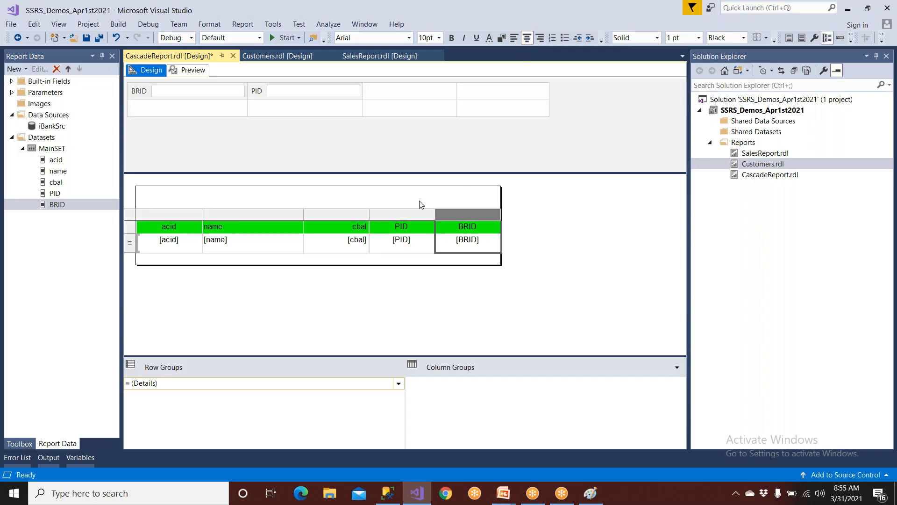
pyautogui.moveTo(367, 267); pyautogui.dragTo(369, 256)
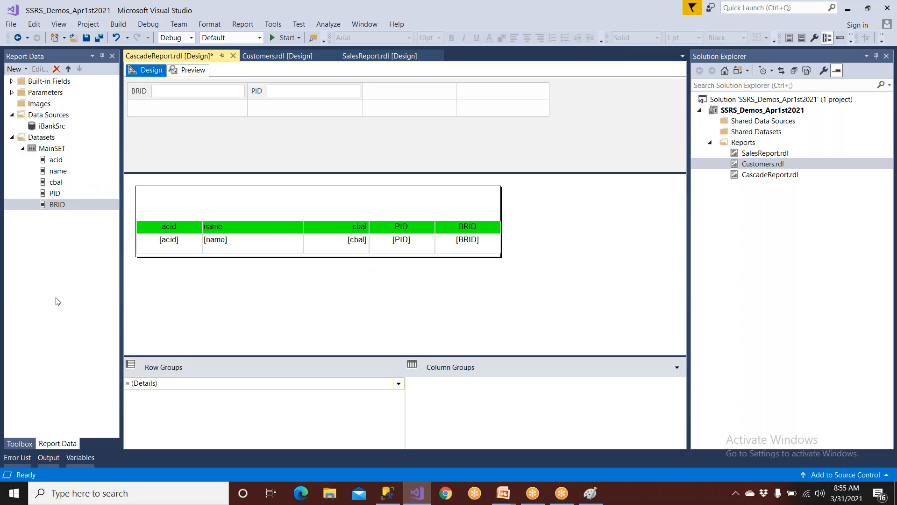
# - Add a text box above the table, spanning its full width, with the title "Cascade Report"
pyautogui.click(19, 444)
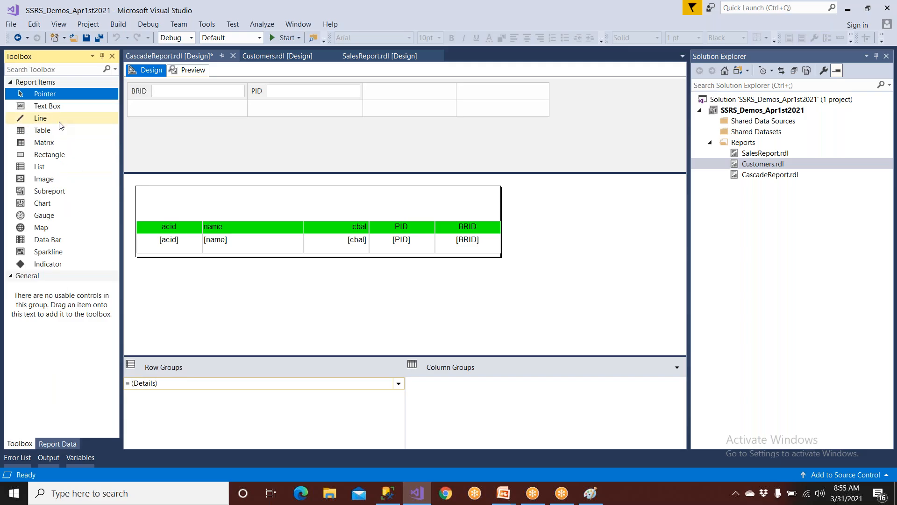
pyautogui.moveTo(56, 107); pyautogui.dragTo(128, 196)
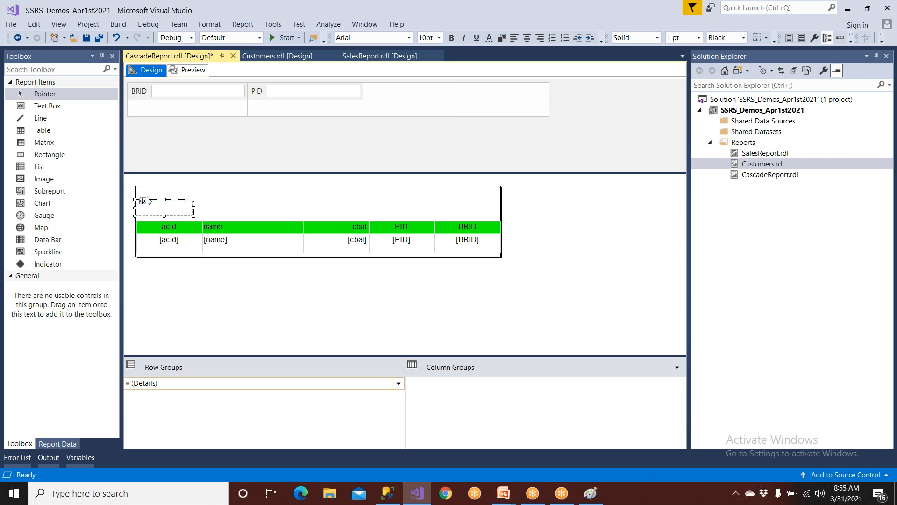
pyautogui.moveTo(194, 207); pyautogui.dragTo(502, 209)
pyautogui.click(446, 210)
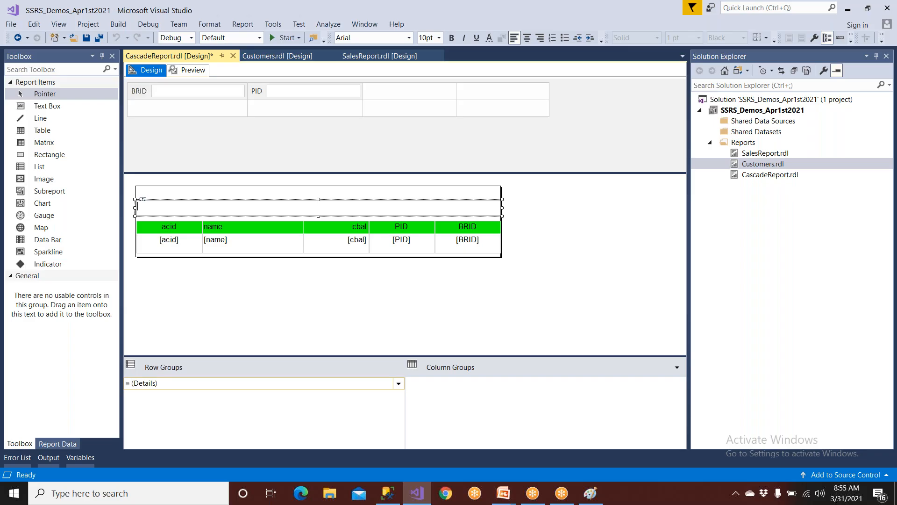
pyautogui.write('Cascade Report')
pyautogui.click(408, 274)
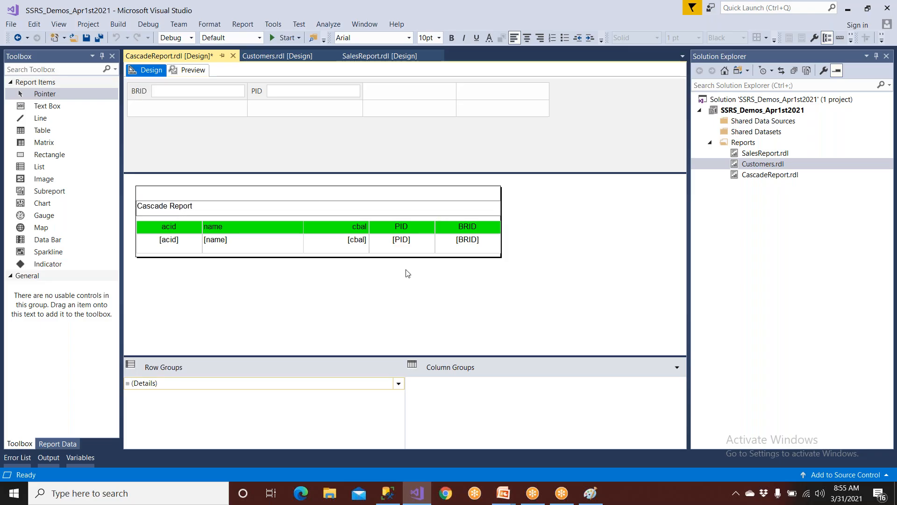
# - Format the "Cascade Report" title as bold, 14pt, underlined, blue and centred
pyautogui.click(211, 215)
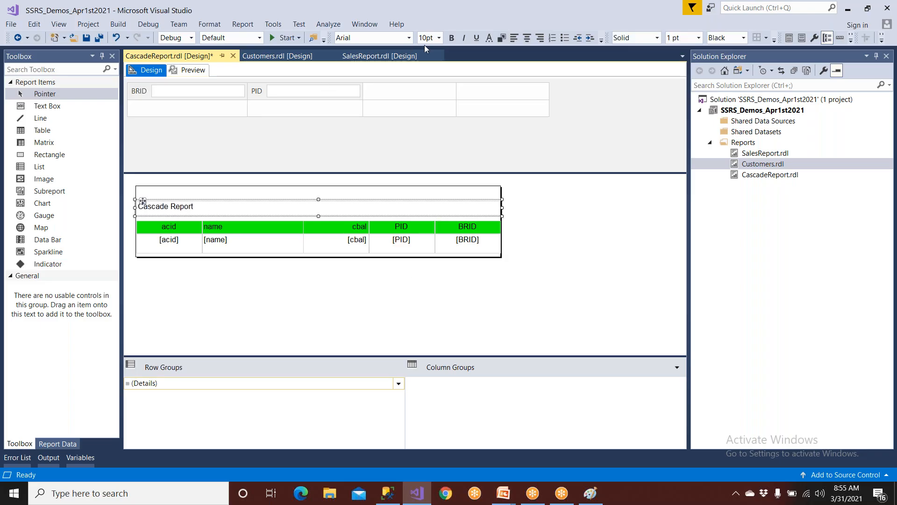
pyautogui.click(450, 38)
pyautogui.click(439, 38)
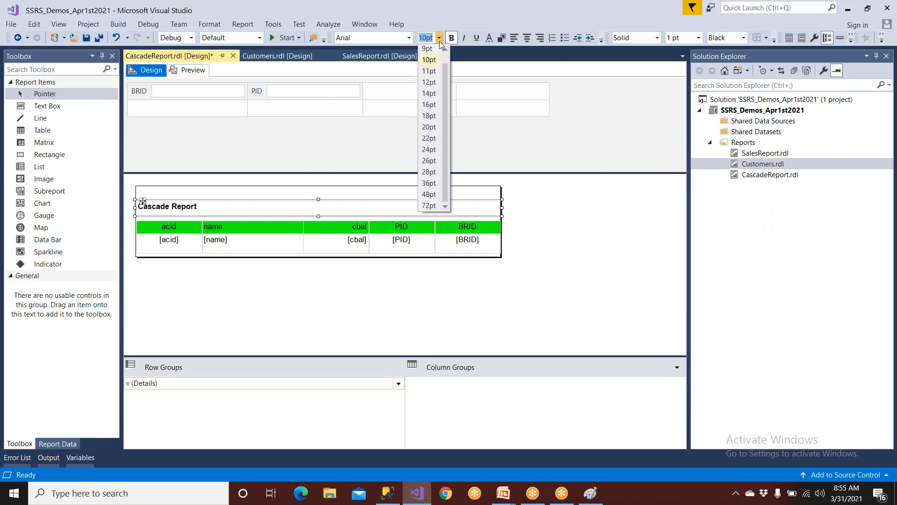
pyautogui.click(429, 93)
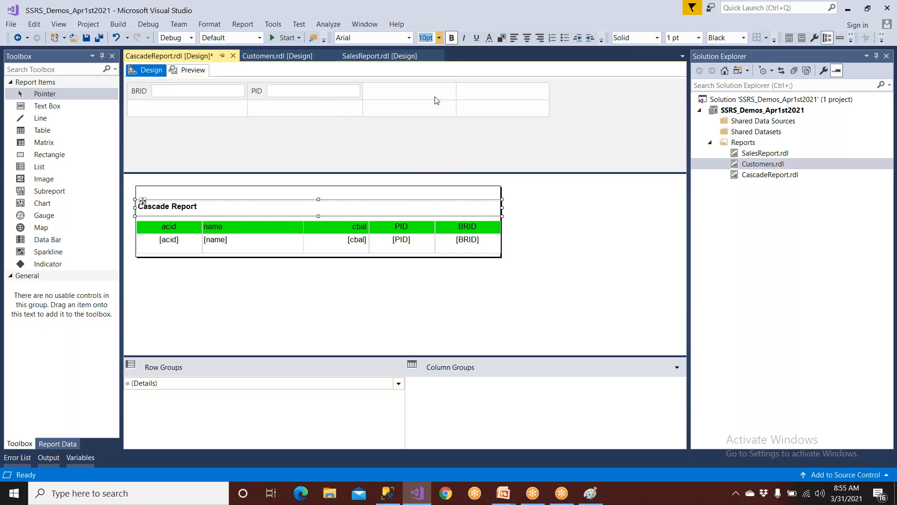
pyautogui.click(477, 38)
pyautogui.click(489, 38)
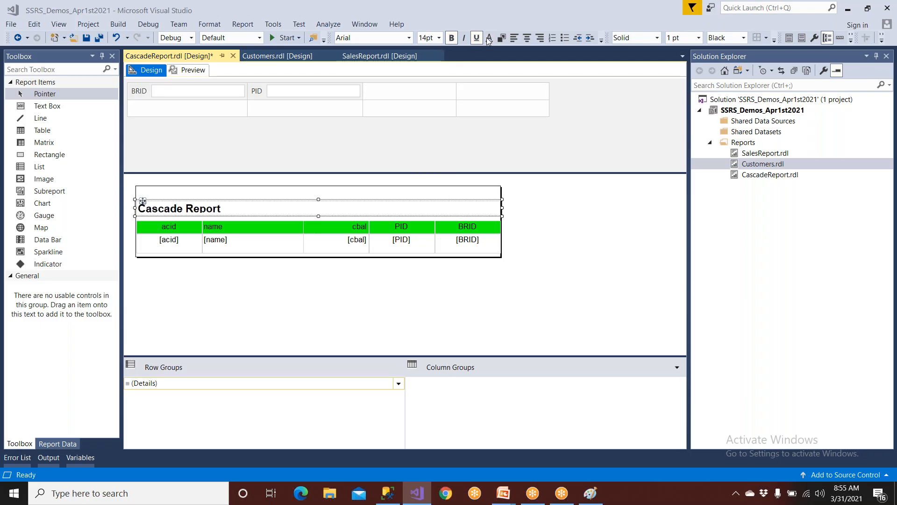
pyautogui.click(488, 242)
pyautogui.click(431, 312)
pyautogui.click(524, 38)
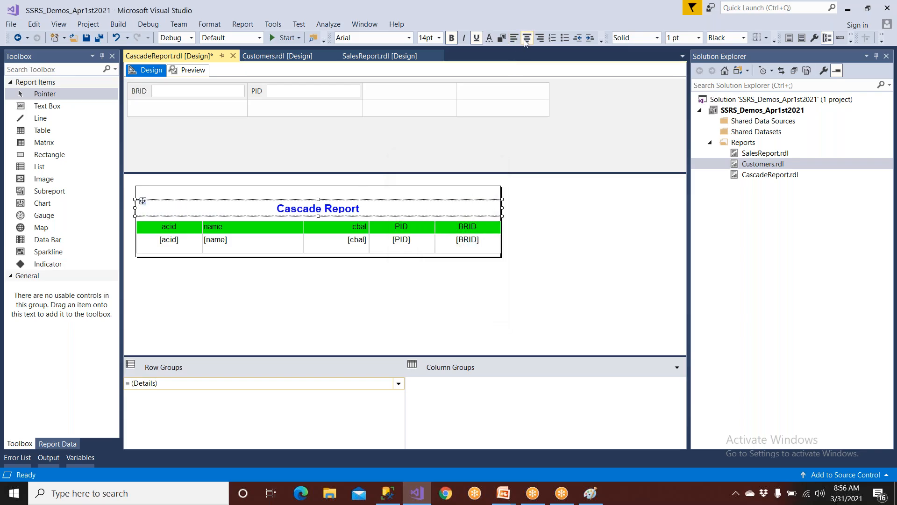
pyautogui.click(557, 217)
pyautogui.click(138, 207)
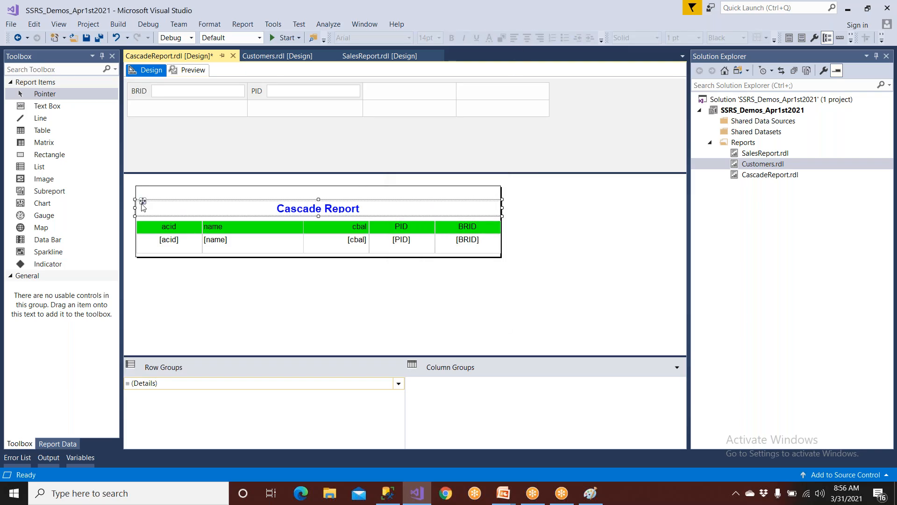
pyautogui.click(173, 189)
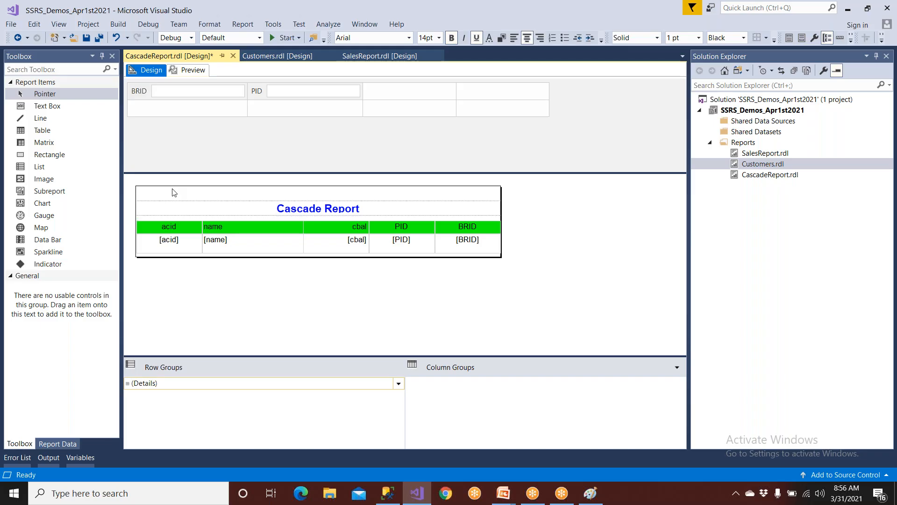
# - Save the report and preview it with BRID set to BR1 and PID set to FD
pyautogui.click(88, 38)
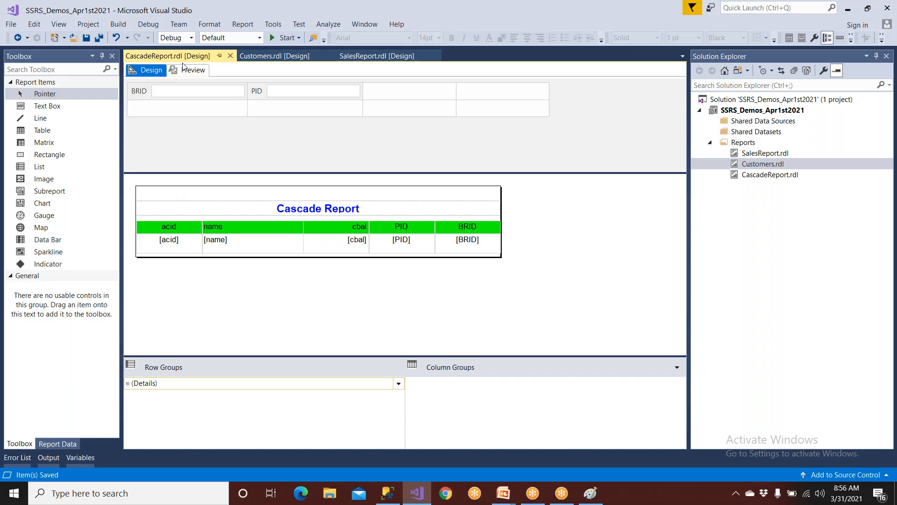
pyautogui.click(189, 69)
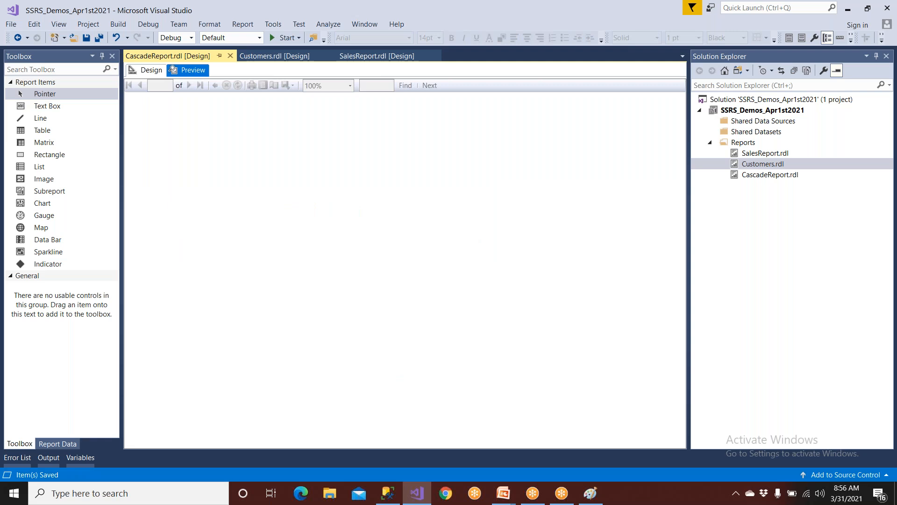
pyautogui.click(189, 87)
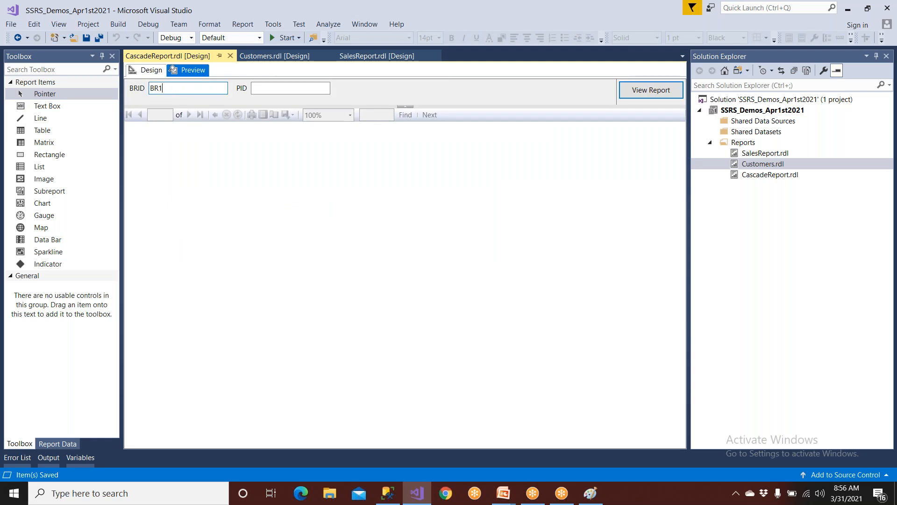
pyautogui.click(257, 88)
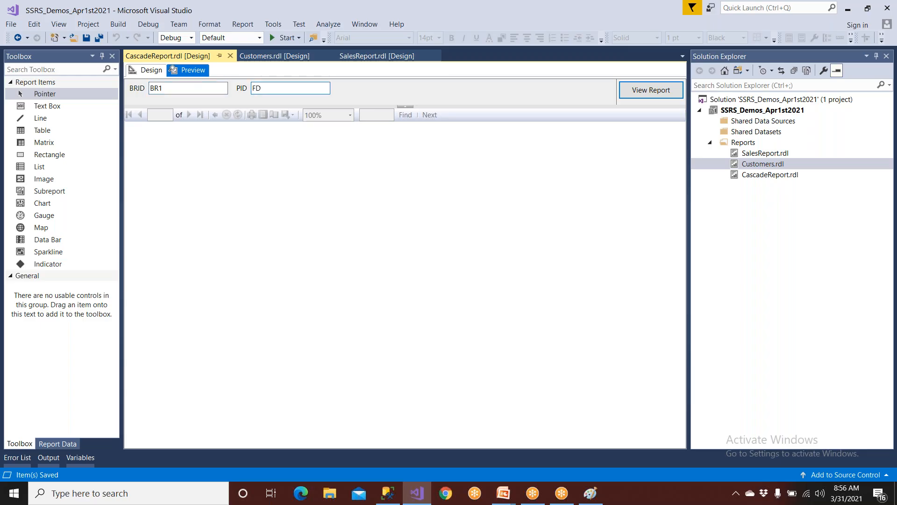
pyautogui.click(637, 90)
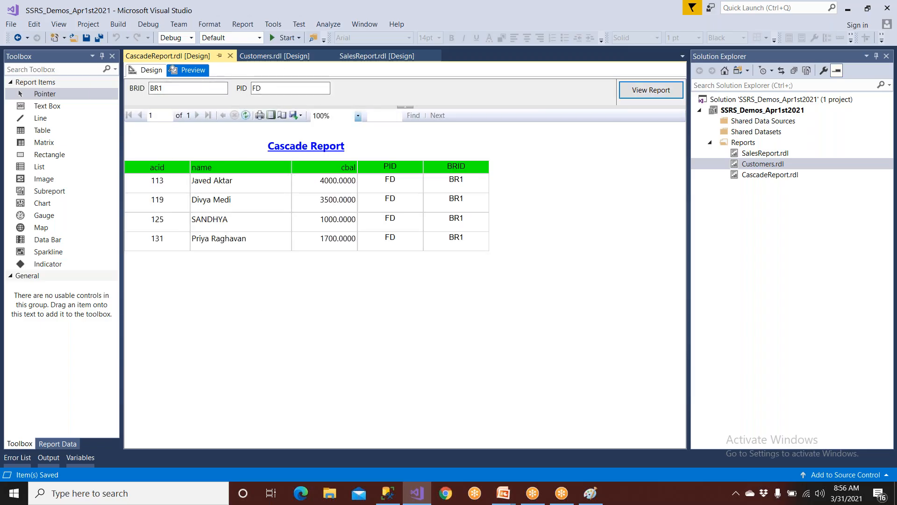
# - Return to the report design, close the toolbox, and copy the AllBranches query "SELECT DISTINCT BRID FROM AMASTER" from SQL Server Management Studio
pyautogui.click(146, 69)
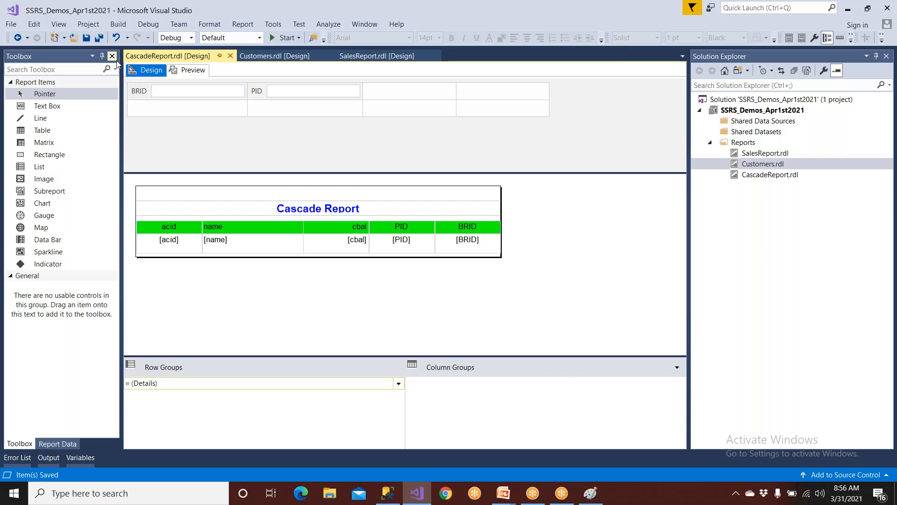
pyautogui.click(112, 56)
pyautogui.click(388, 493)
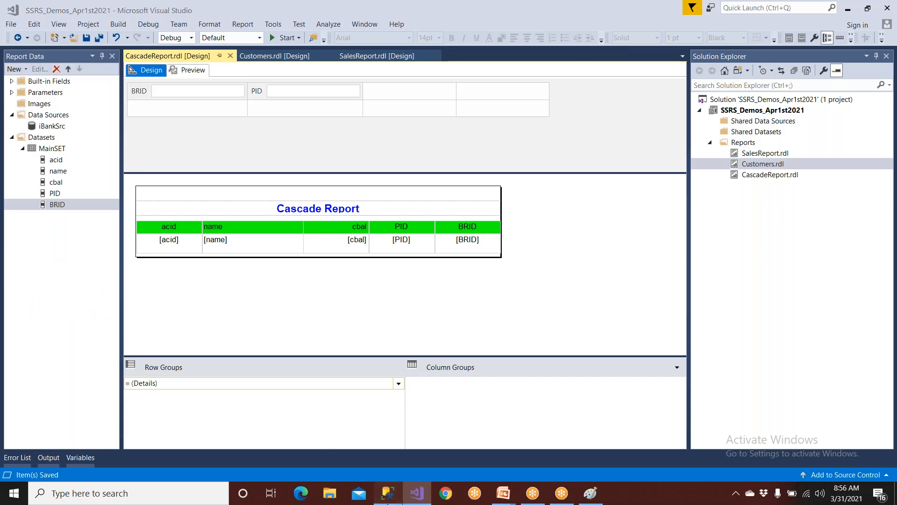
pyautogui.click(278, 263)
pyautogui.scroll(-2, 416, 221)
pyautogui.moveTo(491, 203); pyautogui.dragTo(65, 204)
pyautogui.rightClick(88, 209)
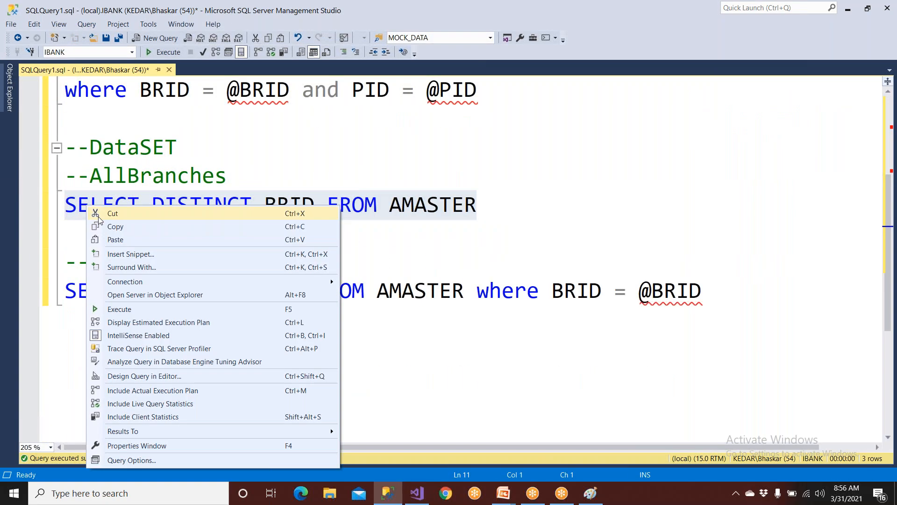
pyautogui.click(112, 226)
# - Back in Visual Studio, add an embedded dataset named AllBranches on iBankSrc with the query "SELECT DISTINCT BRID FROM AMASTER"
pyautogui.click(417, 493)
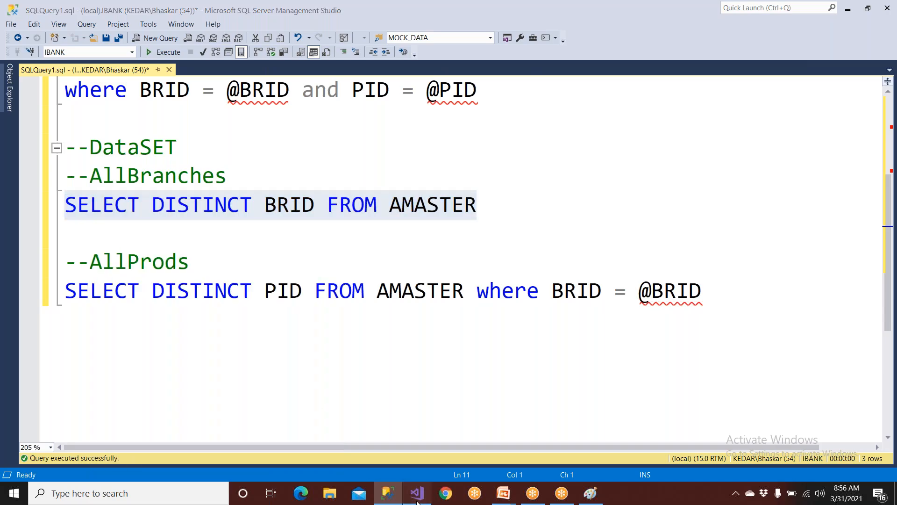
pyautogui.rightClick(45, 139)
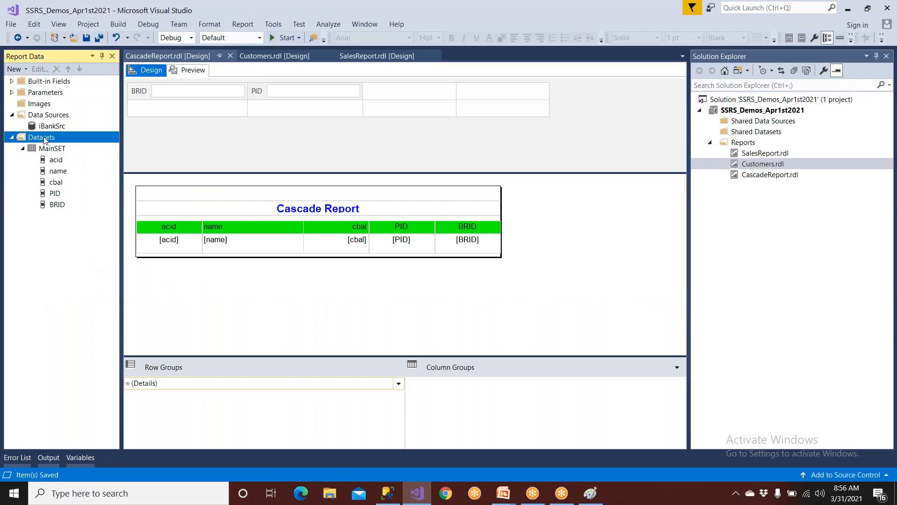
pyautogui.click(75, 143)
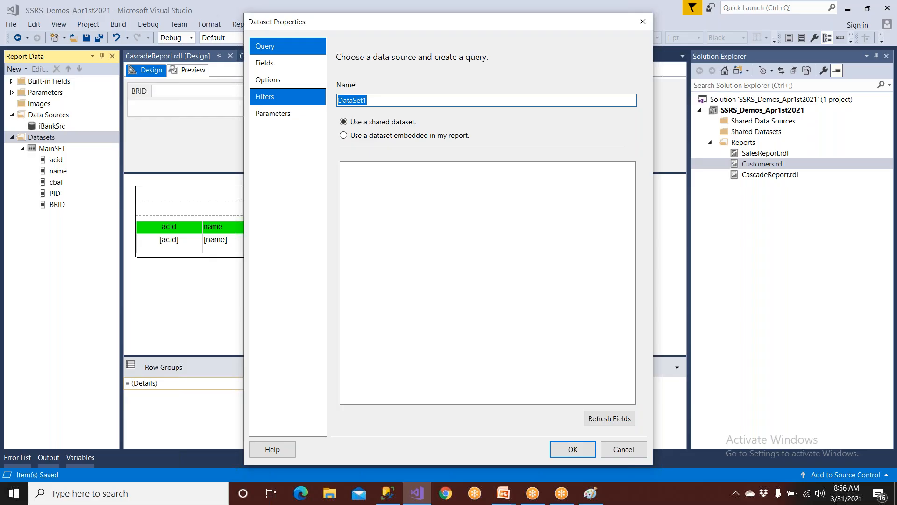
pyautogui.write('AllBranches')
pyautogui.click(369, 136)
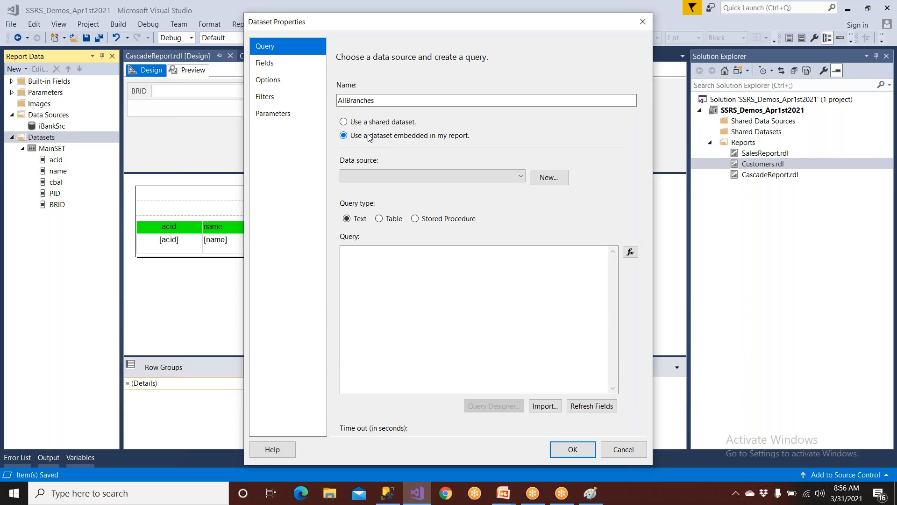
pyautogui.click(371, 176)
pyautogui.click(371, 189)
pyautogui.click(376, 264)
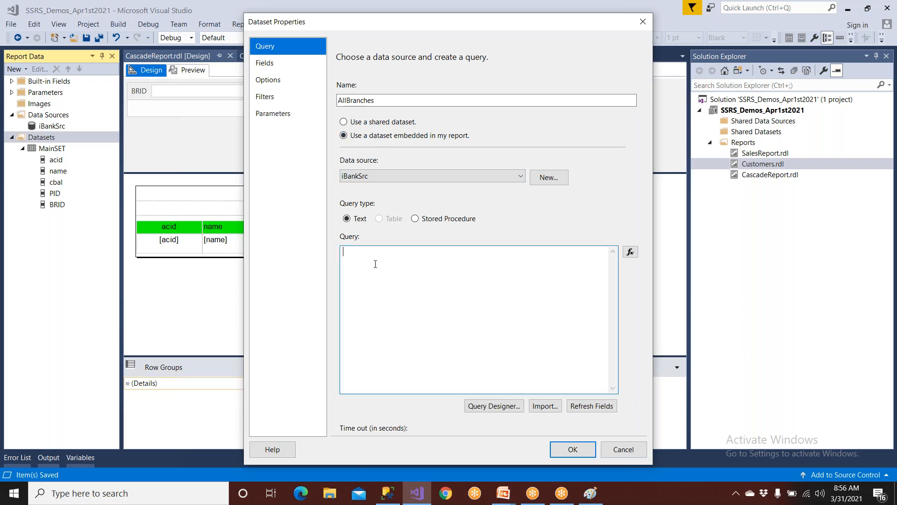
pyautogui.hotkey('ctrl', 'v')
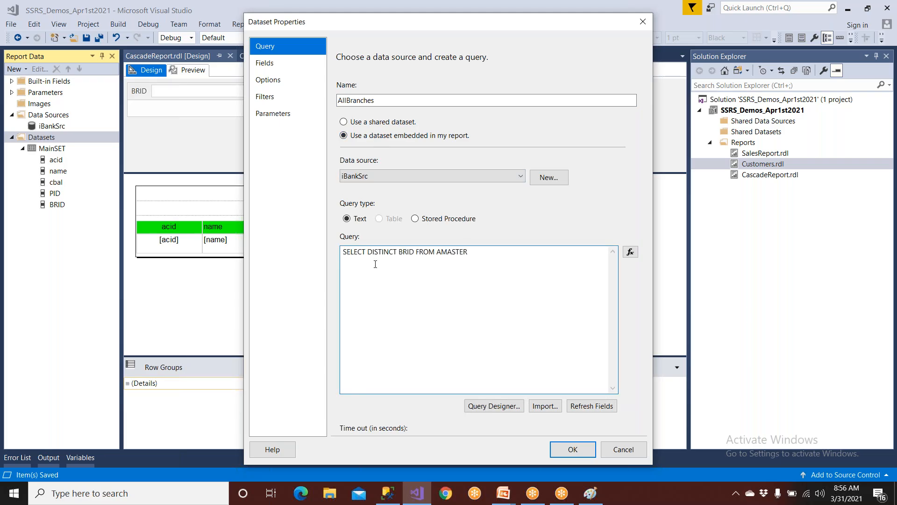
pyautogui.click(570, 447)
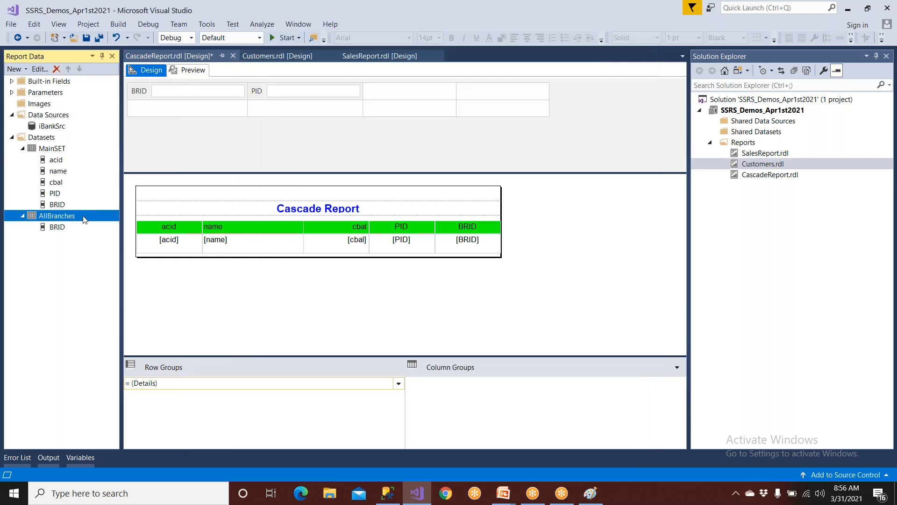
pyautogui.rightClick(64, 214)
pyautogui.rightClick(48, 140)
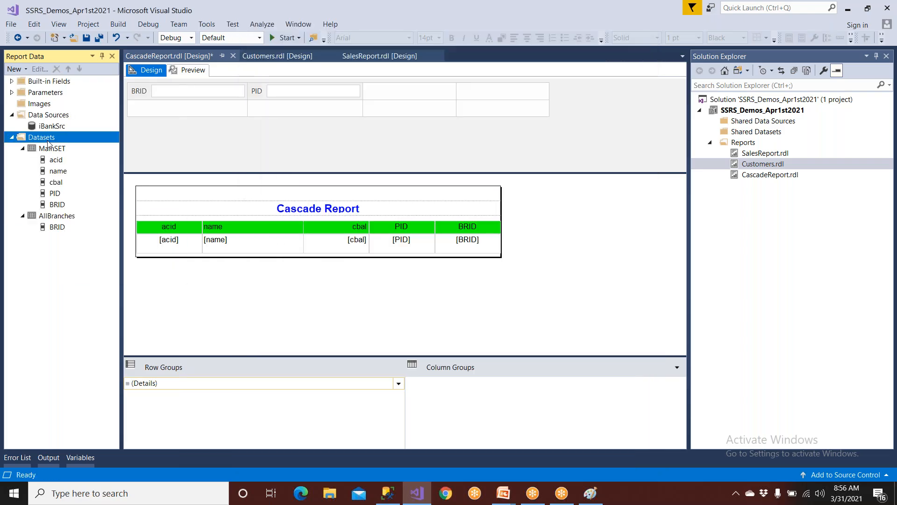
pyautogui.click(57, 146)
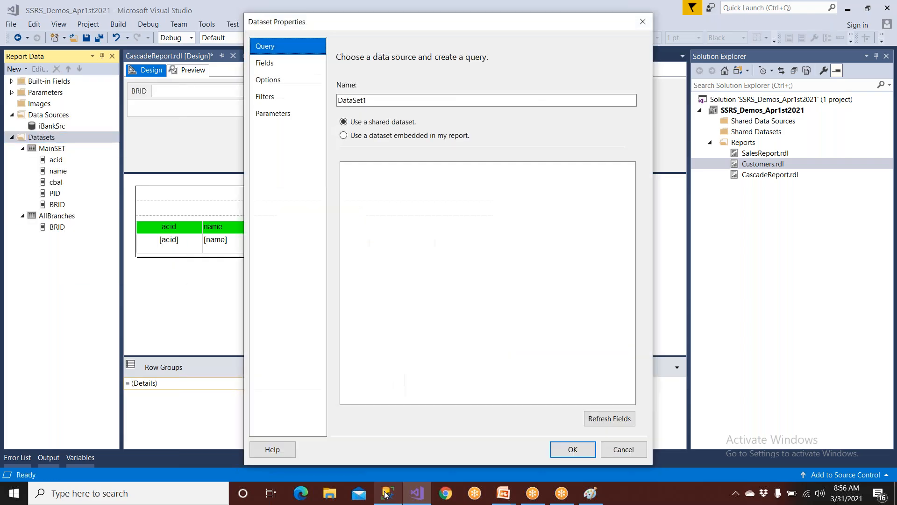
pyautogui.hotkey('alt', 'Tab')
pyautogui.moveTo(702, 292); pyautogui.dragTo(20, 300)
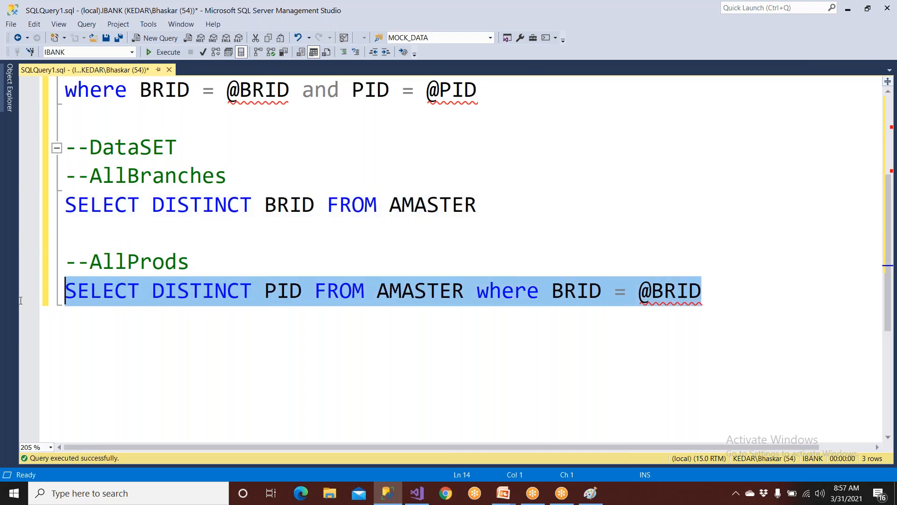
pyautogui.rightClick(500, 293)
pyautogui.click(528, 49)
pyautogui.click(417, 493)
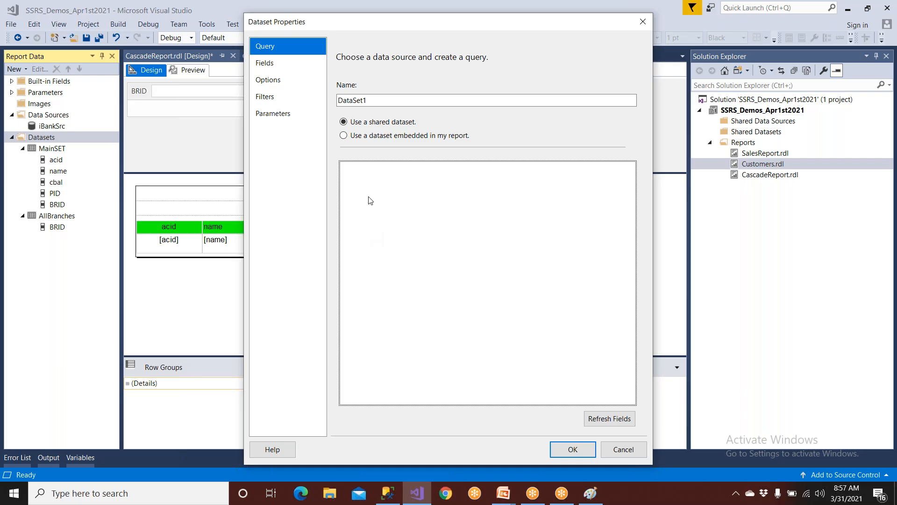
pyautogui.moveTo(375, 102); pyautogui.dragTo(345, 102)
pyautogui.press('BackSpace')
pyautogui.press('BackSpace')
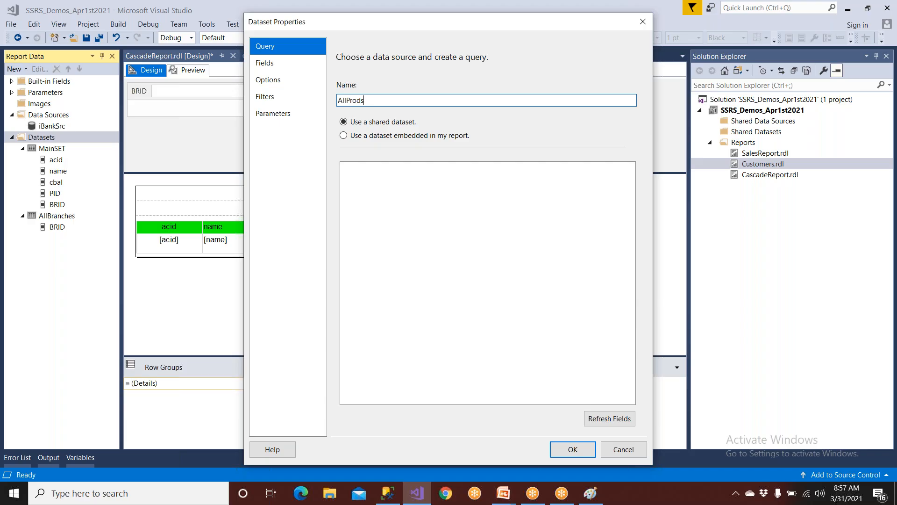
pyautogui.click(397, 135)
pyautogui.click(393, 177)
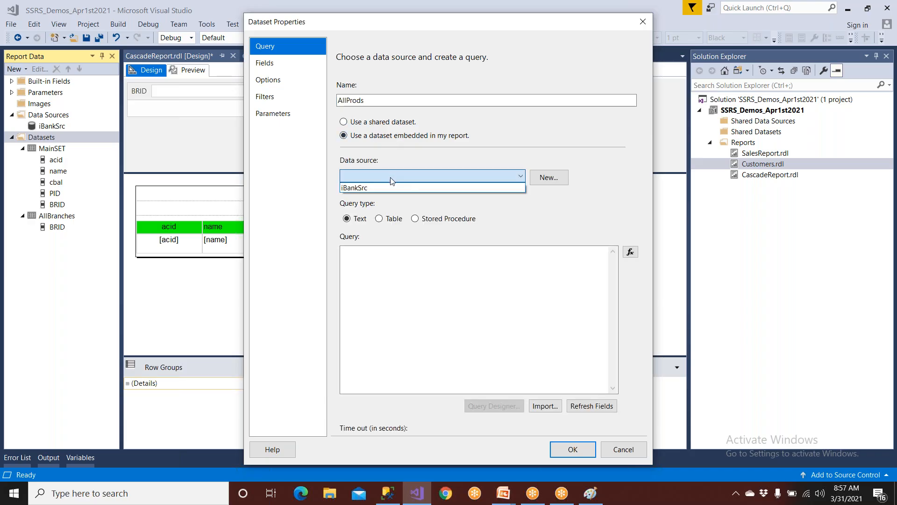
pyautogui.click(387, 187)
pyautogui.click(380, 262)
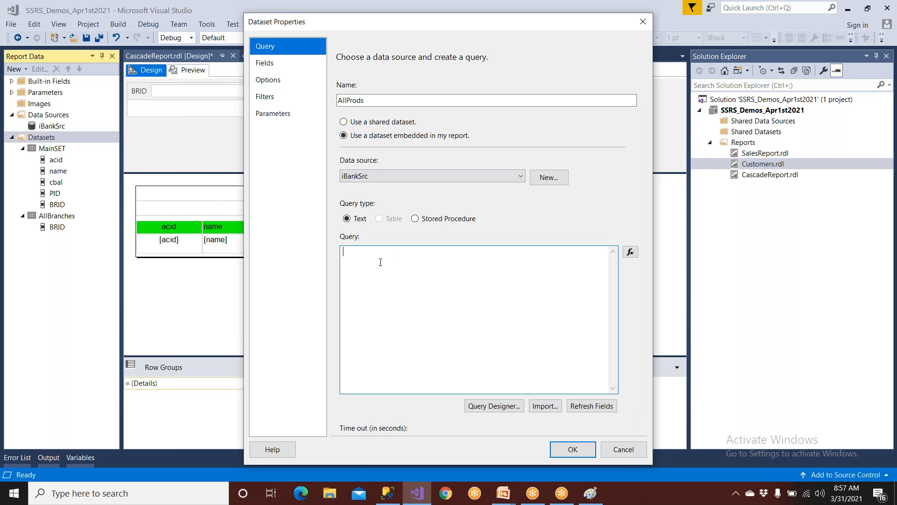
pyautogui.hotkey('ctrl', 'v')
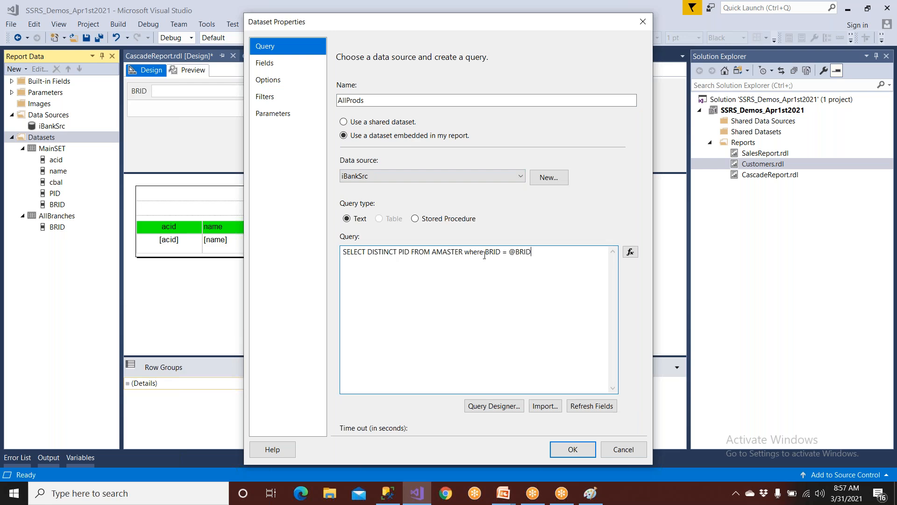
pyautogui.moveTo(484, 255); pyautogui.dragTo(586, 255)
pyautogui.click(590, 493)
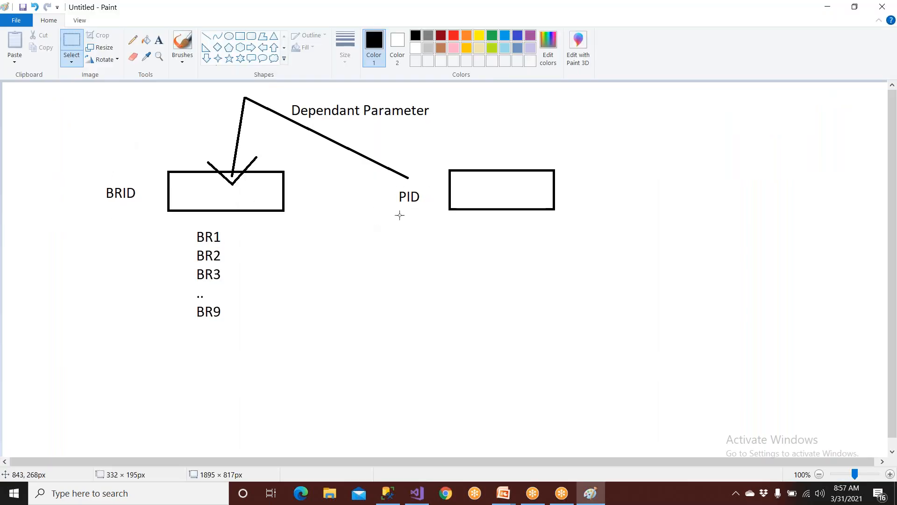
pyautogui.hotkey('alt', 'Tab')
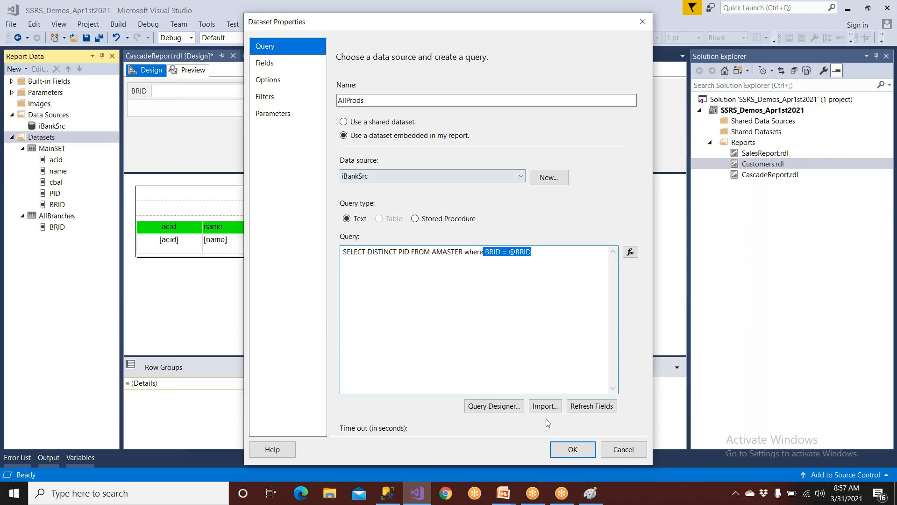
pyautogui.click(562, 446)
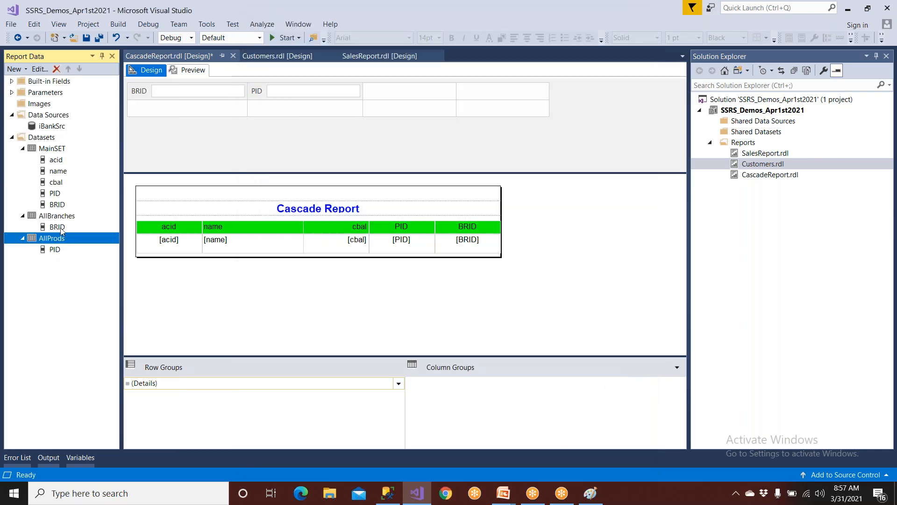
pyautogui.click(593, 7)
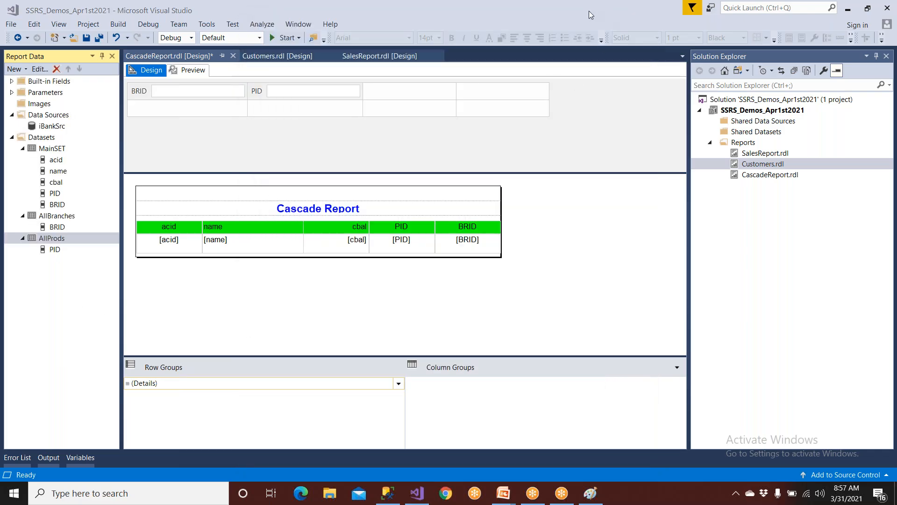
pyautogui.click(13, 92)
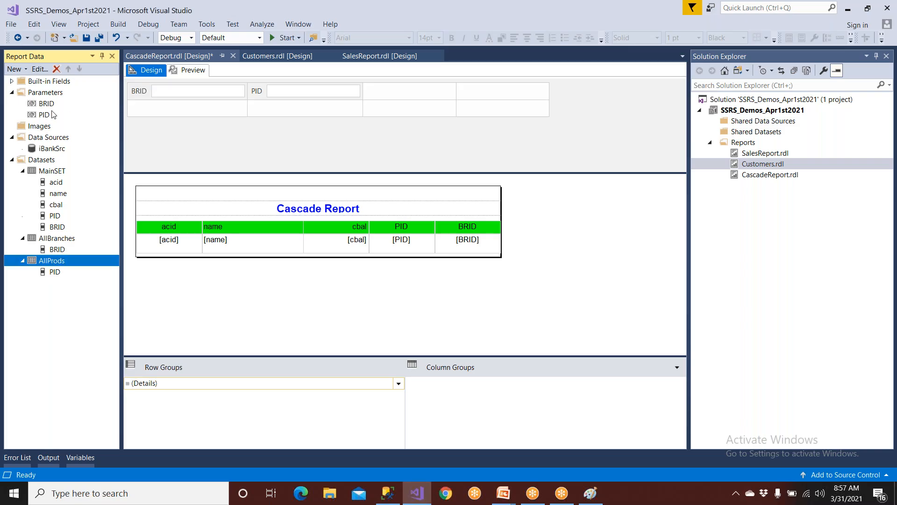
pyautogui.click(589, 7)
pyautogui.click(570, 33)
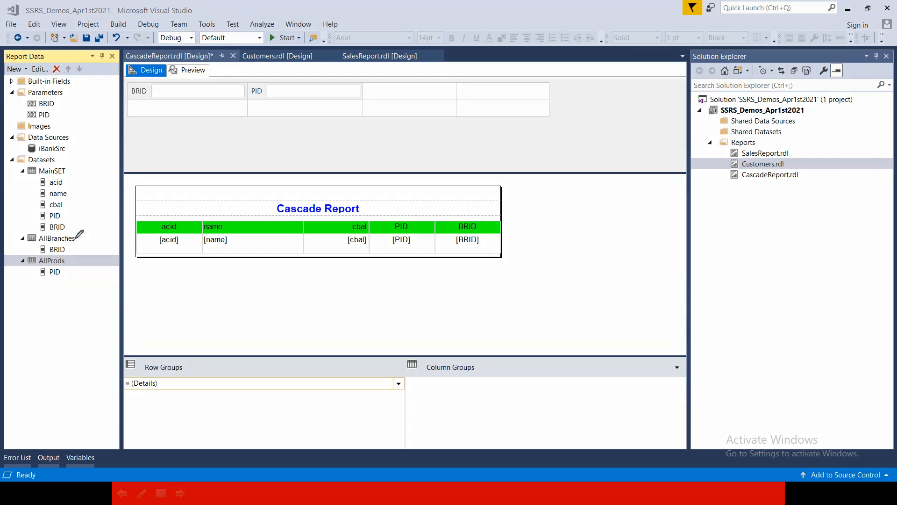
pyautogui.moveTo(68, 239)
pyautogui.mouseDown()
pyautogui.moveTo(72, 252)
pyautogui.moveTo(89, 201)
pyautogui.moveTo(70, 99)
pyautogui.moveTo(48, 101)
pyautogui.mouseUp()
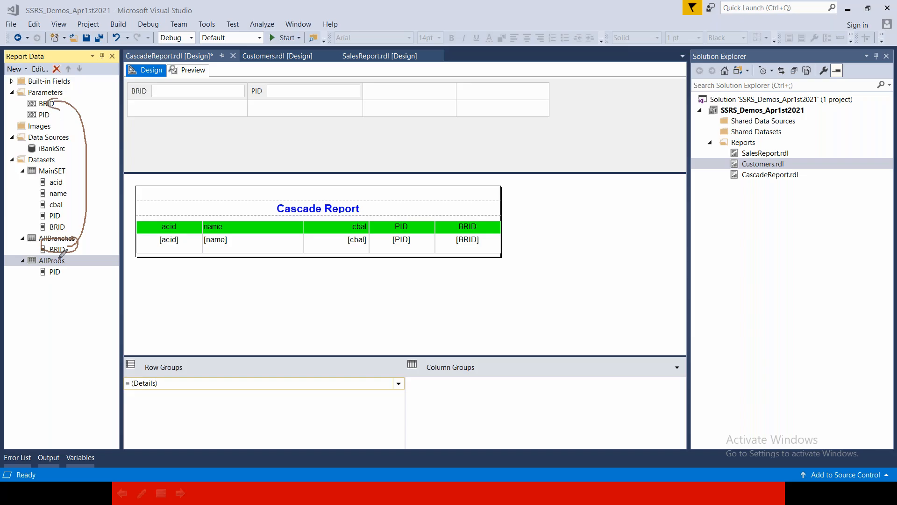
pyautogui.moveTo(62, 262)
pyautogui.mouseDown()
pyautogui.moveTo(71, 279)
pyautogui.moveTo(64, 276)
pyautogui.moveTo(96, 187)
pyautogui.moveTo(54, 106)
pyautogui.moveTo(57, 122)
pyautogui.mouseUp()
pyautogui.moveTo(167, 87)
pyautogui.mouseDown()
pyautogui.moveTo(161, 152)
pyautogui.moveTo(204, 86)
pyautogui.moveTo(166, 87)
pyautogui.moveTo(201, 96)
pyautogui.mouseUp()
pyautogui.moveTo(189, 105); pyautogui.dragTo(151, 105)
pyautogui.moveTo(142, 136); pyautogui.dragTo(202, 136)
pyautogui.moveTo(276, 85)
pyautogui.mouseDown()
pyautogui.moveTo(274, 134)
pyautogui.moveTo(335, 150)
pyautogui.moveTo(325, 79)
pyautogui.mouseUp()
pyautogui.moveTo(325, 80)
pyautogui.mouseDown()
pyautogui.moveTo(278, 85)
pyautogui.moveTo(329, 111)
pyautogui.mouseUp()
pyautogui.moveTo(276, 127); pyautogui.dragTo(310, 128)
pyautogui.moveTo(290, 137); pyautogui.dragTo(320, 136)
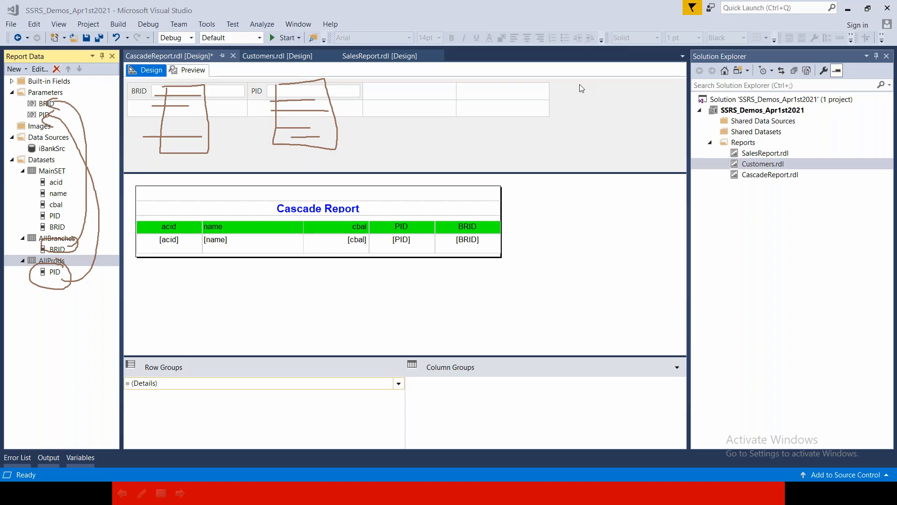
pyautogui.press('Escape')
# - Make the BRID parameter get its available values from the AllBranches dataset, with BRID as both value and label field
pyautogui.doubleClick(46, 104)
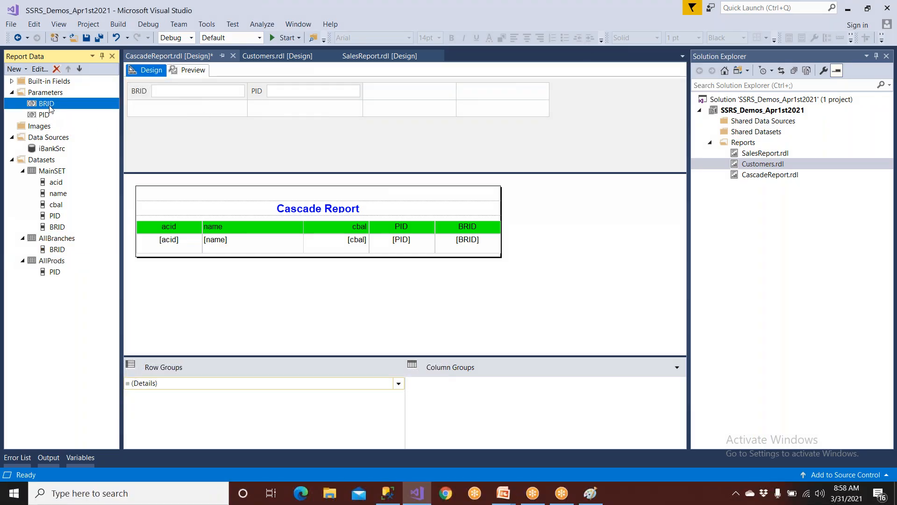
pyautogui.click(292, 69)
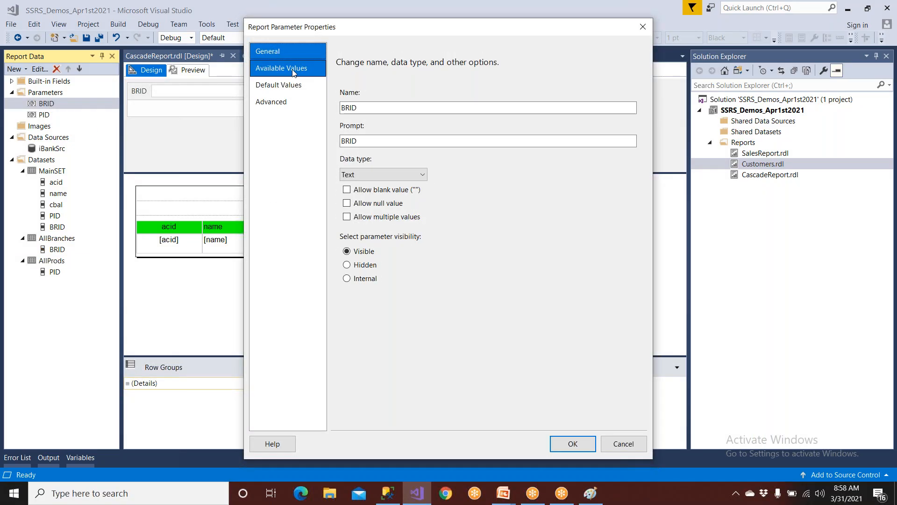
pyautogui.click(369, 137)
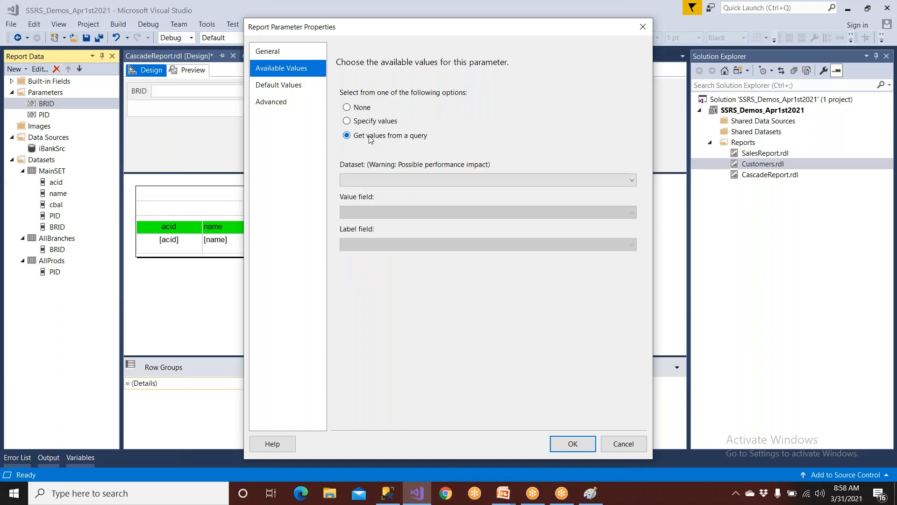
pyautogui.click(363, 180)
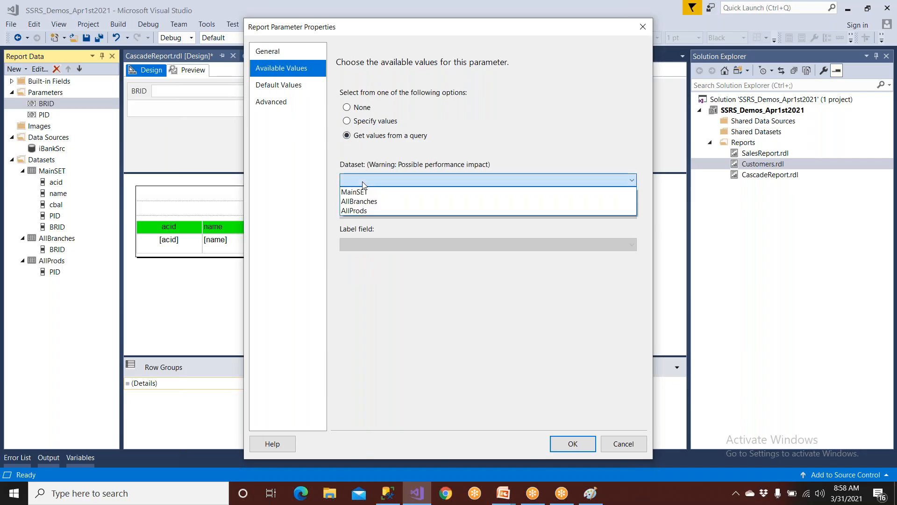
pyautogui.click(364, 201)
pyautogui.click(365, 212)
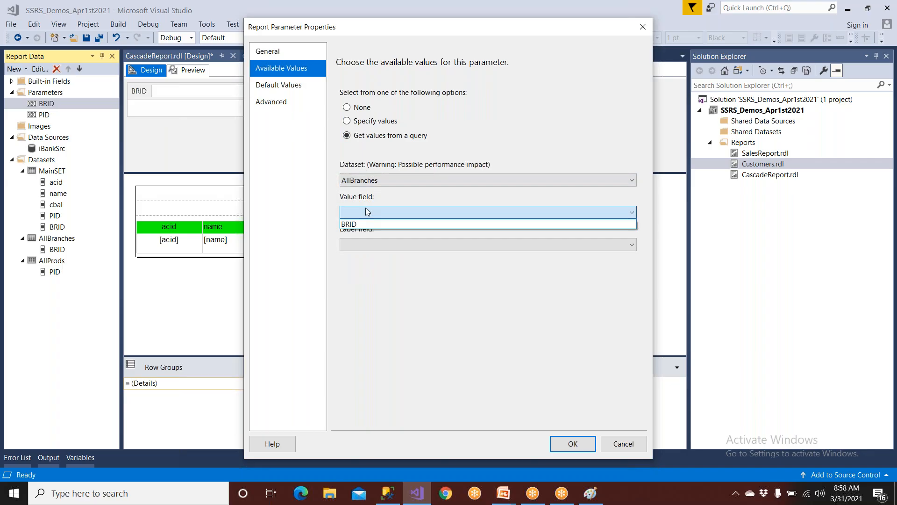
pyautogui.click(360, 222)
pyautogui.click(377, 245)
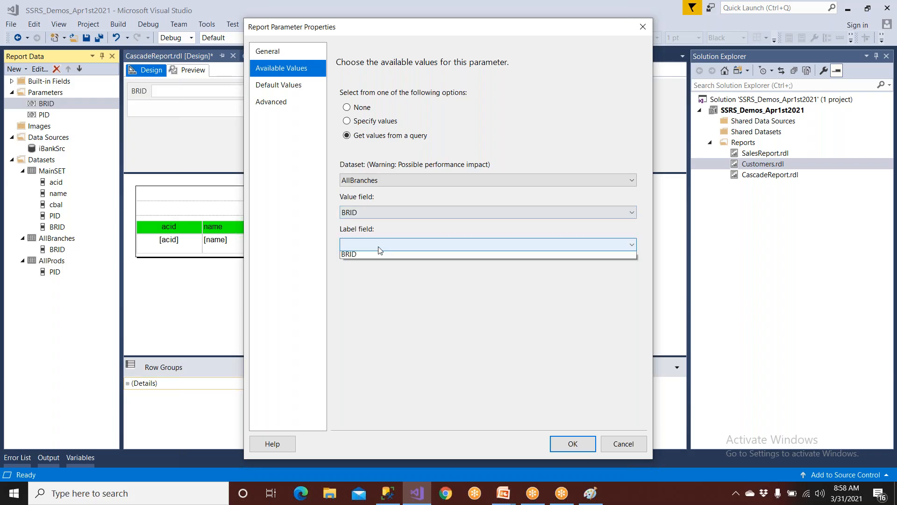
pyautogui.click(377, 256)
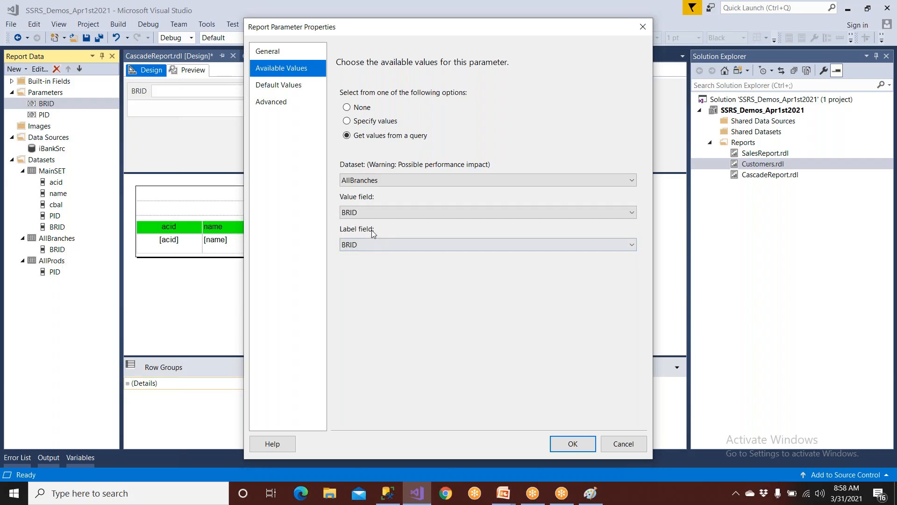
pyautogui.click(572, 444)
# - Make the PID parameter get its available values from the AllProds dataset, with PID as both value and label field
pyautogui.doubleClick(43, 115)
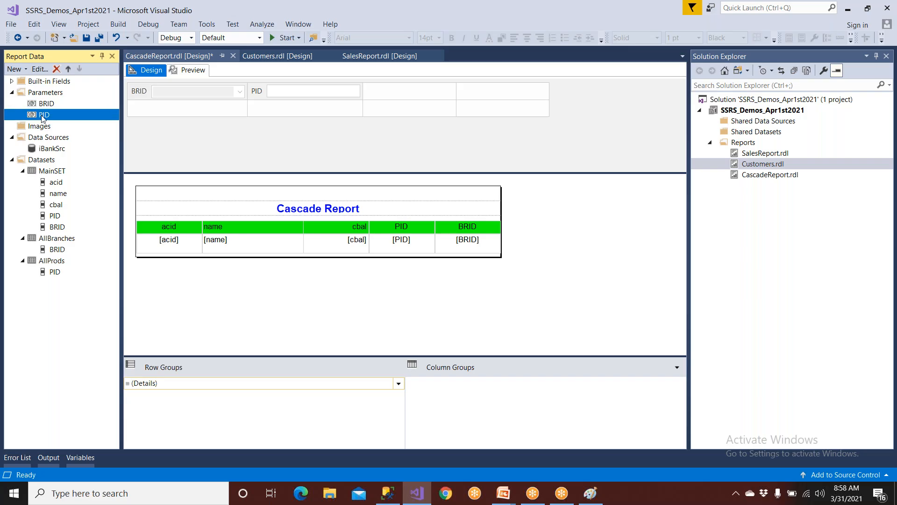
pyautogui.click(282, 67)
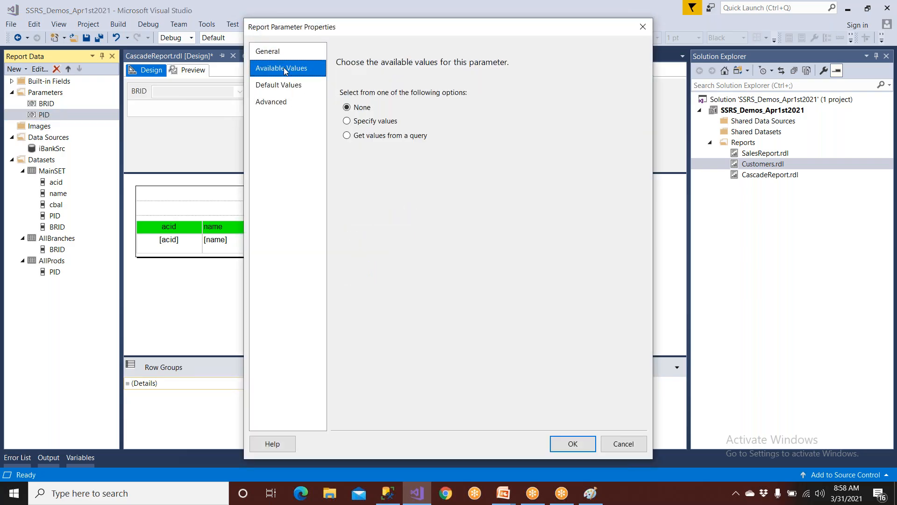
pyautogui.click(375, 136)
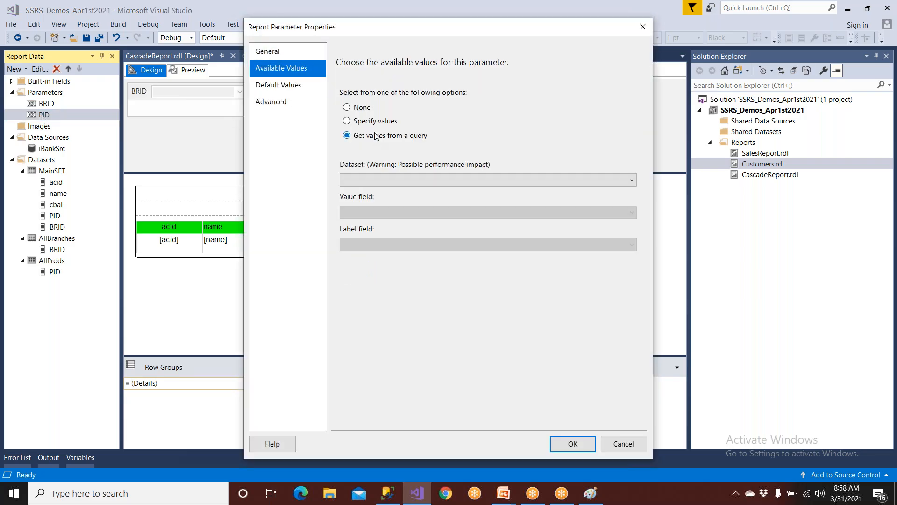
pyautogui.click(368, 182)
pyautogui.click(364, 211)
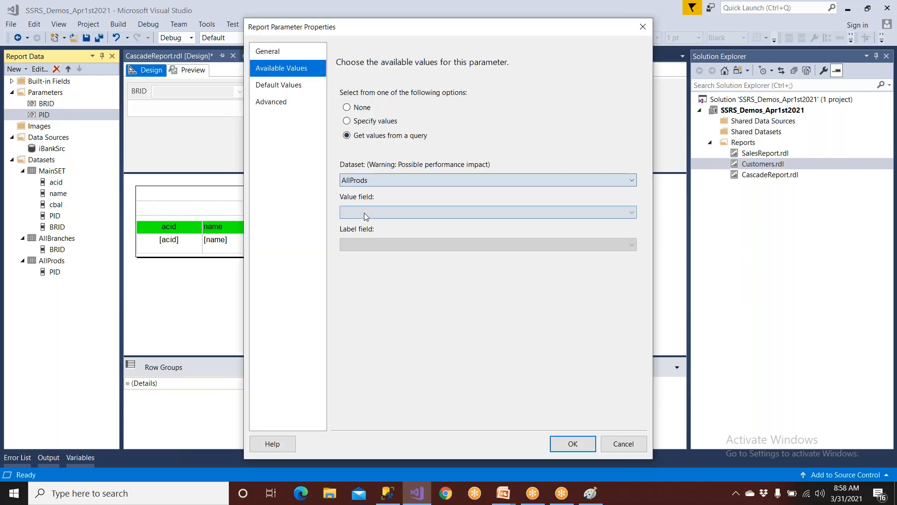
pyautogui.click(364, 212)
pyautogui.click(363, 225)
pyautogui.click(364, 243)
pyautogui.click(362, 256)
pyautogui.click(571, 443)
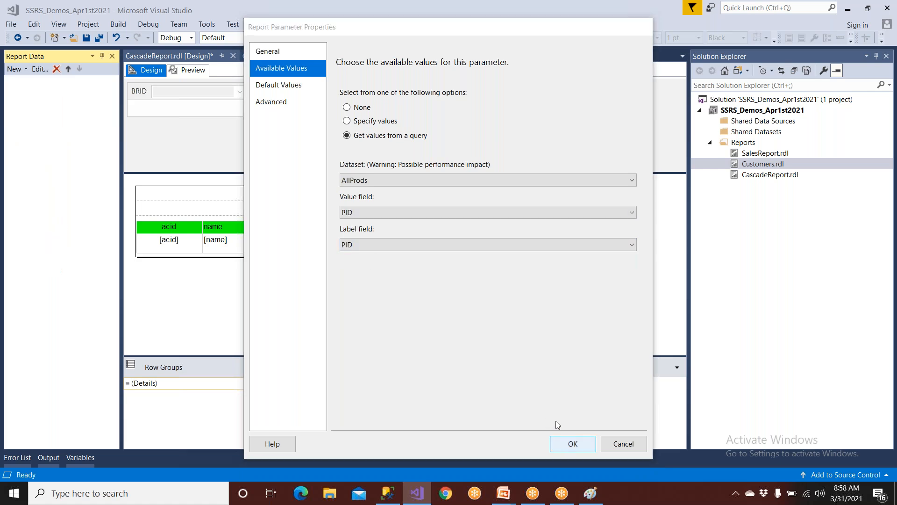
# - Save the report and preview it with BRID set to BR1 and PID set to RD
pyautogui.click(86, 38)
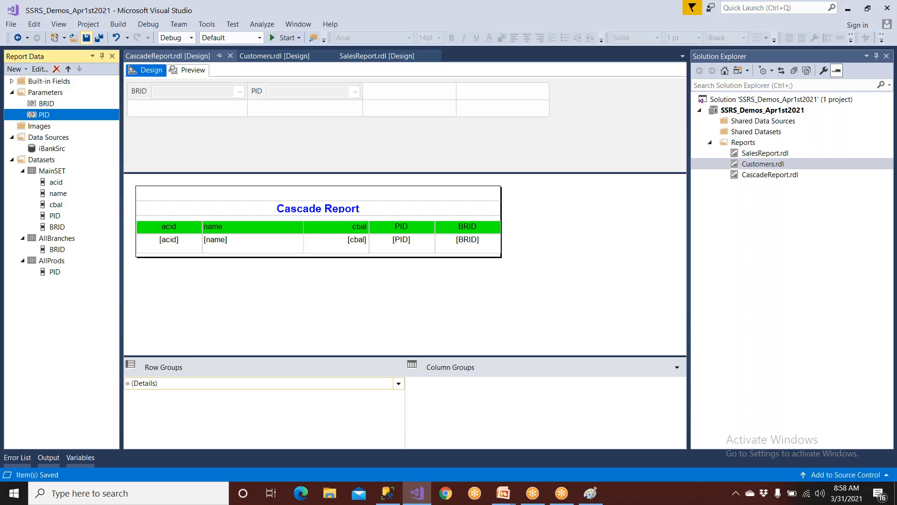
pyautogui.click(191, 73)
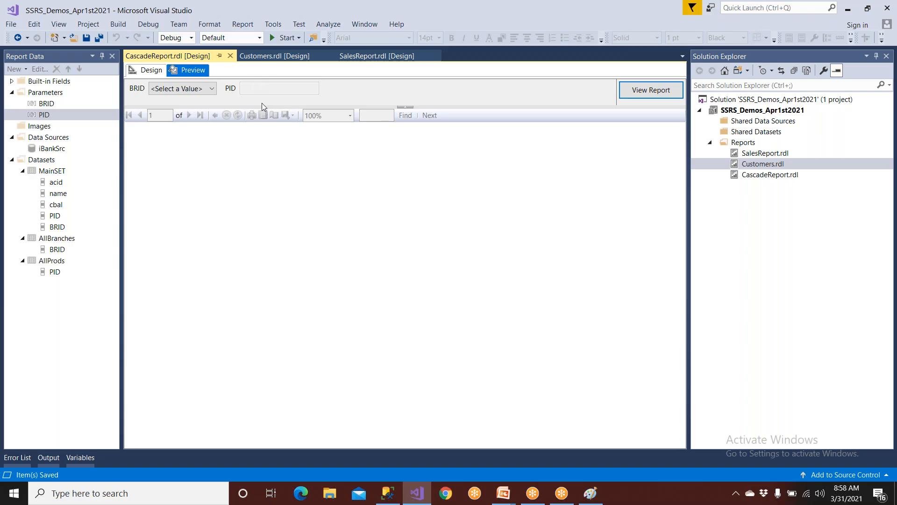
pyautogui.click(179, 88)
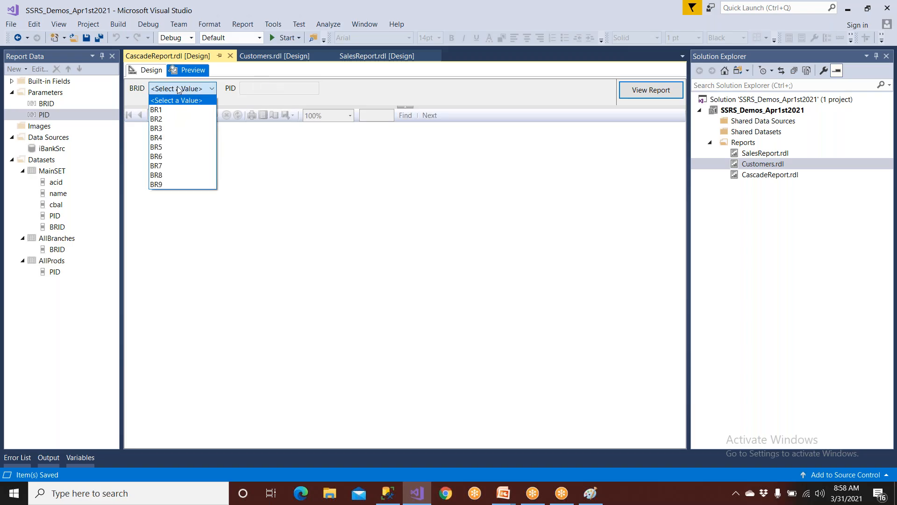
pyautogui.click(169, 110)
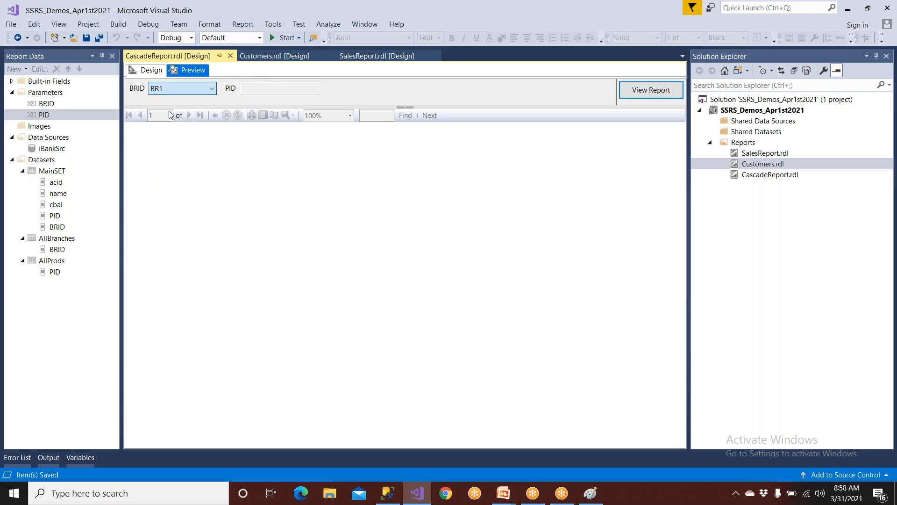
pyautogui.click(278, 91)
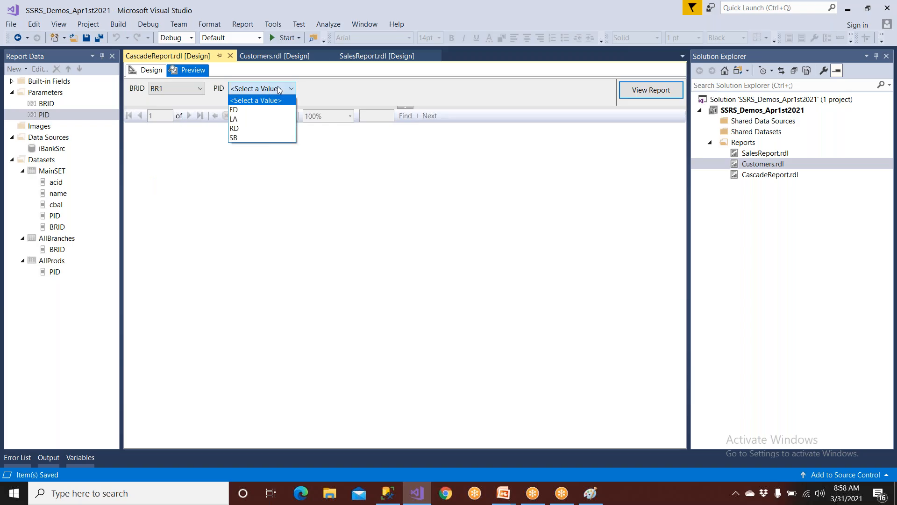
pyautogui.click(262, 128)
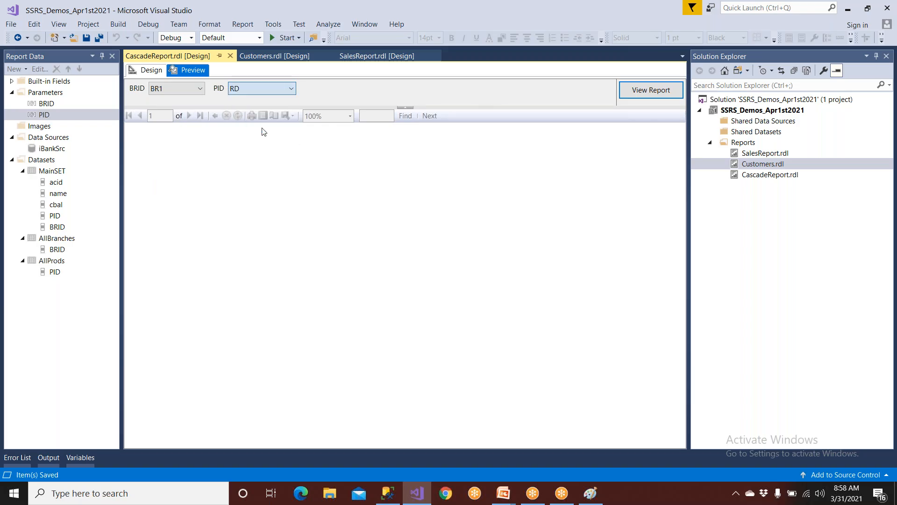
pyautogui.click(643, 93)
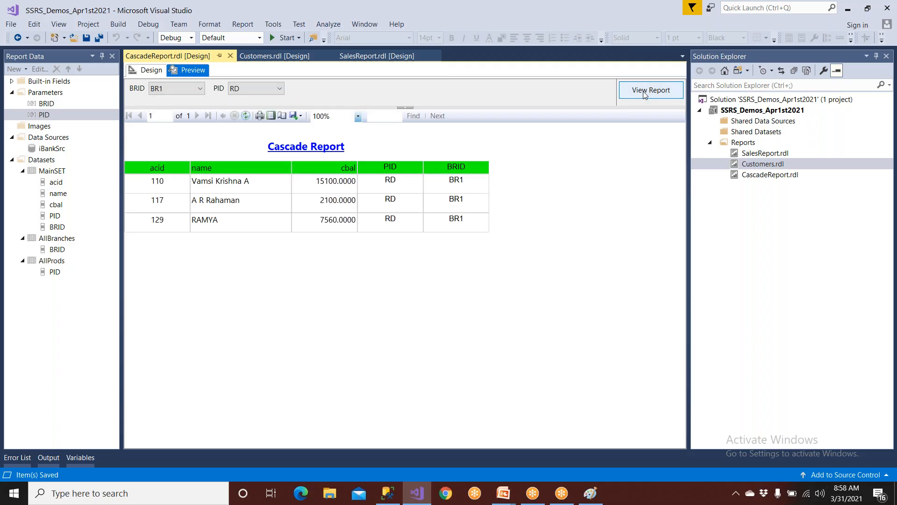
# - Preview the Cascade Report with BRID set to BR9 and PID set to LA
pyautogui.click(250, 91)
pyautogui.click(190, 87)
pyautogui.click(190, 87)
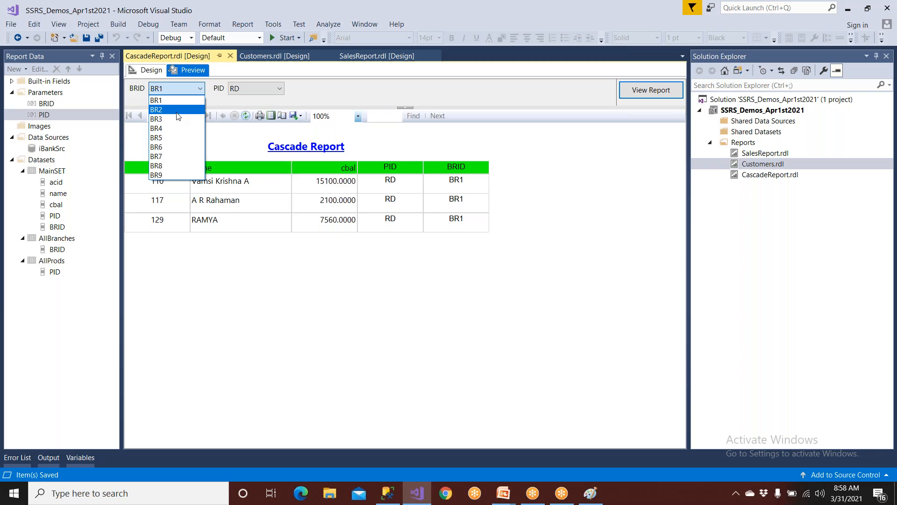
pyautogui.click(168, 173)
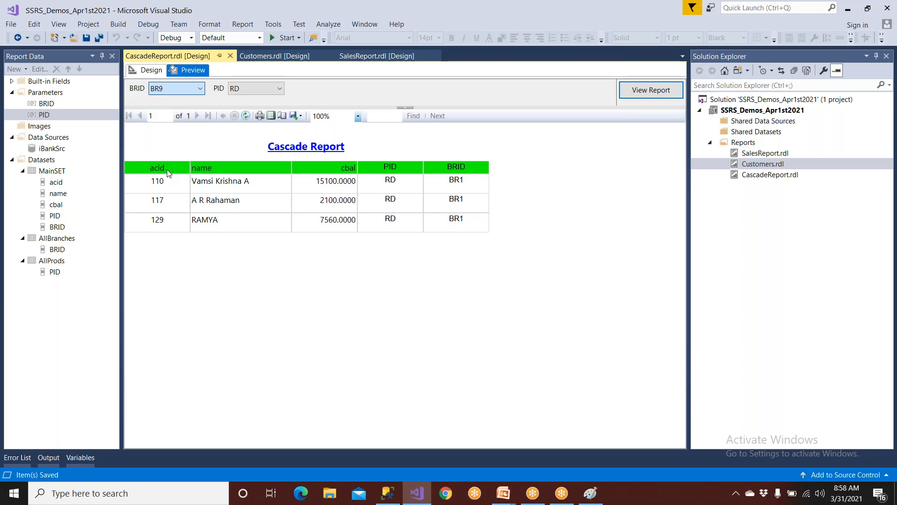
pyautogui.click(252, 89)
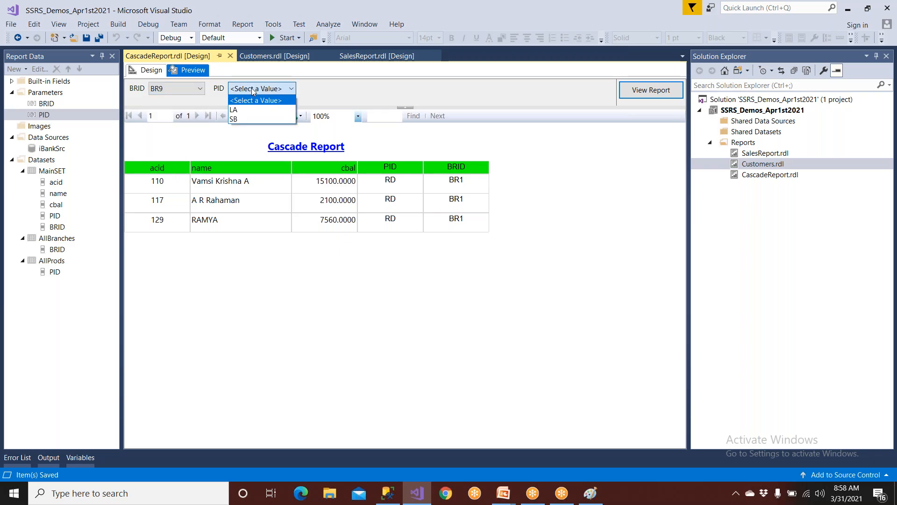
pyautogui.click(236, 110)
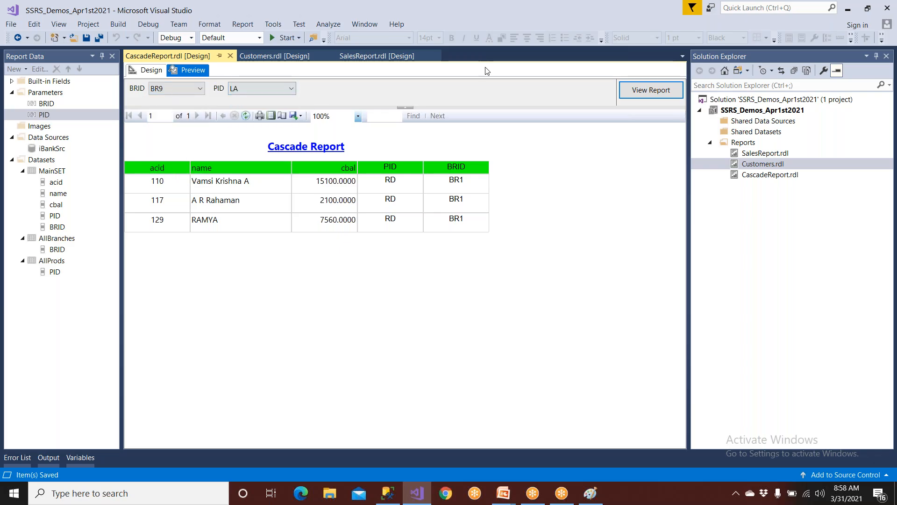
pyautogui.click(634, 91)
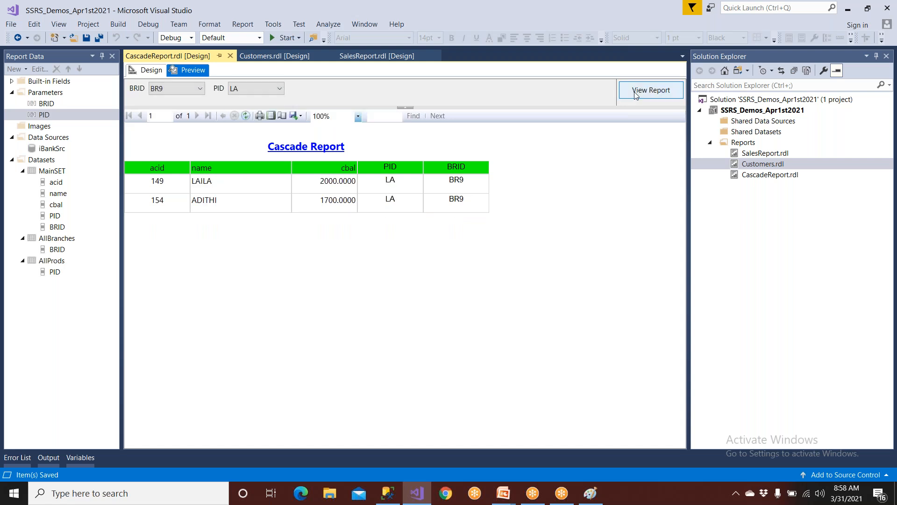
# - Preview the report with BRID set to BR6 and PID set to SB
pyautogui.click(203, 91)
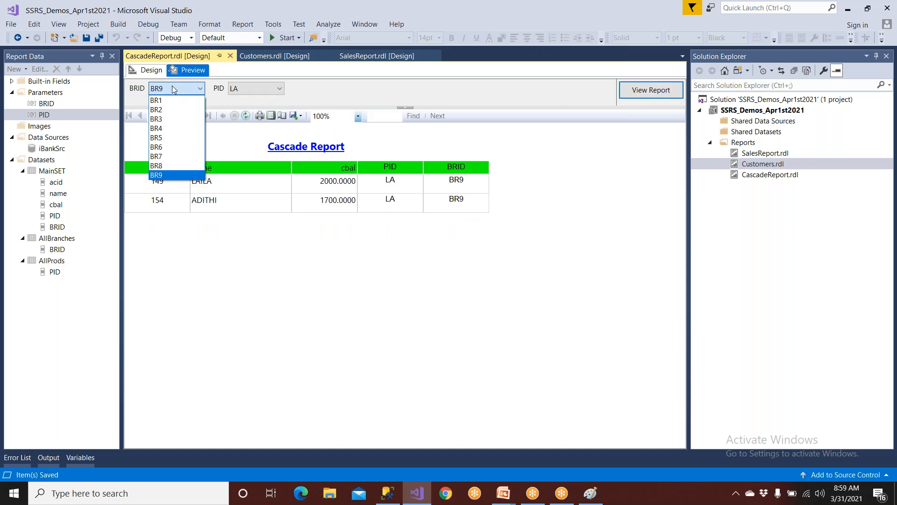
pyautogui.click(171, 147)
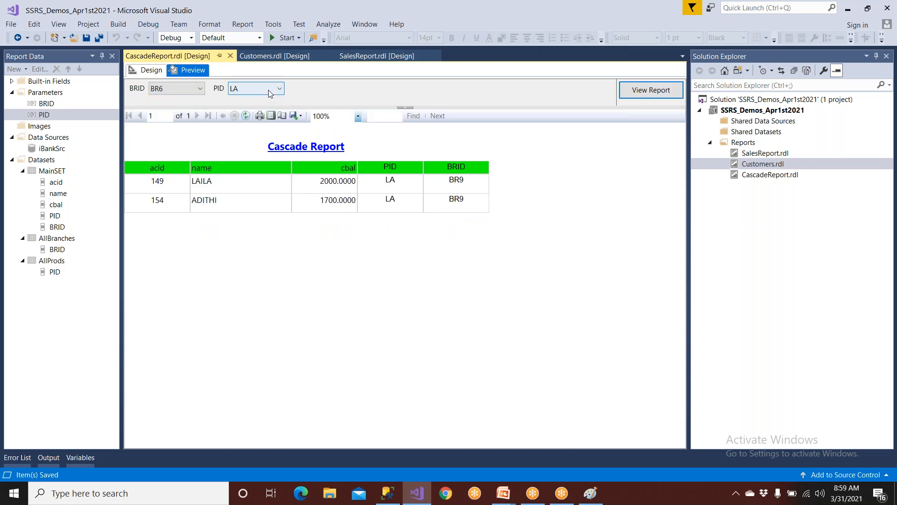
pyautogui.click(268, 90)
pyautogui.click(251, 109)
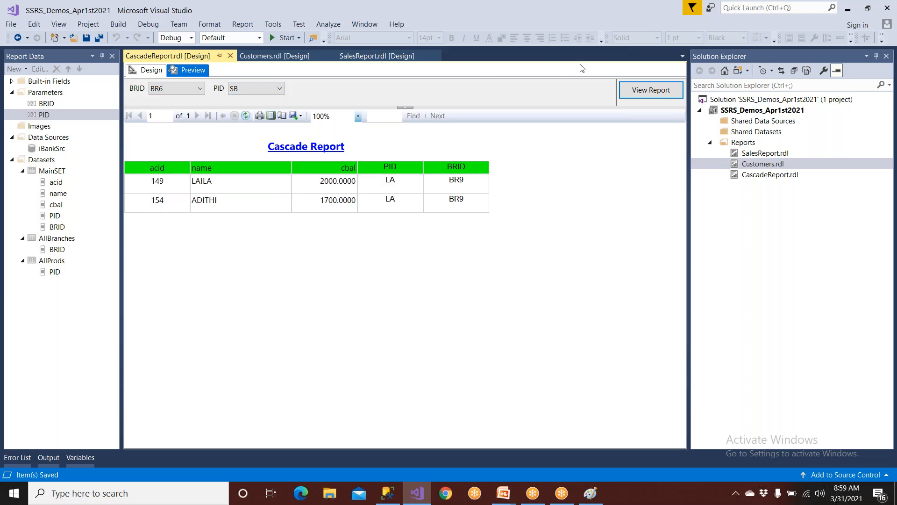
pyautogui.click(633, 90)
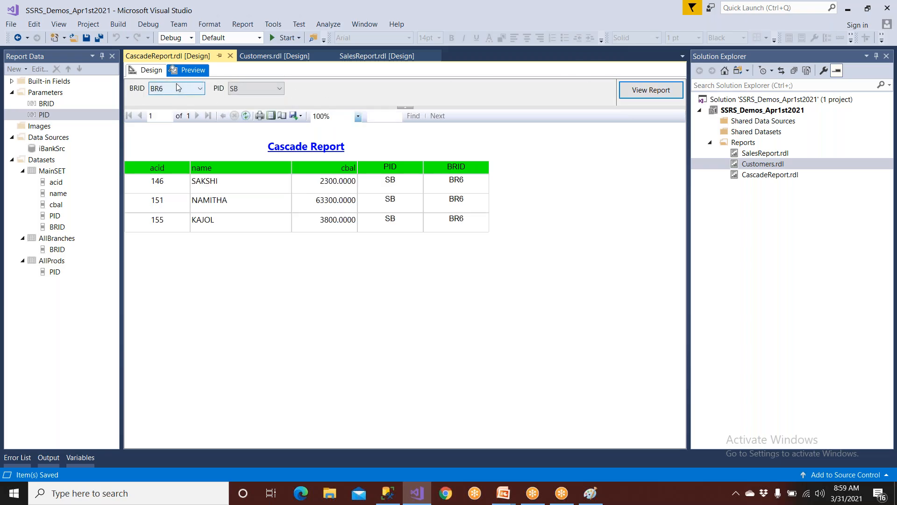
# - Preview the report with BRID set to BR8, keeping SB as the PID
pyautogui.click(175, 84)
pyautogui.click(173, 169)
pyautogui.click(256, 89)
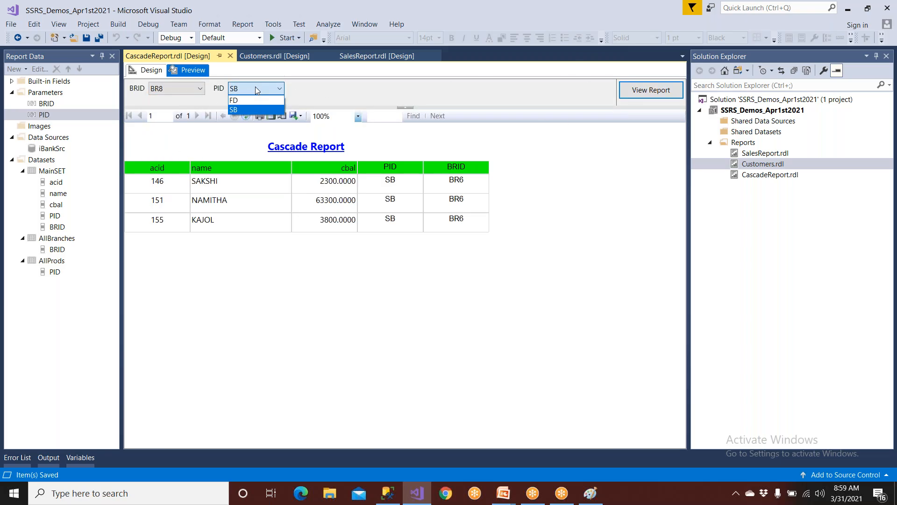
pyautogui.click(317, 99)
pyautogui.click(657, 93)
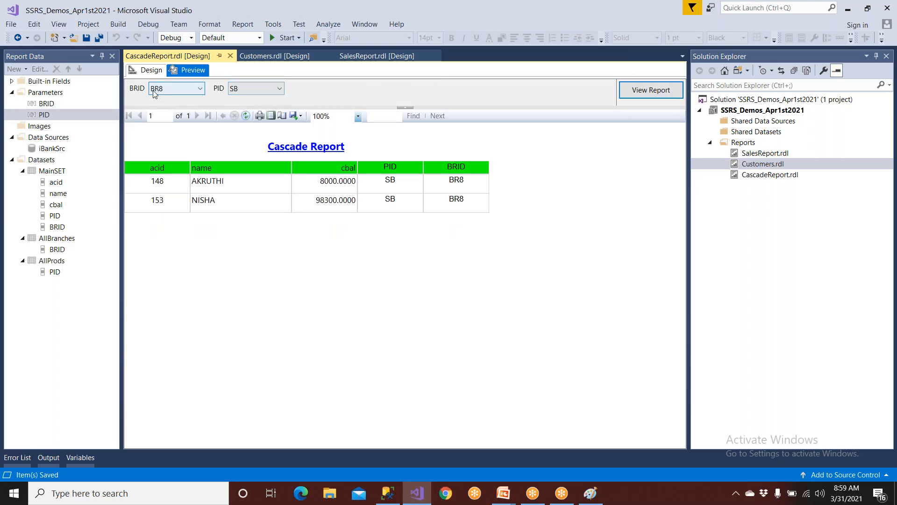
# - Return to the report design and give the BRID parameter the specified default value BR5
pyautogui.click(154, 72)
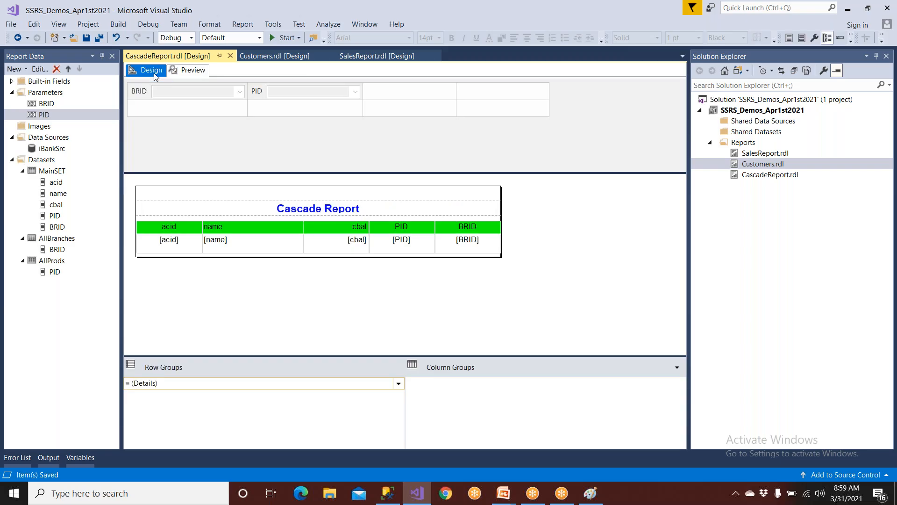
pyautogui.click(189, 75)
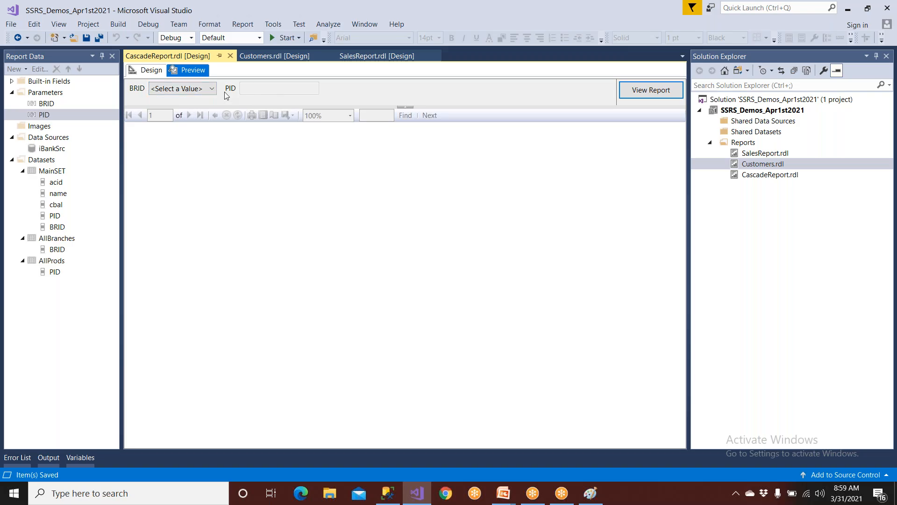
pyautogui.click(152, 70)
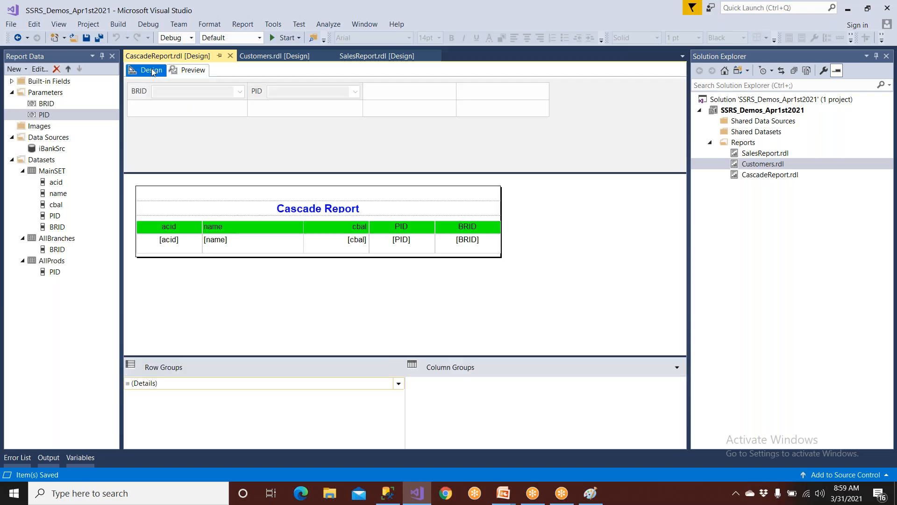
pyautogui.doubleClick(55, 105)
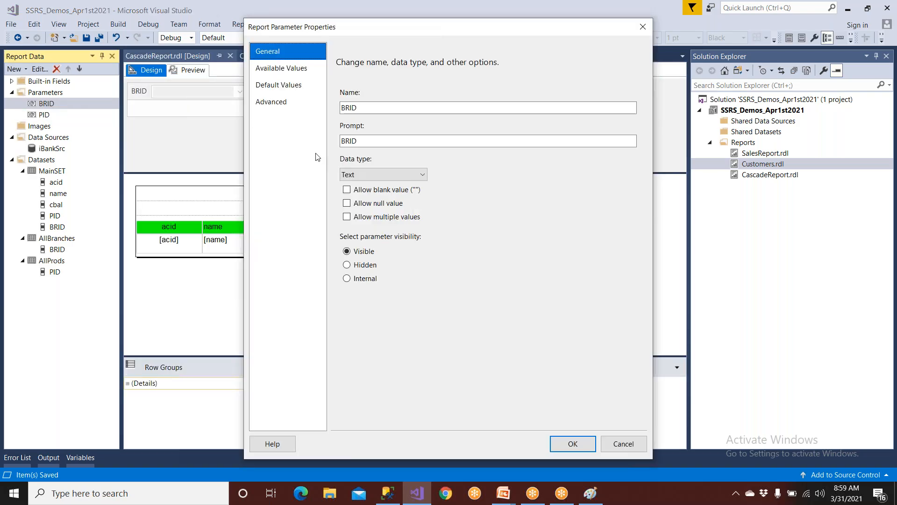
pyautogui.click(290, 86)
pyautogui.click(368, 122)
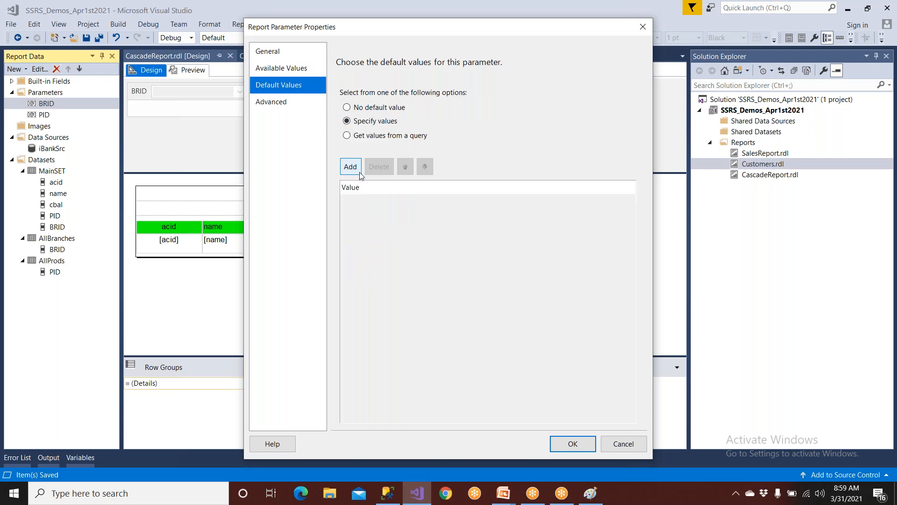
pyautogui.click(359, 171)
pyautogui.write('BR')
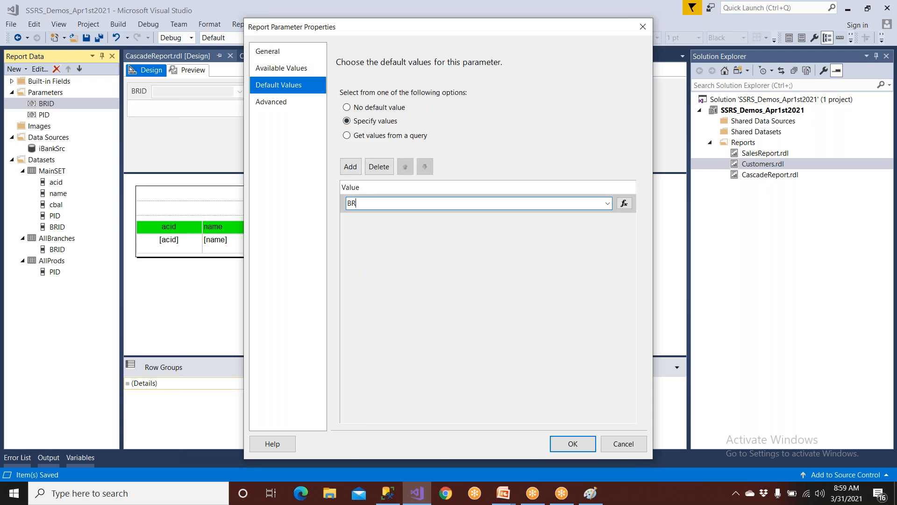
pyautogui.click(571, 444)
# - Preview the report with the default BRID and PID set to FD
pyautogui.click(191, 71)
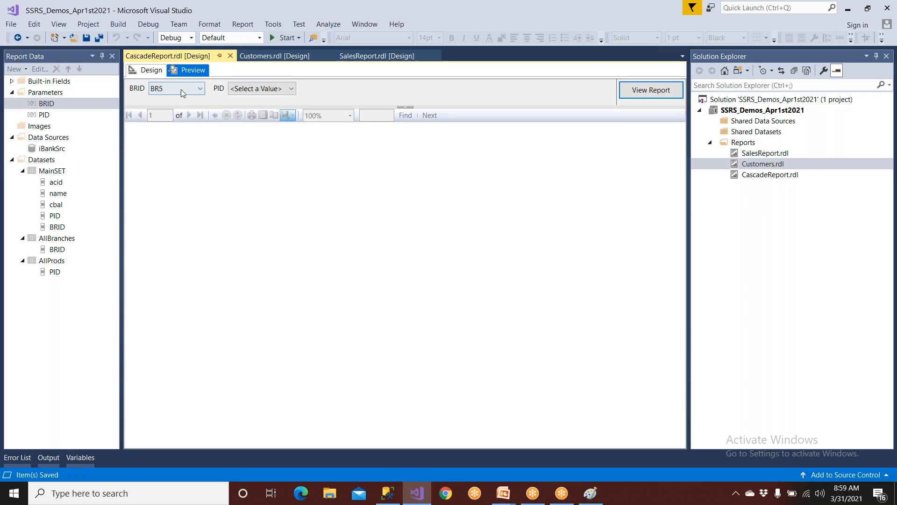
pyautogui.click(181, 89)
pyautogui.click(181, 88)
pyautogui.click(267, 90)
pyautogui.click(257, 109)
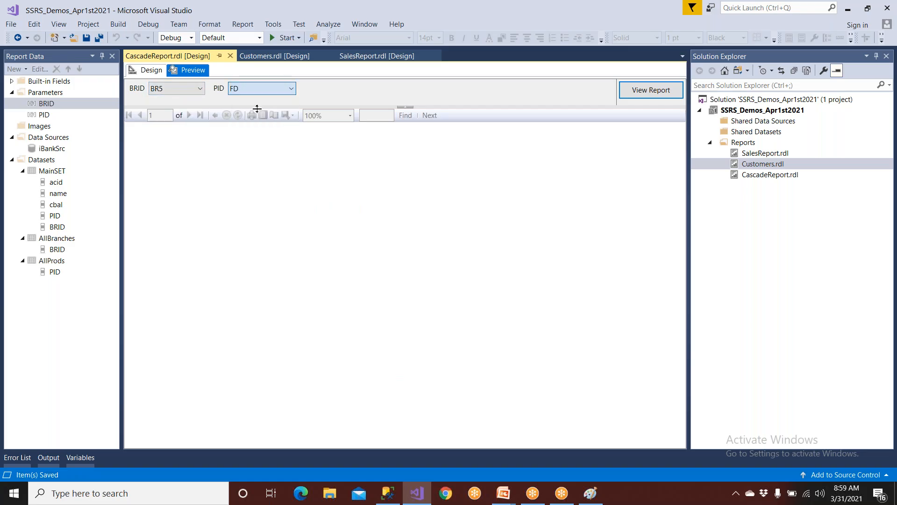
pyautogui.click(650, 89)
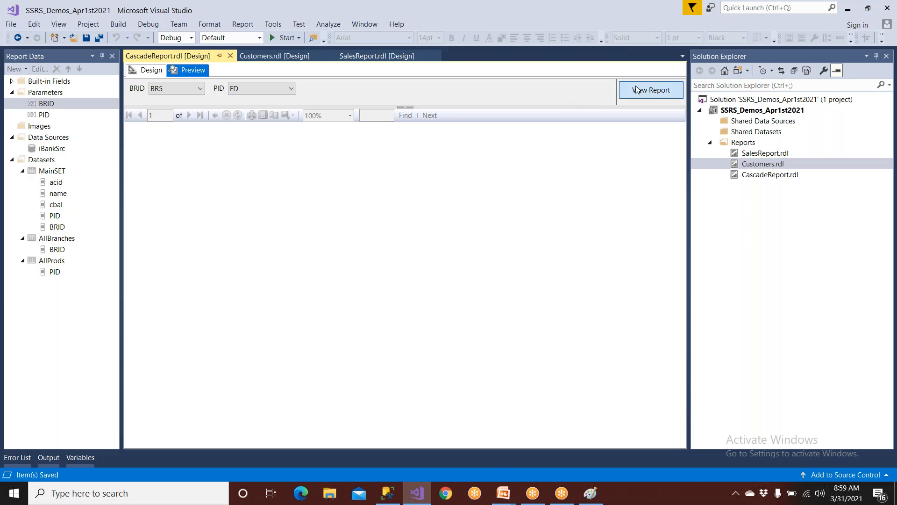
pyautogui.click(250, 91)
# - Give the PID parameter the specified default value FD in the report design
pyautogui.click(148, 70)
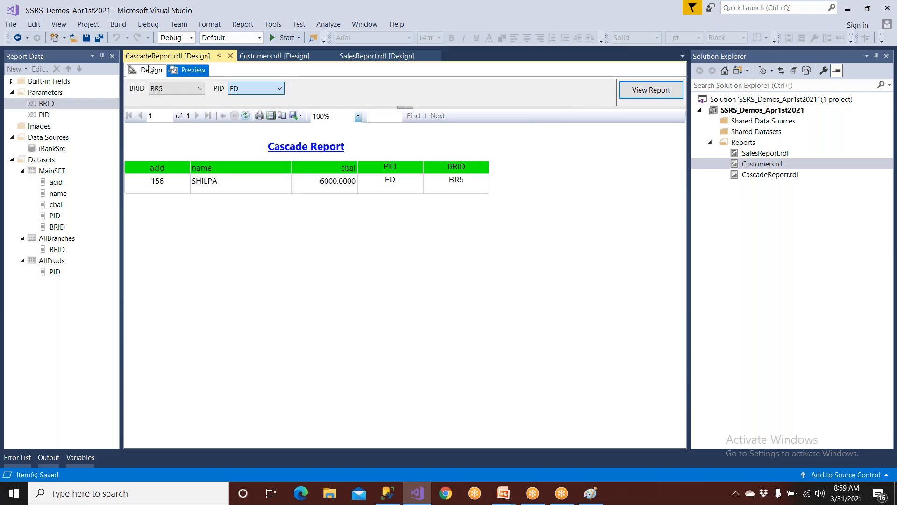
pyautogui.click(149, 70)
pyautogui.doubleClick(44, 115)
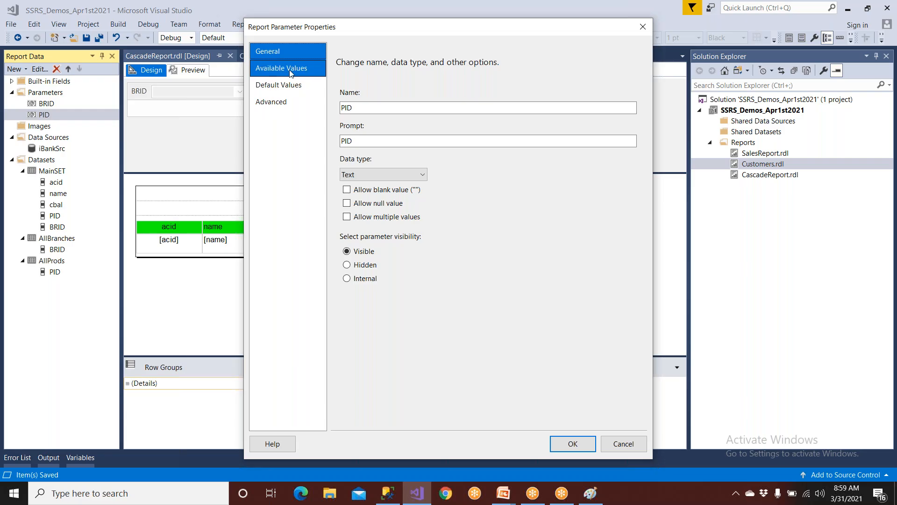
pyautogui.click(282, 85)
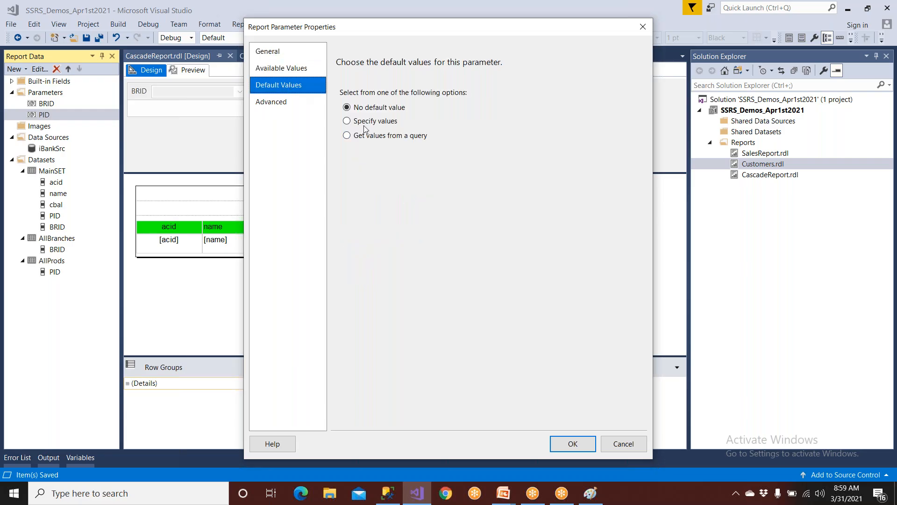
pyautogui.click(364, 121)
pyautogui.click(350, 167)
pyautogui.write('FD')
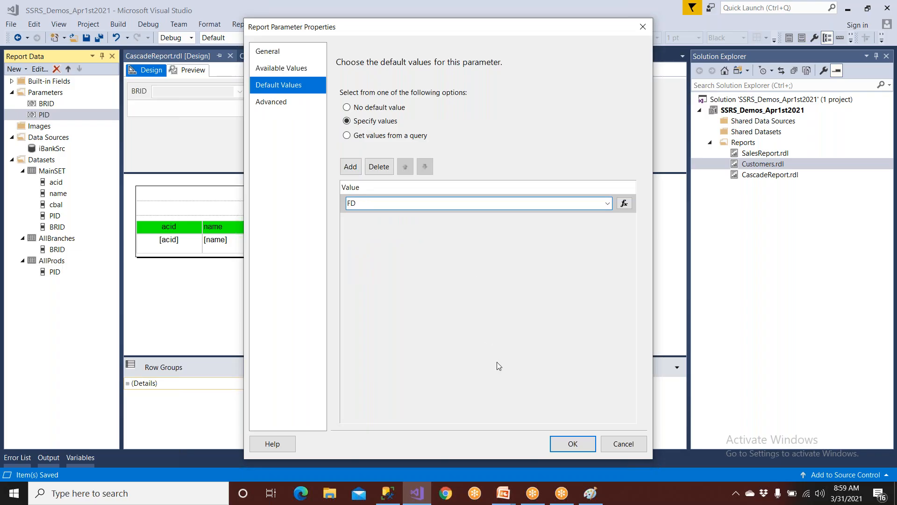
pyautogui.click(575, 443)
# - Preview the report with both default parameter values and check the BRID and PID lists
pyautogui.click(198, 72)
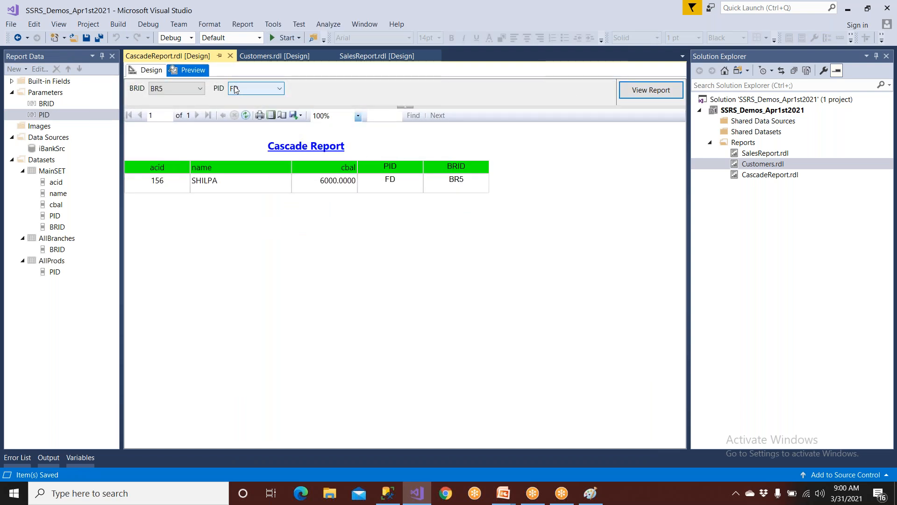
pyautogui.click(200, 89)
pyautogui.click(198, 88)
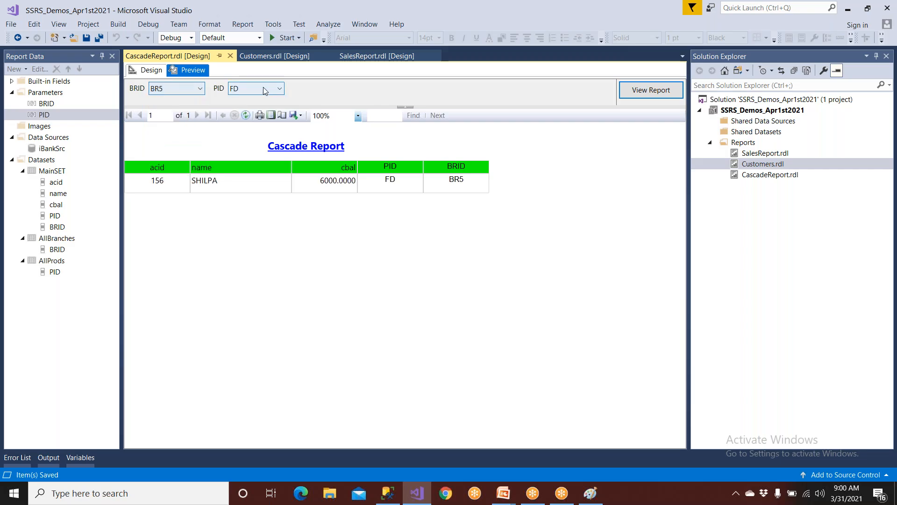
pyautogui.click(263, 88)
pyautogui.click(264, 88)
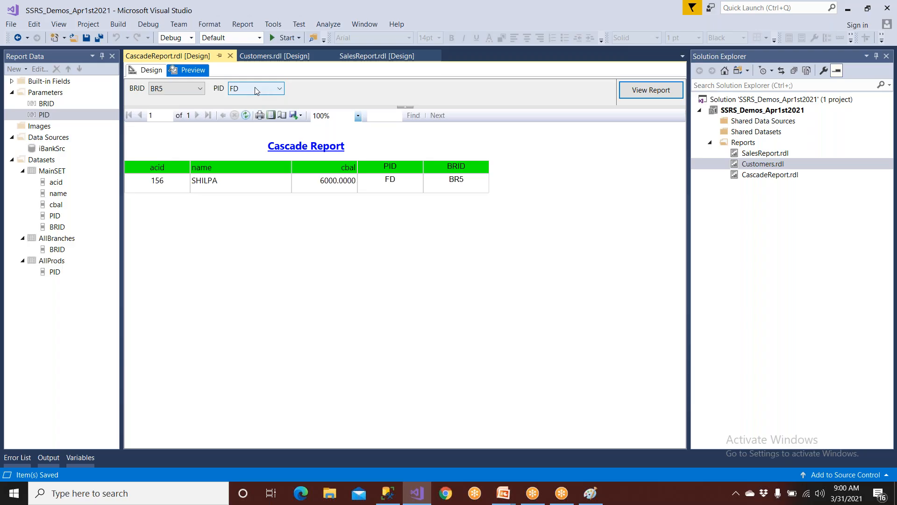
# - Return the report to design view, switch to SQL Server Management Studio, collapse the IBANK database and select AmazonDW
pyautogui.click(150, 70)
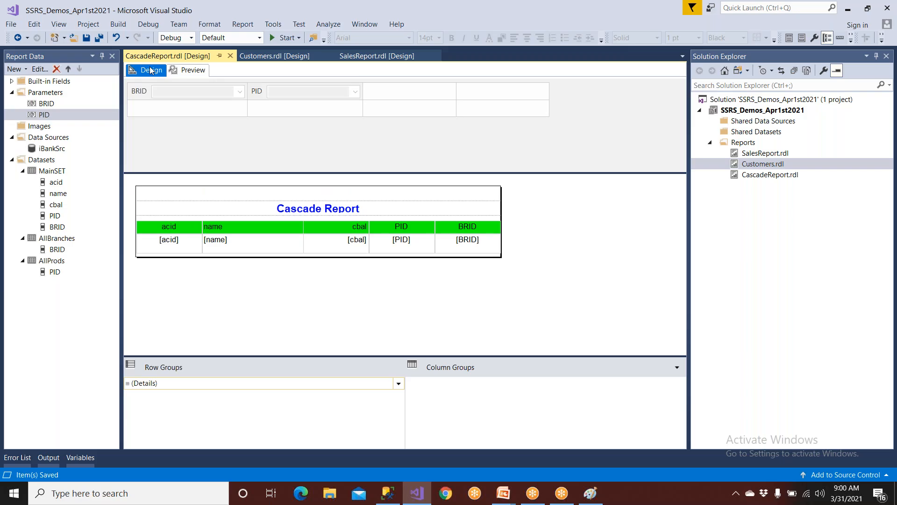
pyautogui.click(388, 493)
pyautogui.click(9, 89)
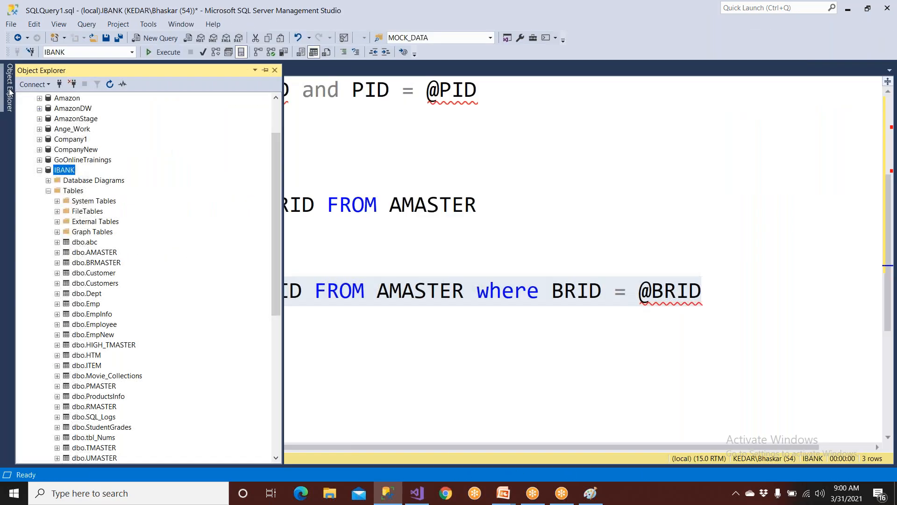
pyautogui.click(39, 170)
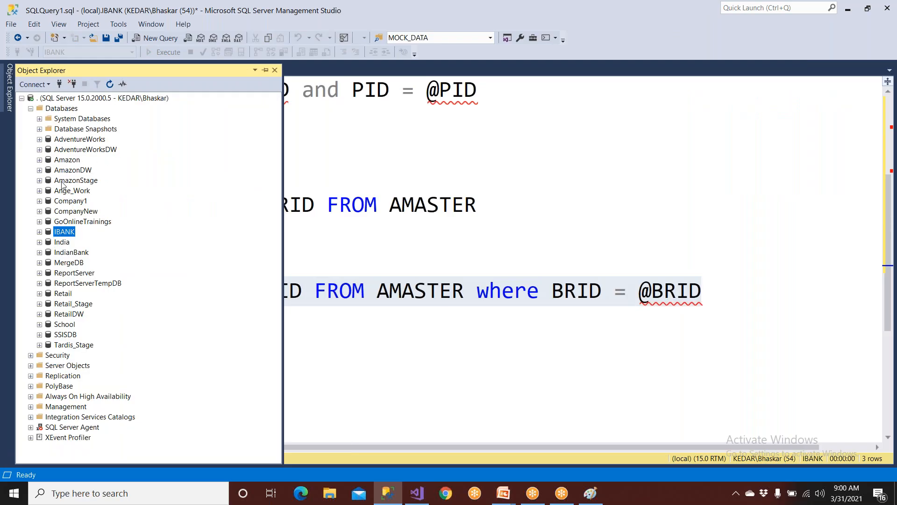
pyautogui.click(75, 170)
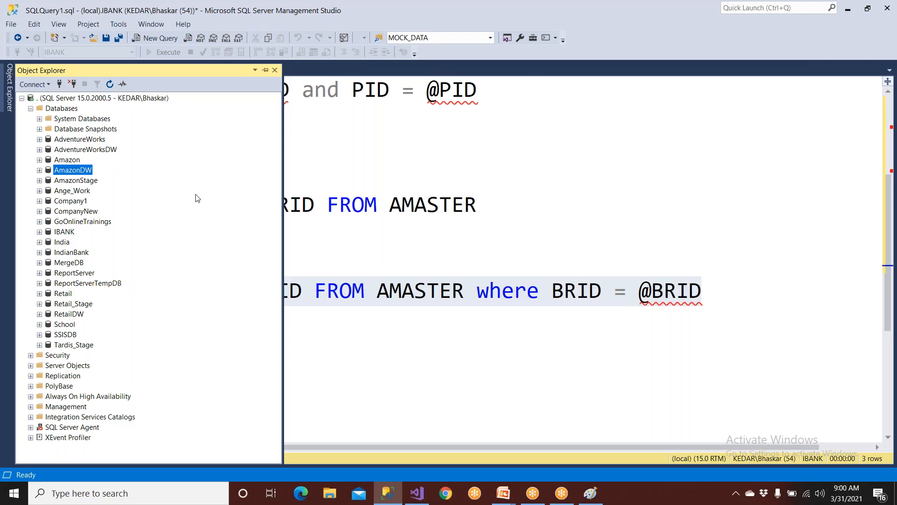
# - Expand the AmazonDW database and its Tables folder to examine the dimension and fact tables
pyautogui.moveTo(439, 290); pyautogui.dragTo(73, 219)
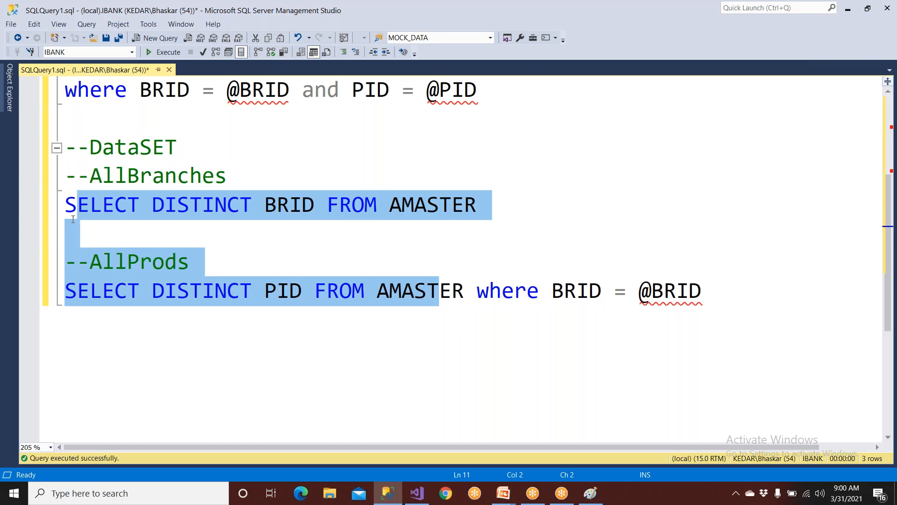
pyautogui.click(6, 100)
pyautogui.click(63, 170)
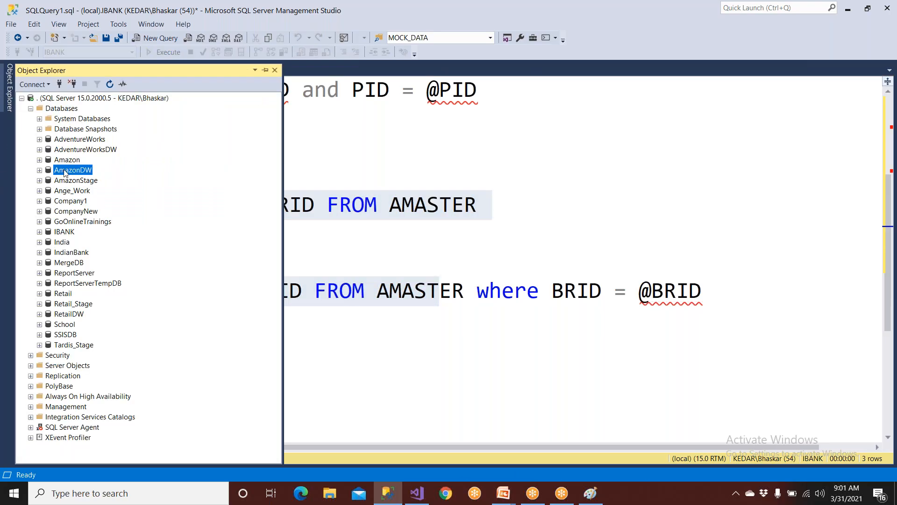
pyautogui.click(39, 170)
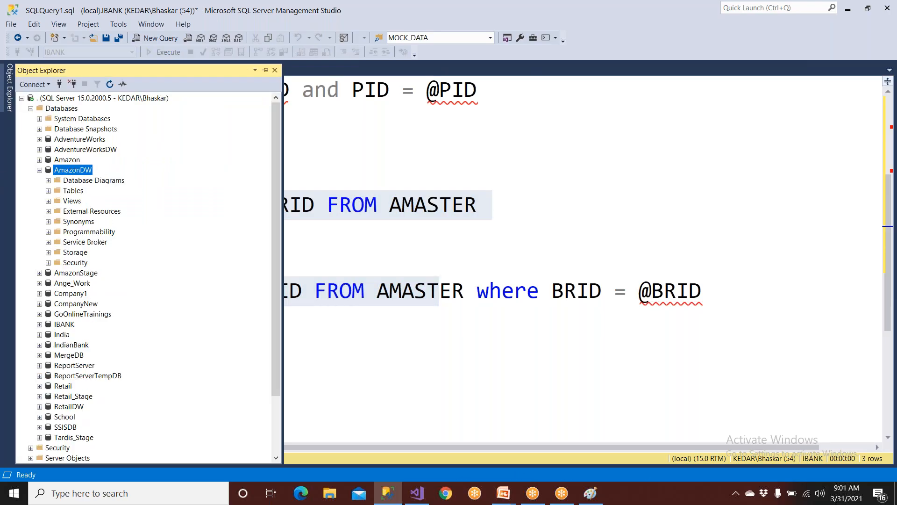
pyautogui.doubleClick(75, 191)
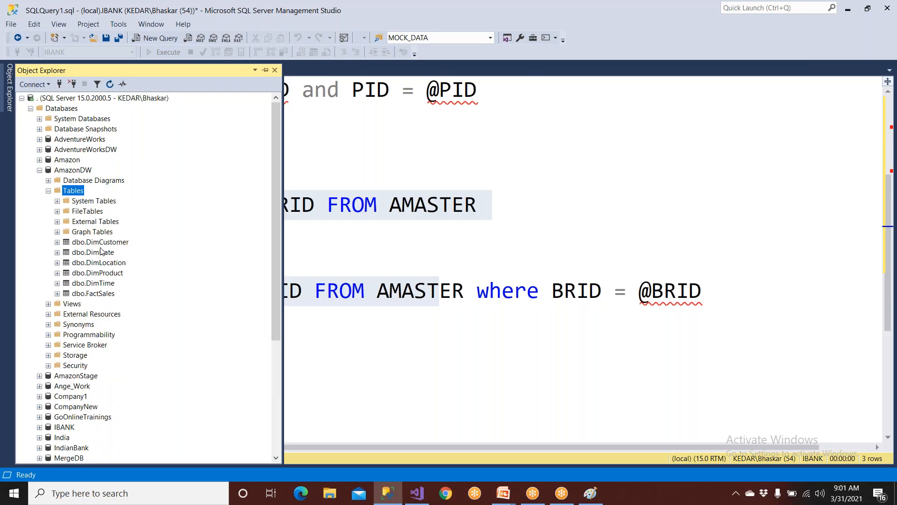
# - Go through the AmazonDW tables FactSales, DimTime, DimProduct, DimLocation and DimDate
pyautogui.click(105, 294)
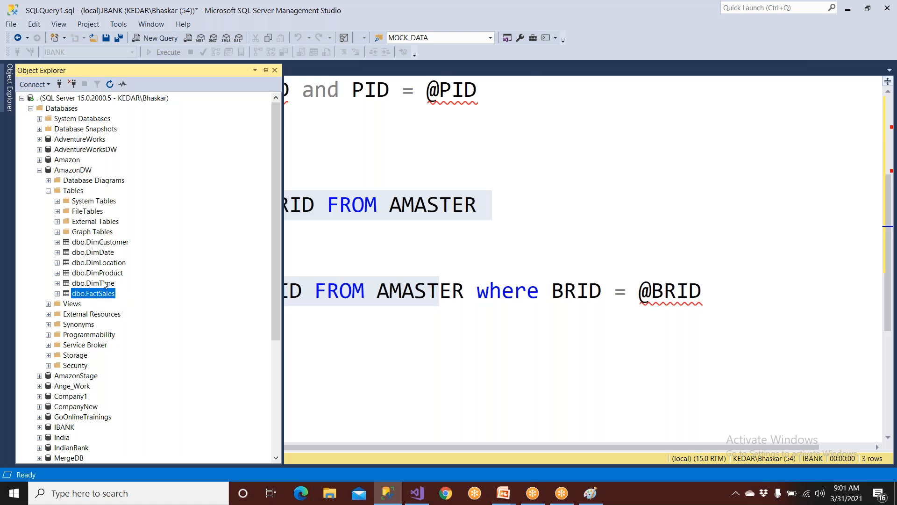
pyautogui.click(104, 285)
pyautogui.click(104, 275)
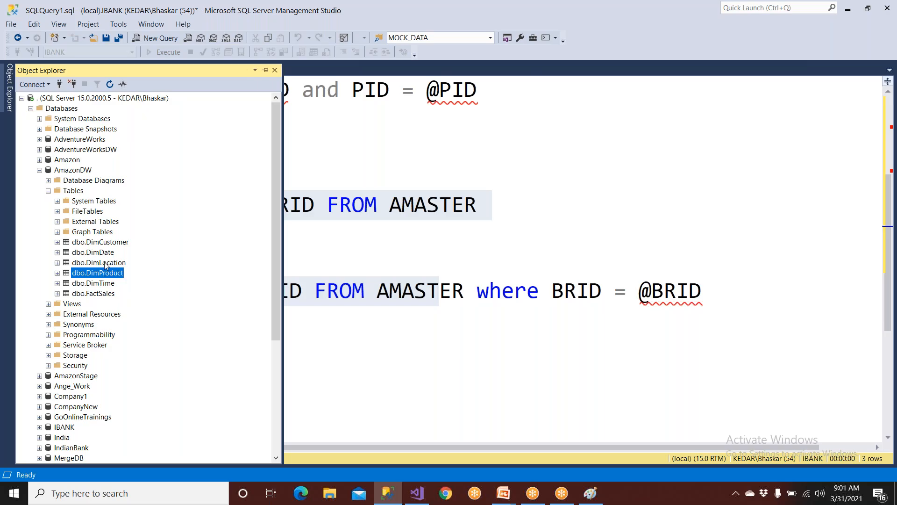
pyautogui.click(105, 265)
pyautogui.click(106, 254)
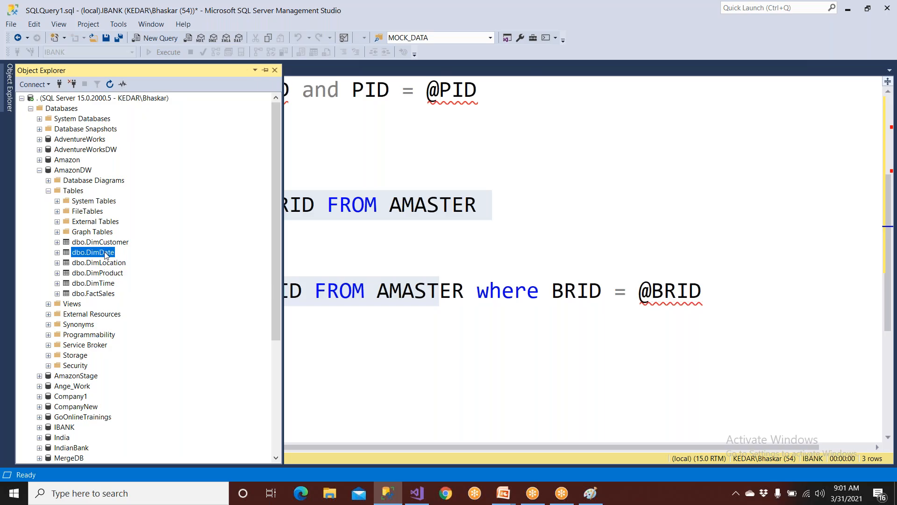
# - Open a new query, write and execute "use AmazonDW" followed by "go", and leave a blank line below
pyautogui.click(327, 205)
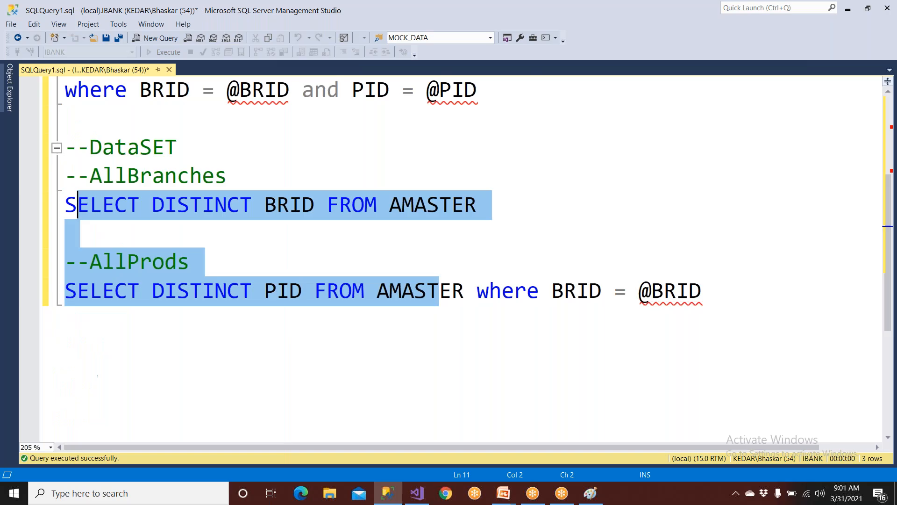
pyautogui.click(168, 42)
pyautogui.write('u')
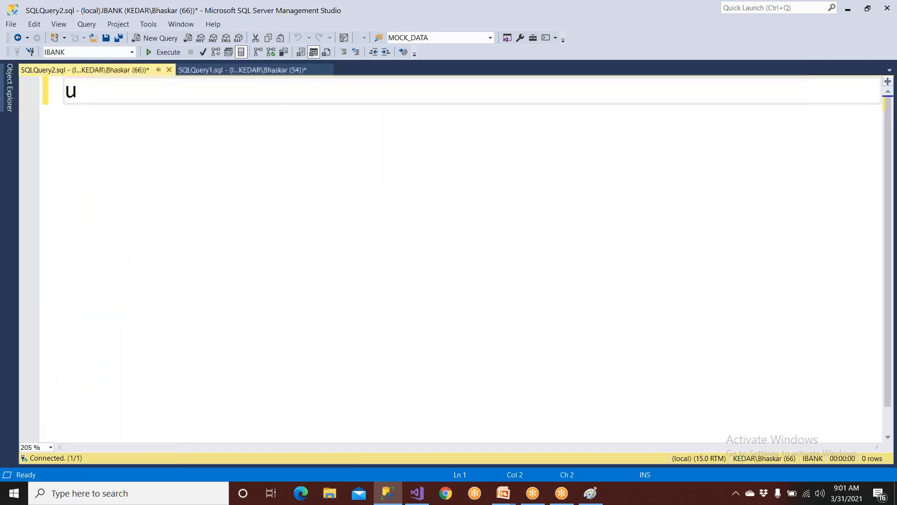
pyautogui.write('se A')
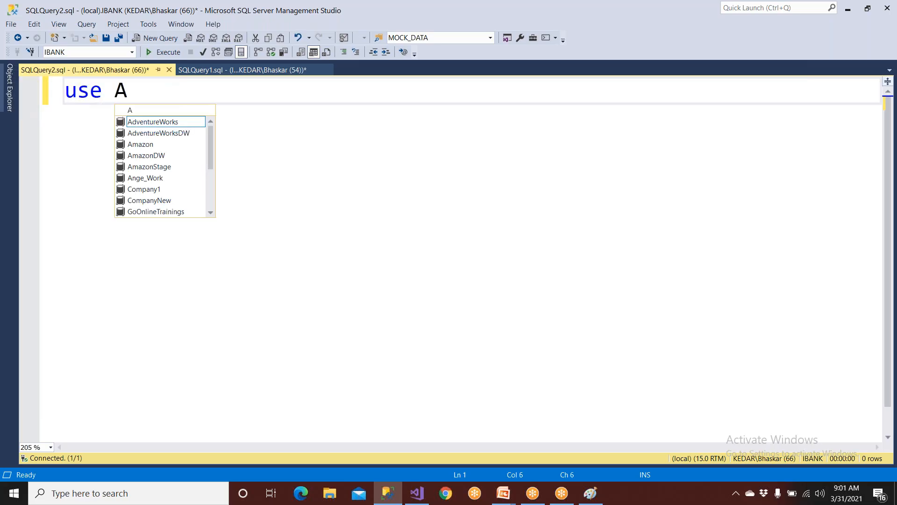
pyautogui.press('Down')
pyautogui.press('Down')
pyautogui.press('Down')
pyautogui.press('Tab')
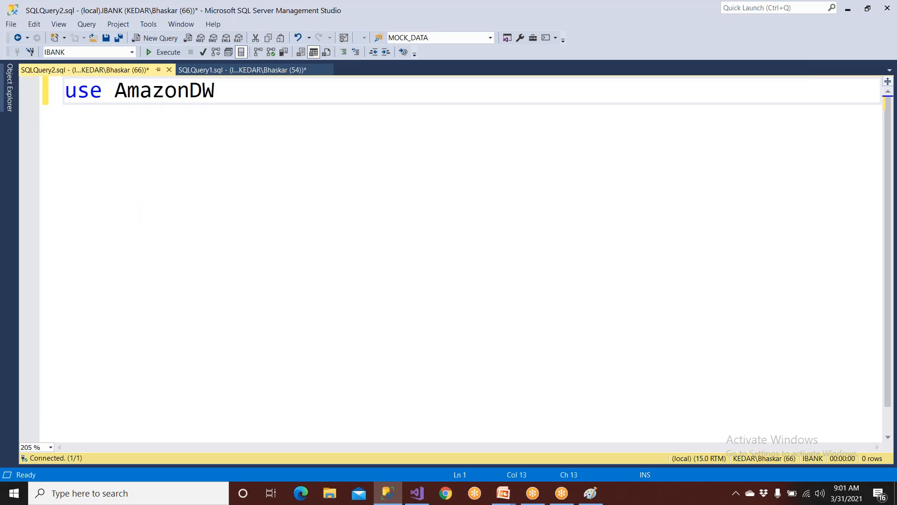
pyautogui.press('Return')
pyautogui.write('go')
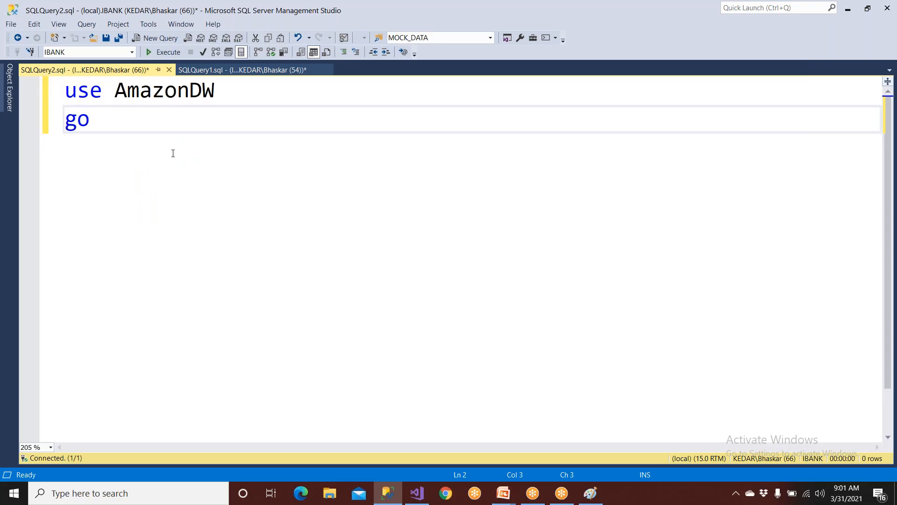
pyautogui.press('F5')
pyautogui.press('Return')
pyautogui.press('Return')
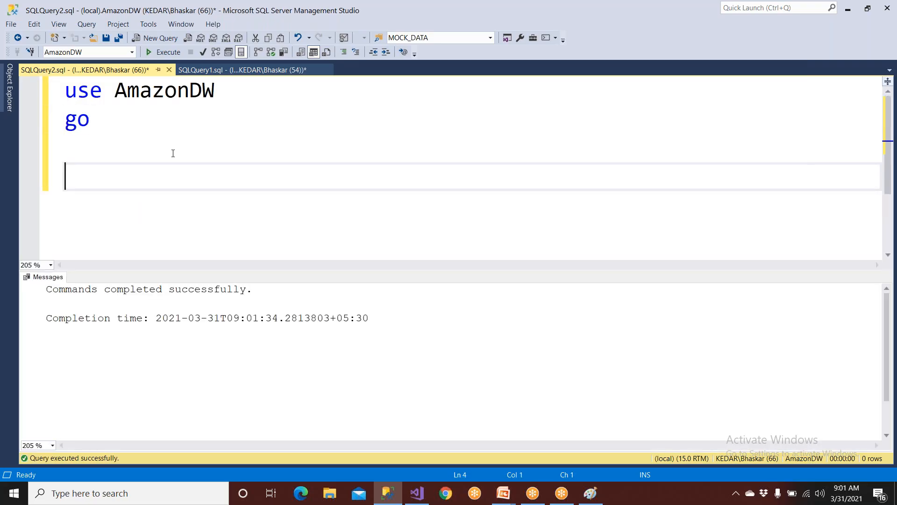
# - Keep the Object Explorer pinned open and write the query "select * from [dbo].[DimCustomer]" below go
pyautogui.click(9, 88)
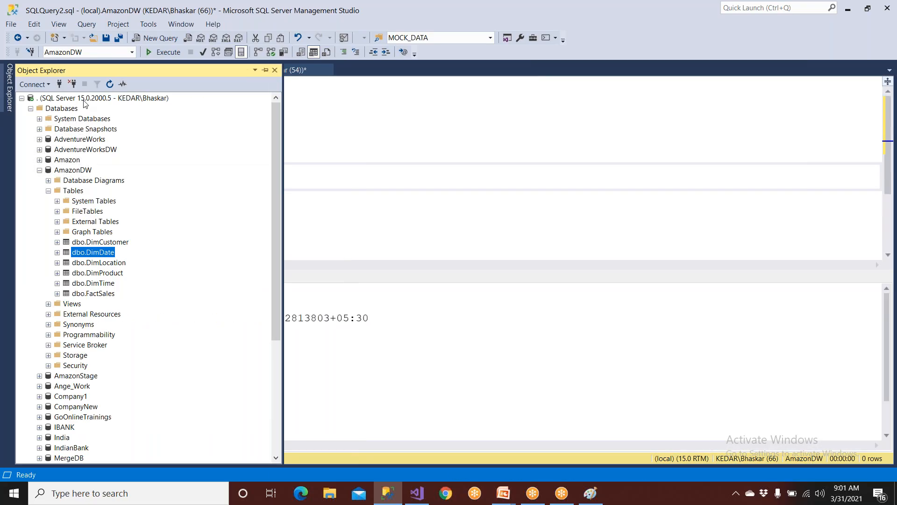
pyautogui.click(264, 71)
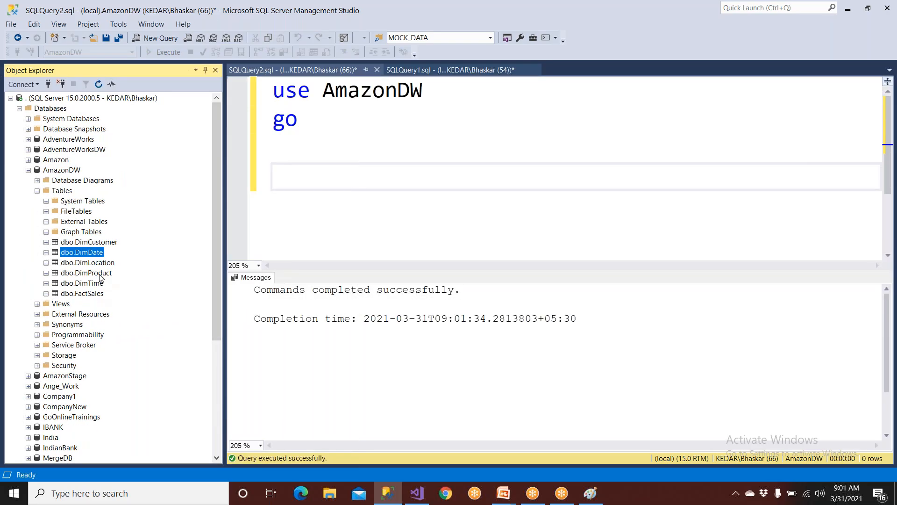
pyautogui.moveTo(112, 242); pyautogui.dragTo(276, 179)
pyautogui.click(275, 179)
pyautogui.write('seele')
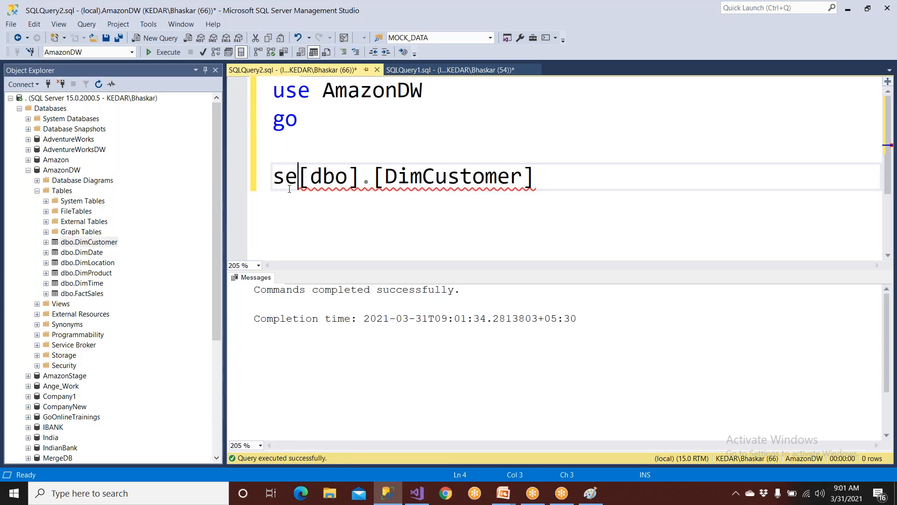
pyautogui.write('tc')
pyautogui.press('BackSpace')
pyautogui.press('BackSpace')
pyautogui.press('BackSpace')
pyautogui.press('BackSpace')
pyautogui.press('BackSpace')
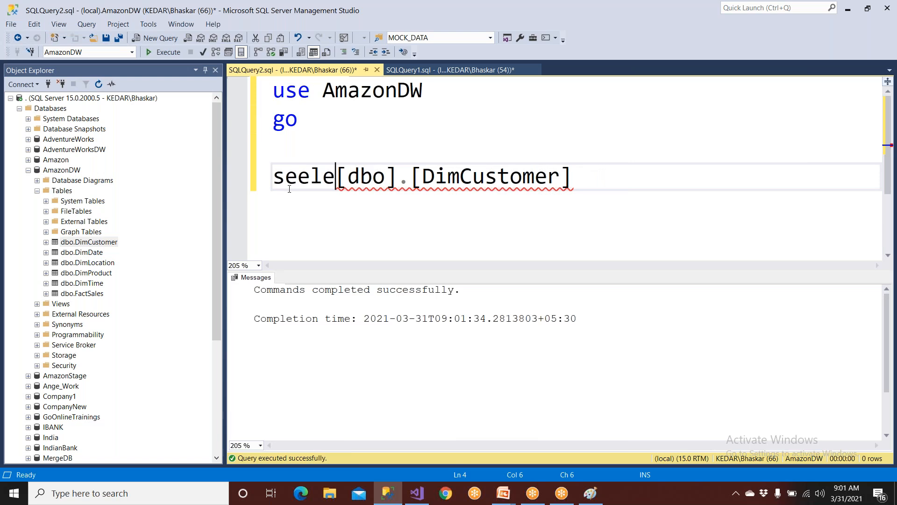
pyautogui.write('lect * ')
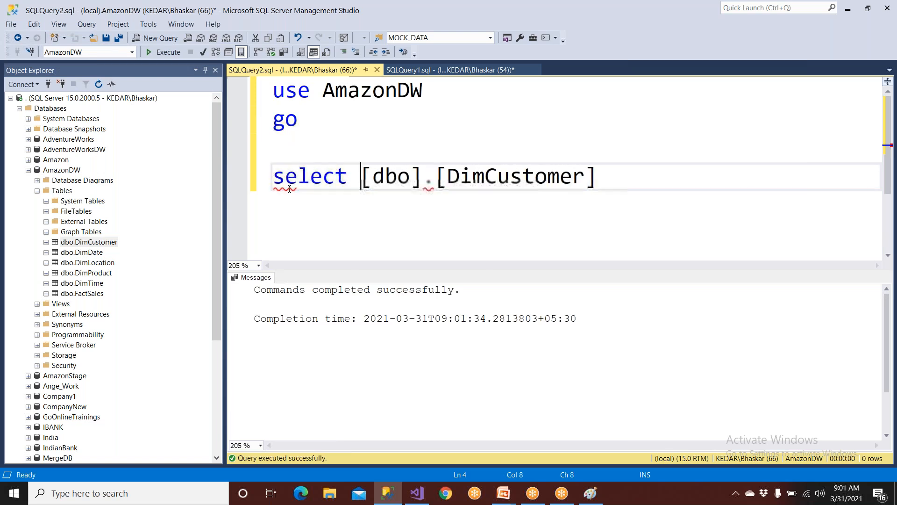
pyautogui.write('from')
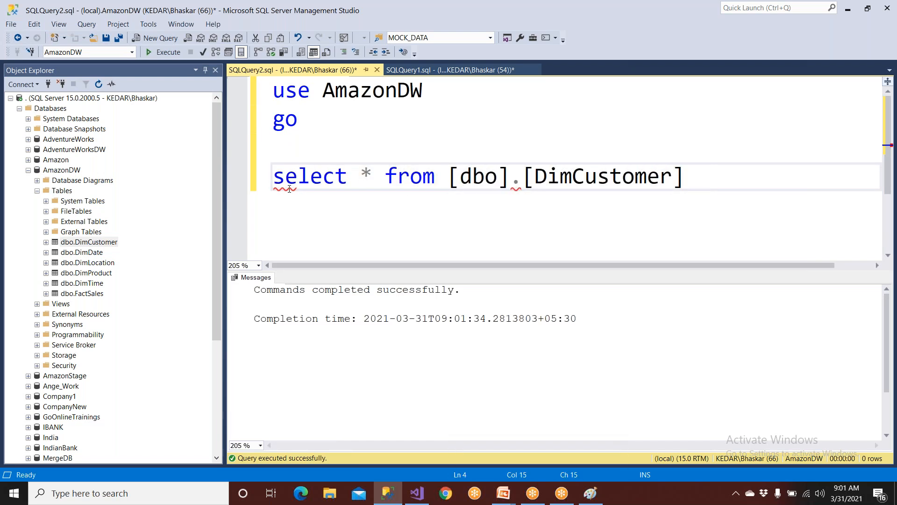
# - Remove the dbo prefix and brackets from DimCustomer and run only that query to check the table's data
pyautogui.press('Delete')
pyautogui.press('Delete')
pyautogui.press('Delete')
pyautogui.press('Delete')
pyautogui.press('Delete')
pyautogui.press('Delete')
pyautogui.press('Delete')
pyautogui.press('Right')
pyautogui.press('Right')
pyautogui.press('Right')
pyautogui.press('Right')
pyautogui.press('Right')
pyautogui.press('Right')
pyautogui.press('Right')
pyautogui.press('Right')
pyautogui.press('Right')
pyautogui.press('Right')
pyautogui.press('Right')
pyautogui.press('Right')
pyautogui.press('BackSpace')
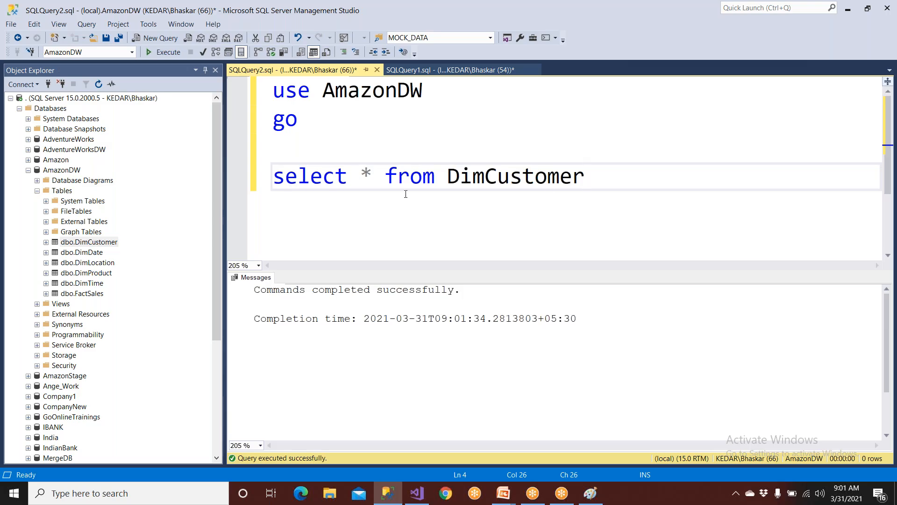
pyautogui.moveTo(589, 183); pyautogui.dragTo(273, 180)
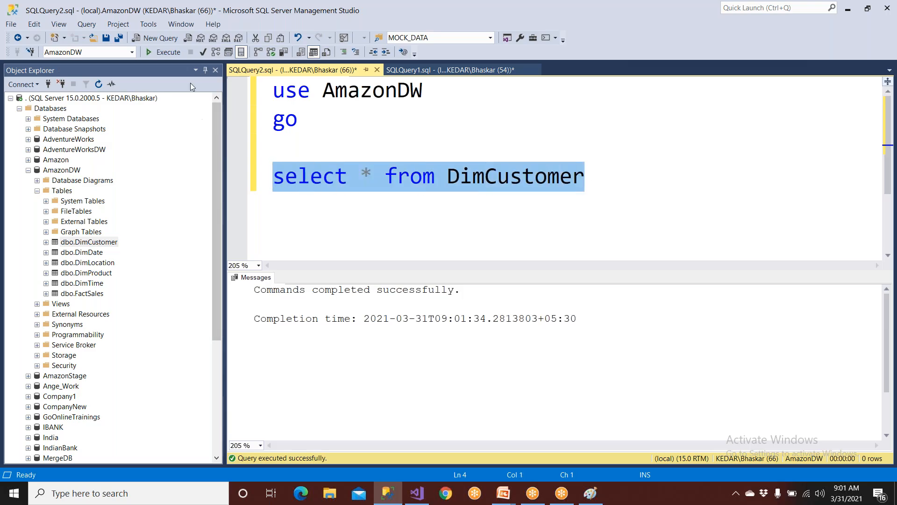
pyautogui.click(168, 53)
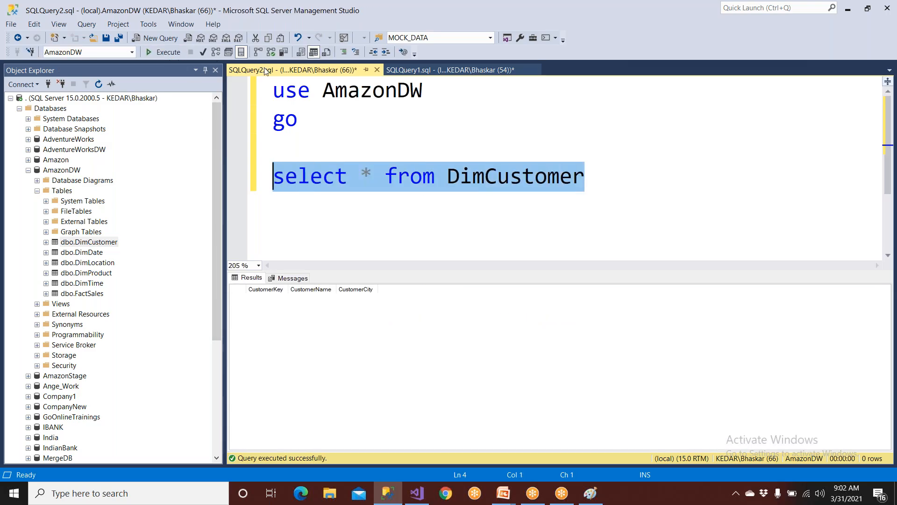
pyautogui.moveTo(335, 90); pyautogui.dragTo(440, 87)
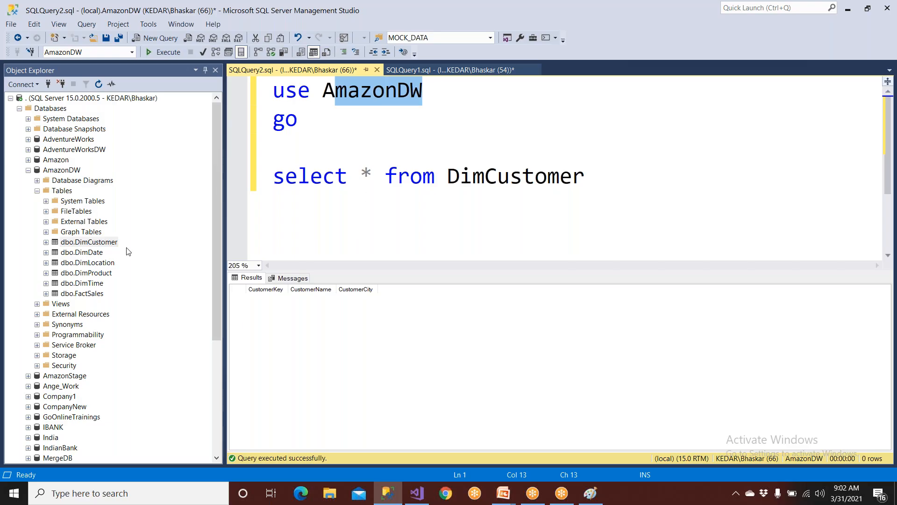
# - Add "select * from [dbo].[DimDate]" on a new line and run only that query to check the table's data
pyautogui.click(602, 180)
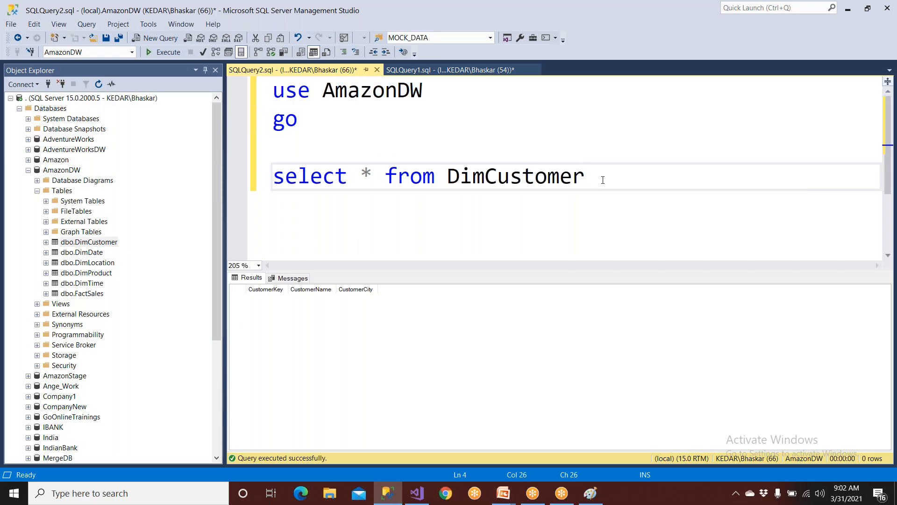
pyautogui.press('Return')
pyautogui.write('seledt')
pyautogui.press('BackSpace')
pyautogui.press('BackSpace')
pyautogui.press('BackSpace')
pyautogui.write('ct * from')
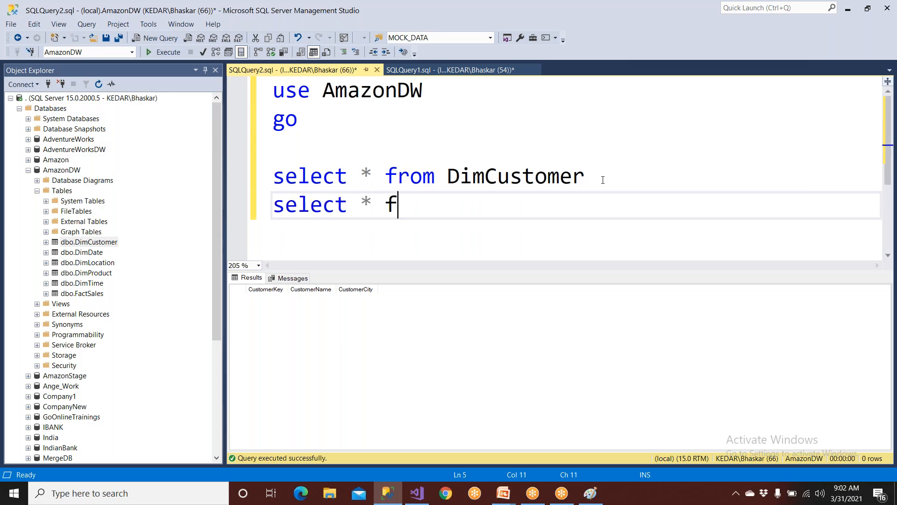
pyautogui.moveTo(82, 252); pyautogui.dragTo(451, 206)
pyautogui.click(450, 206)
pyautogui.click(638, 205)
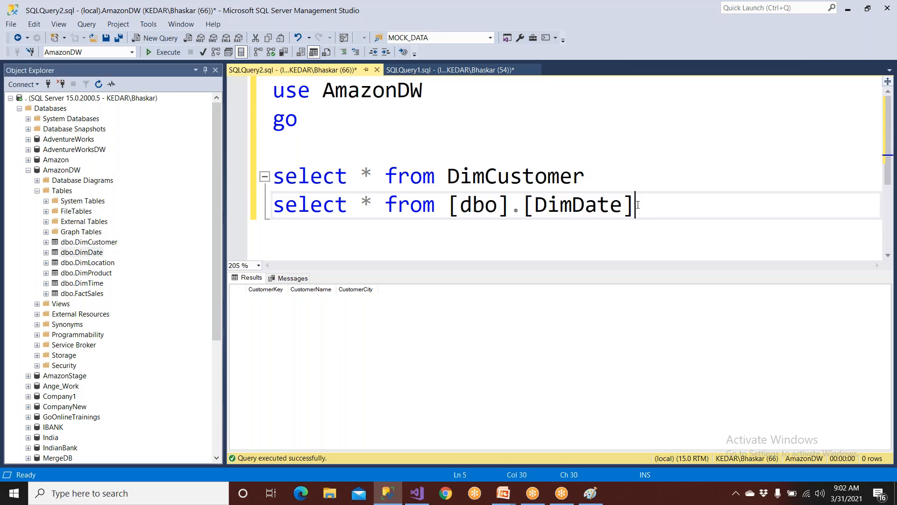
pyautogui.moveTo(638, 205); pyautogui.dragTo(252, 207)
pyautogui.press('F5')
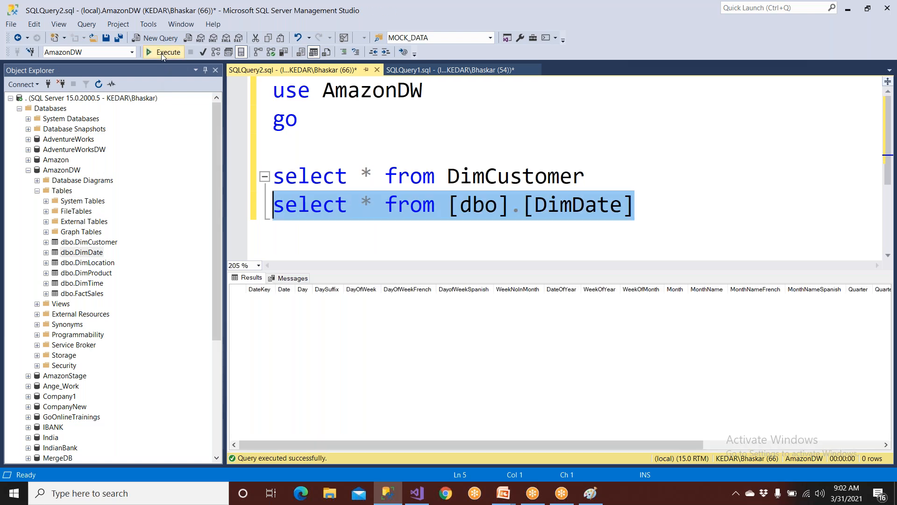
# - Close the AmazonDW query without saving its changes
pyautogui.click(63, 171)
pyautogui.click(299, 120)
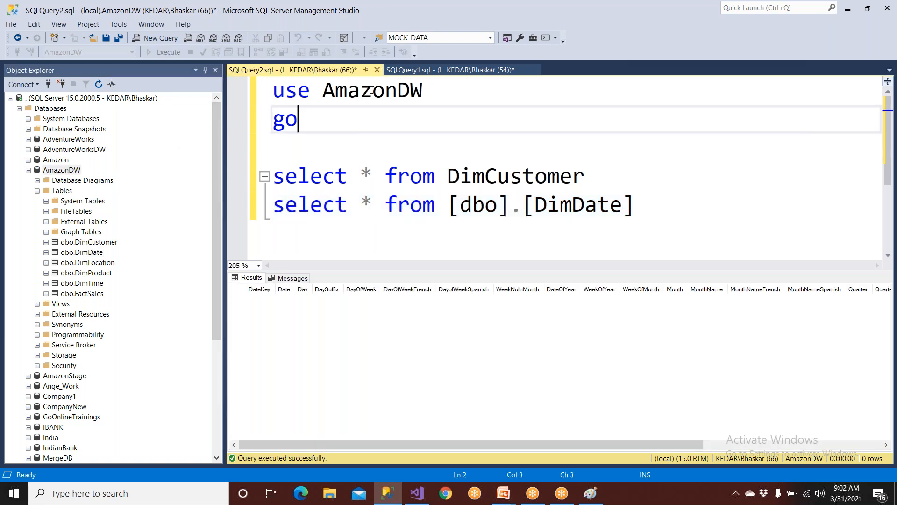
pyautogui.click(376, 69)
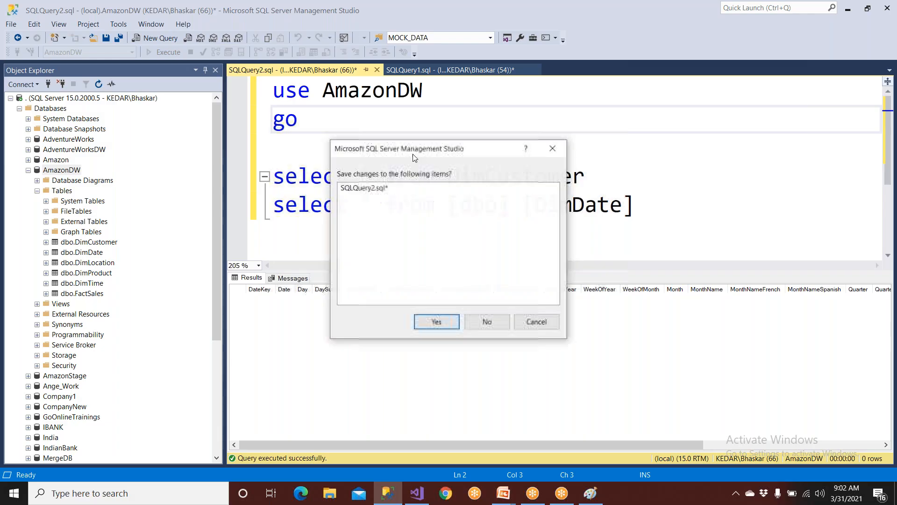
pyautogui.click(535, 322)
pyautogui.hotkey('ctrl', 'a')
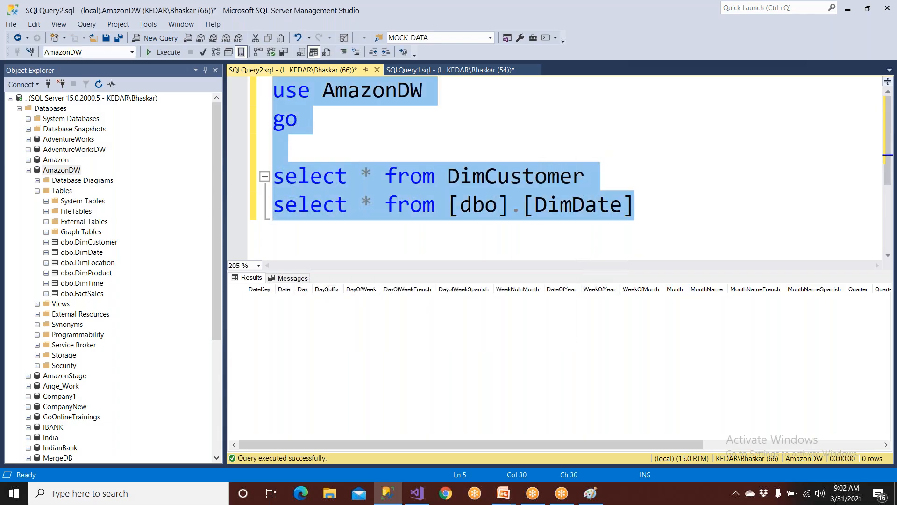
pyautogui.click(377, 70)
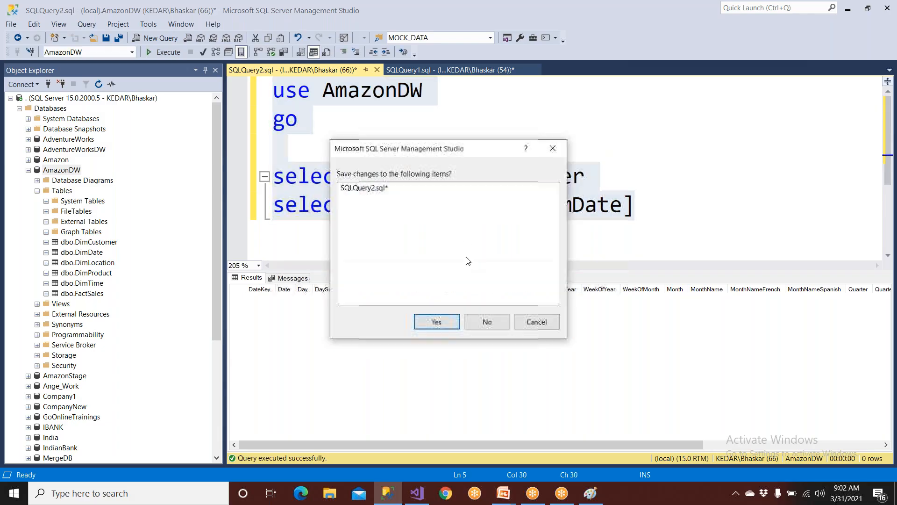
pyautogui.click(489, 322)
# - Collapse and delete the AmazonDW database, including its backup and restore history, with existing connections closed
pyautogui.click(49, 172)
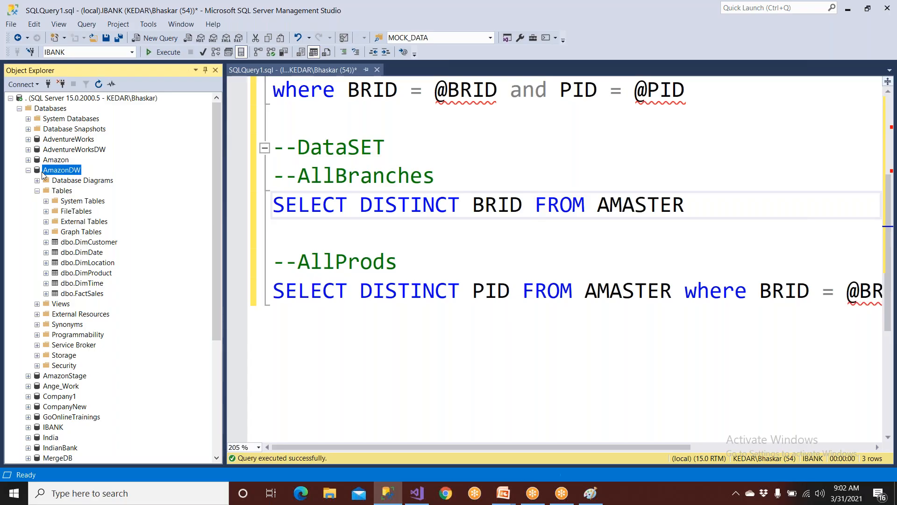
pyautogui.doubleClick(70, 171)
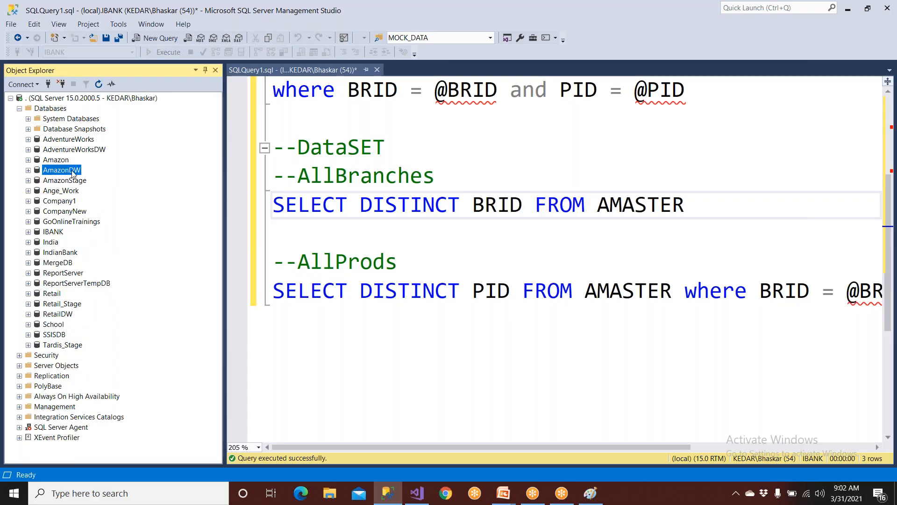
pyautogui.rightClick(72, 171)
pyautogui.click(101, 304)
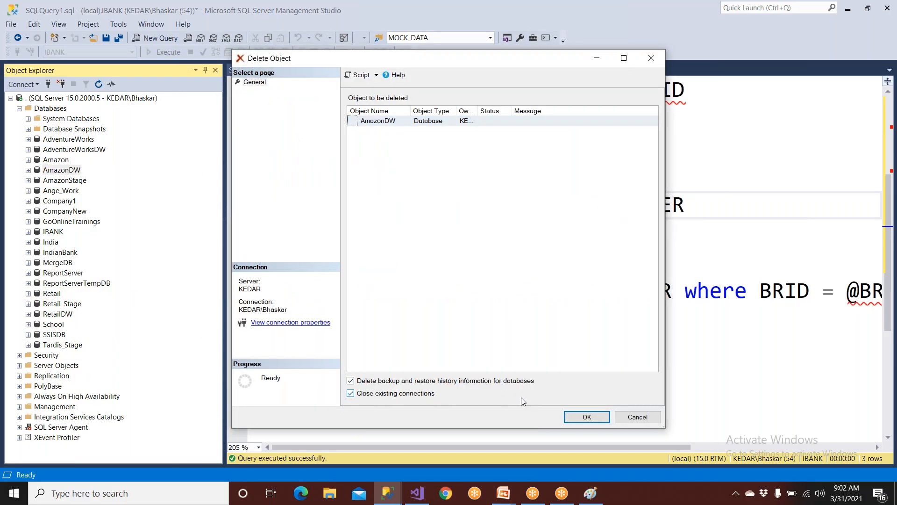
pyautogui.click(586, 417)
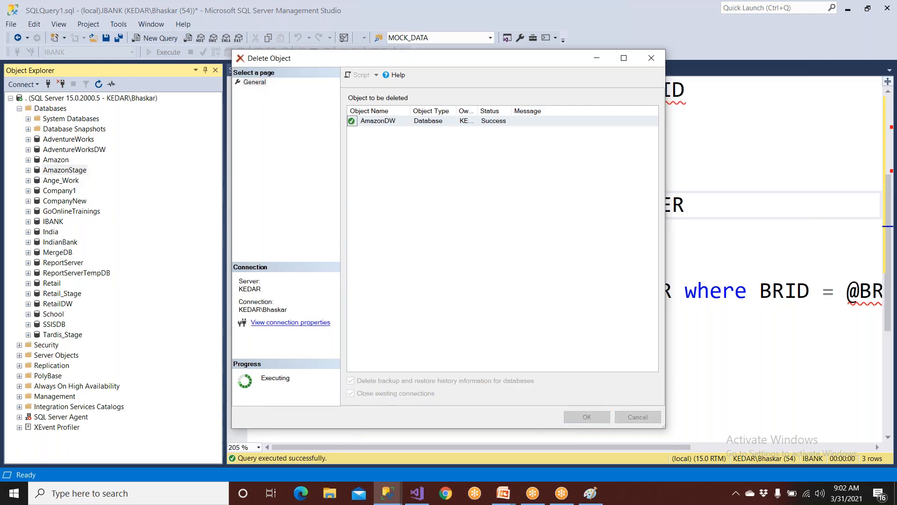
# - Start a database restore with a device as the source and open the backup file browser
pyautogui.click(41, 110)
pyautogui.rightClick(41, 109)
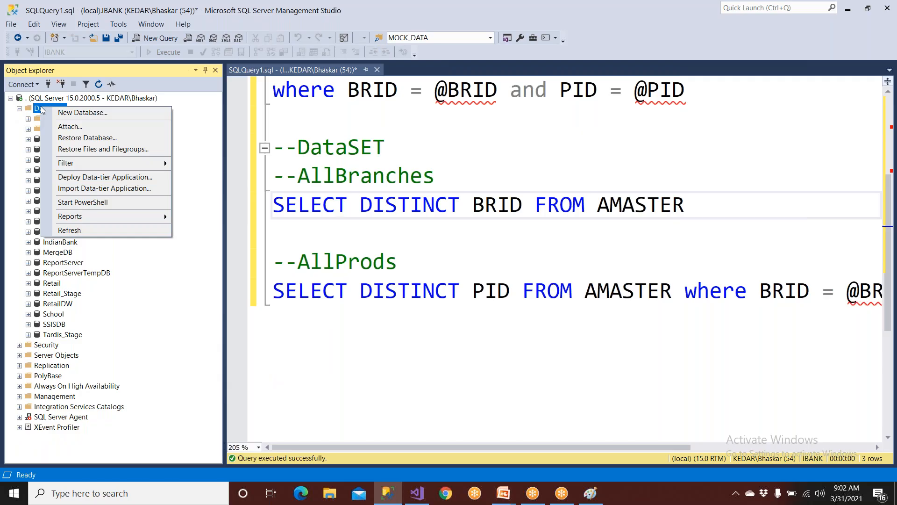
pyautogui.click(66, 141)
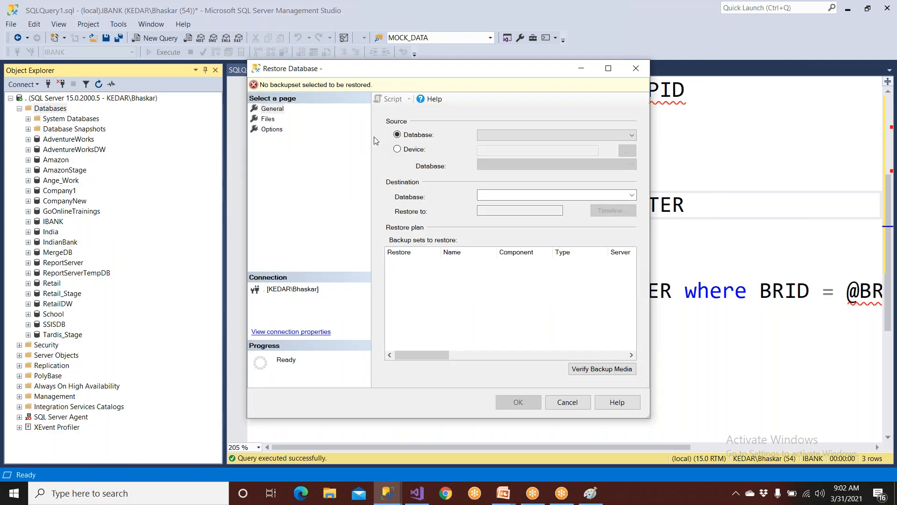
pyautogui.click(405, 149)
pyautogui.click(625, 150)
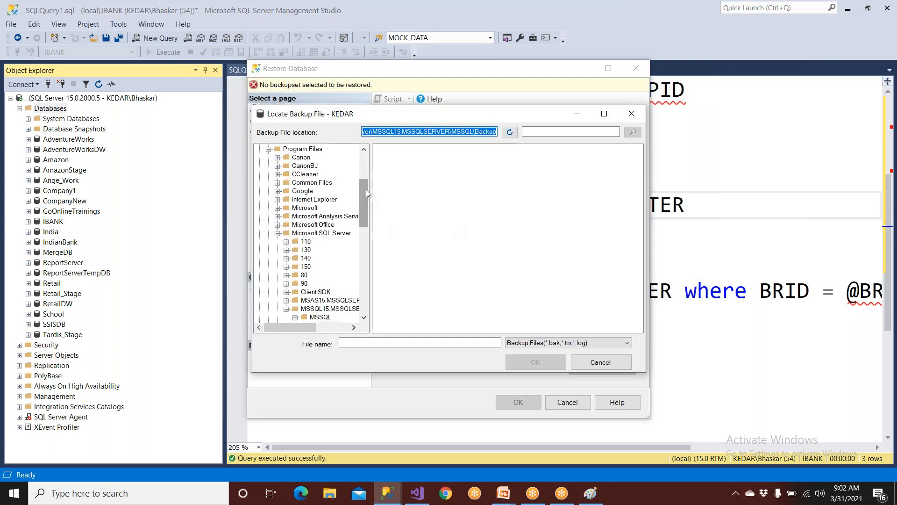
# - Add AmazonDW.bak from D:\AA Backup files (221220) as the backup media and restore the AmazonDW database
pyautogui.moveTo(366, 189); pyautogui.dragTo(365, 160)
pyautogui.click(259, 150)
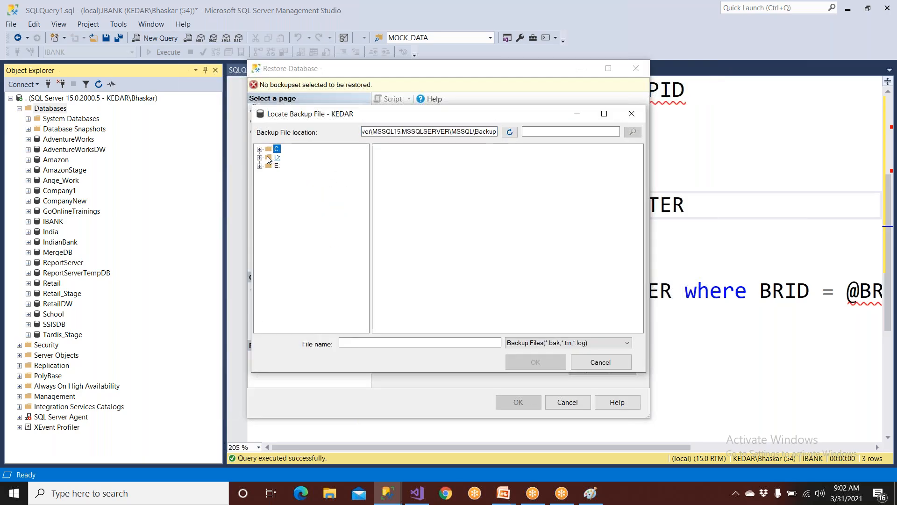
pyautogui.click(277, 157)
pyautogui.doubleClick(401, 165)
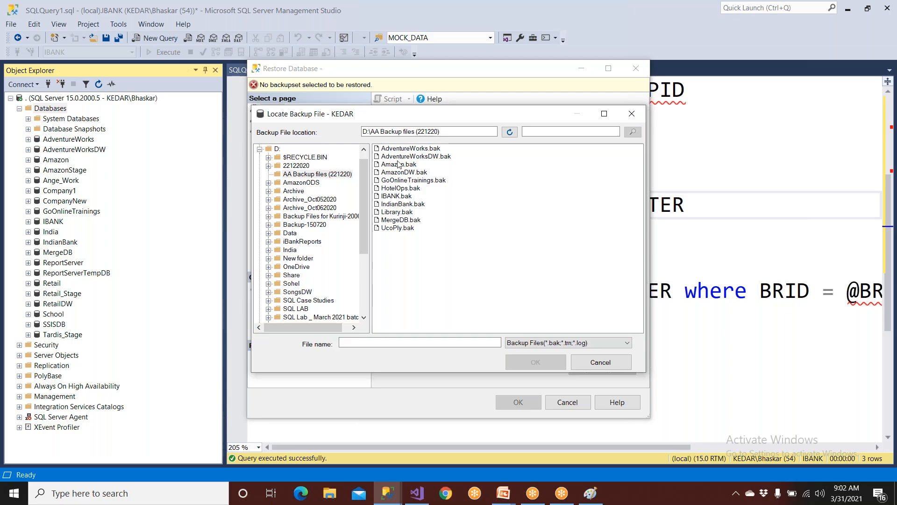
pyautogui.doubleClick(403, 173)
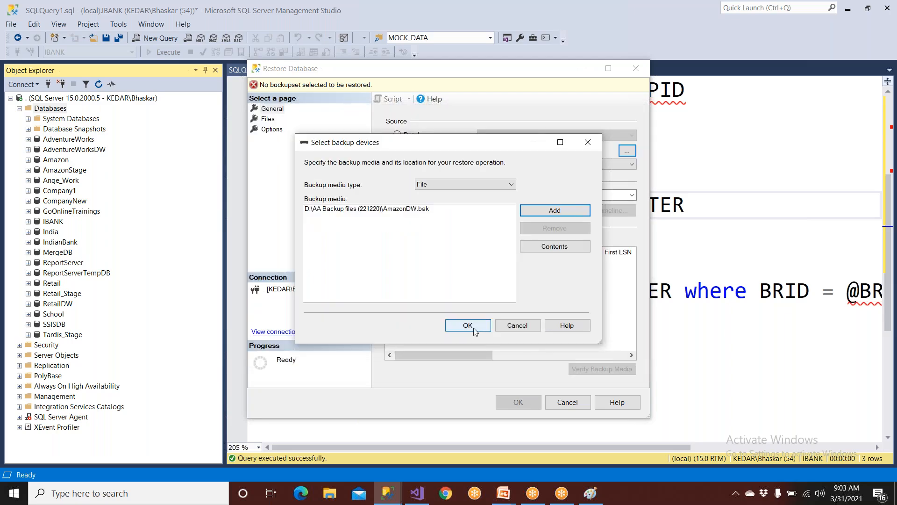
pyautogui.click(469, 325)
pyautogui.click(514, 401)
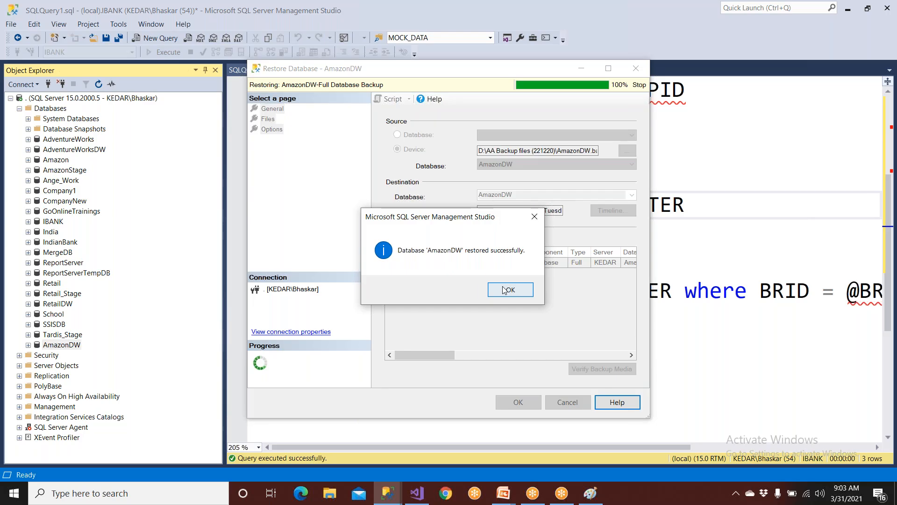
# - Close the restore confirmation and refresh the server's databases to expand the Tables folder of AmazonDW
pyautogui.click(508, 288)
pyautogui.click(50, 108)
pyautogui.click(98, 84)
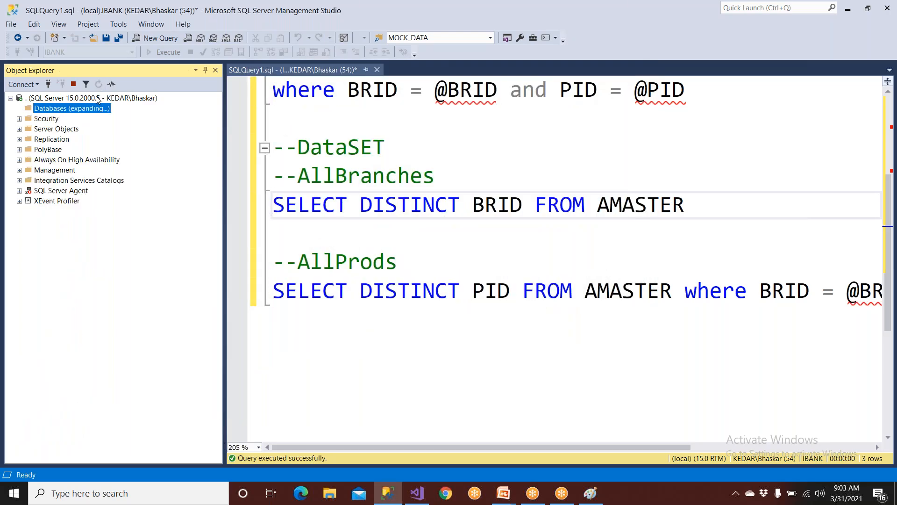
pyautogui.doubleClick(72, 171)
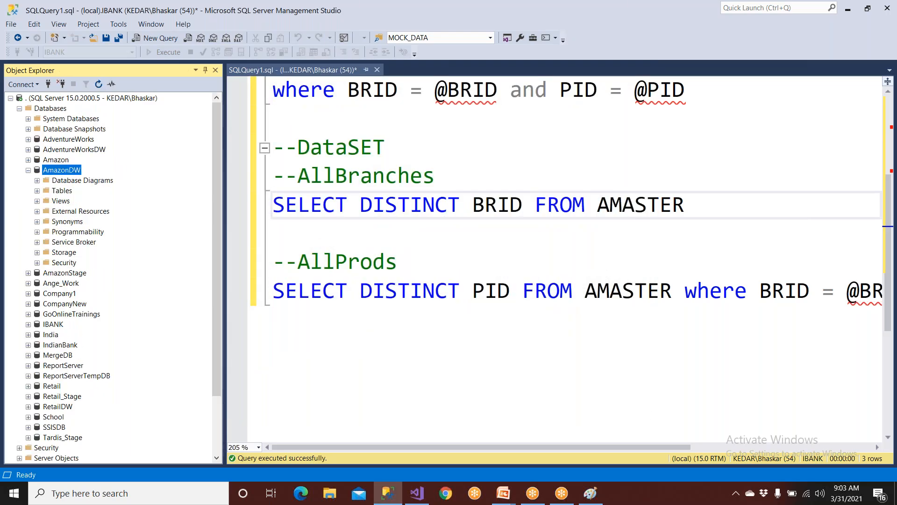
pyautogui.doubleClick(73, 191)
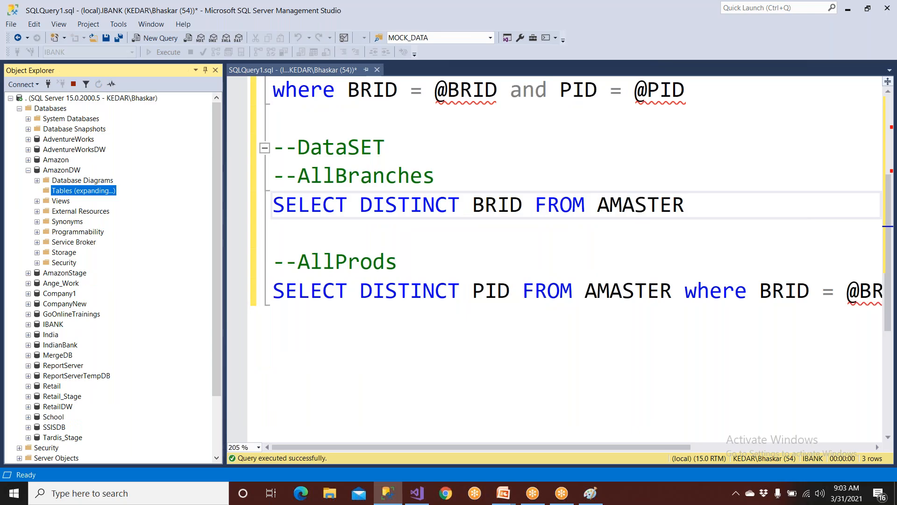
# - Write a new query that uses AmazonDW and selects all rows from DimCustomer and [dbo].[DimDate], then run the use AmazonDW part
pyautogui.click(165, 37)
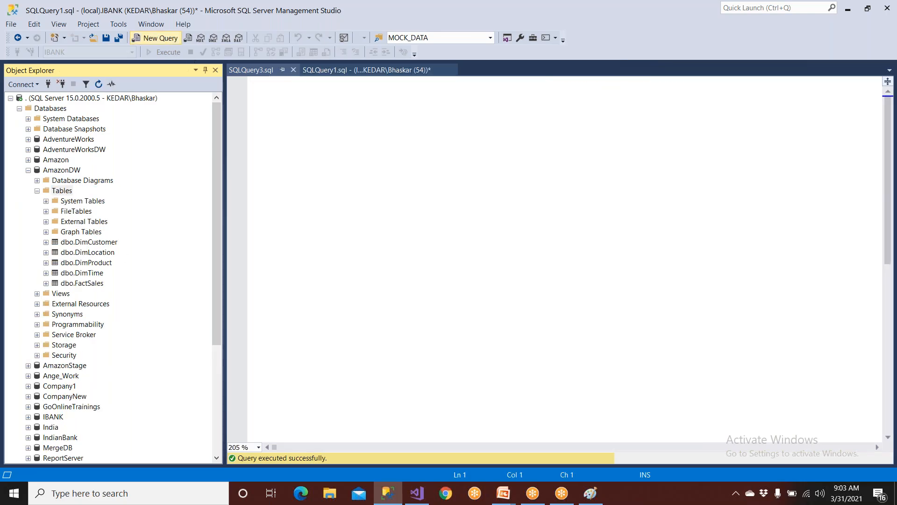
pyautogui.write('use AmazonDW go  select * from DimCustomer select * from [dbo].[DimDate]')
pyautogui.moveTo(324, 124); pyautogui.dragTo(189, 74)
pyautogui.click(152, 50)
# - Run only the select statement on DimCustomer
pyautogui.click(595, 172)
pyautogui.moveTo(595, 172); pyautogui.dragTo(271, 178)
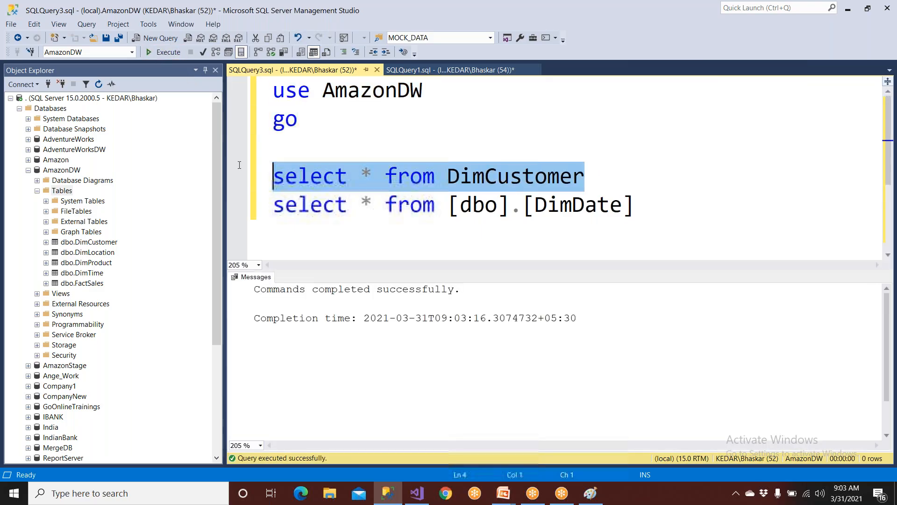
pyautogui.click(166, 52)
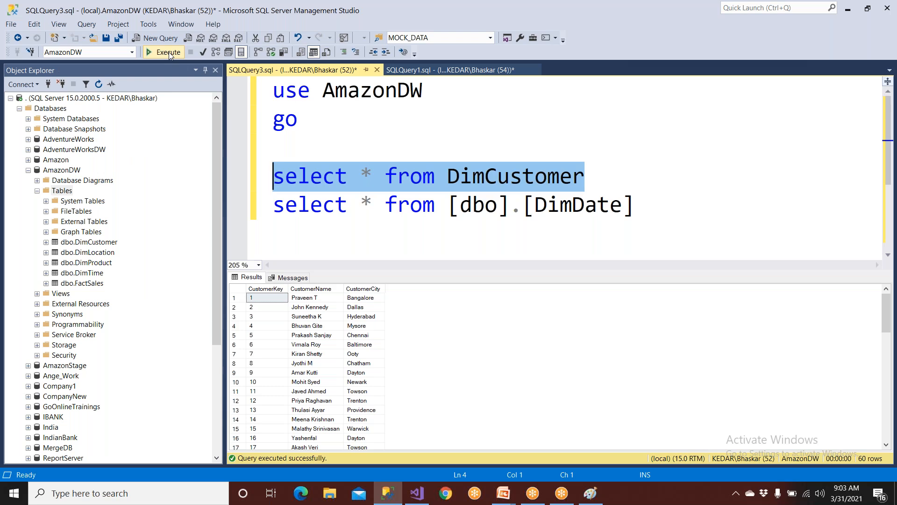
# - Shorten [dbo].[DimDate] to DimDate in the second select statement and run that statement
pyautogui.moveTo(535, 205); pyautogui.dragTo(445, 202)
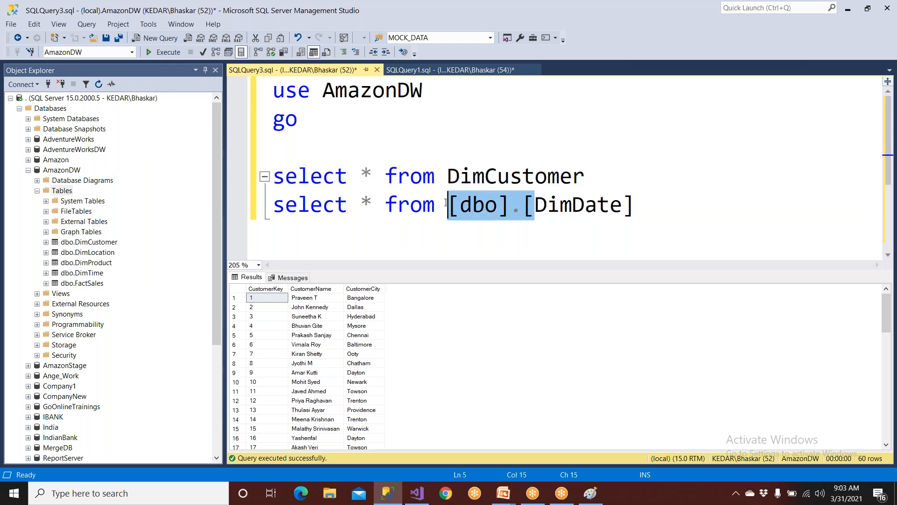
pyautogui.press('Delete')
pyautogui.click(551, 206)
pyautogui.press('BackSpace')
pyautogui.moveTo(551, 206); pyautogui.dragTo(272, 176)
pyautogui.click(174, 52)
pyautogui.click(536, 206)
pyautogui.moveTo(535, 206); pyautogui.dragTo(274, 205)
pyautogui.click(171, 53)
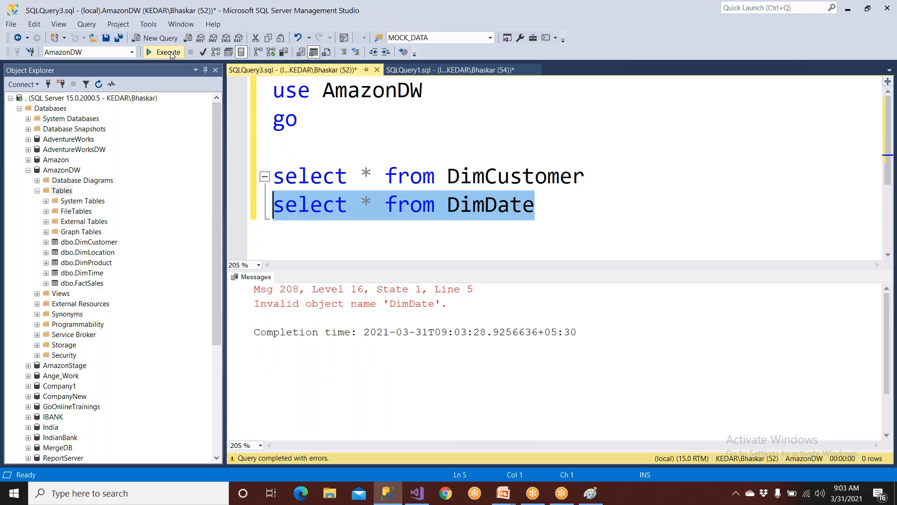
# - Change the table in the second select statement to DimTime and run that statement
pyautogui.click(461, 206)
pyautogui.moveTo(490, 204); pyautogui.dragTo(544, 208)
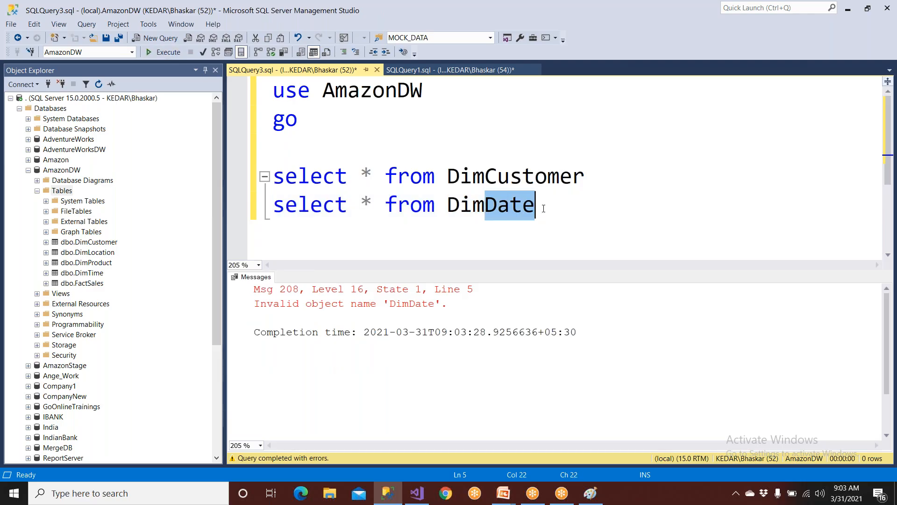
pyautogui.write('Time')
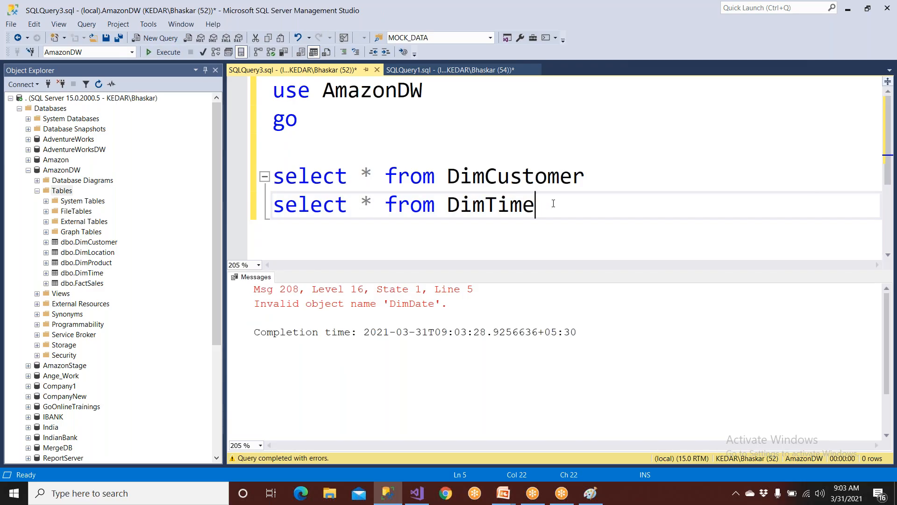
pyautogui.click(99, 272)
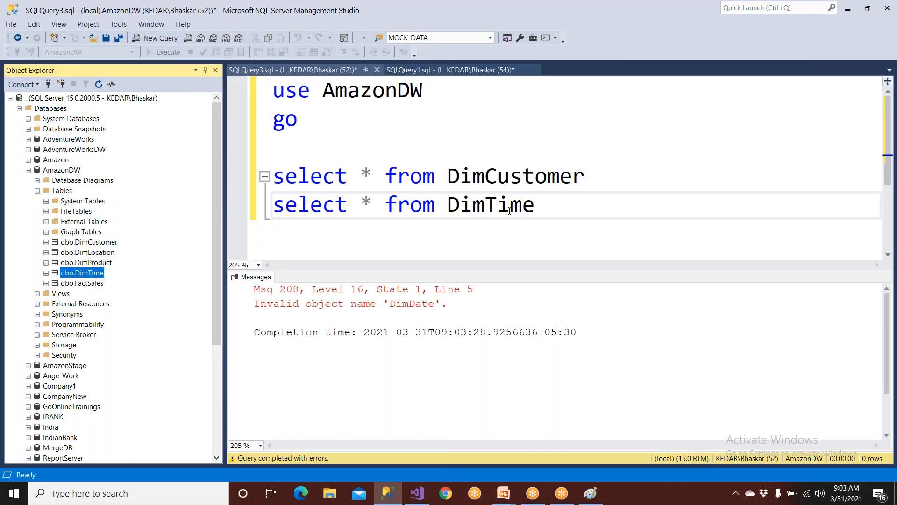
pyautogui.moveTo(535, 204); pyautogui.dragTo(273, 204)
pyautogui.click(173, 57)
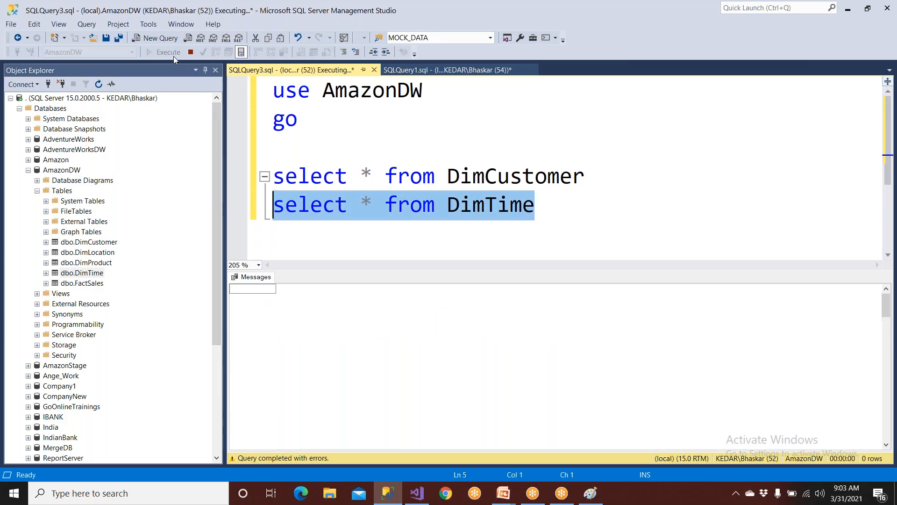
# - Add the statement select * from [dbo].[DimLocation] below the DimTime query
pyautogui.click(538, 213)
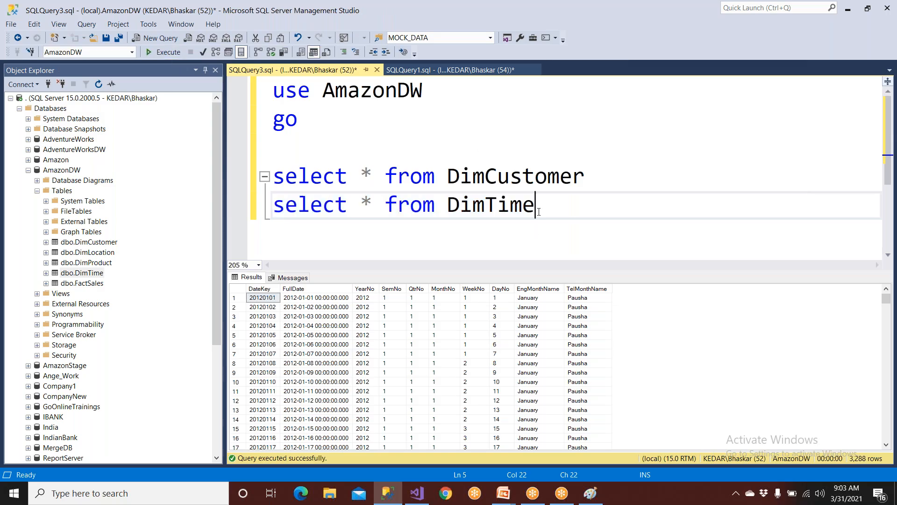
pyautogui.press('Return')
pyautogui.press('Up')
pyautogui.hotkey('shift', 'Right')
pyautogui.hotkey('shift', 'Right')
pyautogui.hotkey('shift', 'Right')
pyautogui.hotkey('shift', 'Right')
pyautogui.hotkey('shift', 'Right')
pyautogui.hotkey('shift', 'Right')
pyautogui.hotkey('shift', 'Right')
pyautogui.hotkey('shift', 'Right')
pyautogui.hotkey('shift', 'Right')
pyautogui.hotkey('shift', 'Right')
pyautogui.hotkey('shift', 'Right')
pyautogui.hotkey('shift', 'Right')
pyautogui.hotkey('shift', 'Right')
pyautogui.hotkey('ctrl', 'c')
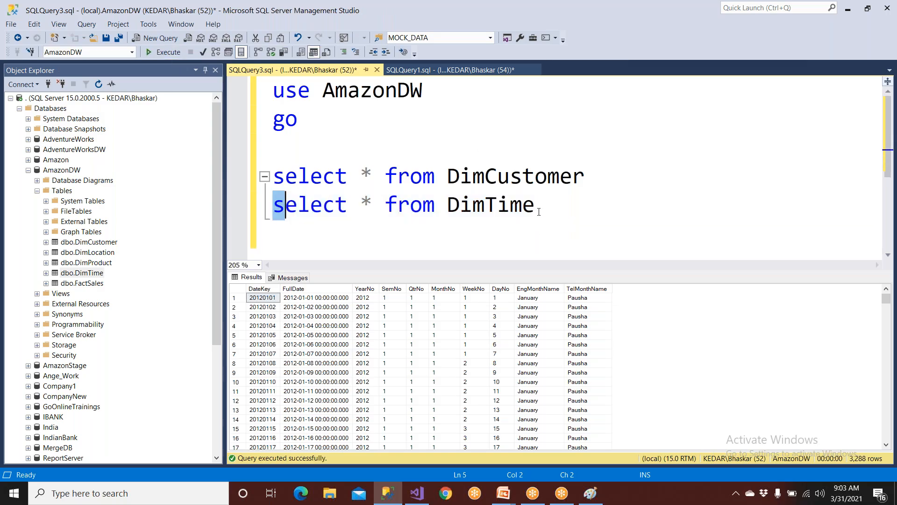
pyautogui.press('Down')
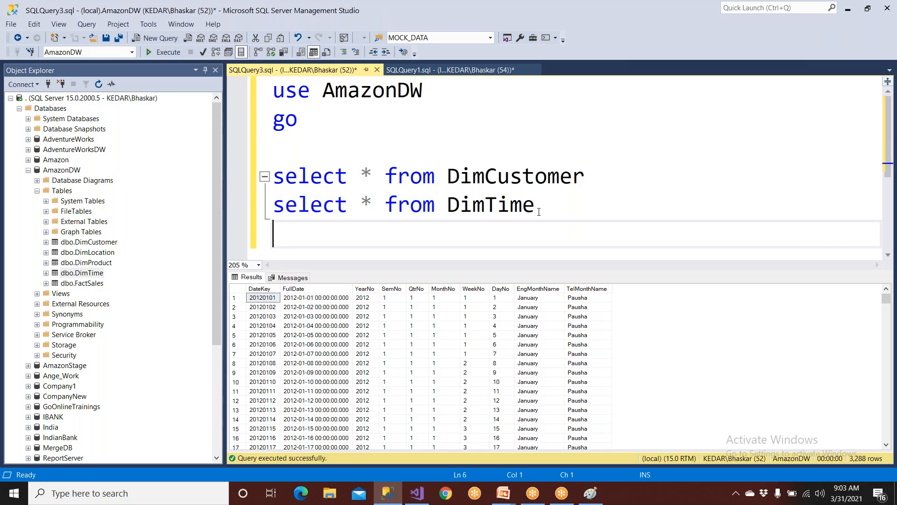
pyautogui.hotkey('ctrl', 'v')
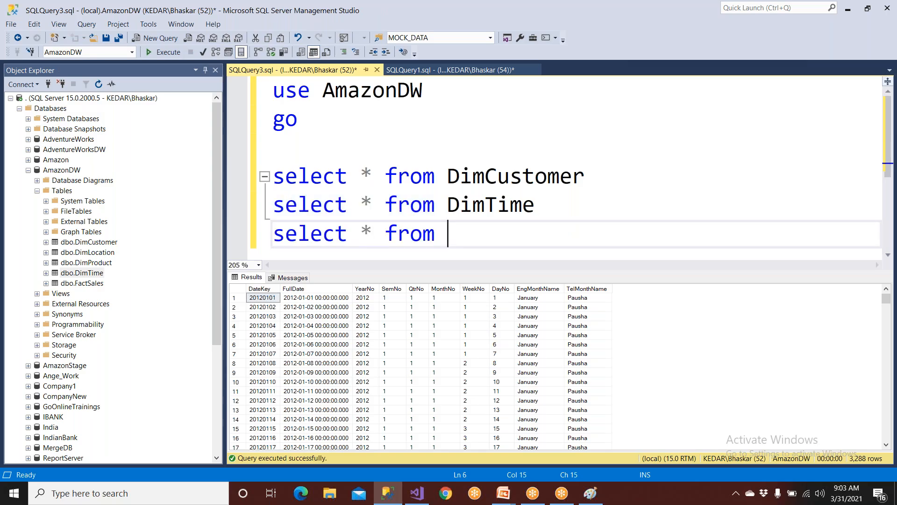
pyautogui.moveTo(87, 273); pyautogui.dragTo(467, 241)
# - Run only the select statement on DimLocation
pyautogui.press('End')
pyautogui.hotkey('shift', 'Home')
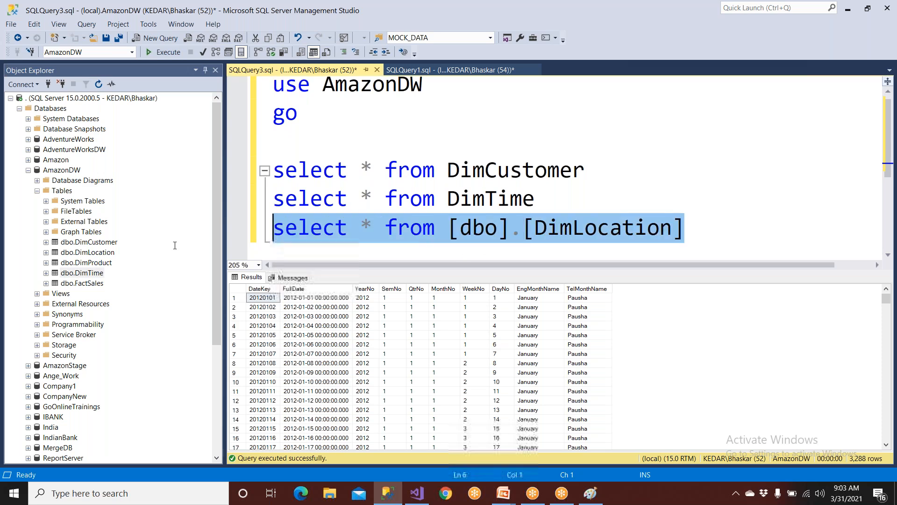
pyautogui.click(170, 53)
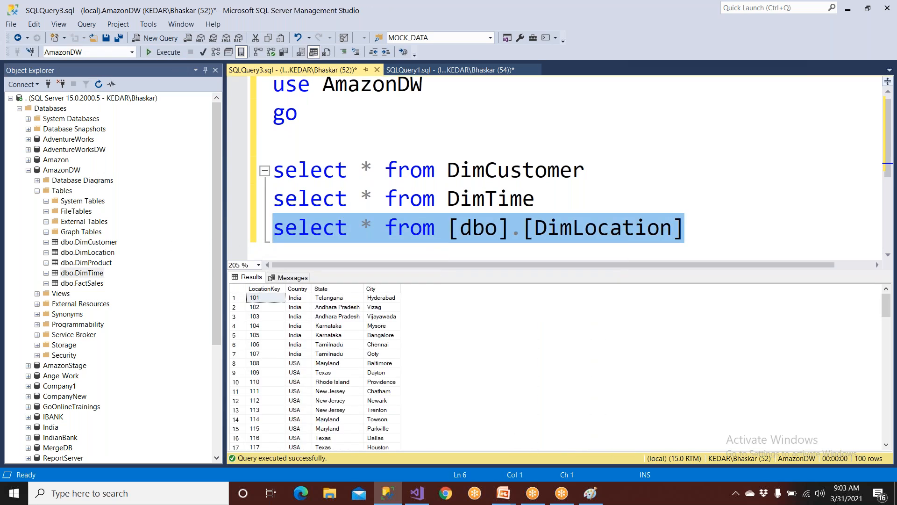
# - Add the statement select * from [dbo].[DimProduct] below the DimLocation query and run it
pyautogui.click(700, 225)
pyautogui.press('Return')
pyautogui.write('select * from')
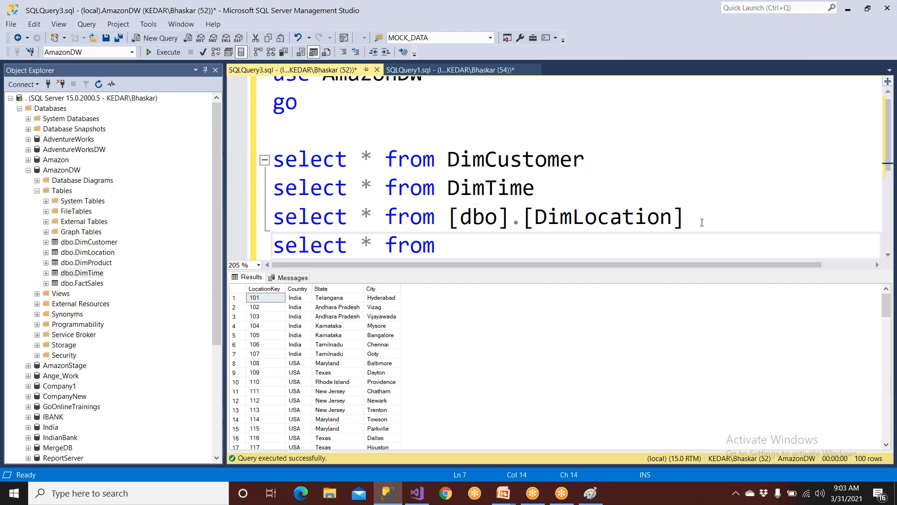
pyautogui.moveTo(97, 273); pyautogui.dragTo(507, 234)
pyautogui.click(673, 228)
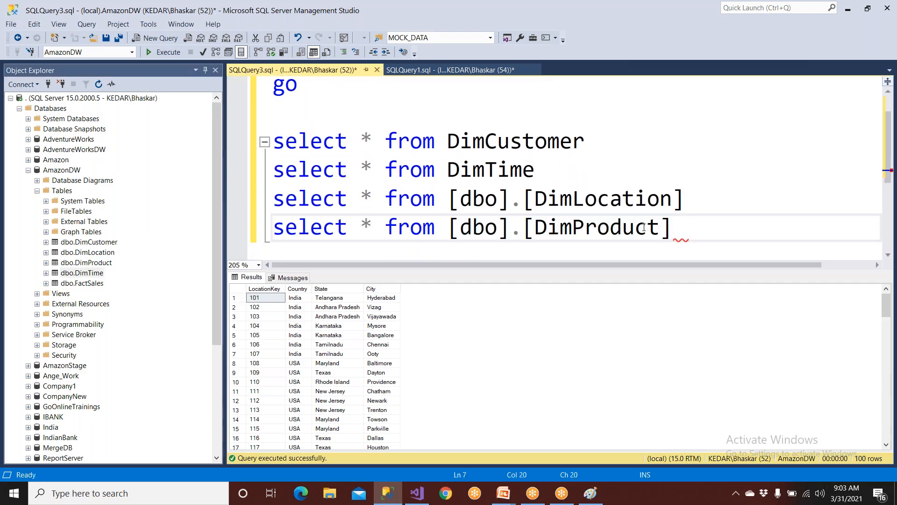
pyautogui.moveTo(673, 228); pyautogui.dragTo(198, 228)
pyautogui.click(167, 53)
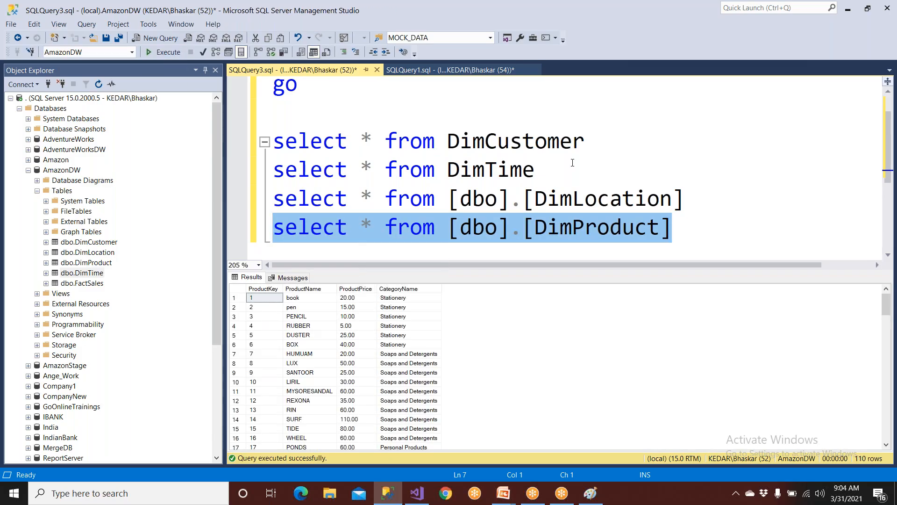
# - Add the statement select * from FactSales after a blank line below the DimProduct query and run it
pyautogui.click(669, 226)
pyautogui.press('Return')
pyautogui.press('Return')
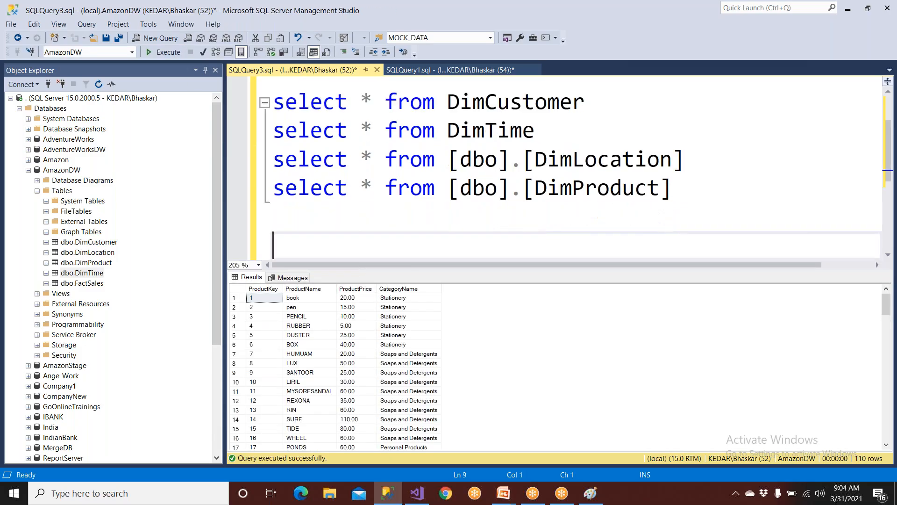
pyautogui.write('select * from')
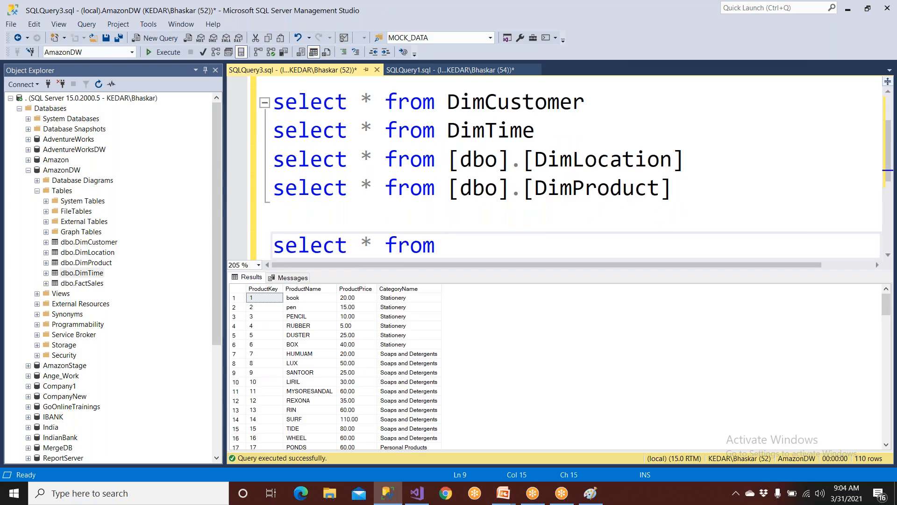
pyautogui.write(' FactSales')
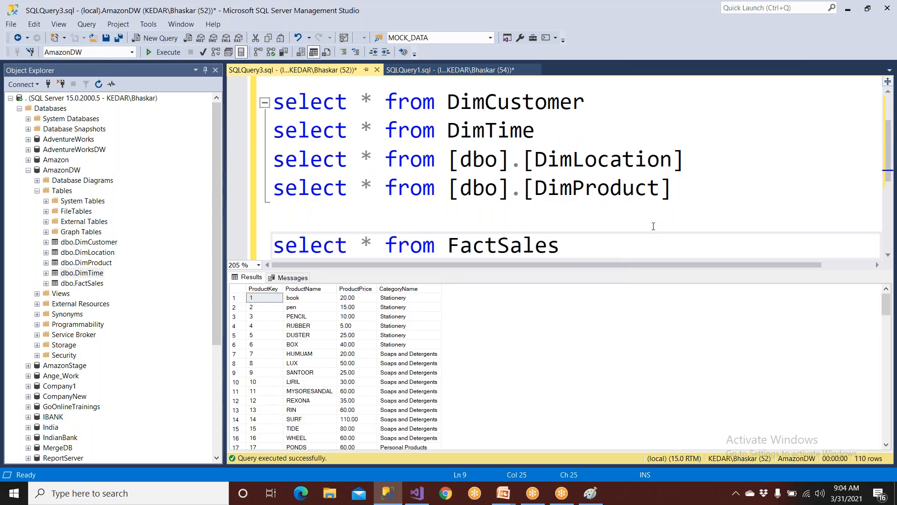
pyautogui.moveTo(575, 246); pyautogui.dragTo(272, 245)
pyautogui.click(163, 55)
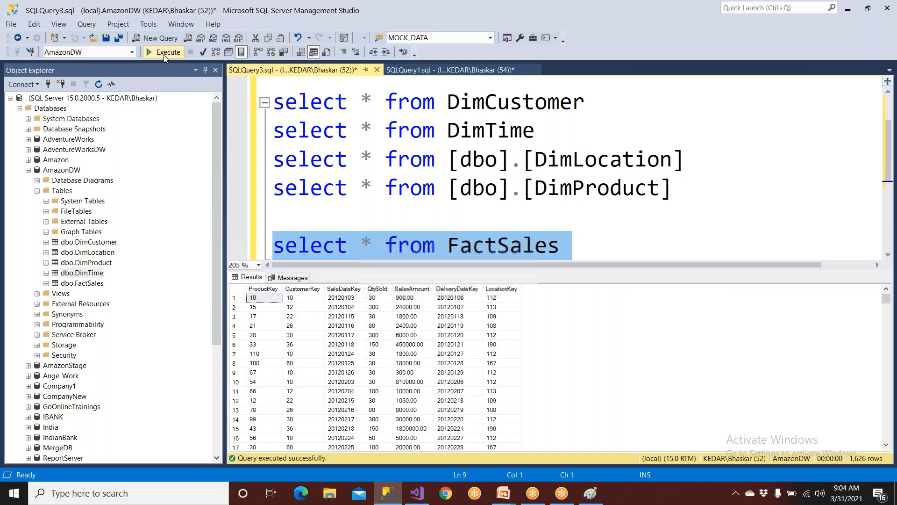
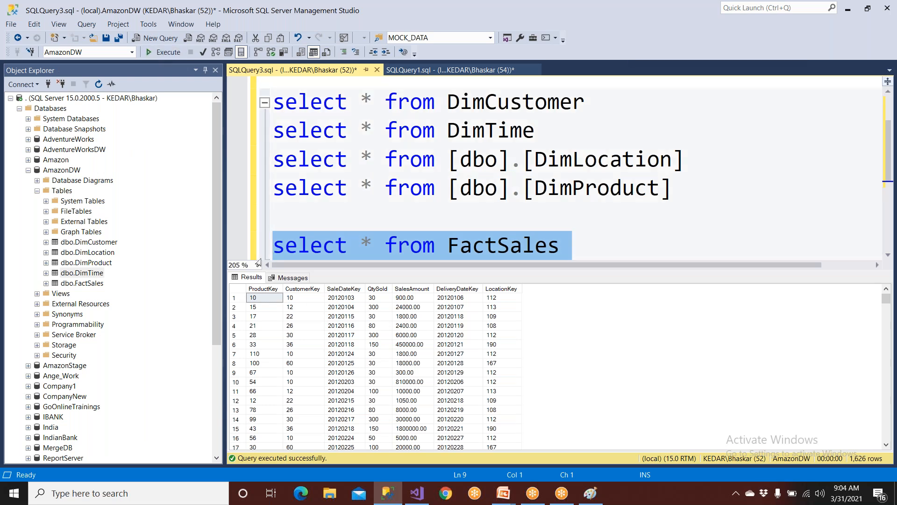
# - Examine the FactSales table and the customer, time, location and product dimension tables named in the queries
pyautogui.click(61, 182)
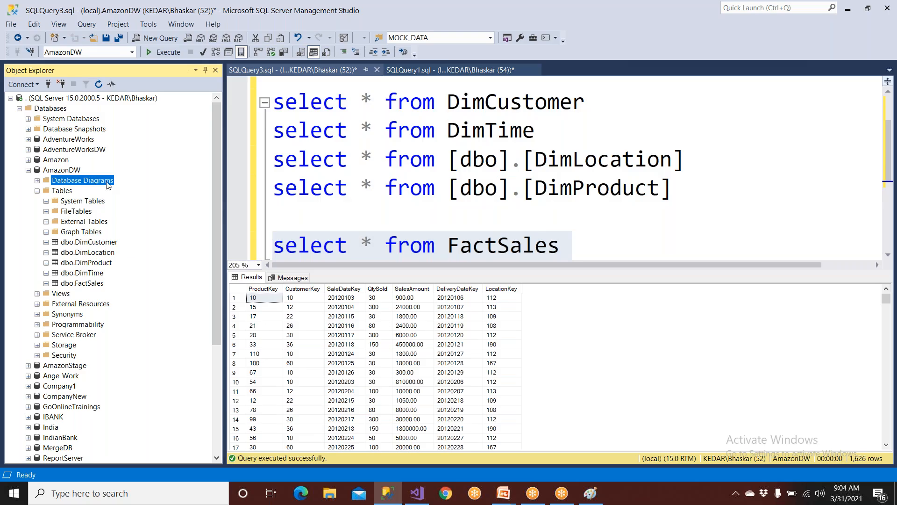
pyautogui.click(490, 189)
pyautogui.doubleClick(491, 189)
pyautogui.doubleClick(504, 245)
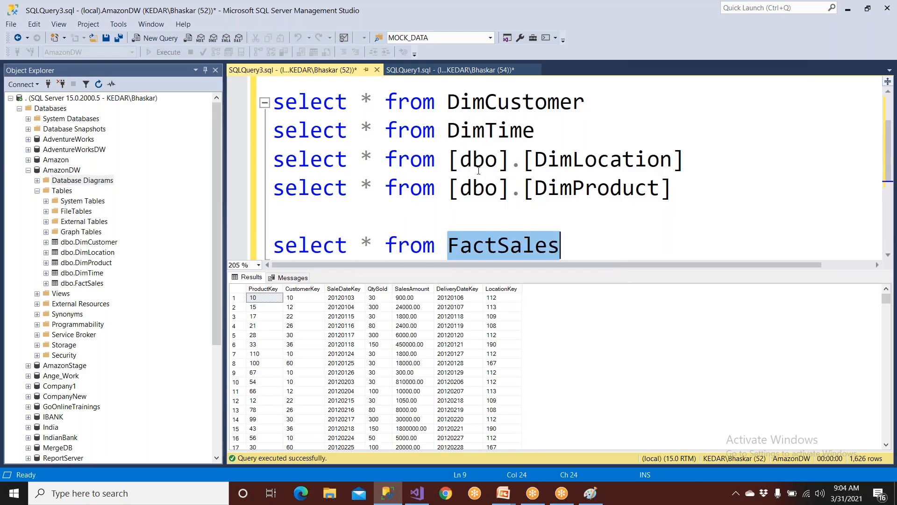
pyautogui.doubleClick(479, 160)
pyautogui.click(571, 187)
pyautogui.doubleClick(572, 187)
pyautogui.click(535, 159)
pyautogui.doubleClick(560, 103)
pyautogui.doubleClick(509, 137)
pyautogui.doubleClick(533, 161)
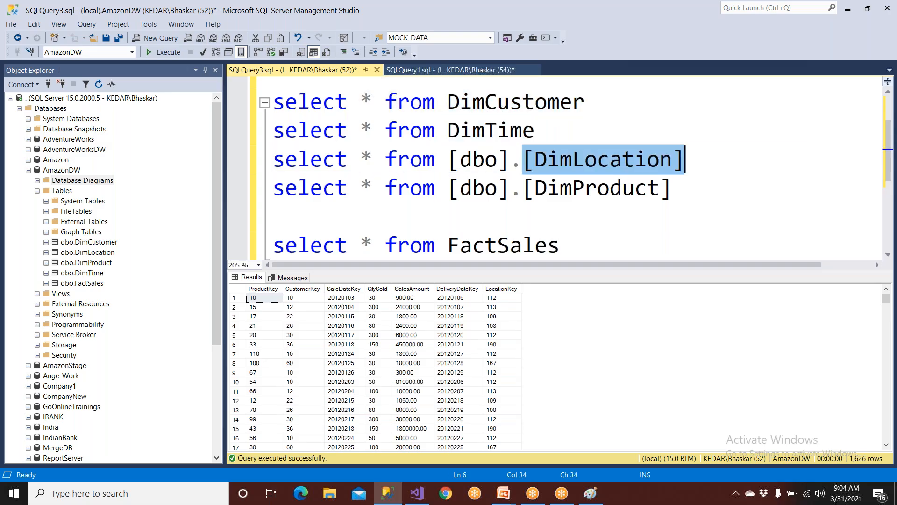
# - Try twice to create a new database diagram for AmazonDW, dismissing each error message
pyautogui.click(38, 180)
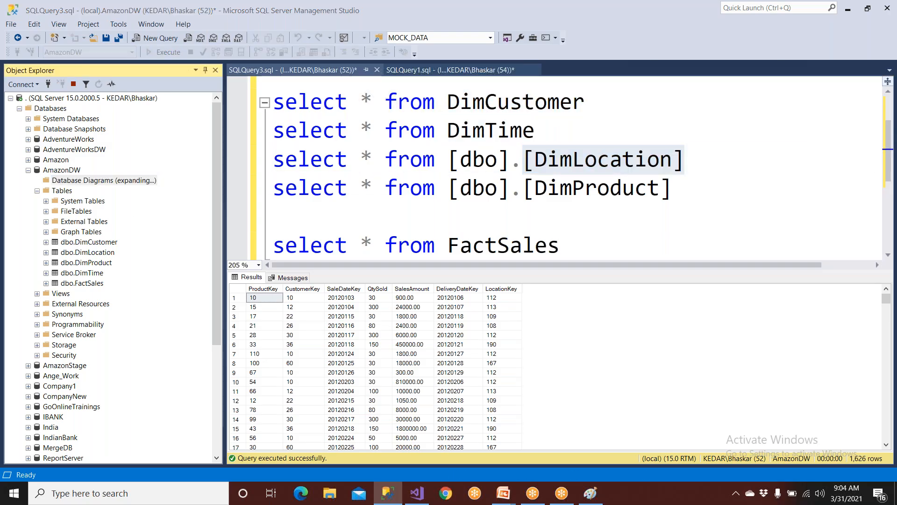
pyautogui.click(603, 264)
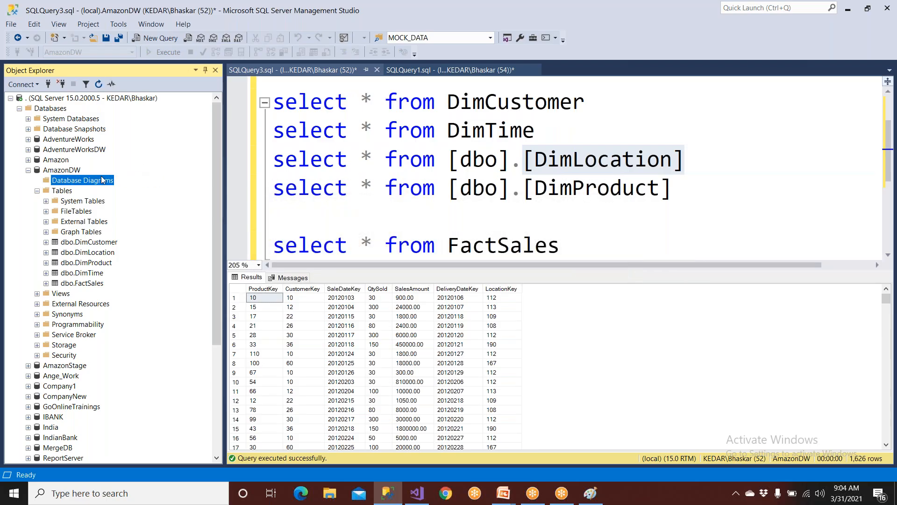
pyautogui.rightClick(102, 179)
pyautogui.click(134, 185)
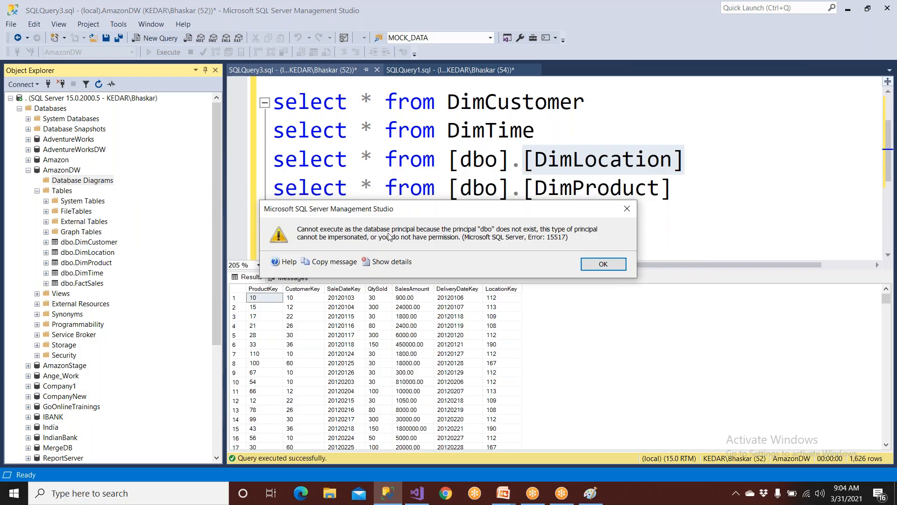
pyautogui.click(608, 268)
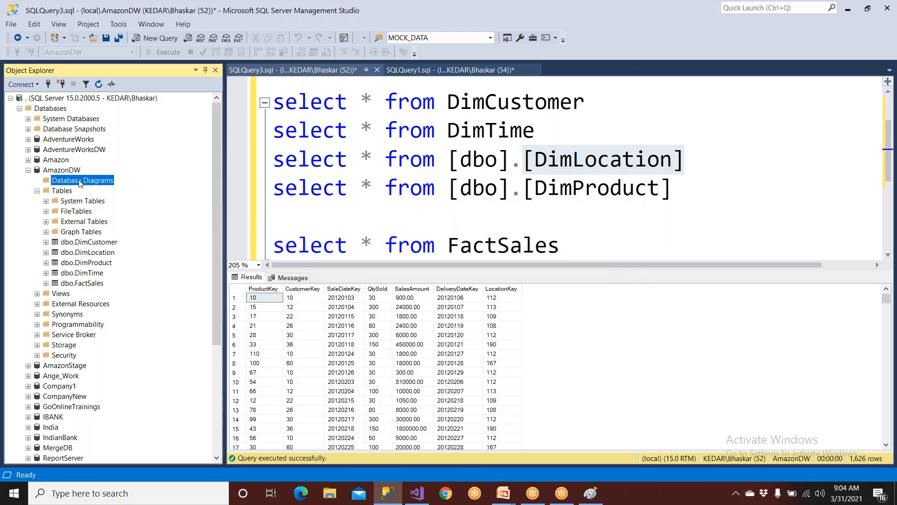
pyautogui.rightClick(80, 182)
pyautogui.click(99, 190)
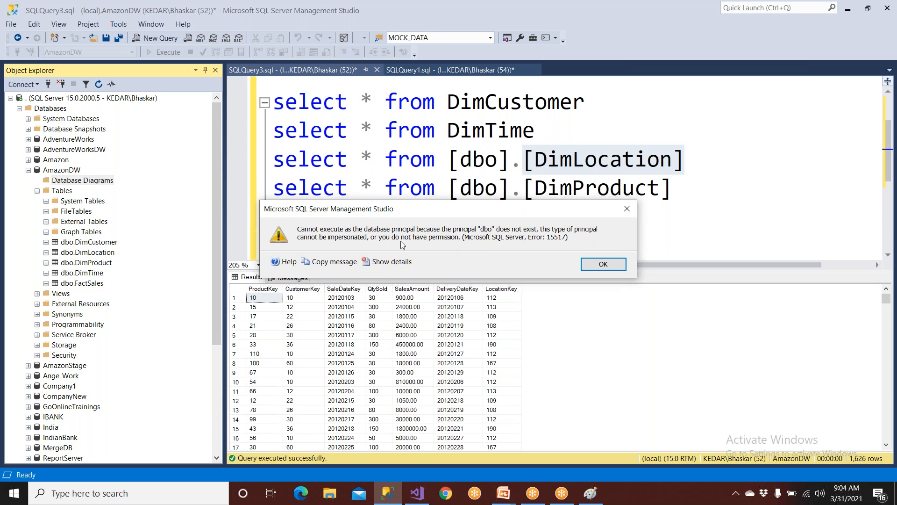
pyautogui.click(622, 264)
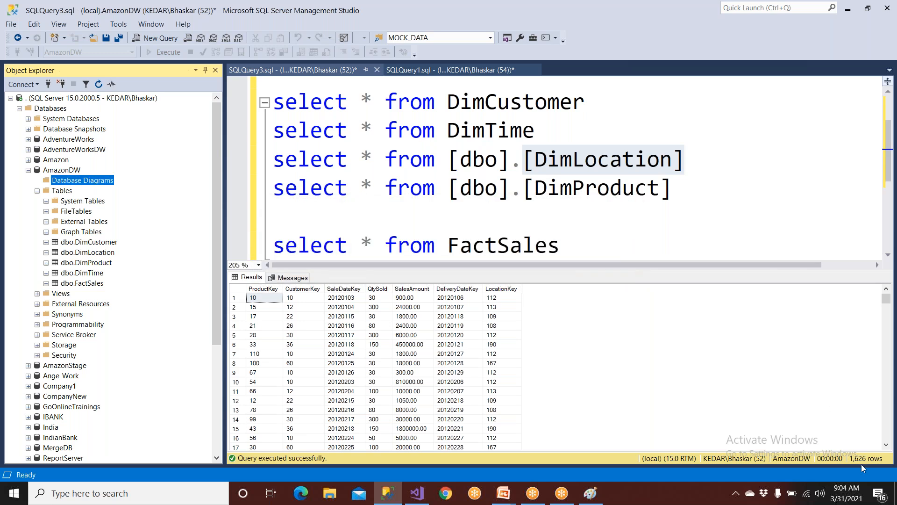
# - Open a new query window connected to the AmazonDW database
pyautogui.click(276, 132)
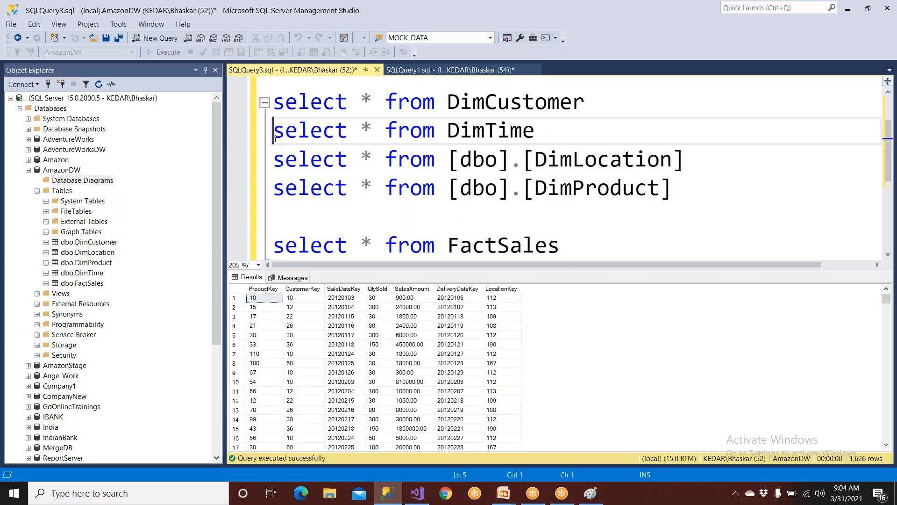
pyautogui.click(157, 39)
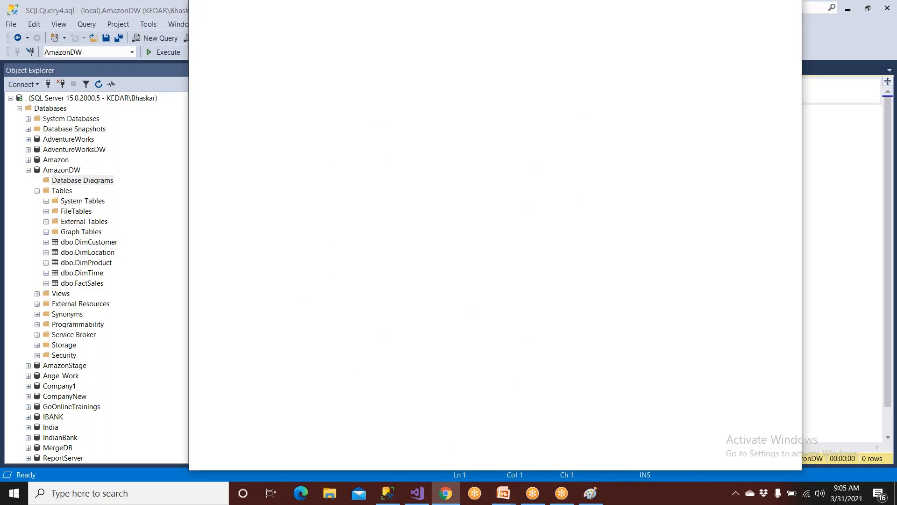
# - Switch to Google Chrome and search Google for er diagram issues
pyautogui.click(340, 37)
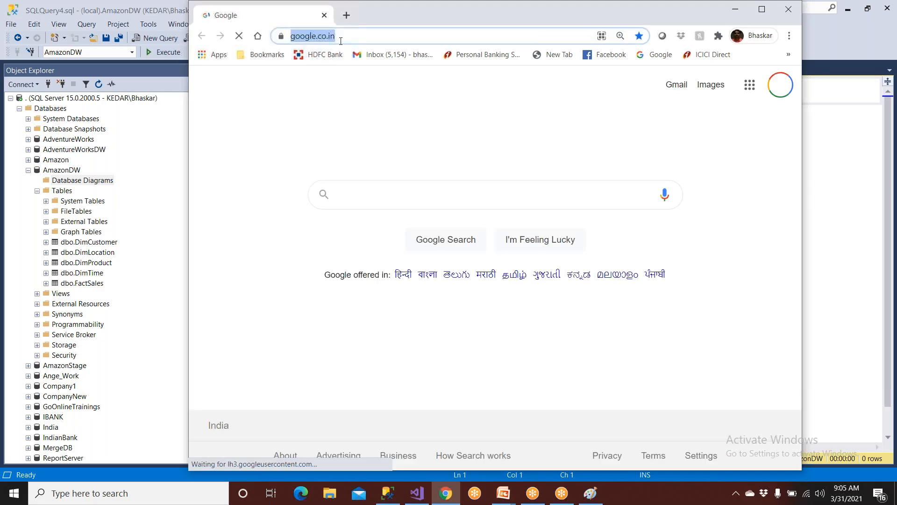
pyautogui.click(344, 196)
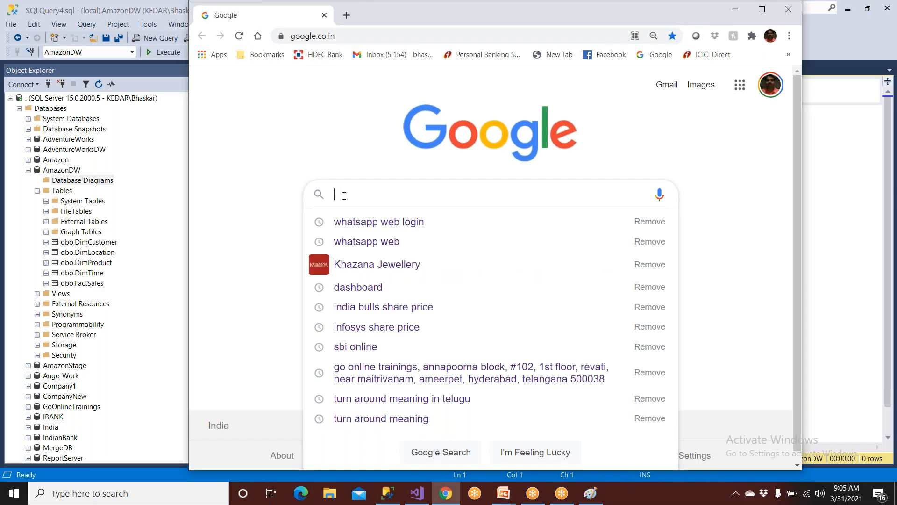
pyautogui.write('DB d')
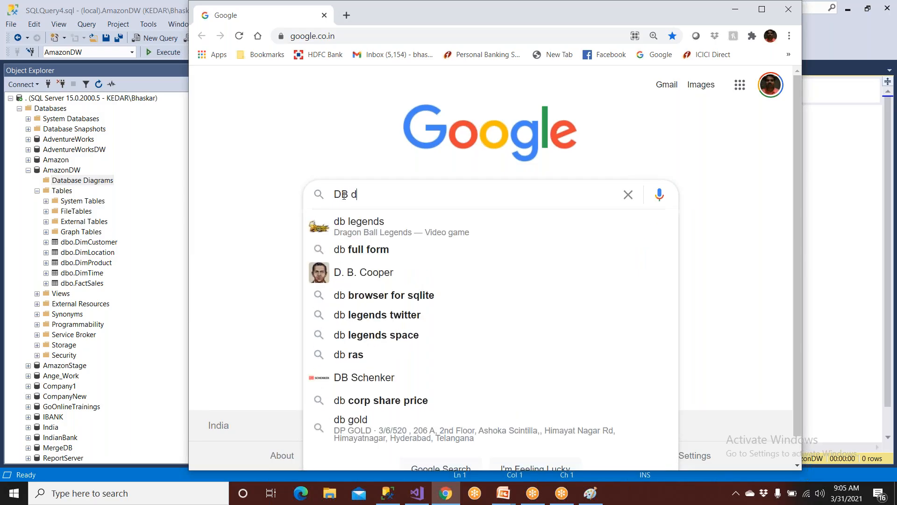
pyautogui.write('iagr')
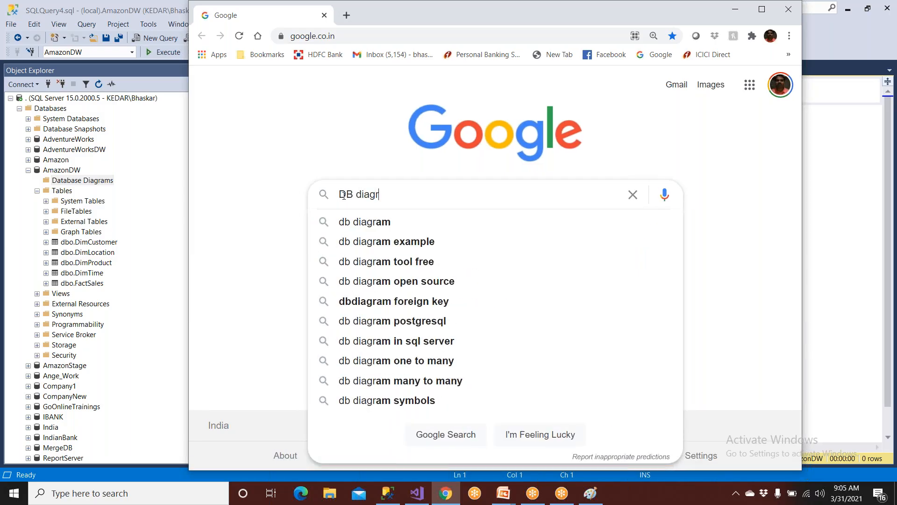
pyautogui.write('am iss')
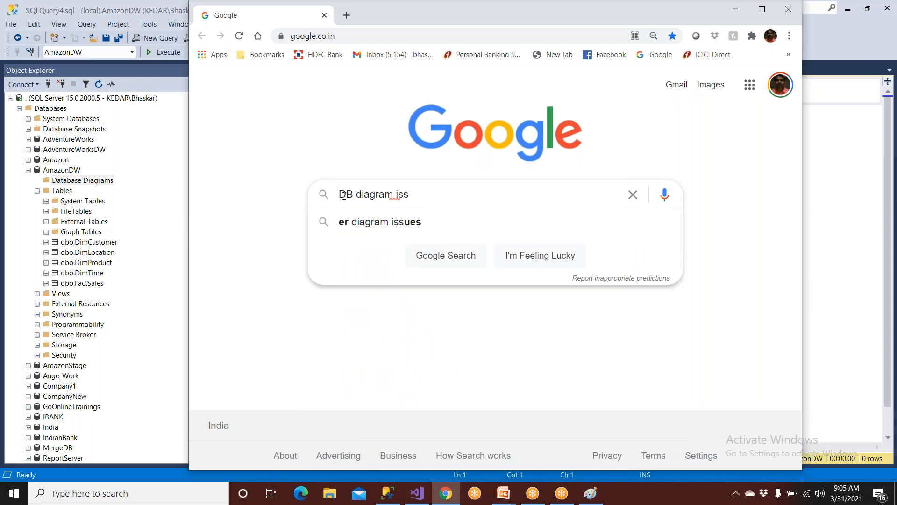
pyautogui.click(367, 223)
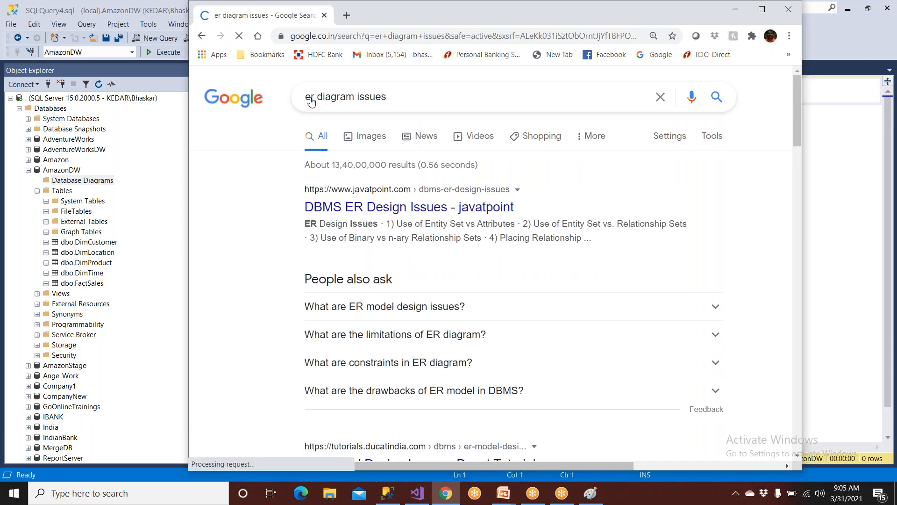
# - Change the Google search to database diagram issues in sql server
pyautogui.doubleClick(312, 97)
pyautogui.write('data')
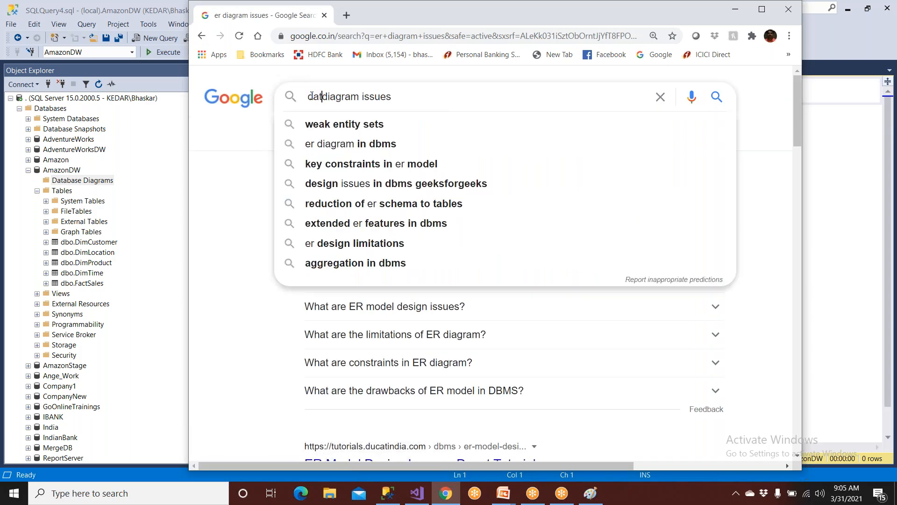
pyautogui.write('base diagram')
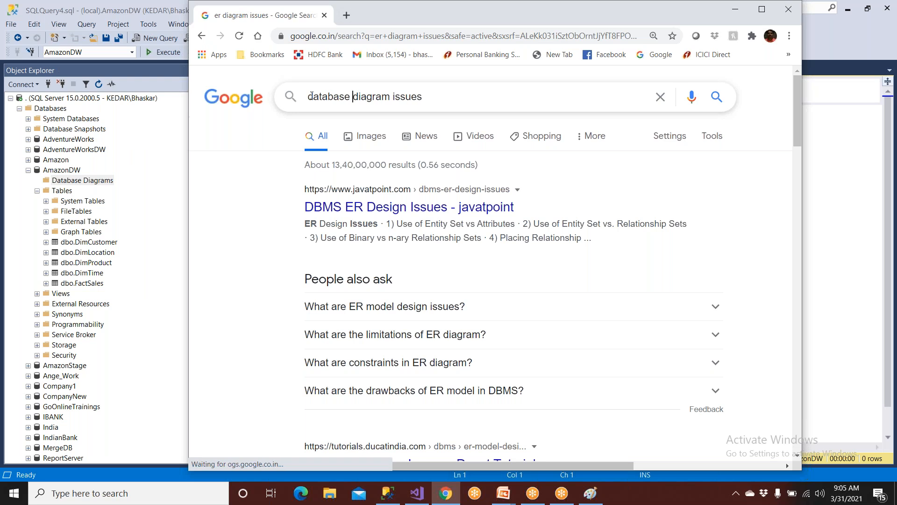
pyautogui.write(' issues in sql')
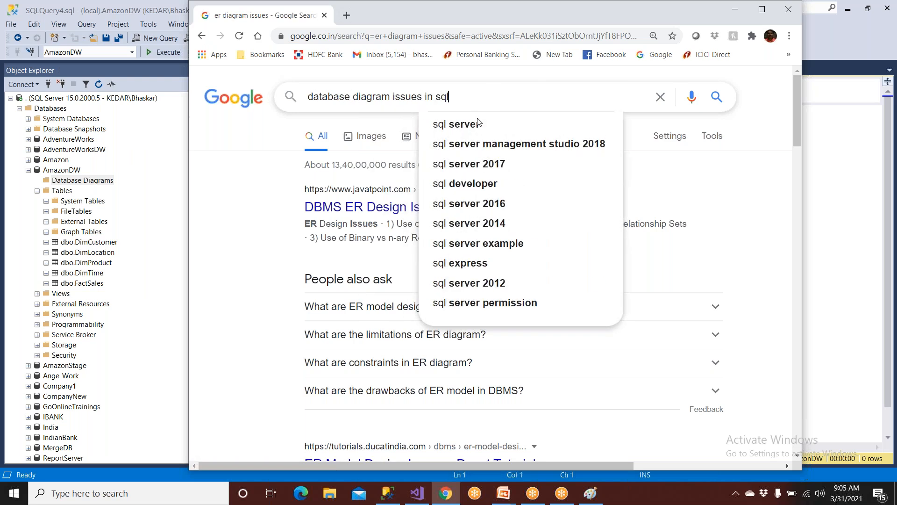
pyautogui.click(477, 123)
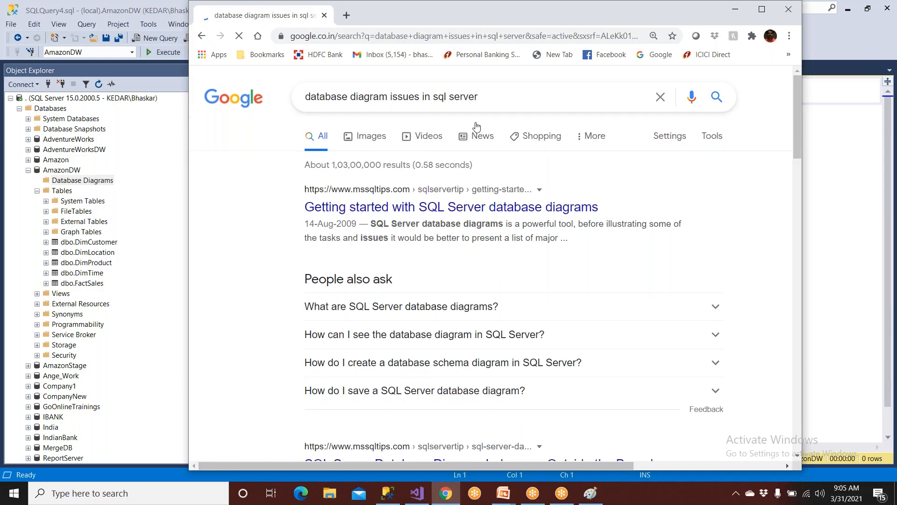
# - Open the Dataedo result on creating an ER diagram for an existing SQL Server database in a new tab and show it
pyautogui.scroll(-5, 467, 234)
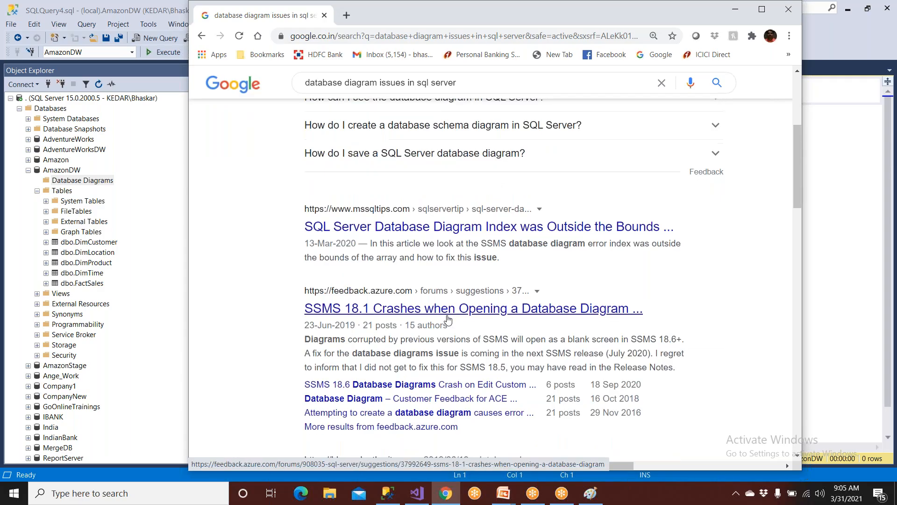
pyautogui.scroll(-6, 467, 281)
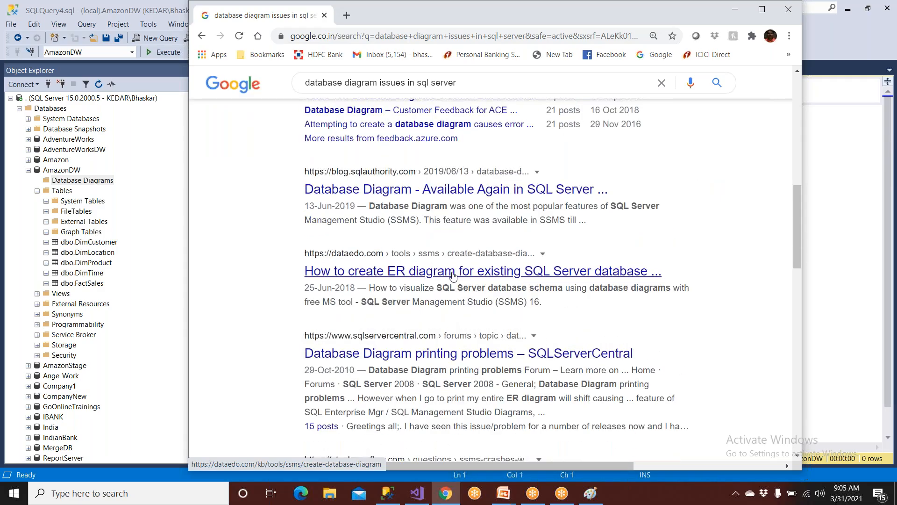
pyautogui.rightClick(453, 274)
pyautogui.click(462, 283)
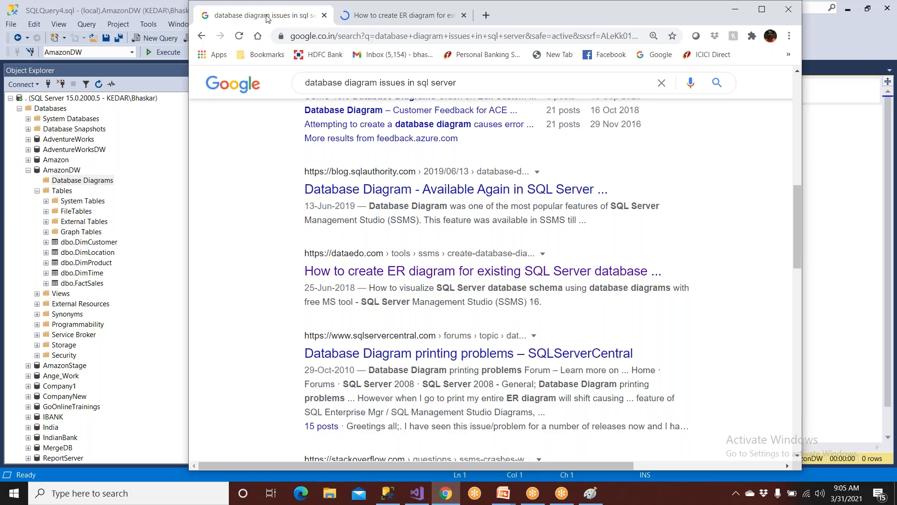
pyautogui.click(339, 23)
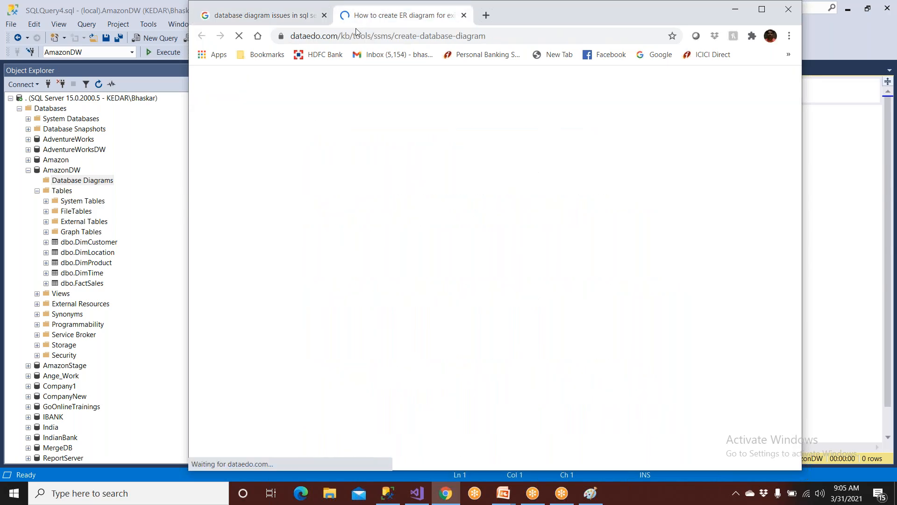
# - Examine the Dataedo article's sections on creating, tuning, labelling, exporting and opening database diagrams for a fix to the diagram error
pyautogui.scroll(-5, 419, 255)
pyautogui.scroll(-5, 419, 256)
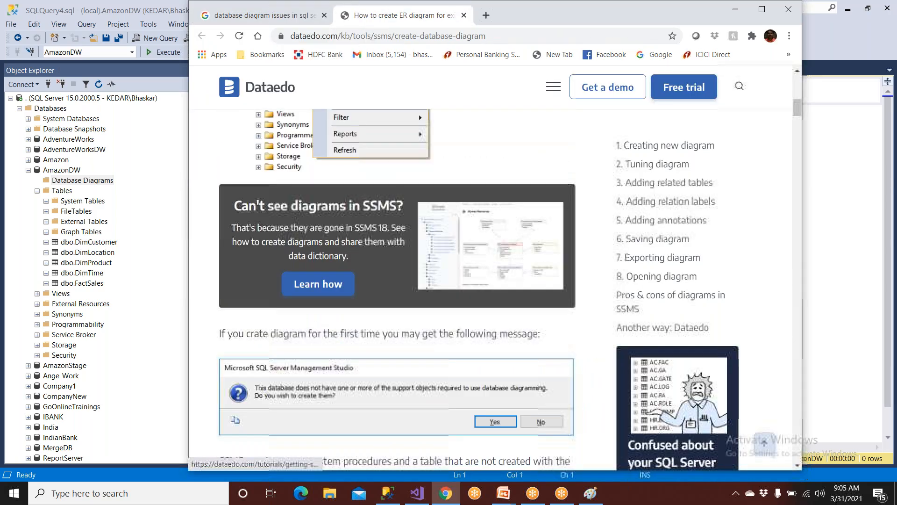
pyautogui.scroll(-10, 417, 260)
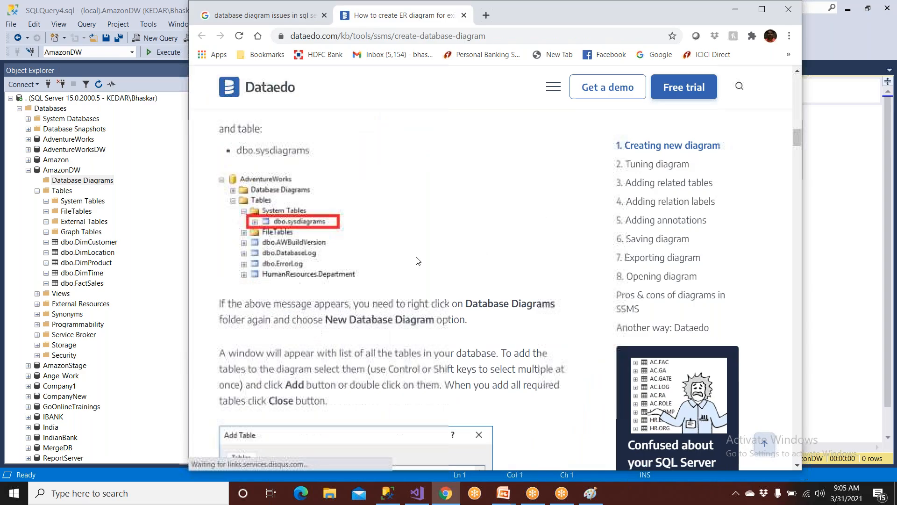
pyautogui.scroll(-15, 417, 261)
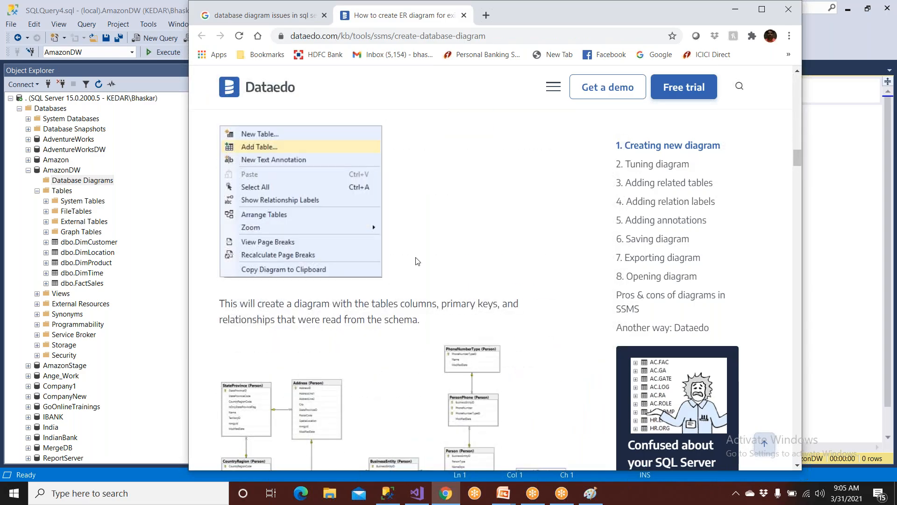
pyautogui.scroll(-10, 416, 260)
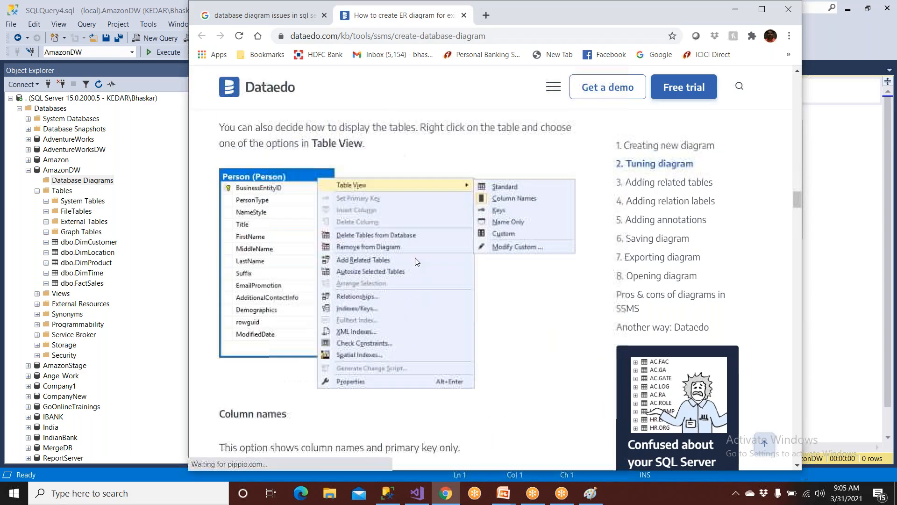
pyautogui.scroll(-15, 416, 259)
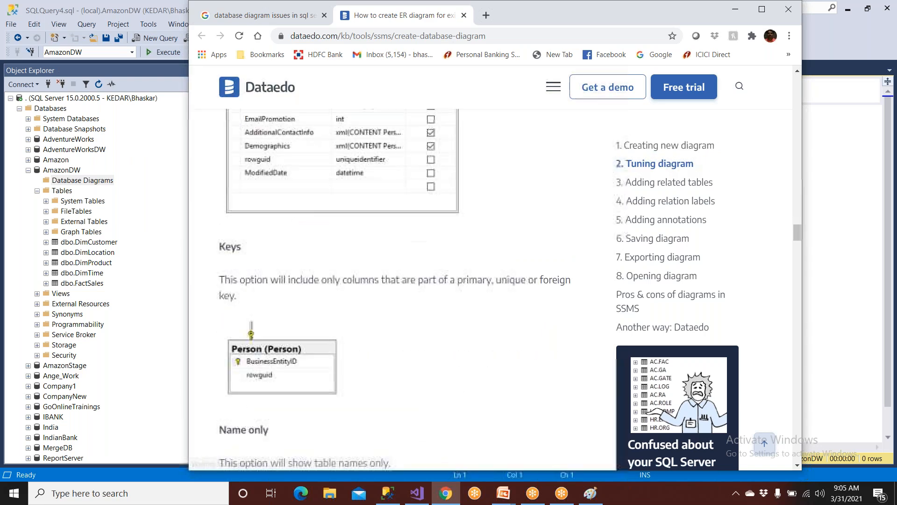
pyautogui.scroll(-15, 415, 260)
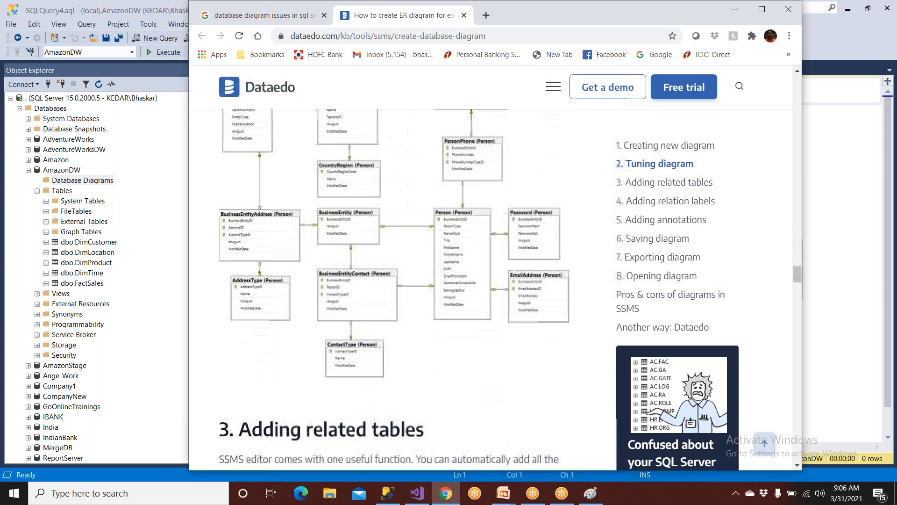
pyautogui.scroll(-15, 415, 260)
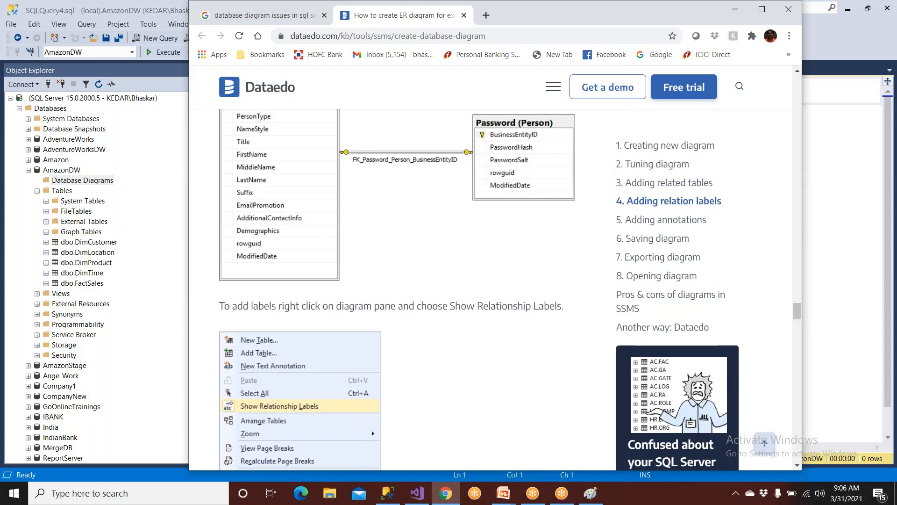
pyautogui.scroll(-20, 417, 264)
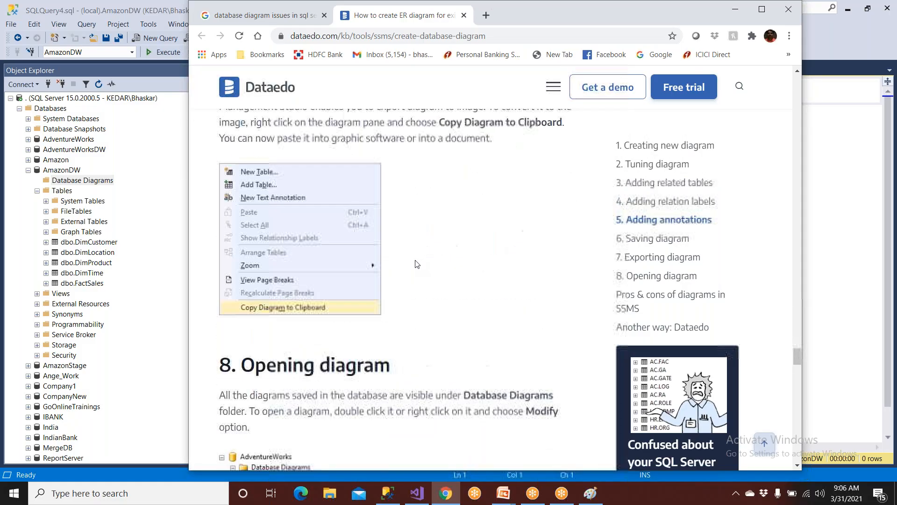
pyautogui.scroll(-5, 416, 262)
pyautogui.scroll(20, 416, 263)
pyautogui.scroll(10, 416, 280)
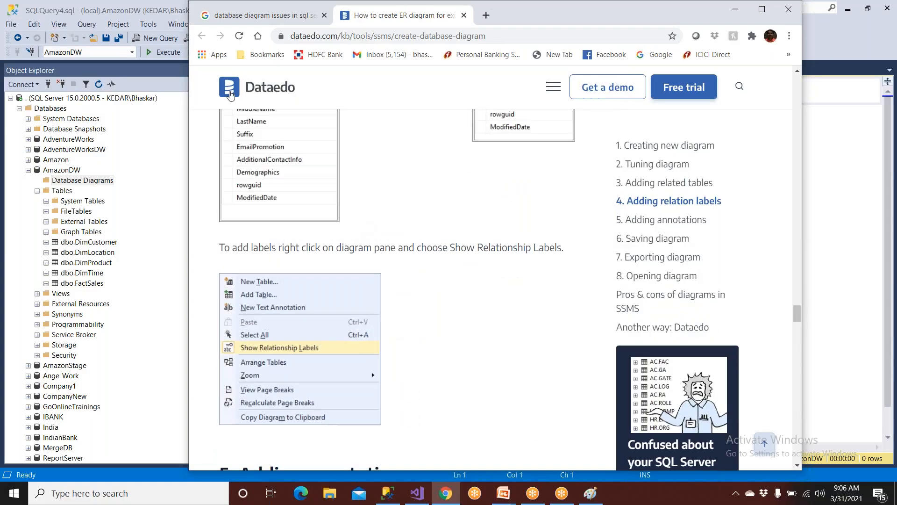
# - Return to the Google results and search for database diagram not having permissions in sql server, using the corrected spelling
pyautogui.click(242, 16)
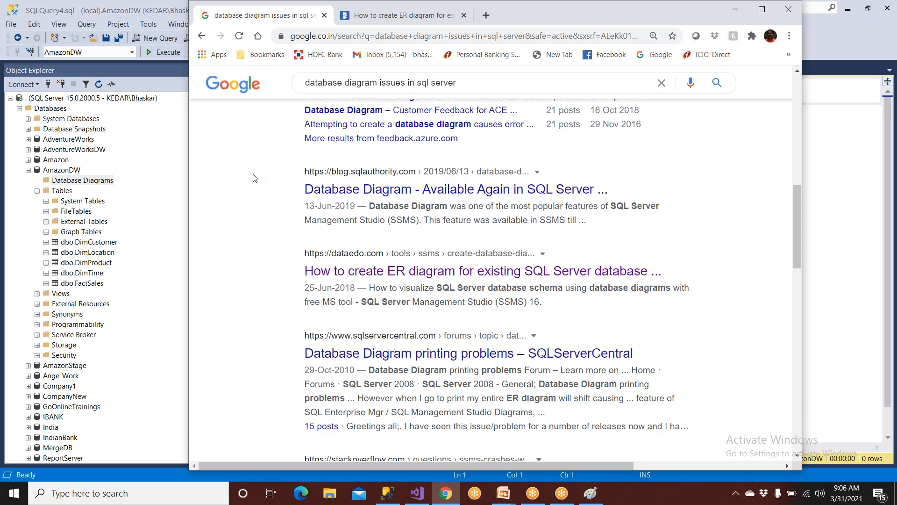
pyautogui.moveTo(380, 84); pyautogui.dragTo(460, 83)
pyautogui.write('no')
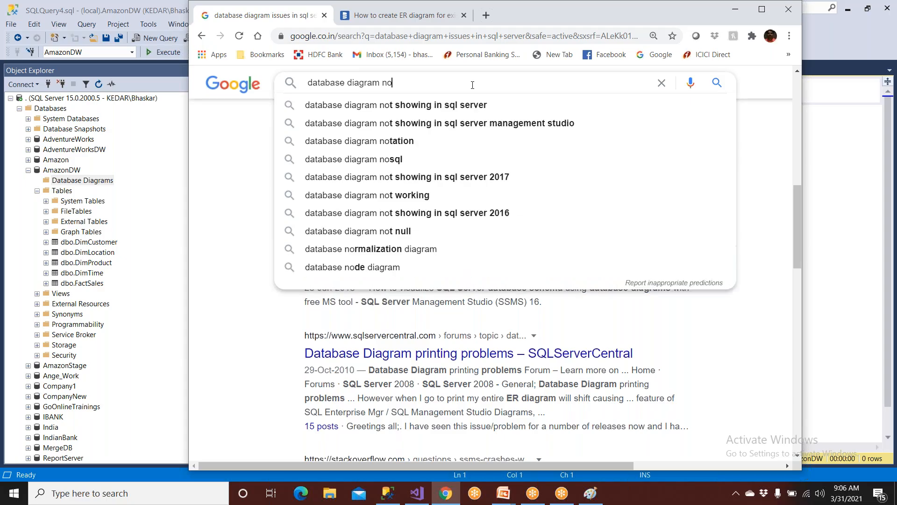
pyautogui.write('t havin')
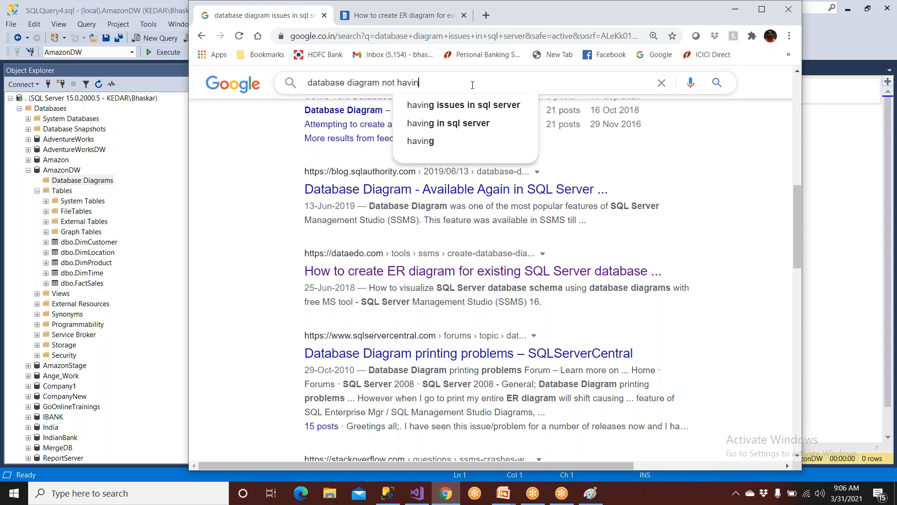
pyautogui.write('ng ')
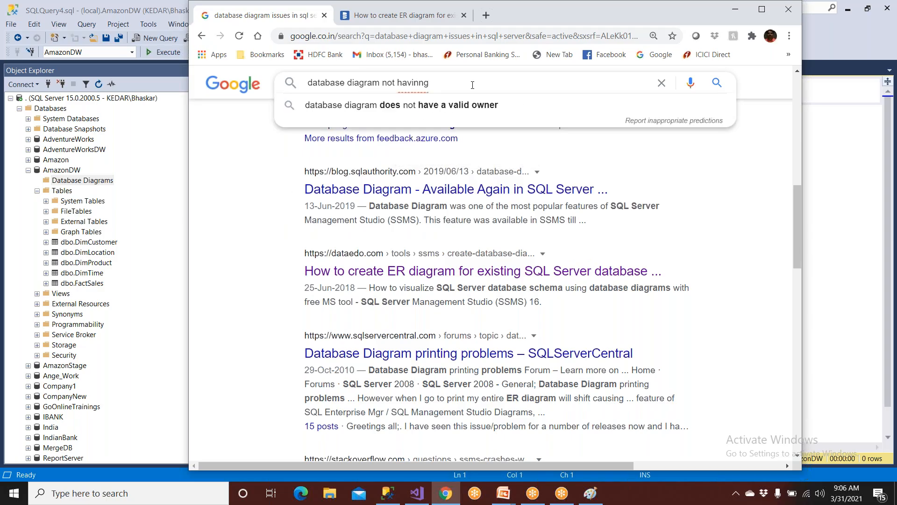
pyautogui.write('per')
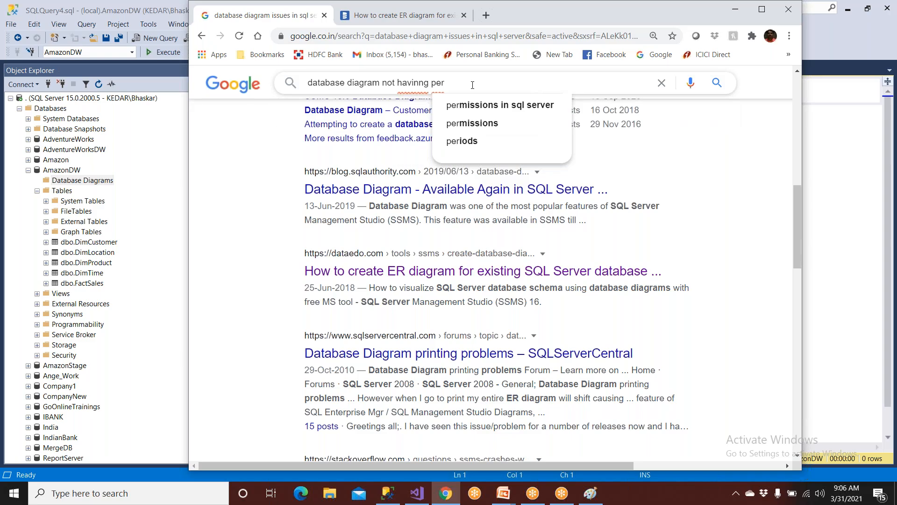
pyautogui.click(476, 104)
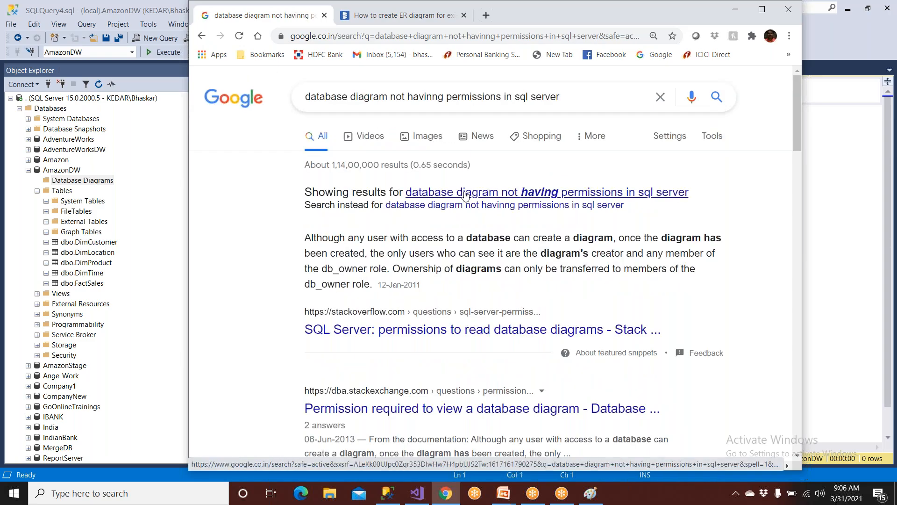
pyautogui.click(465, 193)
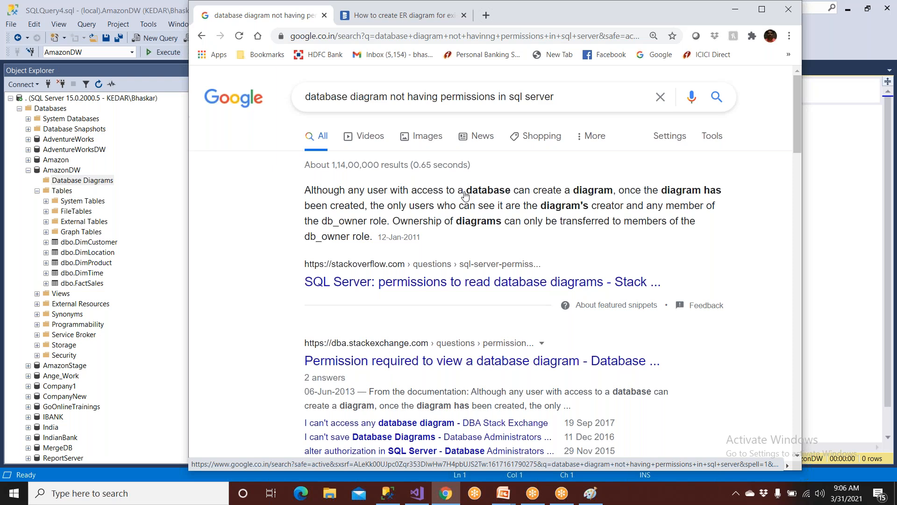
# - Open the Stack Overflow result about SQL Server permissions to read database diagrams in a new tab
pyautogui.rightClick(460, 284)
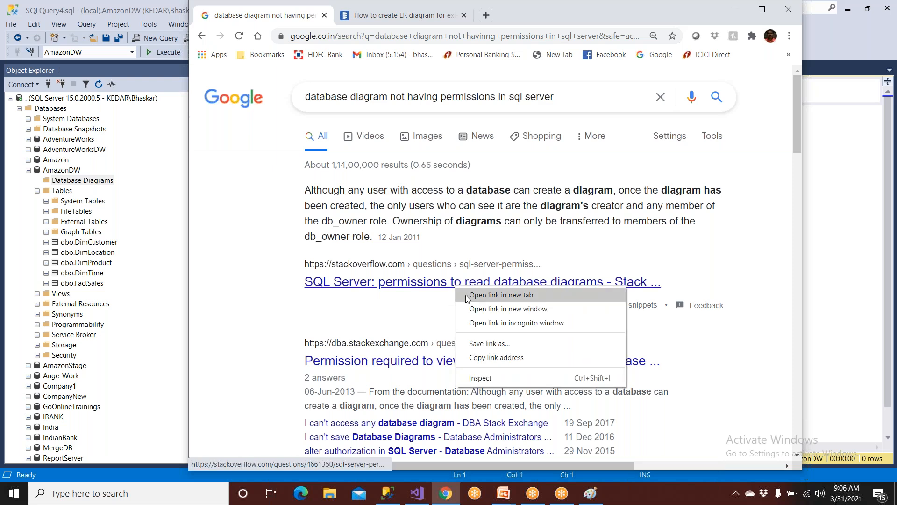
pyautogui.click(501, 295)
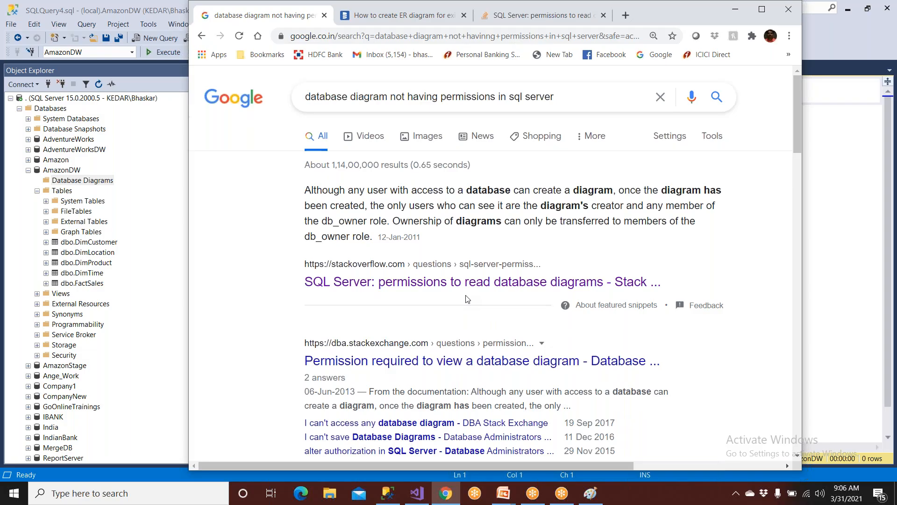
pyautogui.click(366, 15)
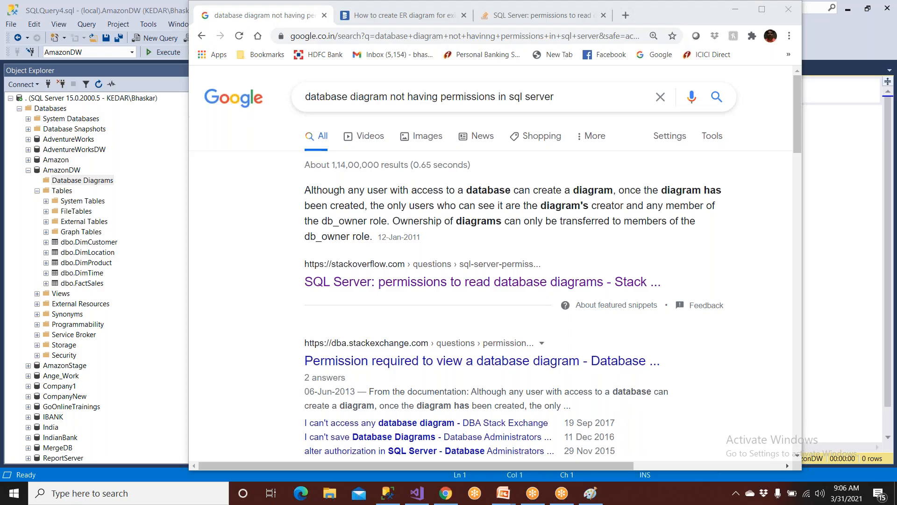
# - Close the Dataedo article and show the Stack Overflow page on permissions to read database diagrams
pyautogui.moveTo(284, 4); pyautogui.dragTo(140, 20)
pyautogui.click(275, 31)
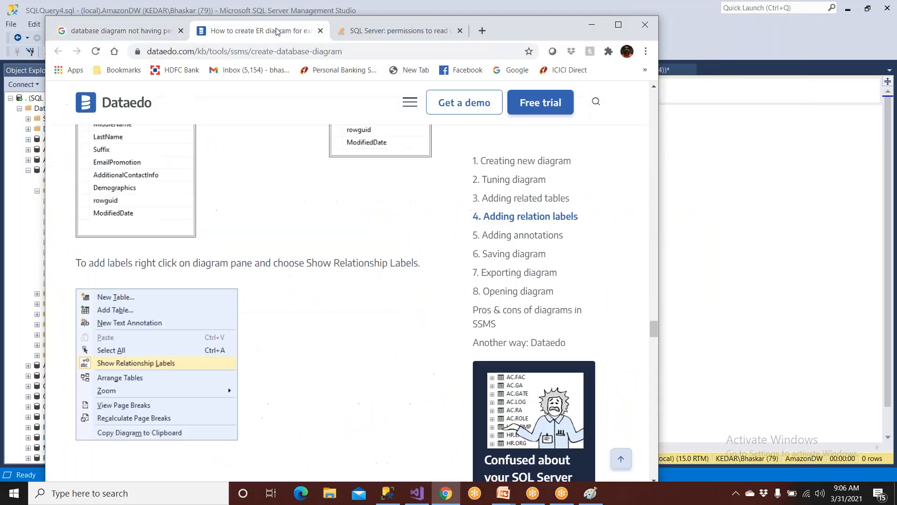
pyautogui.click(320, 31)
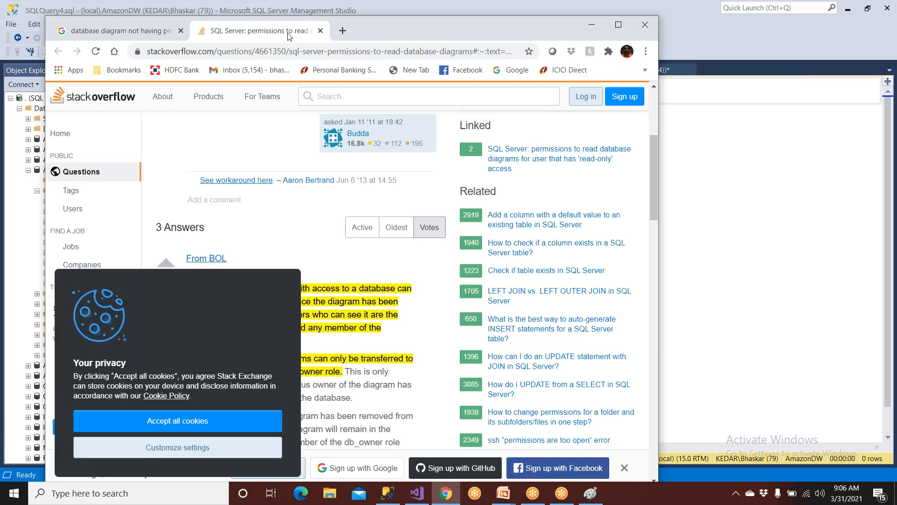
# - Find the ALTER AUTHORIZATION ON DATABASE statement in the Stack Overflow answers and copy it
pyautogui.scroll(-9, 289, 250)
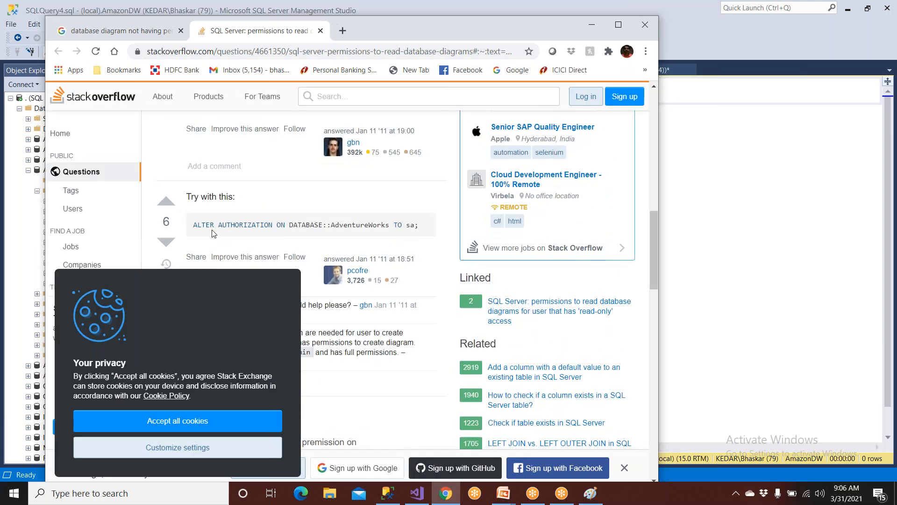
pyautogui.moveTo(195, 227); pyautogui.dragTo(422, 233)
pyautogui.hotkey('ctrl', 'c')
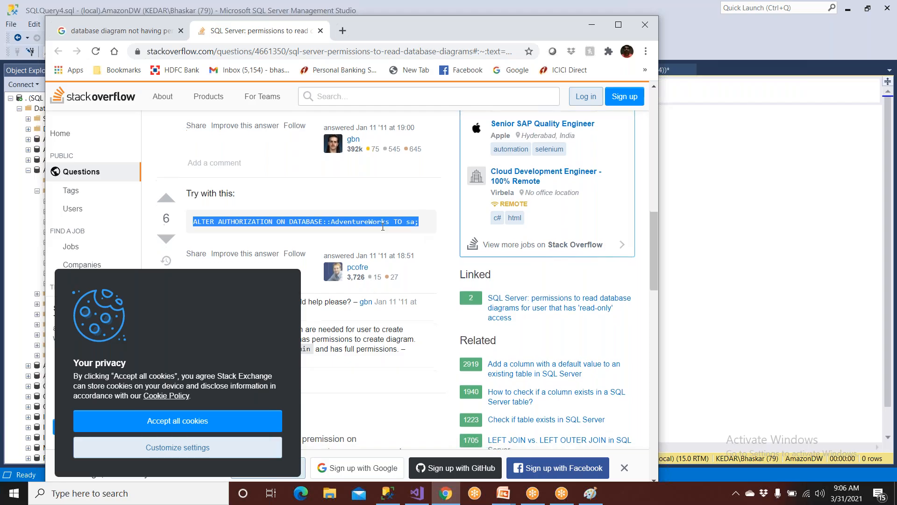
pyautogui.scroll(-8, 383, 226)
pyautogui.scroll(10, 383, 227)
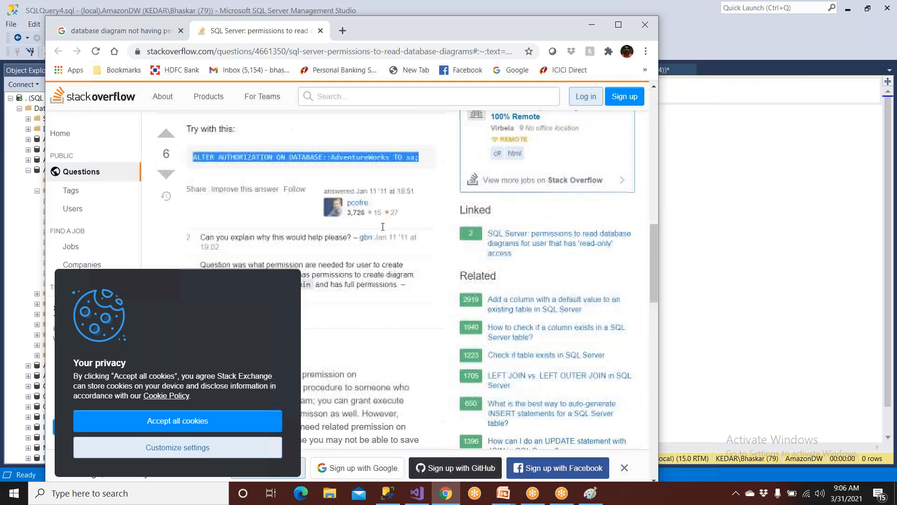
pyautogui.scroll(4, 312, 194)
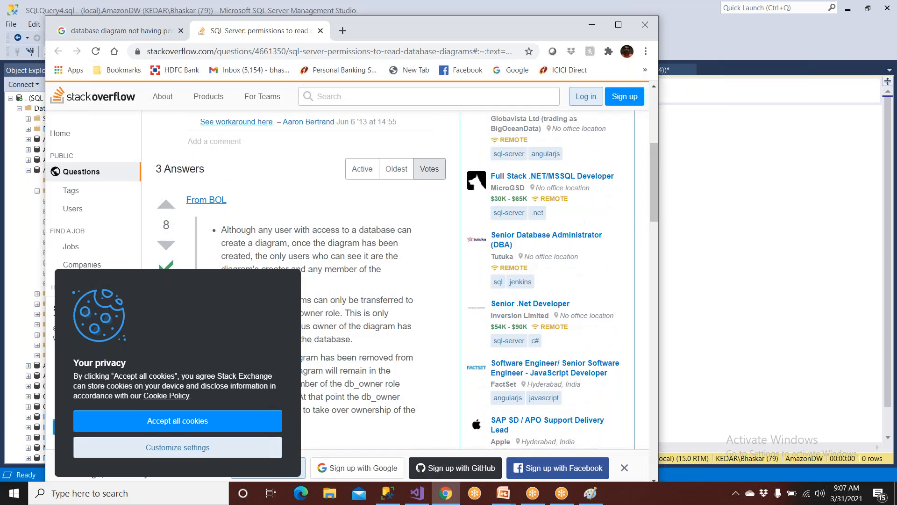
pyautogui.scroll(-10, 312, 193)
pyautogui.scroll(3, 312, 194)
pyautogui.rightClick(307, 166)
pyautogui.click(322, 172)
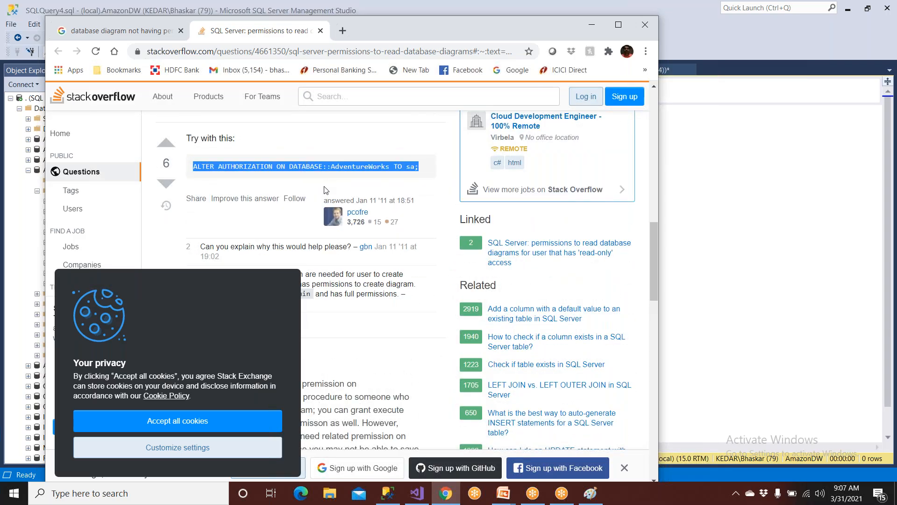
# - Switch to SQL Server Management Studio, paste the statement into the empty query, and replace AdventureWorks with [AmazonDW]
pyautogui.click(388, 493)
pyautogui.hotkey('ctrl', 'v')
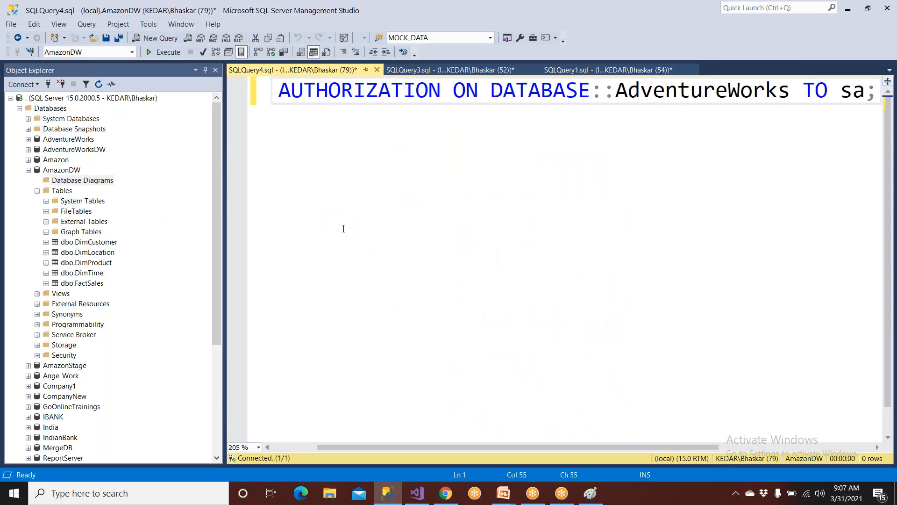
pyautogui.scroll(-5, 345, 213)
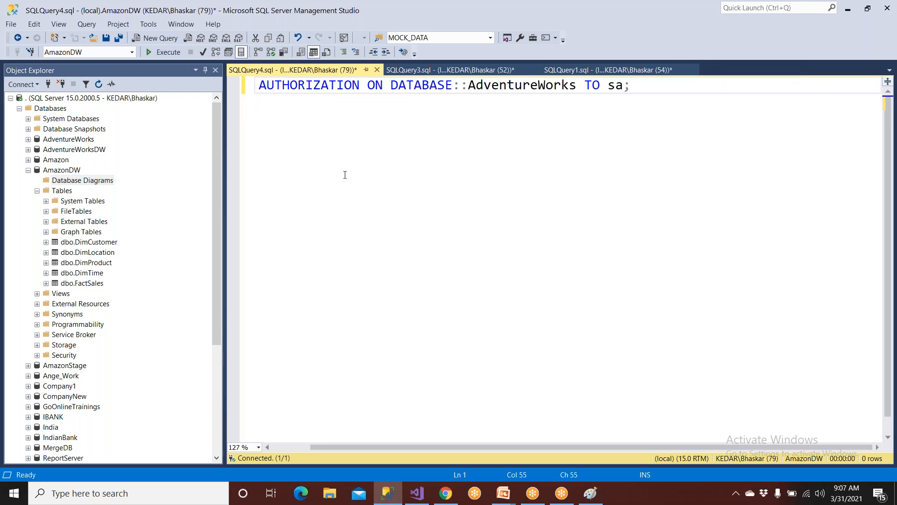
pyautogui.moveTo(470, 88); pyautogui.dragTo(577, 87)
pyautogui.press('BackSpace')
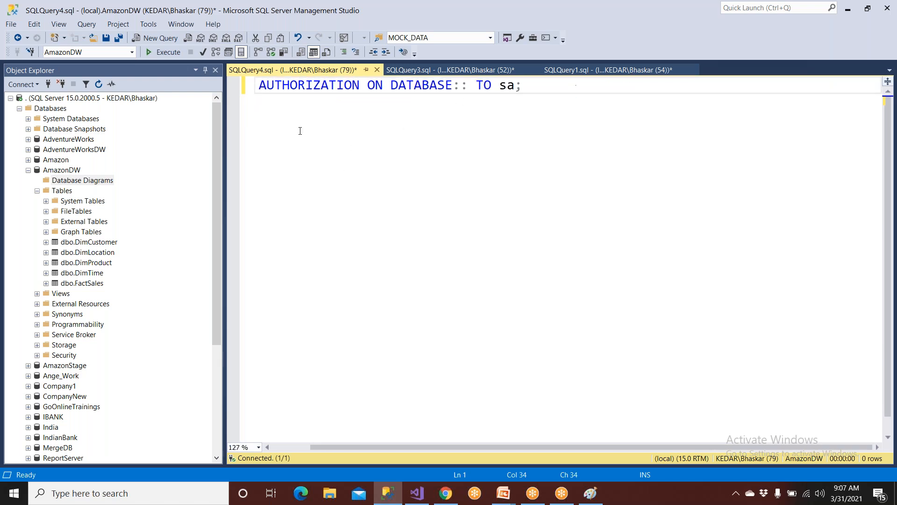
pyautogui.moveTo(80, 180); pyautogui.dragTo(476, 107)
# - Replace sa in the statement with the Windows user login from the server's security logins and execute the query
pyautogui.moveTo(578, 85); pyautogui.dragTo(592, 86)
pyautogui.press('BackSpace')
pyautogui.click(28, 169)
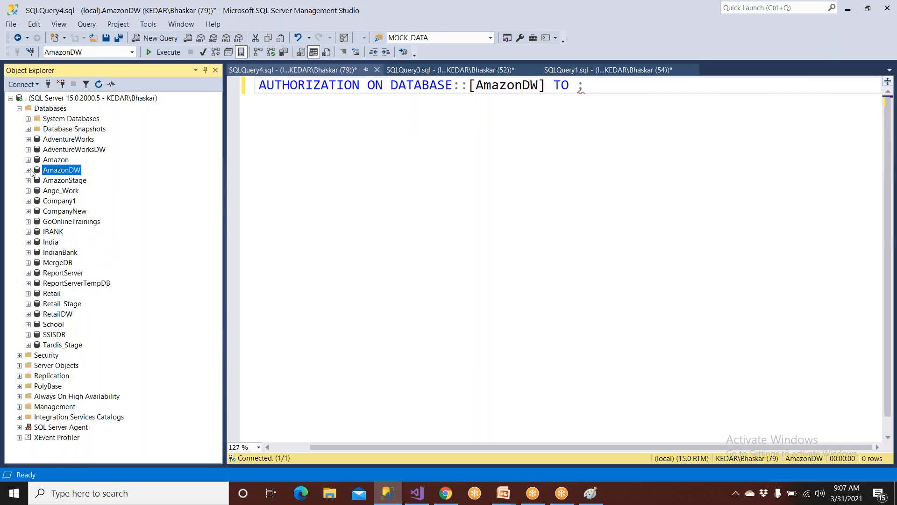
pyautogui.click(19, 108)
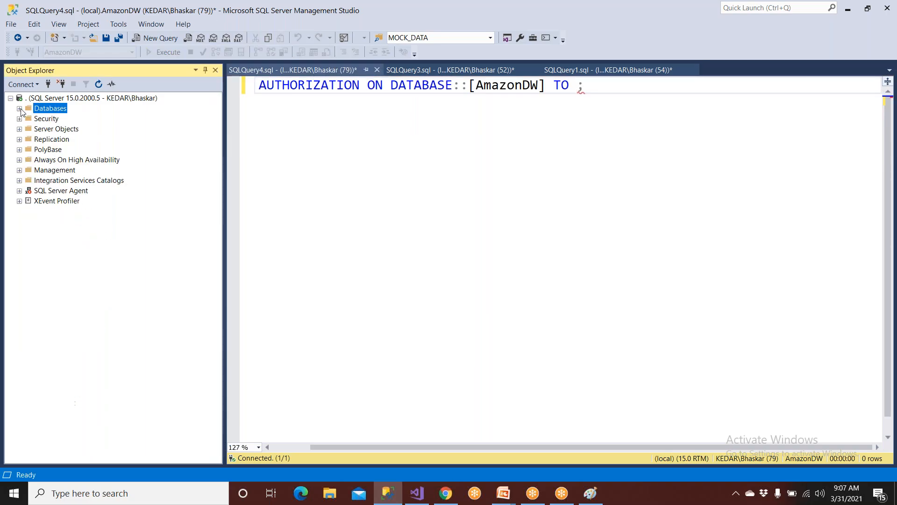
pyautogui.doubleClick(44, 119)
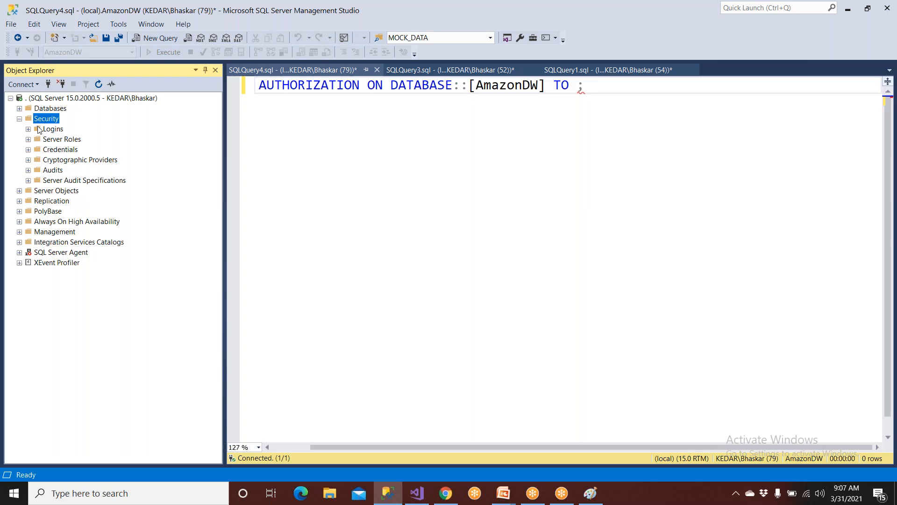
pyautogui.click(29, 129)
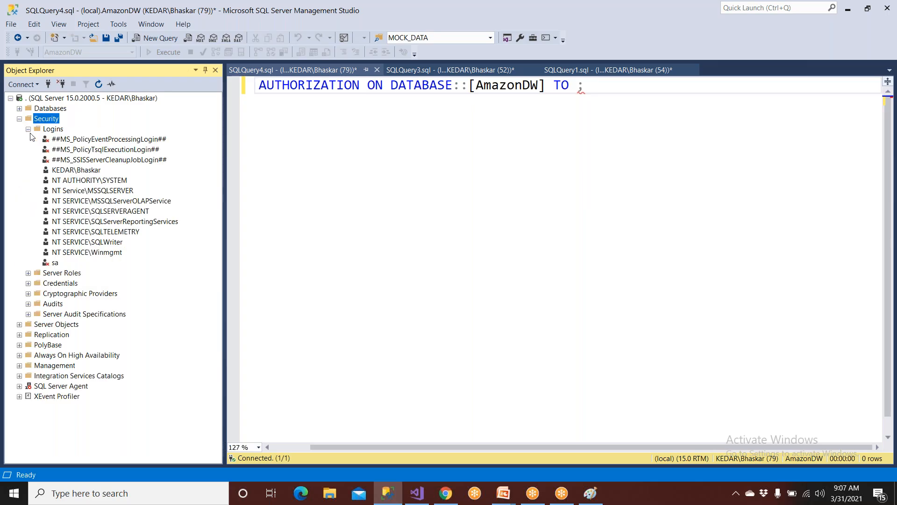
pyautogui.click(85, 171)
pyautogui.moveTo(92, 173); pyautogui.dragTo(573, 110)
pyautogui.click(572, 116)
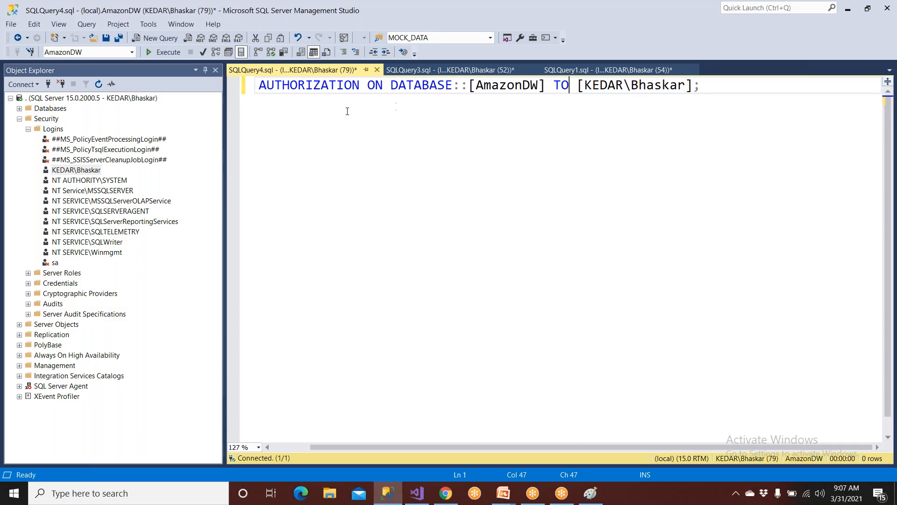
pyautogui.click(167, 51)
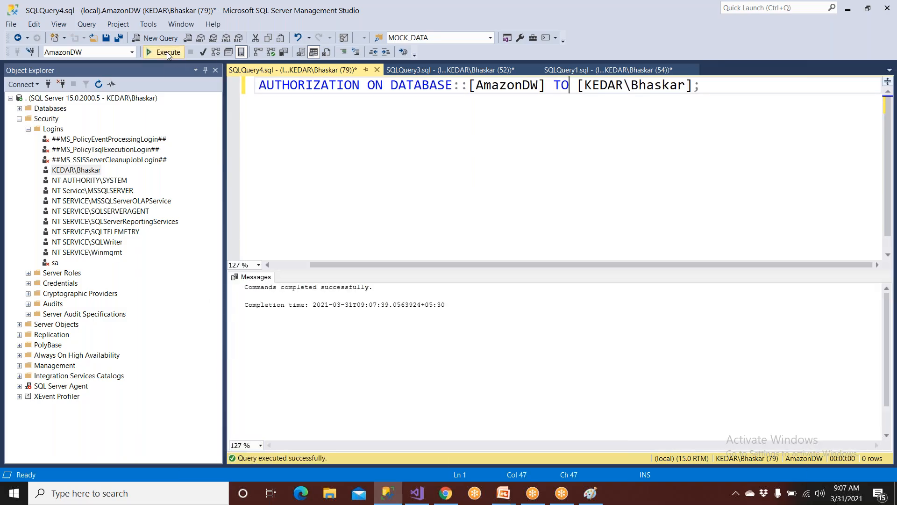
# - Start a new database diagram for AmazonDW and dismiss the table selection without adding any table
pyautogui.click(19, 118)
pyautogui.click(50, 108)
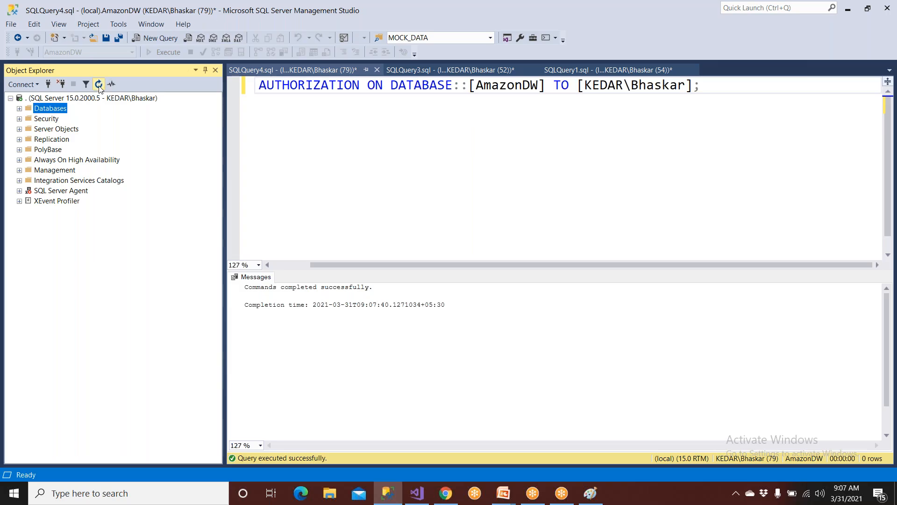
pyautogui.click(19, 109)
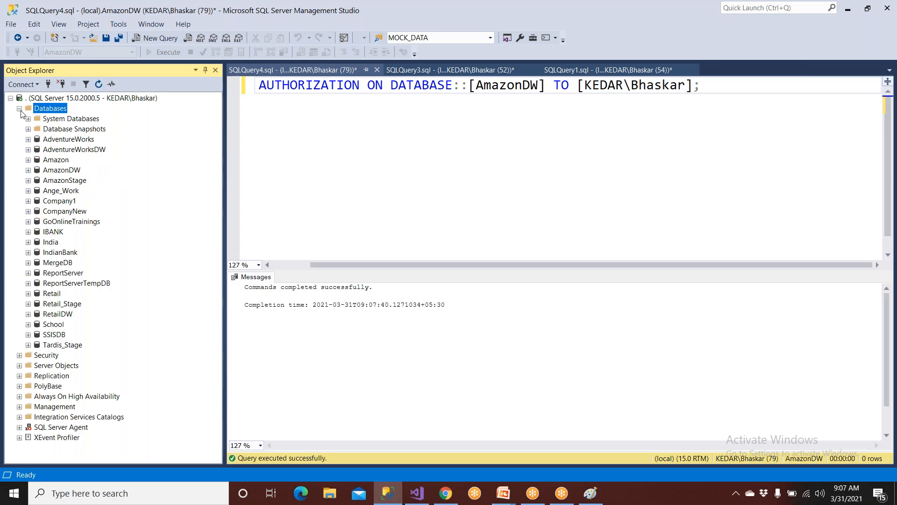
pyautogui.click(61, 173)
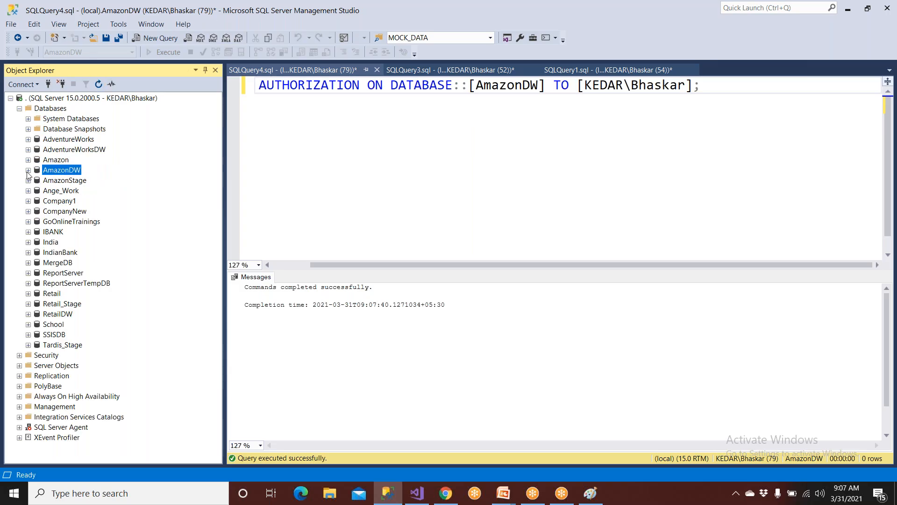
pyautogui.doubleClick(62, 173)
pyautogui.click(59, 181)
pyautogui.rightClick(58, 181)
pyautogui.click(110, 186)
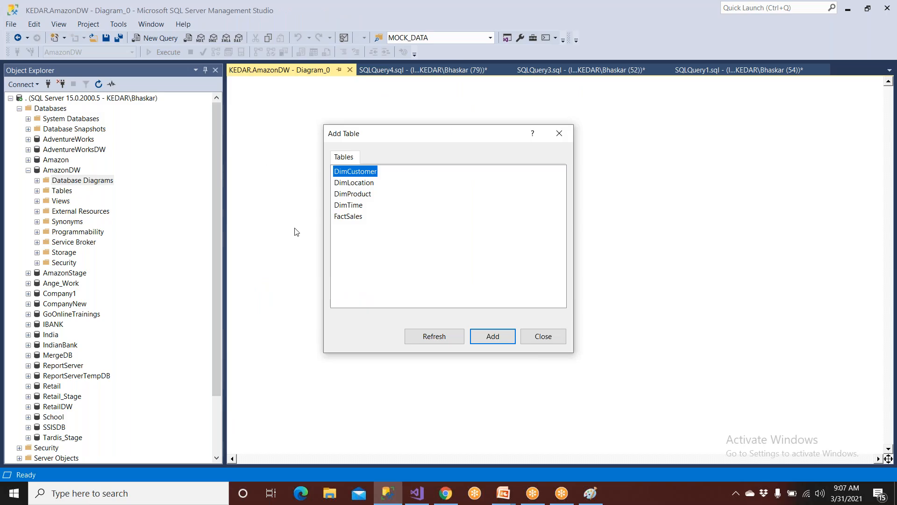
pyautogui.click(551, 336)
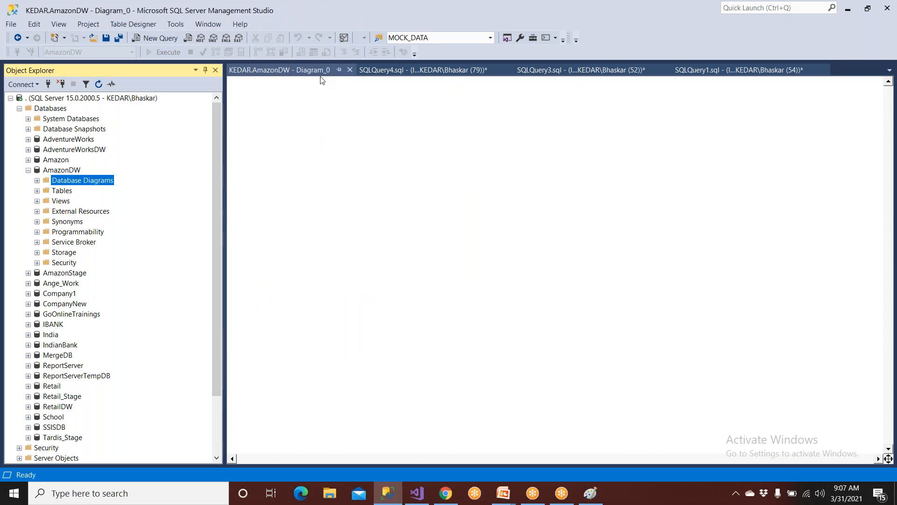
# - Return to the ALTER AUTHORIZATION query and review its database name and owner login
pyautogui.click(367, 69)
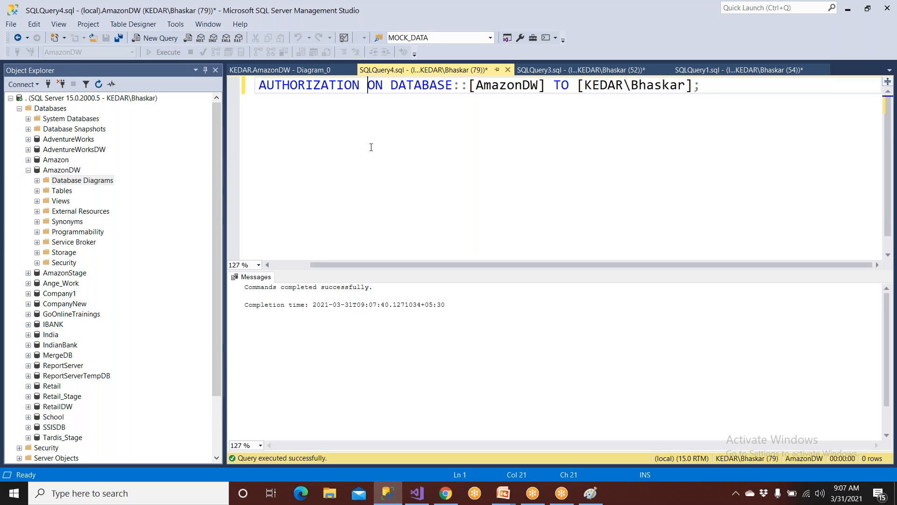
pyautogui.moveTo(391, 88); pyautogui.dragTo(694, 86)
pyautogui.click(467, 102)
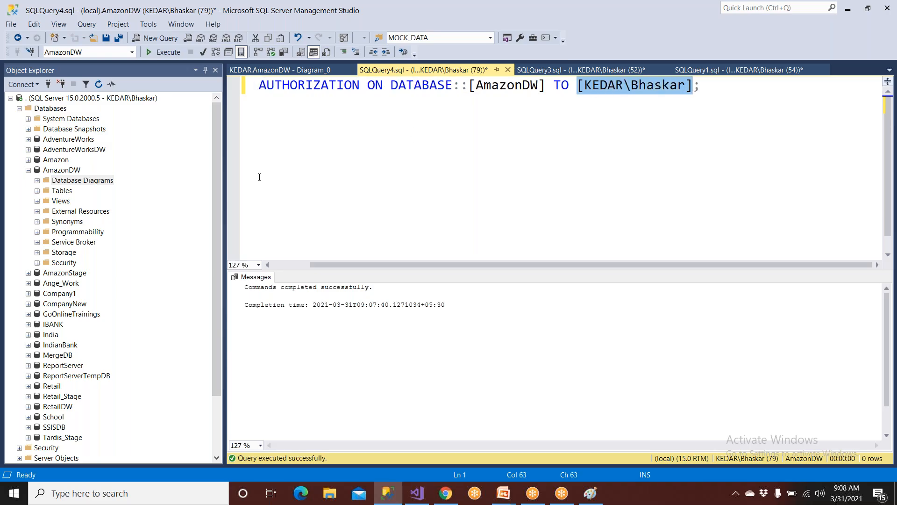
# - Insert the Windows user login from the server's security logins into the query again and undo the insertion
pyautogui.click(28, 169)
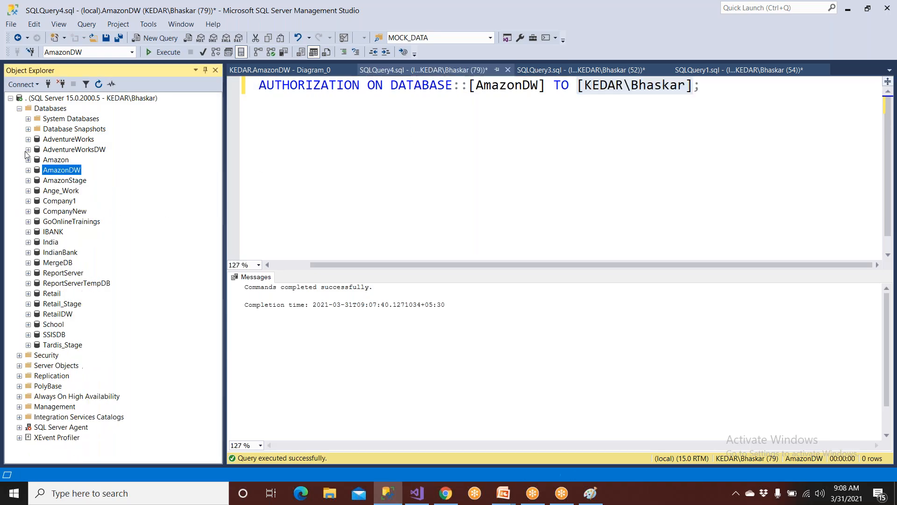
pyautogui.click(19, 108)
pyautogui.click(19, 119)
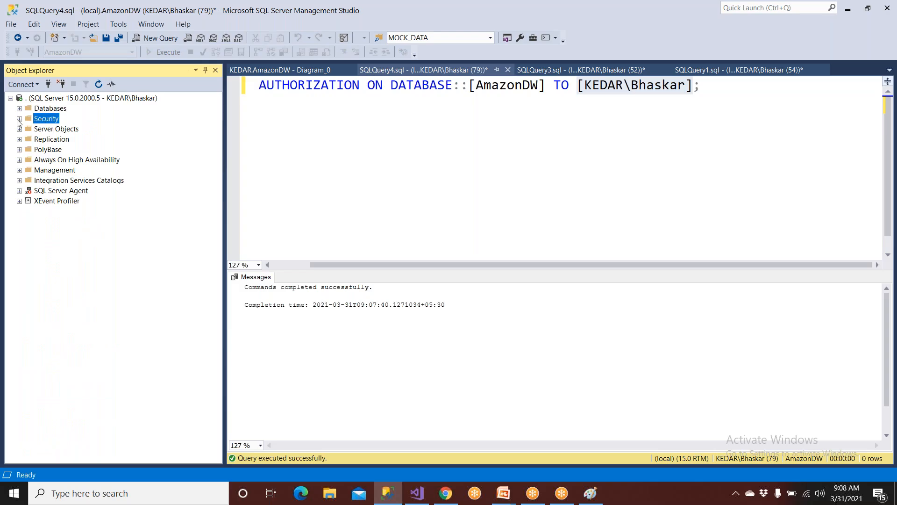
pyautogui.click(19, 119)
pyautogui.click(87, 172)
pyautogui.moveTo(87, 174); pyautogui.dragTo(352, 183)
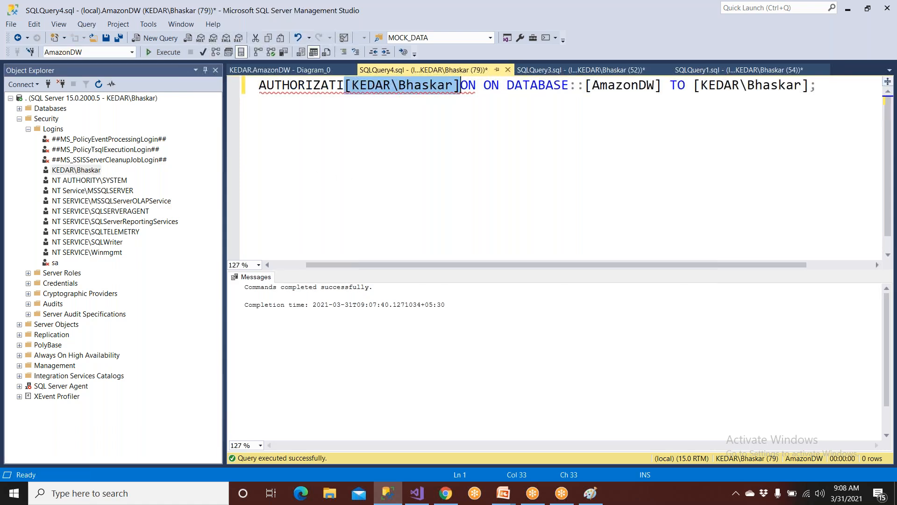
pyautogui.hotkey('ctrl', 'z')
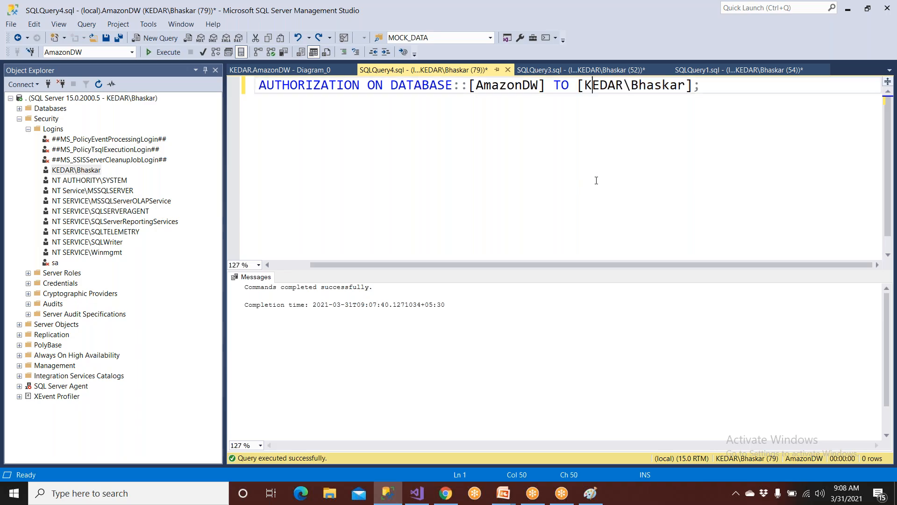
# - Close the ALTER AUTHORIZATION query without saving it and close the empty AmazonDW diagram
pyautogui.moveTo(701, 89); pyautogui.dragTo(99, 85)
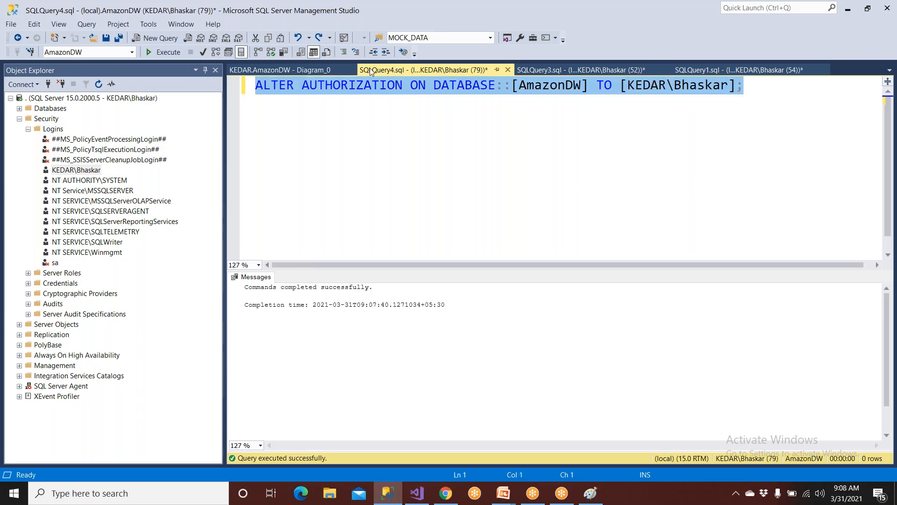
pyautogui.click(508, 69)
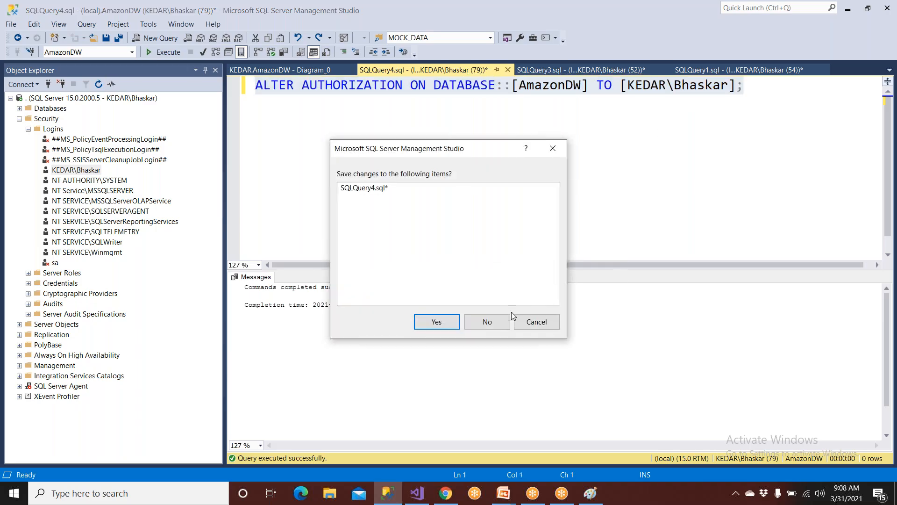
pyautogui.click(487, 322)
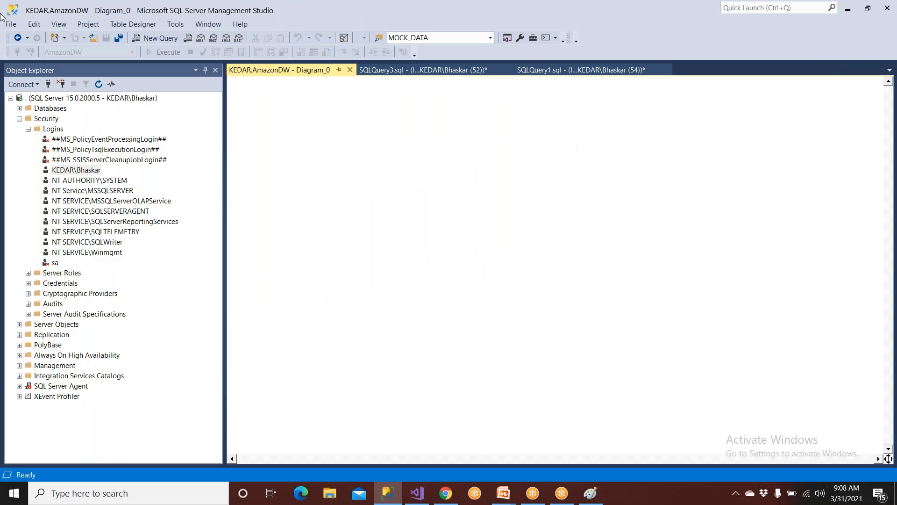
pyautogui.click(350, 70)
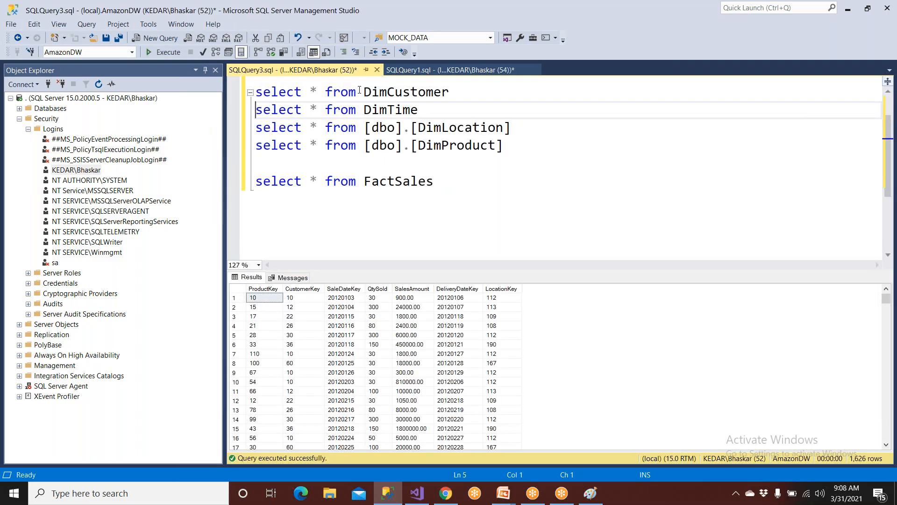
# - Expand the AmazonDW database and its tables, and start a new database diagram for it
pyautogui.click(20, 119)
pyautogui.doubleClick(63, 108)
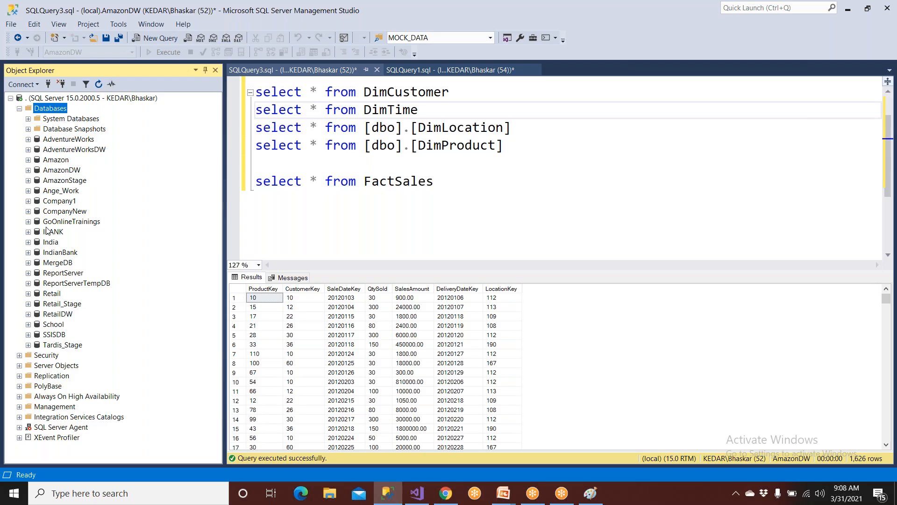
pyautogui.doubleClick(62, 170)
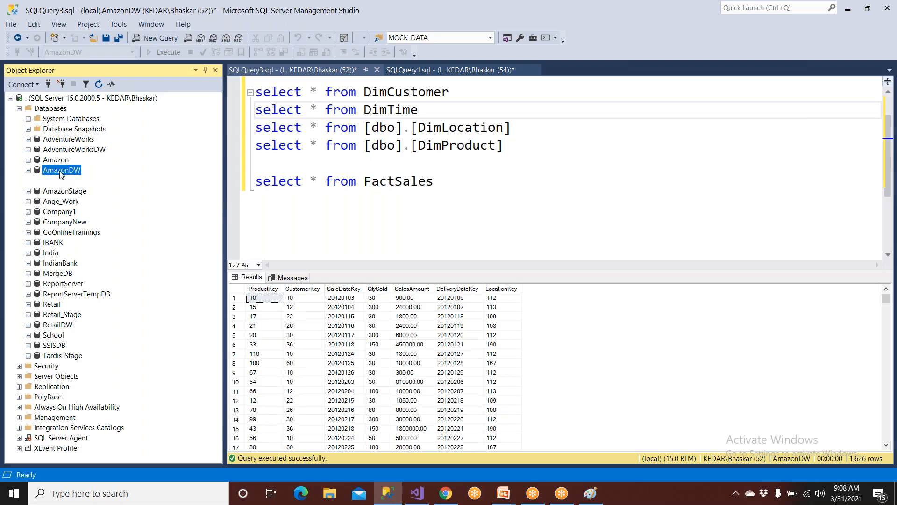
pyautogui.doubleClick(61, 190)
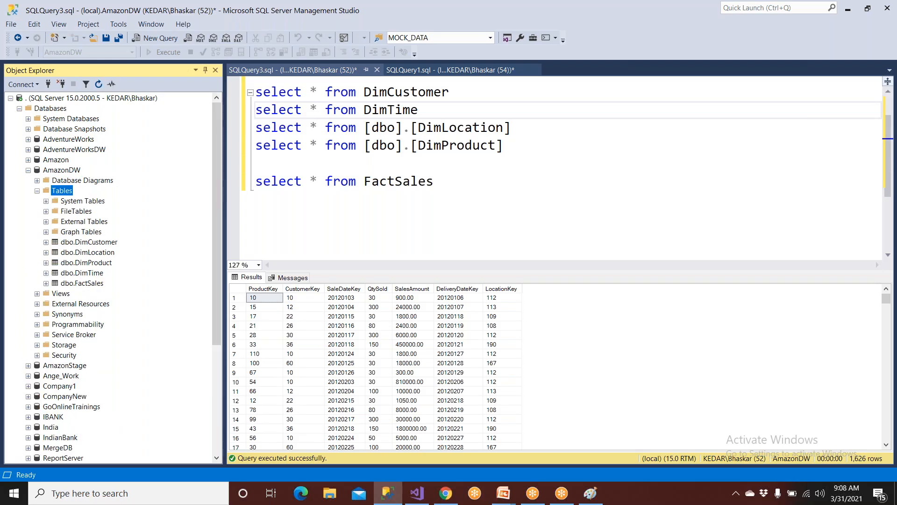
pyautogui.click(63, 181)
pyautogui.click(66, 185)
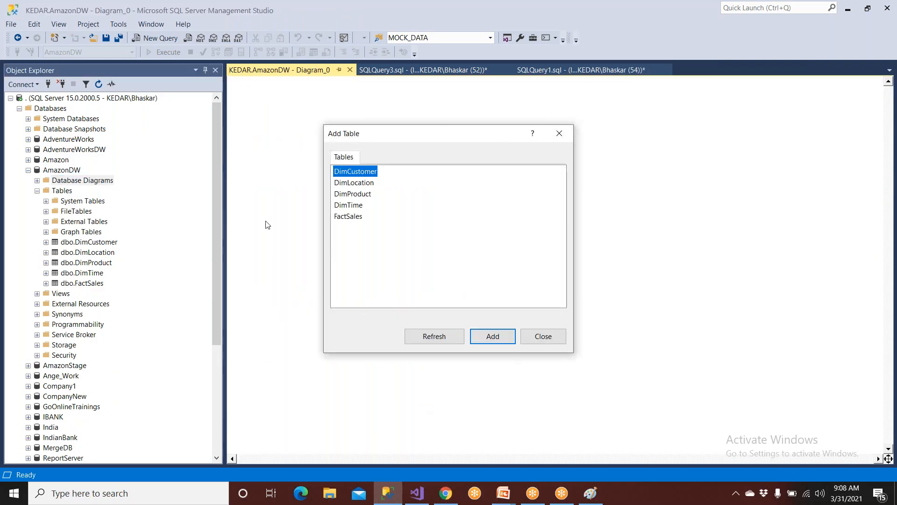
# - Add the DimCustomer, DimLocation, DimProduct and DimTime tables to the AmazonDW diagram, spacing them apart
pyautogui.click(492, 336)
pyautogui.click(546, 337)
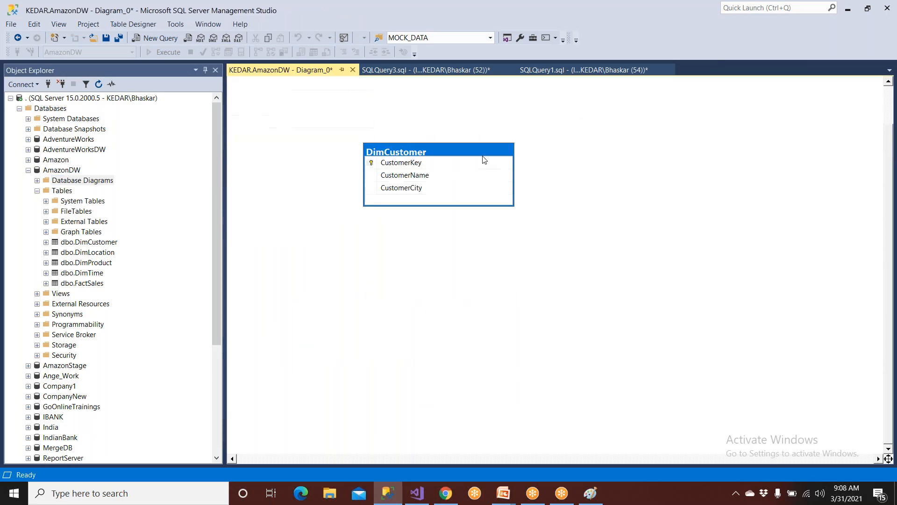
pyautogui.moveTo(87, 256); pyautogui.dragTo(407, 264)
pyautogui.moveTo(460, 272); pyautogui.dragTo(705, 187)
pyautogui.moveTo(103, 265); pyautogui.dragTo(271, 299)
pyautogui.moveTo(96, 275); pyautogui.dragTo(563, 342)
# - Add the FactSales table to the middle of the diagram and move DimTime further away from it
pyautogui.scroll(-2, 524, 336)
pyautogui.scroll(2, 541, 292)
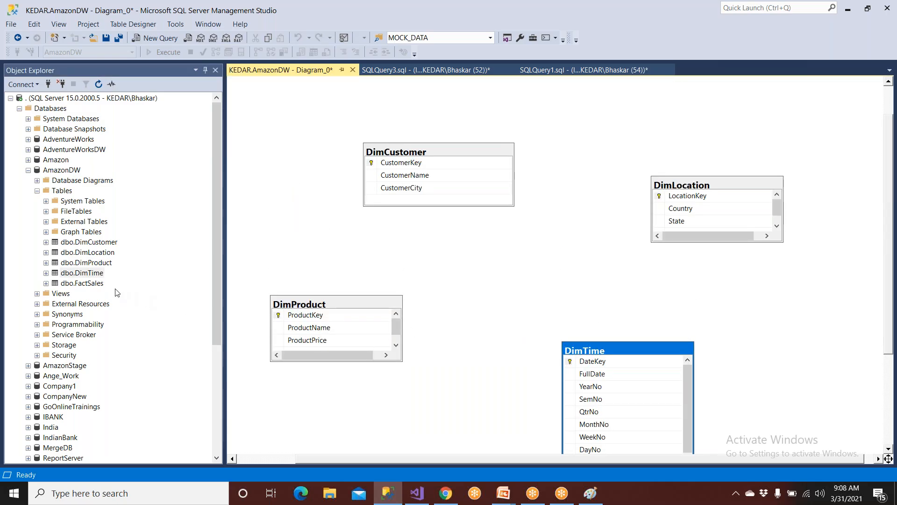
pyautogui.click(101, 283)
pyautogui.moveTo(98, 287); pyautogui.dragTo(427, 262)
pyautogui.moveTo(626, 349); pyautogui.dragTo(760, 386)
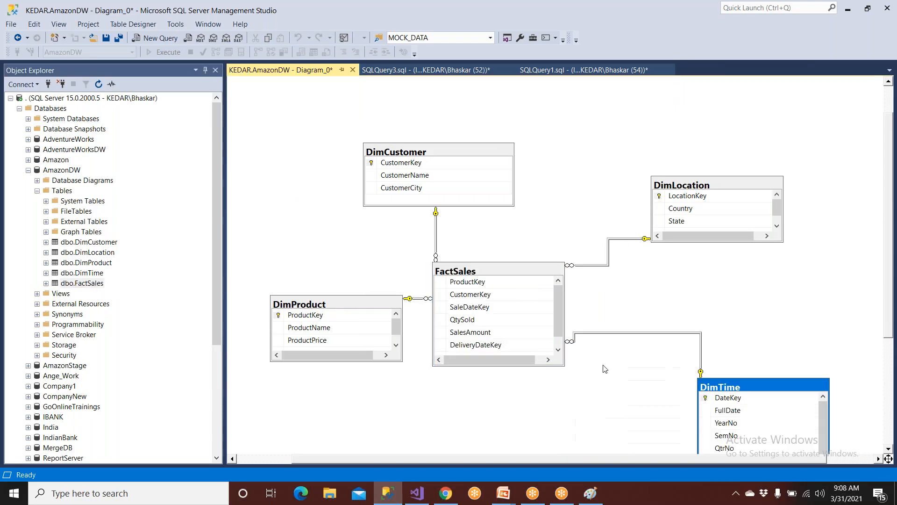
# - Enlarge DimProduct to show all its columns, and arrange DimProduct, DimCustomer and DimLocation around FactSales in a star layout
pyautogui.click(402, 363)
pyautogui.moveTo(399, 361); pyautogui.dragTo(426, 411)
pyautogui.moveTo(385, 303); pyautogui.dragTo(358, 373)
pyautogui.click(495, 381)
pyautogui.moveTo(456, 152); pyautogui.dragTo(357, 166)
pyautogui.moveTo(499, 267); pyautogui.dragTo(522, 223)
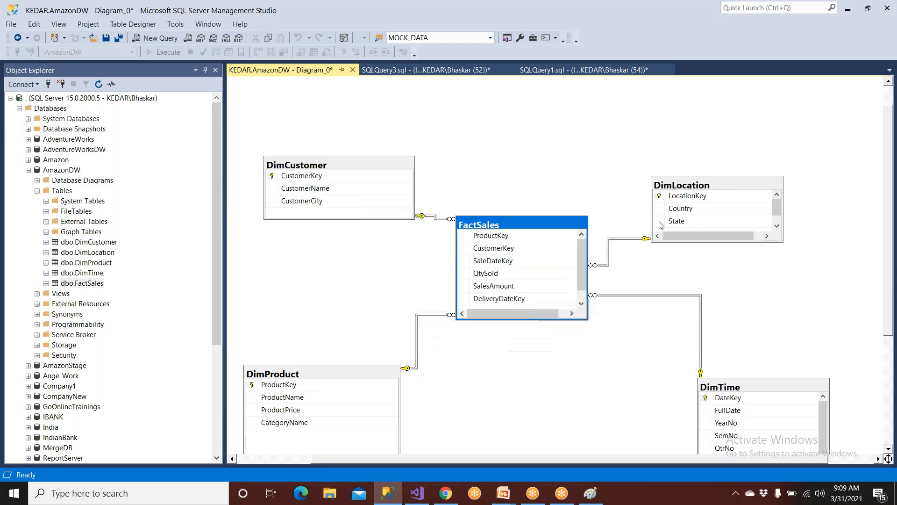
pyautogui.click(751, 187)
pyautogui.moveTo(729, 227); pyautogui.dragTo(738, 184)
pyautogui.click(775, 276)
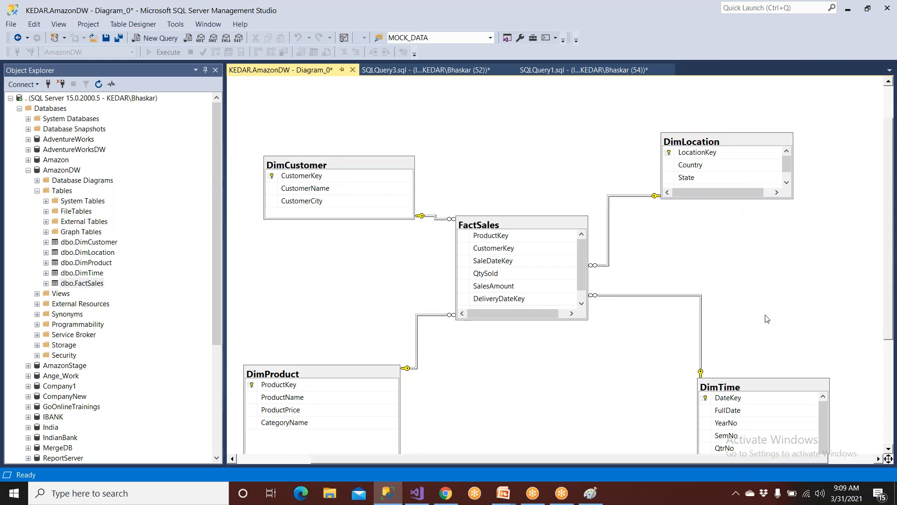
# - Examine the relationships between FactSales and its dimension tables, and enlarge FactSales to show all its columns
pyautogui.scroll(-2, 766, 324)
pyautogui.moveTo(731, 305); pyautogui.dragTo(507, 177)
pyautogui.click(394, 122)
pyautogui.click(489, 143)
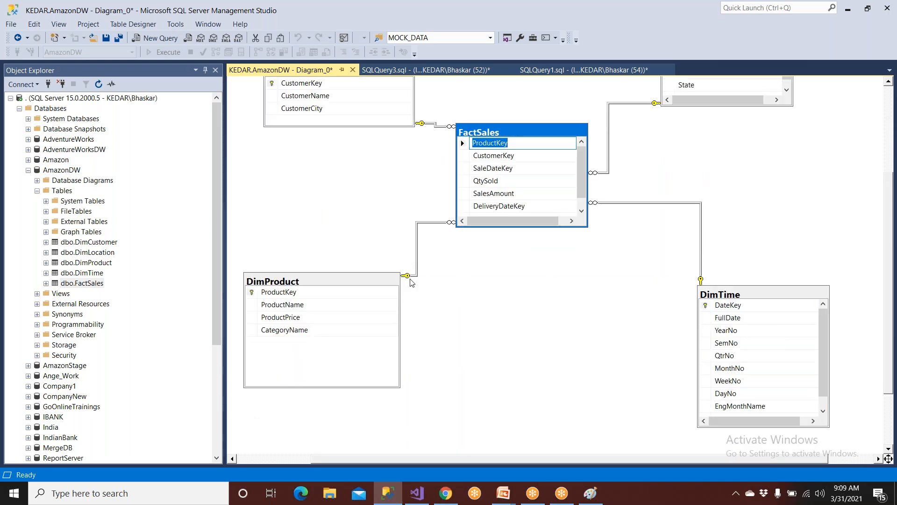
pyautogui.click(450, 231)
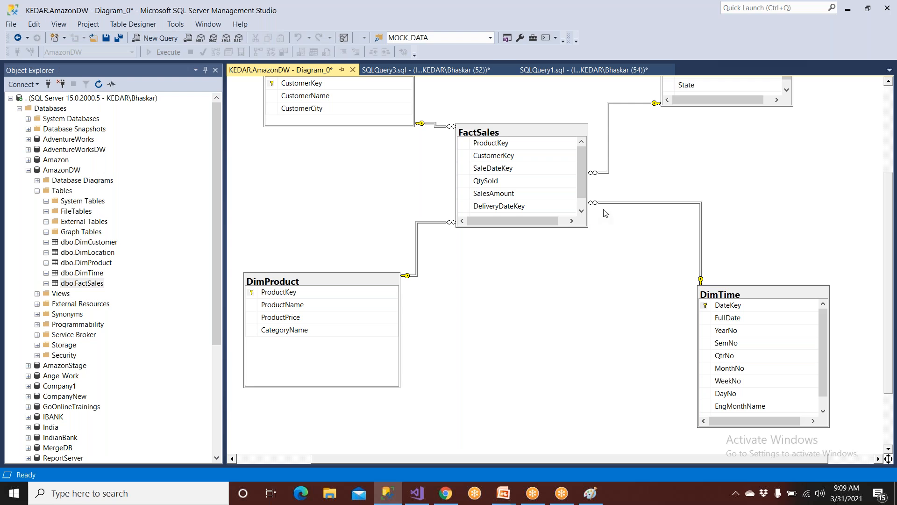
pyautogui.scroll(3, 652, 180)
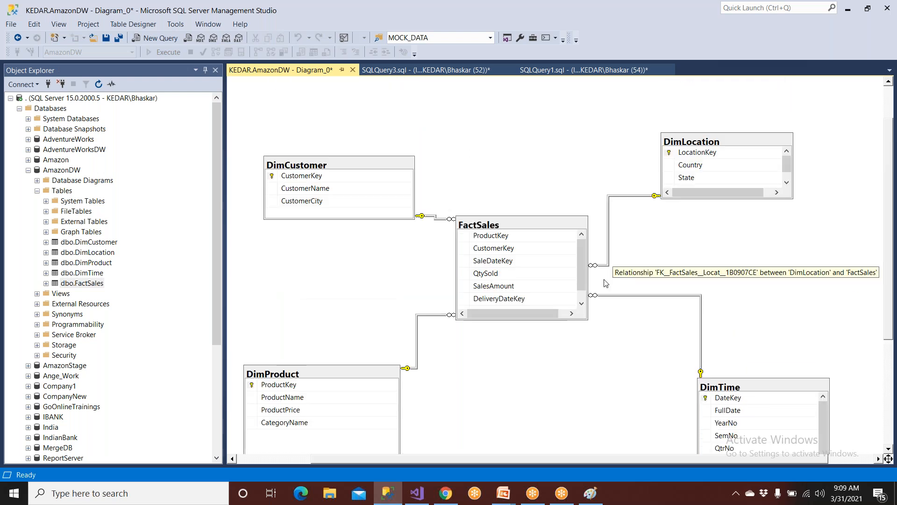
pyautogui.moveTo(588, 323)
pyautogui.mouseDown()
pyautogui.moveTo(599, 355)
pyautogui.moveTo(589, 330)
pyautogui.mouseUp()
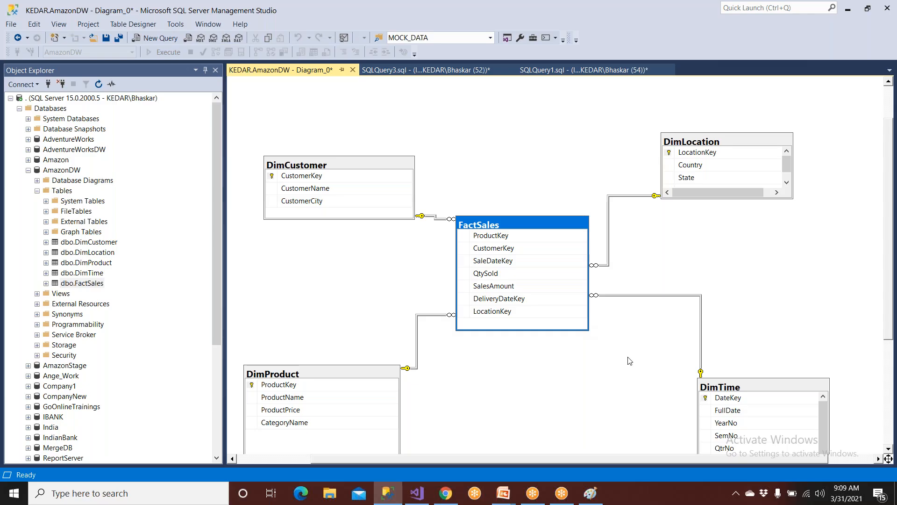
pyautogui.click(628, 361)
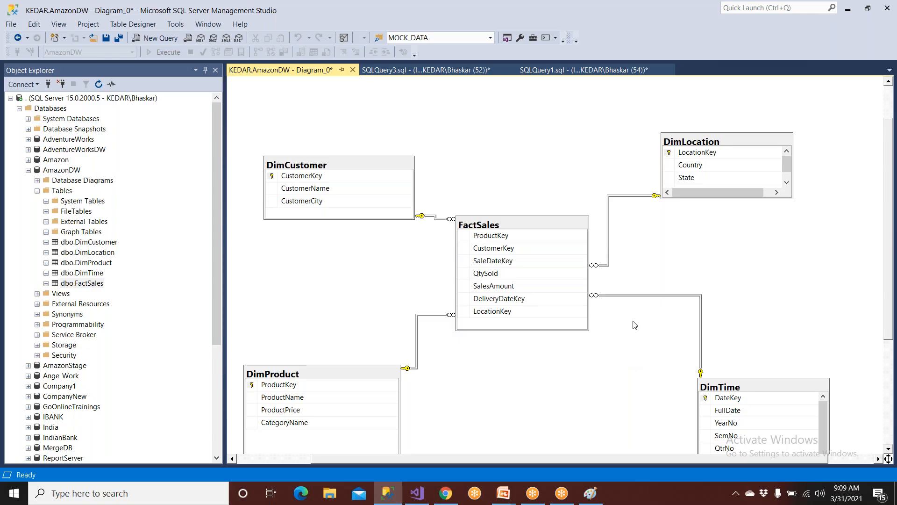
# - Compare the CustomerKey column in DimCustomer and FactSales, and close the diagram without saving it
pyautogui.click(322, 180)
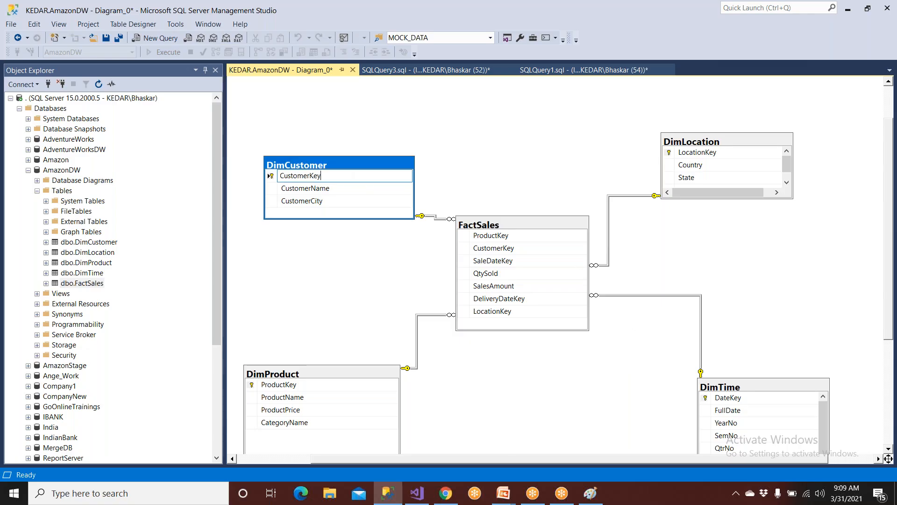
pyautogui.click(493, 248)
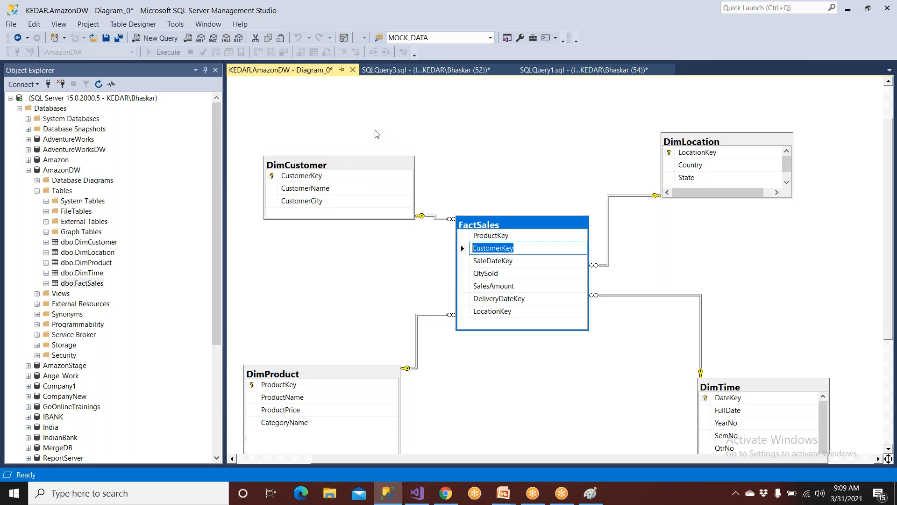
pyautogui.click(352, 69)
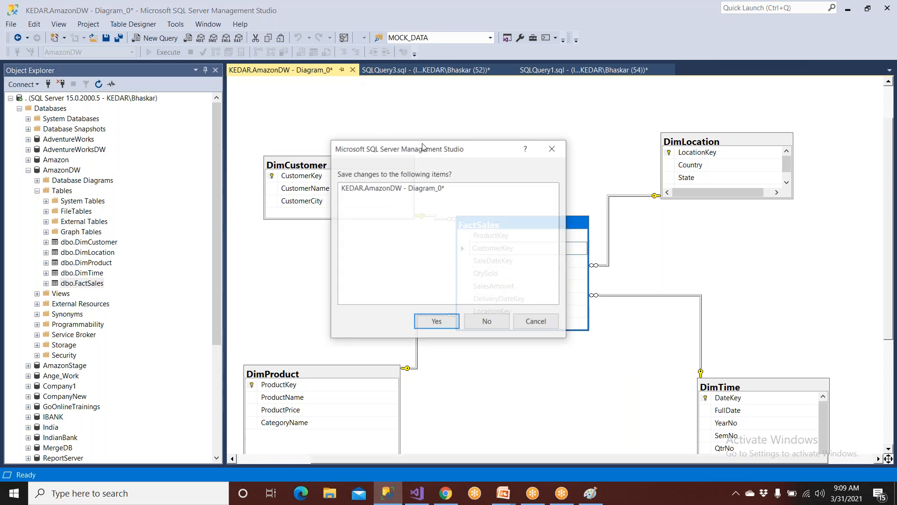
pyautogui.click(487, 322)
# - Collapse AmazonDW, expand the AdventureWorksDW database's tables, and open a new query for AdventureWorksDW
pyautogui.scroll(1, 267, 232)
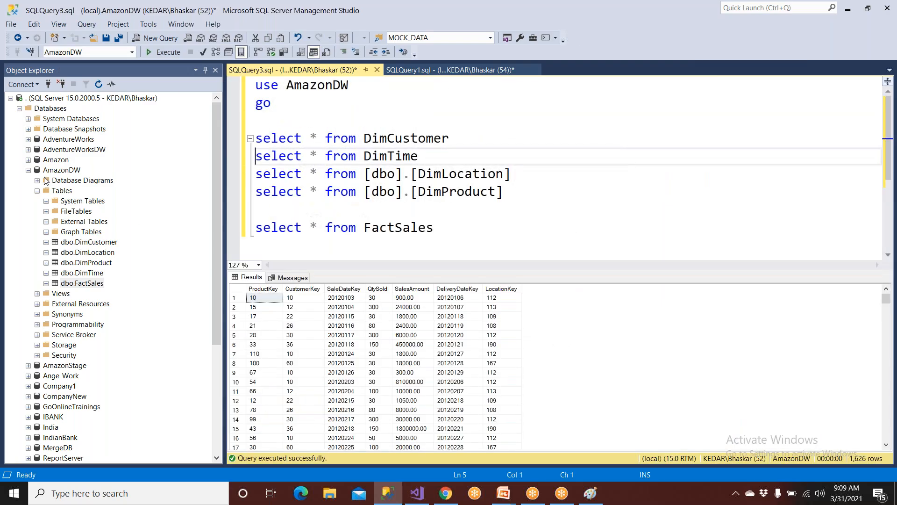
pyautogui.click(28, 170)
pyautogui.doubleClick(74, 149)
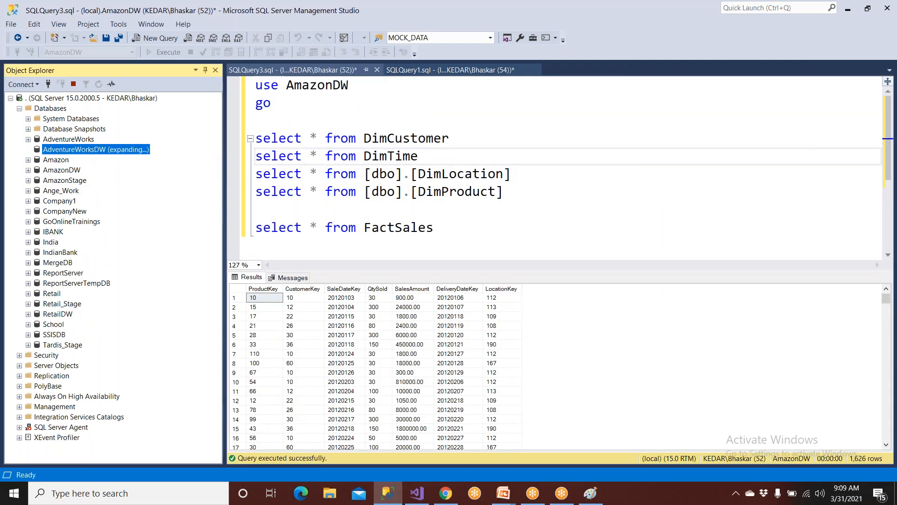
pyautogui.doubleClick(62, 170)
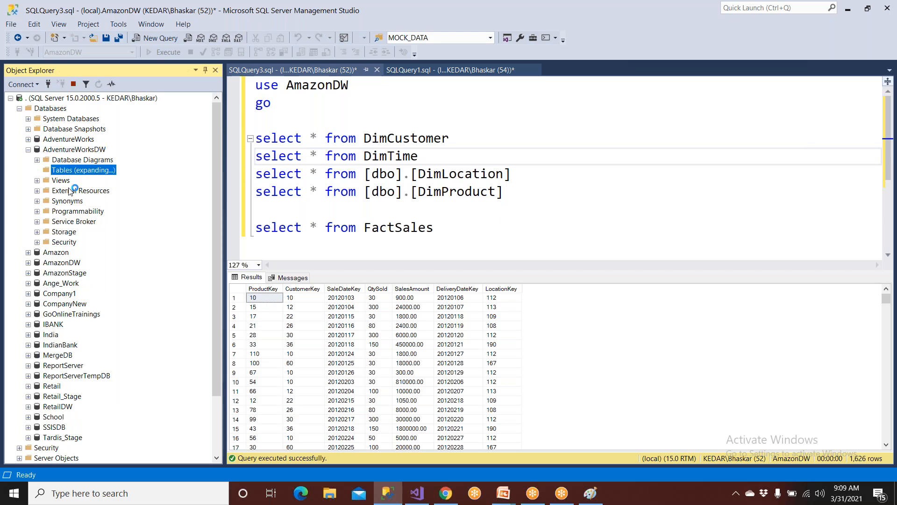
pyautogui.scroll(-3, 85, 281)
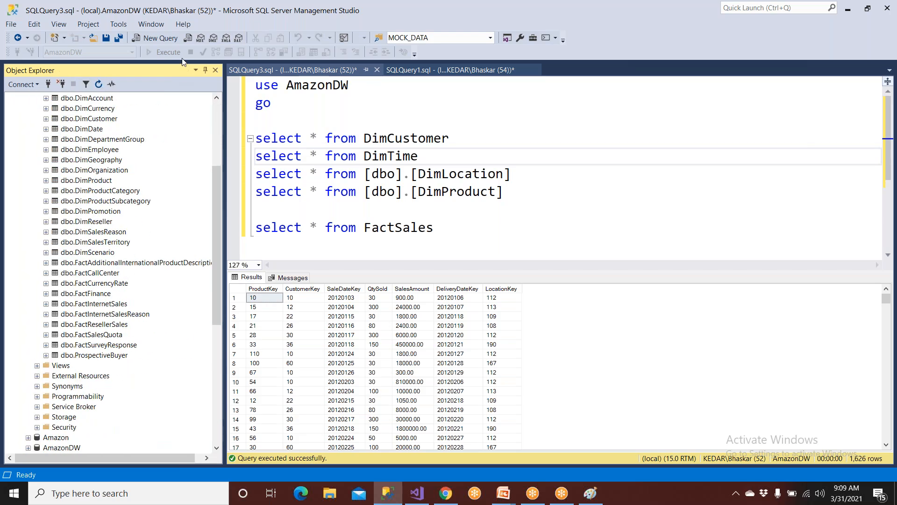
pyautogui.click(167, 42)
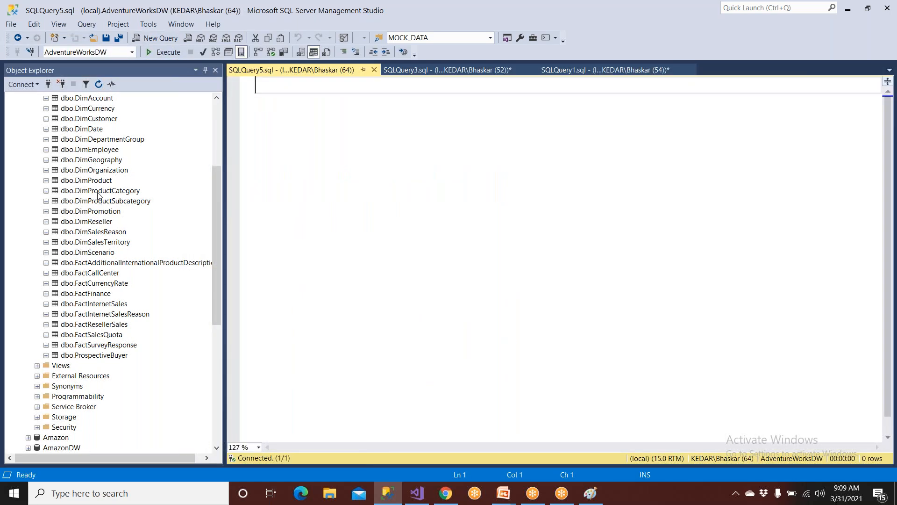
# - Review the dimension and fact tables of the AdventureWorksDW database
pyautogui.click(103, 162)
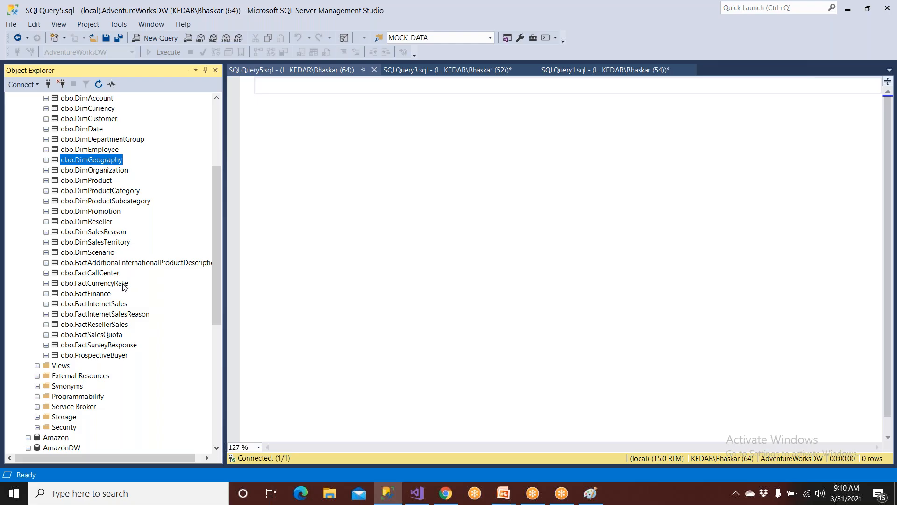
pyautogui.click(117, 302)
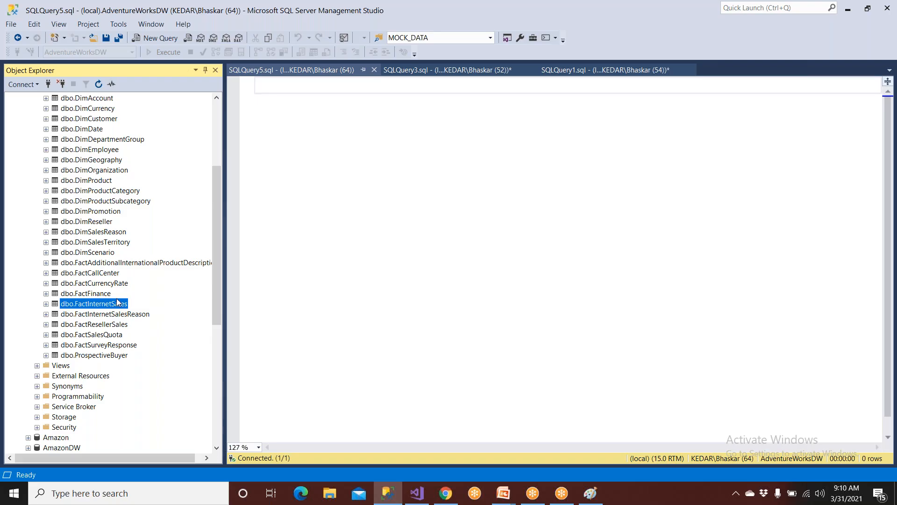
pyautogui.scroll(5, 87, 244)
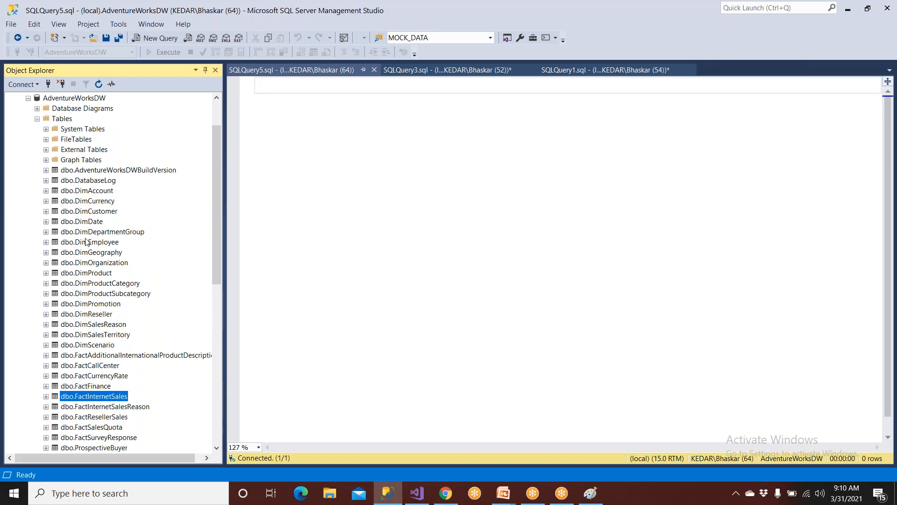
pyautogui.click(95, 314)
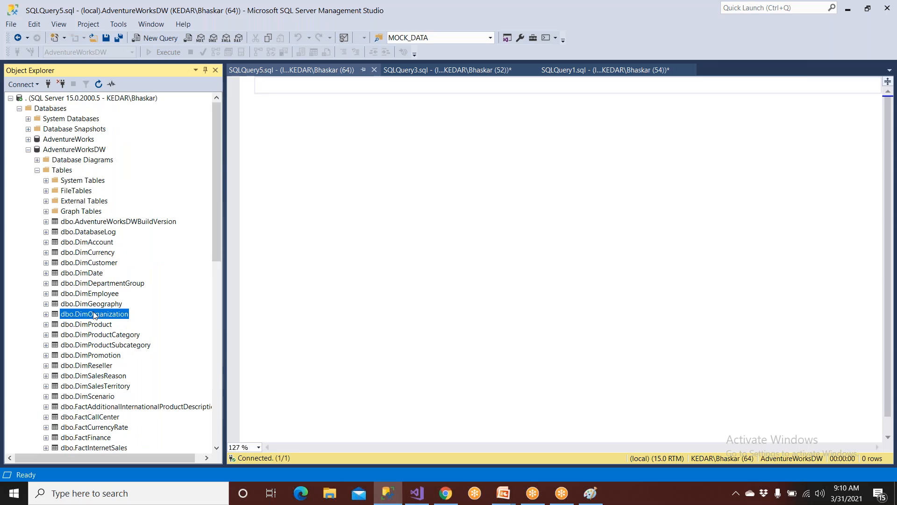
pyautogui.scroll(-6, 95, 315)
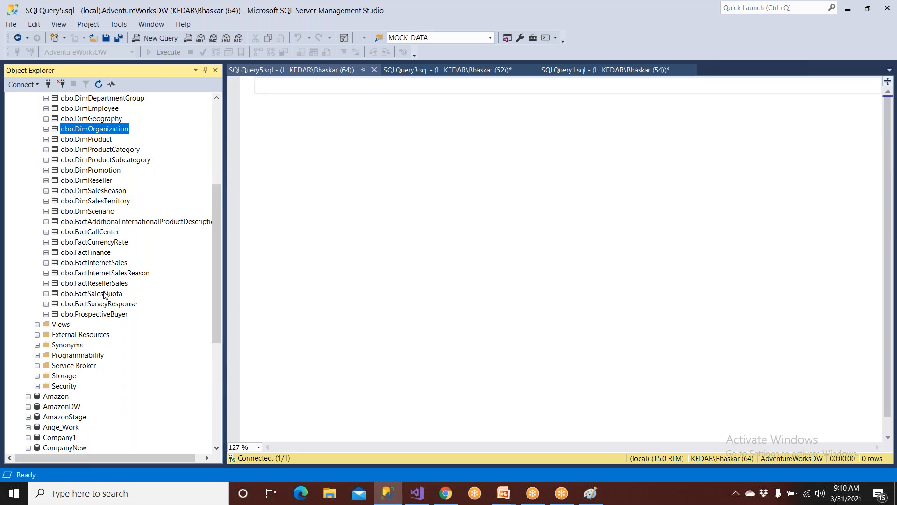
# - Compare the FactInternetSales and FactResellerSales entries among the AdventureWorksDW fact tables
pyautogui.click(111, 263)
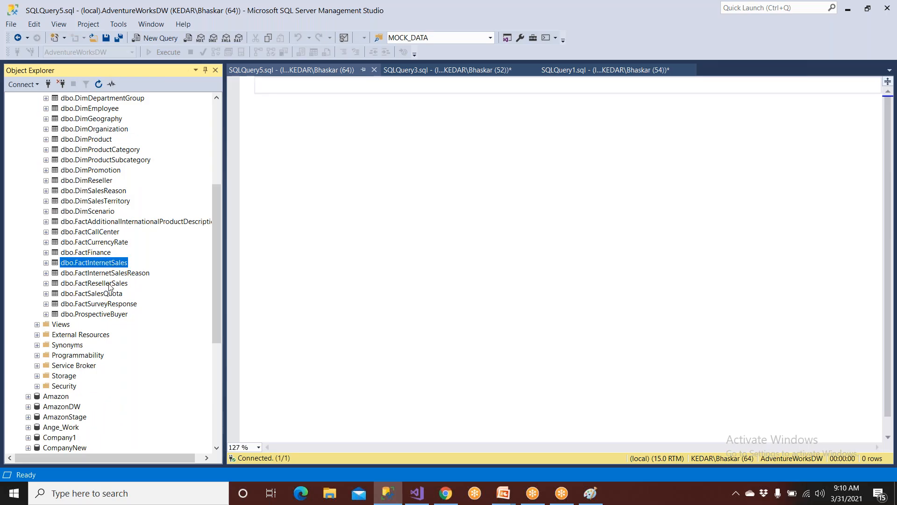
pyautogui.click(109, 285)
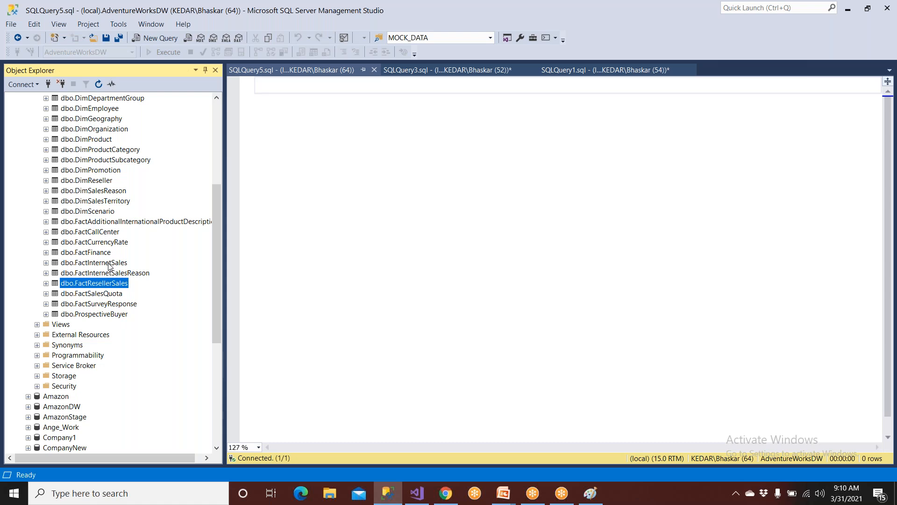
pyautogui.click(109, 263)
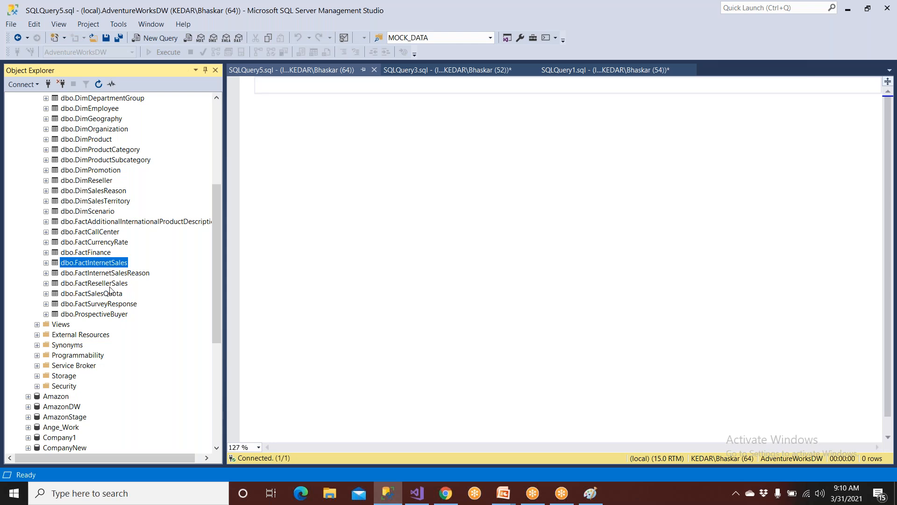
pyautogui.click(112, 292)
pyautogui.click(112, 265)
pyautogui.click(111, 285)
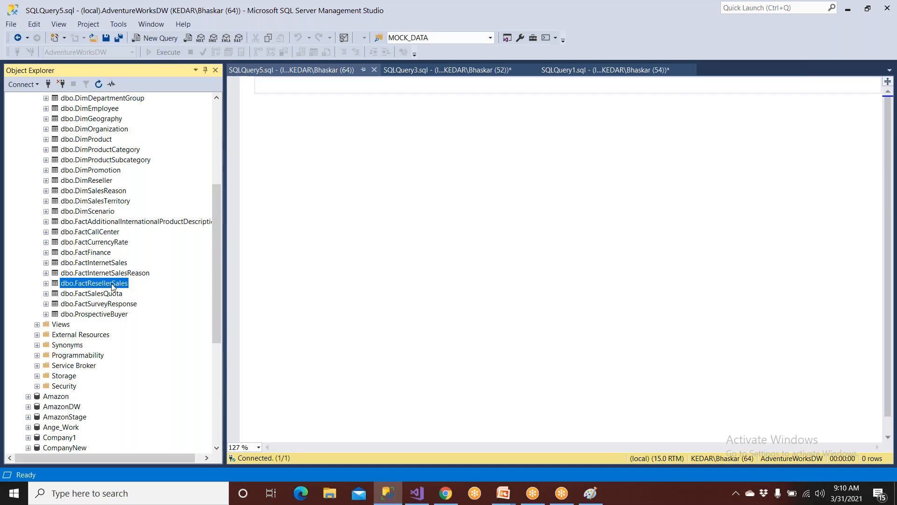
pyautogui.click(120, 264)
pyautogui.click(124, 284)
pyautogui.click(122, 265)
pyautogui.click(123, 285)
# - Review the dimension tables alongside FactInternetSales, including DimSalesReason, DimGeography and DimProduct
pyautogui.click(105, 112)
pyautogui.click(104, 147)
pyautogui.click(106, 192)
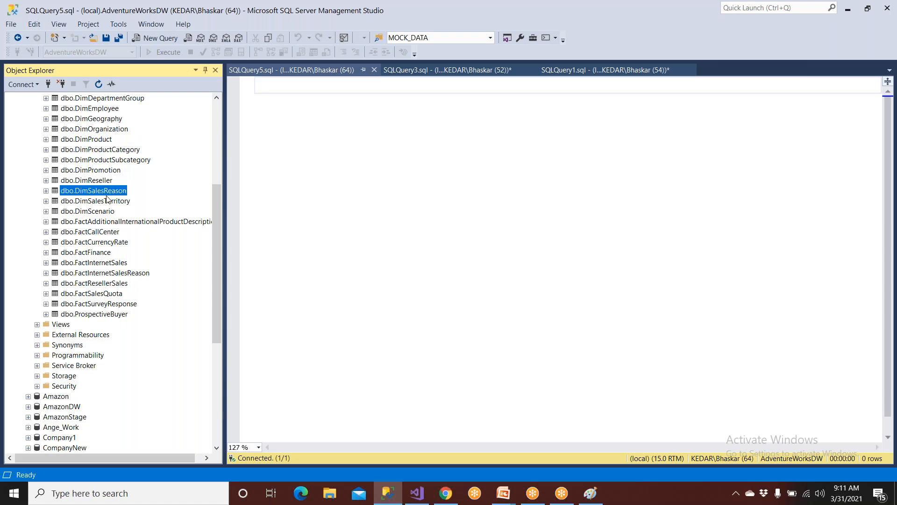
pyautogui.click(95, 263)
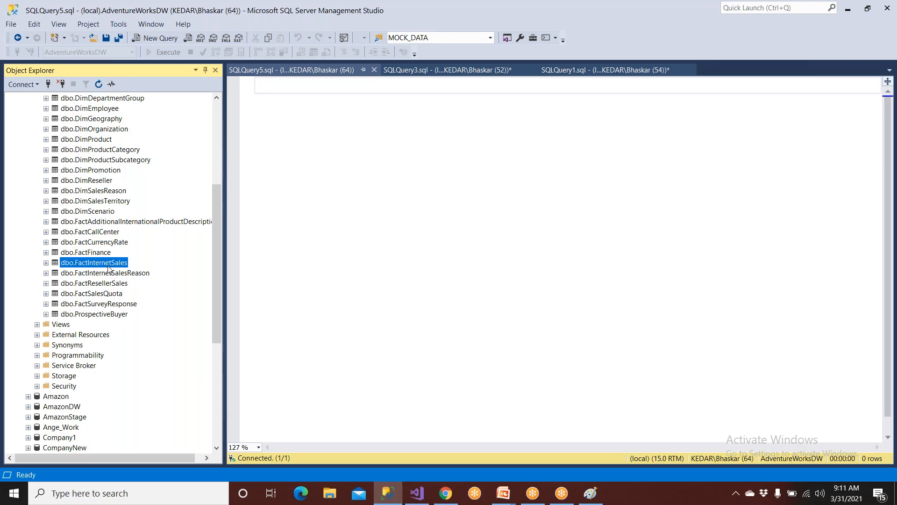
pyautogui.click(111, 121)
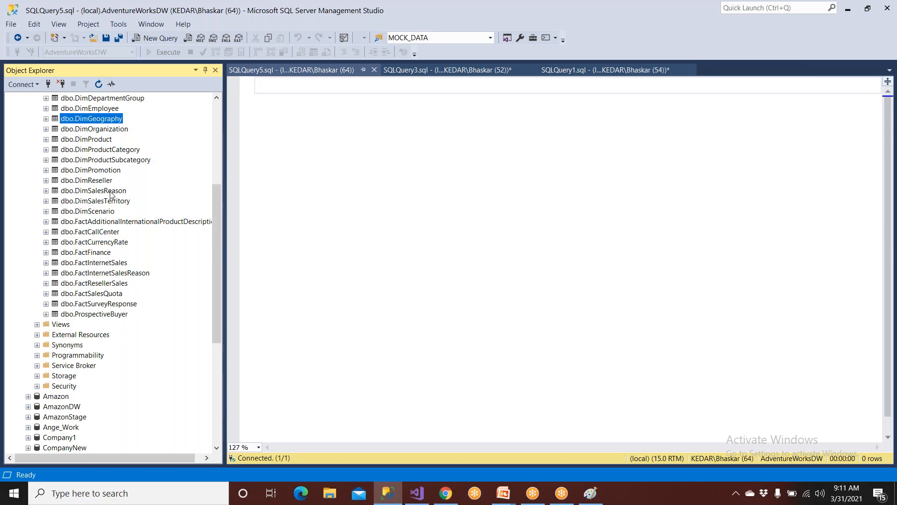
pyautogui.click(107, 141)
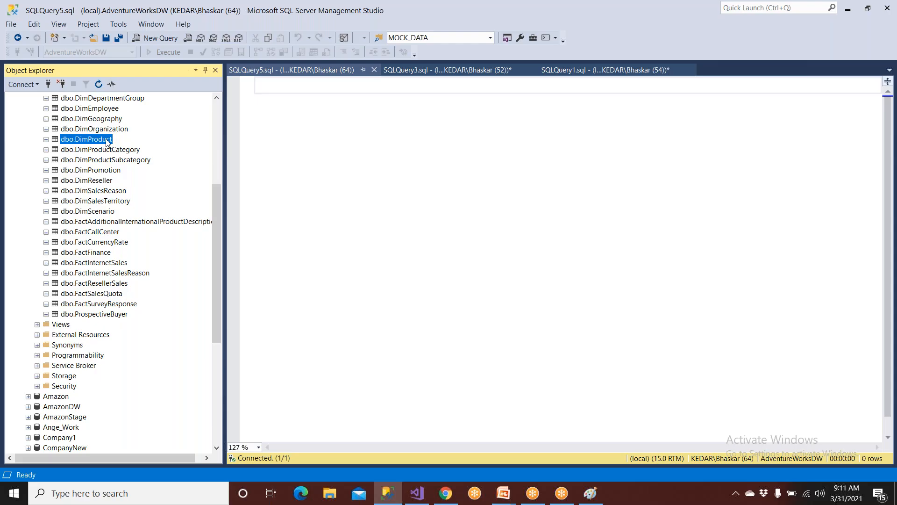
# - Try to expand the database diagrams of AdventureWorksDW and dismiss the resulting message
pyautogui.scroll(6, 107, 142)
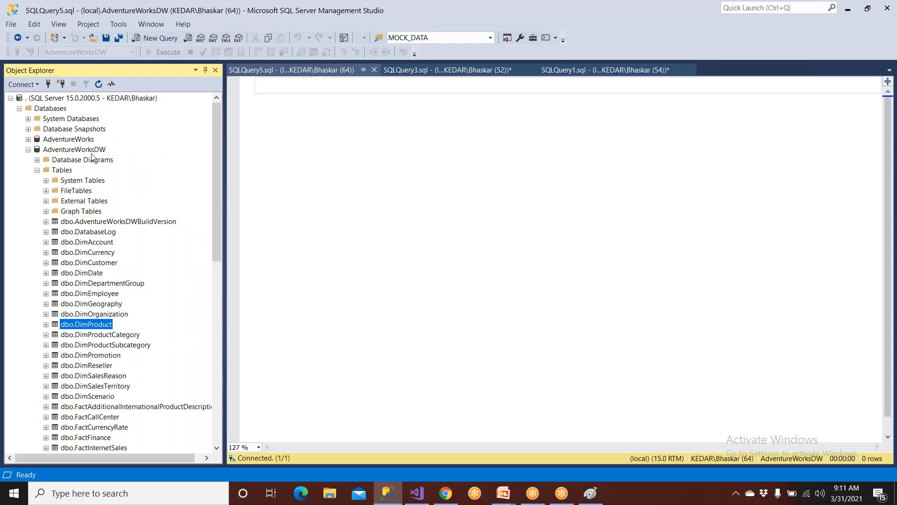
pyautogui.click(92, 159)
pyautogui.click(37, 159)
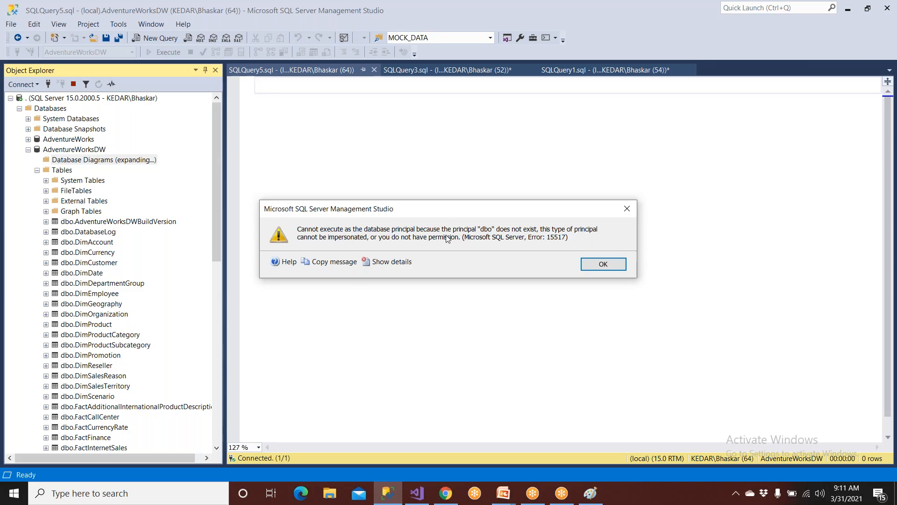
pyautogui.click(601, 267)
# - Copy the ALTER AUTHORIZATION statement from the Stack Overflow answer in Chrome and paste it into the empty query in SQL Server Management Studio
pyautogui.click(445, 493)
pyautogui.rightClick(235, 163)
pyautogui.click(240, 172)
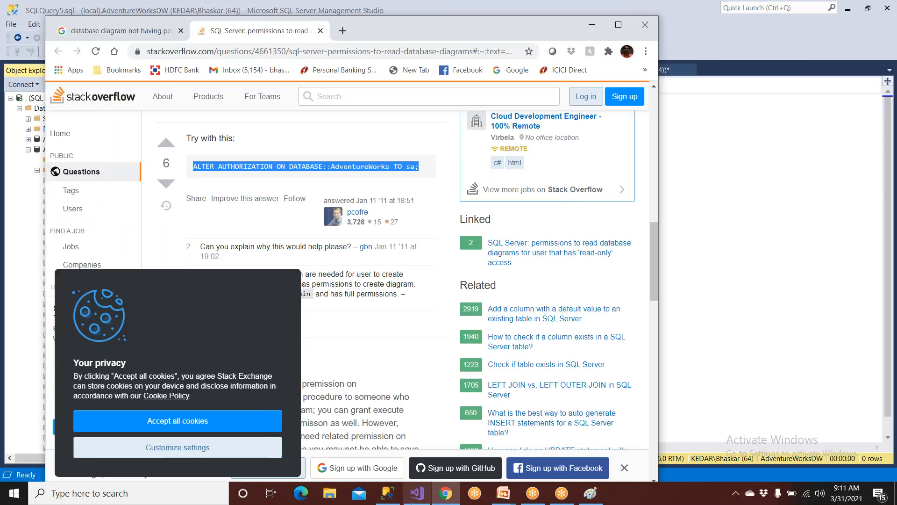
pyautogui.click(388, 493)
pyautogui.click(261, 150)
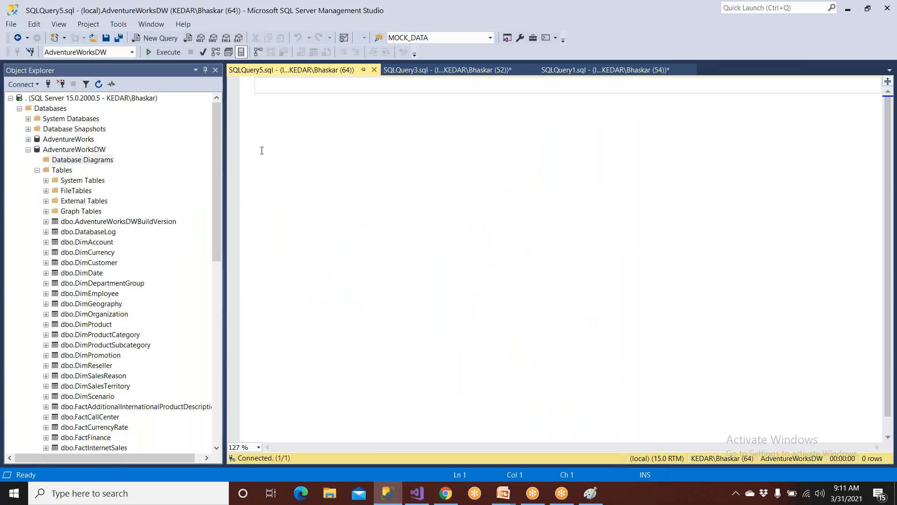
pyautogui.hotkey('ctrl', 'v')
# - Replace the AdventureWorks database name in the ALTER AUTHORIZATION statement with [AdventureWorksDW]
pyautogui.moveTo(511, 87); pyautogui.dragTo(619, 93)
pyautogui.press('Delete')
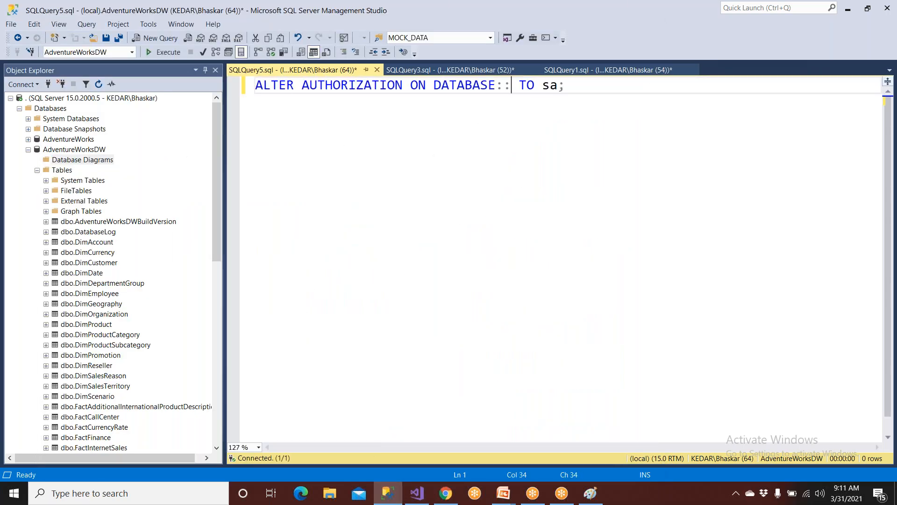
pyautogui.moveTo(102, 160); pyautogui.dragTo(515, 114)
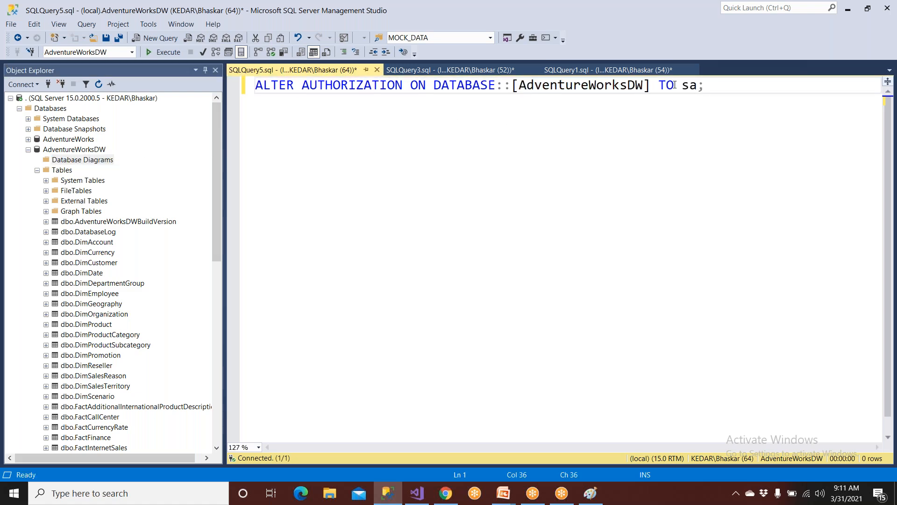
# - Replace the sa owner in the statement with the personal Windows login taken from the server's security logins
pyautogui.moveTo(683, 86); pyautogui.dragTo(696, 89)
pyautogui.press('Delete')
pyautogui.click(28, 149)
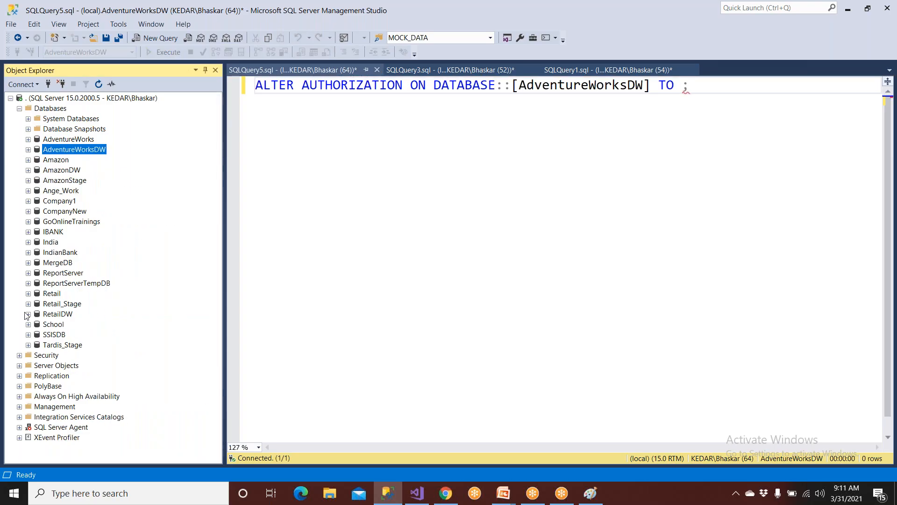
pyautogui.click(40, 356)
pyautogui.click(19, 108)
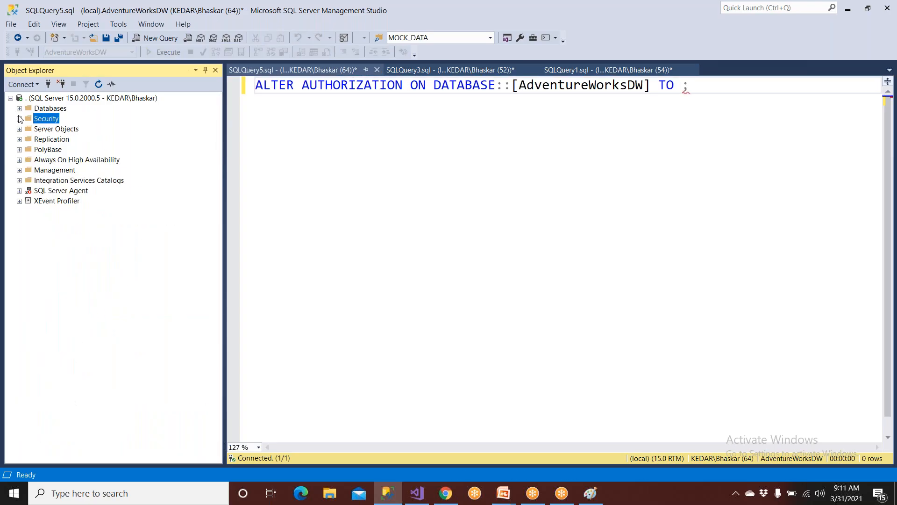
pyautogui.click(19, 119)
pyautogui.click(28, 128)
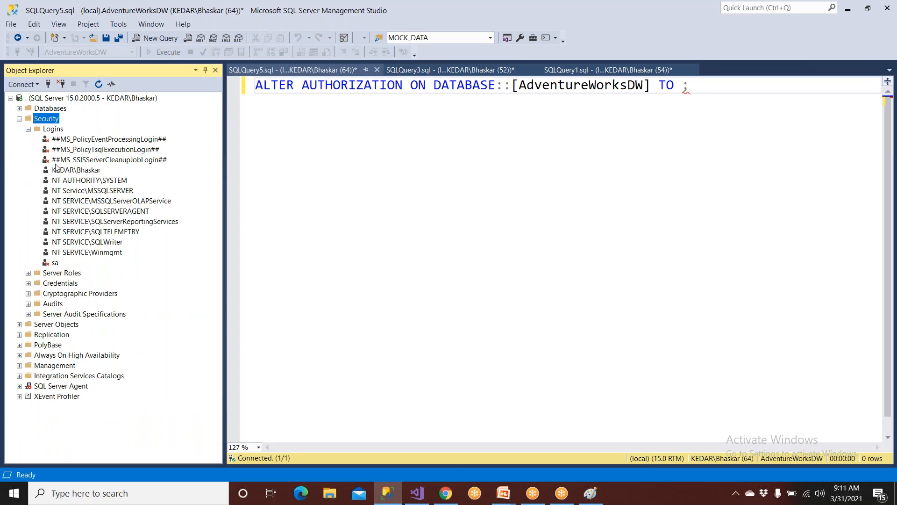
pyautogui.click(74, 173)
pyautogui.moveTo(90, 174); pyautogui.dragTo(680, 106)
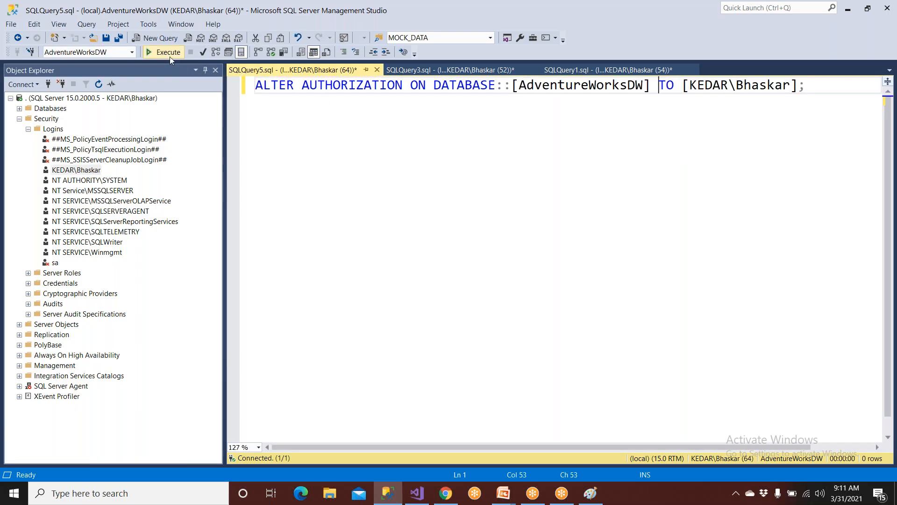
# - Execute the ALTER AUTHORIZATION statement and close its query without saving
pyautogui.click(164, 52)
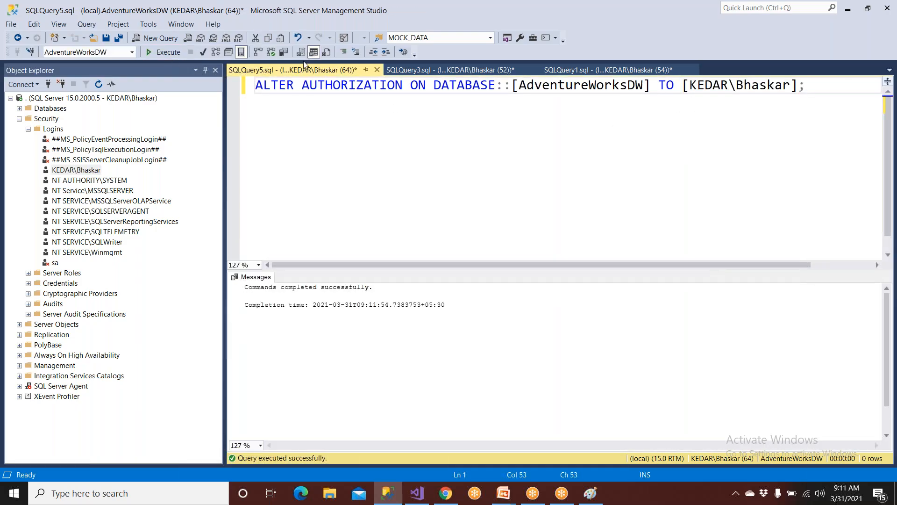
pyautogui.click(377, 70)
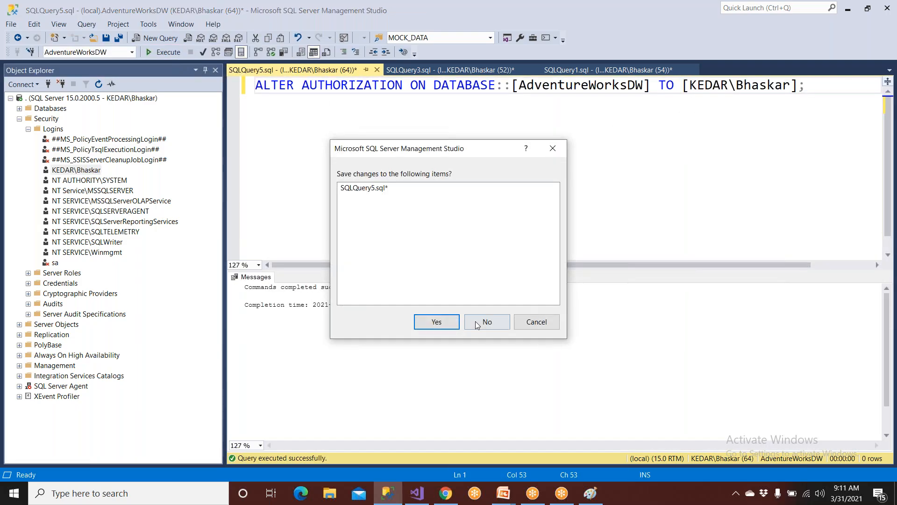
pyautogui.click(475, 321)
# - Create a new database diagram in the AdventureWorksDW database
pyautogui.click(19, 118)
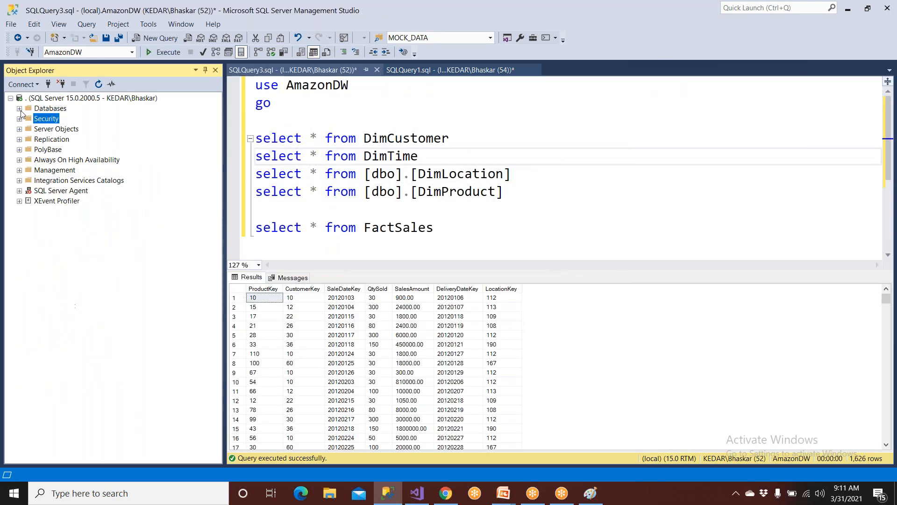
pyautogui.click(19, 108)
pyautogui.doubleClick(59, 149)
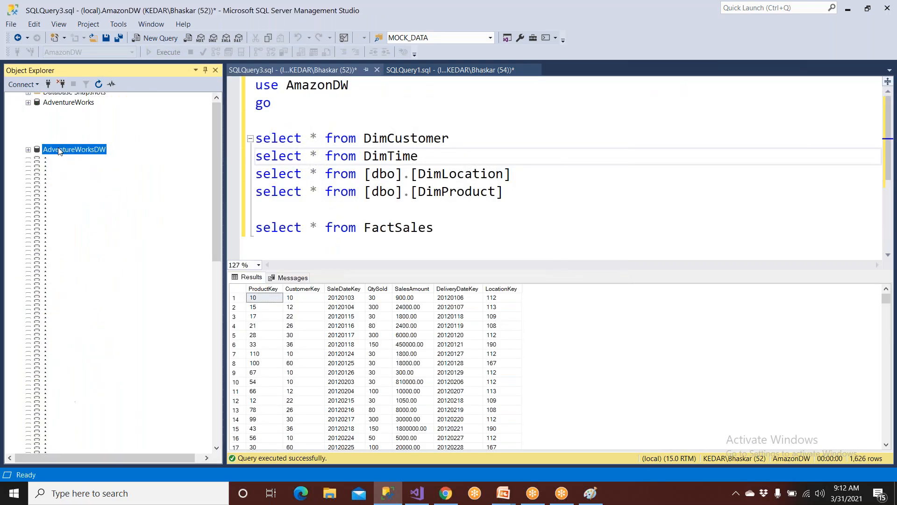
pyautogui.click(70, 130)
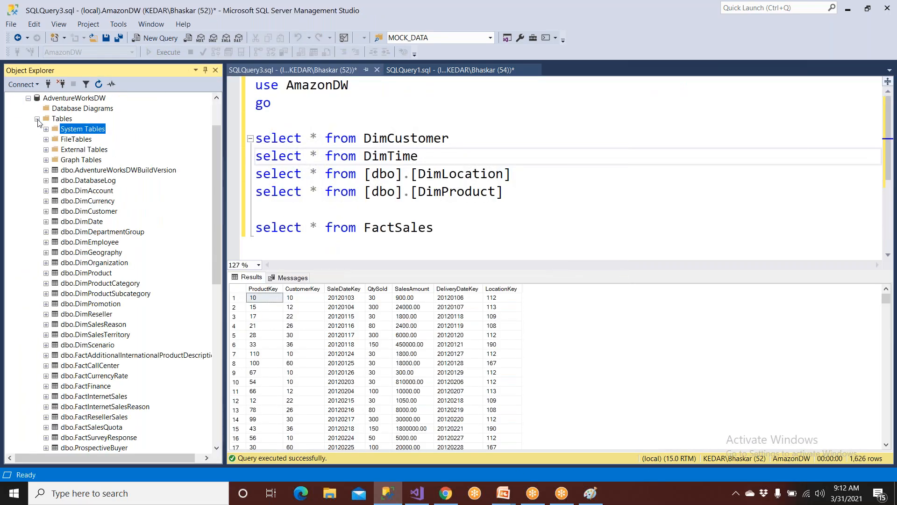
pyautogui.click(37, 119)
pyautogui.click(64, 111)
pyautogui.rightClick(65, 113)
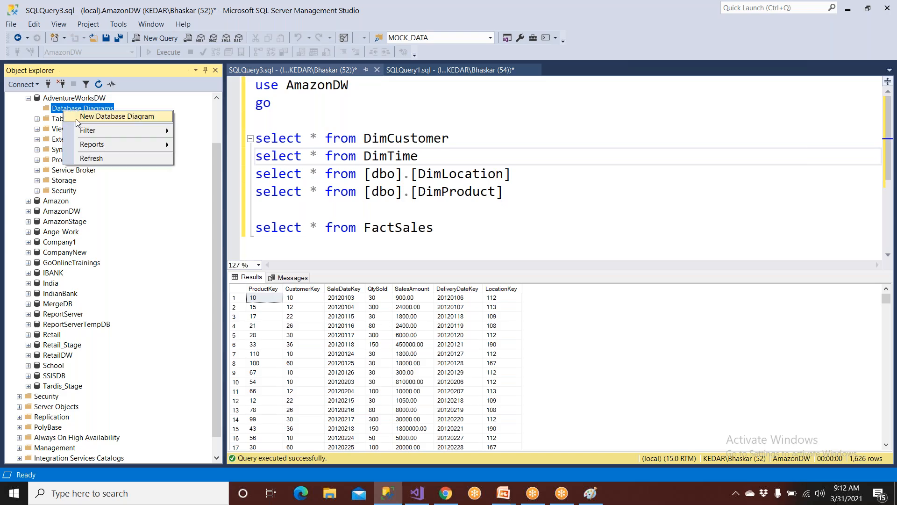
pyautogui.click(79, 117)
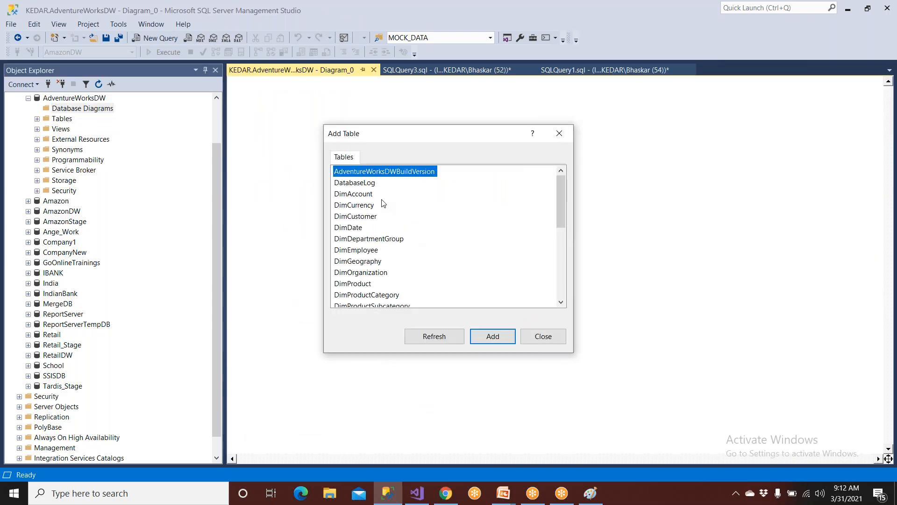
# - Add the DimProduct and DimGeography tables to the new diagram
pyautogui.scroll(-6, 389, 239)
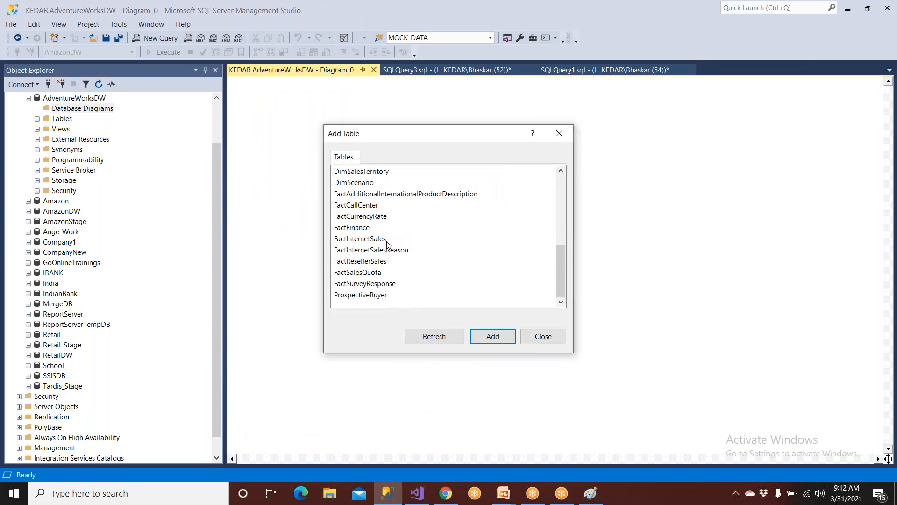
pyautogui.scroll(3, 387, 243)
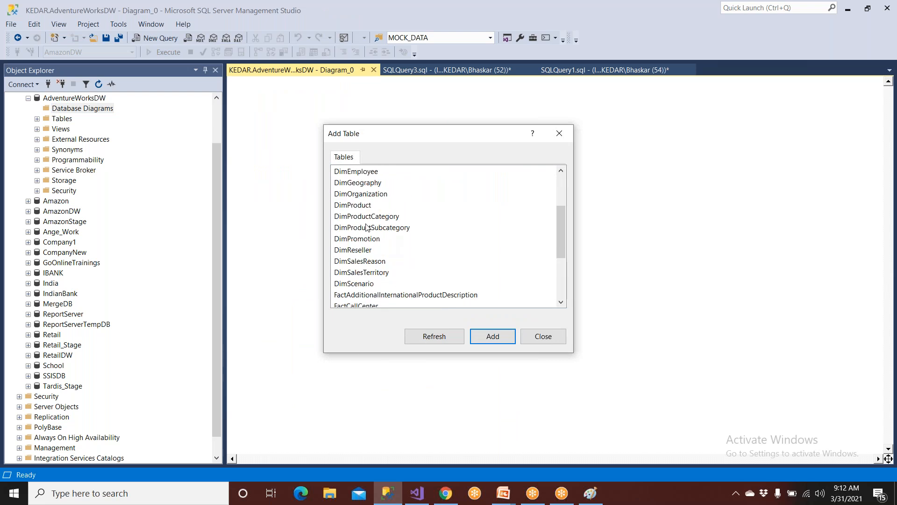
pyautogui.click(354, 206)
pyautogui.click(478, 338)
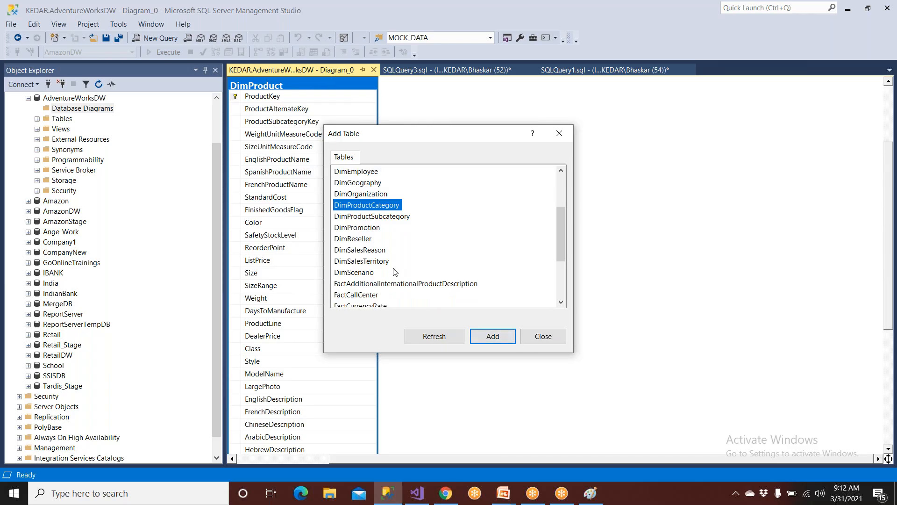
pyautogui.scroll(2, 380, 265)
pyautogui.click(373, 251)
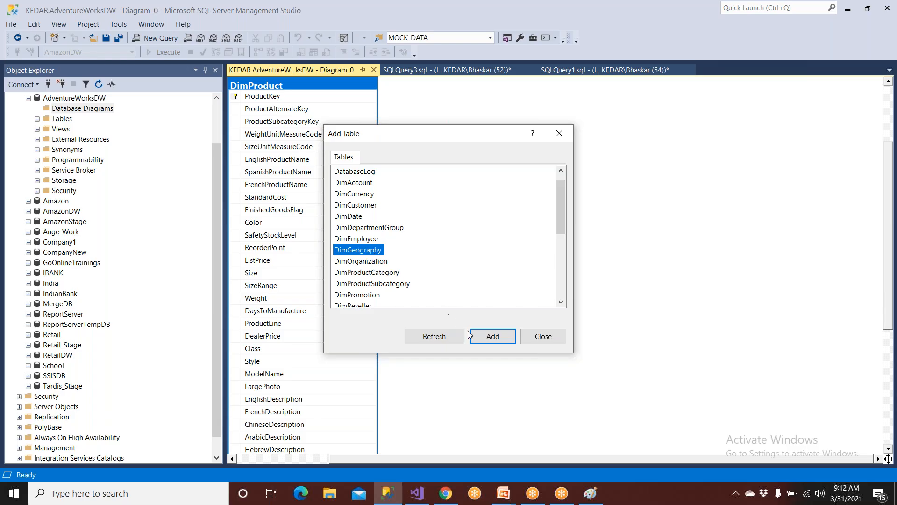
pyautogui.click(487, 335)
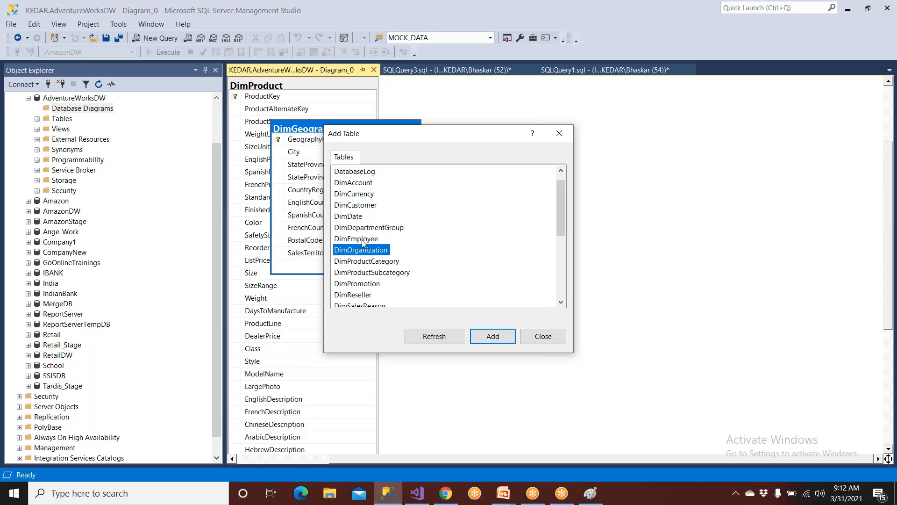
# - Add the DimEmployee, DimCustomer and DimCurrency tables to the diagram
pyautogui.click(362, 241)
pyautogui.click(480, 336)
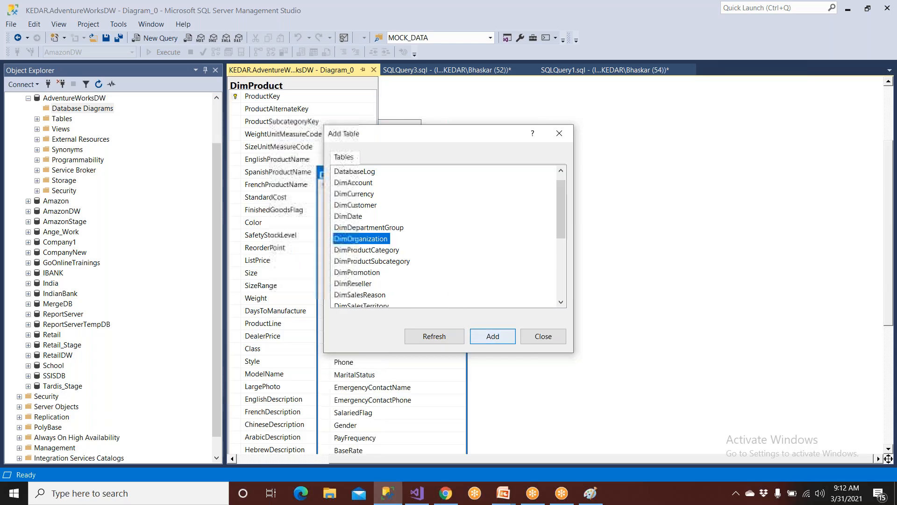
pyautogui.click(370, 207)
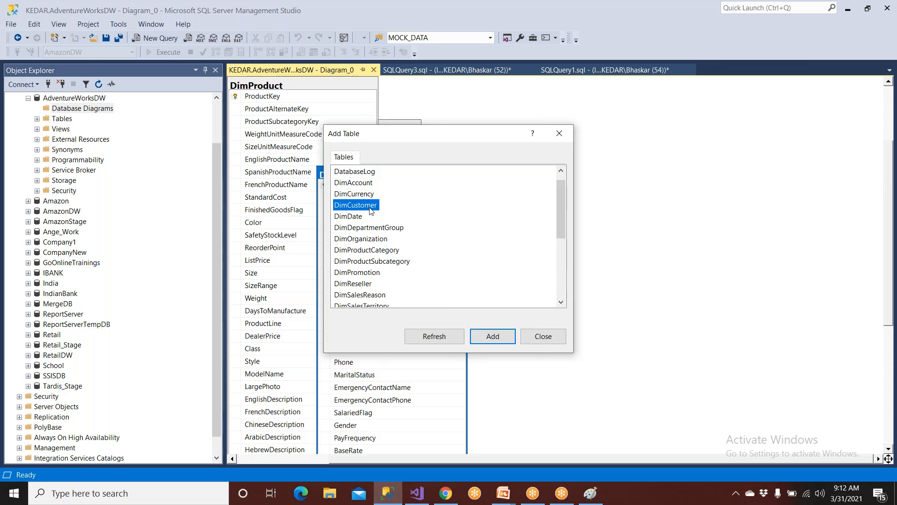
pyautogui.click(494, 332)
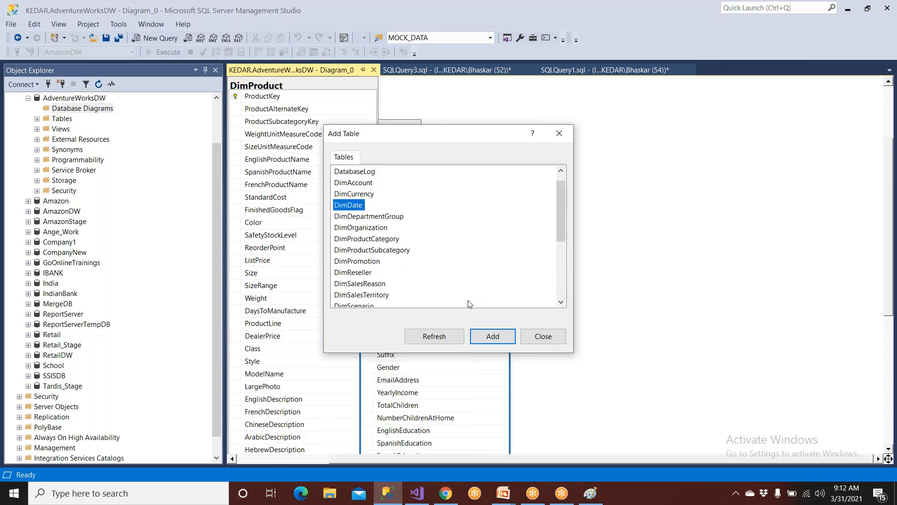
pyautogui.click(354, 194)
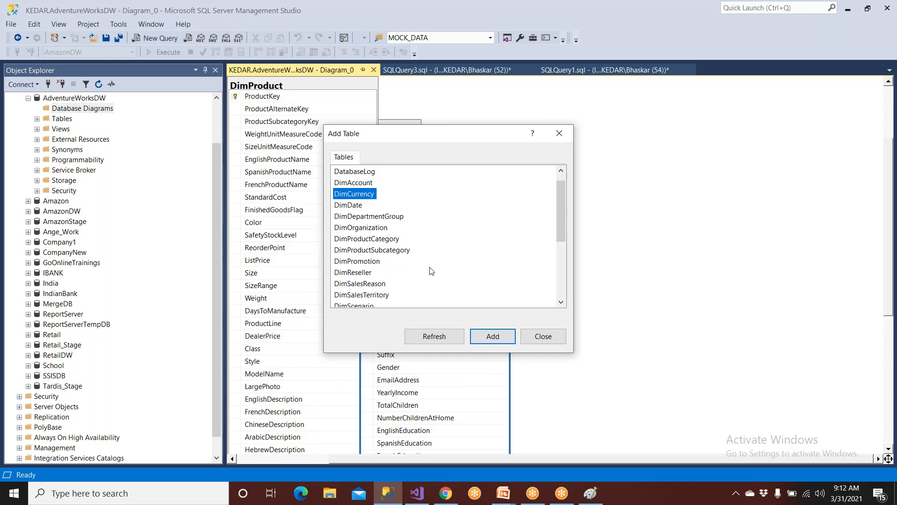
pyautogui.click(492, 330)
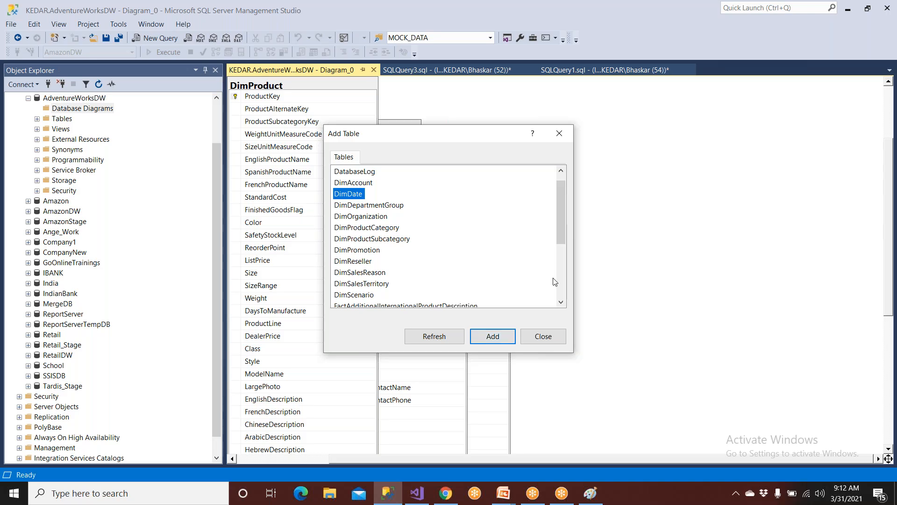
# - Add the FactInternetSales table to the diagram and finish adding tables
pyautogui.click(561, 302)
pyautogui.click(562, 300)
pyautogui.click(562, 300)
pyautogui.click(562, 300)
pyautogui.click(562, 300)
pyautogui.click(561, 300)
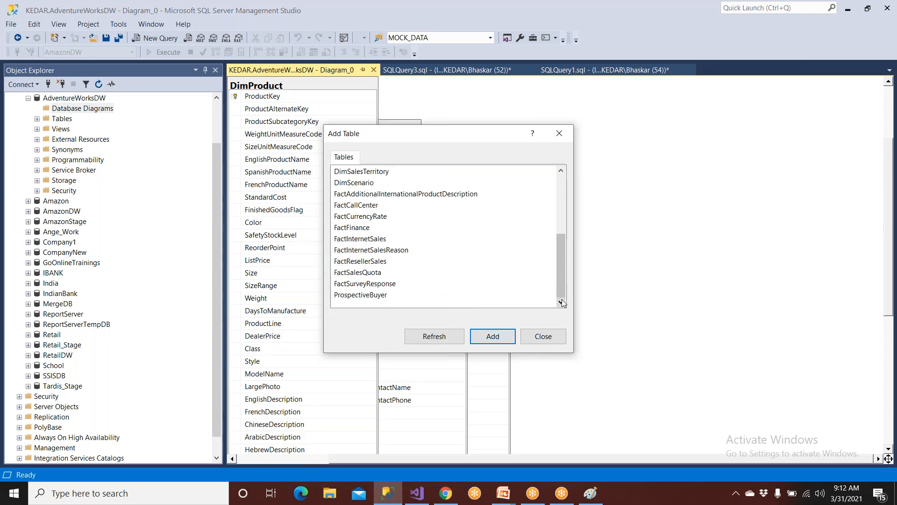
pyautogui.click(350, 241)
pyautogui.click(364, 254)
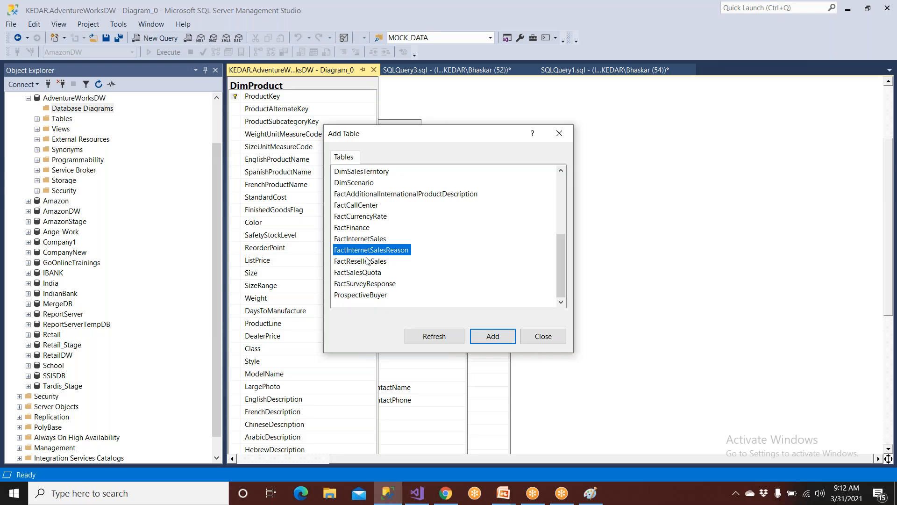
pyautogui.click(368, 261)
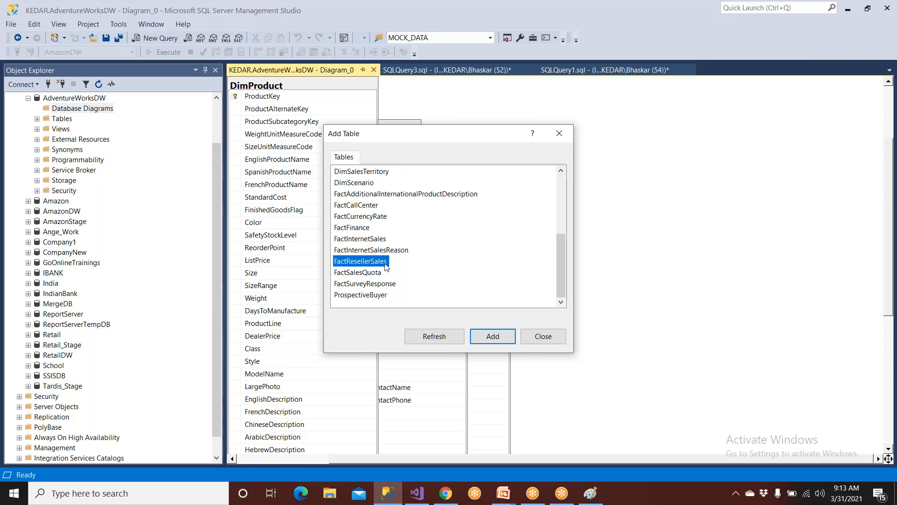
pyautogui.click(365, 240)
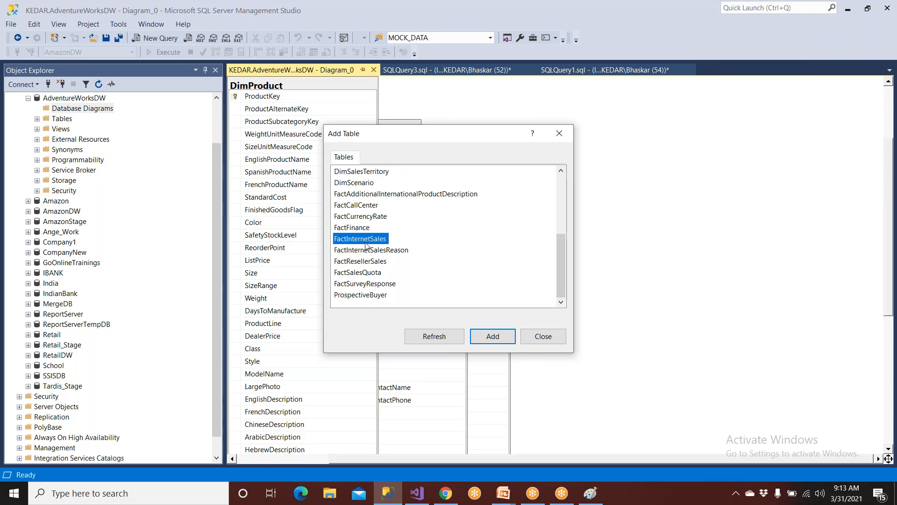
pyautogui.click(503, 336)
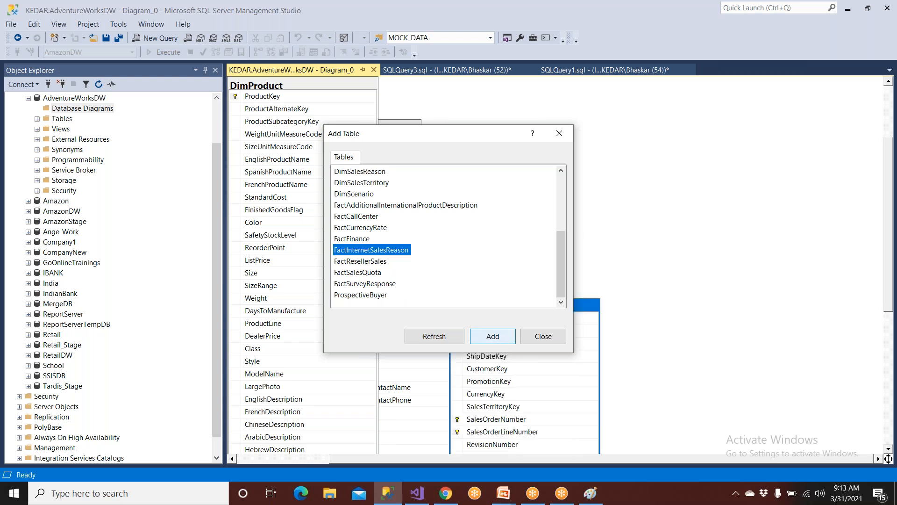
pyautogui.click(551, 339)
# - Look through the tables placed in the diagram and auto-hide Object Explorer to widen the canvas
pyautogui.scroll(-15, 552, 344)
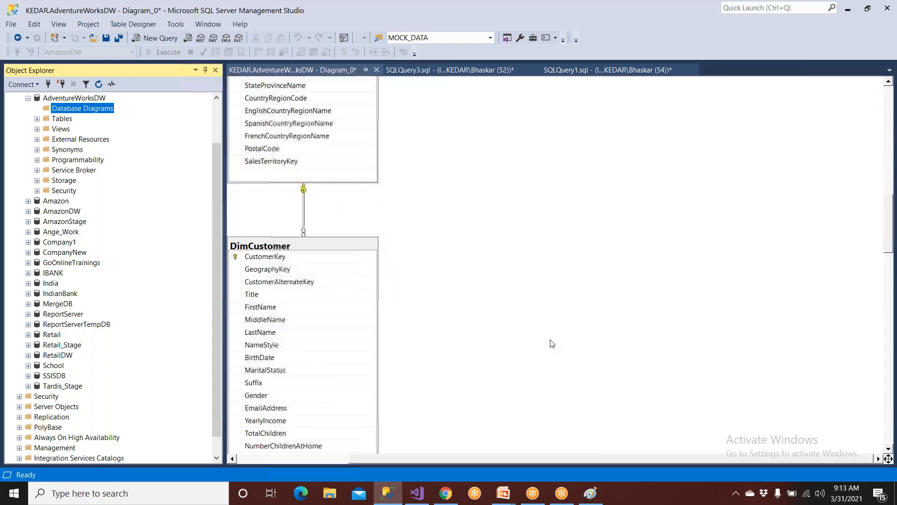
pyautogui.scroll(-10, 551, 343)
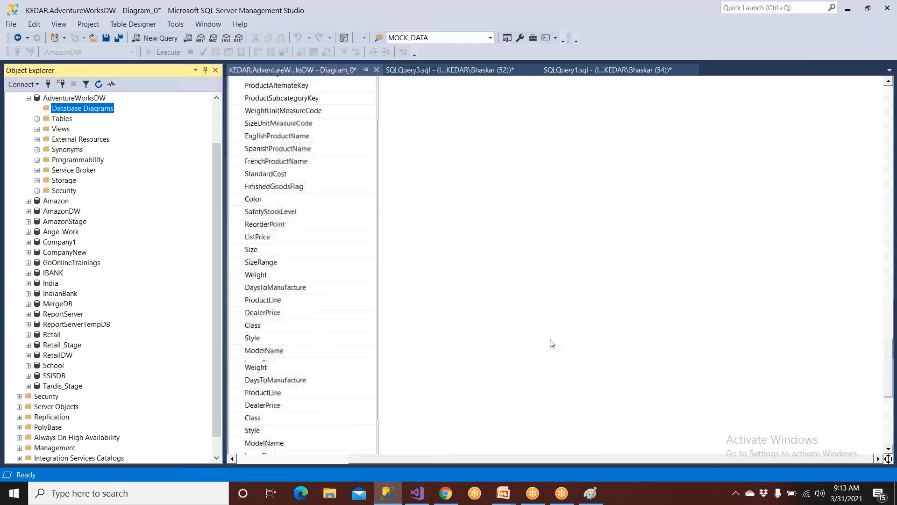
pyautogui.scroll(15, 552, 343)
pyautogui.scroll(10, 551, 344)
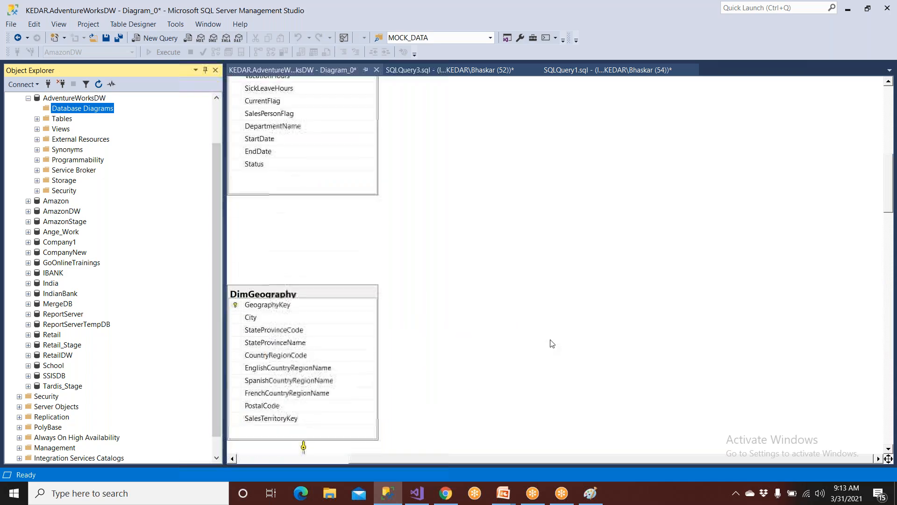
pyautogui.click(206, 70)
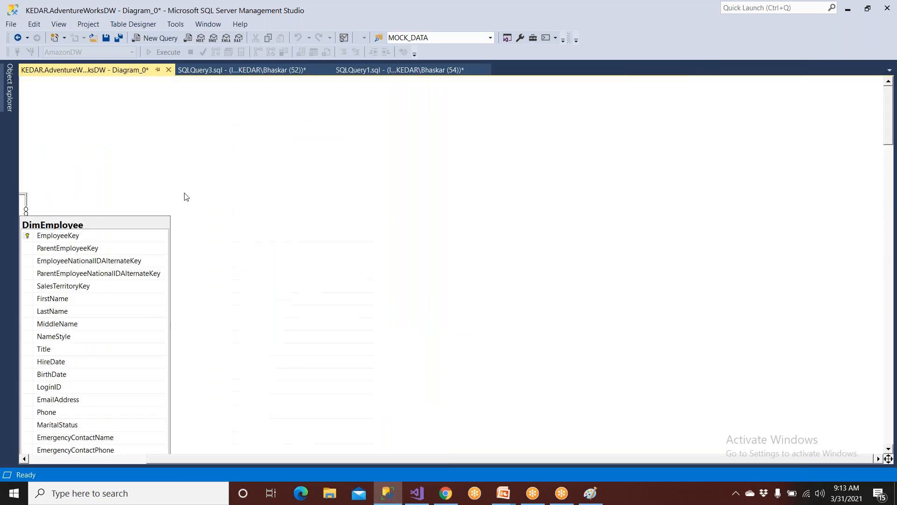
pyautogui.click(86, 458)
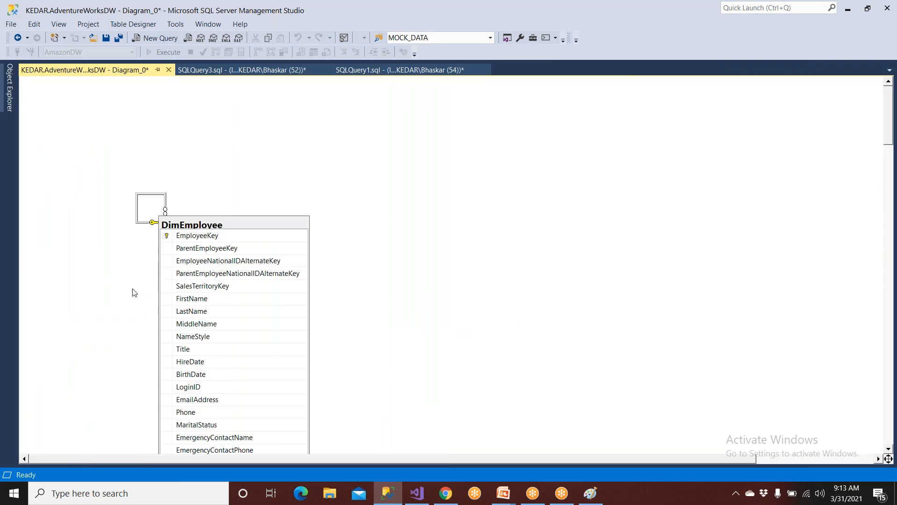
# - Examine the diagram from DimEmployee down to DimProduct, including the links between DimGeography, DimCustomer, FactInternetSales and DimCurrency
pyautogui.scroll(-10, 191, 230)
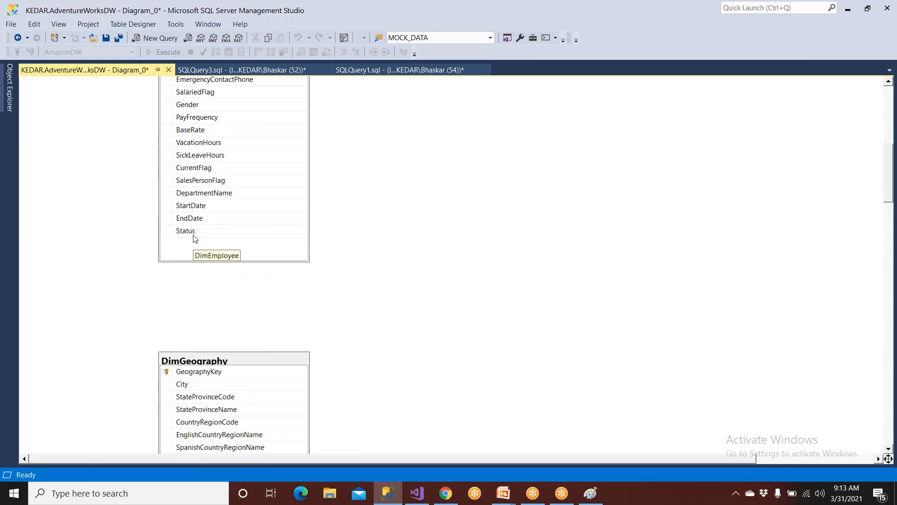
pyautogui.scroll(-4, 195, 238)
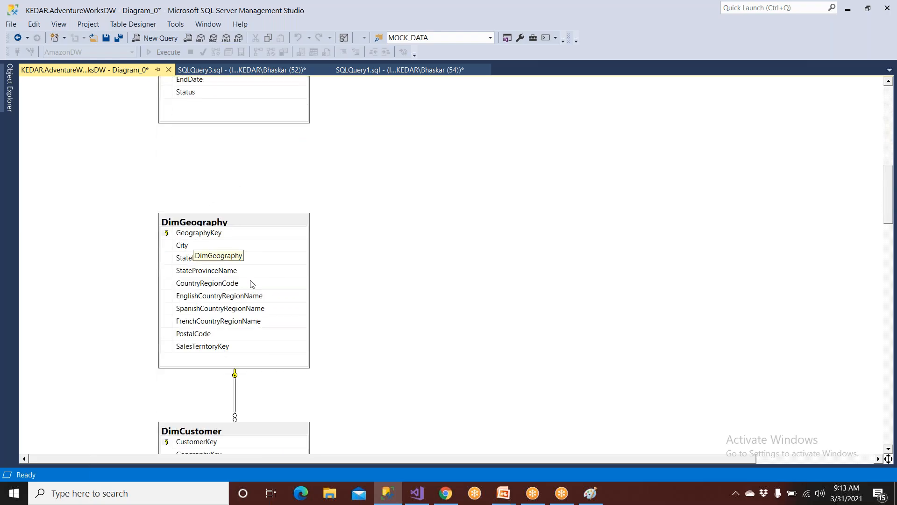
pyautogui.scroll(-4, 251, 283)
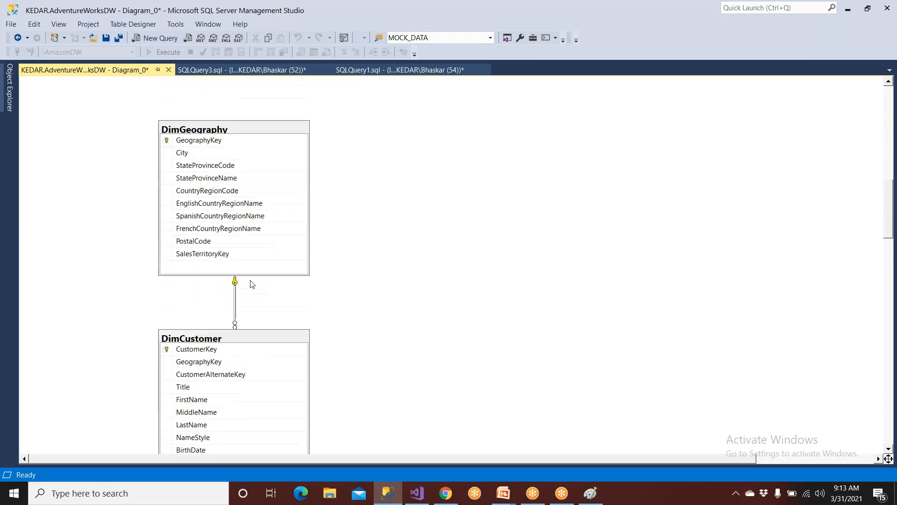
pyautogui.click(246, 294)
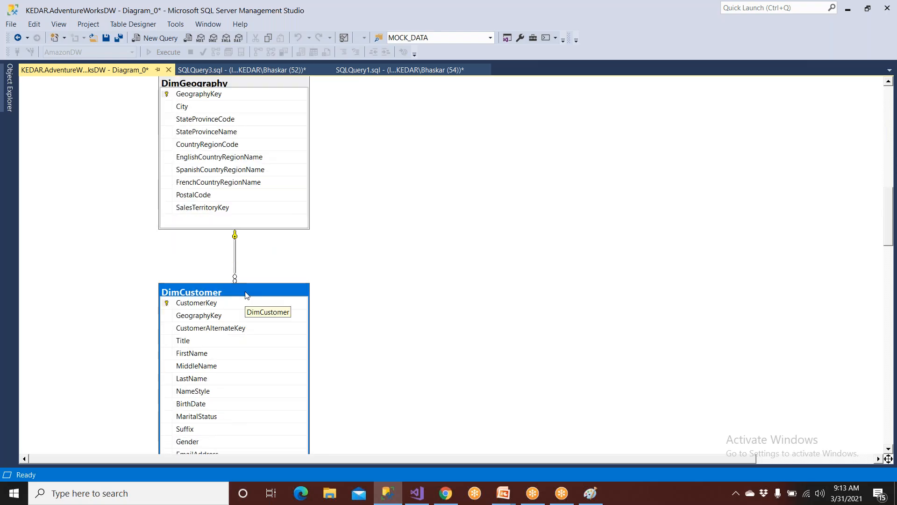
pyautogui.scroll(-15, 247, 295)
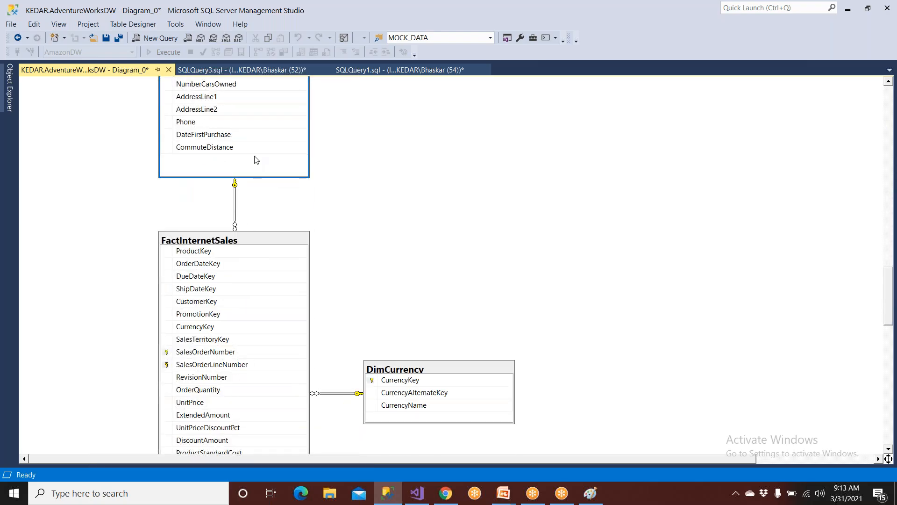
pyautogui.click(247, 240)
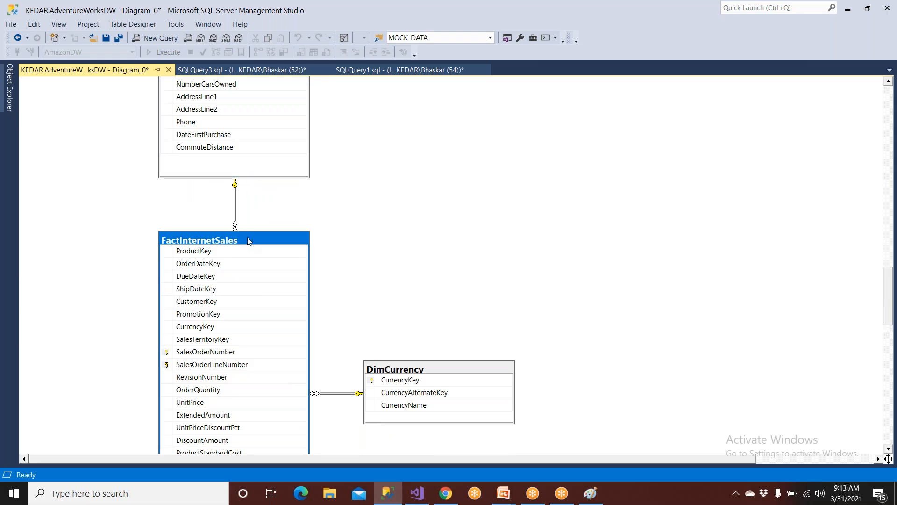
pyautogui.click(406, 373)
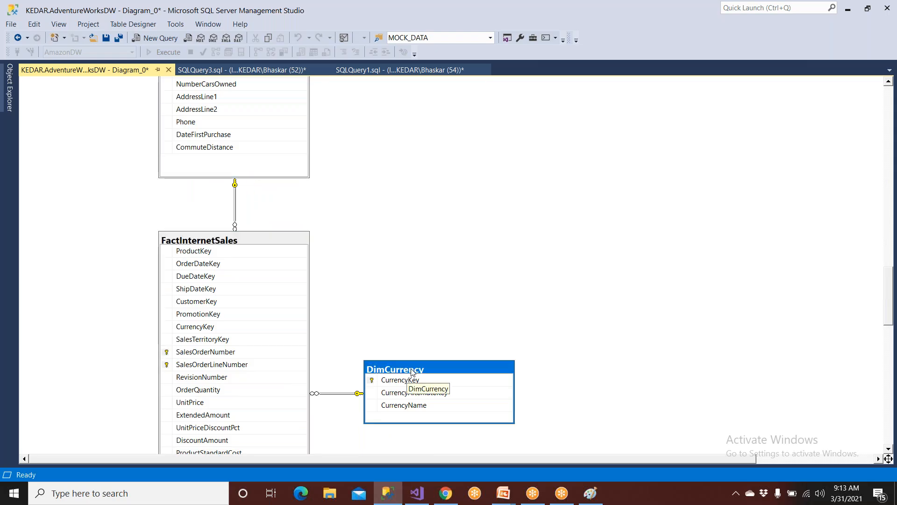
pyautogui.click(276, 241)
pyautogui.scroll(-5, 300, 357)
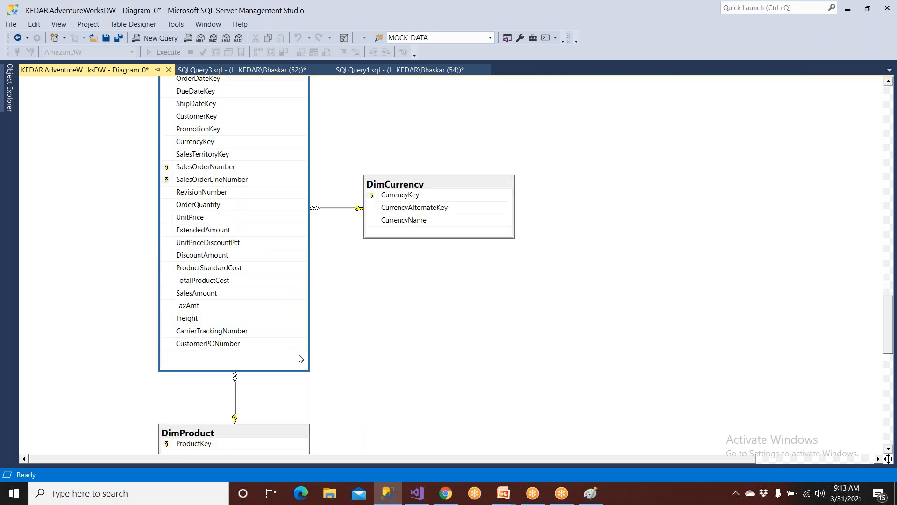
pyautogui.click(260, 294)
pyautogui.doubleClick(264, 209)
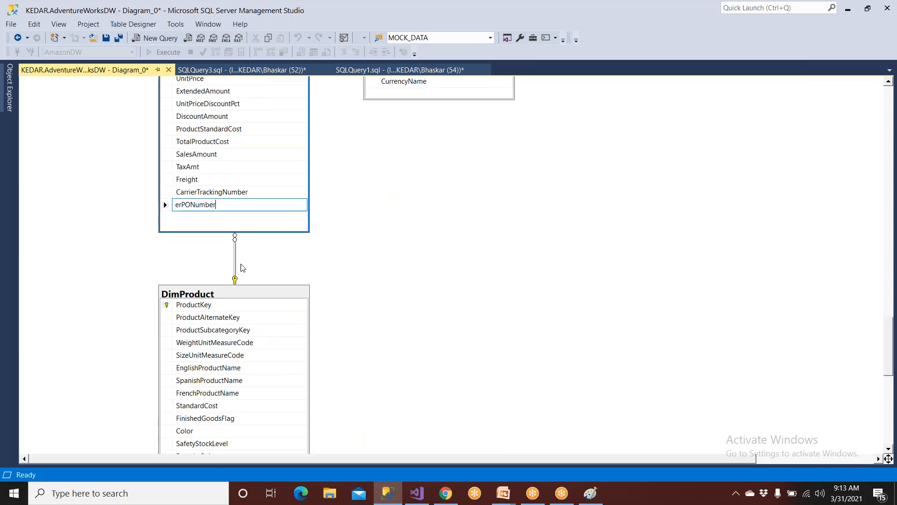
pyautogui.scroll(-7, 250, 366)
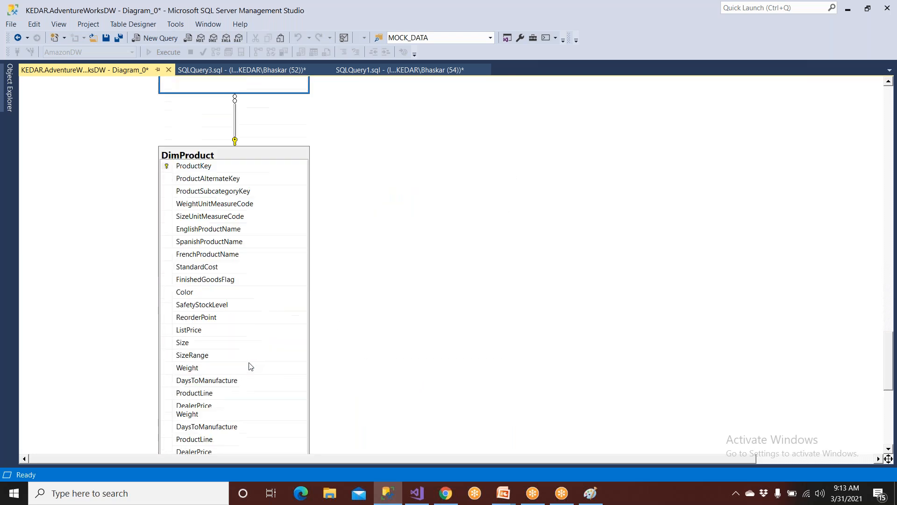
# - Trace the relationships back from FactInternetSales through DimCustomer to DimGeography, up to the DimEmployee table
pyautogui.scroll(4, 250, 366)
pyautogui.scroll(4, 250, 366)
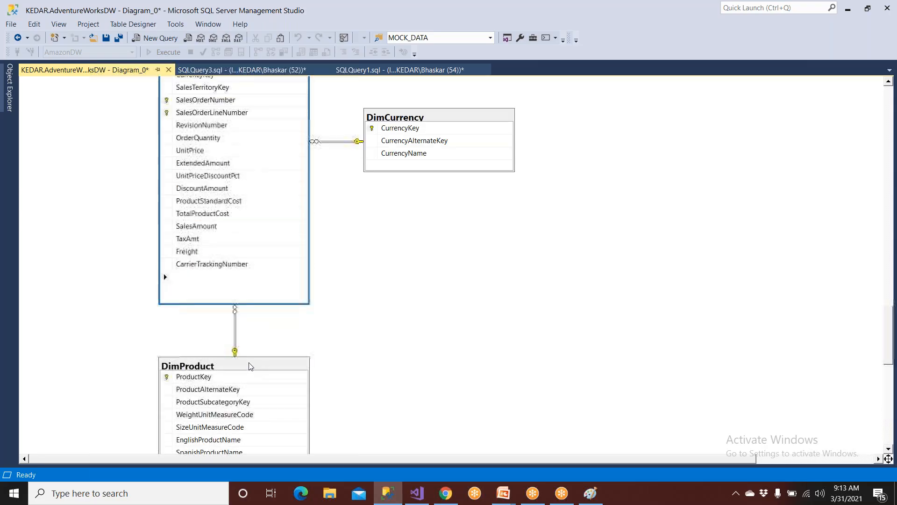
pyautogui.scroll(3, 250, 366)
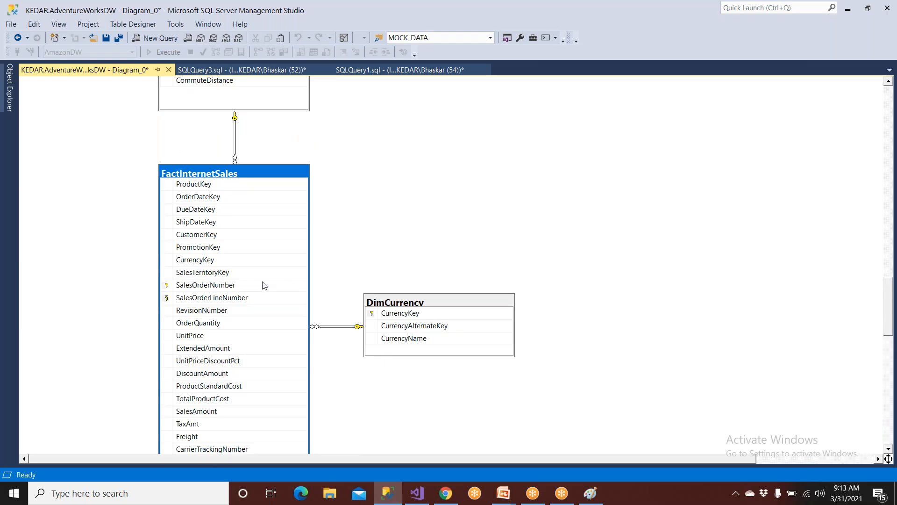
pyautogui.scroll(8, 265, 285)
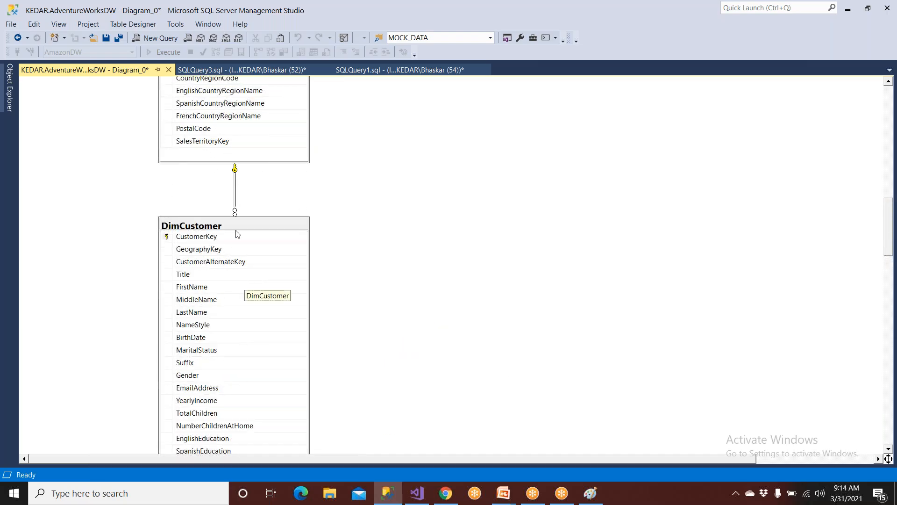
pyautogui.scroll(4, 234, 372)
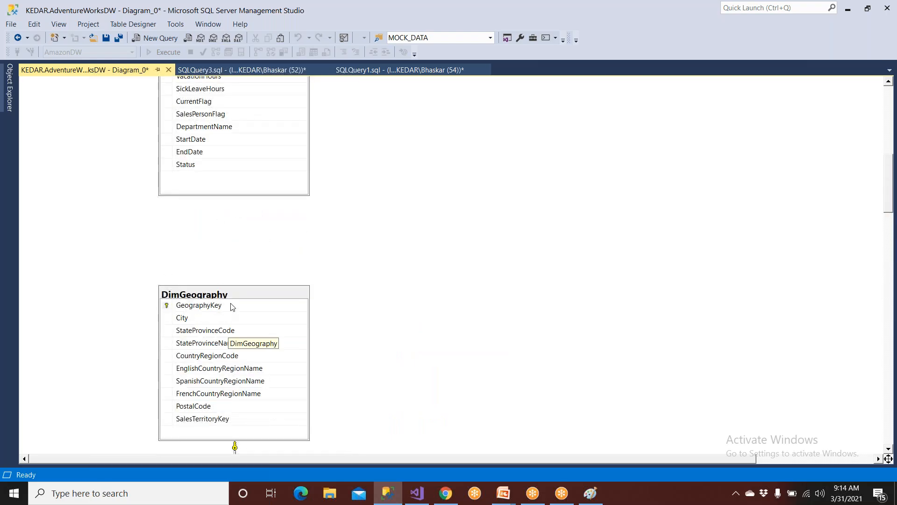
pyautogui.scroll(-3, 227, 305)
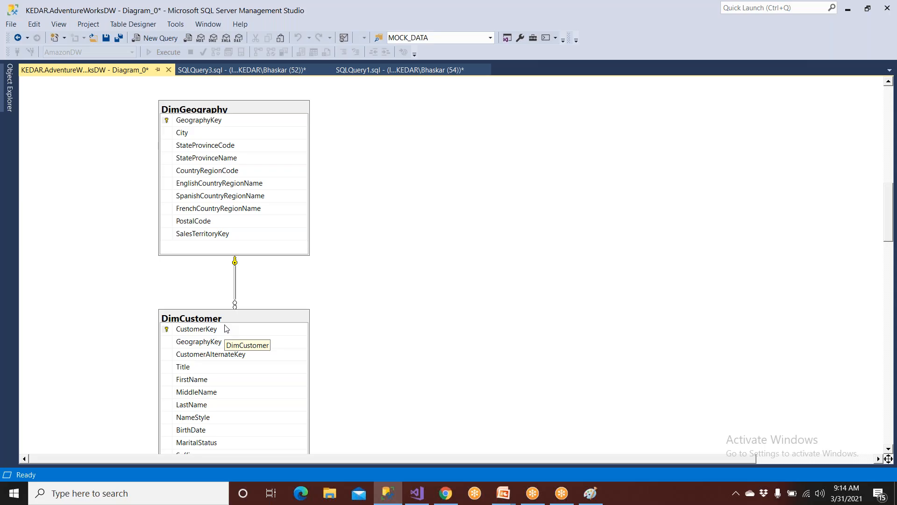
pyautogui.scroll(-3, 225, 332)
pyautogui.scroll(-3, 224, 334)
pyautogui.scroll(-2, 224, 349)
pyautogui.scroll(15, 223, 357)
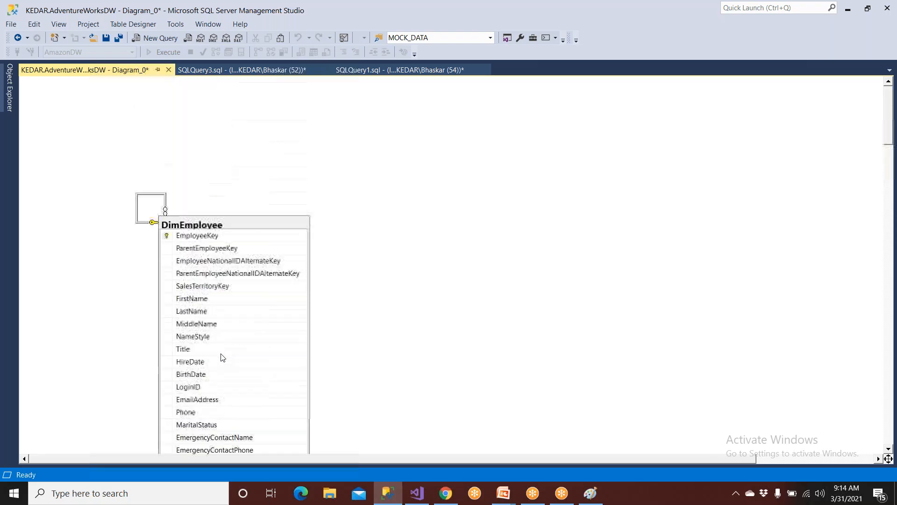
# - Close the AdventureWorksDW diagram without saving it and review the dimension and FactSales queries in the AmazonDW script
pyautogui.click(168, 70)
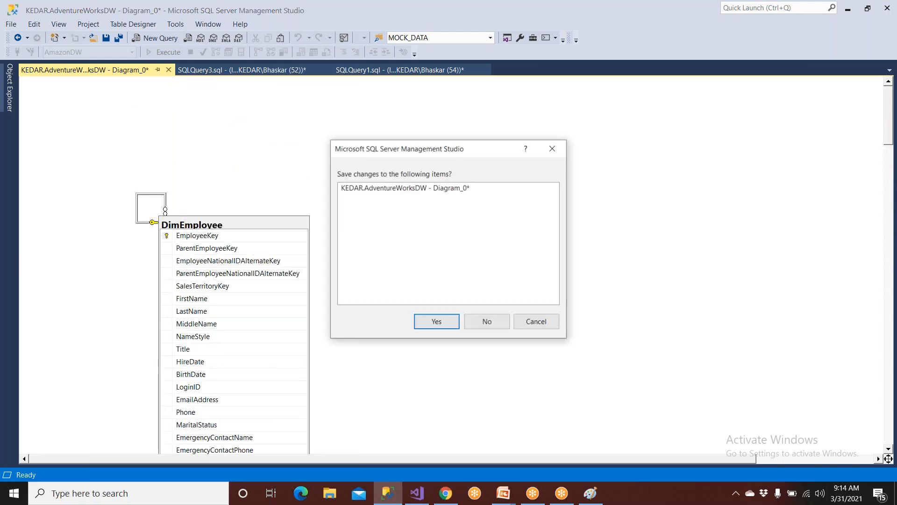
pyautogui.click(486, 322)
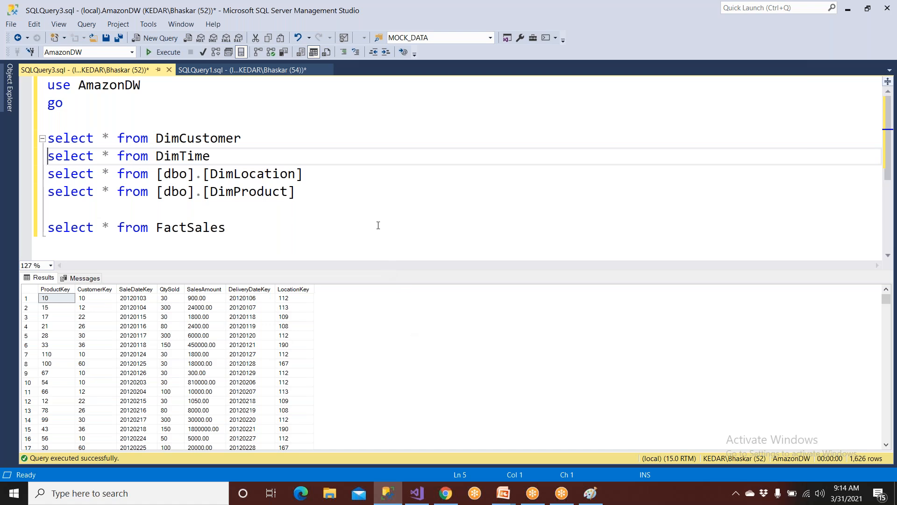
pyautogui.moveTo(299, 191); pyautogui.dragTo(5, 138)
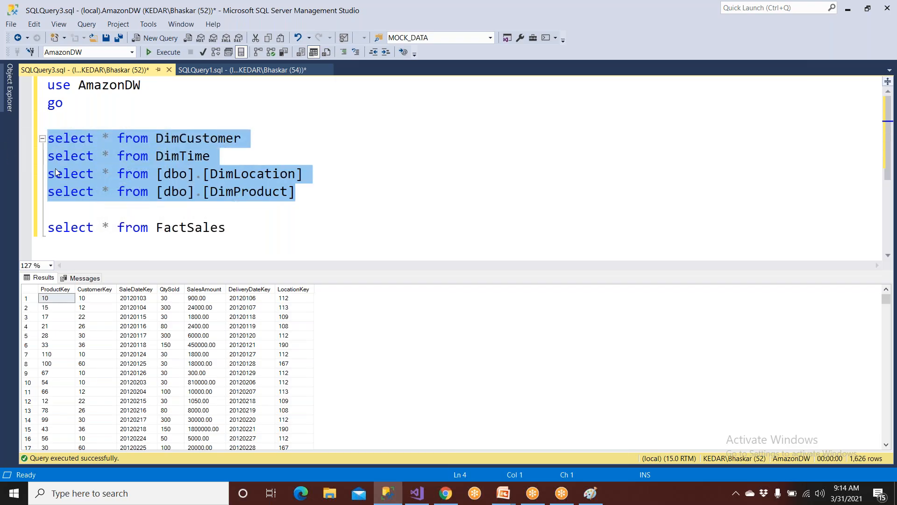
pyautogui.moveTo(232, 227); pyautogui.dragTo(16, 218)
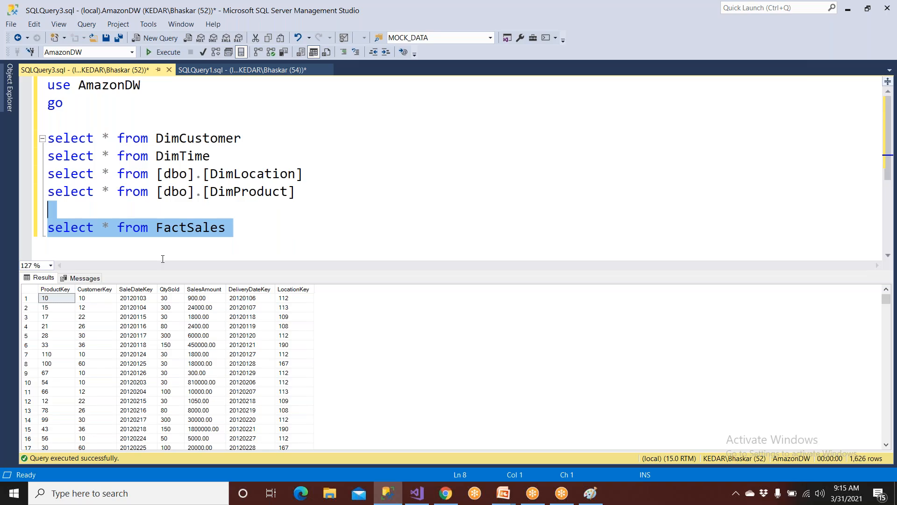
pyautogui.click(293, 300)
# - Run only the DimLocation query and examine how Country and State values repeat across its rows
pyautogui.moveTo(318, 182); pyautogui.dragTo(47, 175)
pyautogui.click(161, 52)
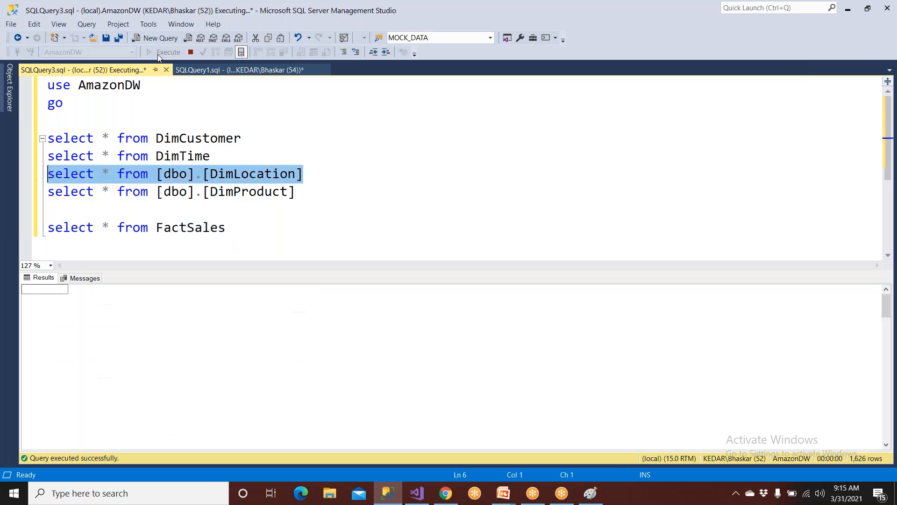
pyautogui.moveTo(92, 300); pyautogui.dragTo(151, 439)
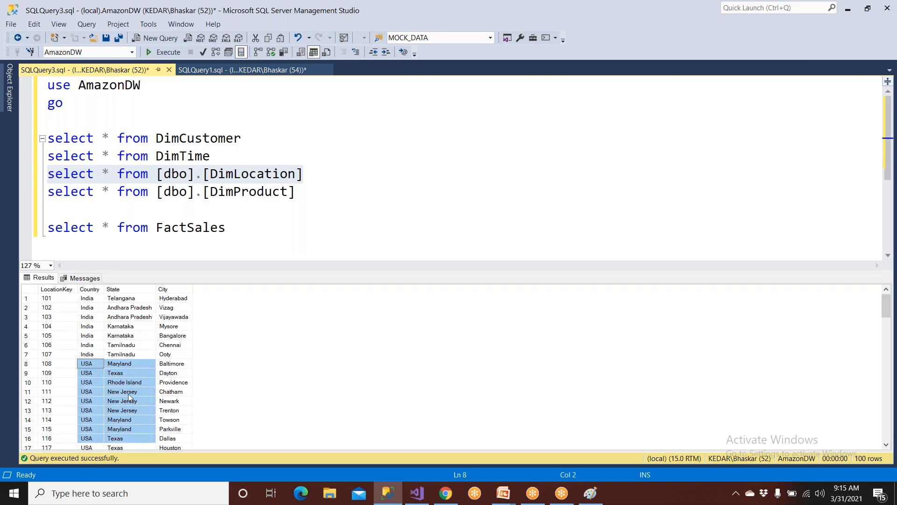
pyautogui.click(116, 366)
pyautogui.scroll(-7, 116, 368)
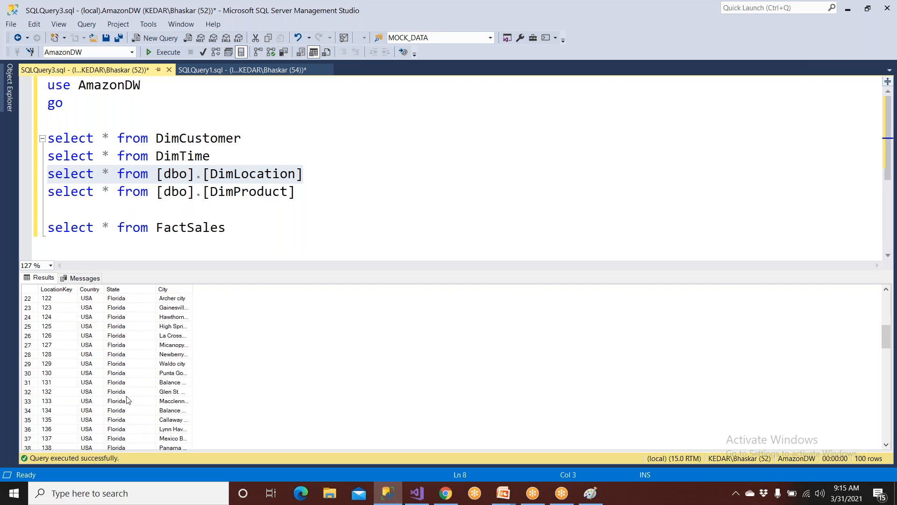
pyautogui.moveTo(128, 392); pyautogui.dragTo(138, 415)
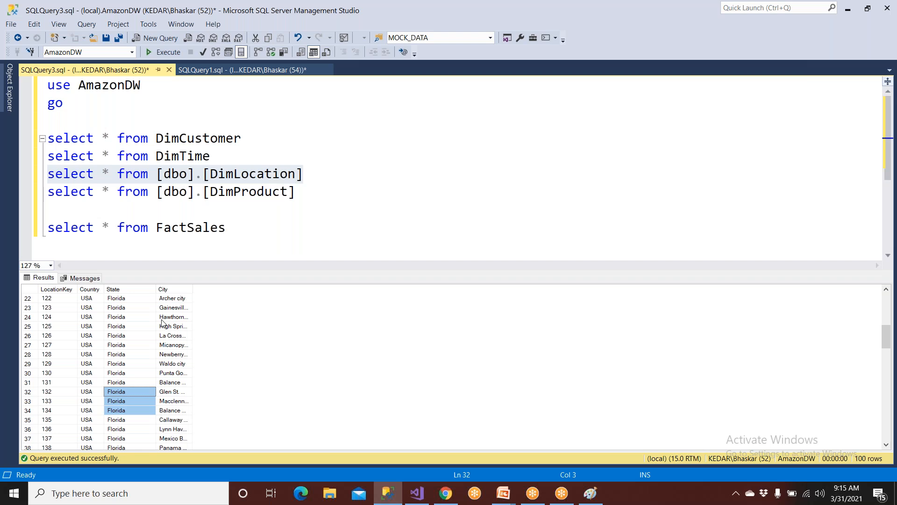
# - Run the FactSales query on its own, and rerun the DimLocation query to compare their rows
pyautogui.moveTo(236, 227); pyautogui.dragTo(47, 228)
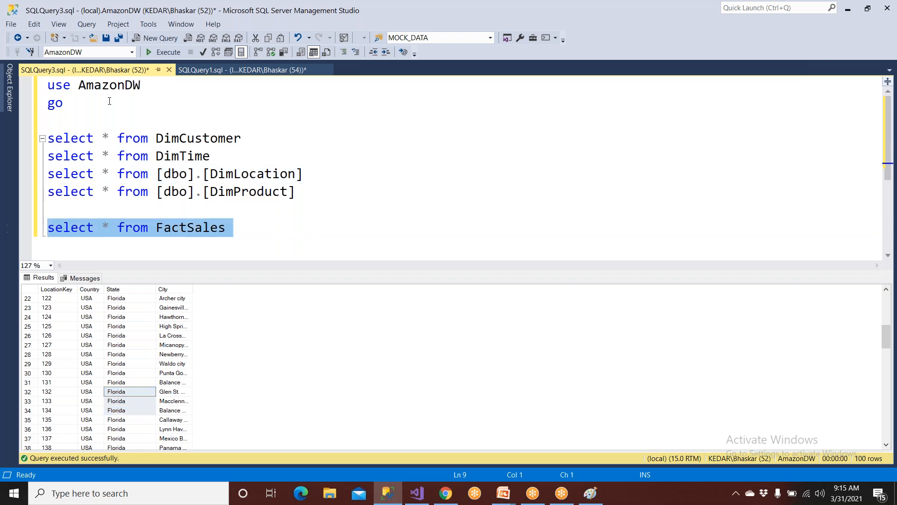
pyautogui.click(161, 52)
pyautogui.moveTo(303, 173); pyautogui.dragTo(5, 182)
pyautogui.click(181, 48)
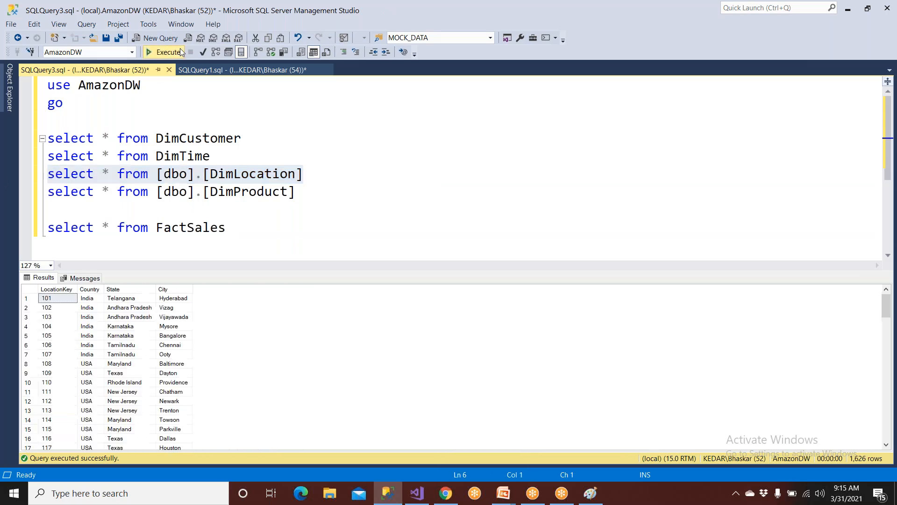
pyautogui.click(115, 410)
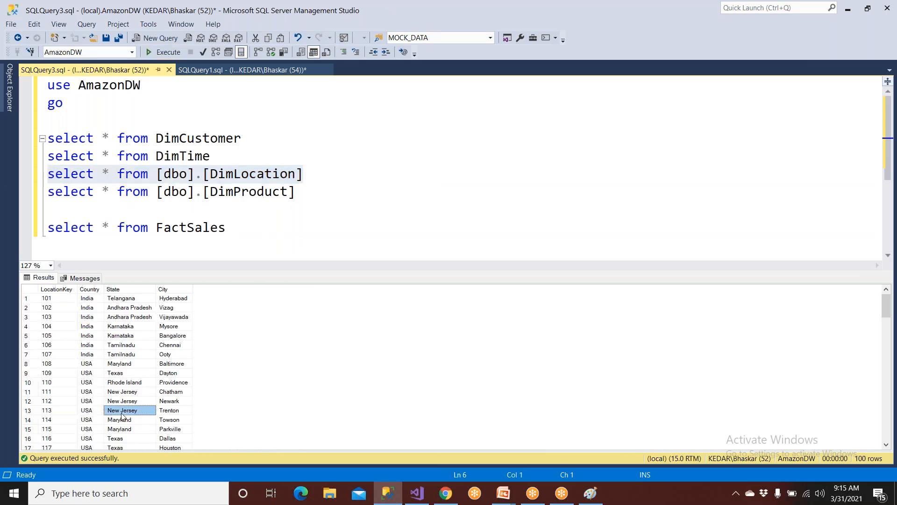
# - Extend the FactSales query with the alias a and a join to DimLocation
pyautogui.moveTo(243, 236); pyautogui.dragTo(44, 236)
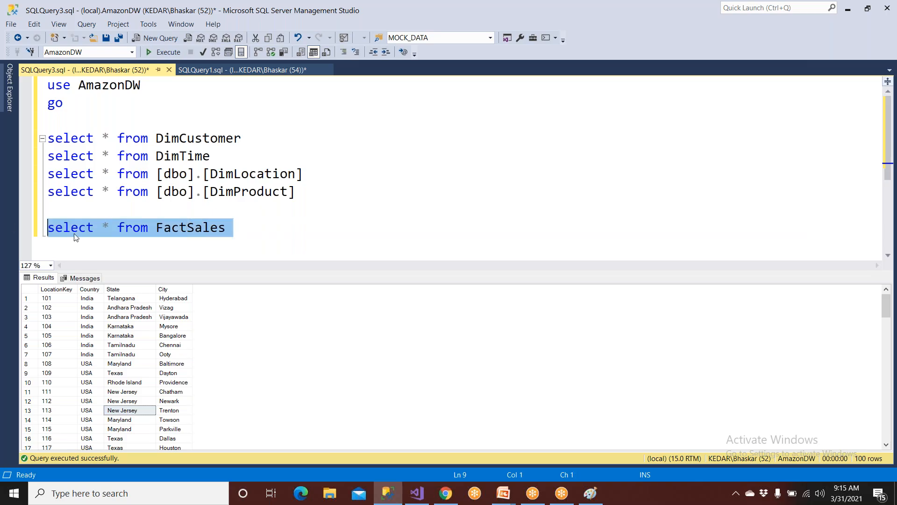
pyautogui.click(265, 235)
pyautogui.write('as a join')
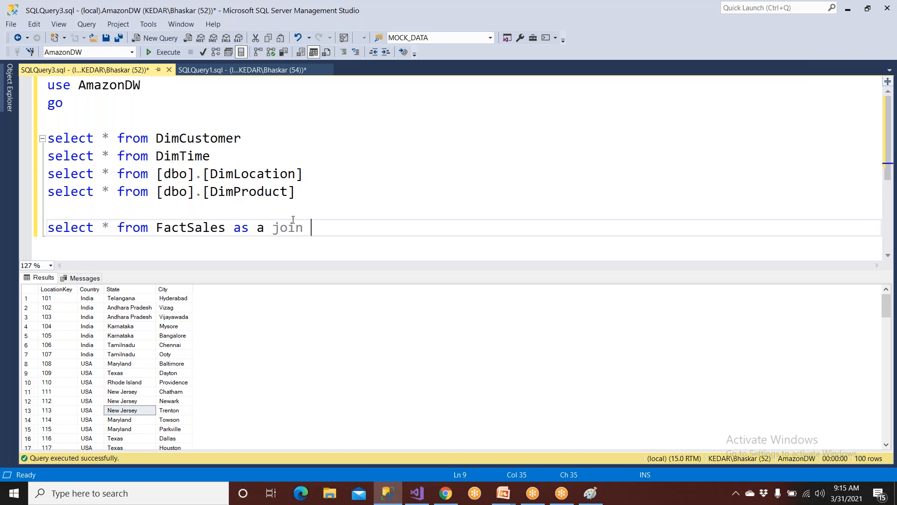
pyautogui.moveTo(210, 175); pyautogui.dragTo(295, 177)
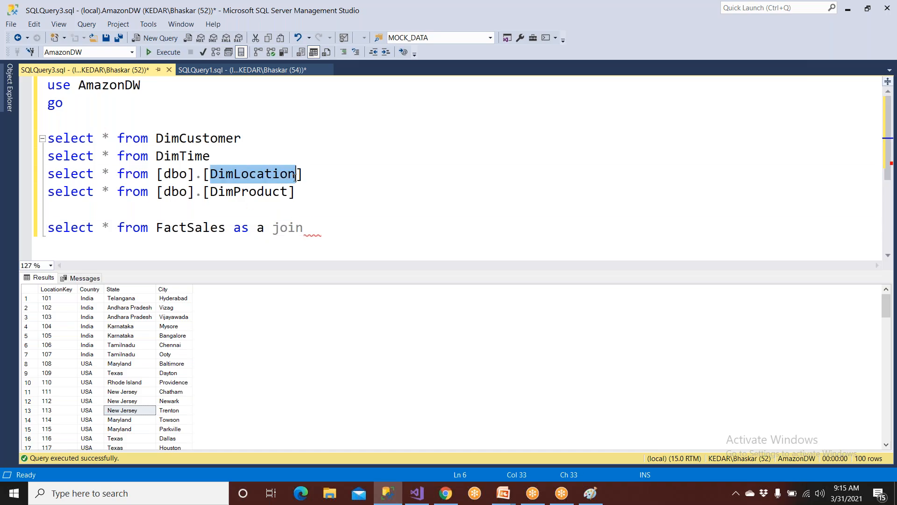
pyautogui.hotkey('ctrl', 'c')
pyautogui.click(320, 227)
pyautogui.hotkey('ctrl', 'v')
# - Run the FactSales part on its own, and complete the join with DimLocation as b on a.LocationKey = b.LocationKey
pyautogui.moveTo(234, 227); pyautogui.dragTo(48, 227)
pyautogui.click(155, 51)
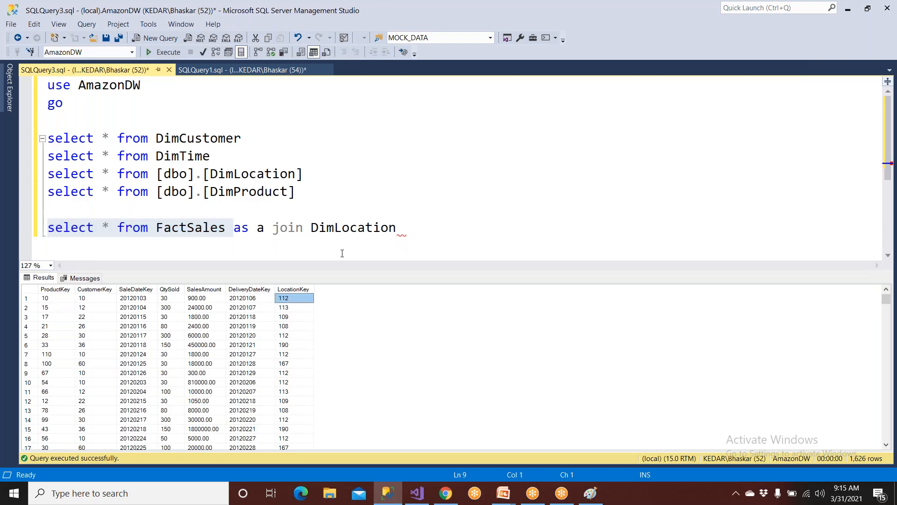
pyautogui.click(411, 226)
pyautogui.write('as ')
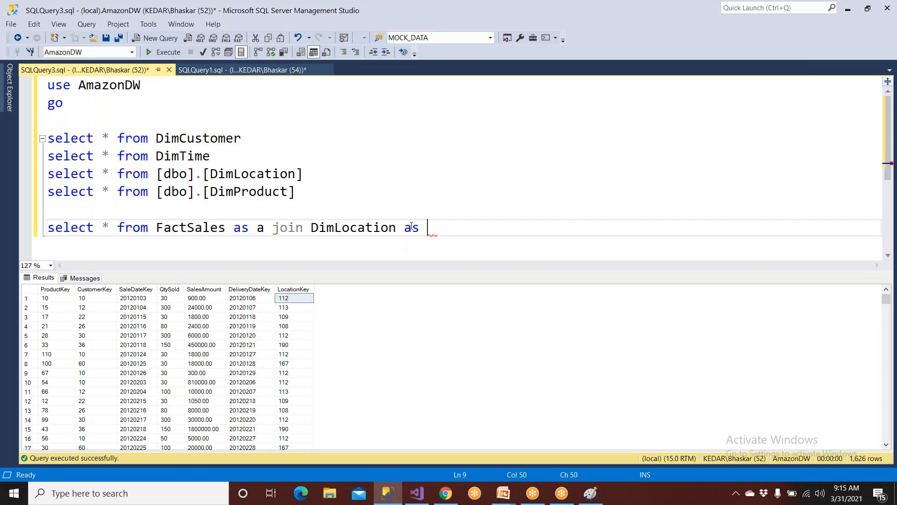
pyautogui.write('b on a.')
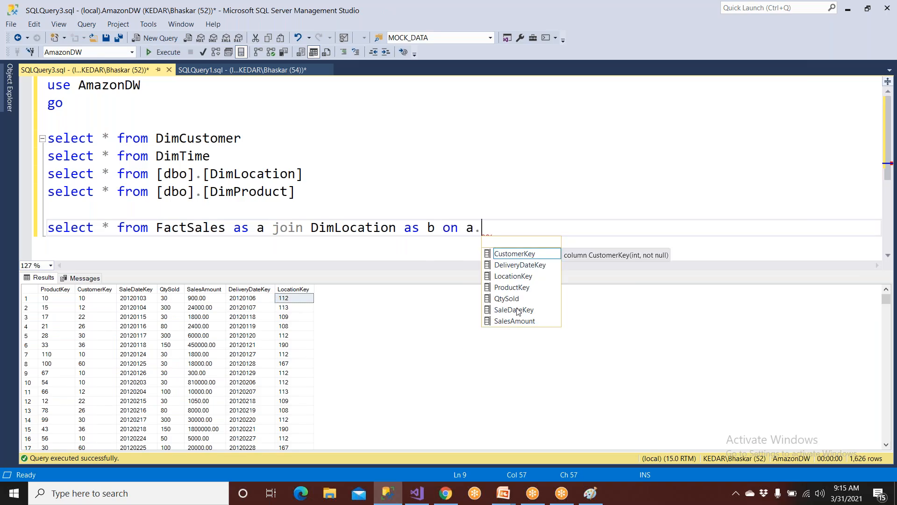
pyautogui.doubleClick(523, 277)
pyautogui.write('= ')
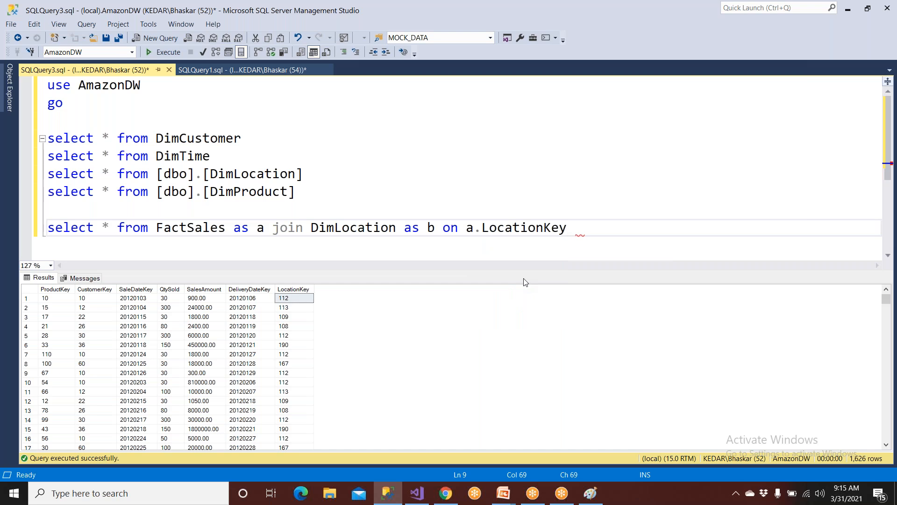
pyautogui.write('b.')
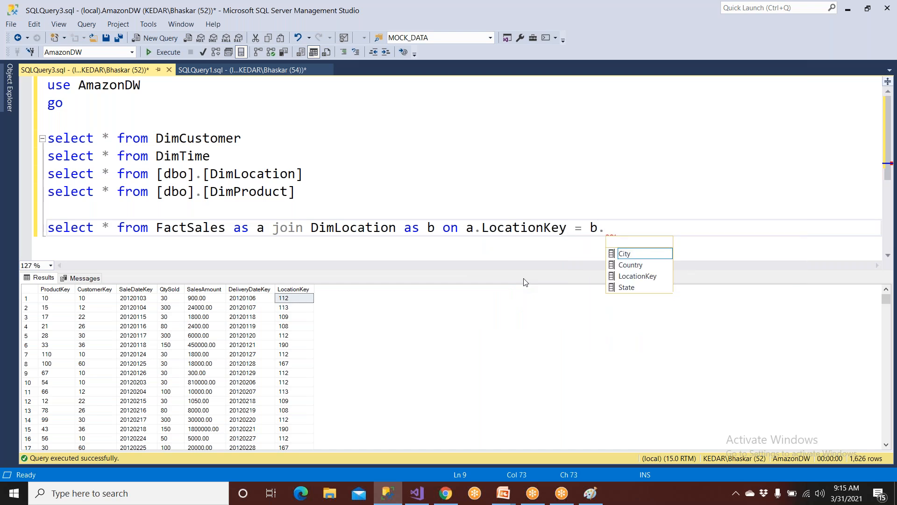
pyautogui.press('Down')
pyautogui.press('Down')
pyautogui.press('Tab')
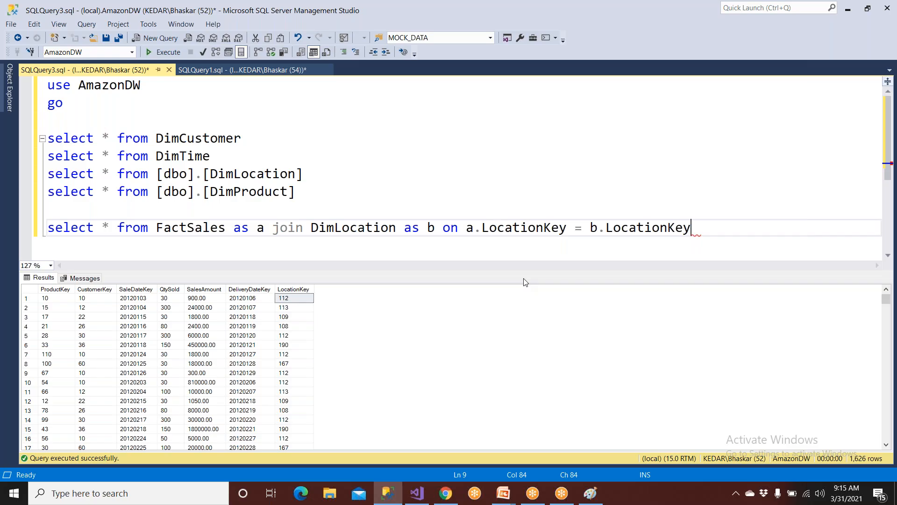
# - Run only the completed FactSales and DimLocation join query
pyautogui.doubleClick(274, 228)
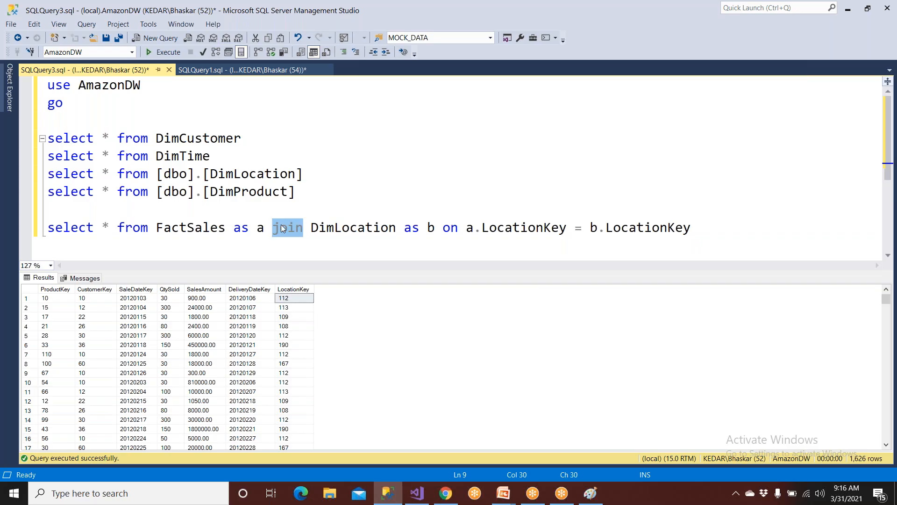
pyautogui.moveTo(691, 231); pyautogui.dragTo(17, 236)
pyautogui.click(163, 52)
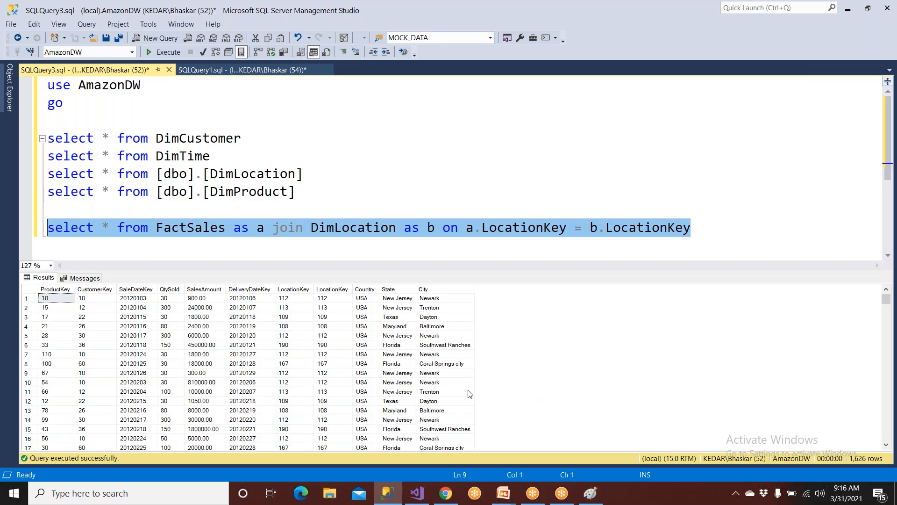
# - Add a where clause on a new line below the join, comparing Country with an empty quoted string
pyautogui.click(717, 229)
pyautogui.press('Return')
pyautogui.write('where')
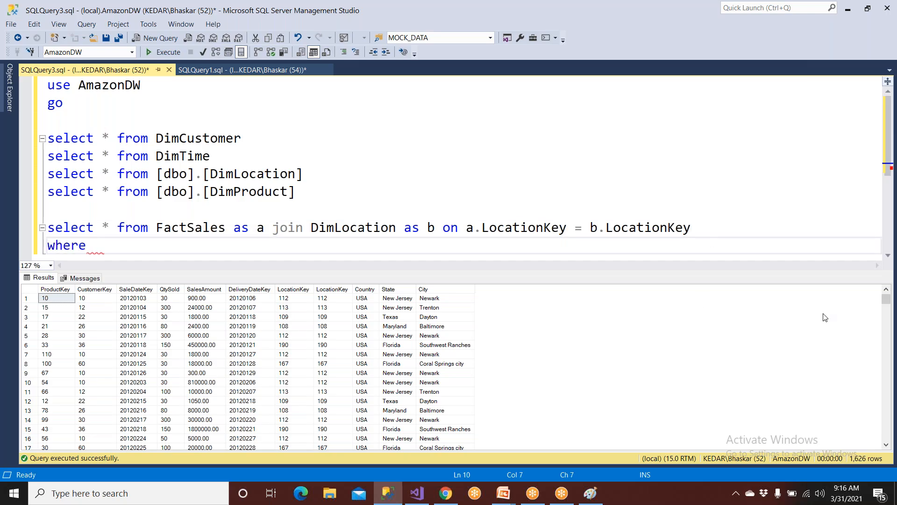
pyautogui.click(367, 299)
pyautogui.moveTo(367, 299); pyautogui.dragTo(137, 248)
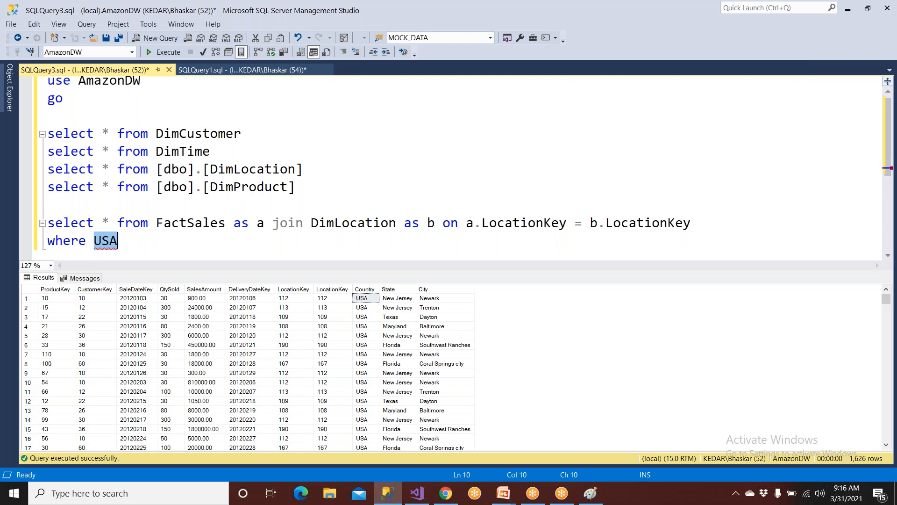
pyautogui.press('BackSpace')
pyautogui.write('Co')
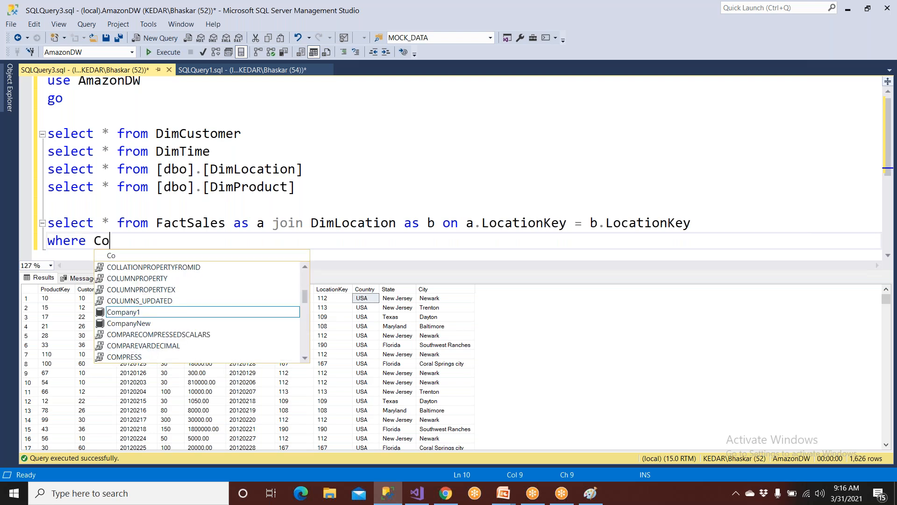
pyautogui.write("untry = '")
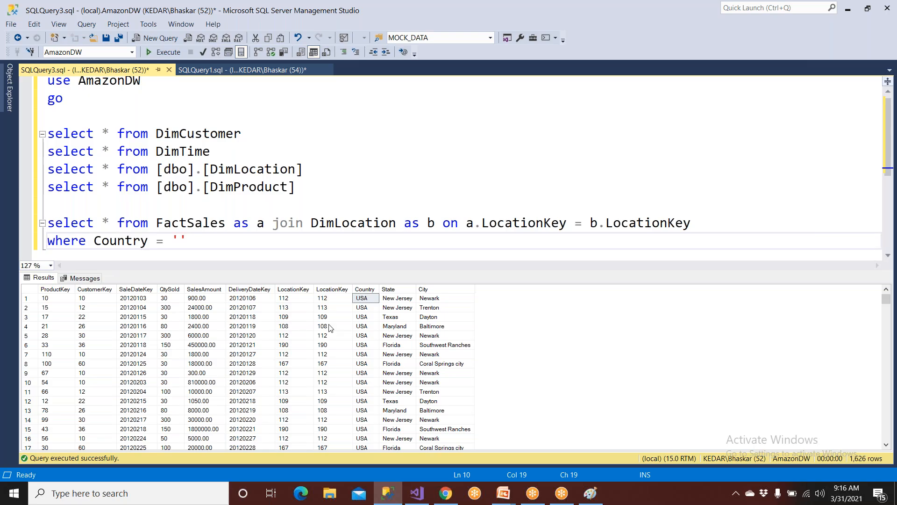
# - Check the countries in the joined rows, set the Country filter to 'India', and run the filtered join query
pyautogui.click(373, 410)
pyautogui.scroll(-15, 360, 374)
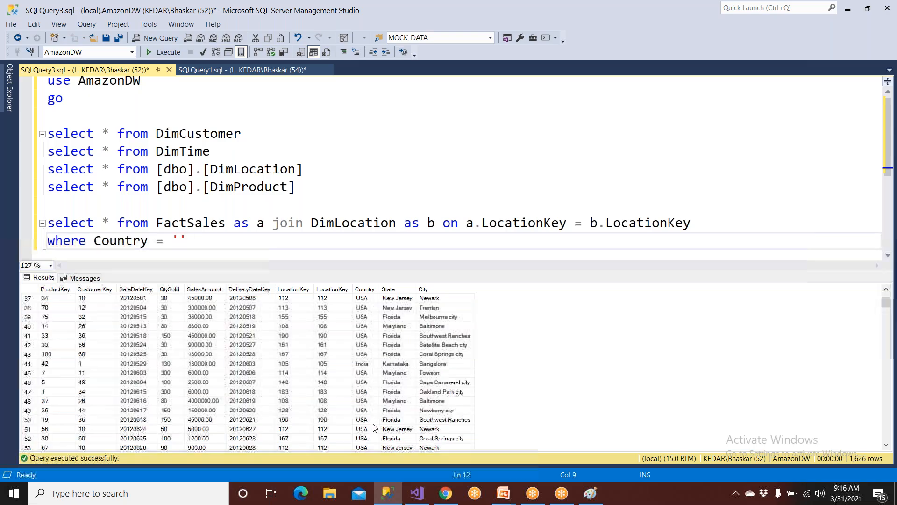
pyautogui.scroll(15, 356, 359)
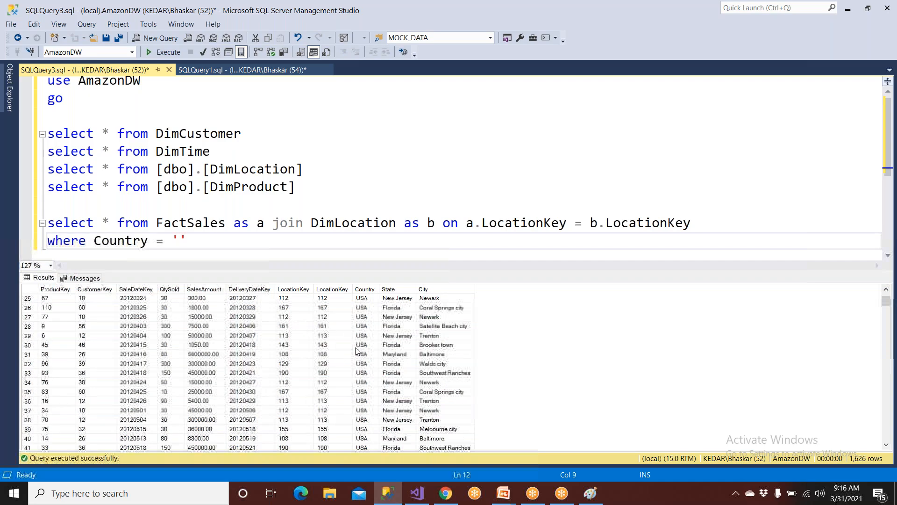
pyautogui.scroll(-4, 357, 359)
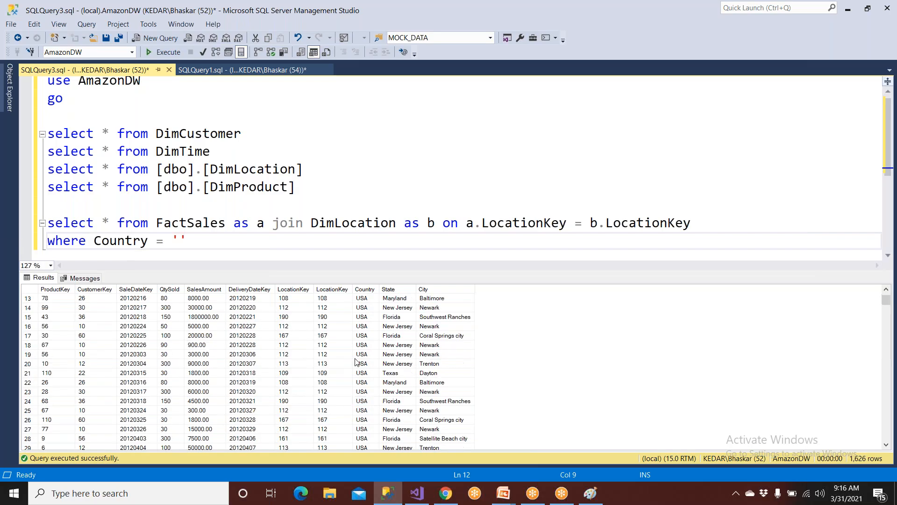
pyautogui.click(178, 241)
pyautogui.write('India')
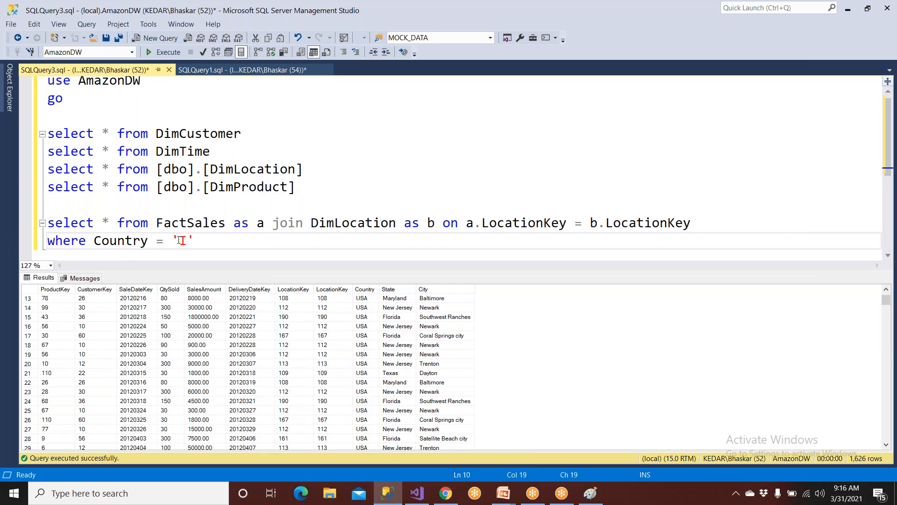
pyautogui.moveTo(244, 242); pyautogui.dragTo(42, 222)
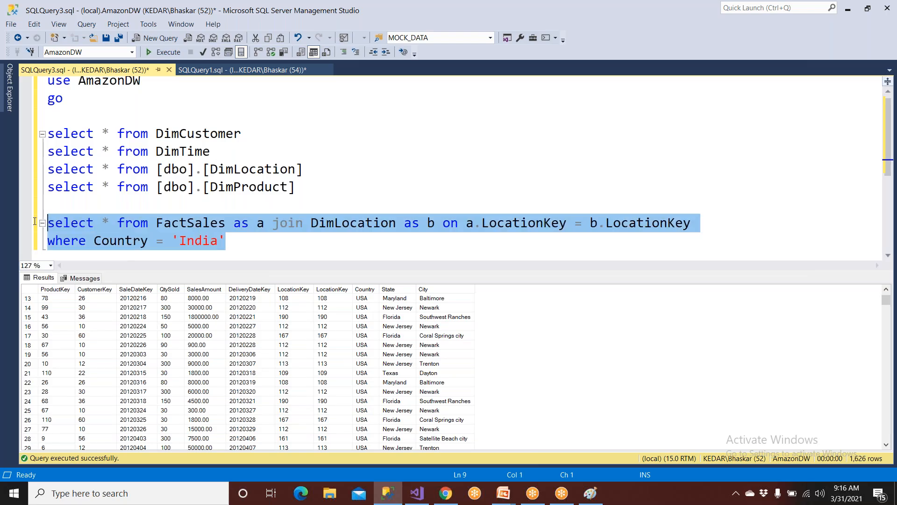
pyautogui.click(165, 52)
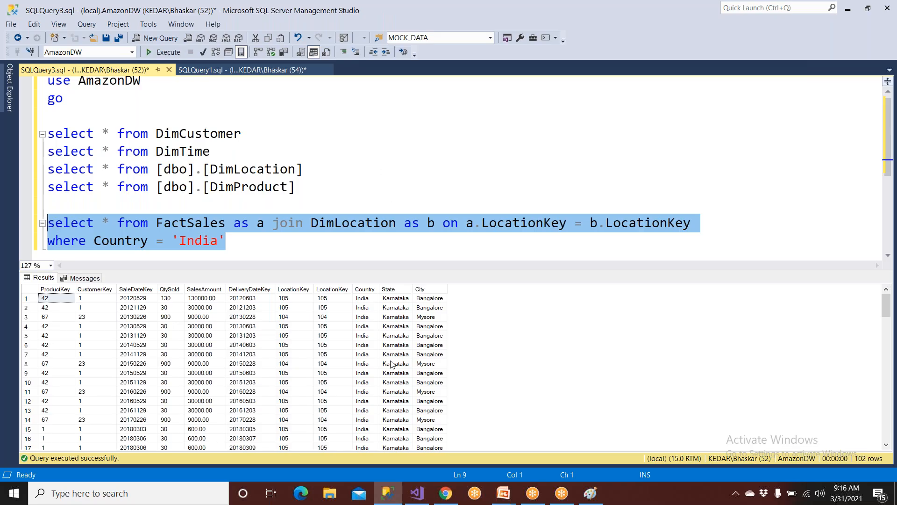
# - Inspect the India rows' columns and replace the join query's asterisk with Sum(SalesAmount) as TotalSales
pyautogui.click(98, 300)
pyautogui.click(136, 300)
pyautogui.click(212, 297)
pyautogui.click(257, 305)
pyautogui.click(160, 242)
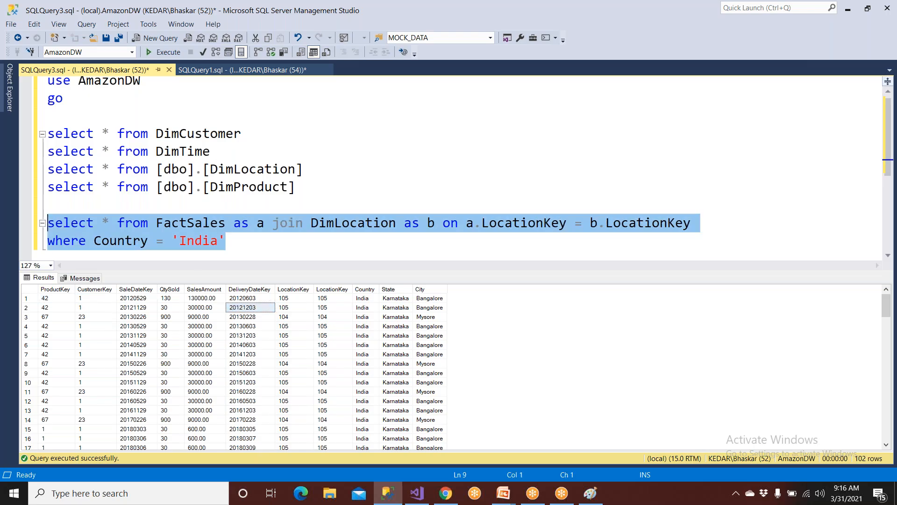
pyautogui.moveTo(102, 221); pyautogui.dragTo(108, 220)
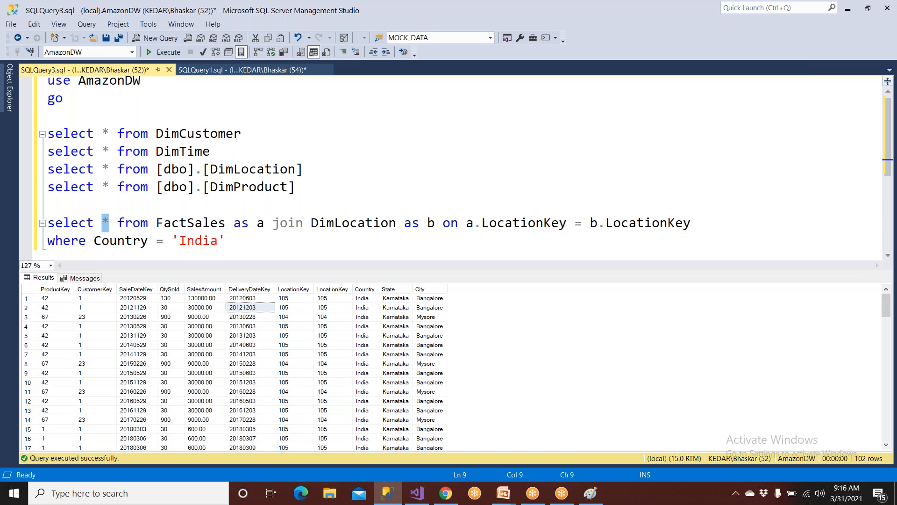
pyautogui.write('Sum(')
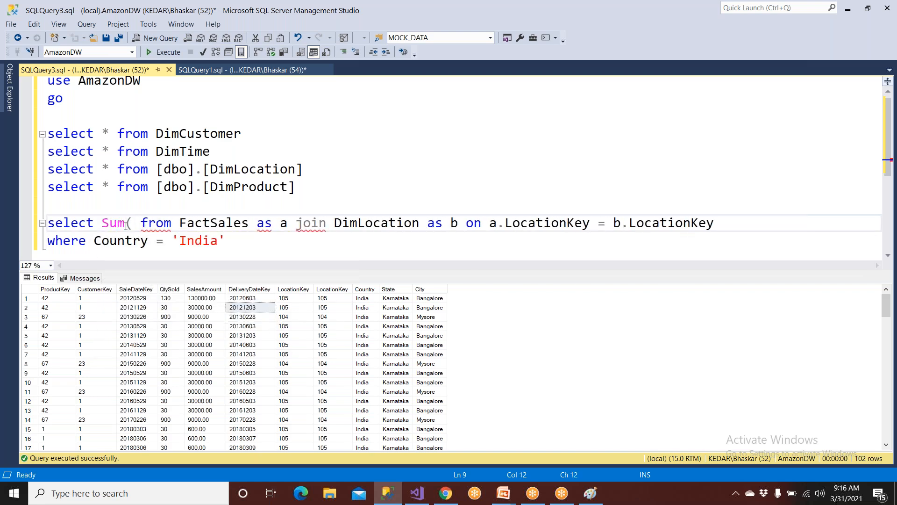
pyautogui.click(208, 299)
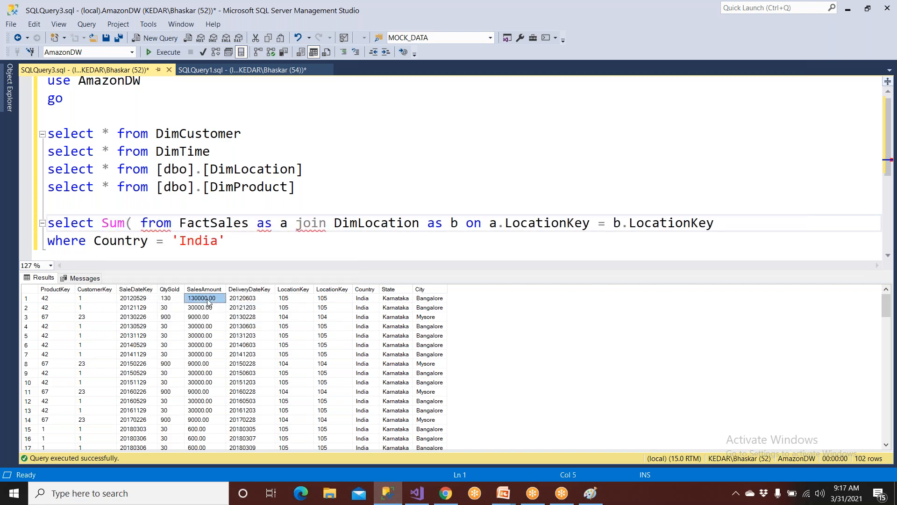
pyautogui.click(138, 226)
pyautogui.write('SalesAmo')
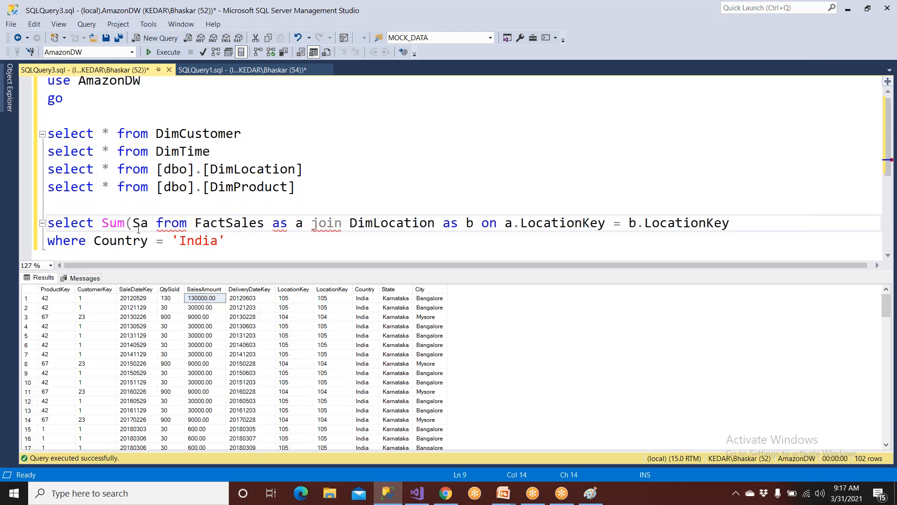
pyautogui.write('unt) as ')
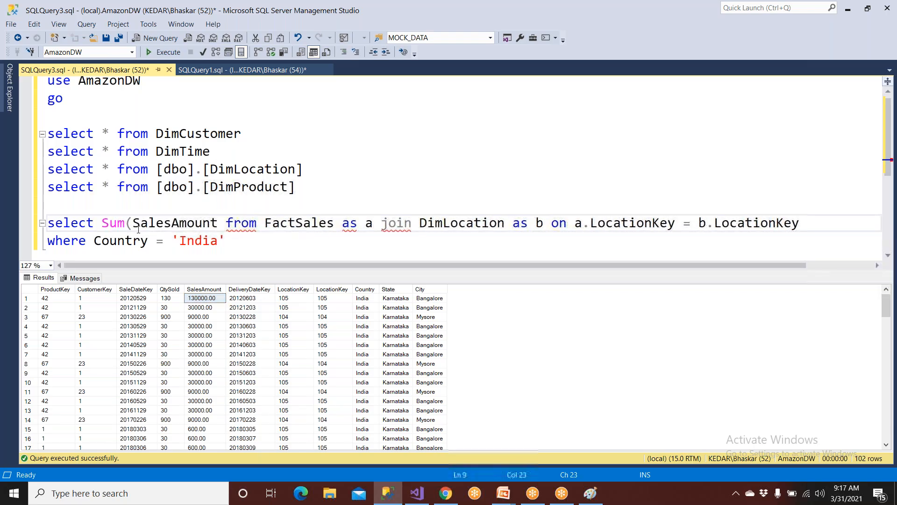
pyautogui.write('TotalSales')
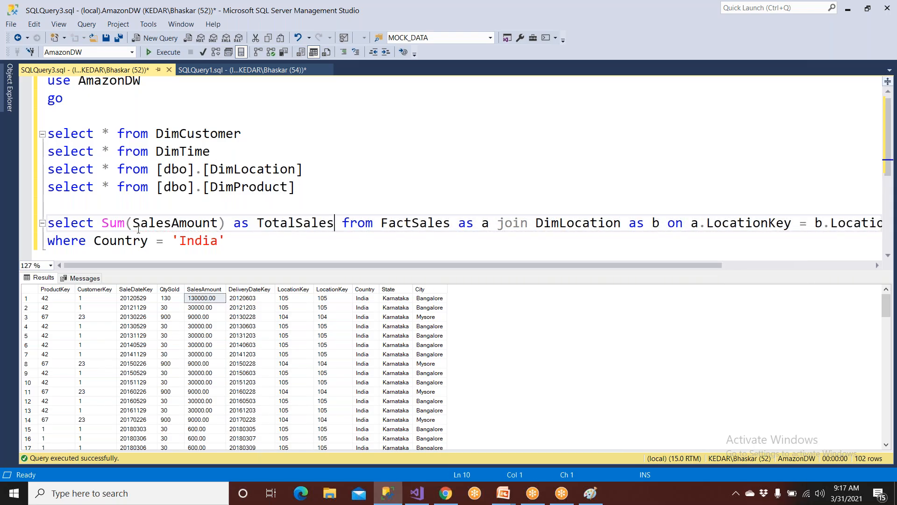
# - Move the from clause onto its own line and run the TotalSales query for India
pyautogui.press('Return')
pyautogui.scroll(-1, 89, 234)
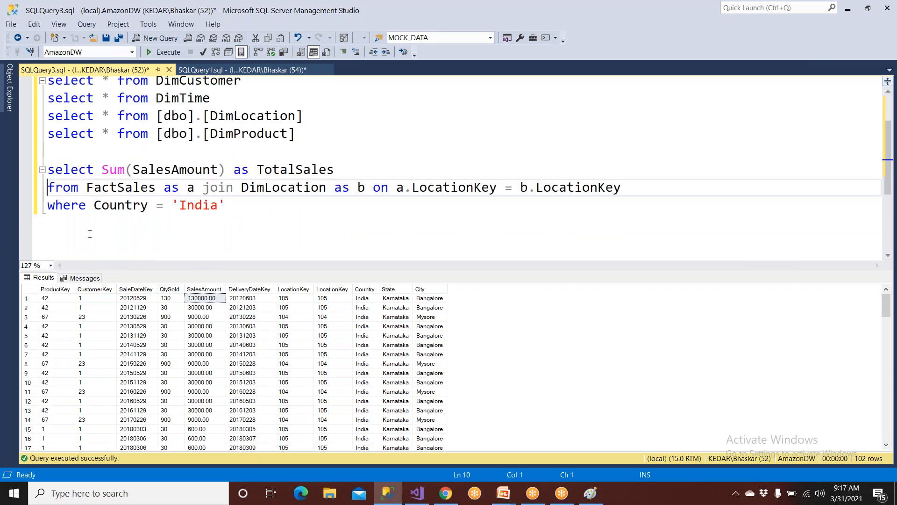
pyautogui.moveTo(226, 208); pyautogui.dragTo(49, 151)
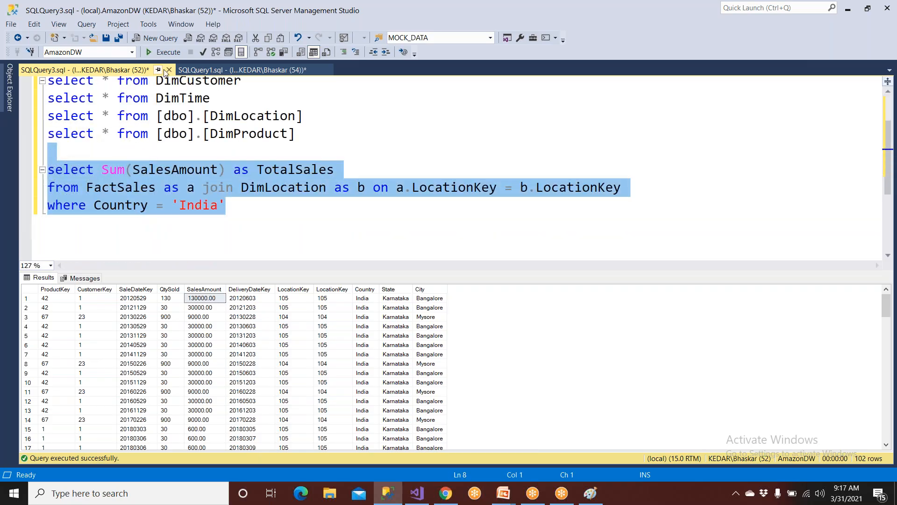
pyautogui.click(166, 52)
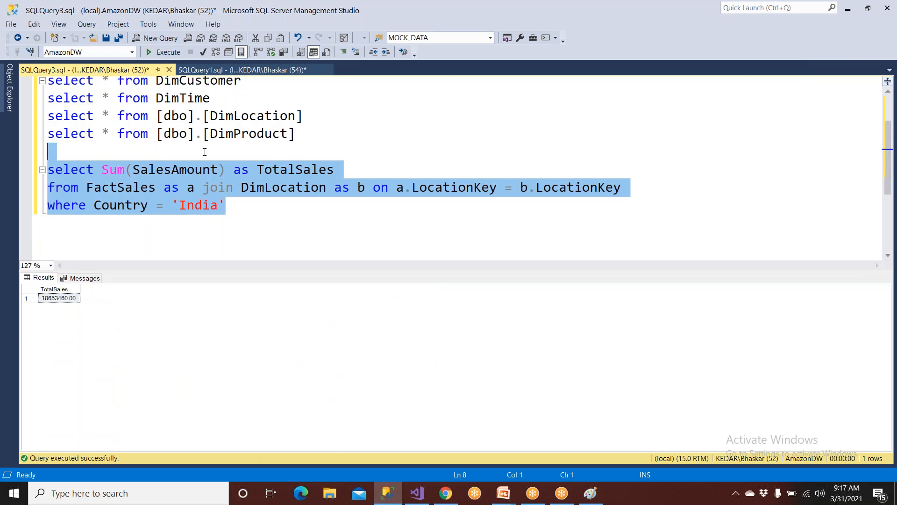
# - Add State before Sum(SalesAmount) in the select list and run the query
pyautogui.click(211, 205)
pyautogui.moveTo(634, 187); pyautogui.dragTo(327, 188)
pyautogui.click(223, 227)
pyautogui.click(103, 169)
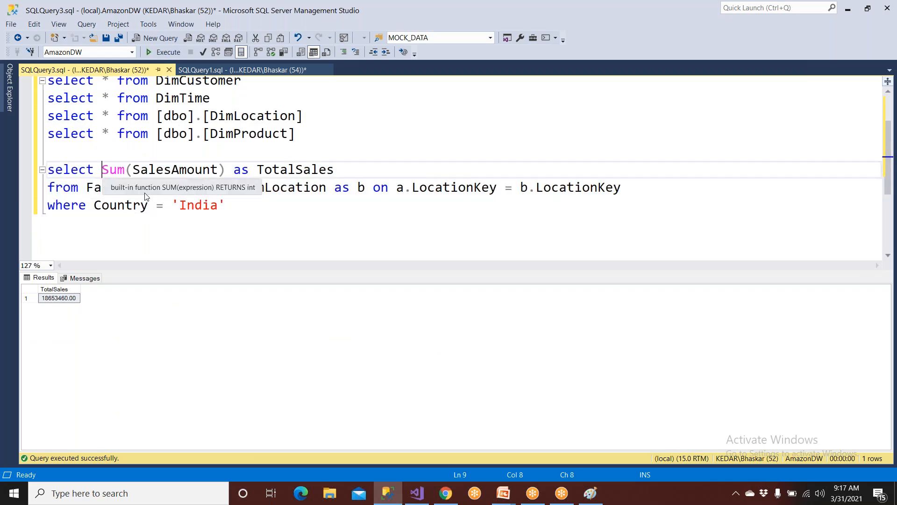
pyautogui.write('State,')
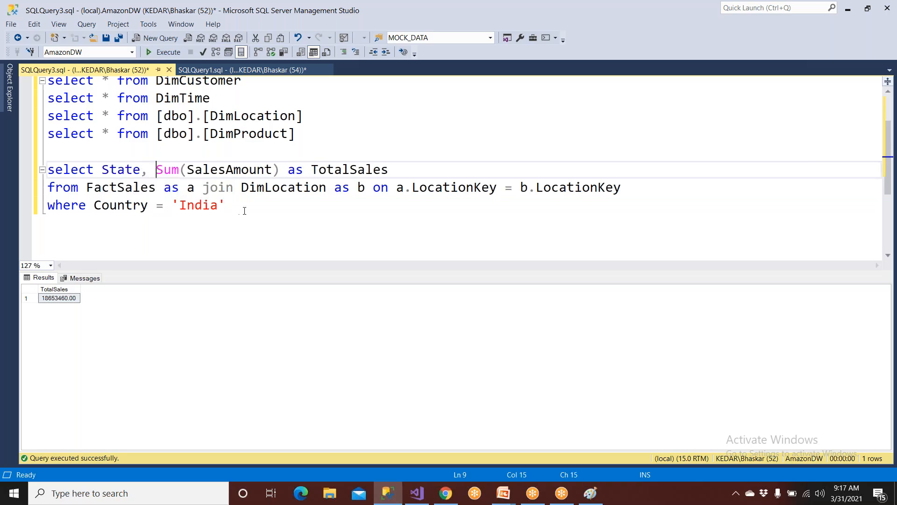
pyautogui.moveTo(244, 211); pyautogui.dragTo(47, 169)
pyautogui.click(163, 52)
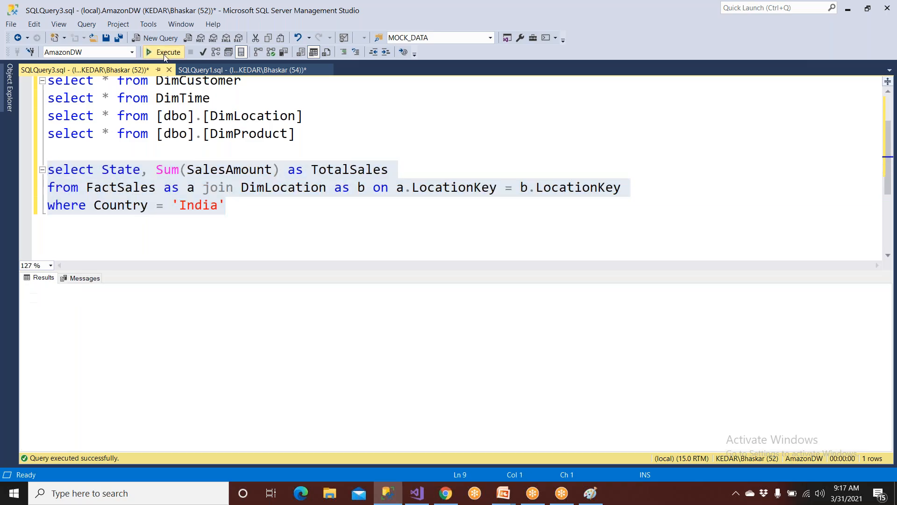
# - Add a Group By State line below the where clause and rerun the TotalSales query
pyautogui.click(253, 214)
pyautogui.press('Return')
pyautogui.write('Group By')
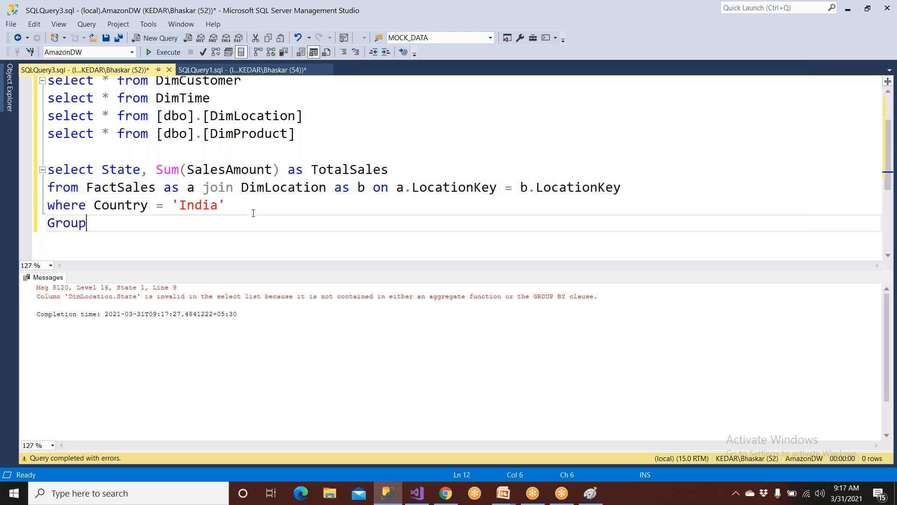
pyautogui.doubleClick(122, 172)
pyautogui.click(127, 225)
pyautogui.write('State')
pyautogui.moveTo(159, 227); pyautogui.dragTo(48, 151)
pyautogui.click(167, 52)
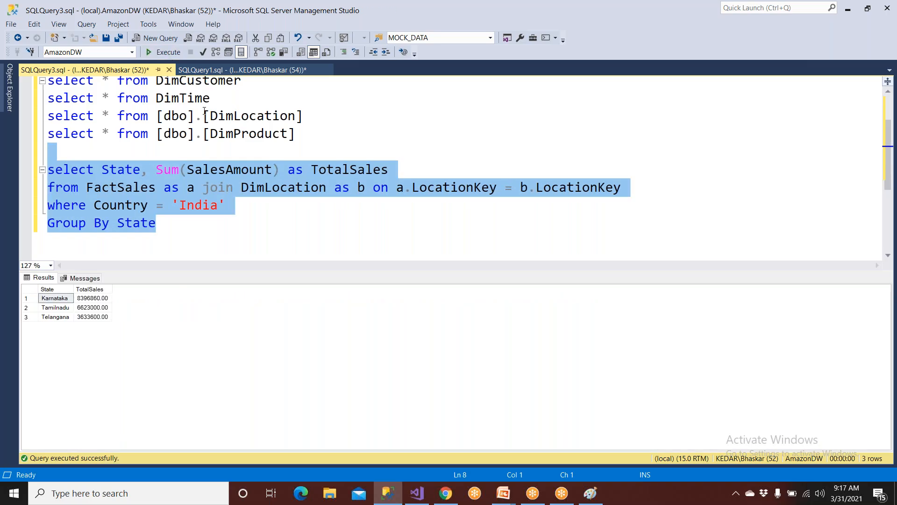
pyautogui.click(200, 222)
pyautogui.moveTo(175, 202); pyautogui.dragTo(233, 201)
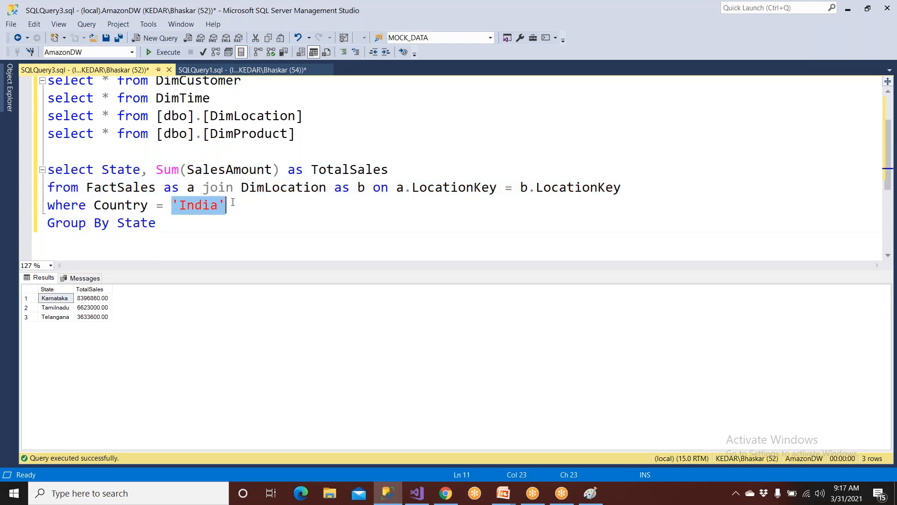
pyautogui.write('@C')
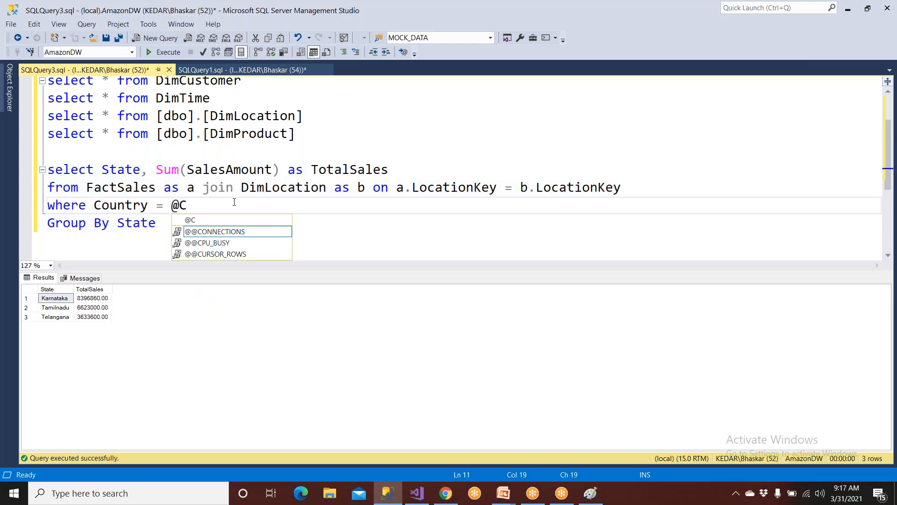
pyautogui.write('oun')
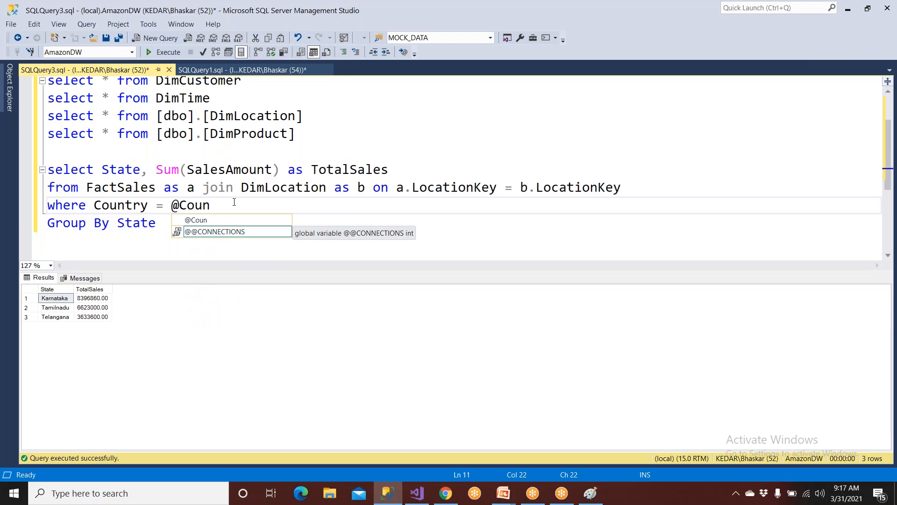
pyautogui.write('try')
pyautogui.press('Escape')
pyautogui.moveTo(171, 222); pyautogui.dragTo(52, 171)
pyautogui.rightClick(55, 173)
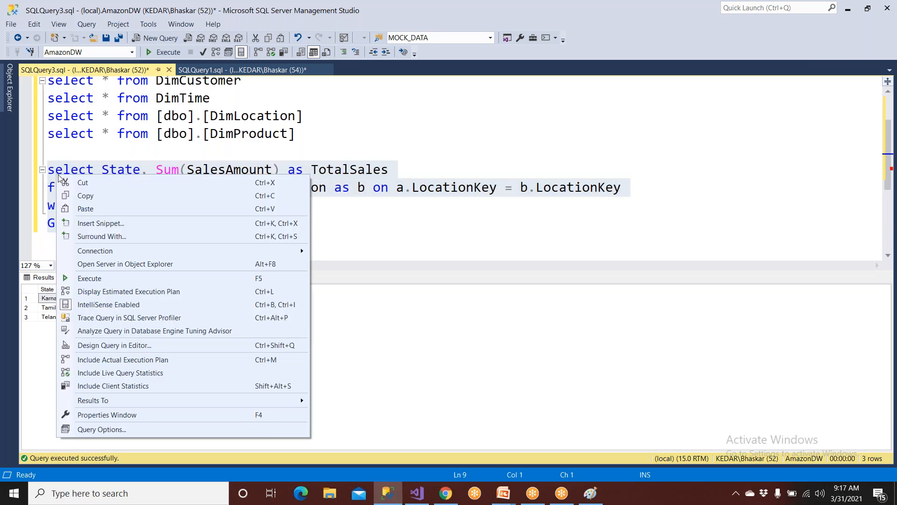
pyautogui.click(77, 195)
# - Switch to Visual Studio and add a new report named AmazonSalesReport to the project's Reports folder
pyautogui.click(421, 501)
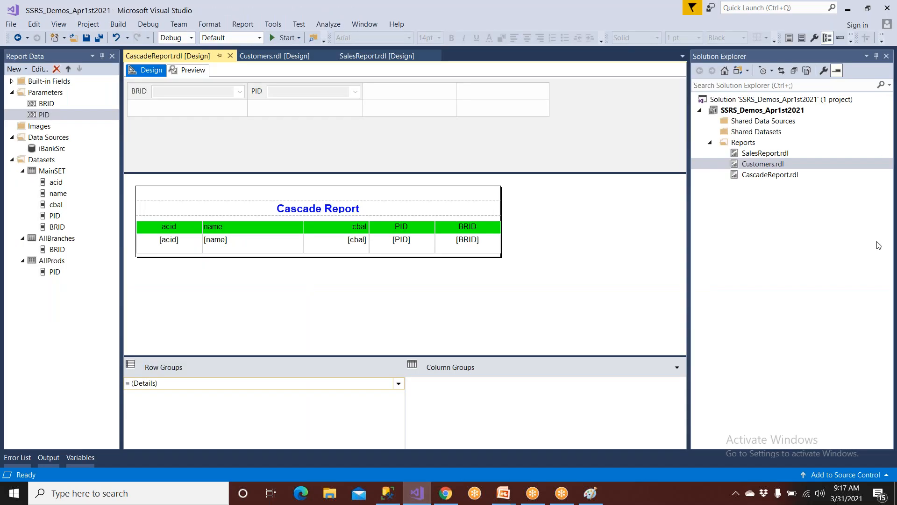
pyautogui.click(743, 146)
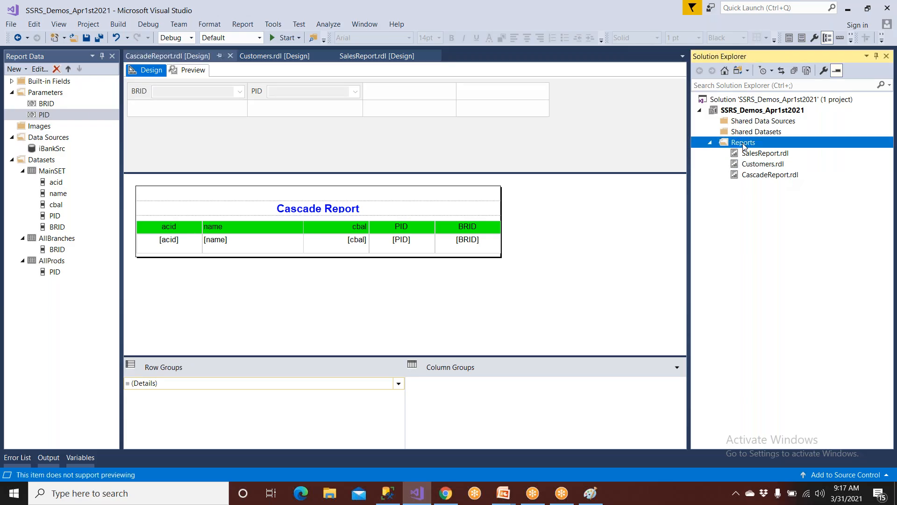
pyautogui.rightClick(739, 144)
pyautogui.moveTo(758, 164)
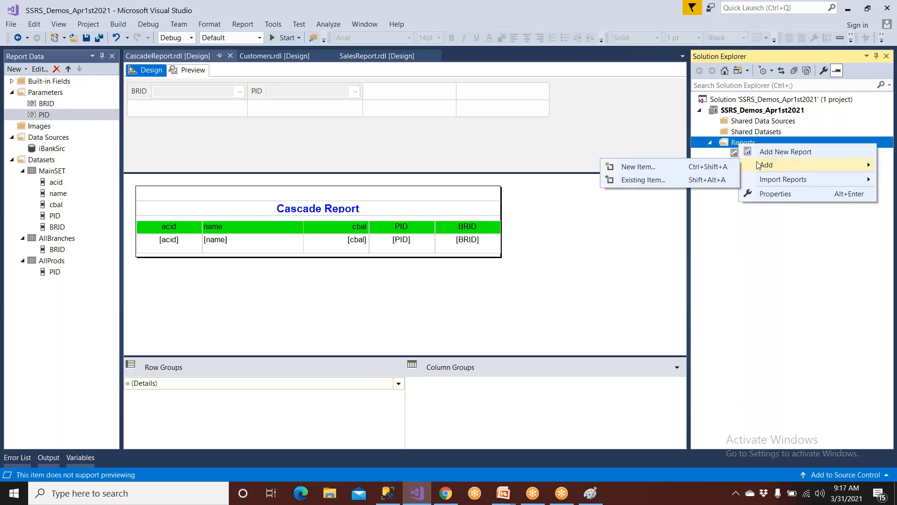
pyautogui.click(675, 167)
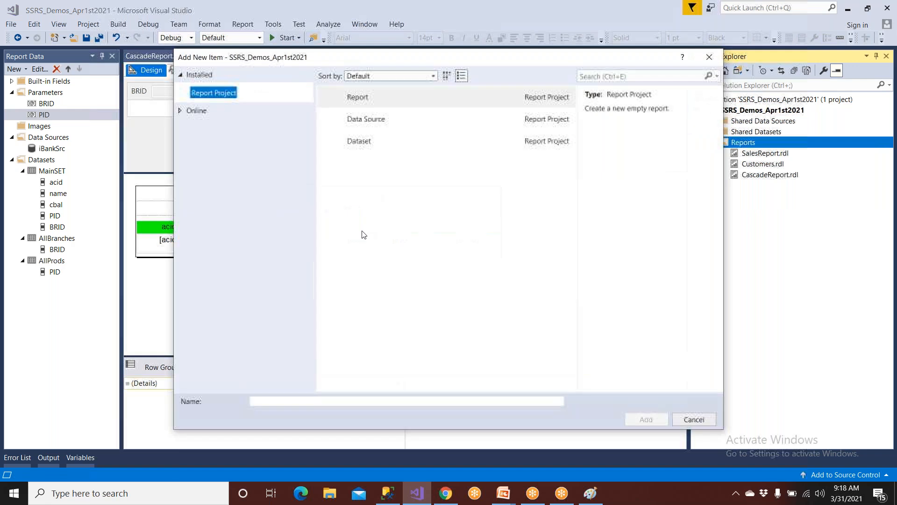
pyautogui.click(293, 405)
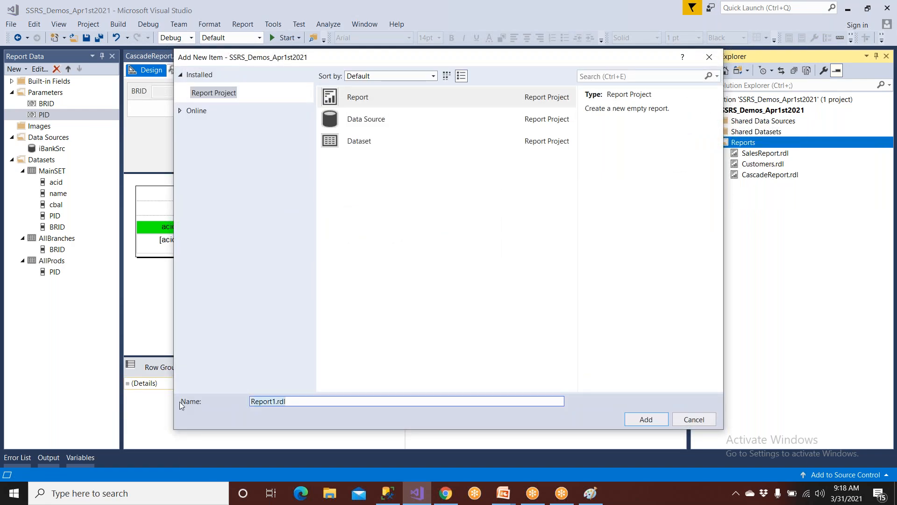
pyautogui.write('Amaazon')
pyautogui.press('BackSpace')
pyautogui.press('BackSpace')
pyautogui.press('BackSpace')
pyautogui.press('BackSpace')
pyautogui.write('zonSalesReport')
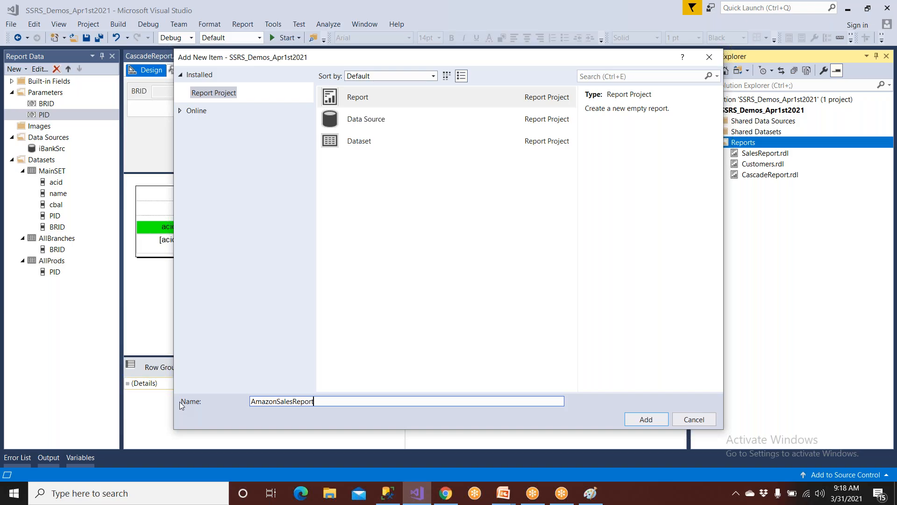
pyautogui.click(352, 98)
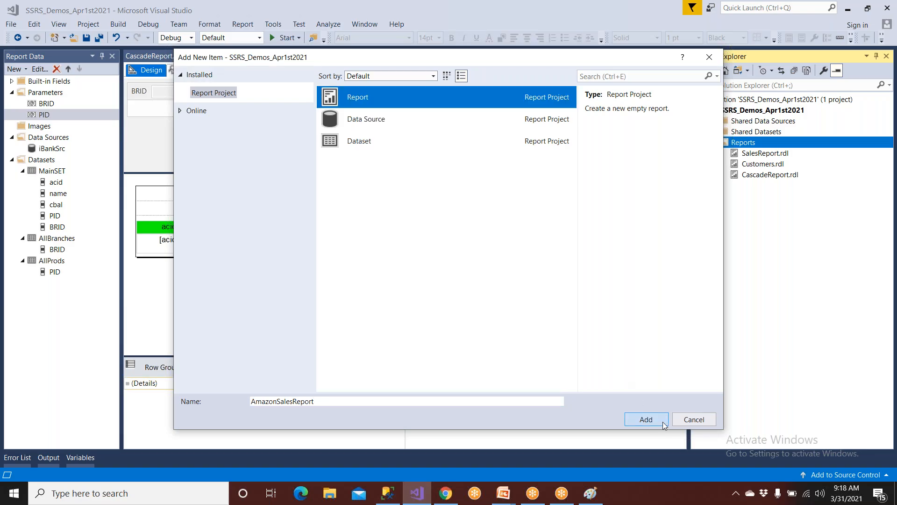
pyautogui.click(645, 420)
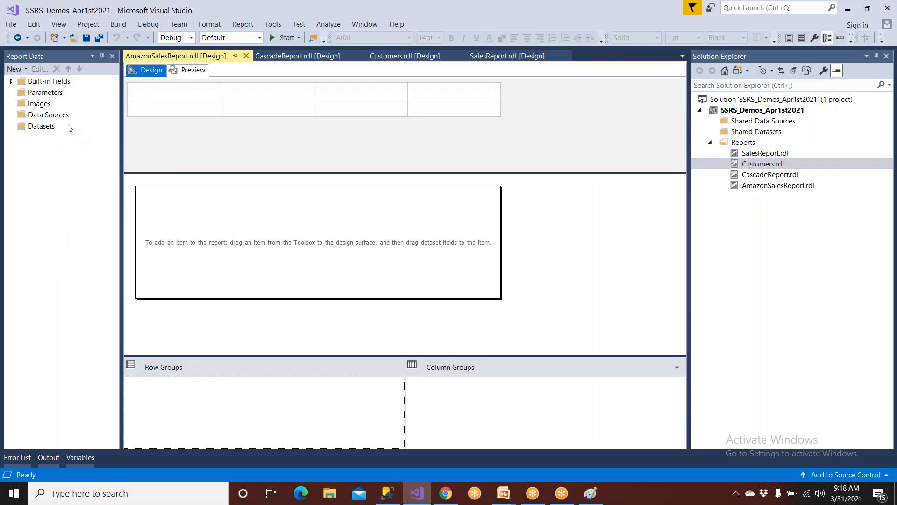
# - Create an embedded data source named AmazonSrc with the connection type Microsoft SQL Server
pyautogui.click(60, 117)
pyautogui.rightClick(60, 121)
pyautogui.click(86, 124)
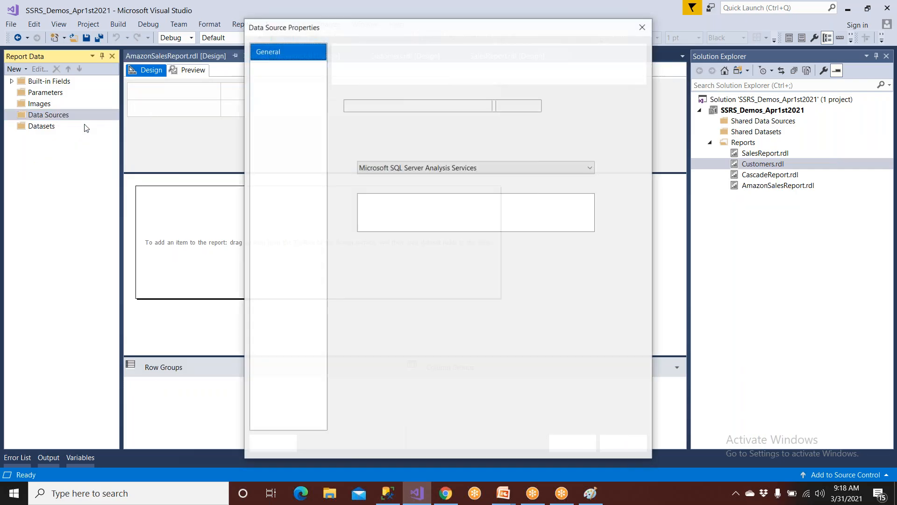
pyautogui.write('AmazonSrc')
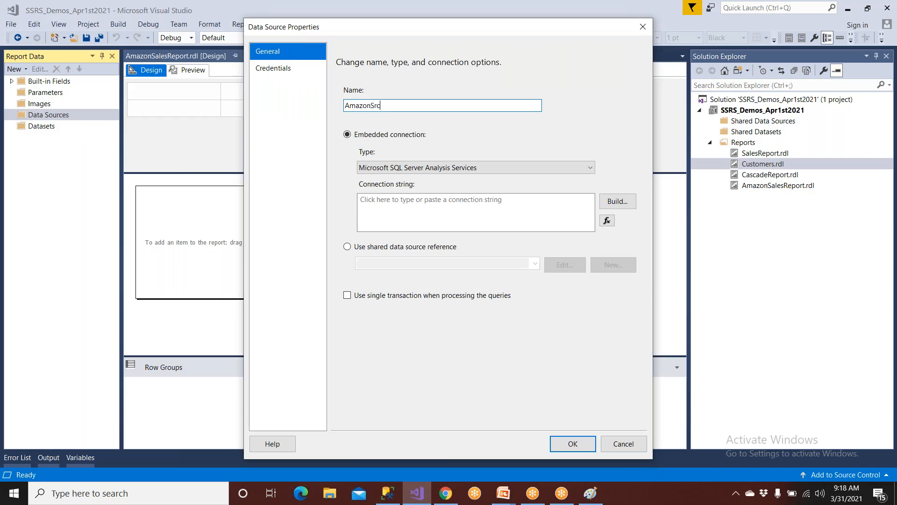
pyautogui.click(416, 167)
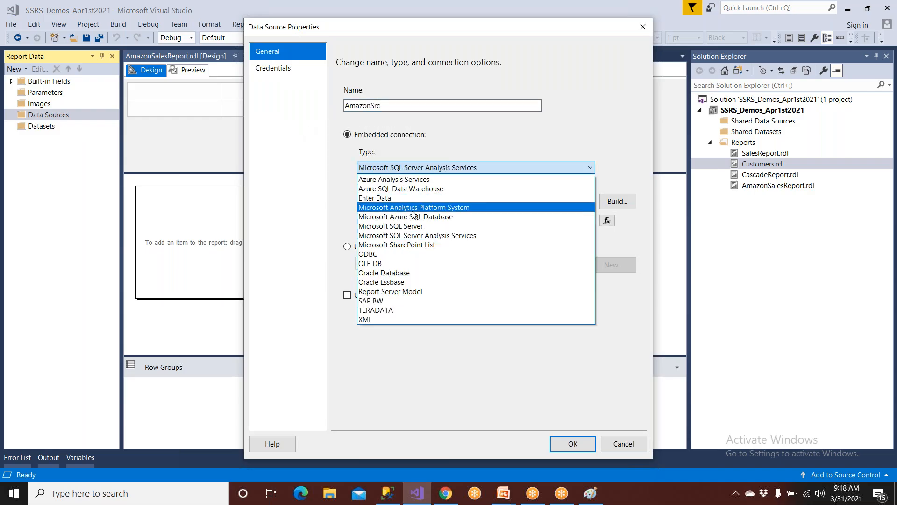
pyautogui.click(412, 227)
# - Build the AmazonSrc connection to server "." and database AmazonDW, test it, and save the data source
pyautogui.click(615, 209)
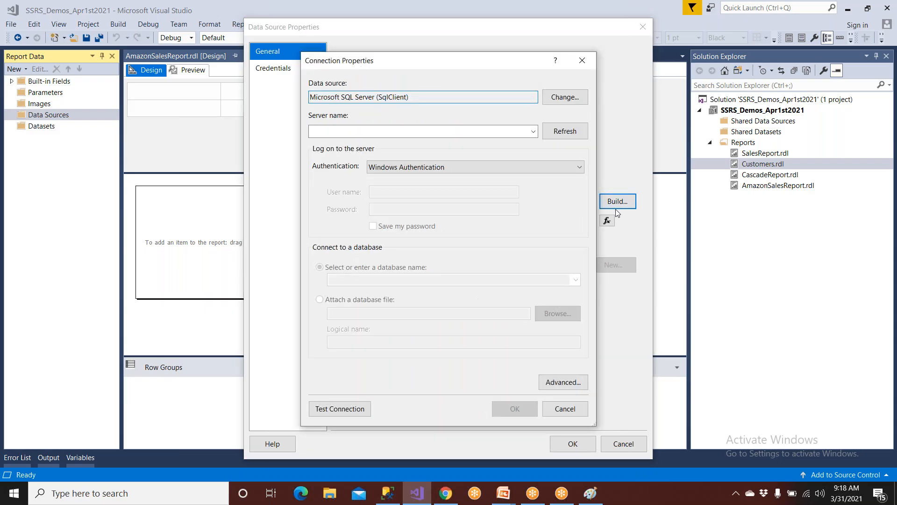
pyautogui.click(342, 132)
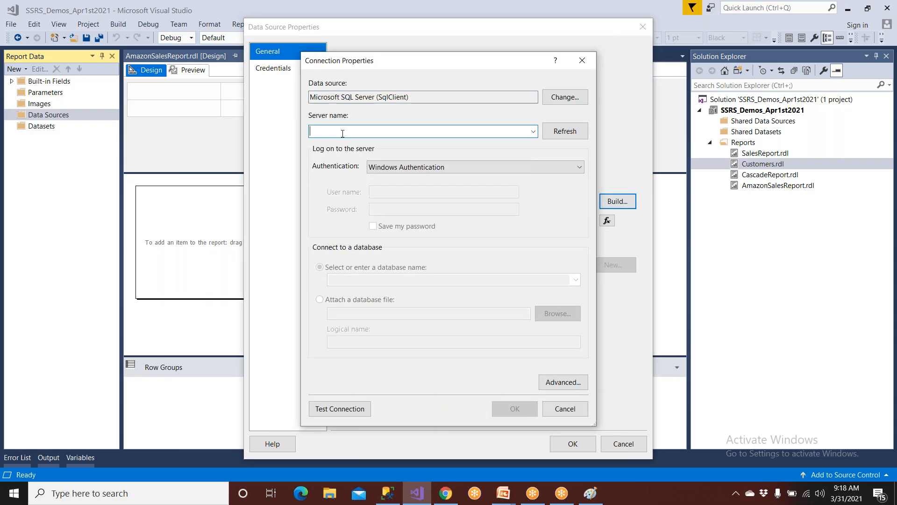
pyautogui.write('.')
pyautogui.click(495, 279)
pyautogui.click(575, 280)
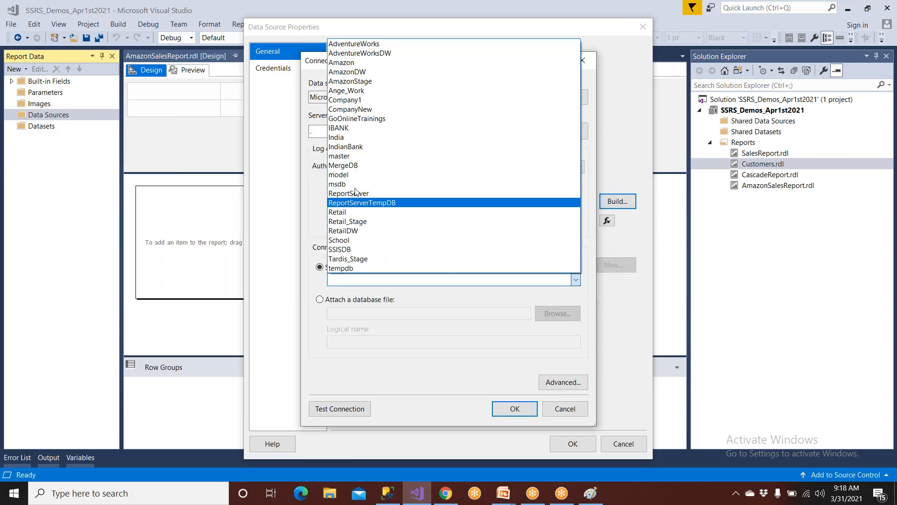
pyautogui.click(369, 72)
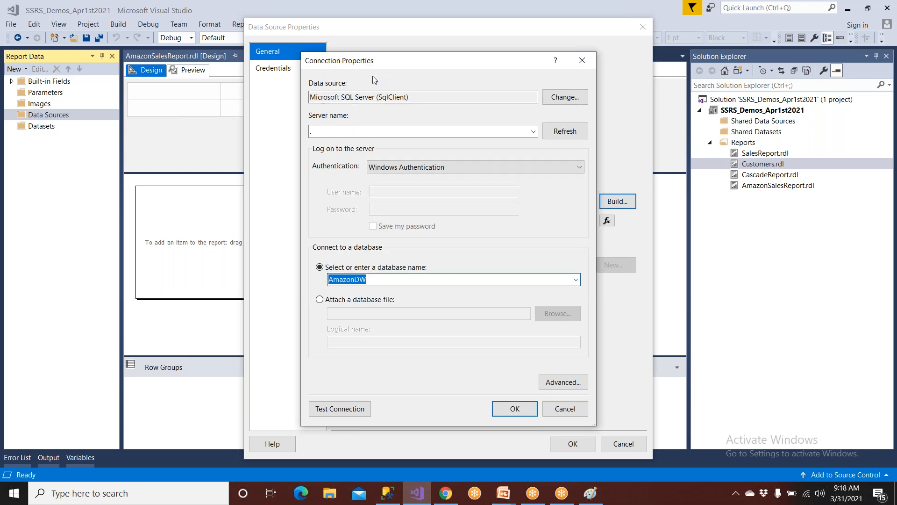
pyautogui.click(346, 411)
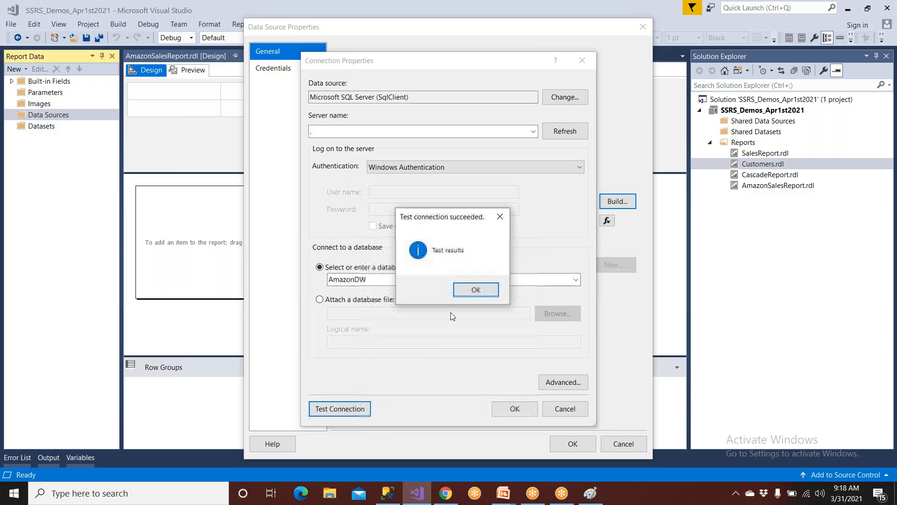
pyautogui.click(474, 289)
pyautogui.click(514, 408)
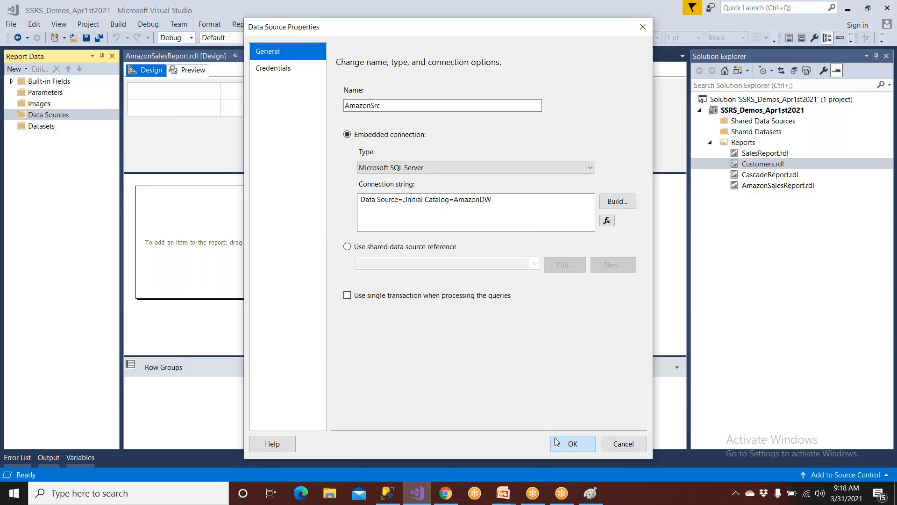
pyautogui.click(571, 443)
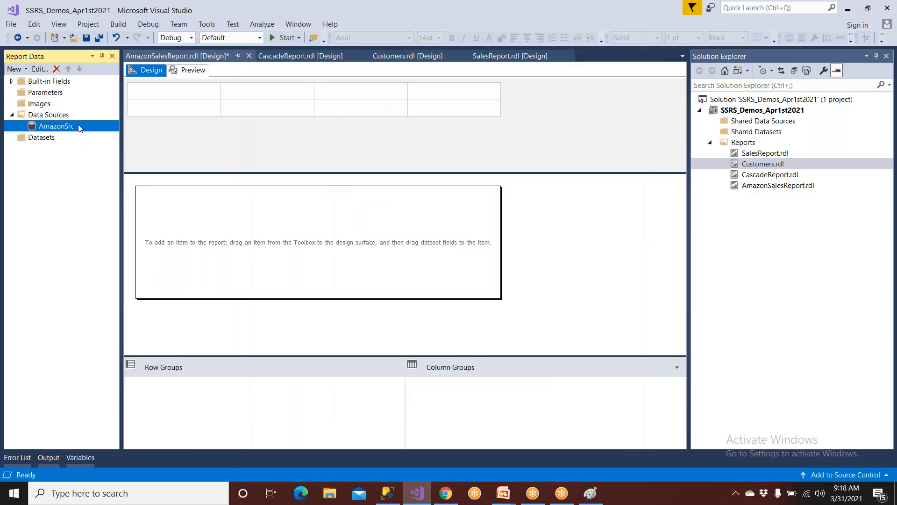
# - Edit the AmazonSrc connection to use Windows Authentication and save the data source
pyautogui.doubleClick(56, 126)
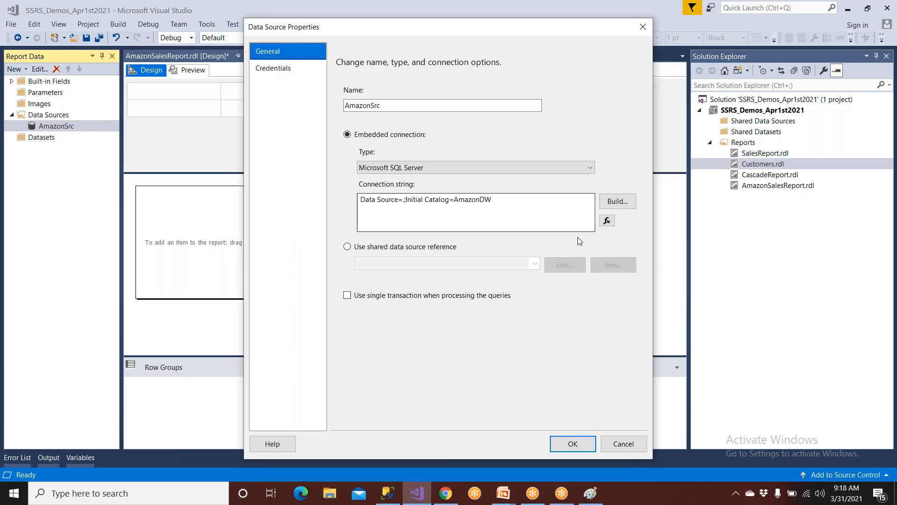
pyautogui.click(617, 201)
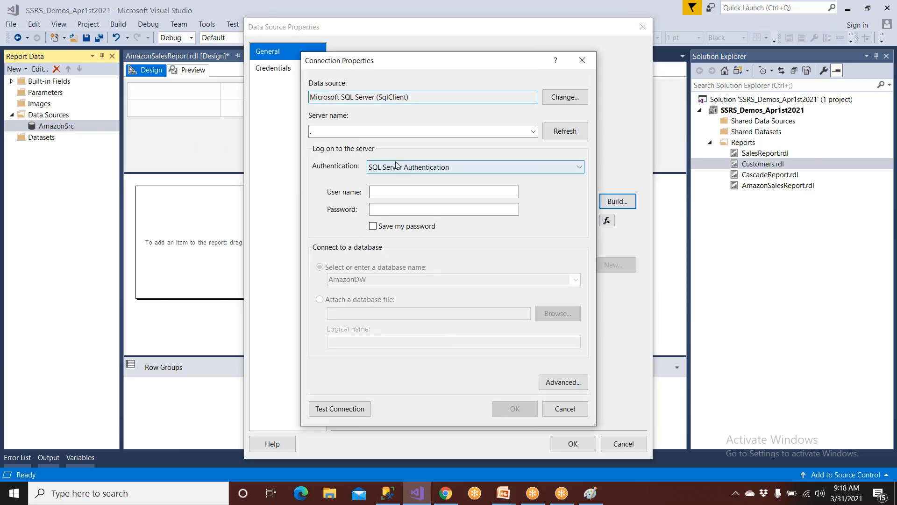
pyautogui.click(397, 167)
pyautogui.click(397, 176)
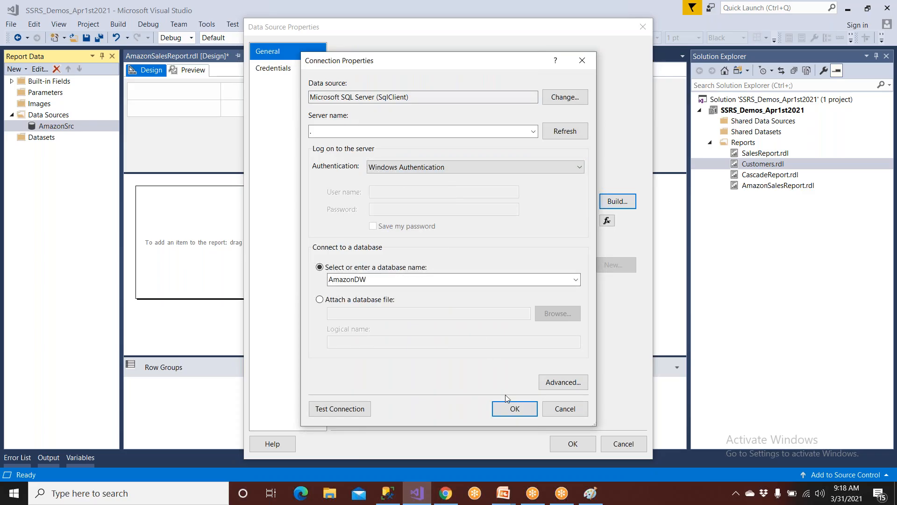
pyautogui.click(512, 409)
pyautogui.click(559, 446)
# - Add a dataset named MainSET, embedded in the report and based on the AmazonSrc data source
pyautogui.rightClick(46, 138)
pyautogui.click(75, 144)
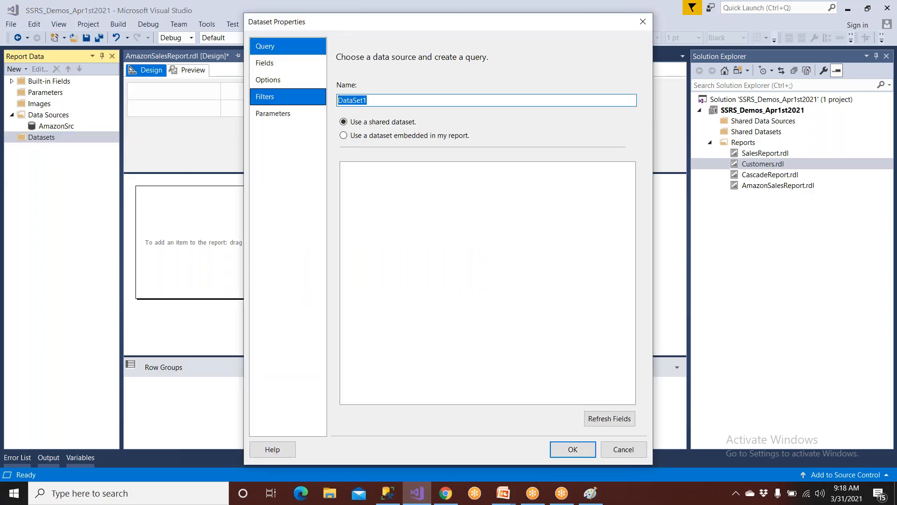
pyautogui.write('MainSET')
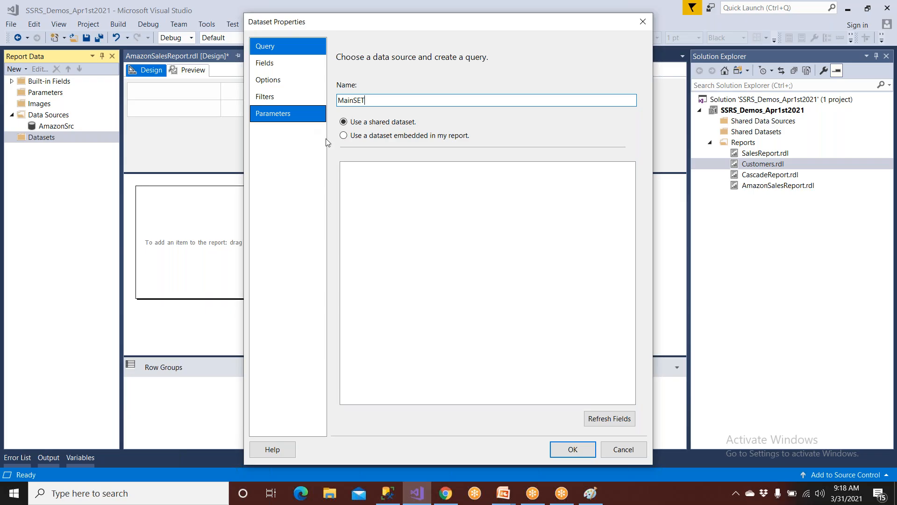
pyautogui.click(343, 136)
pyautogui.click(399, 174)
pyautogui.click(397, 187)
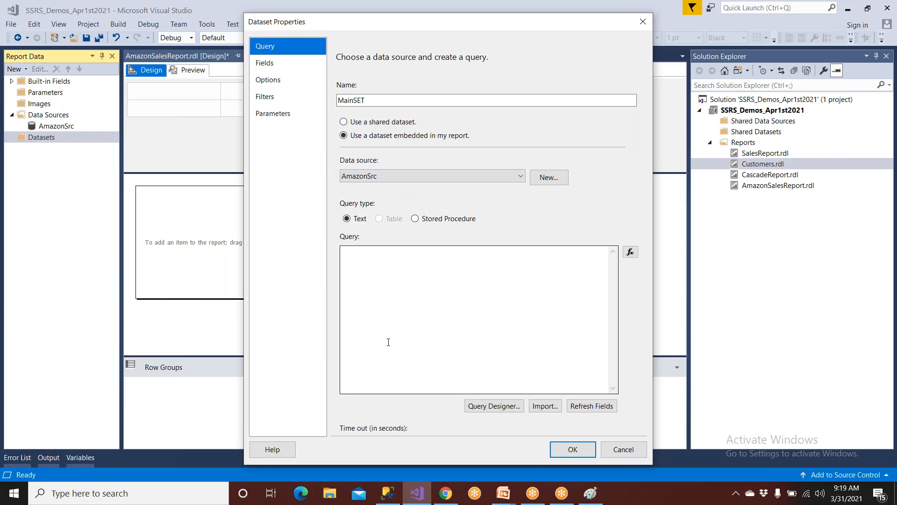
pyautogui.hotkey('alt', 'Tab')
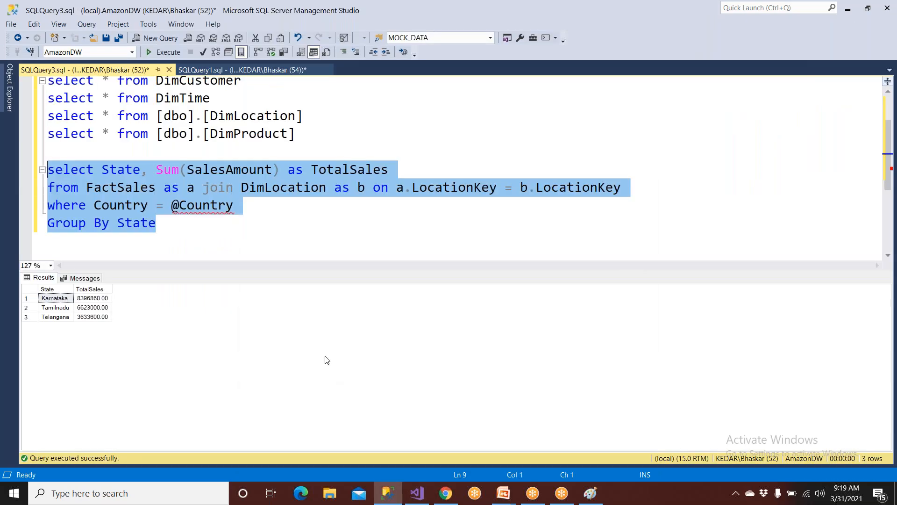
pyautogui.hotkey('ctrl', 'c')
pyautogui.hotkey('alt', 'Tab')
pyautogui.click(377, 276)
pyautogui.hotkey('ctrl', 'v')
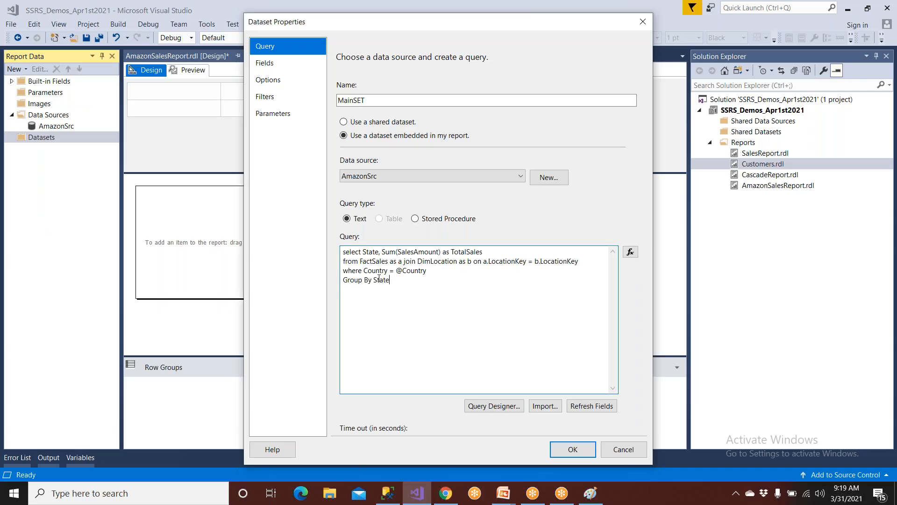
pyautogui.click(556, 449)
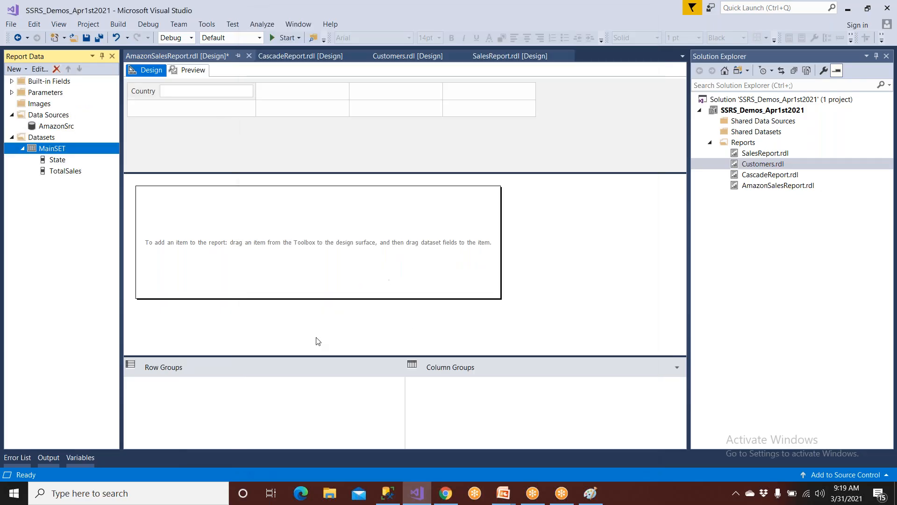
# - Insert a table near the upper-left corner of the AmazonSalesReport body
pyautogui.rightClick(160, 204)
pyautogui.moveTo(180, 253)
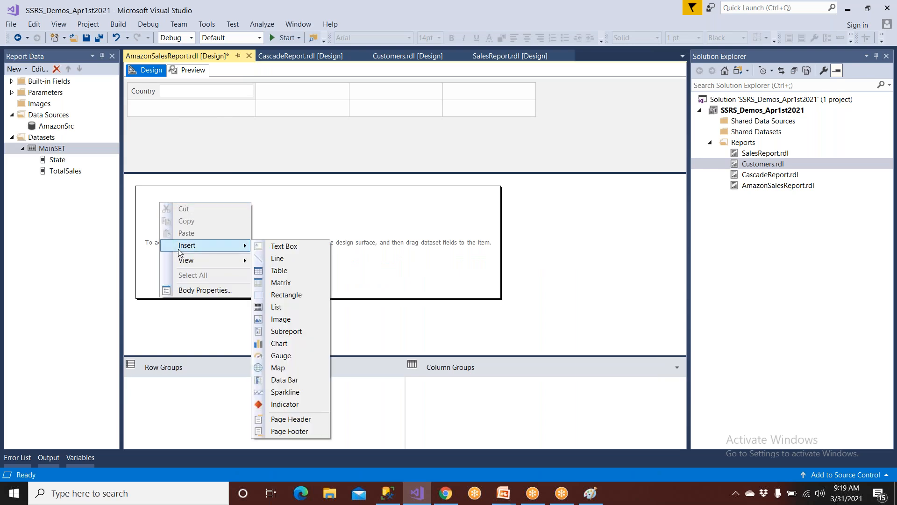
pyautogui.click(282, 271)
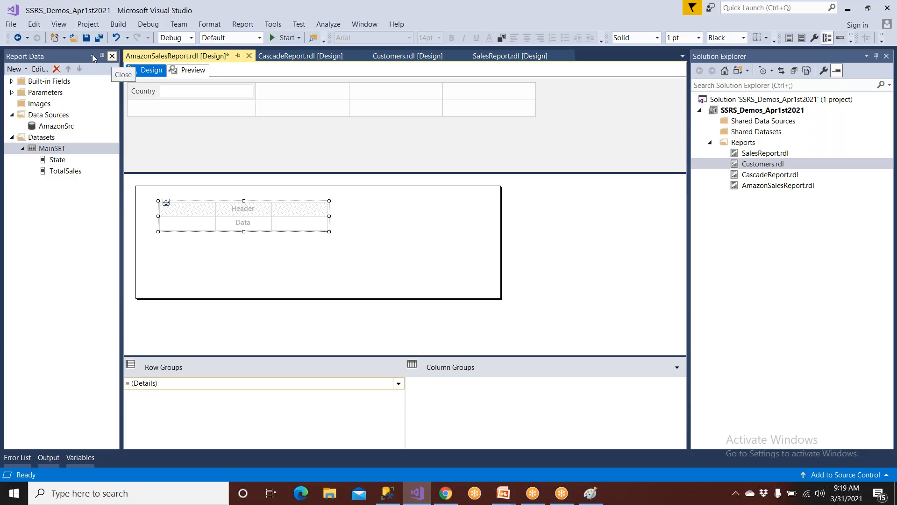
# - Show the Visual Studio notifications
pyautogui.click(58, 24)
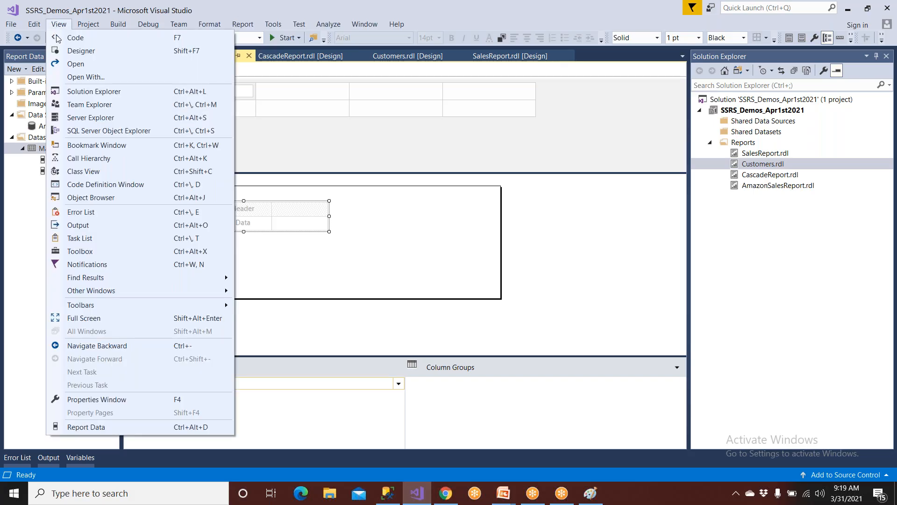
pyautogui.click(87, 263)
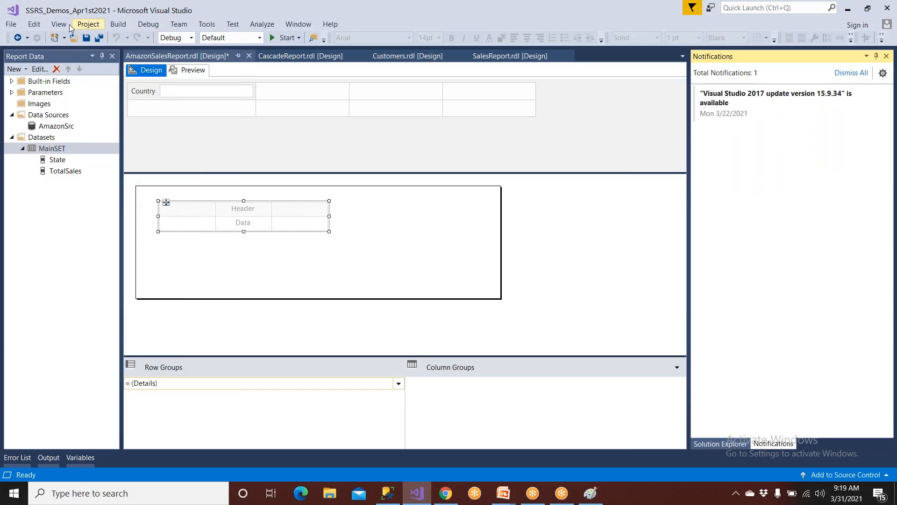
# - Show the Toolbox with the report items and close the Visual Studio notifications
pyautogui.click(61, 25)
pyautogui.click(80, 253)
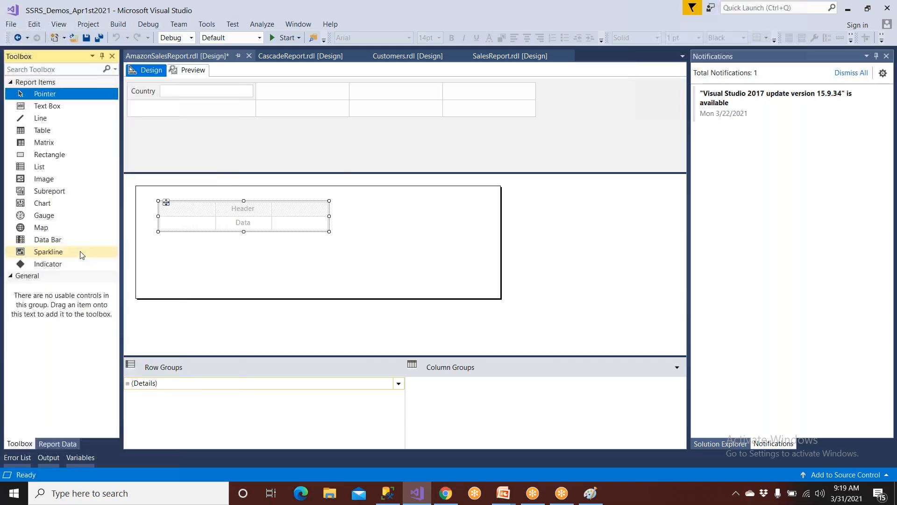
pyautogui.click(886, 56)
pyautogui.rightClick(297, 257)
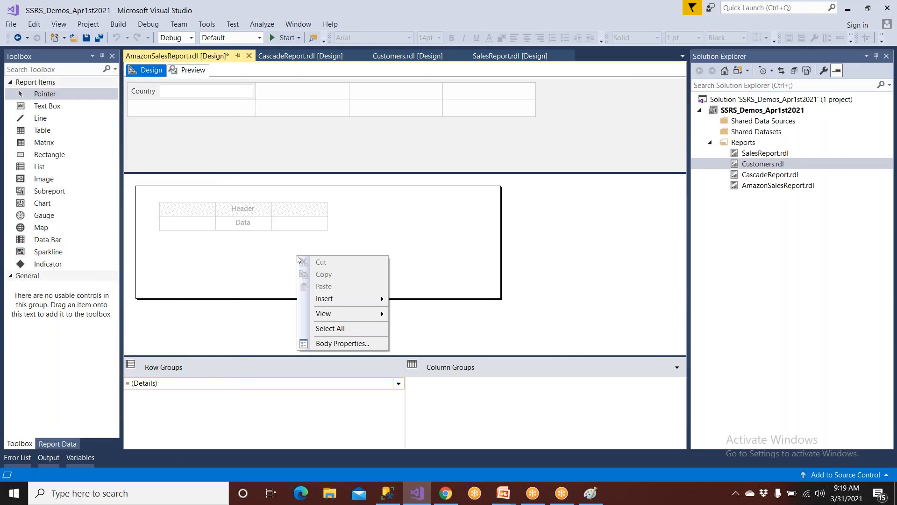
pyautogui.moveTo(323, 298)
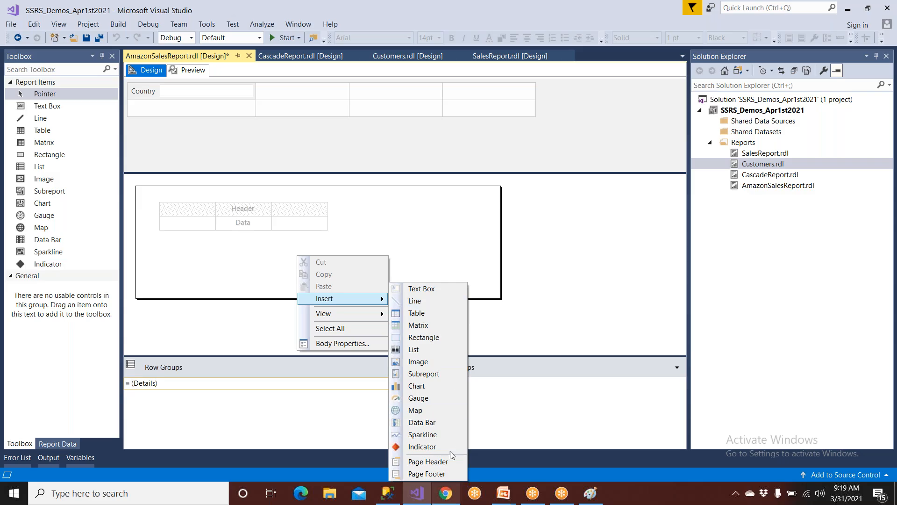
pyautogui.click(432, 239)
# - Place the State and TotalSales fields in the table's first two data cells and delete the empty third column
pyautogui.click(211, 222)
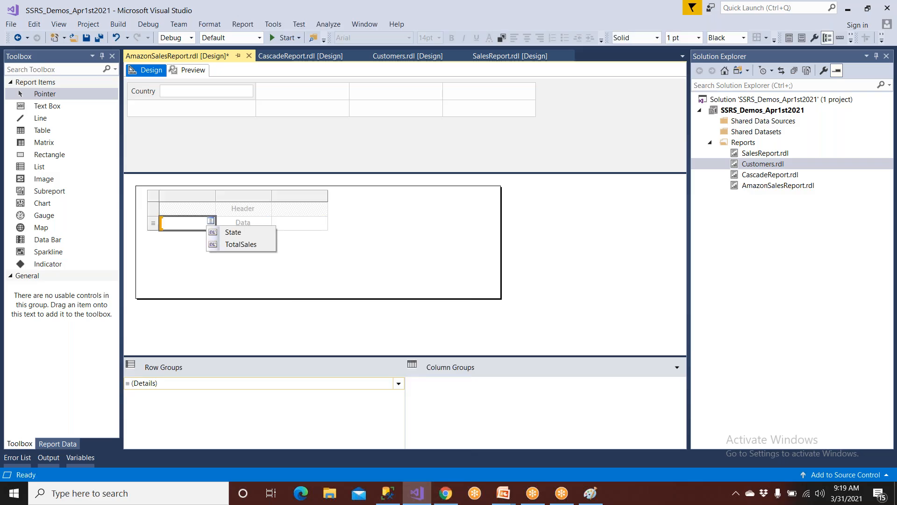
pyautogui.click(236, 231)
pyautogui.click(266, 221)
pyautogui.click(293, 245)
pyautogui.click(294, 196)
pyautogui.rightClick(295, 203)
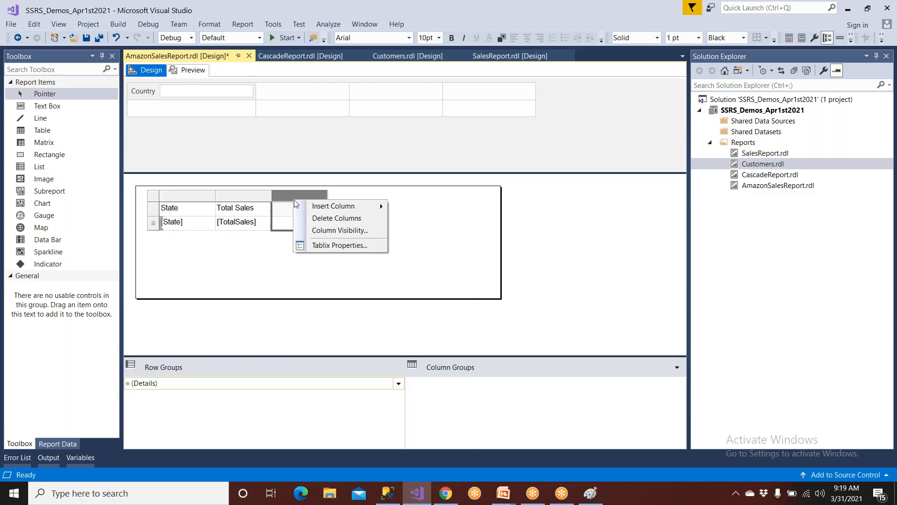
pyautogui.click(310, 218)
# - Shift the table to the body's left edge and widen its columns, then shrink the report body around it
pyautogui.moveTo(166, 202); pyautogui.dragTo(154, 202)
pyautogui.moveTo(261, 231); pyautogui.dragTo(375, 233)
pyautogui.moveTo(373, 299); pyautogui.dragTo(374, 237)
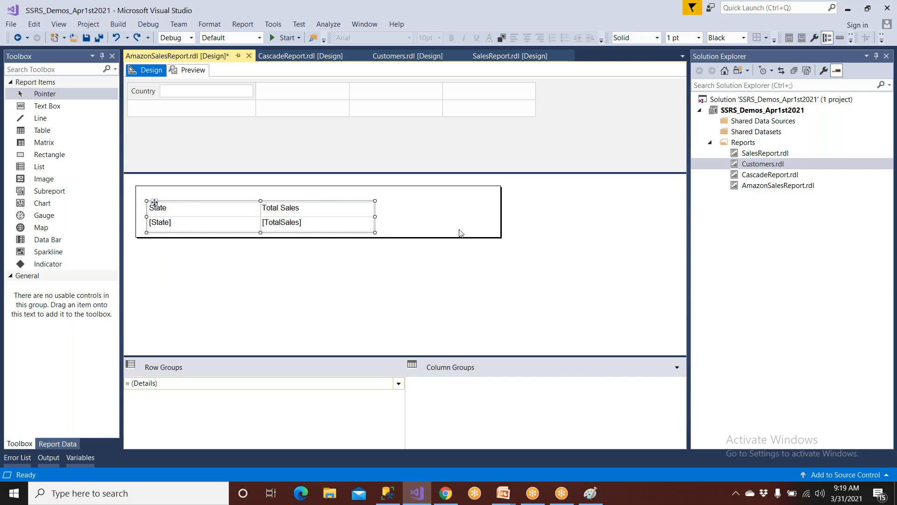
pyautogui.moveTo(500, 221); pyautogui.dragTo(381, 220)
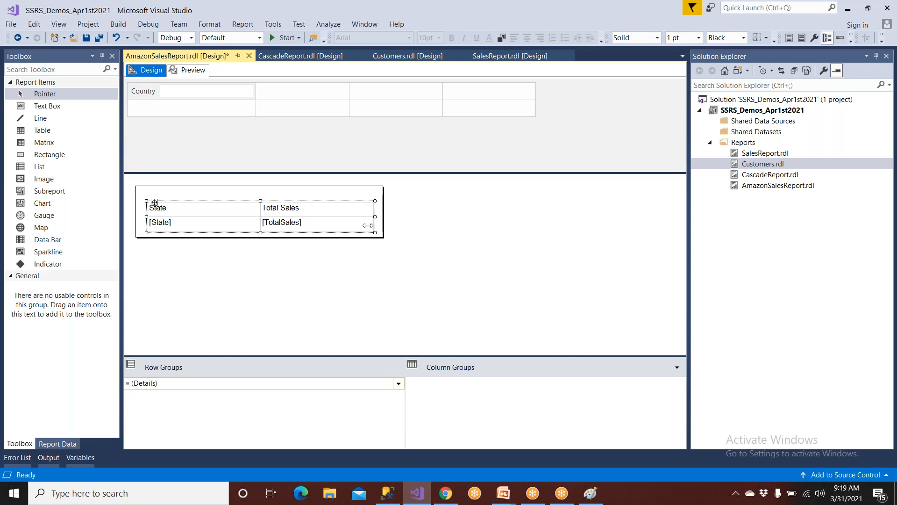
# - Format the table's header row with a yellow background and bold text
pyautogui.click(218, 213)
pyautogui.click(139, 208)
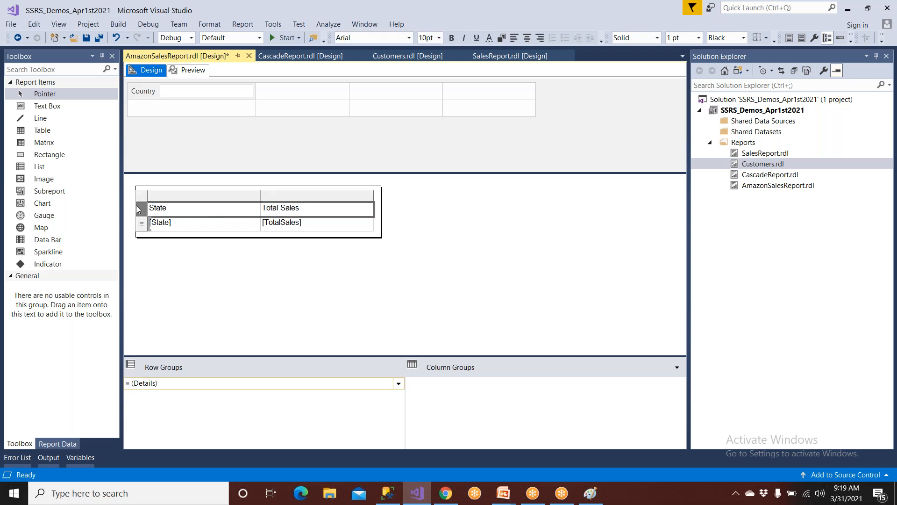
pyautogui.click(501, 38)
pyautogui.click(439, 271)
pyautogui.click(427, 312)
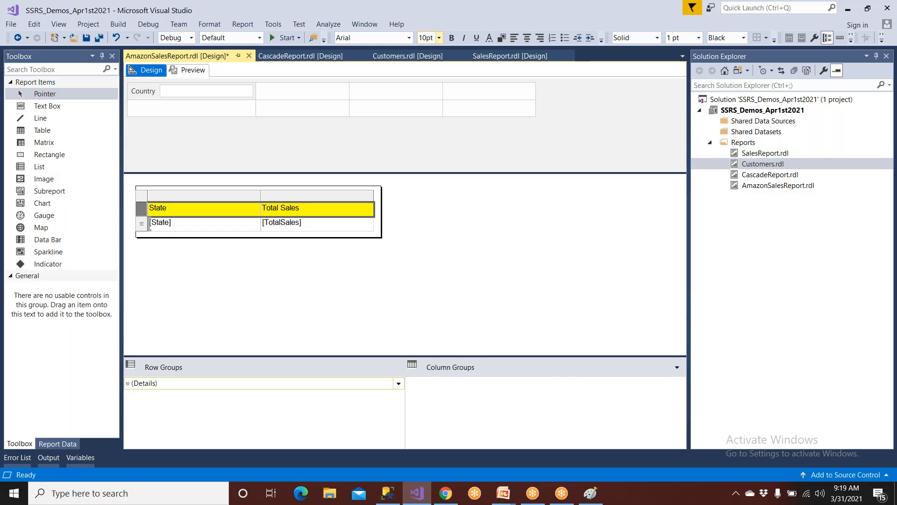
pyautogui.click(451, 38)
# - Save AmazonSalesReport and preview it up to the Country prompt
pyautogui.click(86, 37)
pyautogui.click(189, 70)
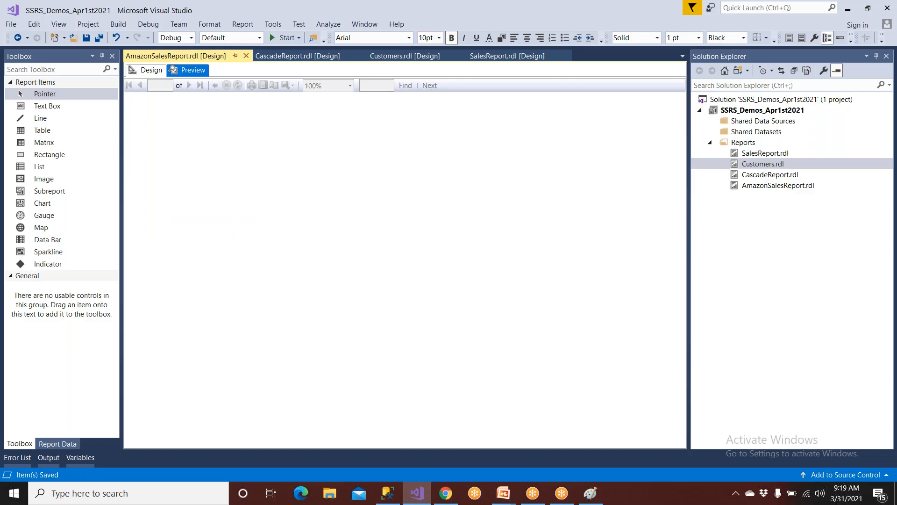
pyautogui.click(181, 88)
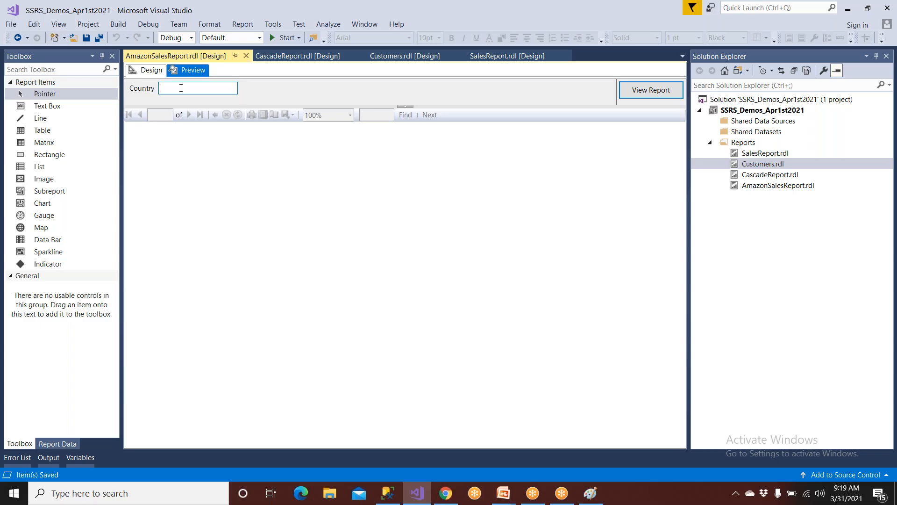
# - Switch to Management Studio and run the DimLocation query to look at its Country column
pyautogui.click(388, 493)
pyautogui.click(386, 229)
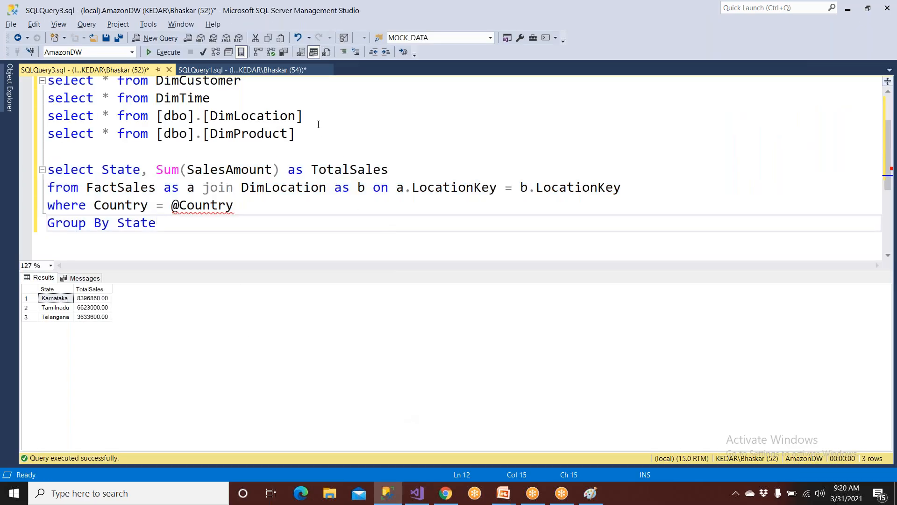
pyautogui.scroll(1, 312, 127)
pyautogui.moveTo(304, 169); pyautogui.dragTo(48, 169)
pyautogui.click(167, 52)
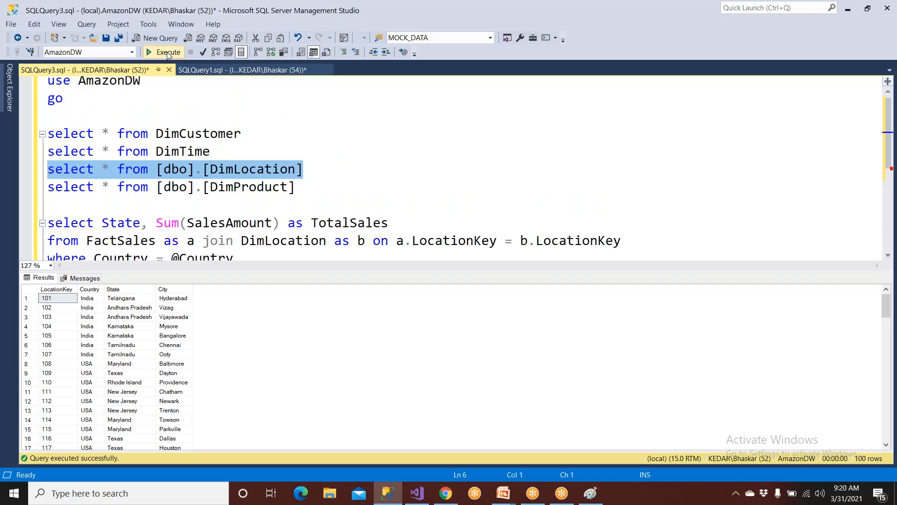
pyautogui.click(87, 299)
# - Change the DimLocation query to select distinct Country from [dbo].[DimLocation]
pyautogui.click(96, 171)
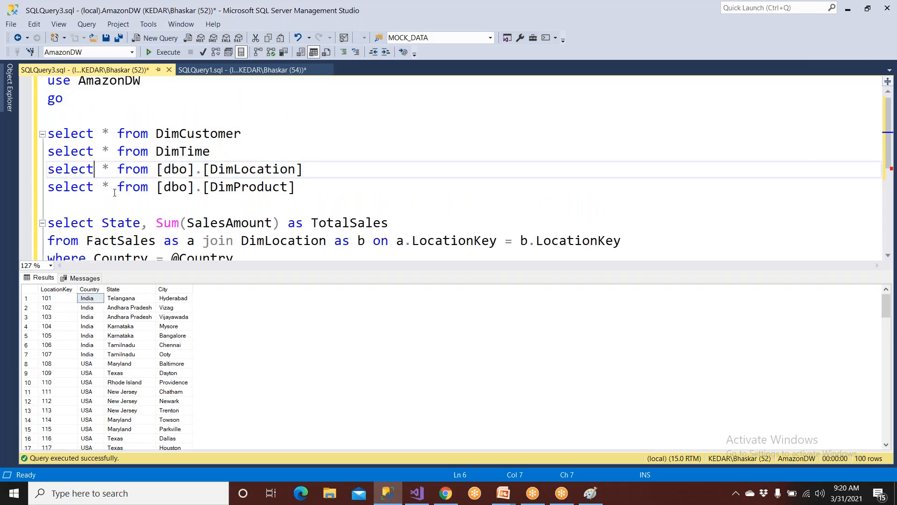
pyautogui.doubleClick(120, 251)
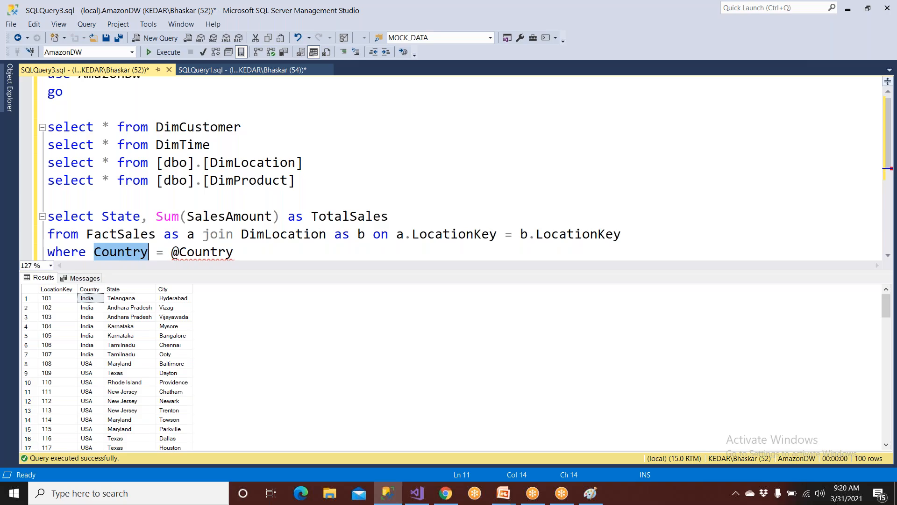
pyautogui.doubleClick(107, 160)
pyautogui.write('distnct')
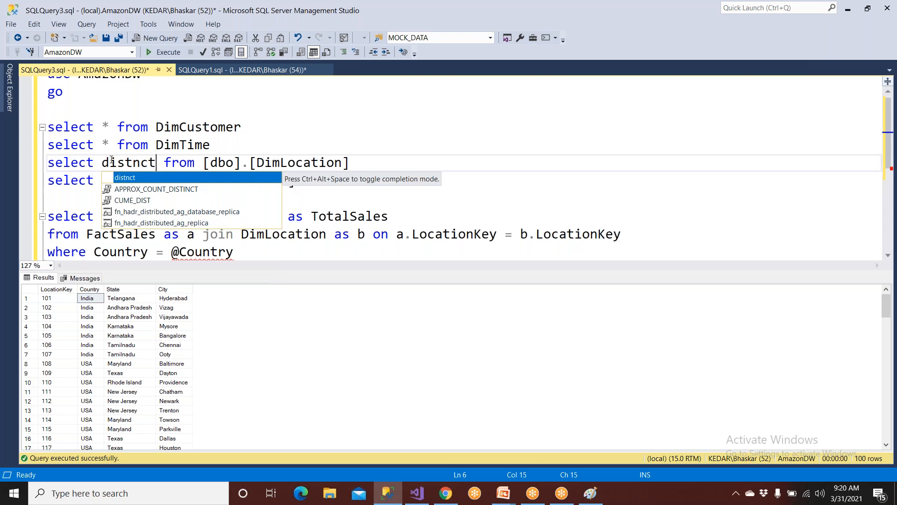
pyautogui.press('BackSpace')
pyautogui.press('BackSpace')
pyautogui.press('BackSpace')
pyautogui.write('inct')
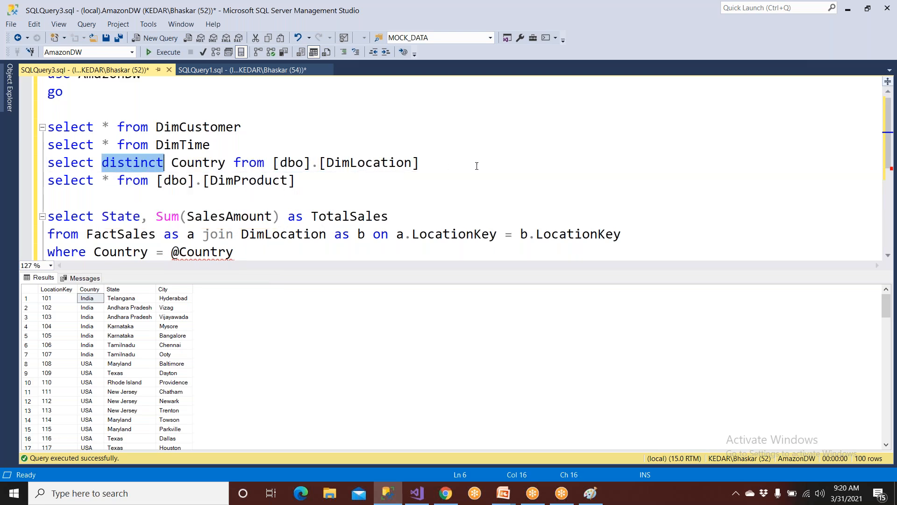
# - Run the distinct Country query and copy its text
pyautogui.moveTo(477, 166); pyautogui.dragTo(22, 159)
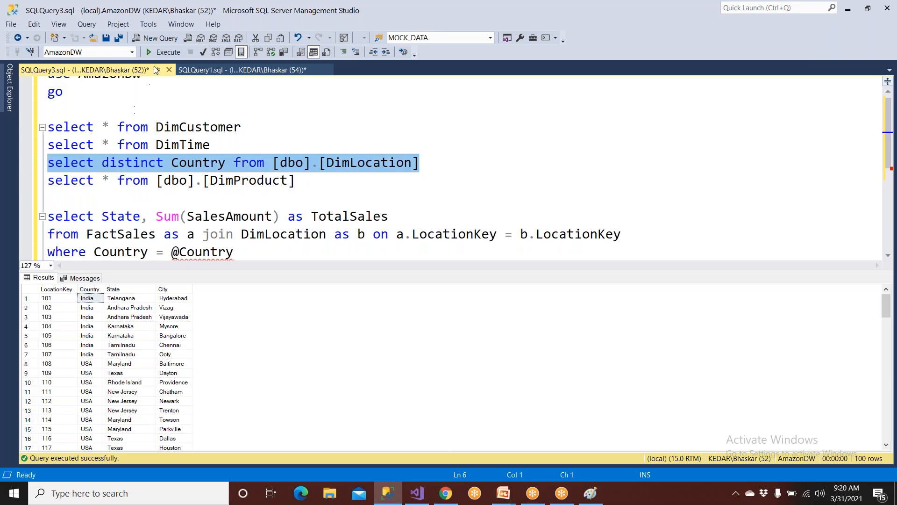
pyautogui.click(163, 52)
pyautogui.rightClick(169, 167)
pyautogui.click(192, 189)
# - In Visual Studio, return to the report design and add a dataset named Countries, embedded in the report and based on AmazonSrc
pyautogui.click(417, 493)
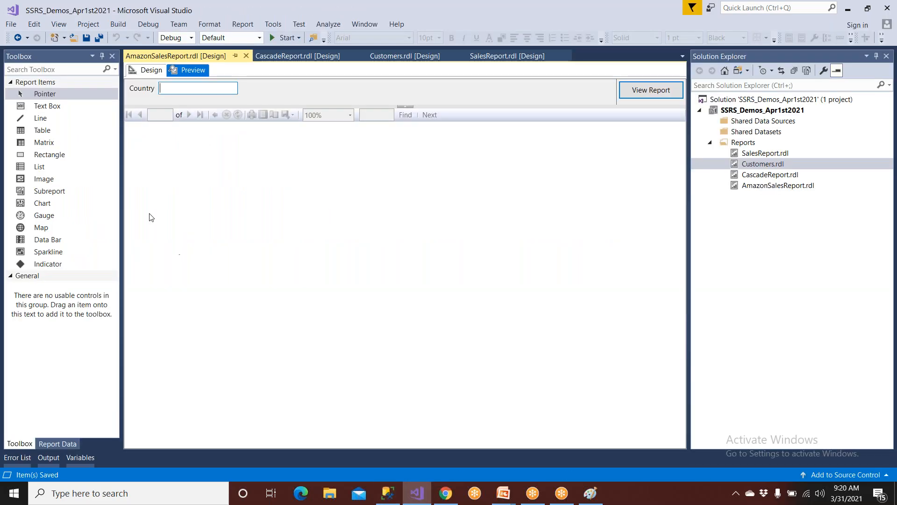
pyautogui.click(155, 69)
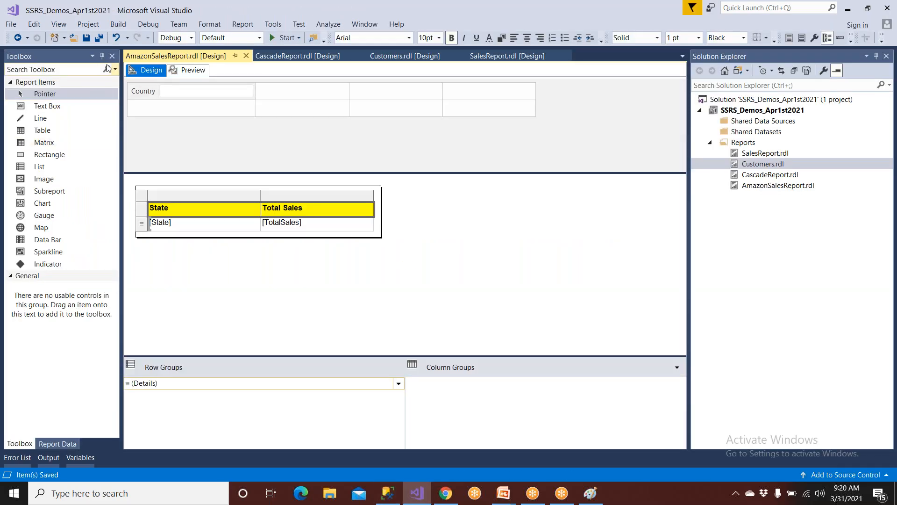
pyautogui.rightClick(55, 147)
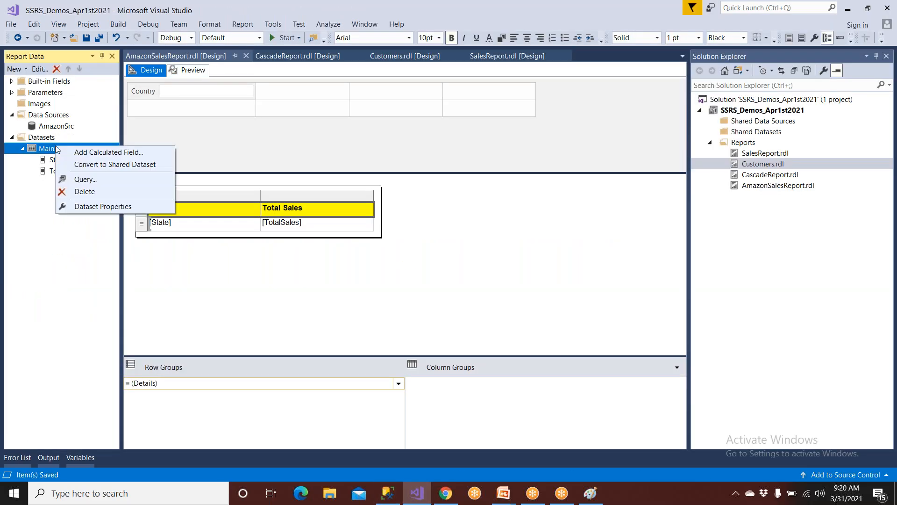
pyautogui.click(48, 141)
pyautogui.rightClick(48, 142)
pyautogui.click(70, 147)
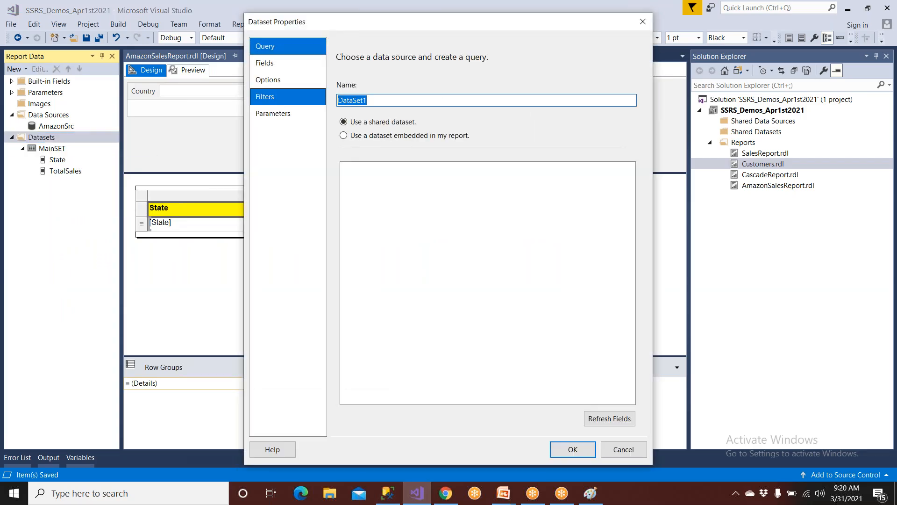
pyautogui.write('Countries')
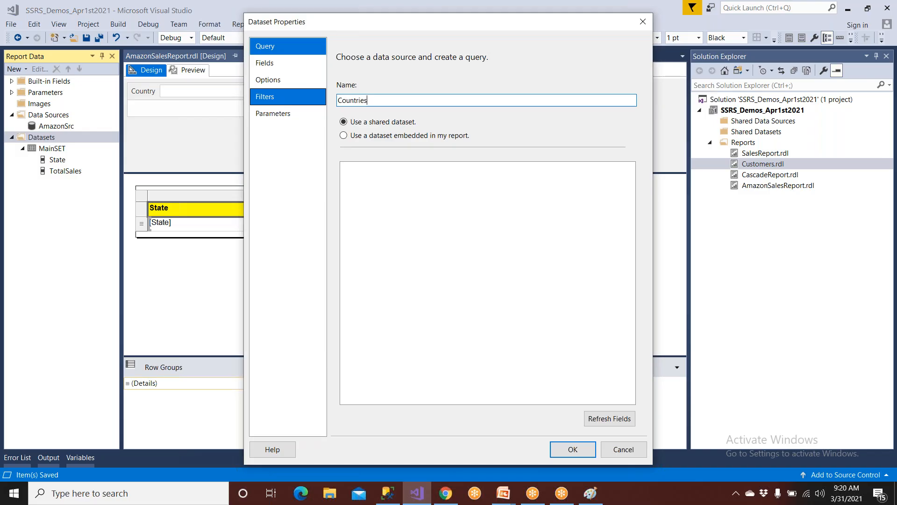
pyautogui.click(374, 135)
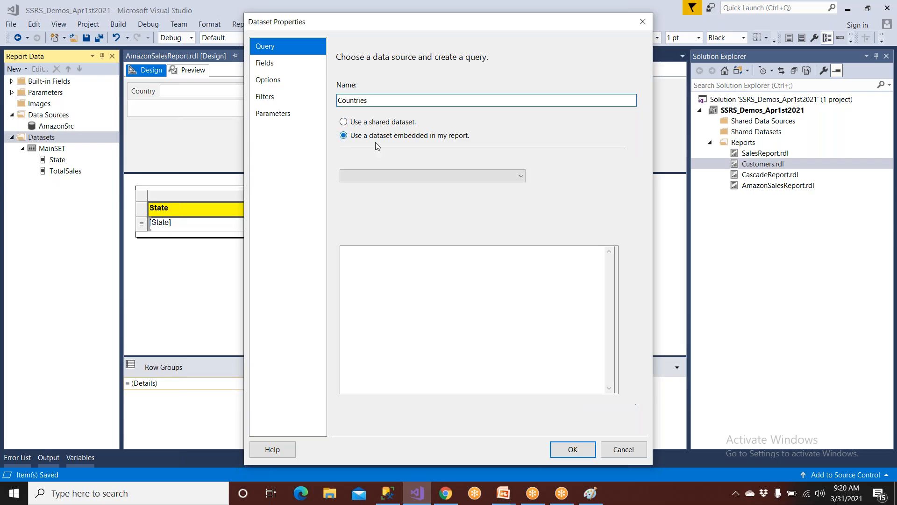
pyautogui.click(377, 176)
pyautogui.click(374, 189)
# - Set the Countries dataset's query to "select distinct Country from [dbo].[DimLocation]" and save the dataset
pyautogui.click(374, 275)
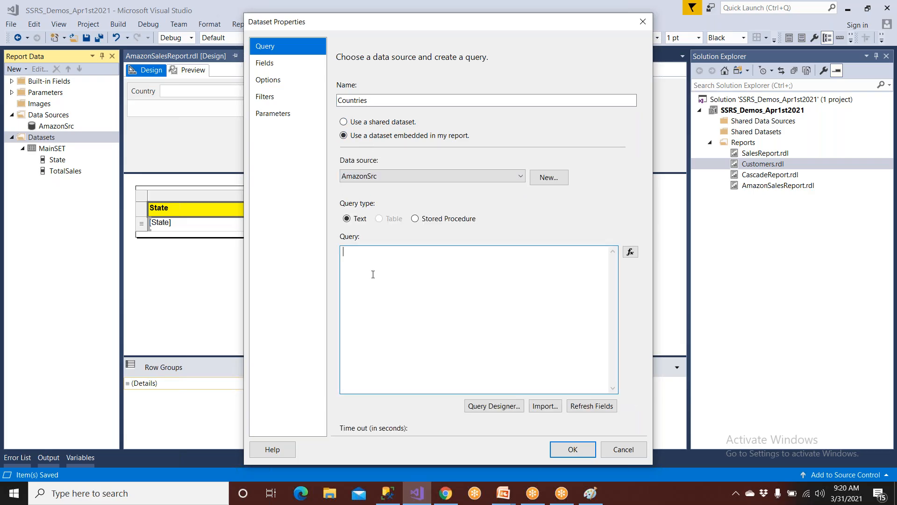
pyautogui.write('select distinct Country from [dbo].[DimLocation]')
pyautogui.click(573, 449)
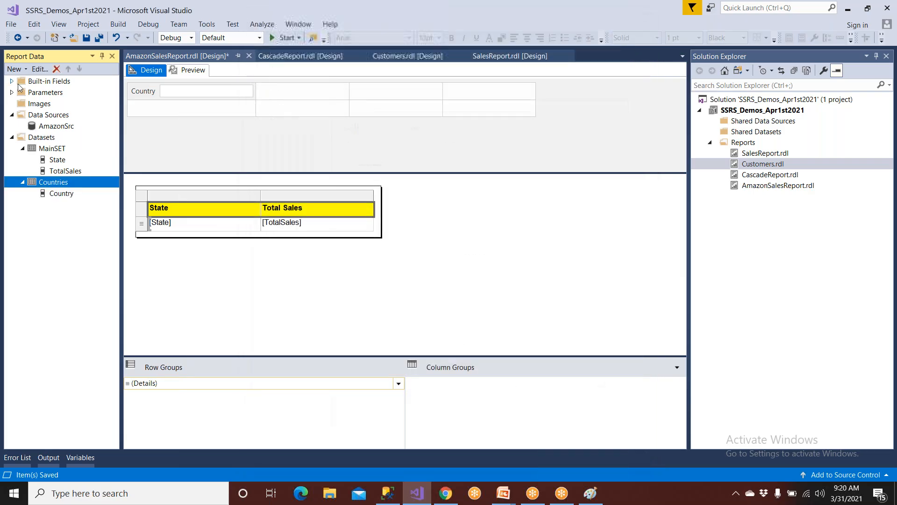
# - Set the Country parameter's available values to come from the Countries dataset, using Country as both value and label field
pyautogui.doubleClick(41, 93)
pyautogui.doubleClick(46, 104)
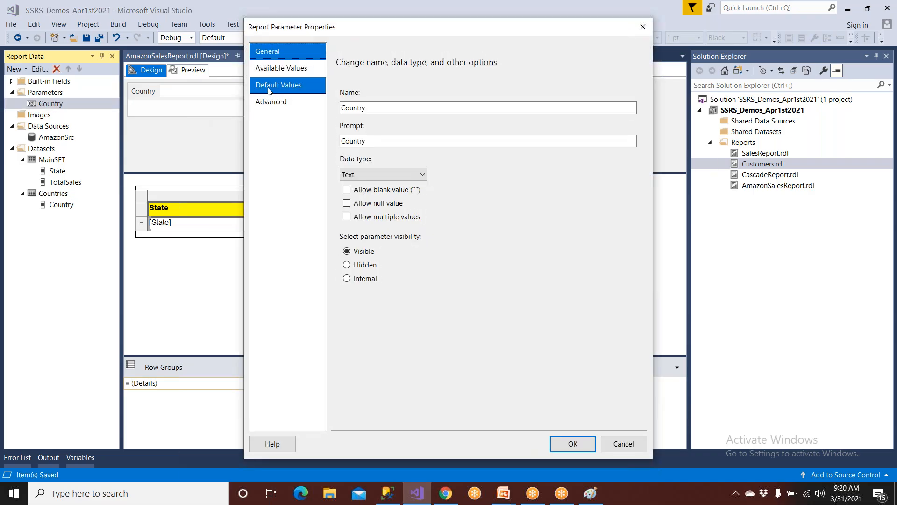
pyautogui.click(280, 68)
pyautogui.click(347, 135)
pyautogui.click(361, 180)
pyautogui.click(365, 202)
pyautogui.click(366, 212)
pyautogui.click(366, 224)
pyautogui.click(365, 243)
pyautogui.click(364, 256)
pyautogui.click(571, 443)
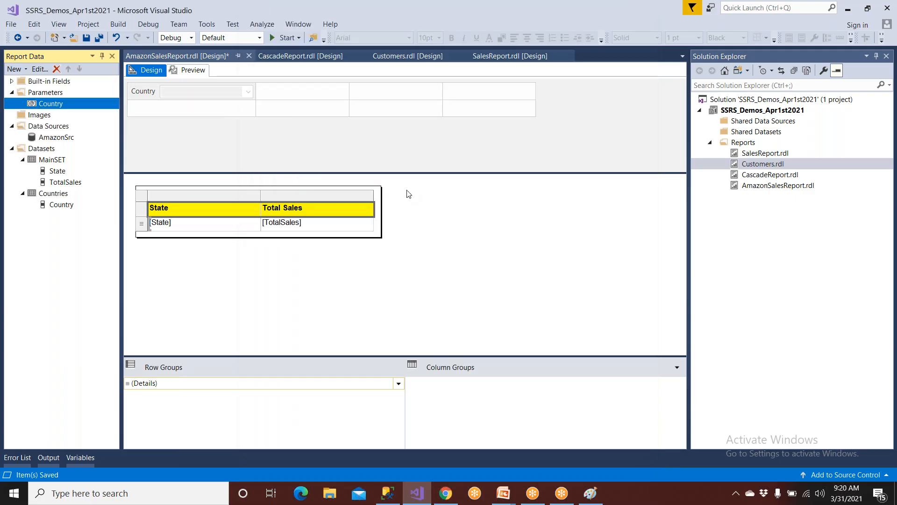
# - Preview the report with India chosen as the Country
pyautogui.click(191, 73)
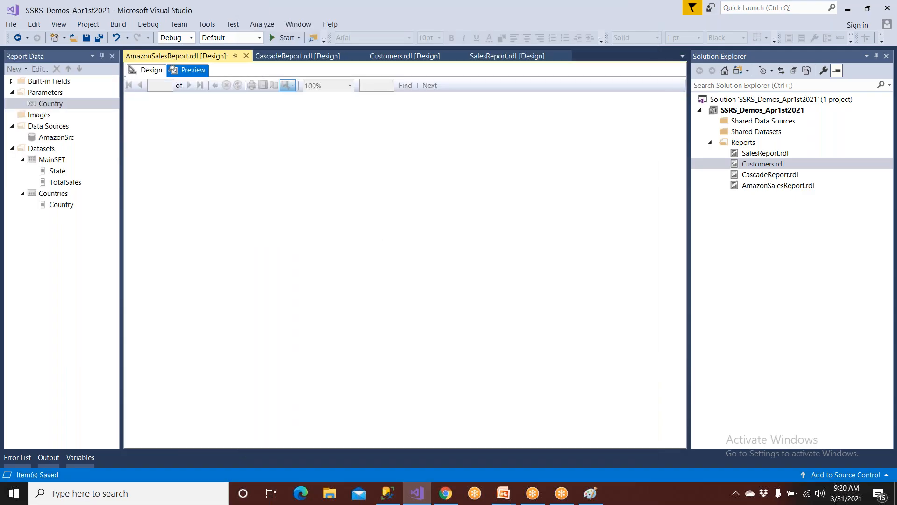
pyautogui.click(208, 89)
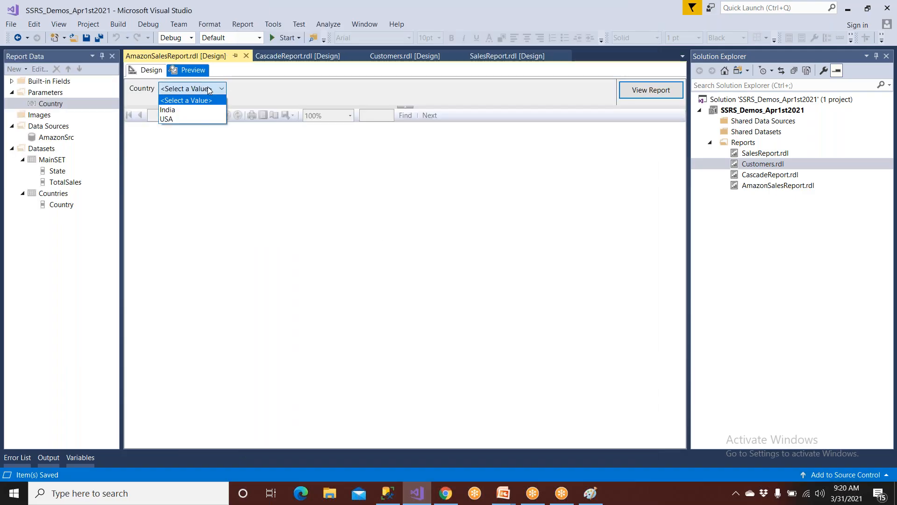
pyautogui.click(168, 110)
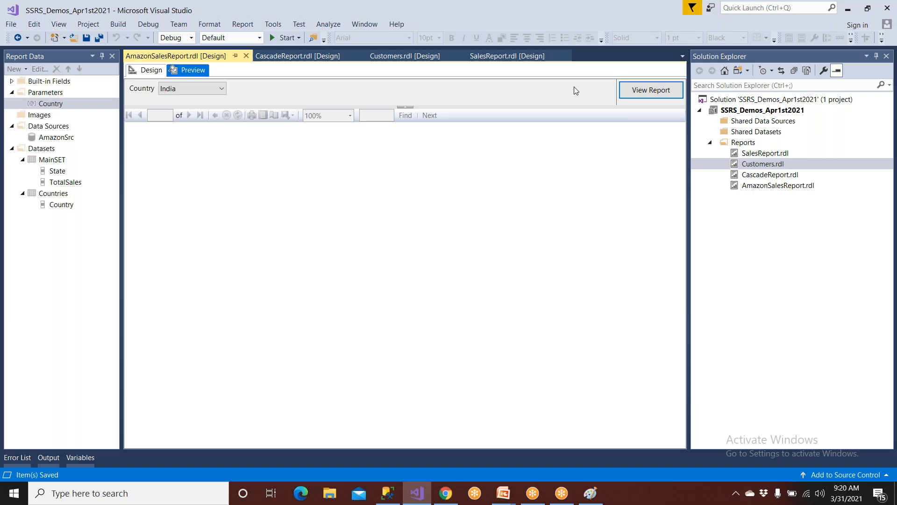
pyautogui.click(643, 90)
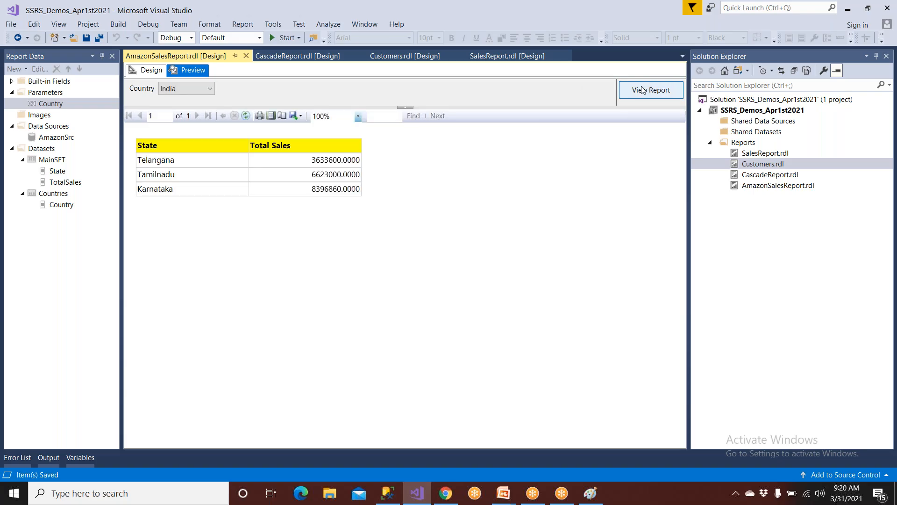
# - View the report again with USA chosen as the Country
pyautogui.click(189, 90)
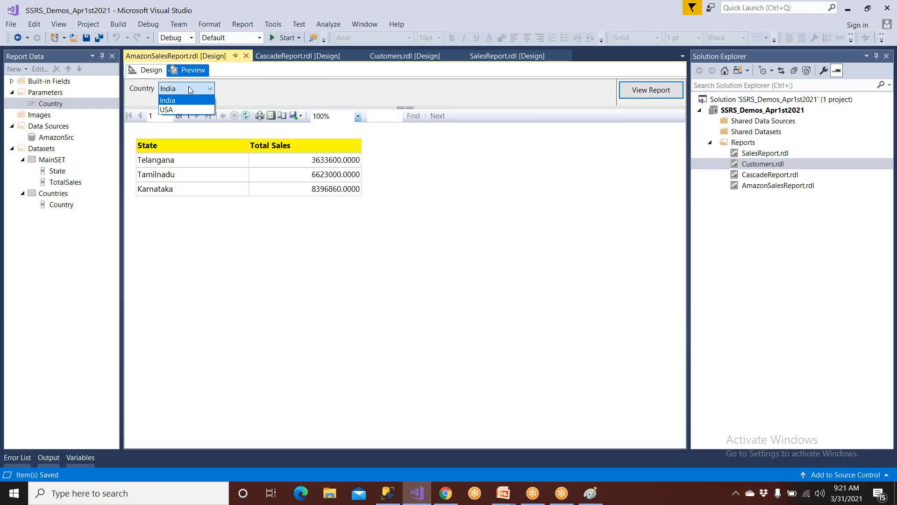
pyautogui.click(190, 104)
pyautogui.click(650, 88)
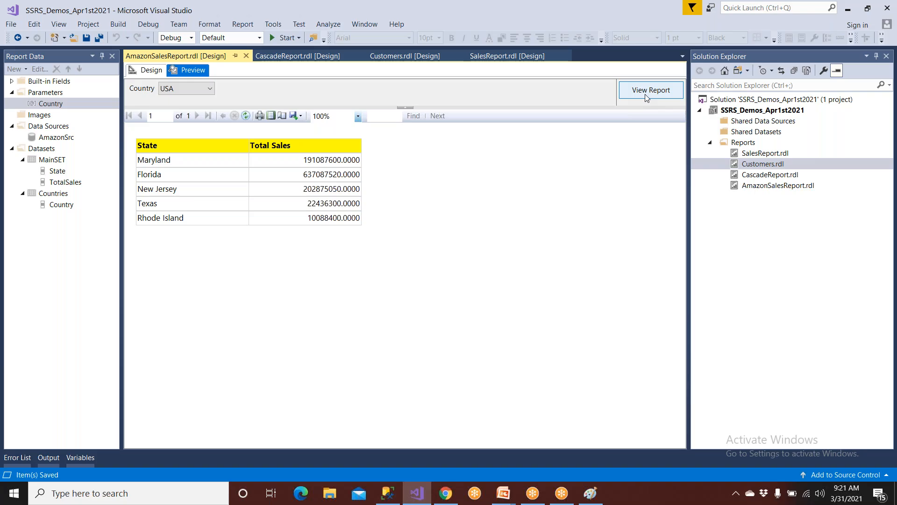
pyautogui.click(389, 493)
pyautogui.click(270, 252)
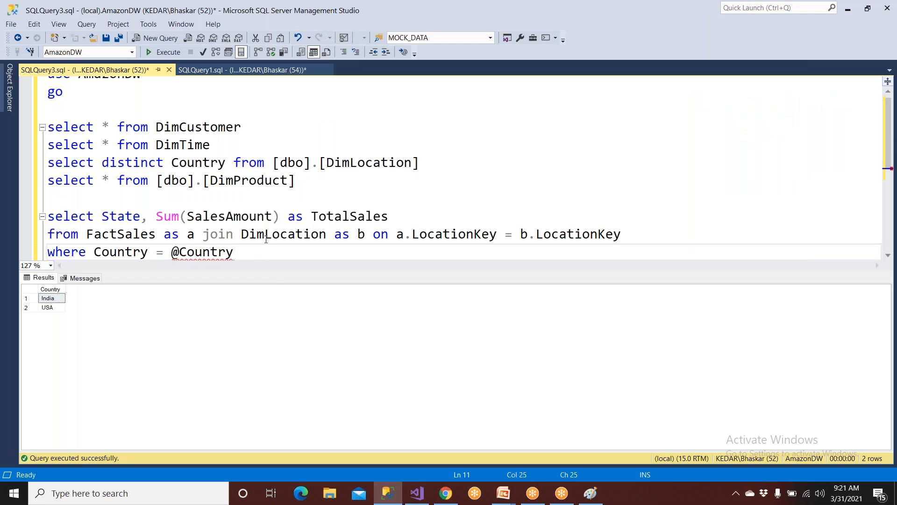
pyautogui.scroll(-1, 266, 239)
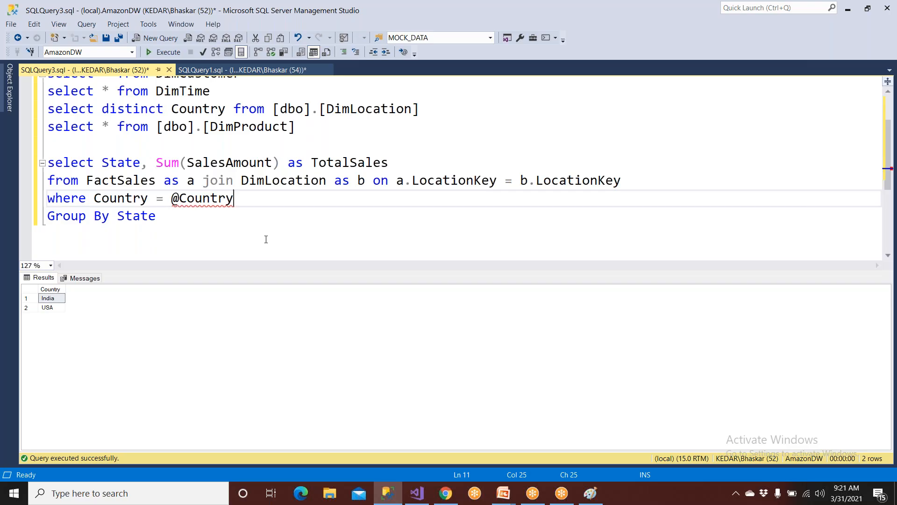
pyautogui.moveTo(87, 200); pyautogui.dragTo(4, 167)
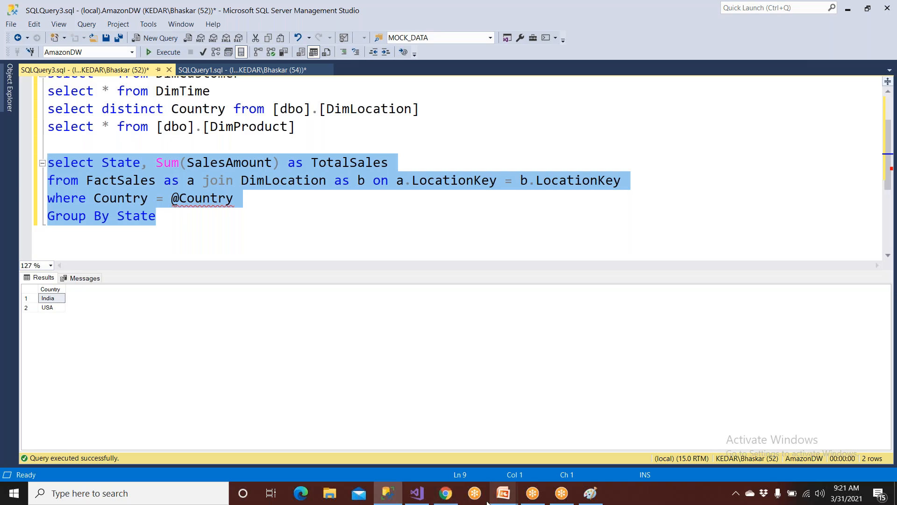
# - Switch to the PowerPoint slide show and advance past the Steps to Create a Report slide to the online trainings slide
pyautogui.click(417, 493)
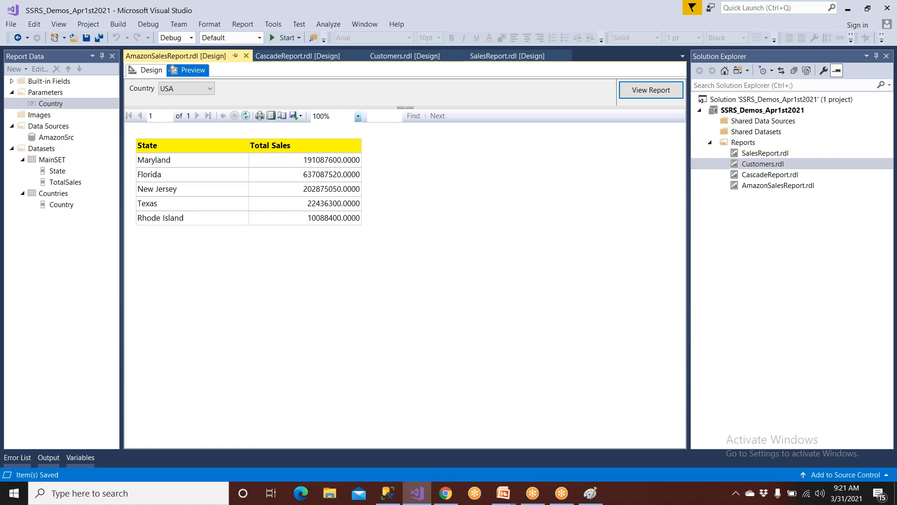
pyautogui.moveTo(503, 493)
pyautogui.click(533, 456)
pyautogui.press('Right')
pyautogui.press('Right')
pyautogui.press('Right')
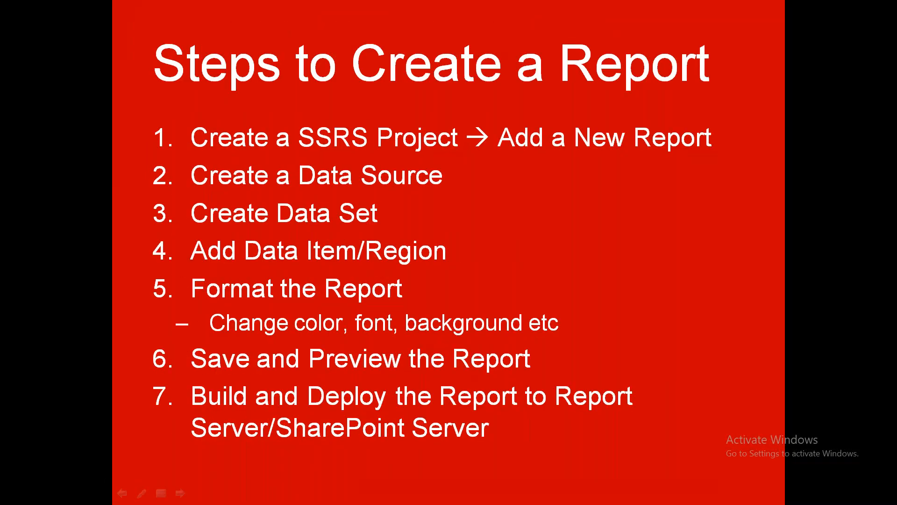
pyautogui.press('Right')
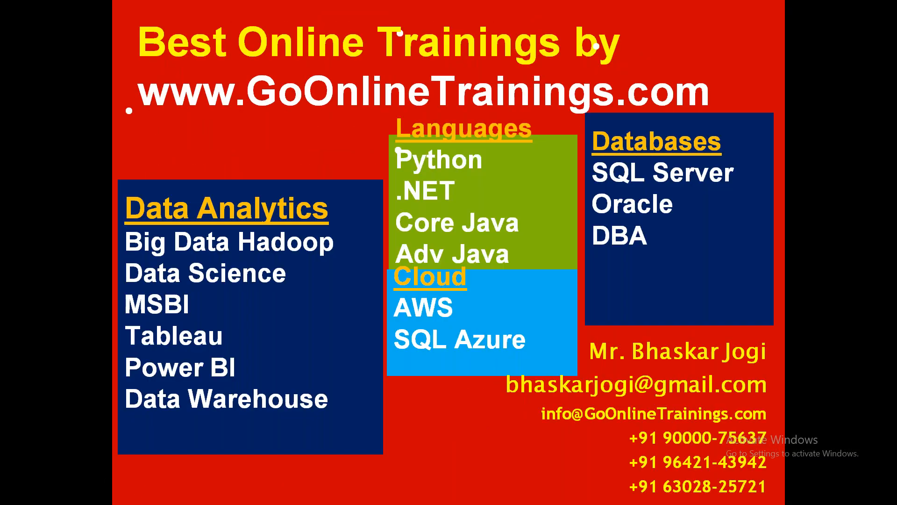